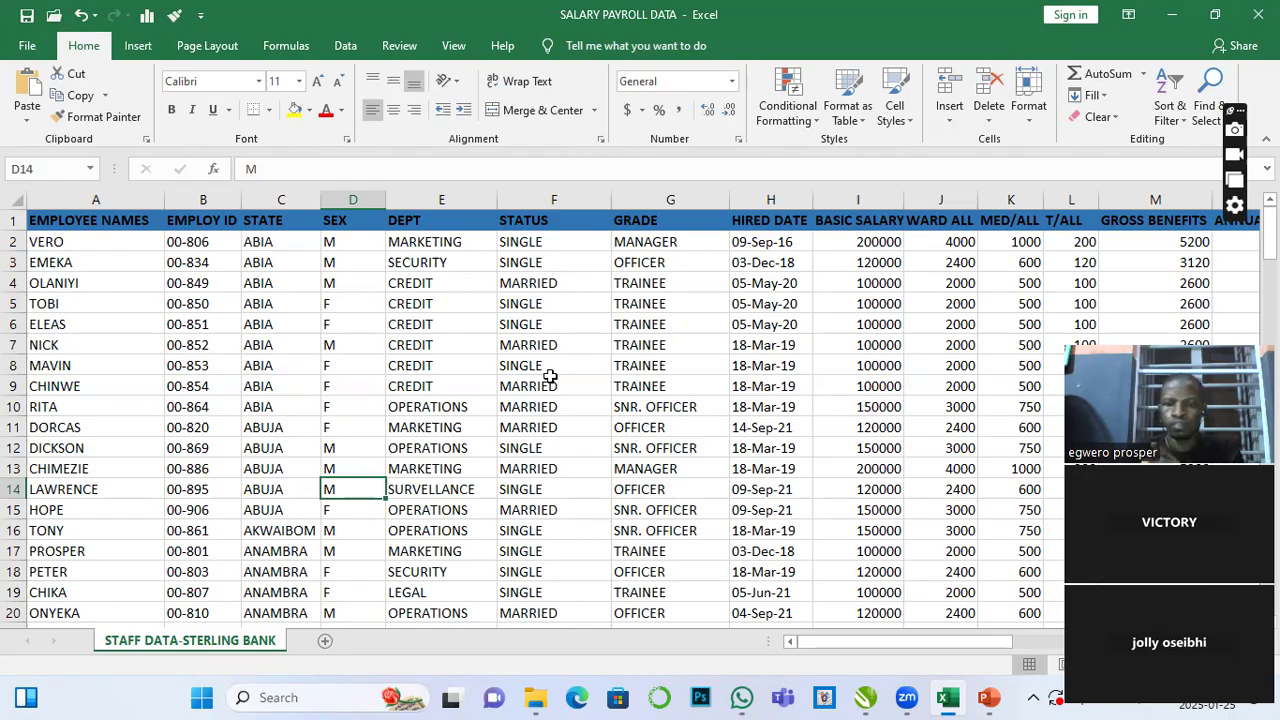
- Scroll across and down the payroll sheet to examine its columns and employee rows
scroll(821, 576, right, 7)
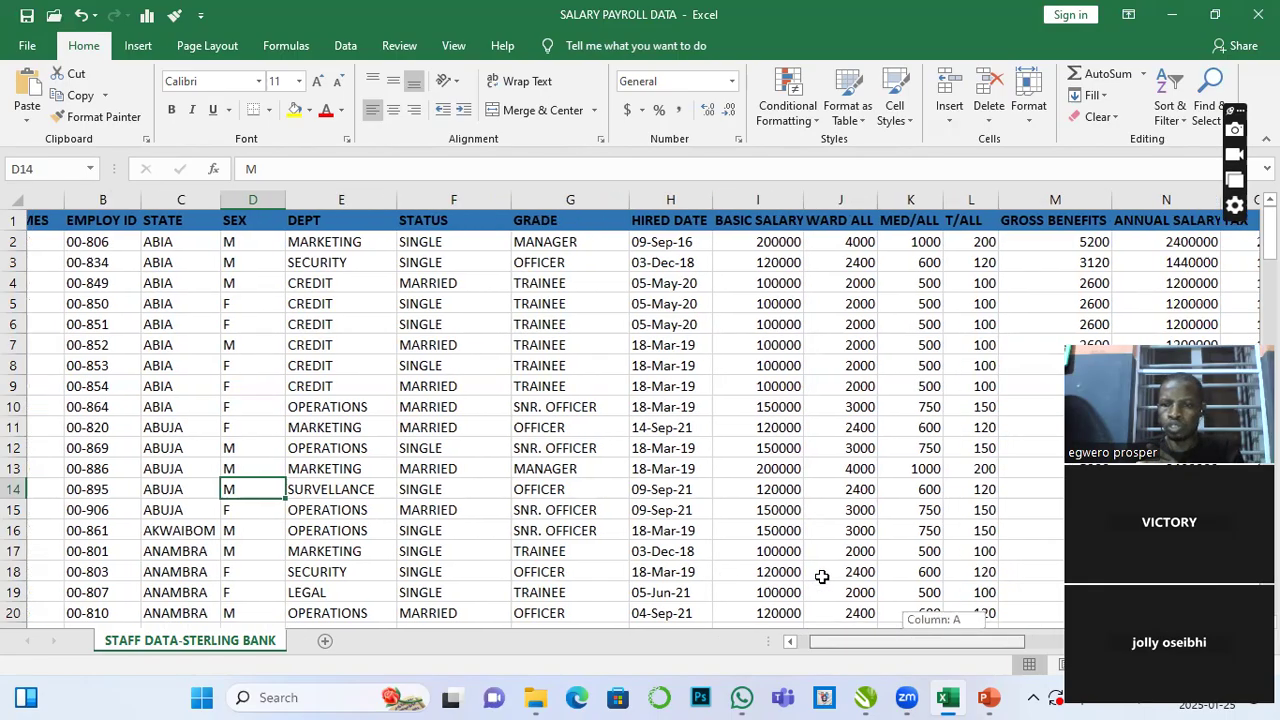
scroll(821, 576, right, 1)
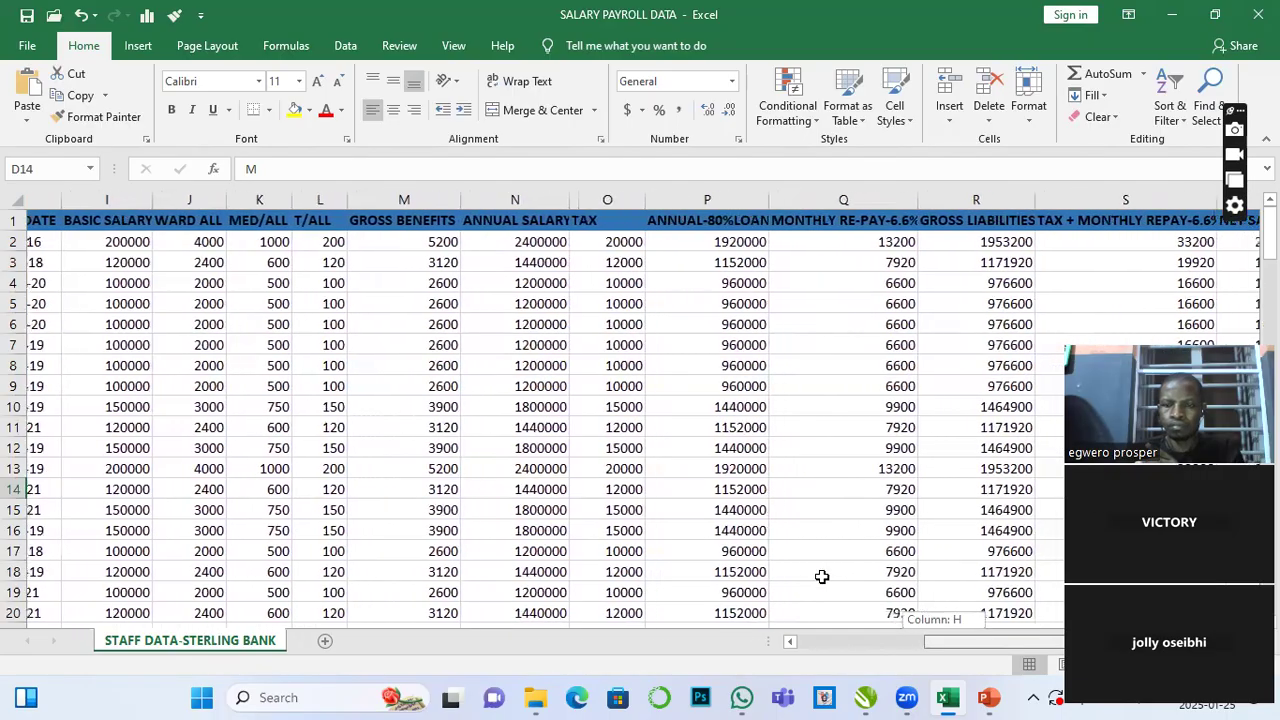
scroll(821, 576, left, 6)
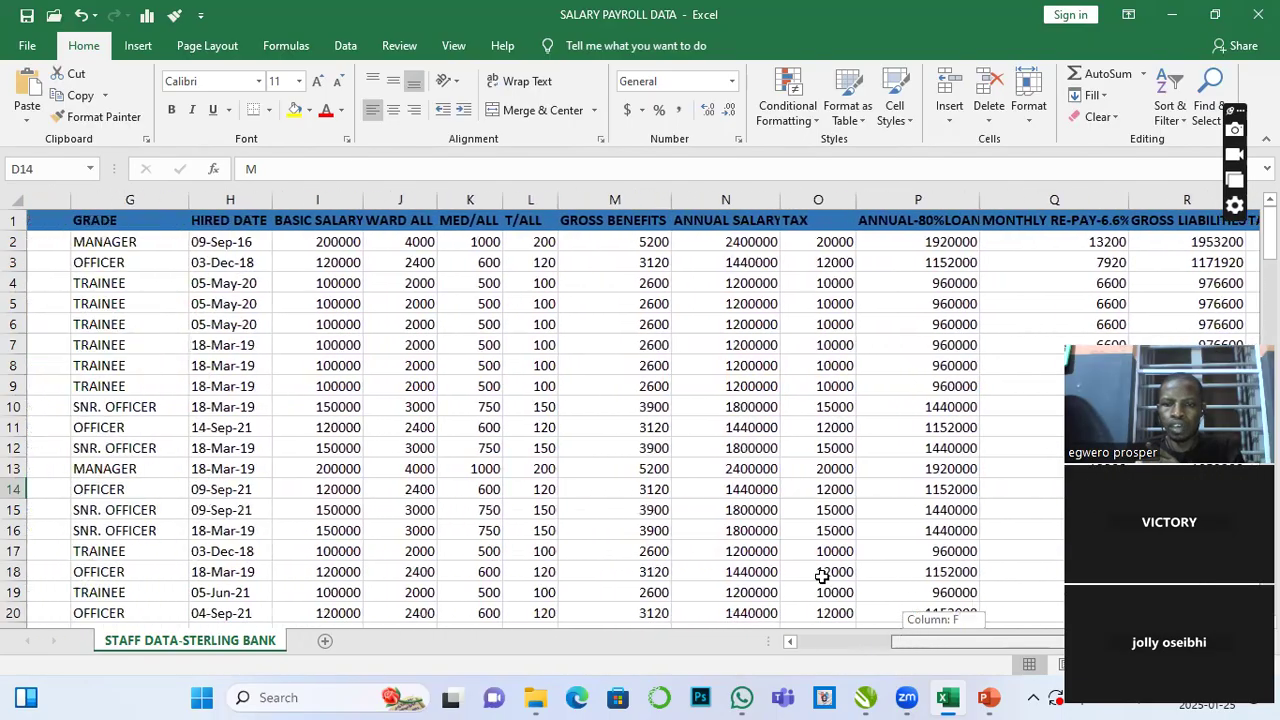
scroll(821, 576, right, 7)
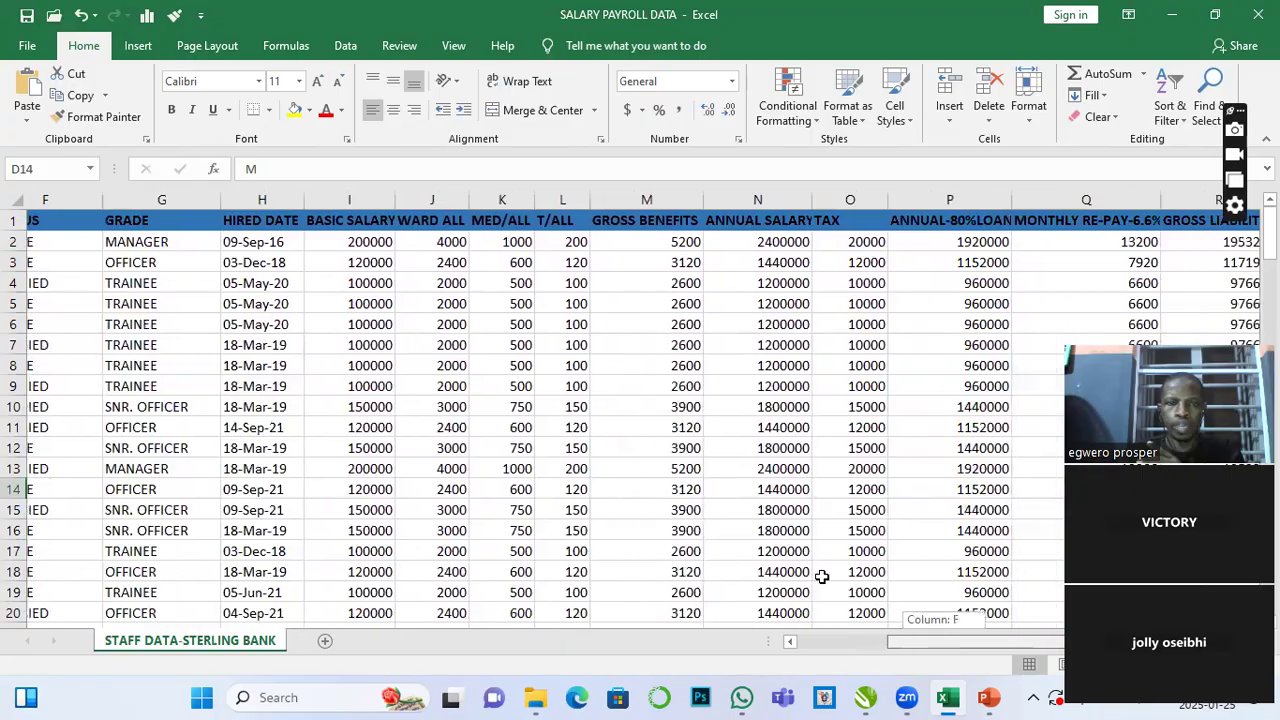
scroll(821, 576, left, 8)
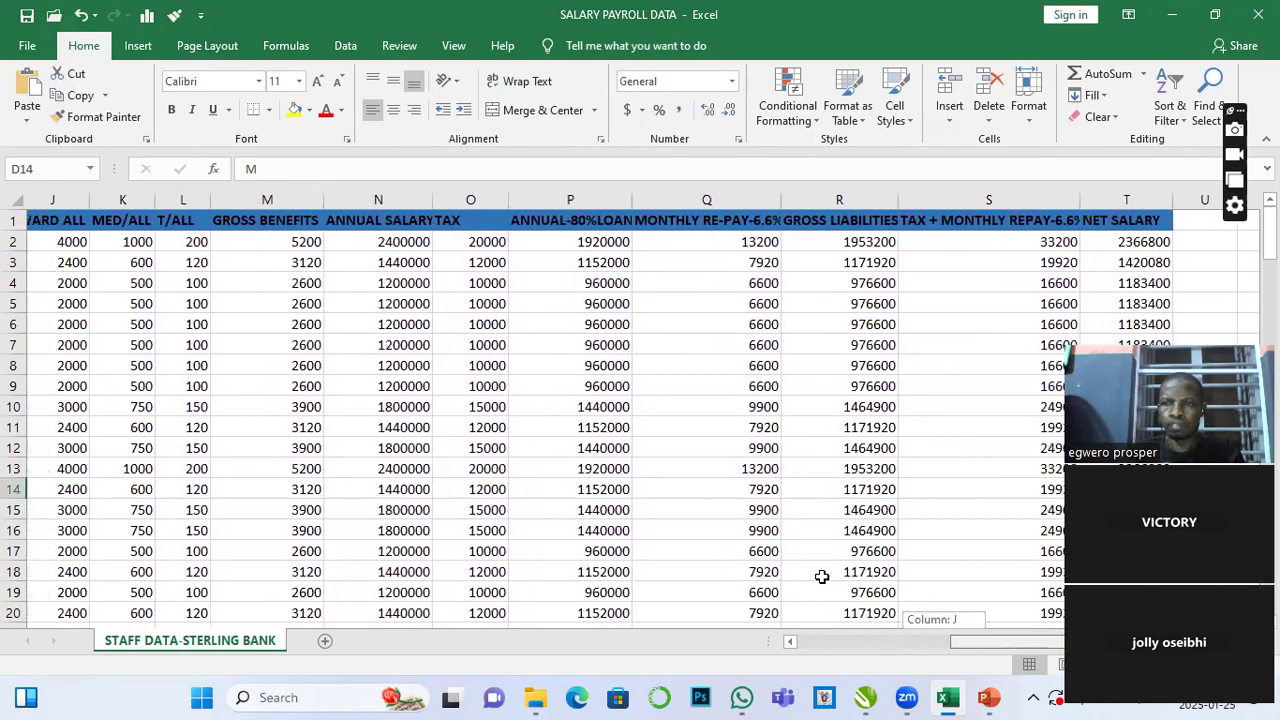
scroll(821, 576, left, 1)
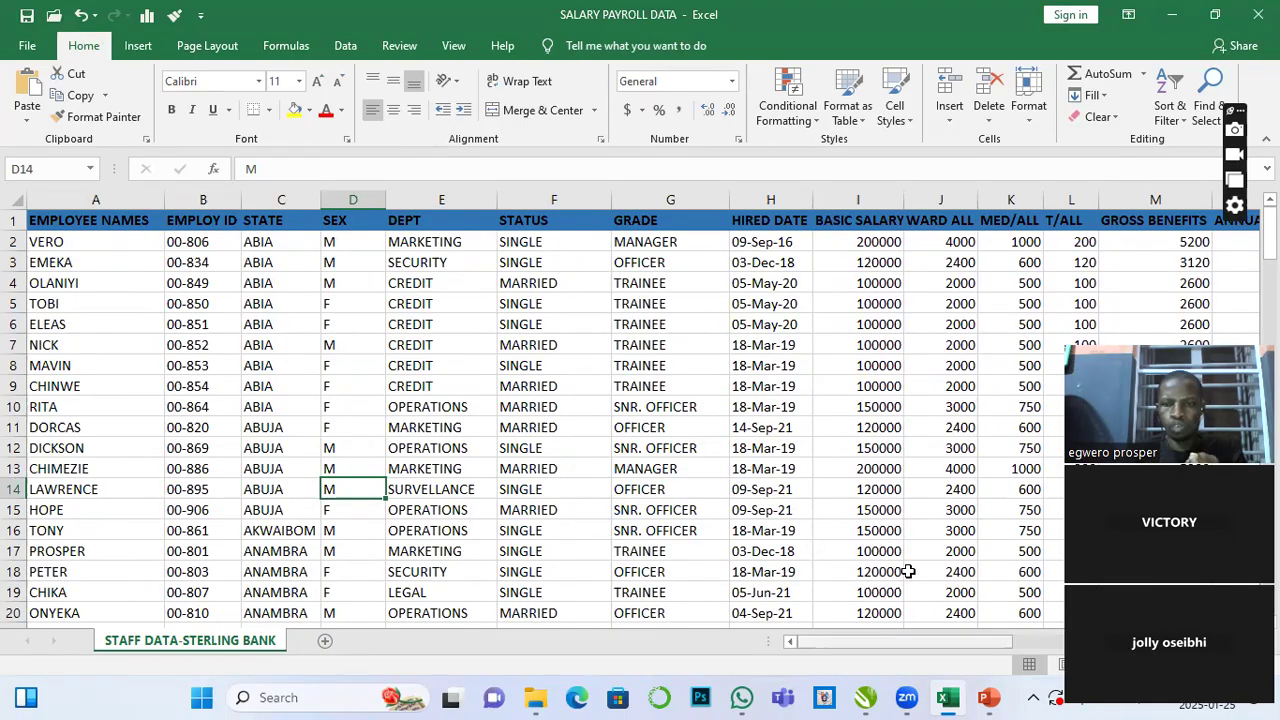
scroll(908, 571, right, 2)
scroll(908, 571, left, 2)
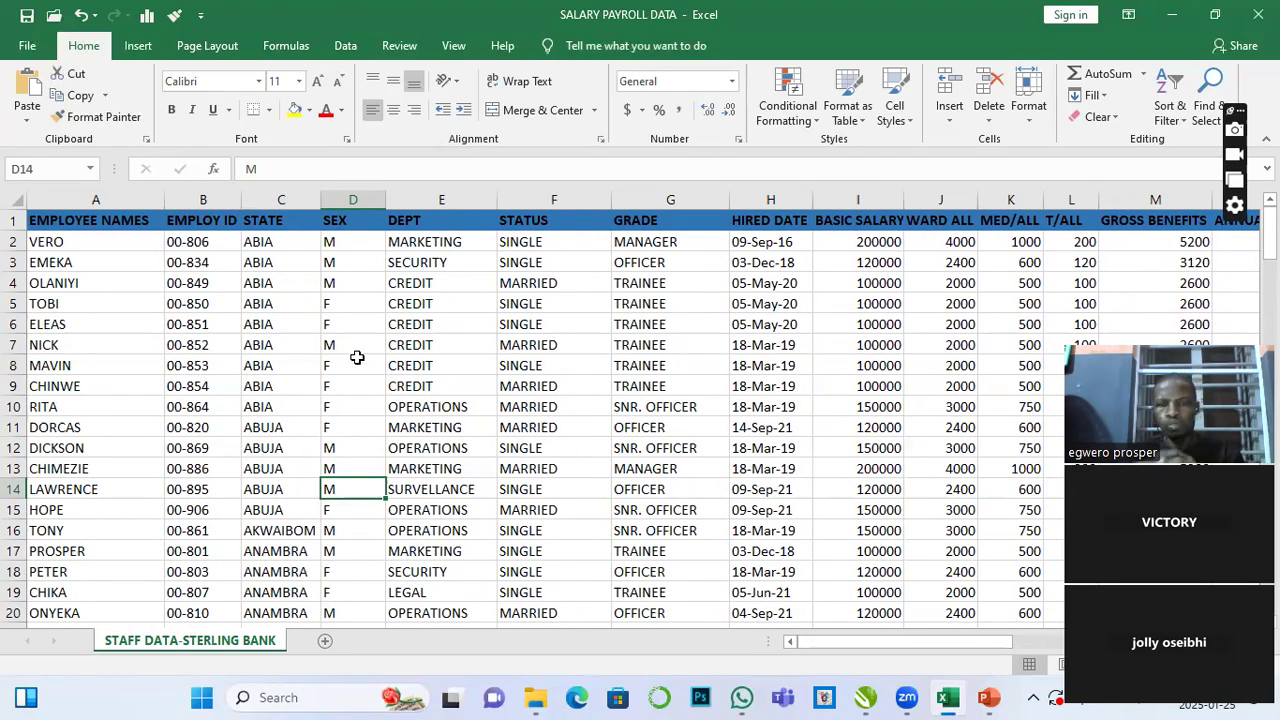
scroll(362, 362, down, 6)
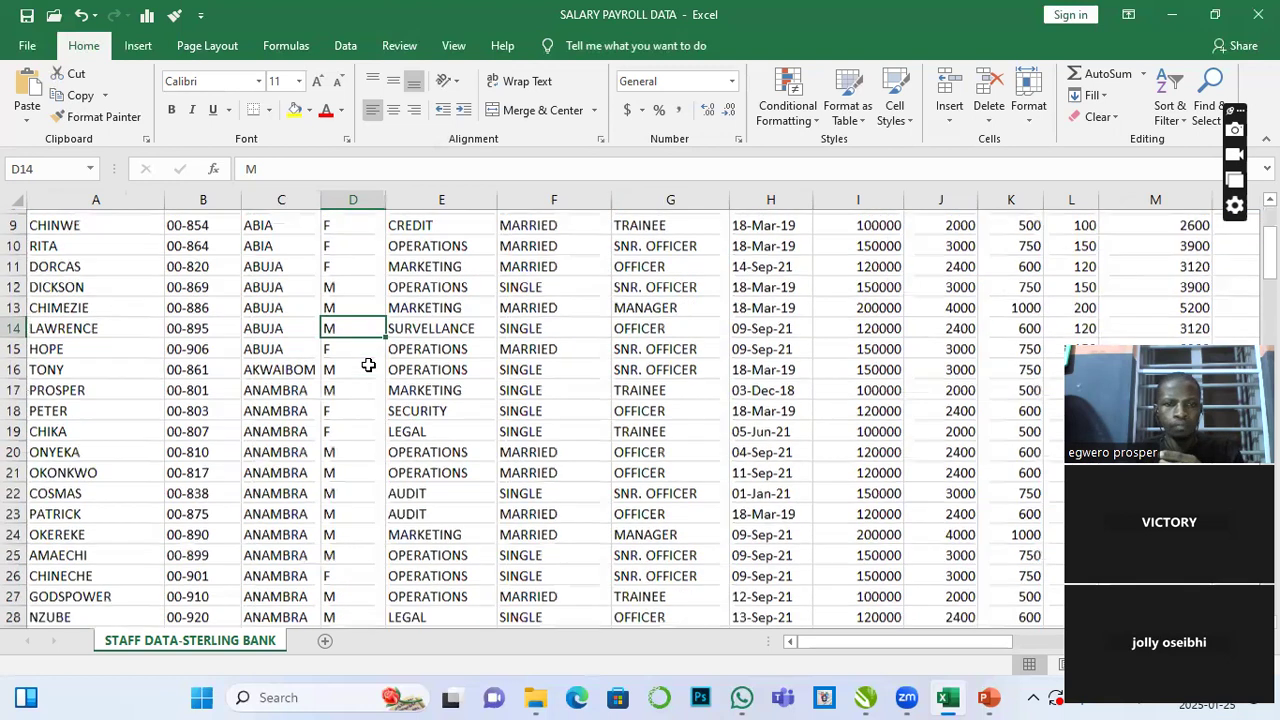
scroll(427, 399, up, 6)
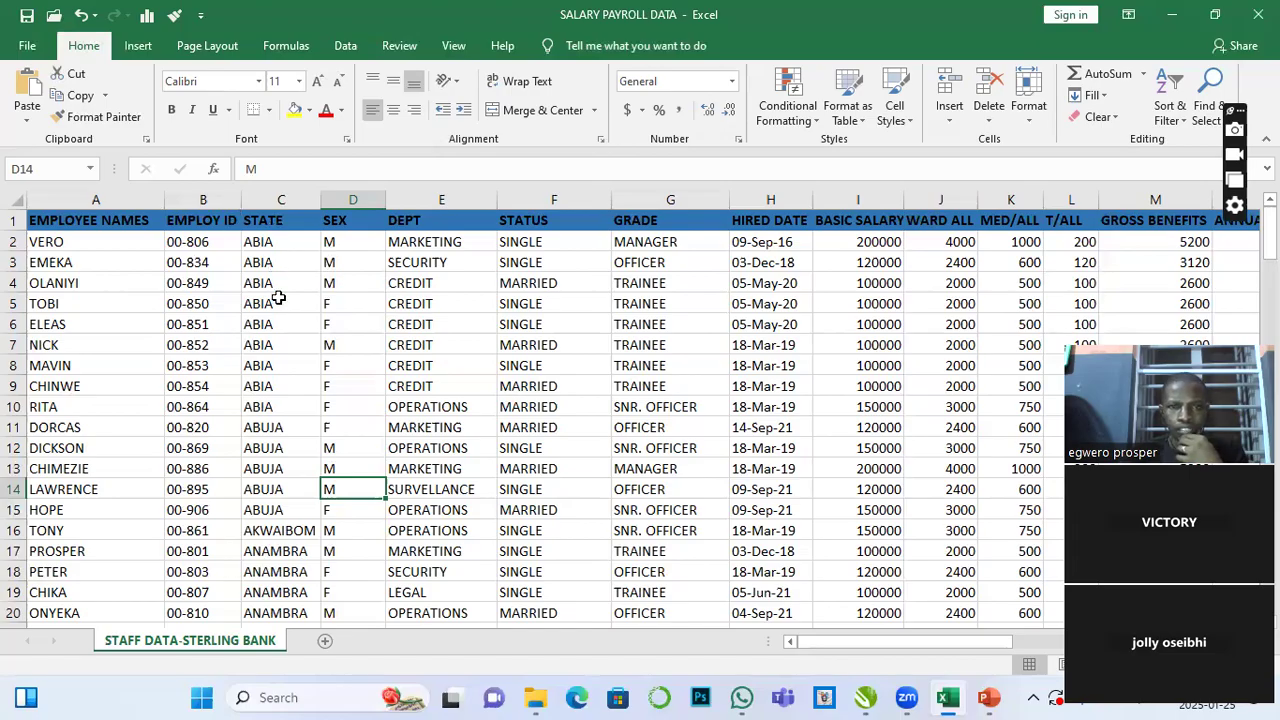
- Examine the first twelve basic salary values and the empty row below the last employee record
drag(869, 242, 871, 458)
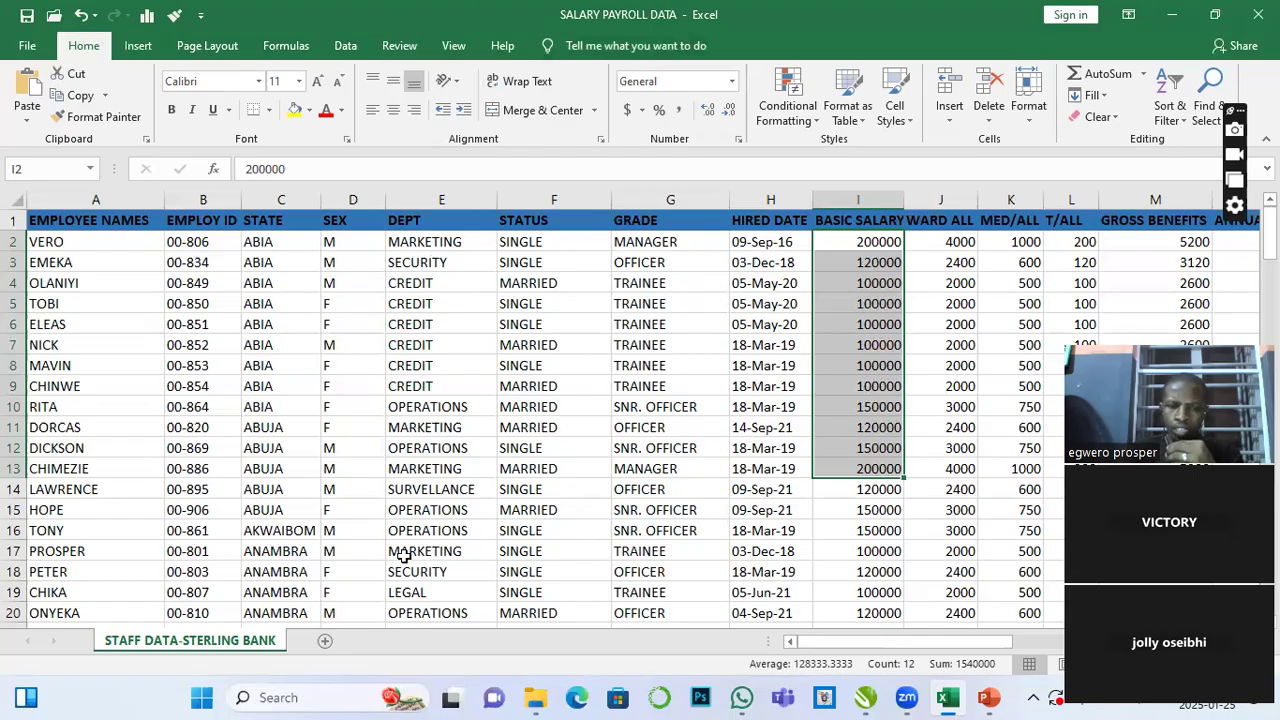
scroll(482, 492, down, 8)
drag(1268, 295, 1268, 365)
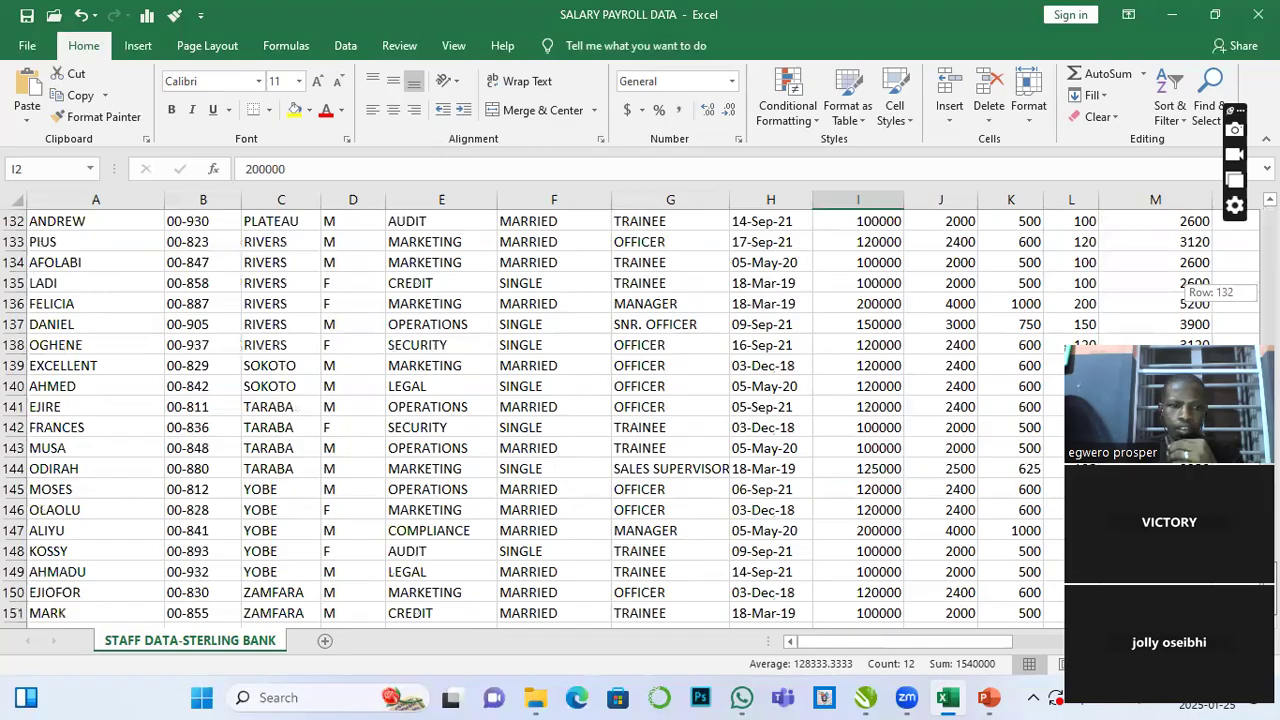
scroll(278, 505, down, 5)
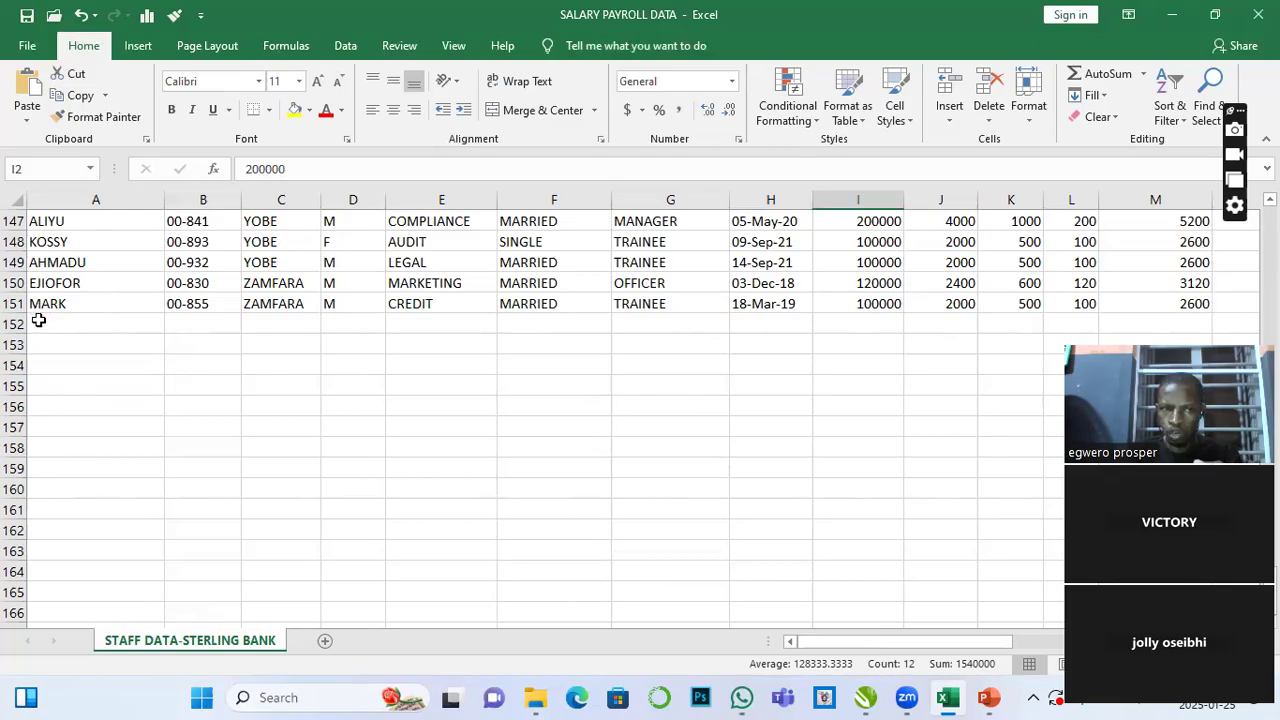
click(39, 321)
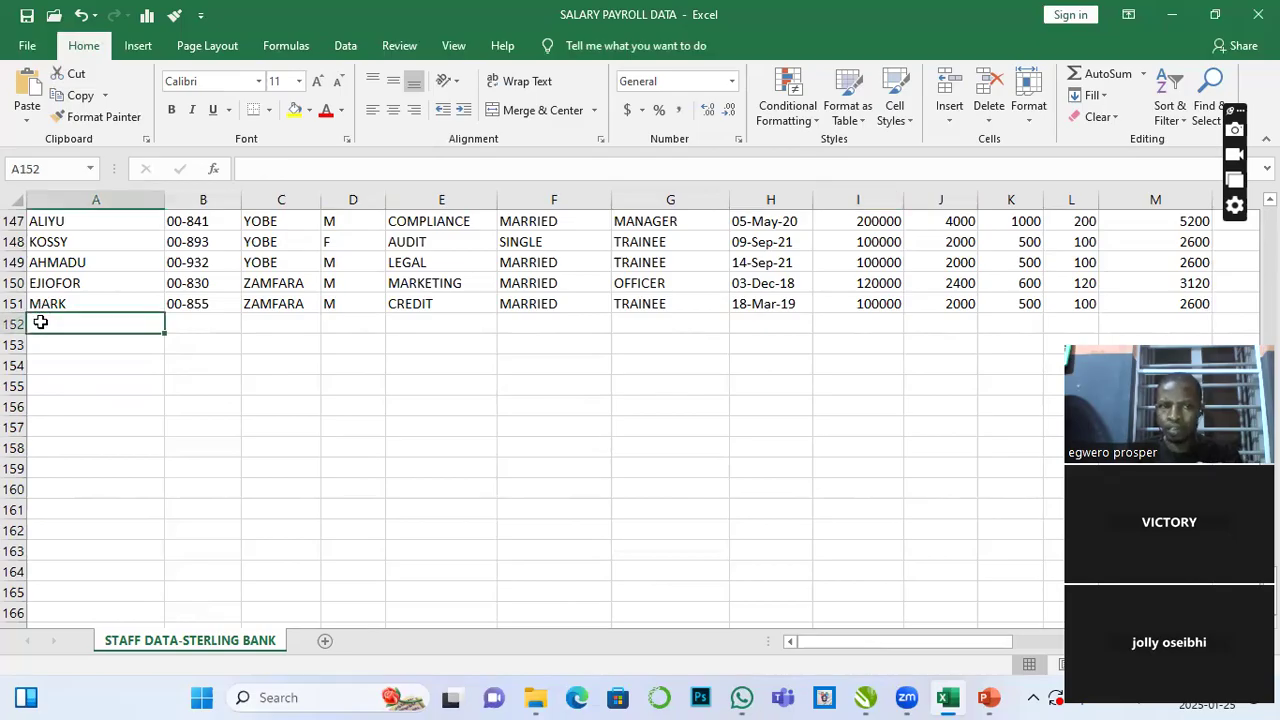
click(186, 321)
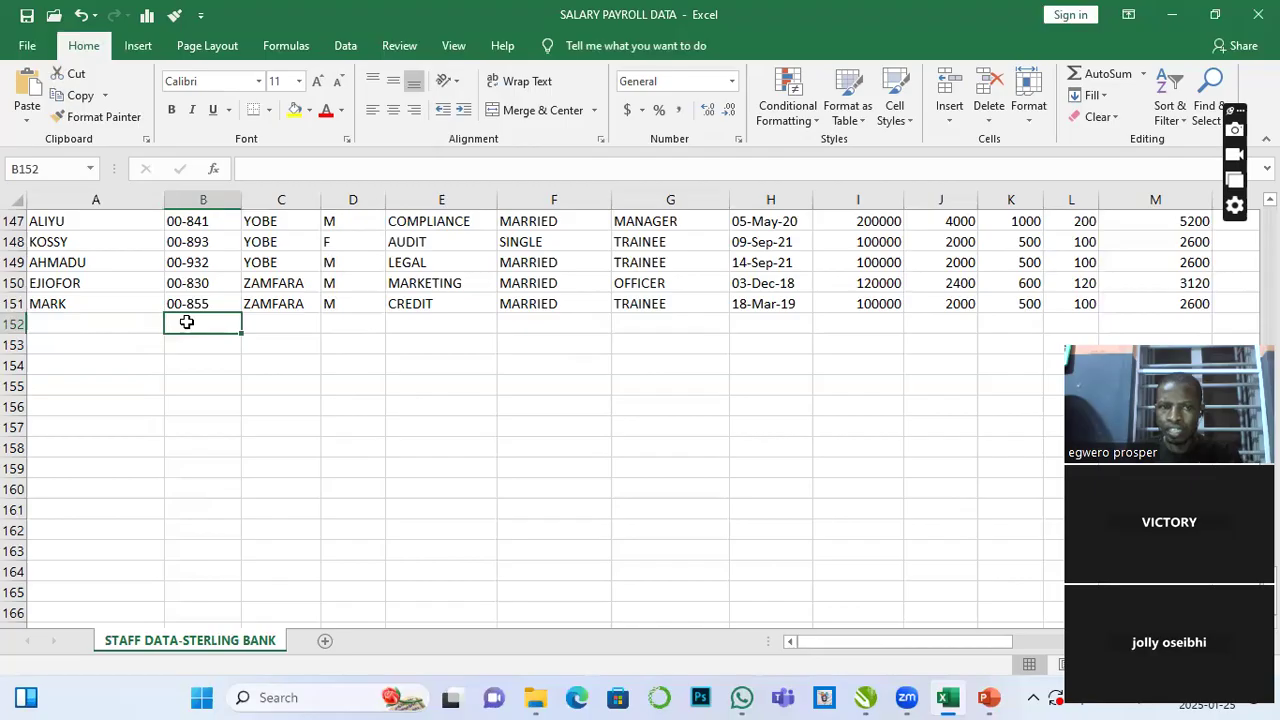
click(289, 318)
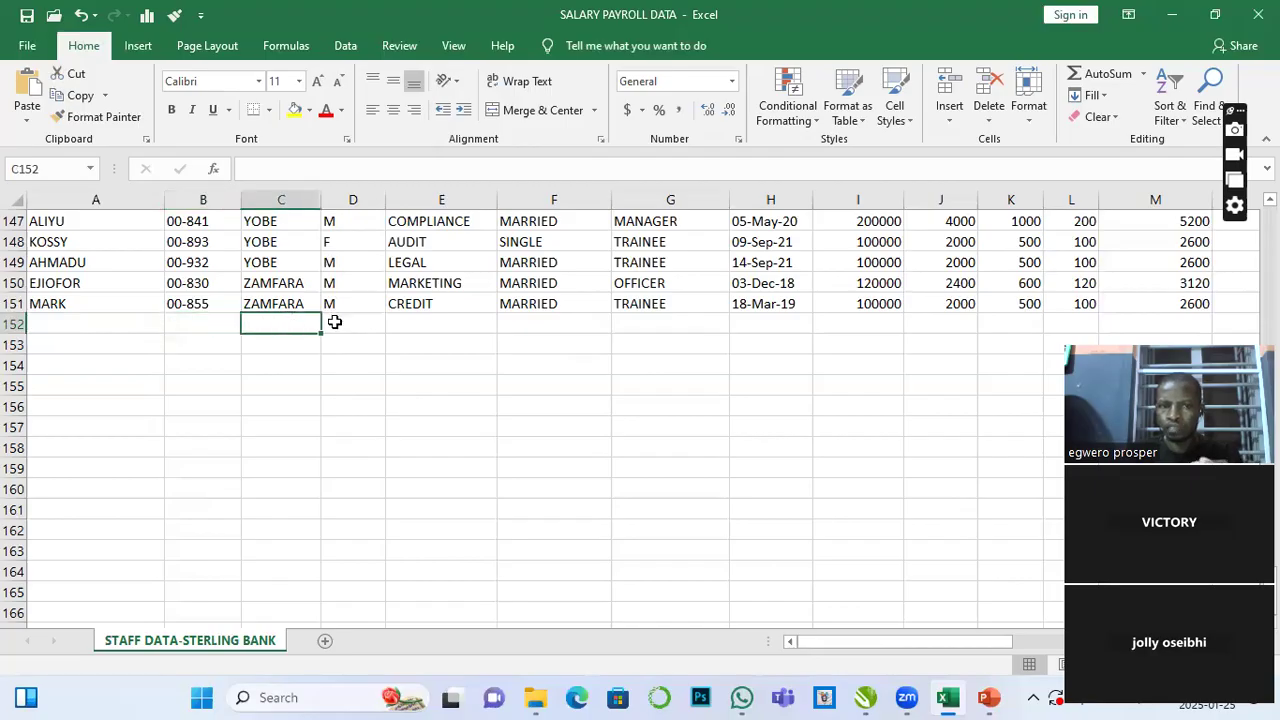
click(340, 318)
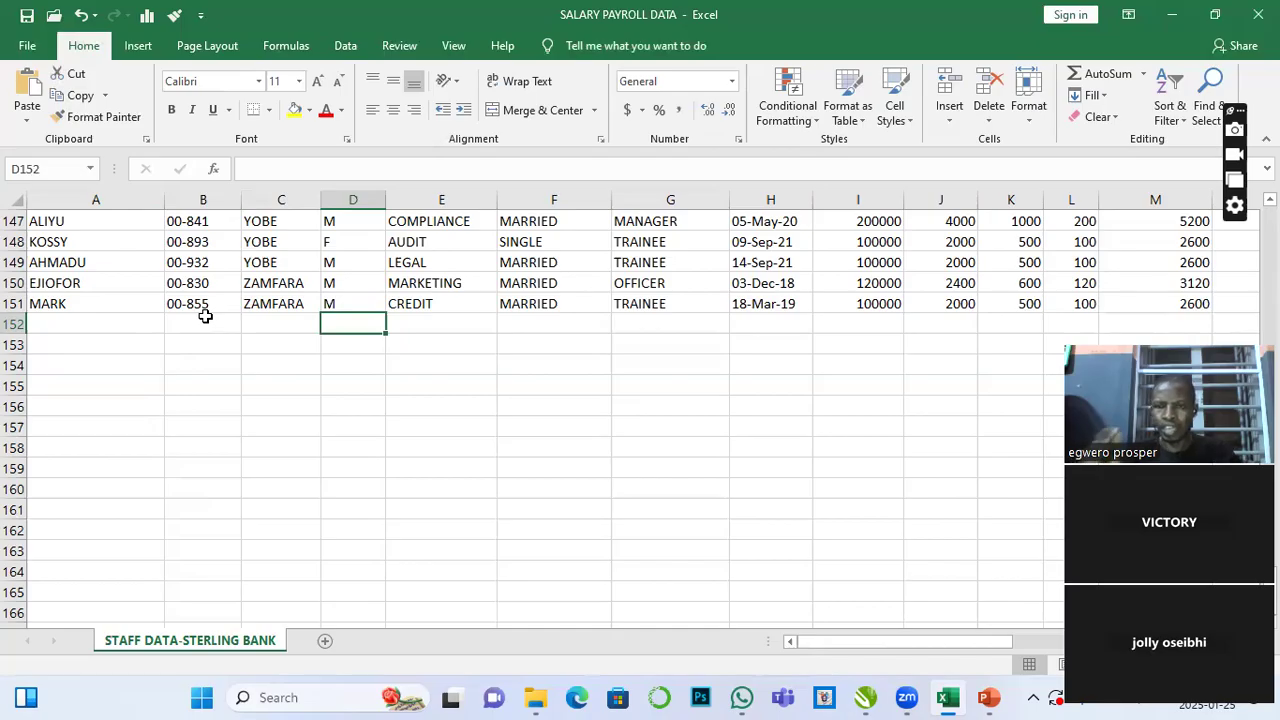
scroll(888, 358, up, 12)
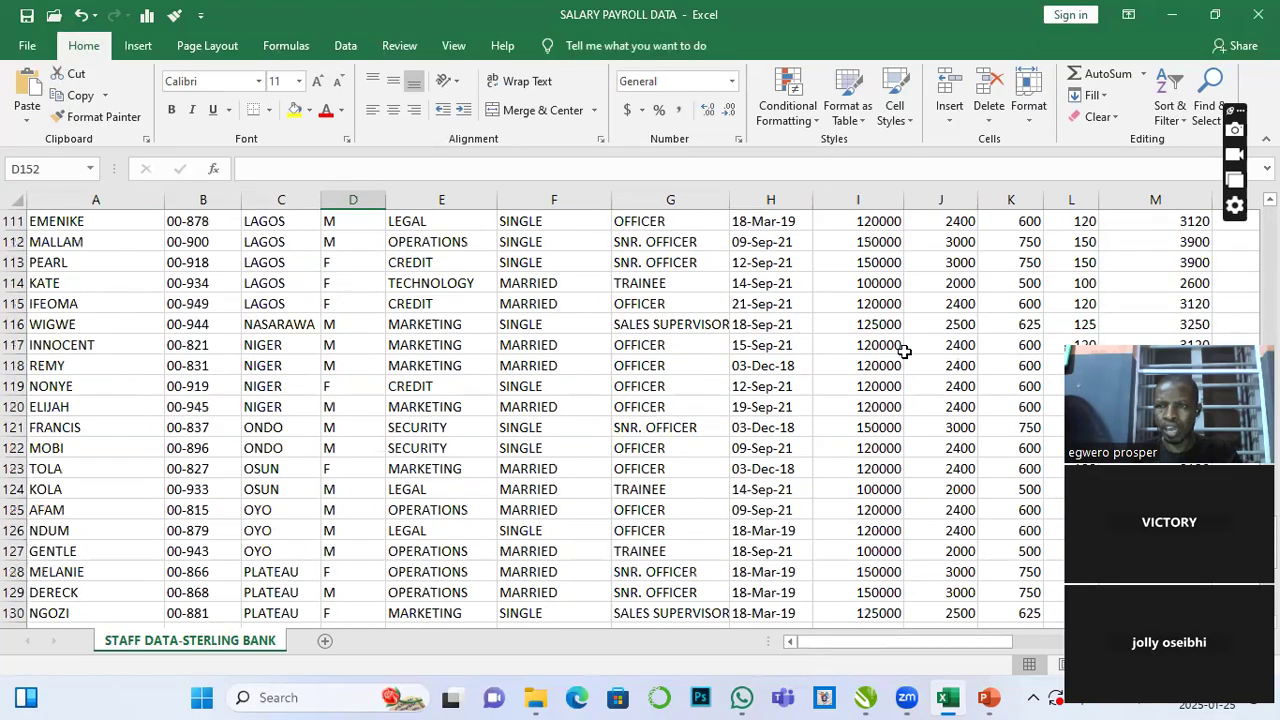
scroll(904, 351, up, 6)
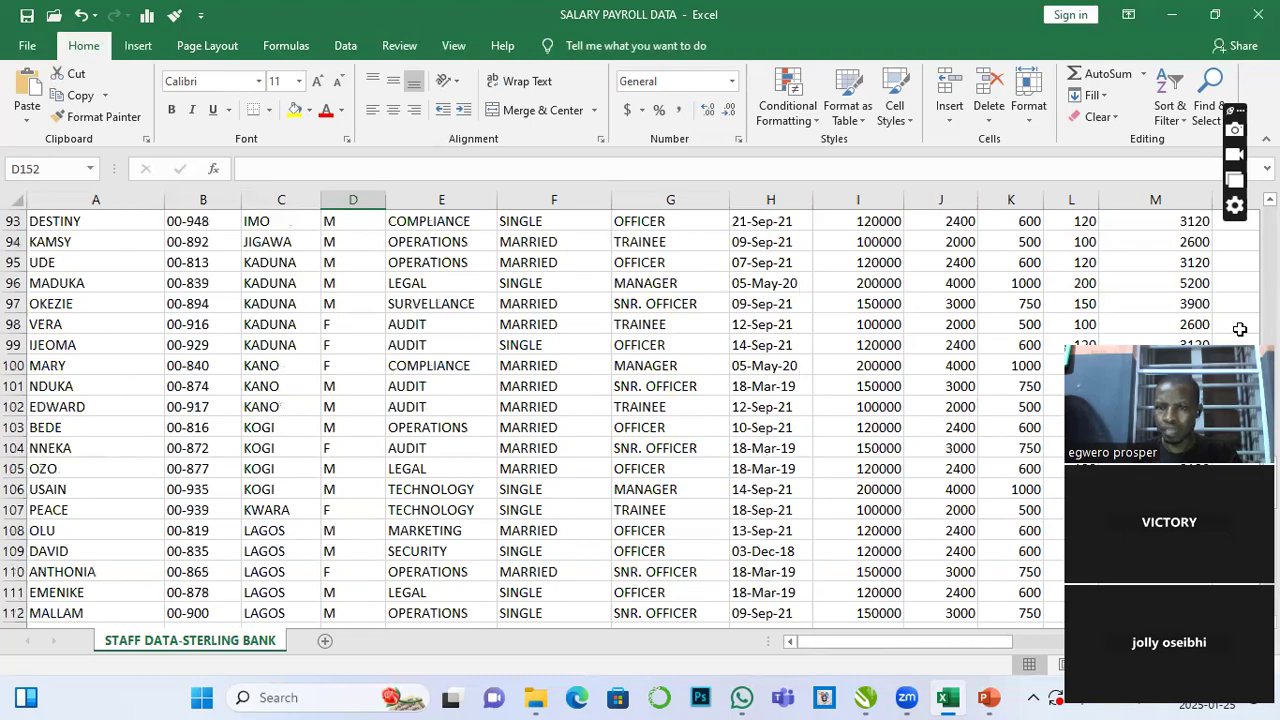
drag(1240, 330, 692, 508)
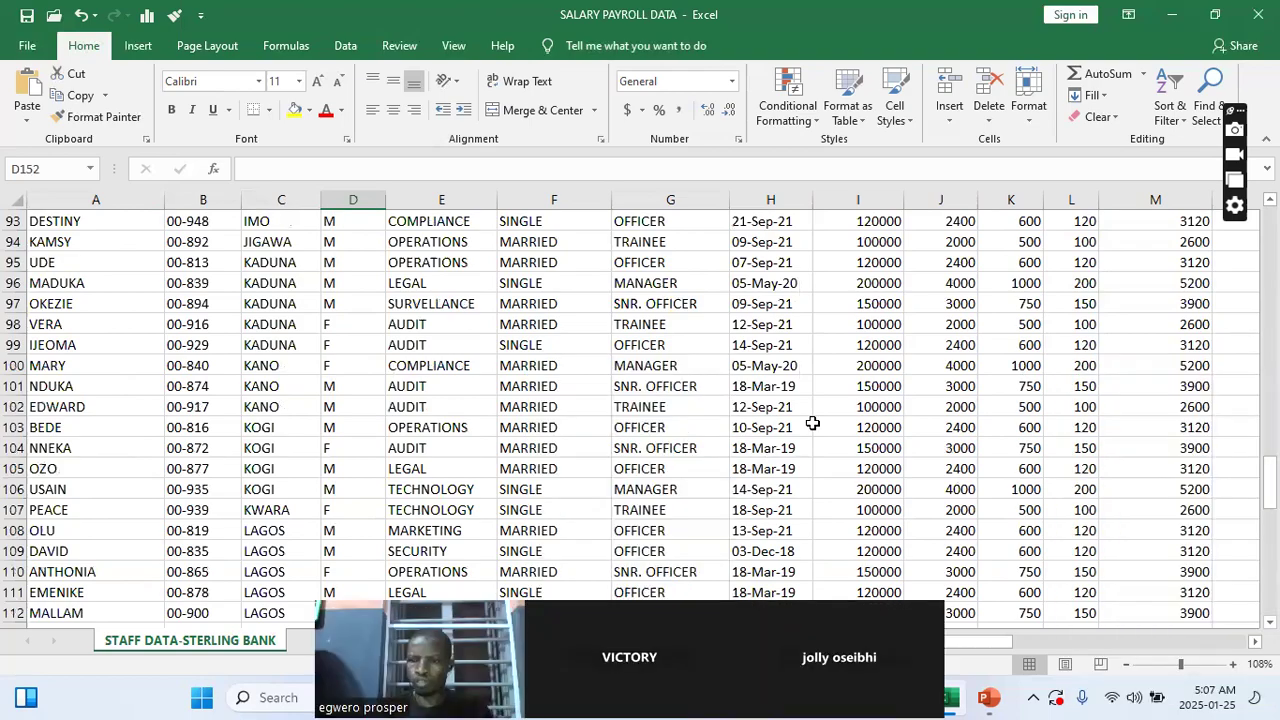
scroll(812, 423, up, 20)
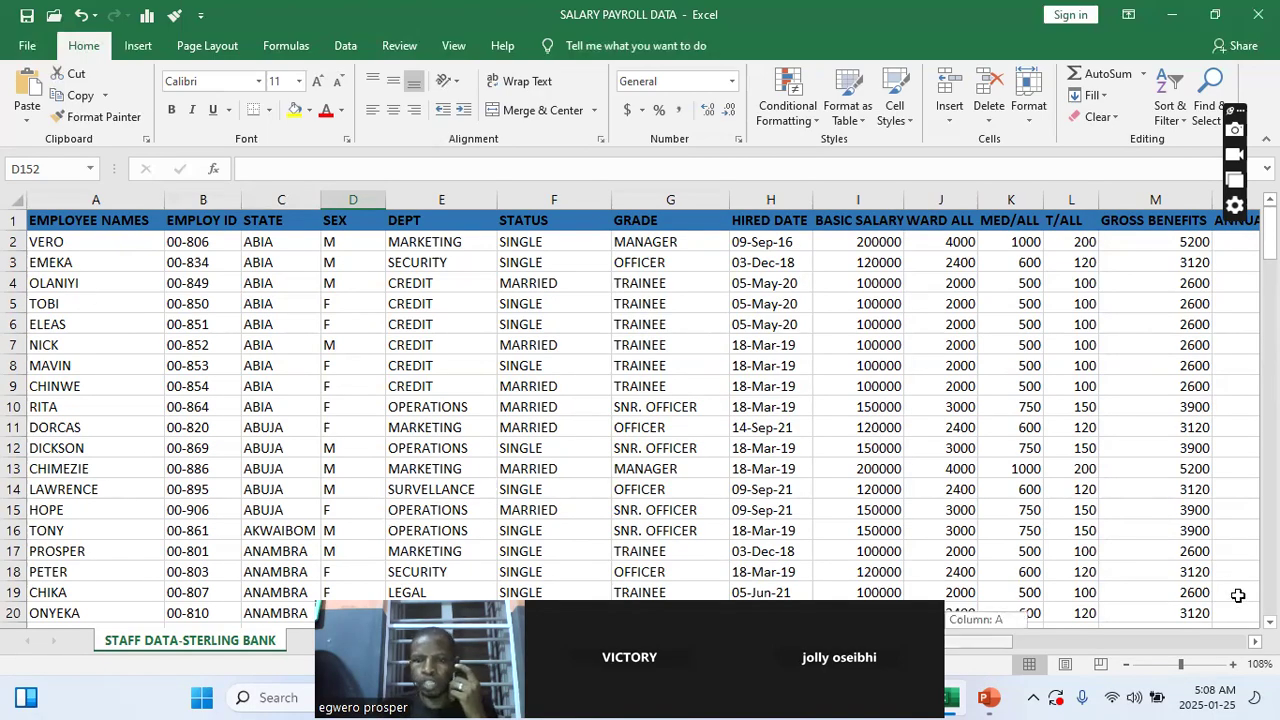
- Format the whole data range A1:T151 as a table with White, Table Style Light 15, keeping headers
click(51, 222)
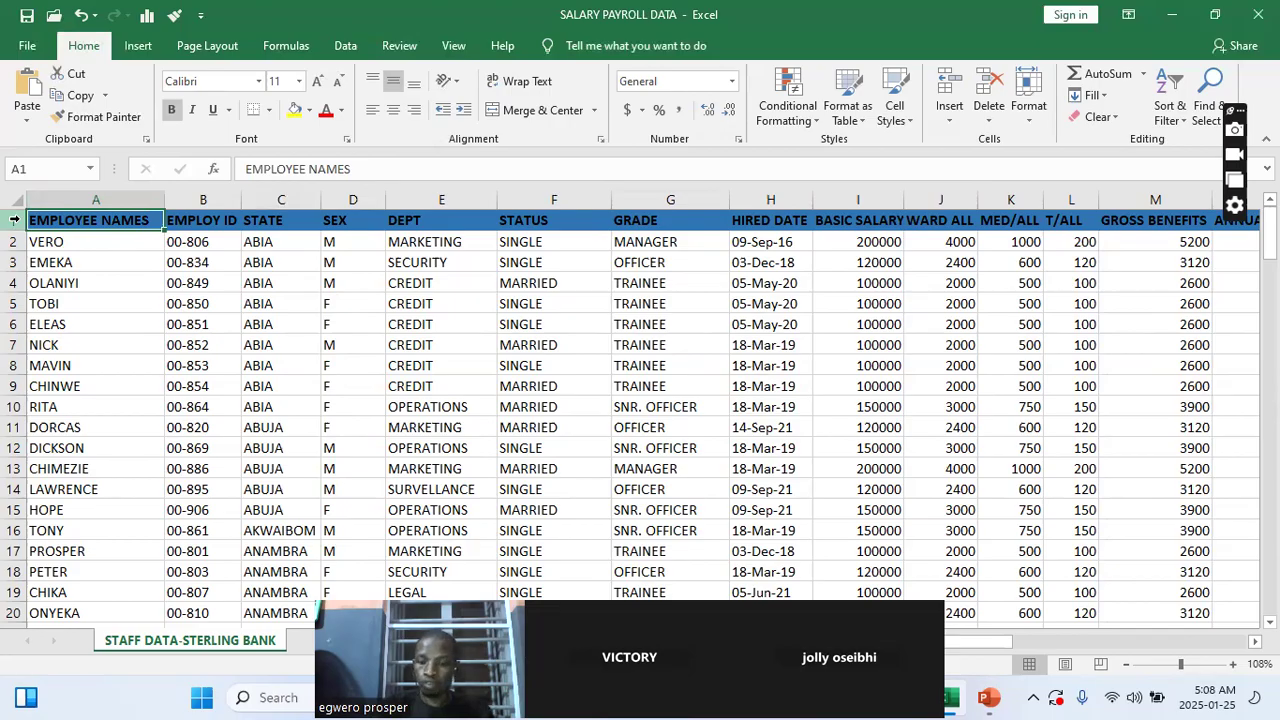
key(ctrl+shift+Right)
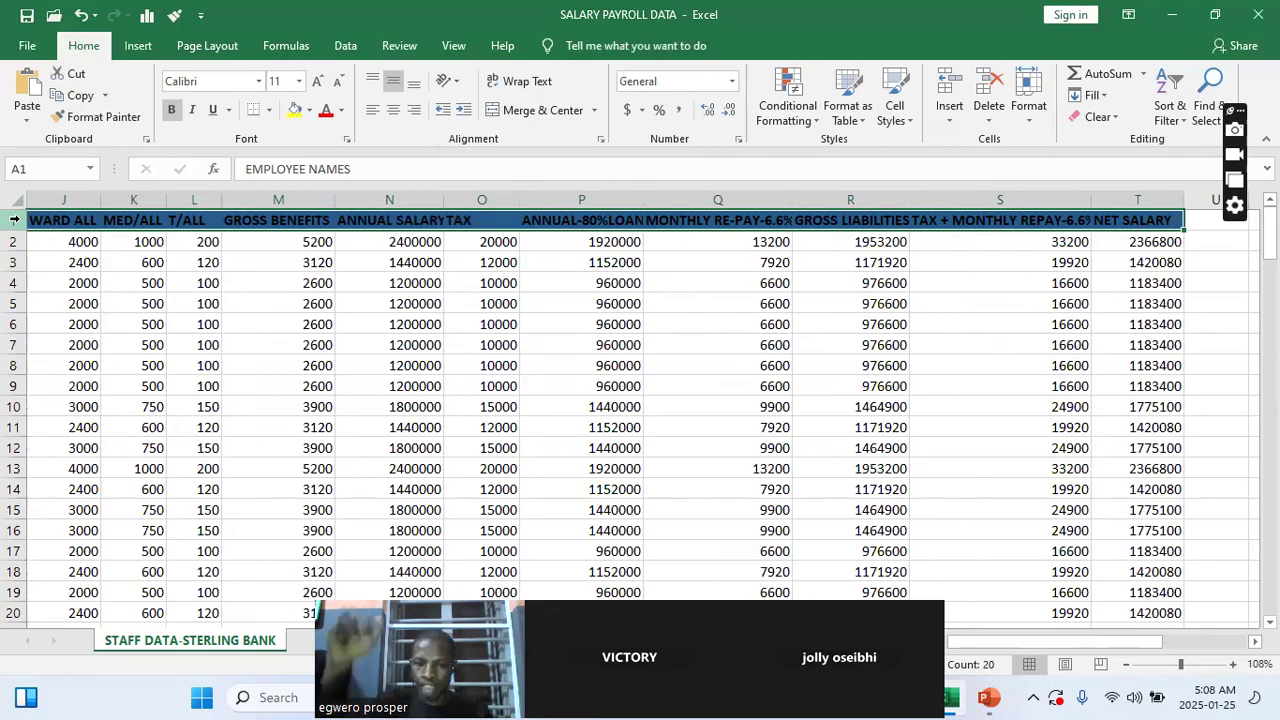
key(ctrl+shift+Down)
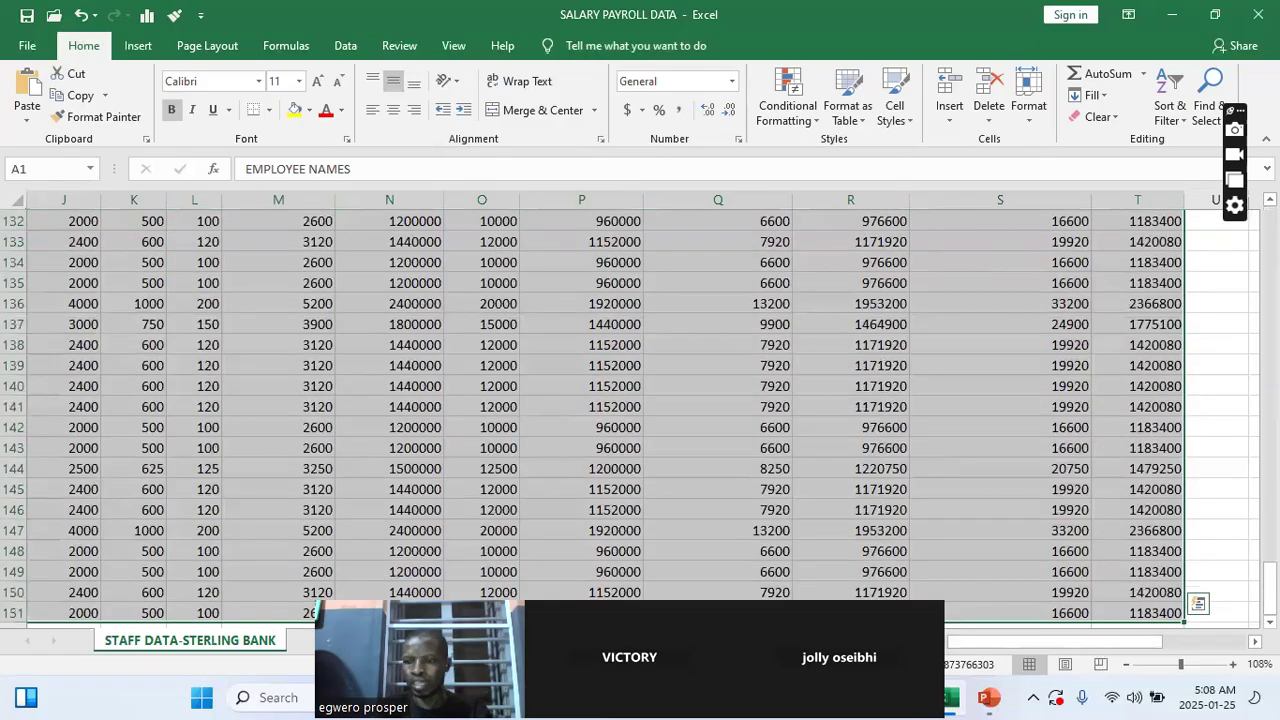
drag(1270, 587, 1270, 230)
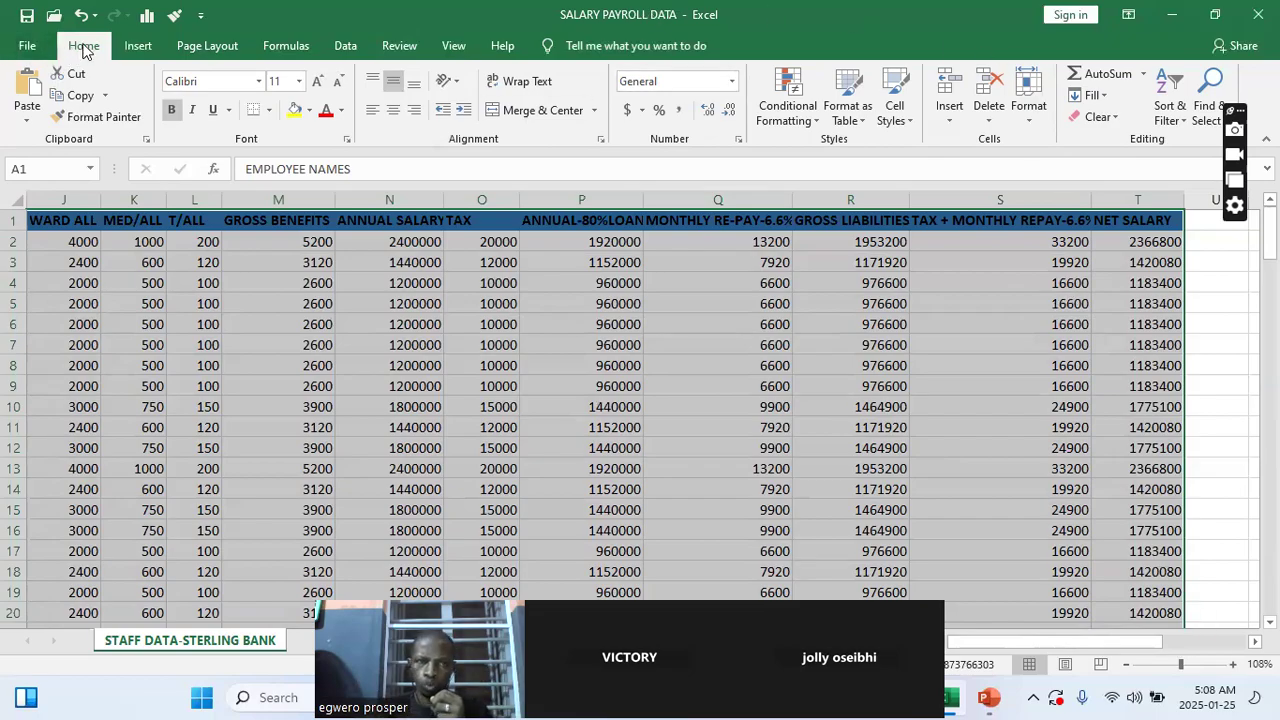
click(845, 95)
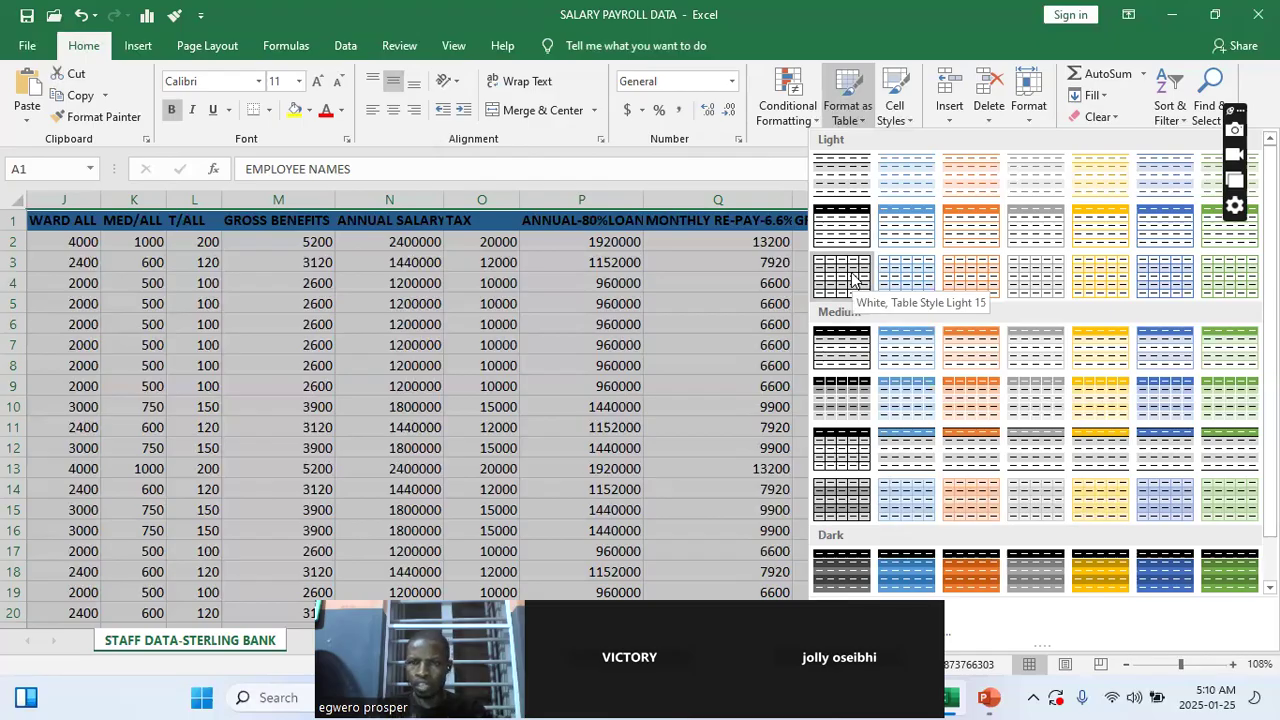
click(851, 278)
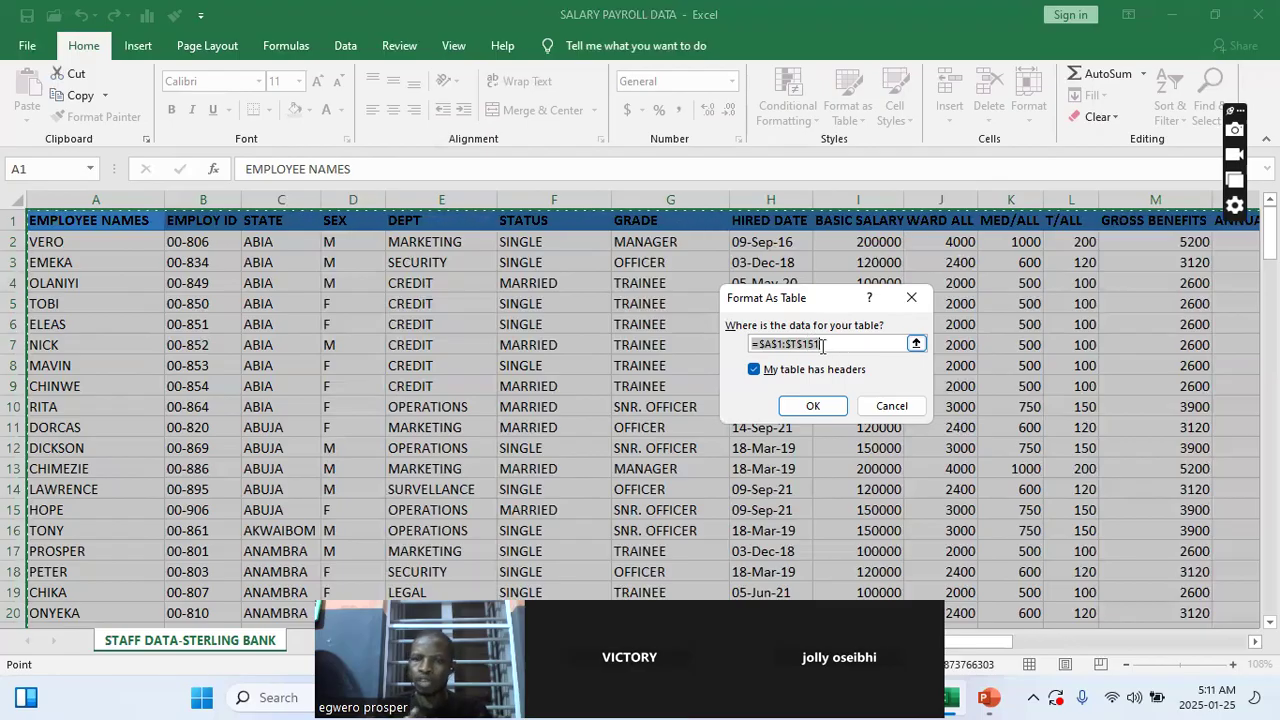
click(916, 344)
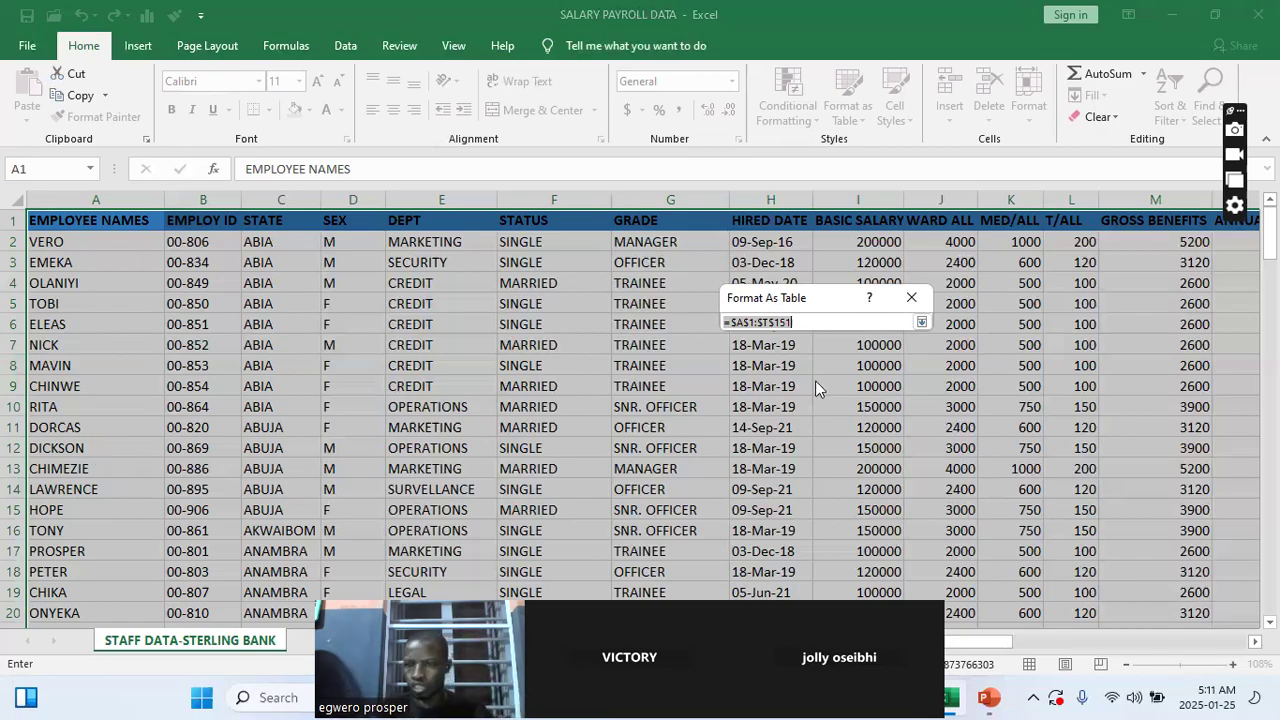
click(920, 322)
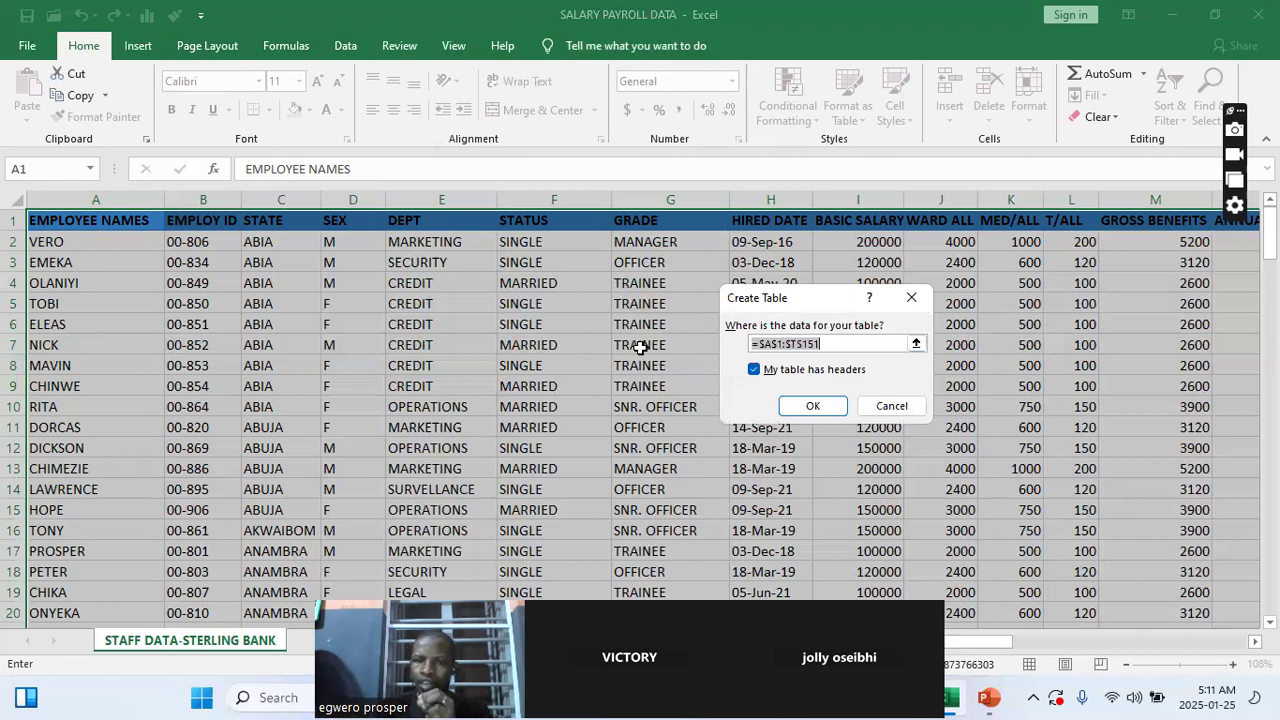
click(756, 370)
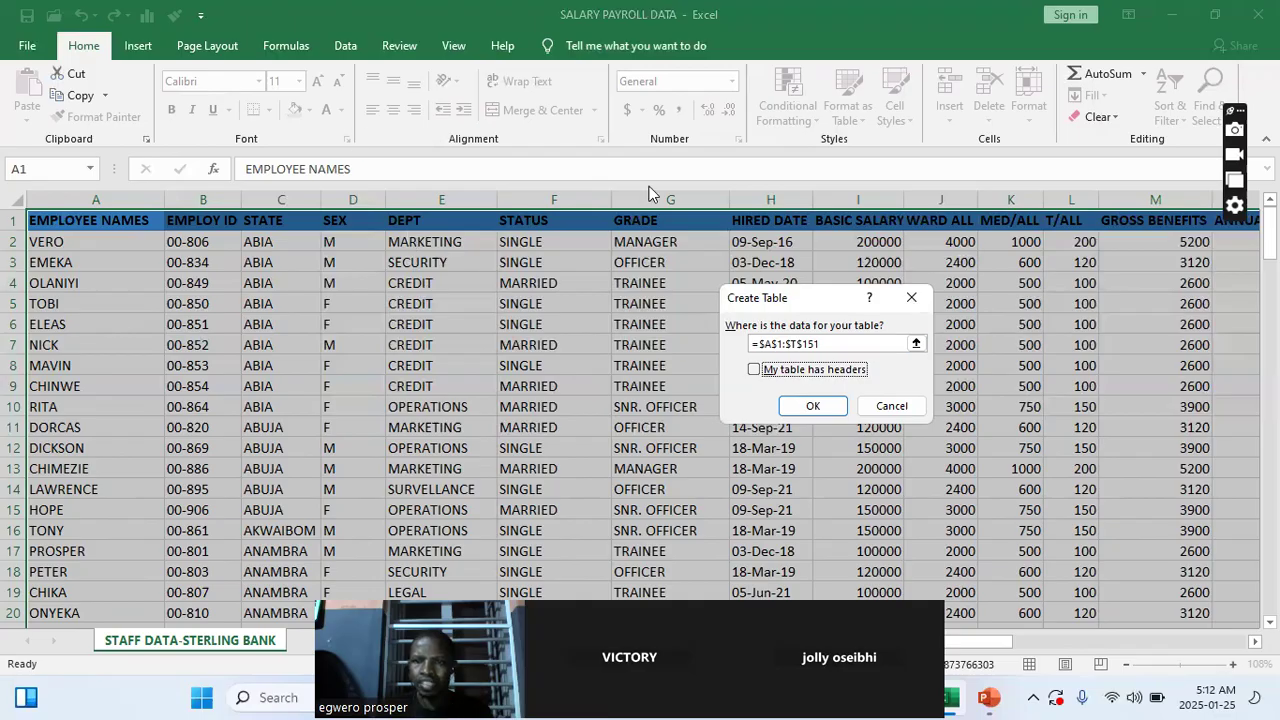
click(755, 370)
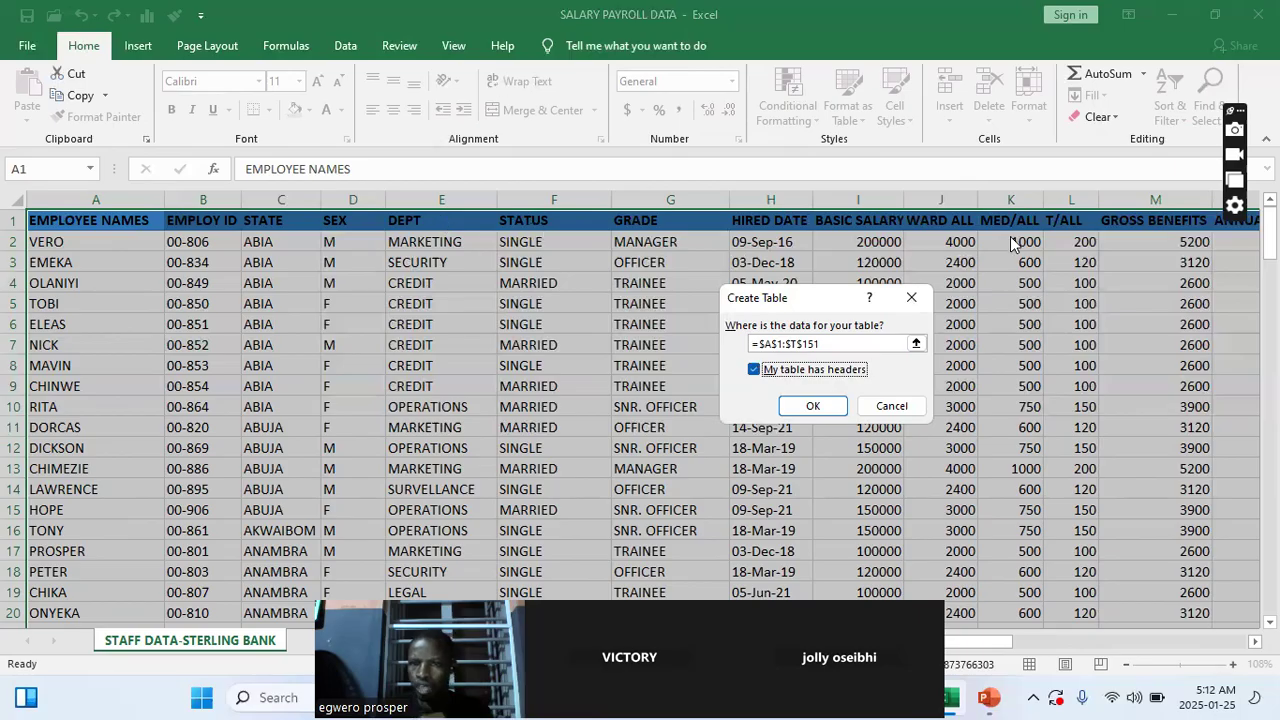
click(818, 412)
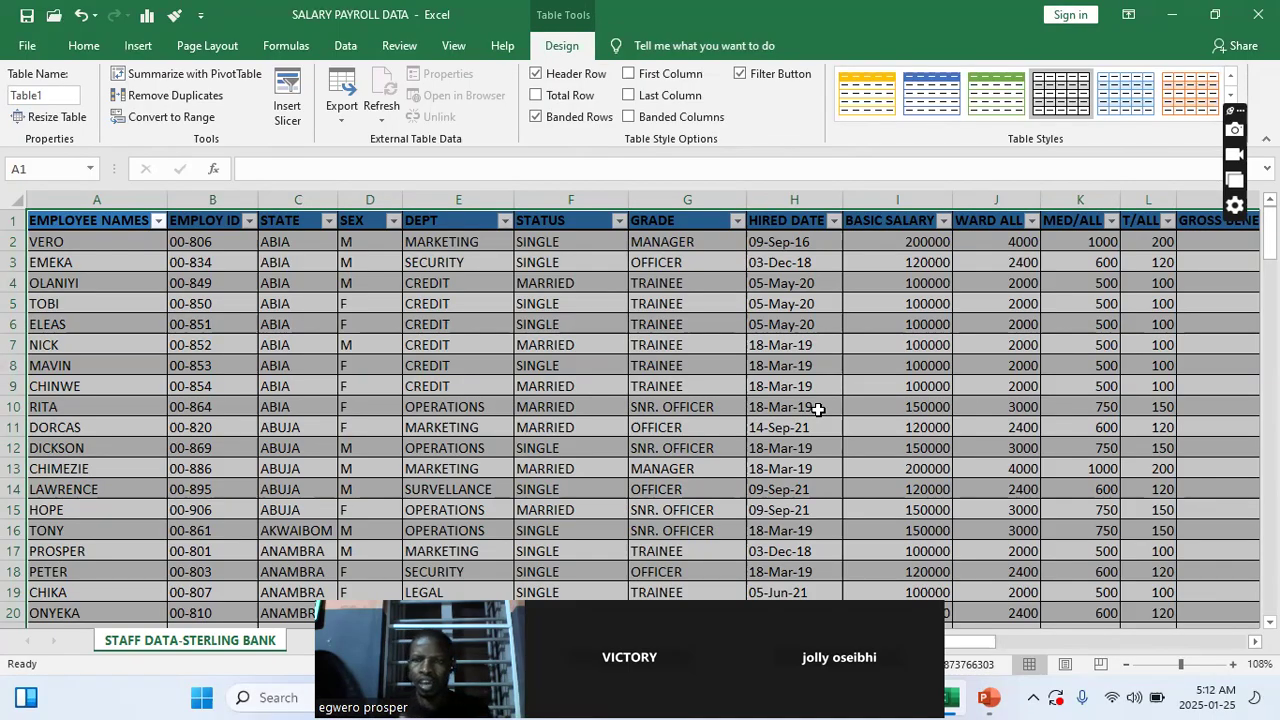
- Enter the employee name PROSER in the first empty row below the last payroll record to extend the table
scroll(951, 343, down, 11)
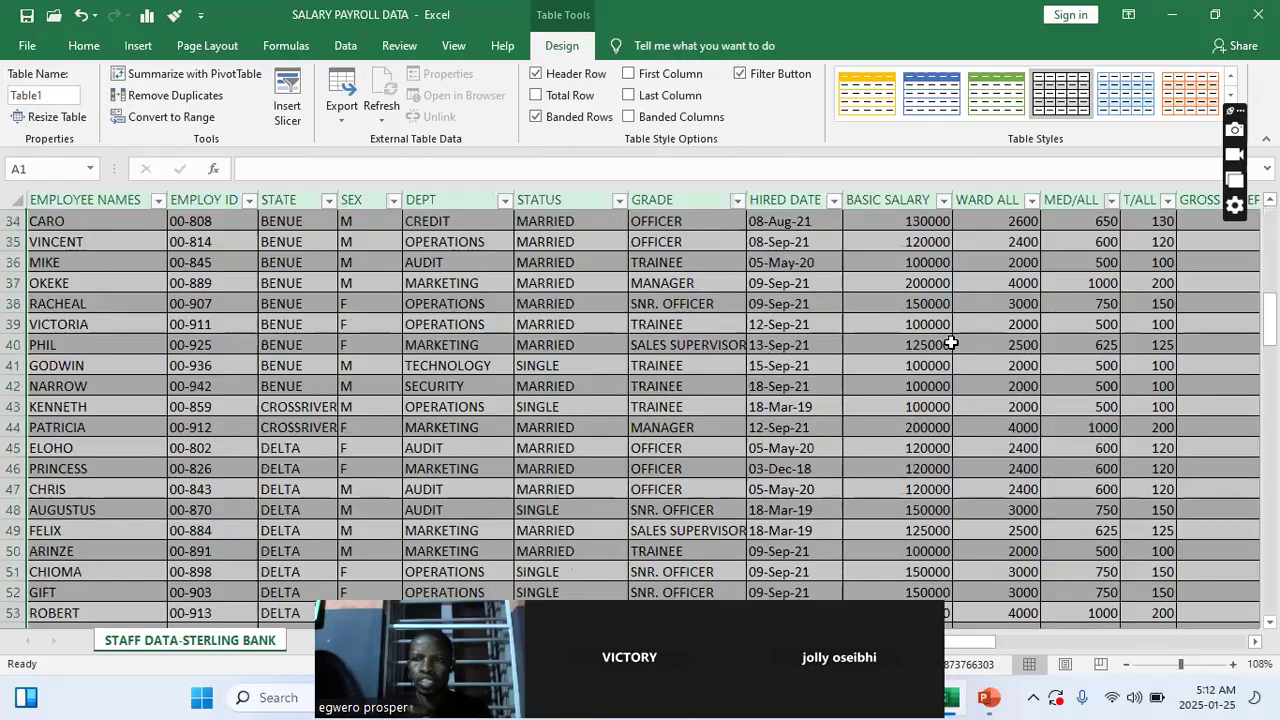
drag(1268, 320, 1268, 585)
scroll(1268, 600, down, 2)
scroll(630, 390, down, 2)
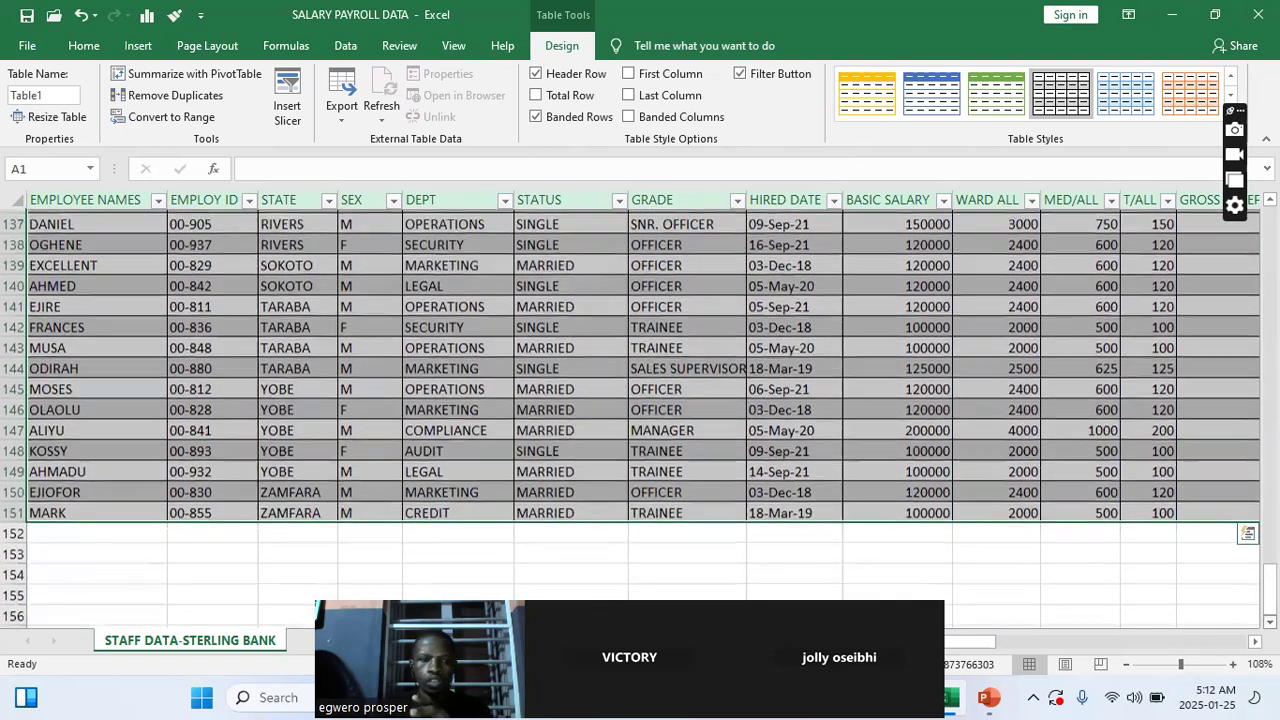
click(74, 506)
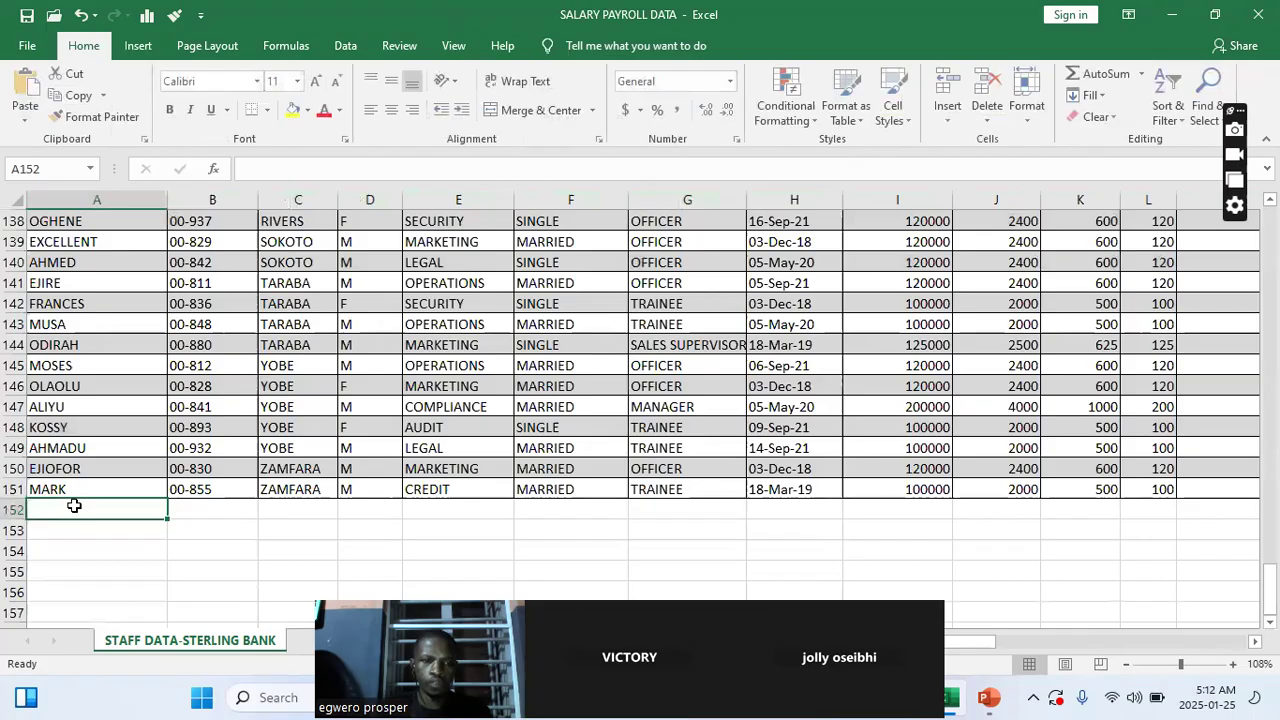
text(PROSER)
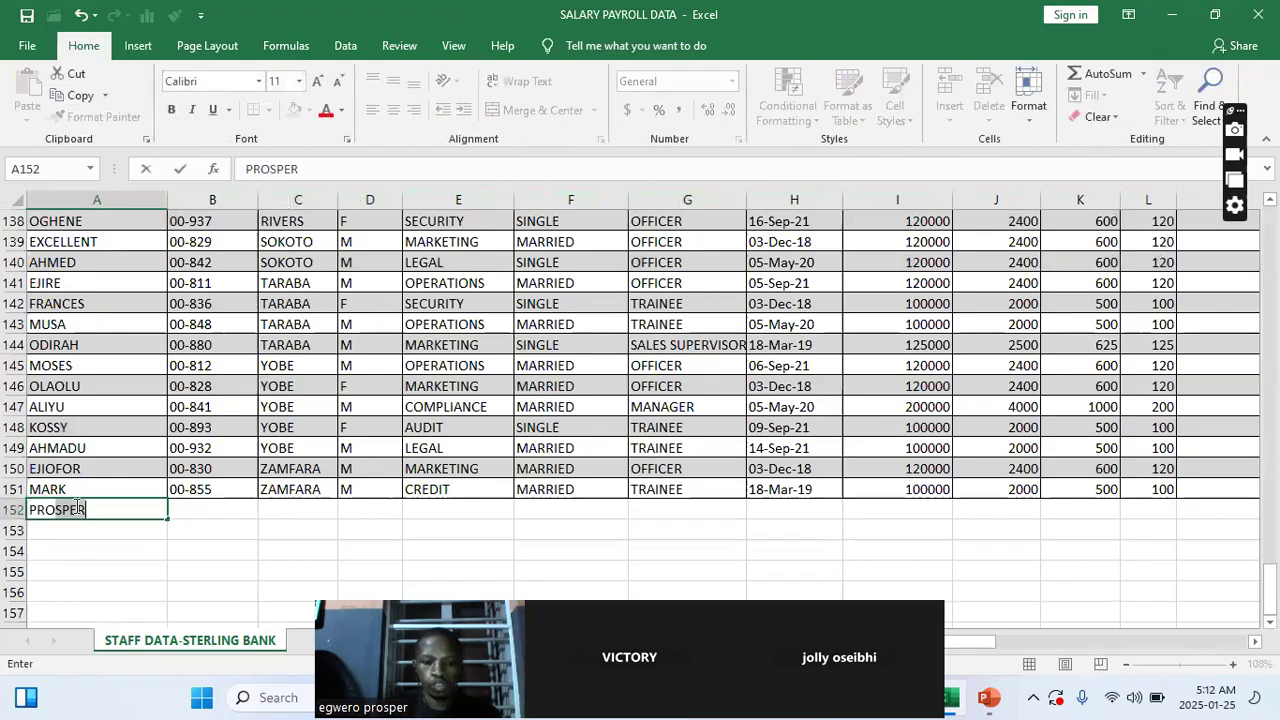
key(Return)
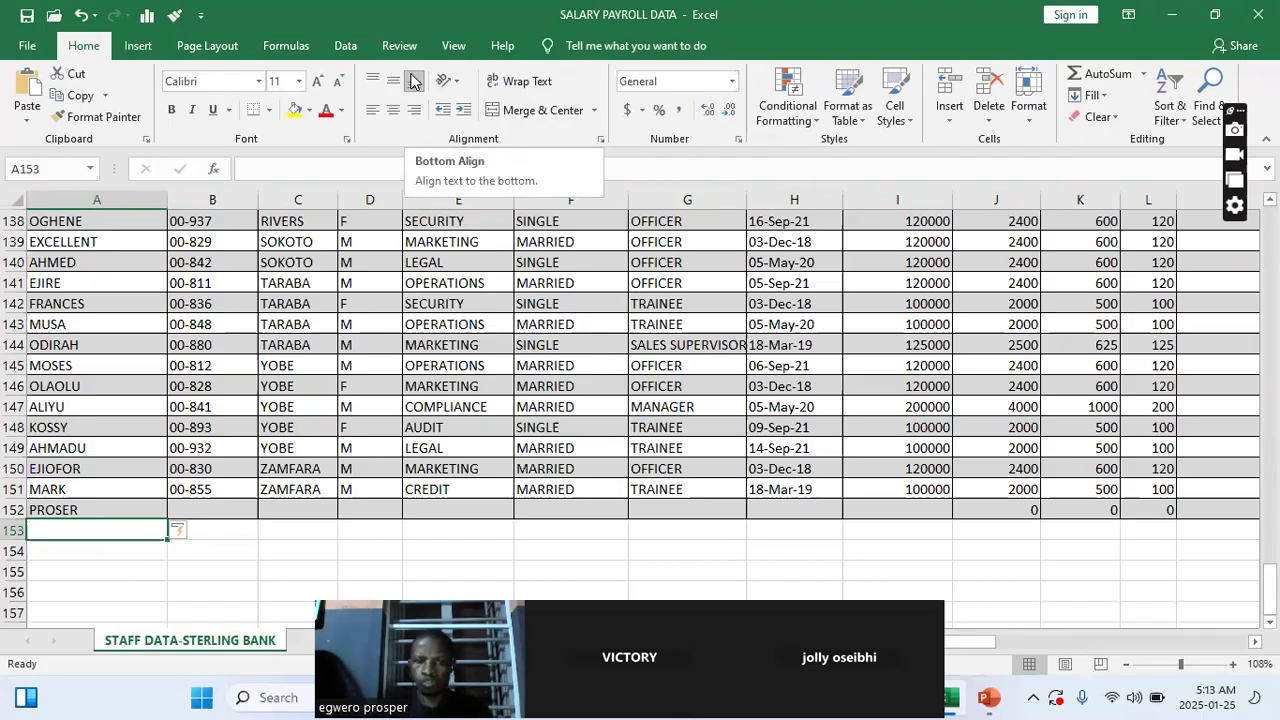
- Delete the new entry from row 152 of the table
click(76, 508)
click(30, 509)
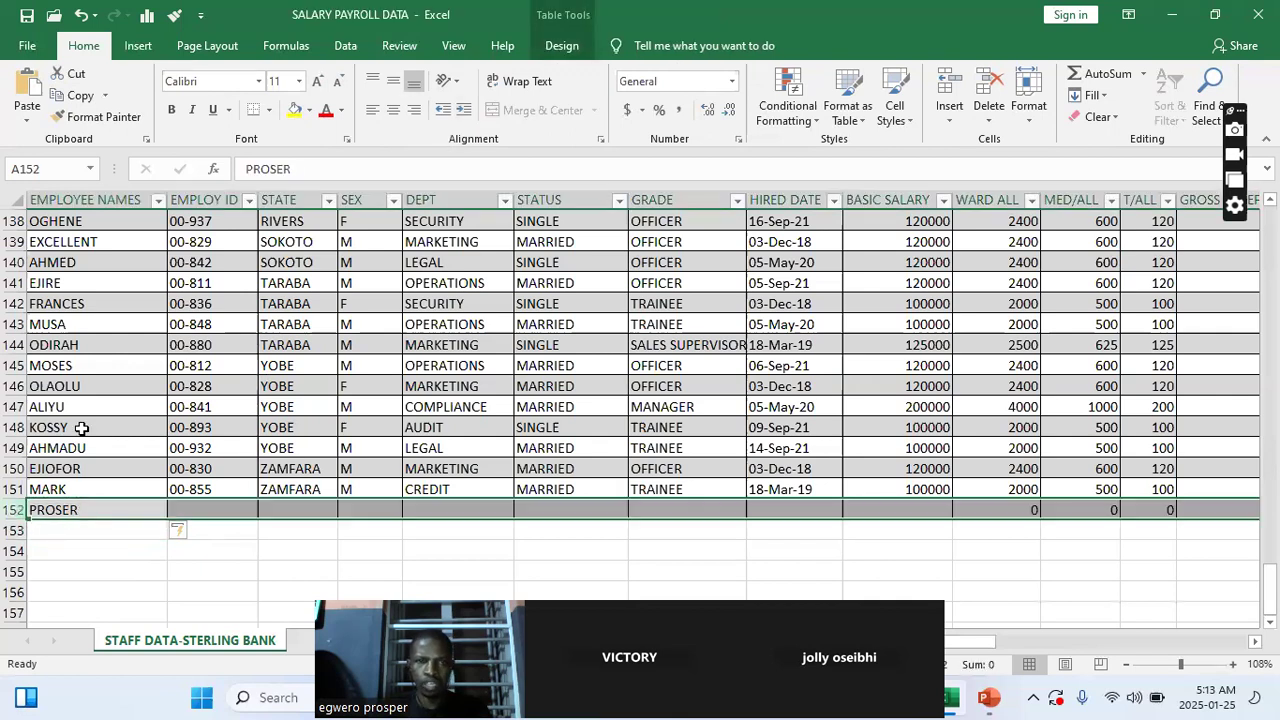
click(1001, 95)
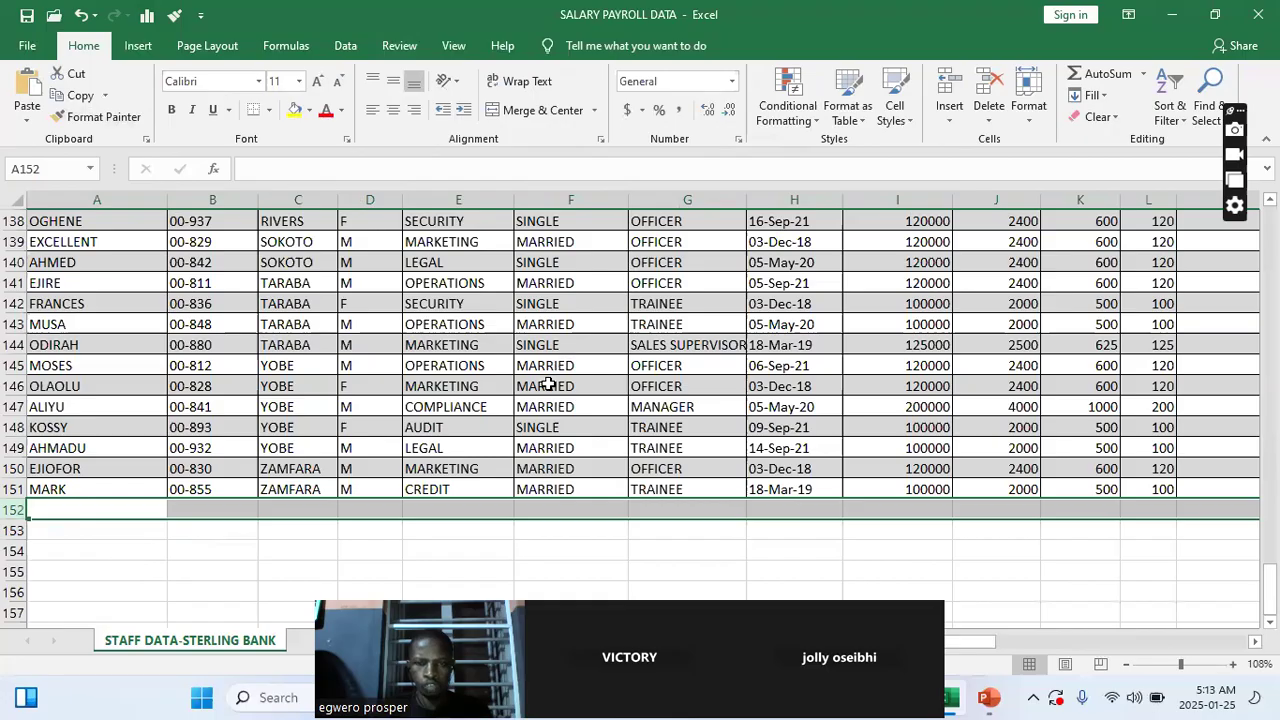
- Select the whole payroll table range starting from the EMPLOYEE NAMES header cell
scroll(590, 360, up, 5)
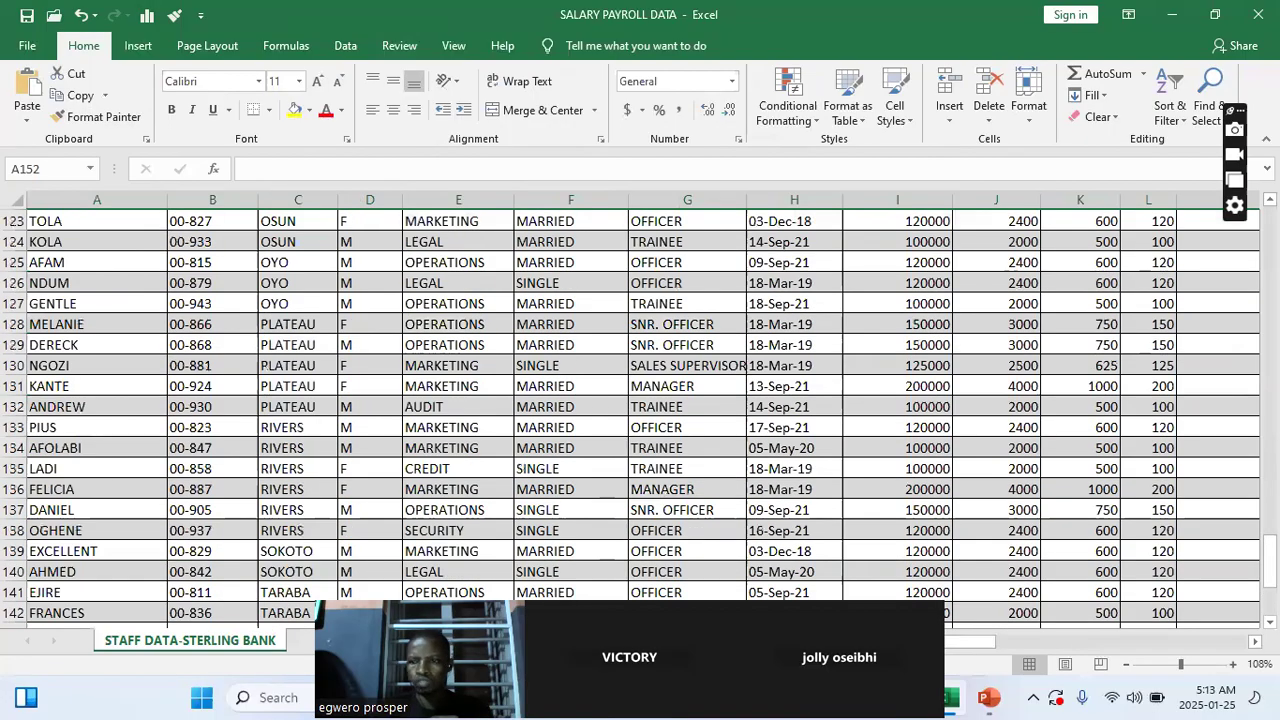
drag(1269, 562, 1269, 215)
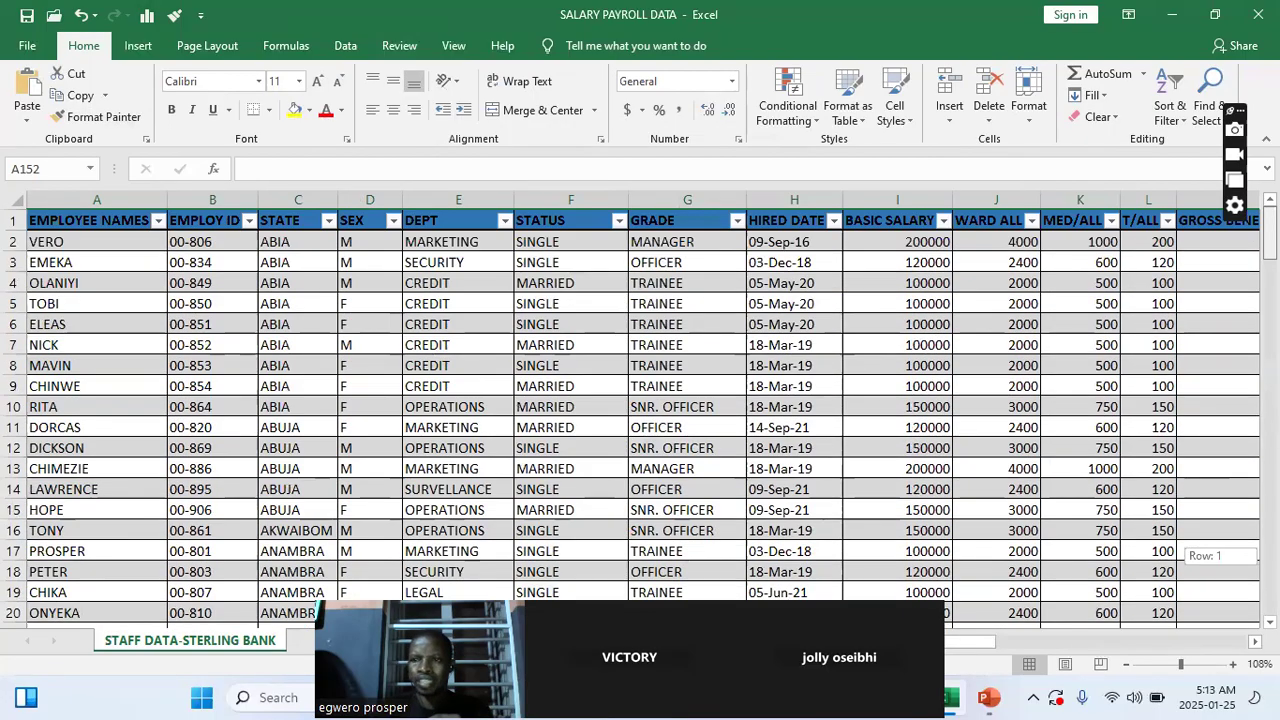
click(480, 360)
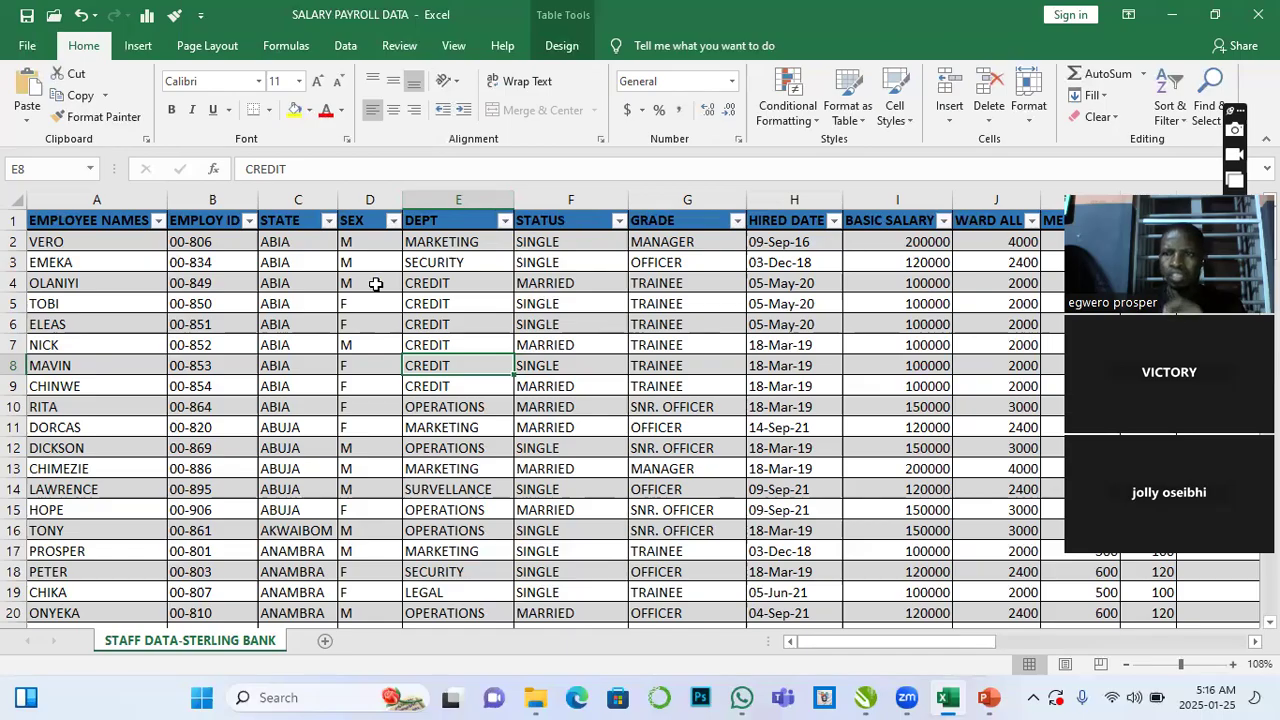
click(66, 241)
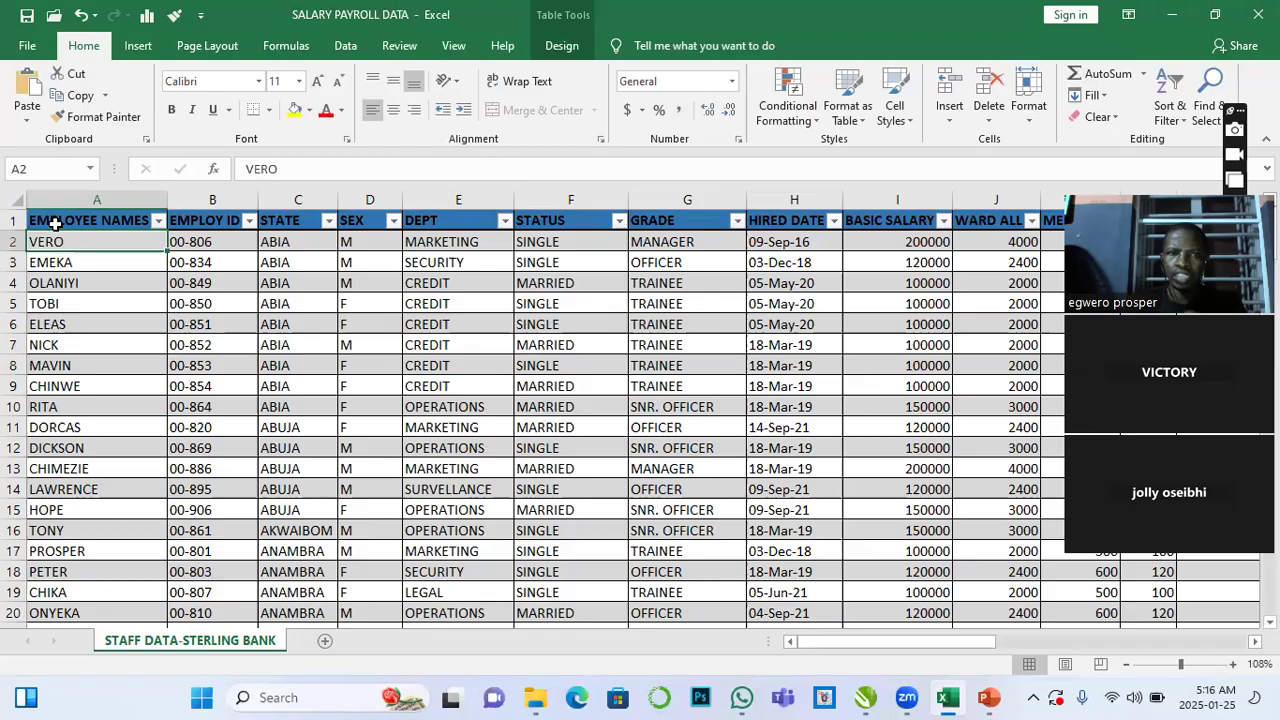
click(55, 223)
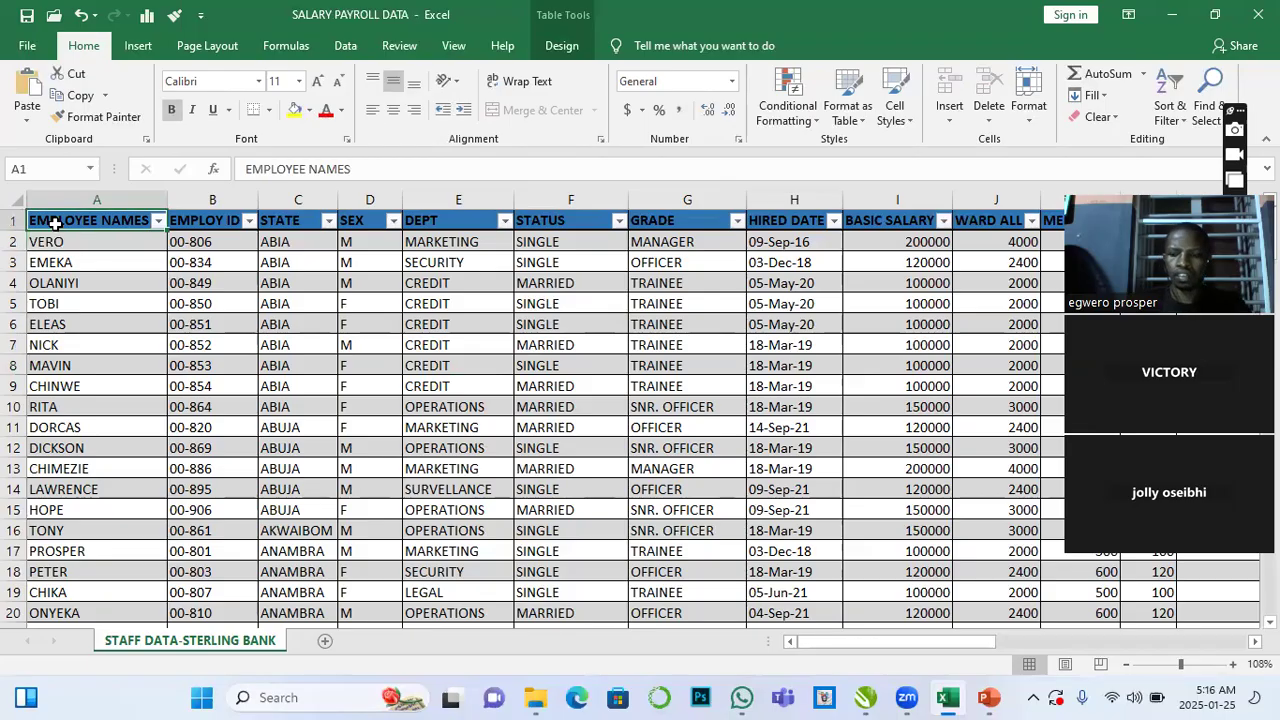
key(ctrl+shift+Right)
key(ctrl+shift+Down)
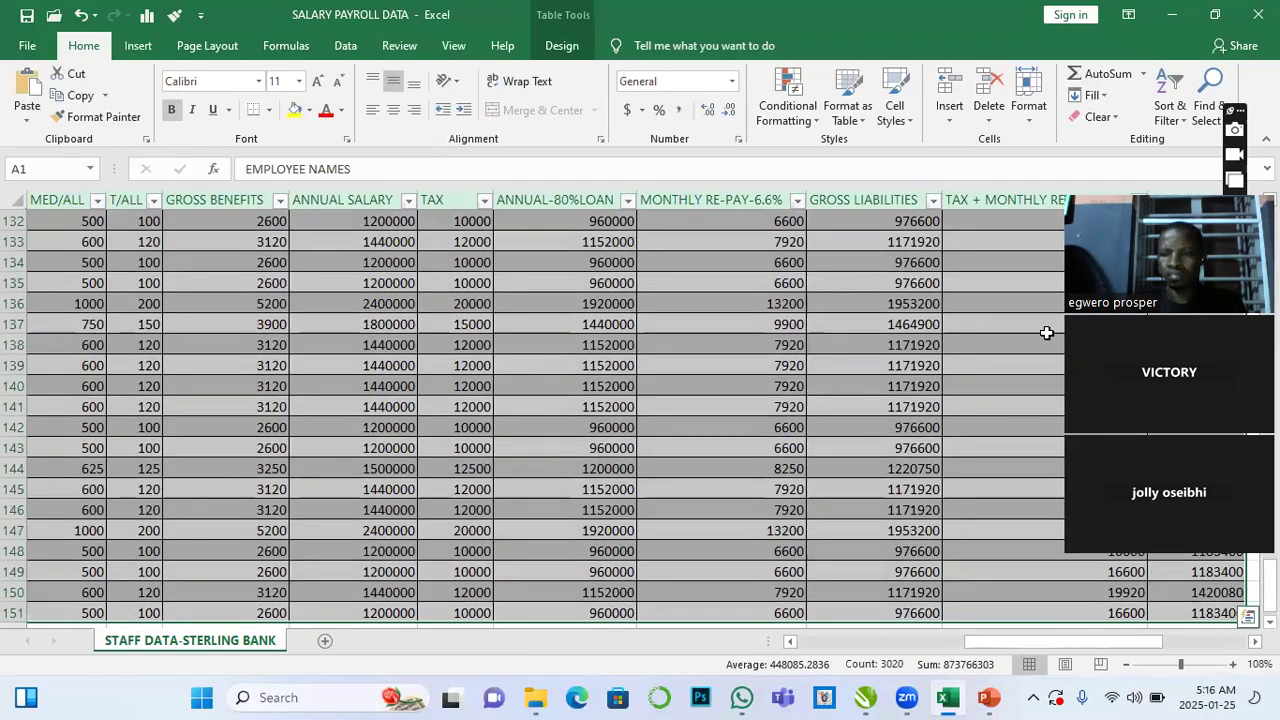
drag(1270, 598, 1269, 218)
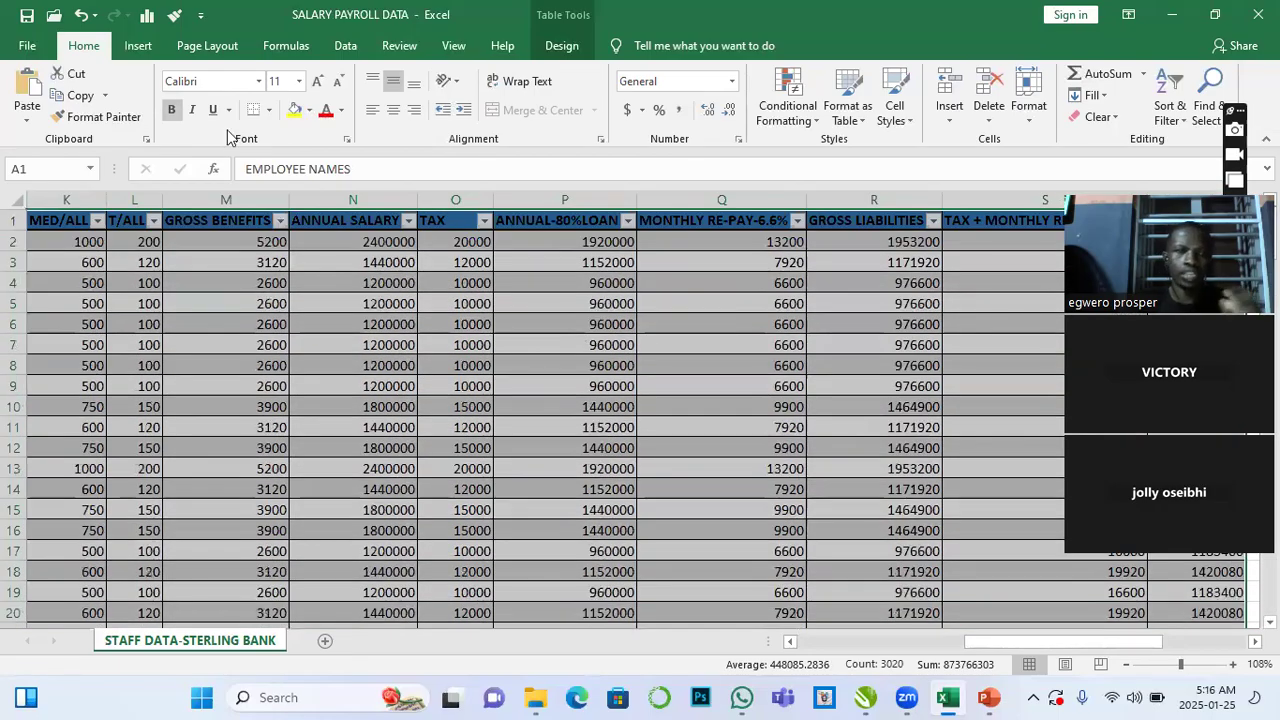
- Start inserting a PivotTable, keeping Table1 as the selected table or range for the data source
click(137, 47)
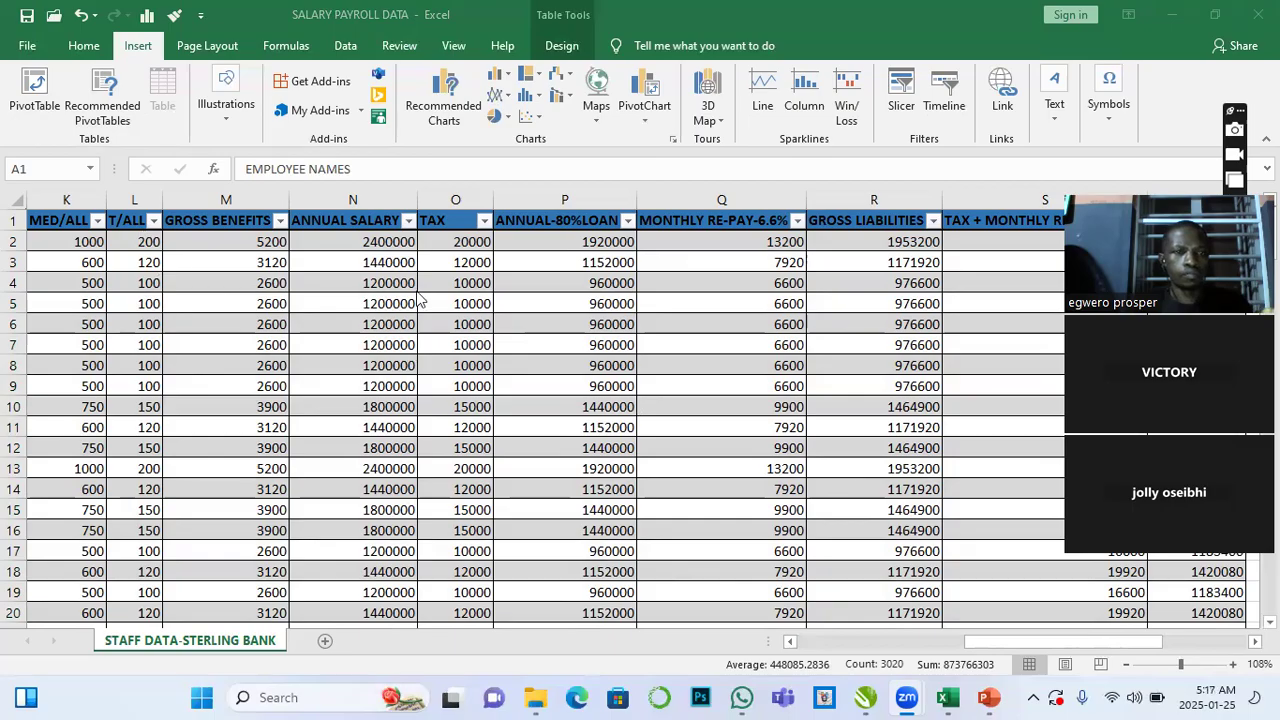
click(33, 95)
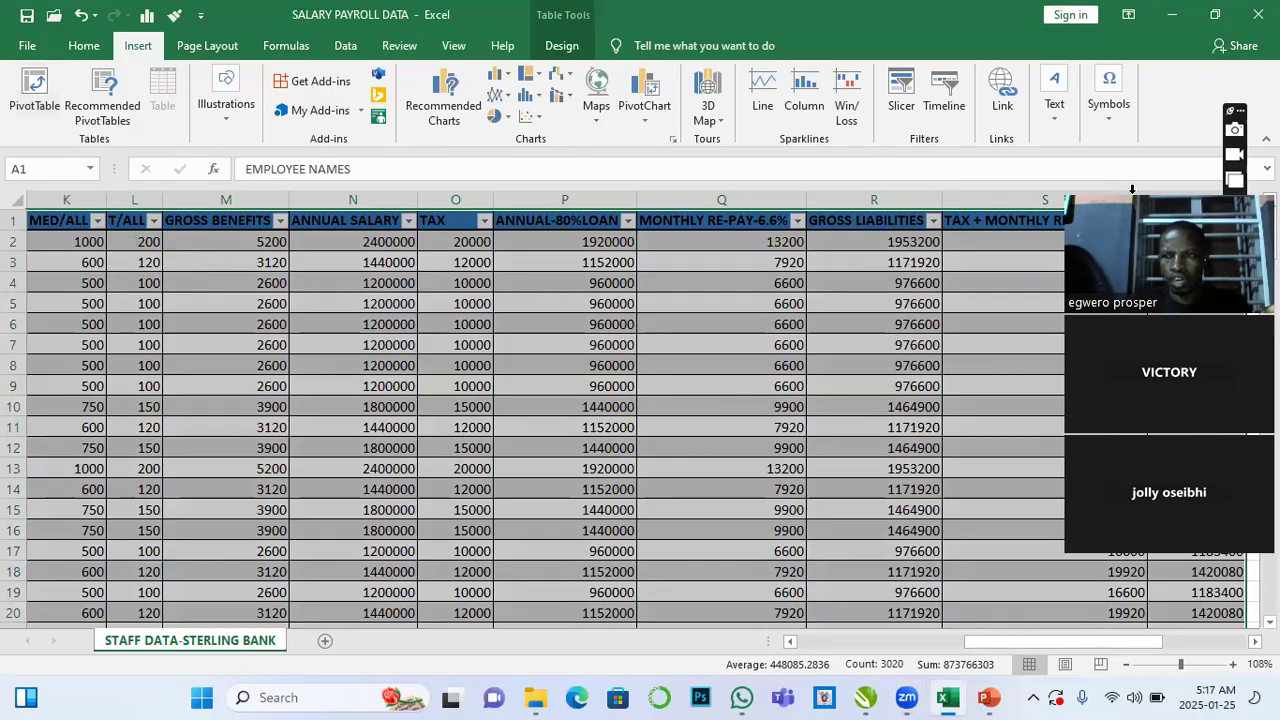
drag(1197, 190, 807, 176)
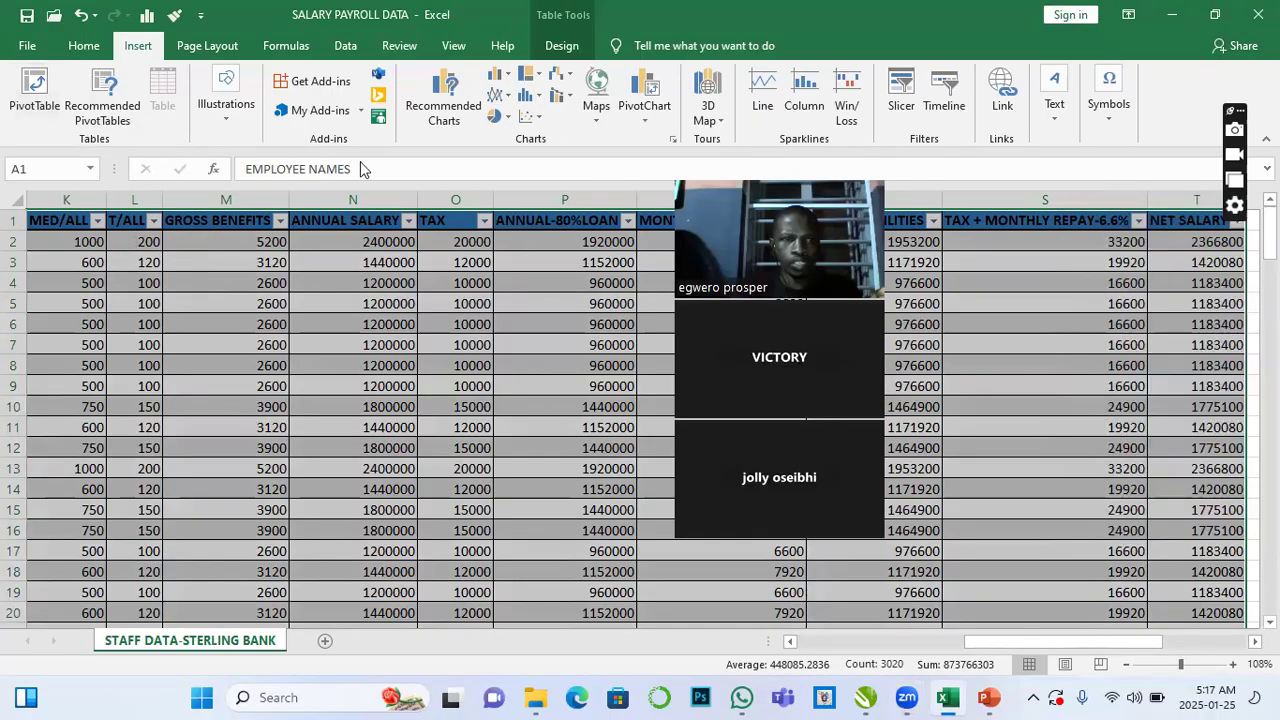
click(37, 88)
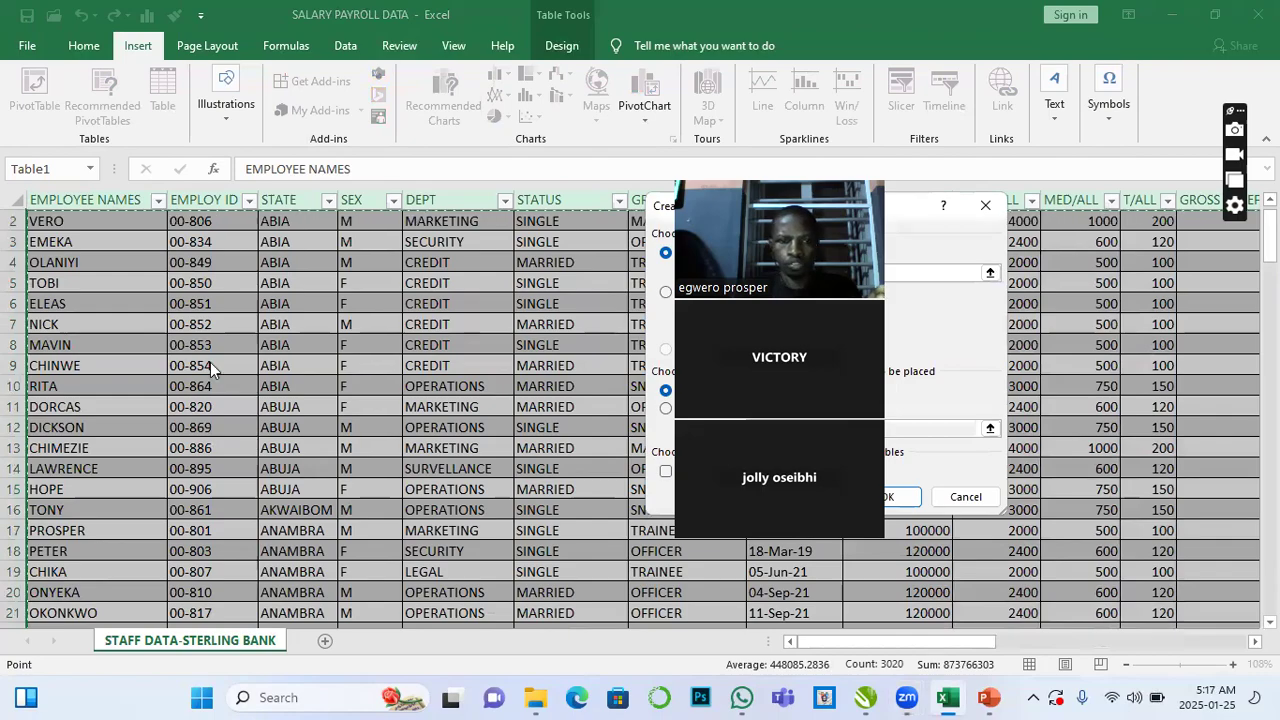
drag(780, 240, 108, 270)
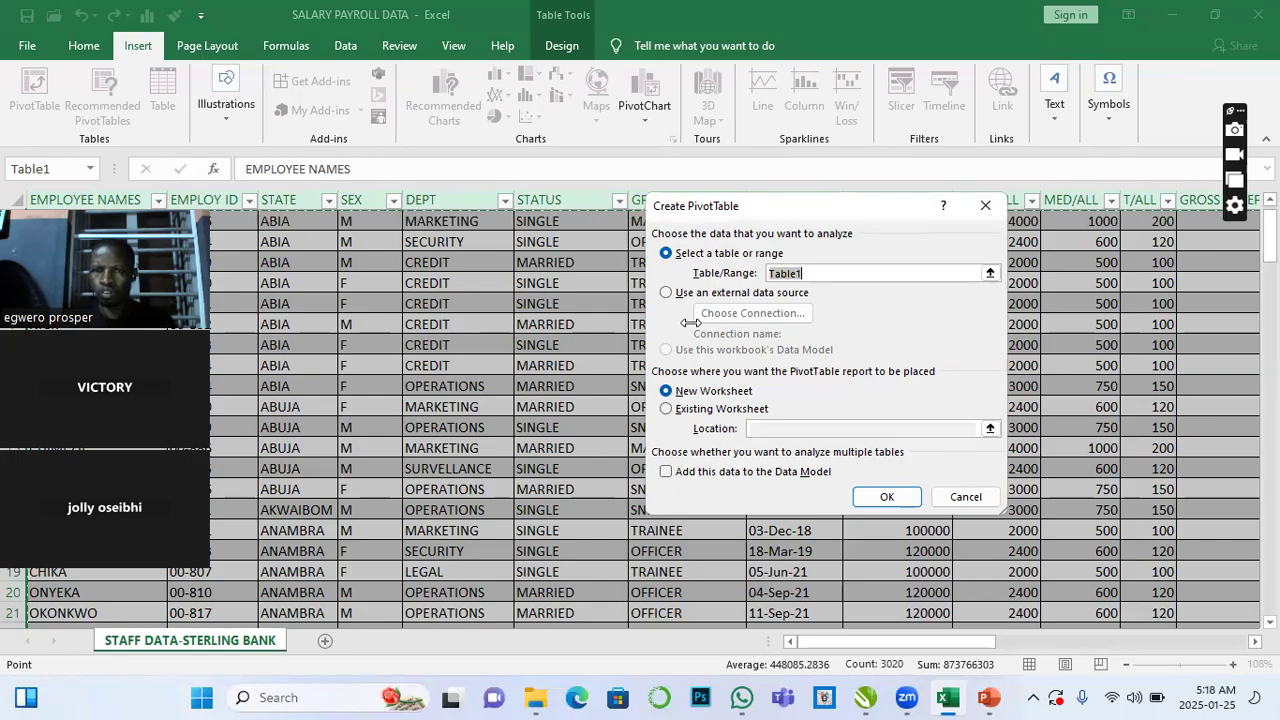
click(665, 292)
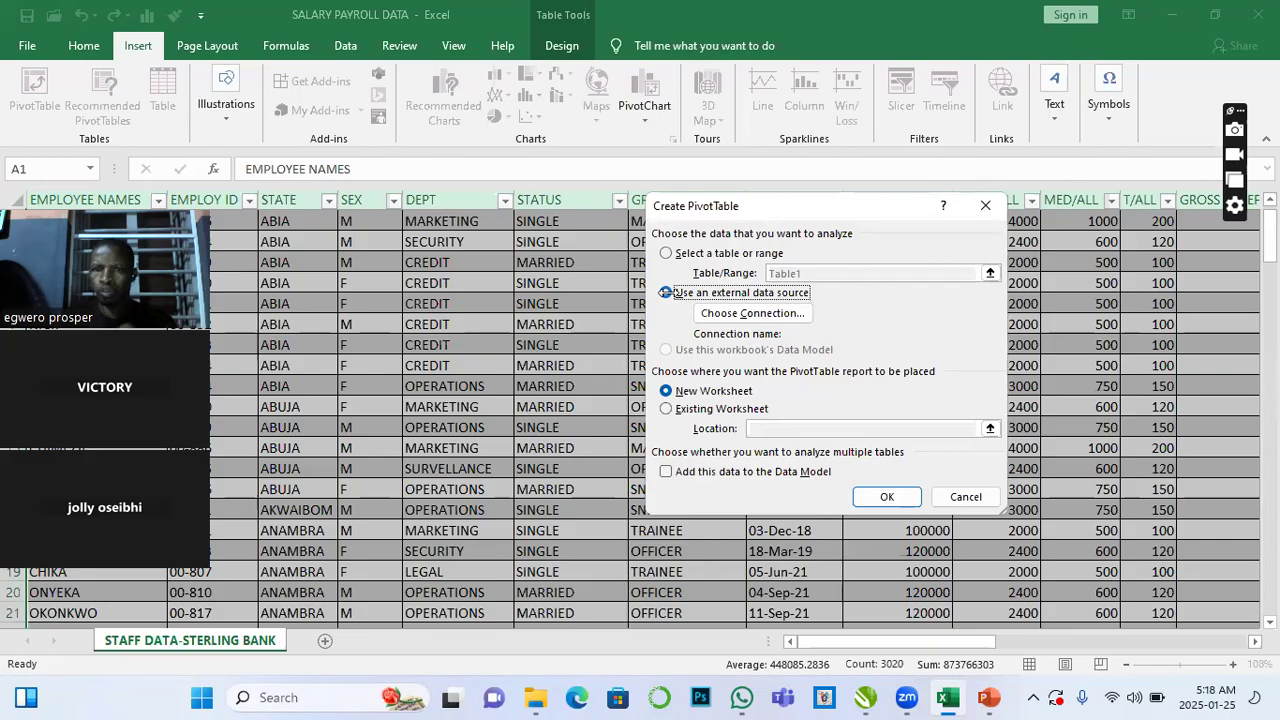
click(666, 254)
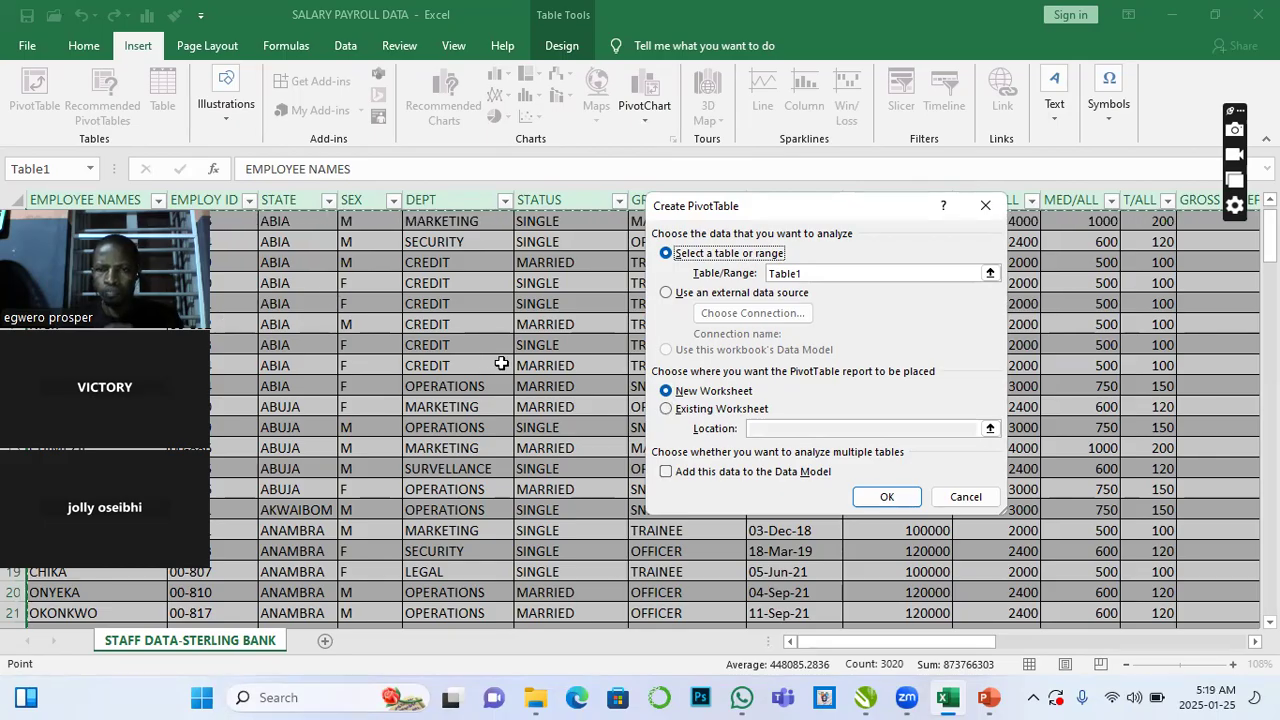
- Place the PivotTable on the existing worksheet at cell V4 and create it
click(666, 410)
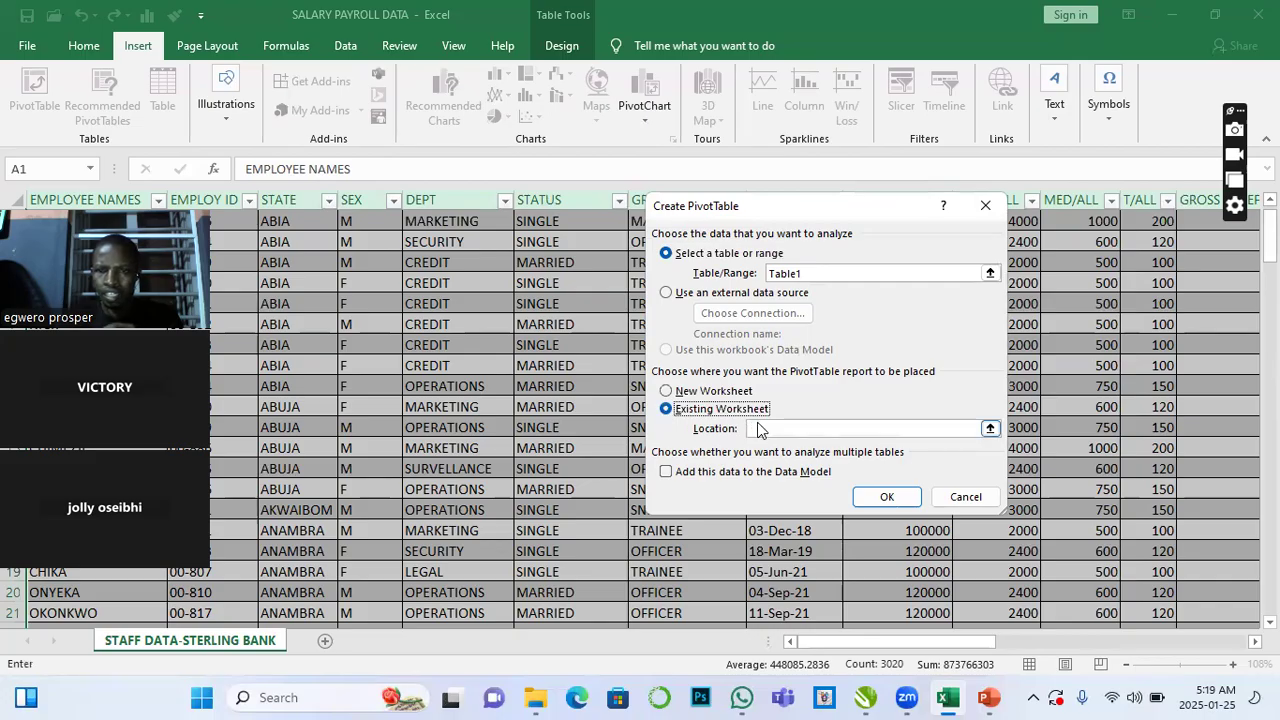
click(802, 429)
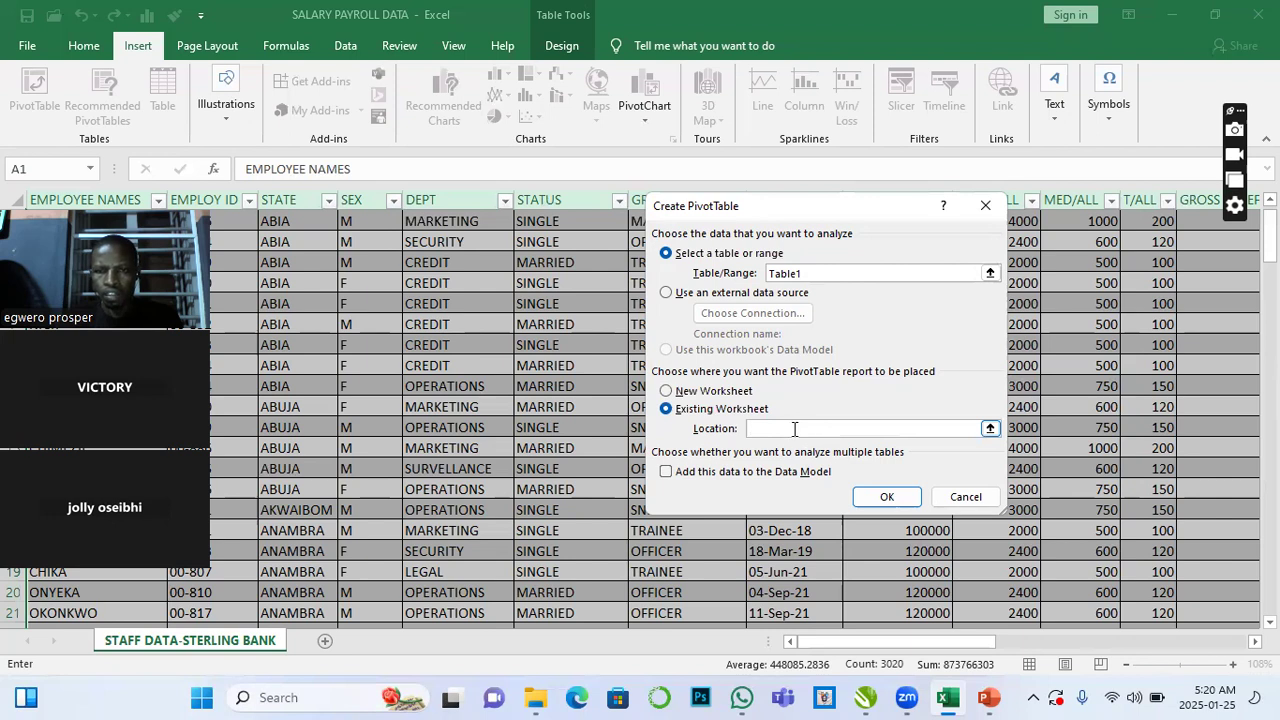
scroll(600, 410, right, 10)
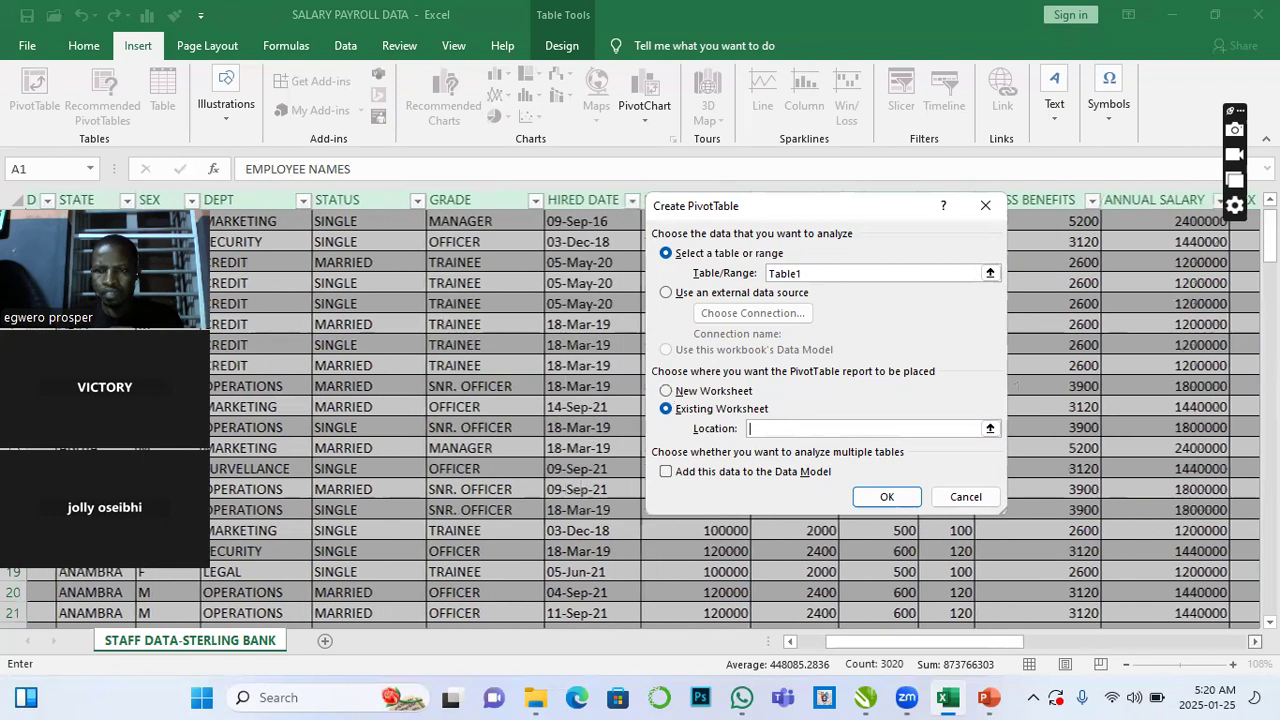
scroll(1008, 357, right, 6)
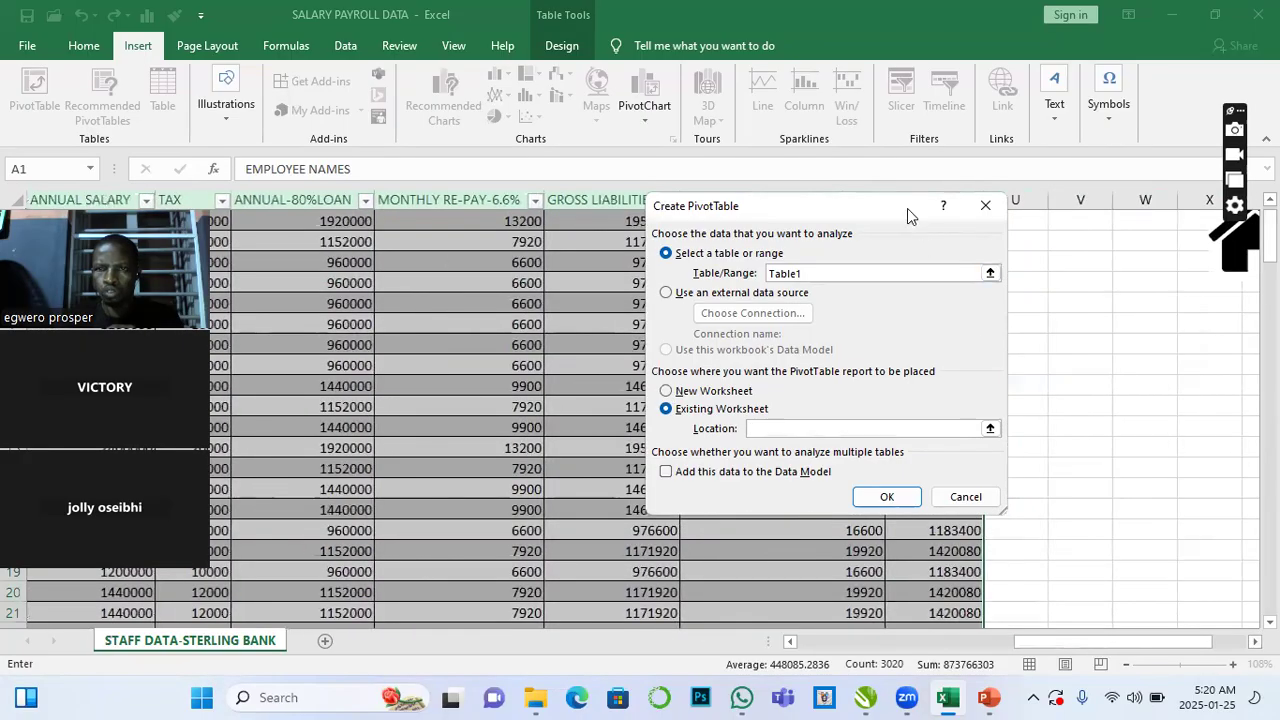
drag(907, 211, 636, 218)
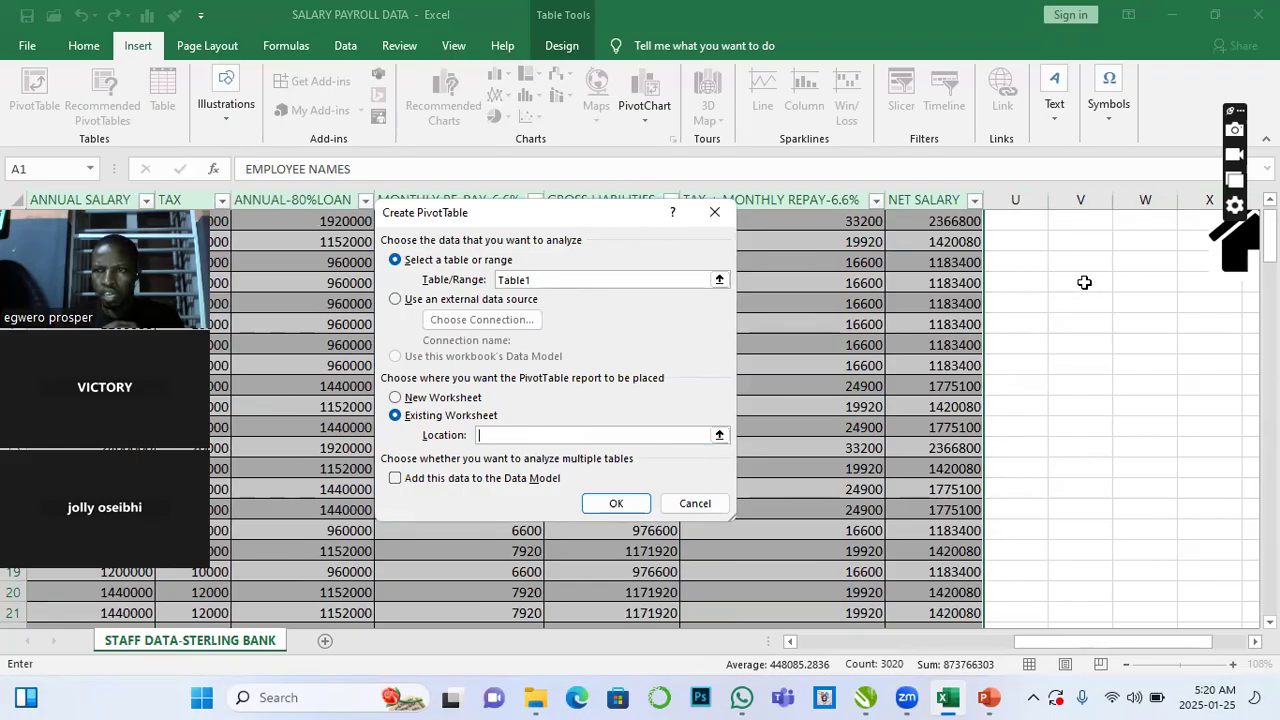
scroll(1083, 279, up, 1)
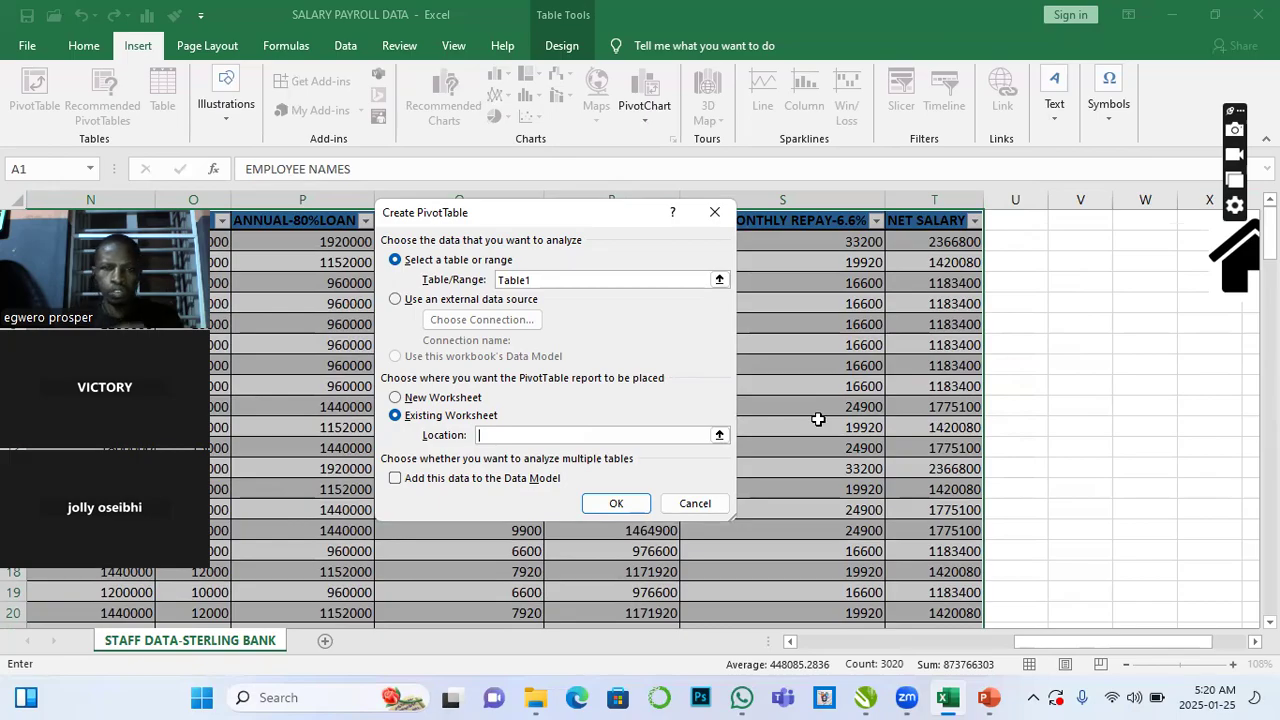
click(1079, 286)
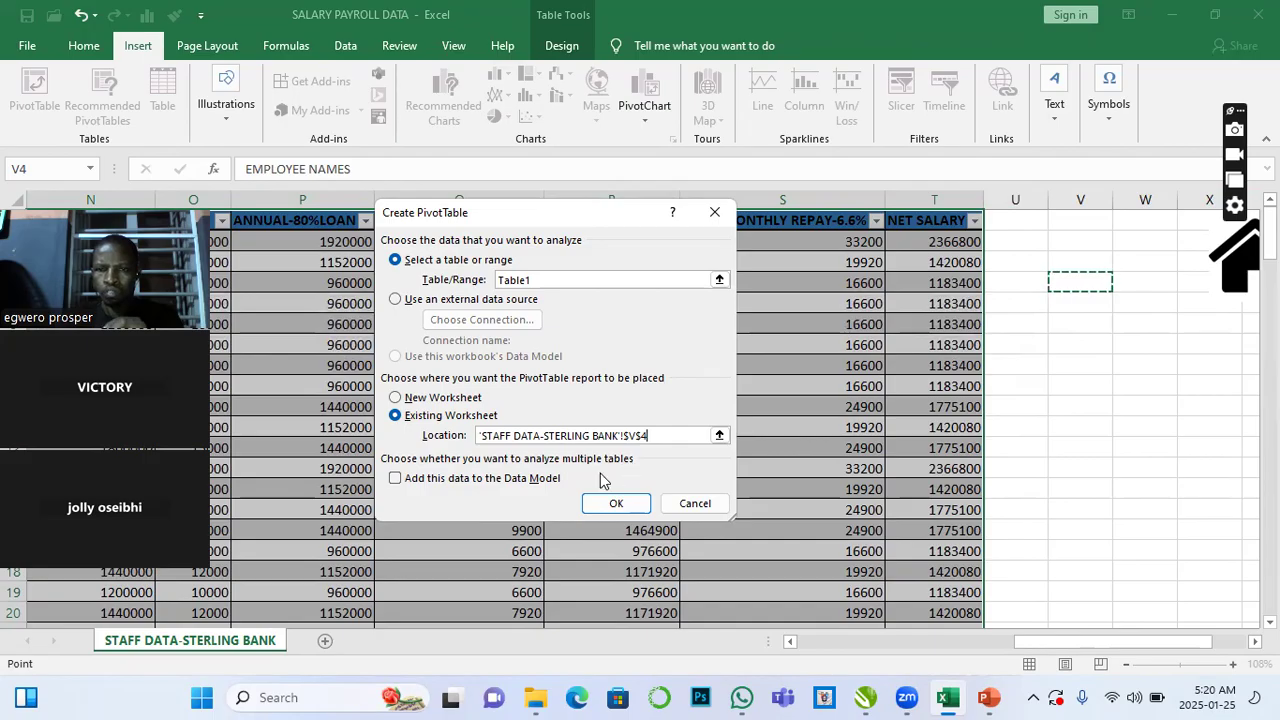
click(617, 505)
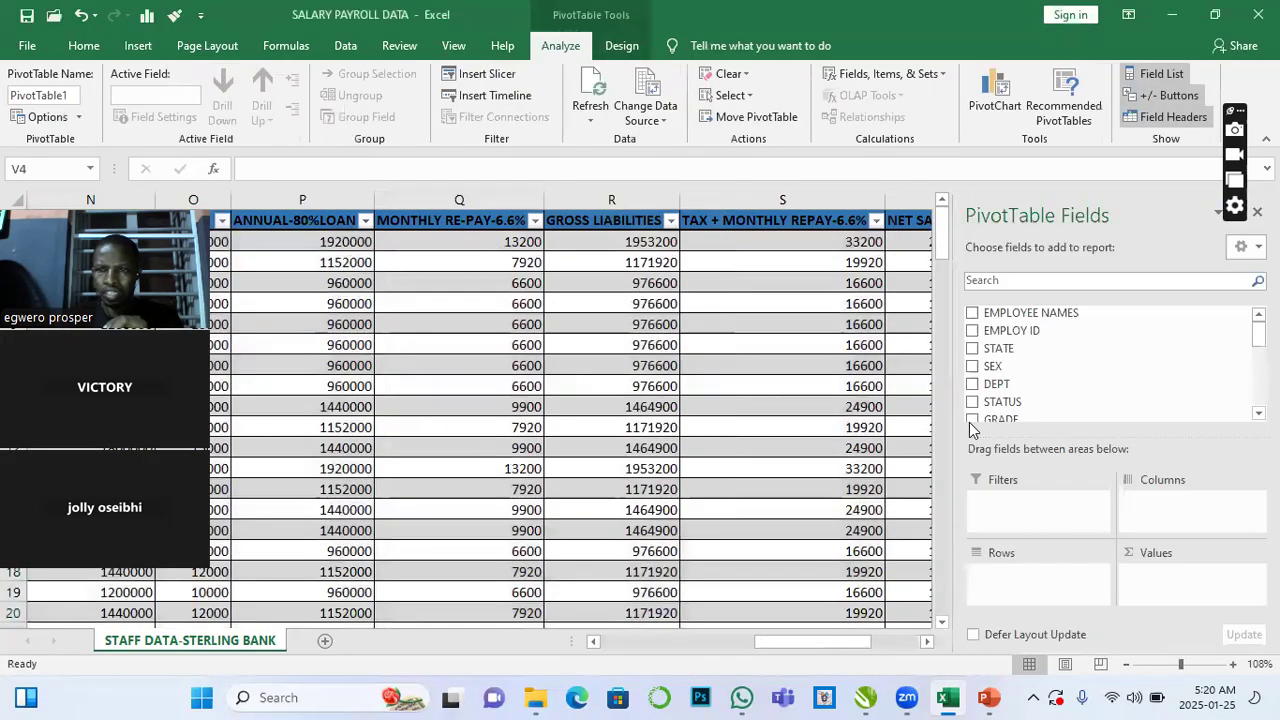
- Examine the empty PivotTable placeholder beside the table, then return to the table's first header cell
scroll(921, 312, right, 5)
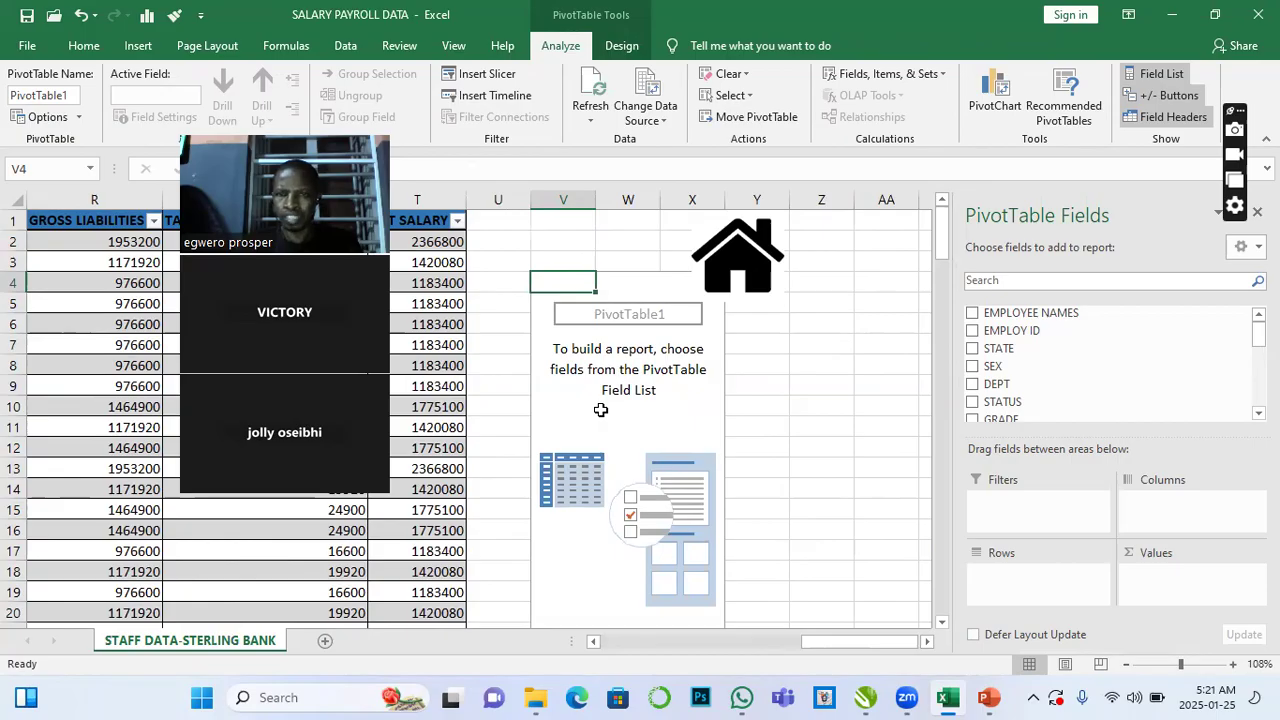
click(638, 309)
click(777, 344)
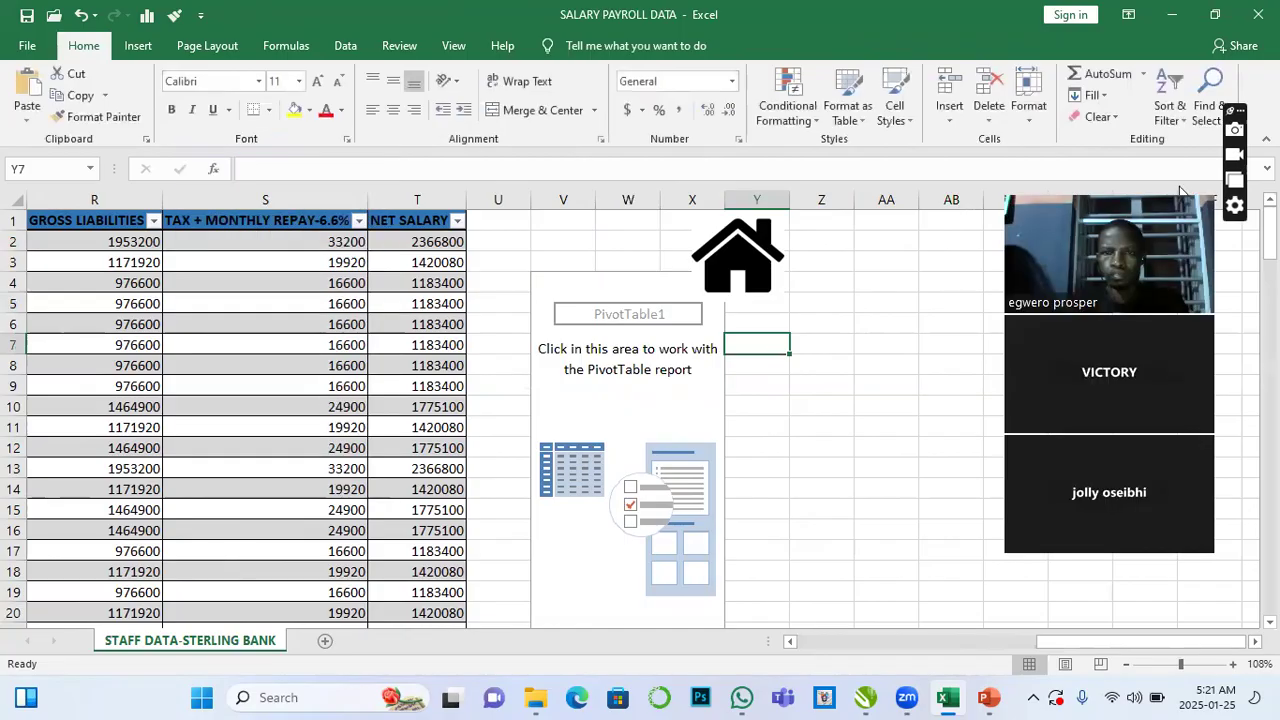
click(550, 266)
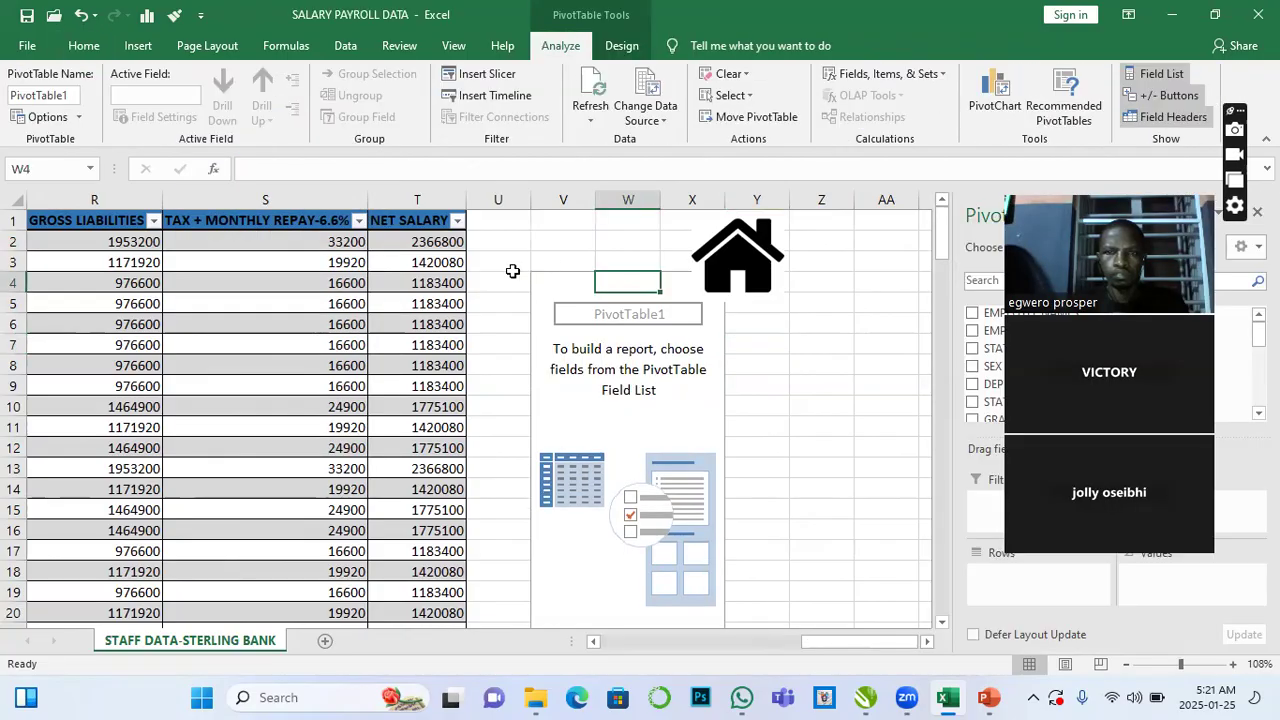
click(514, 270)
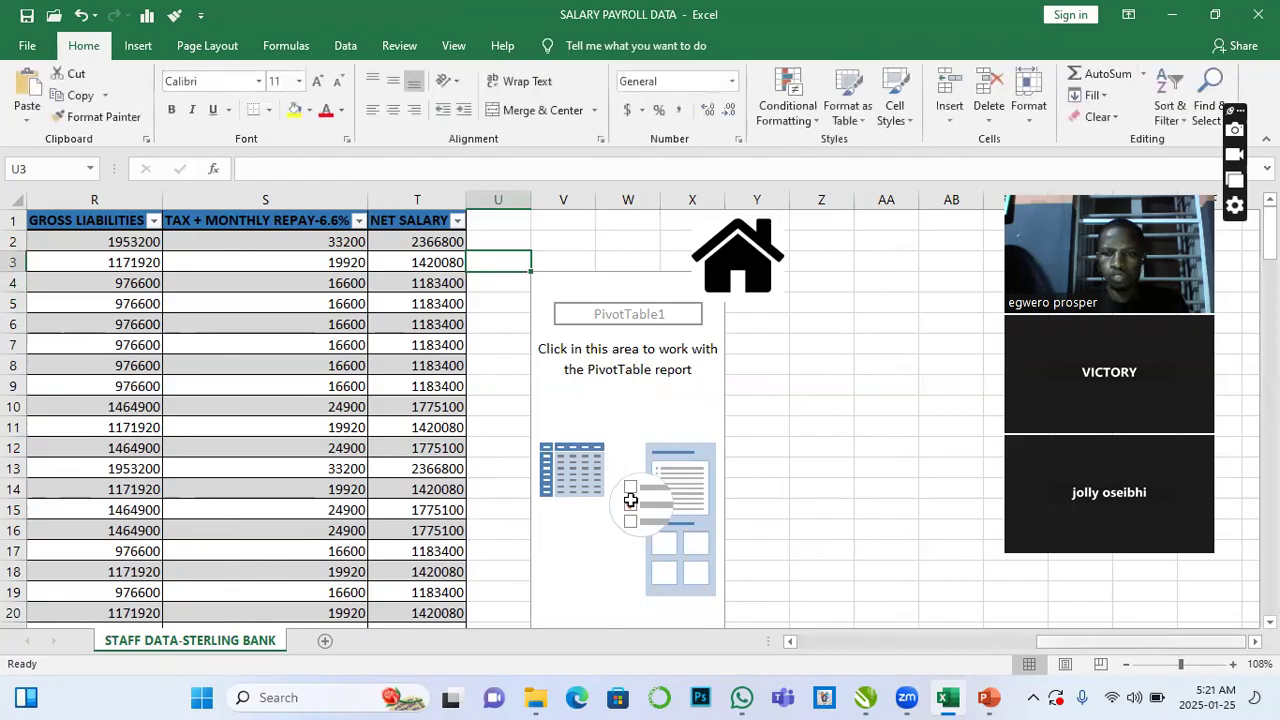
scroll(630, 500, left, 4)
scroll(630, 500, left, 8)
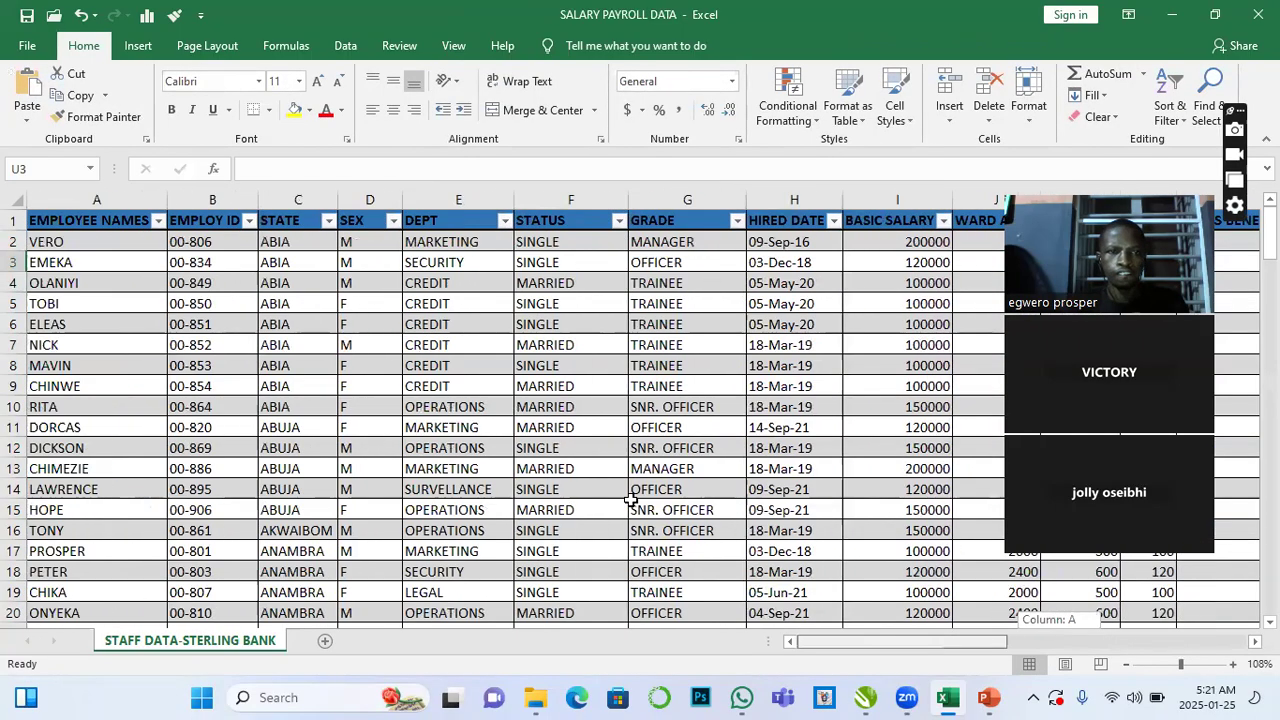
click(70, 220)
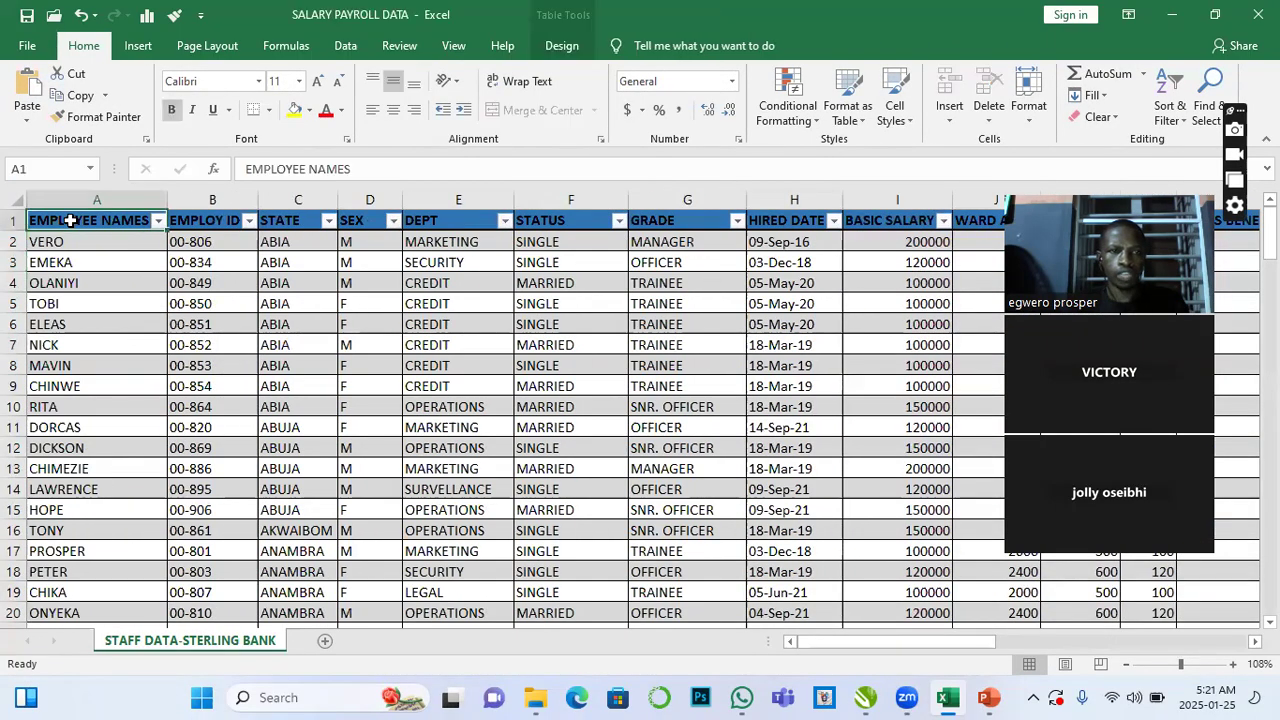
- Select the whole payroll table and insert a PivotTable from Table1 on a new worksheet
key(ctrl+shift+Right)
key(ctrl+shift+Down)
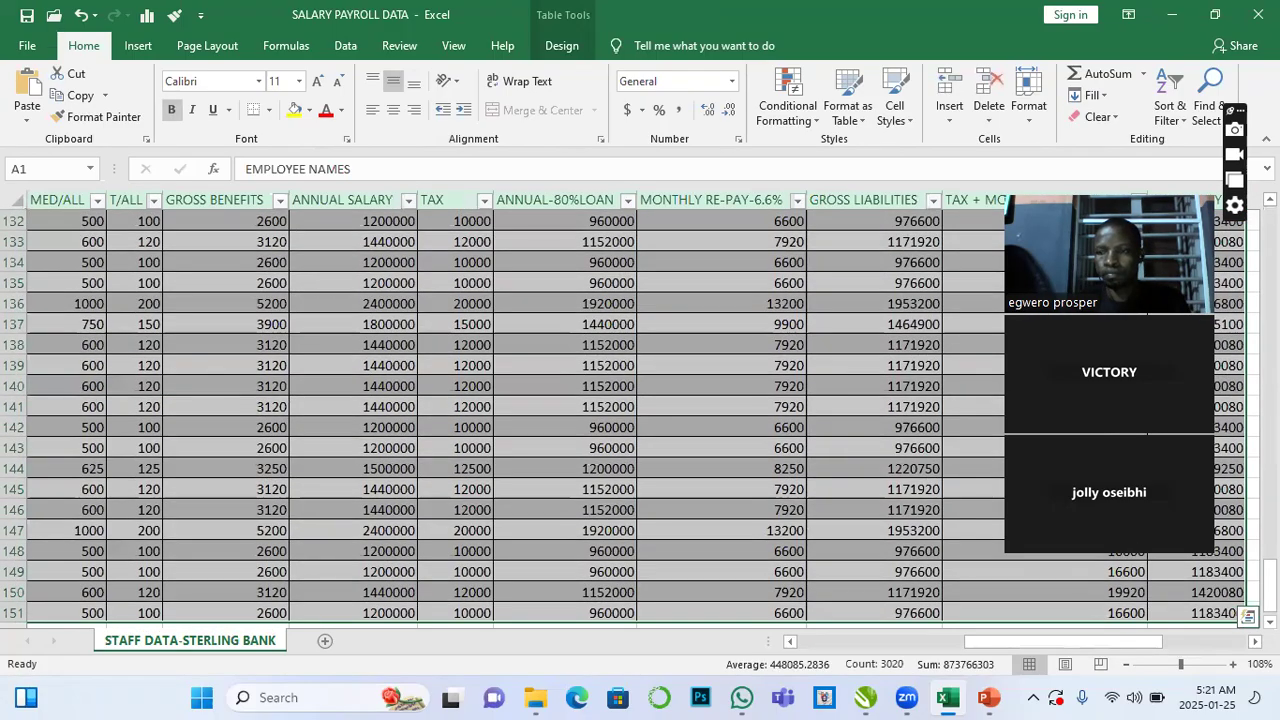
scroll(636, 410, up, 20)
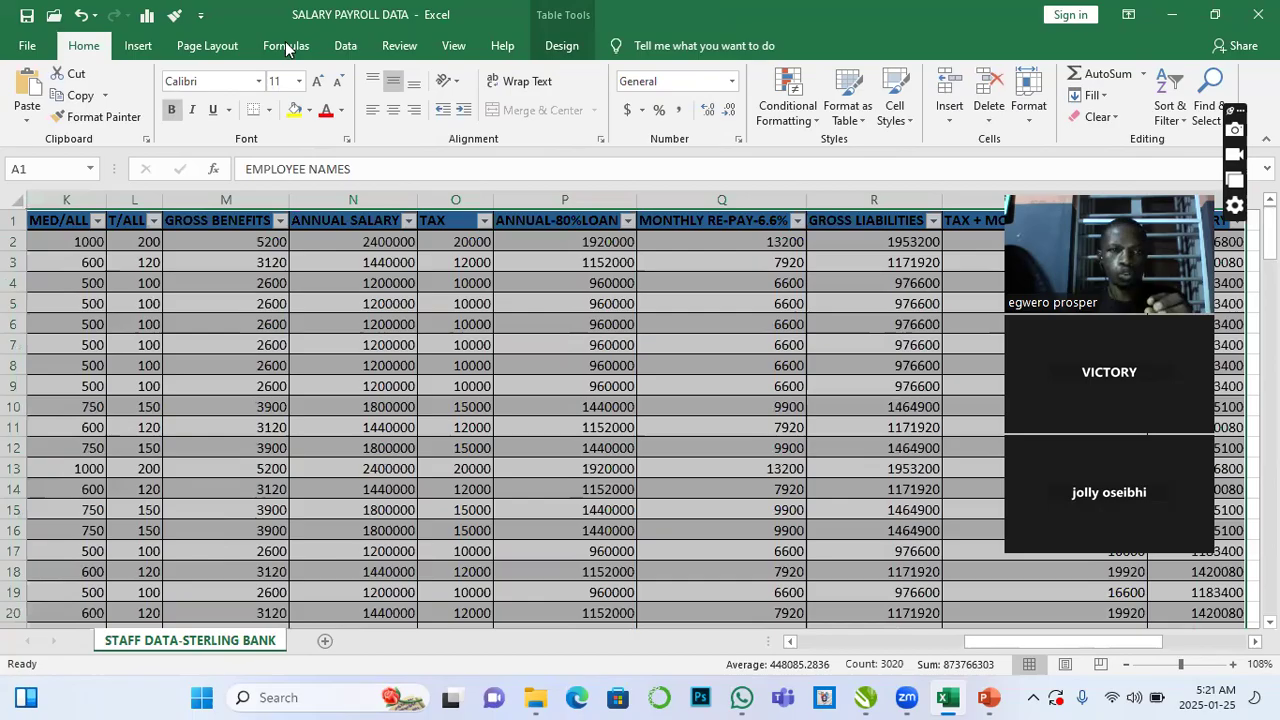
click(137, 46)
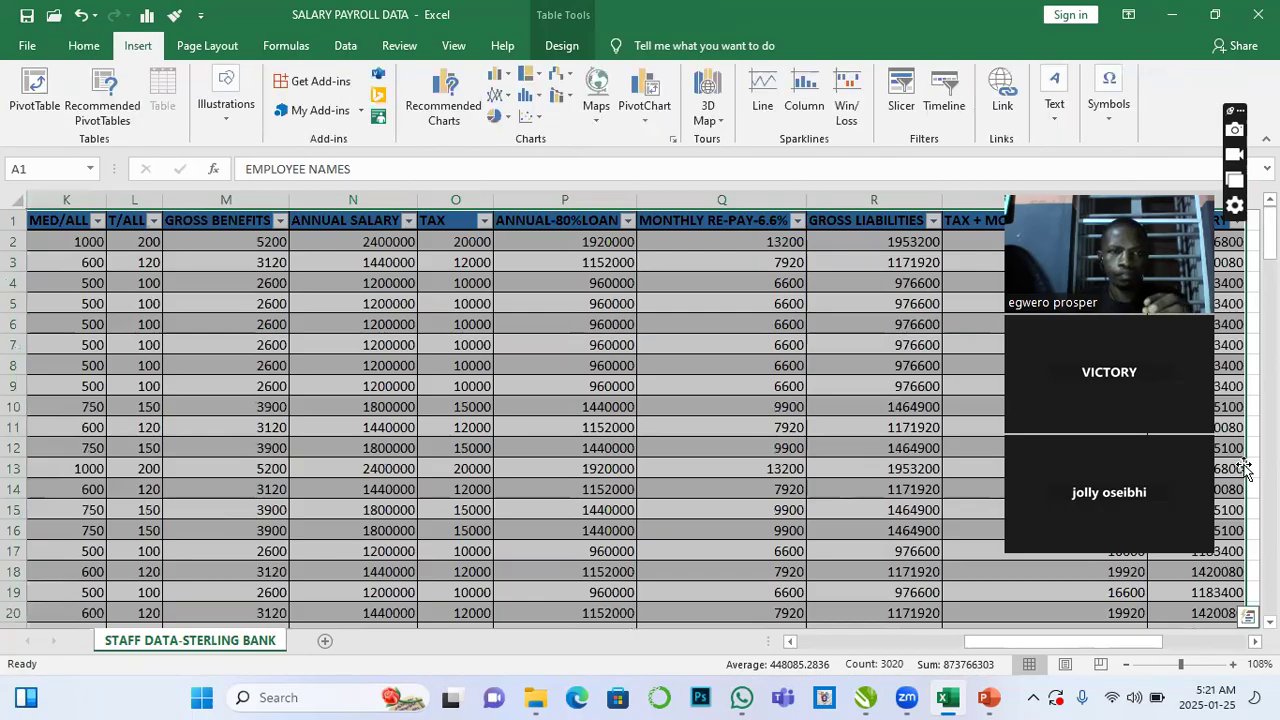
click(47, 110)
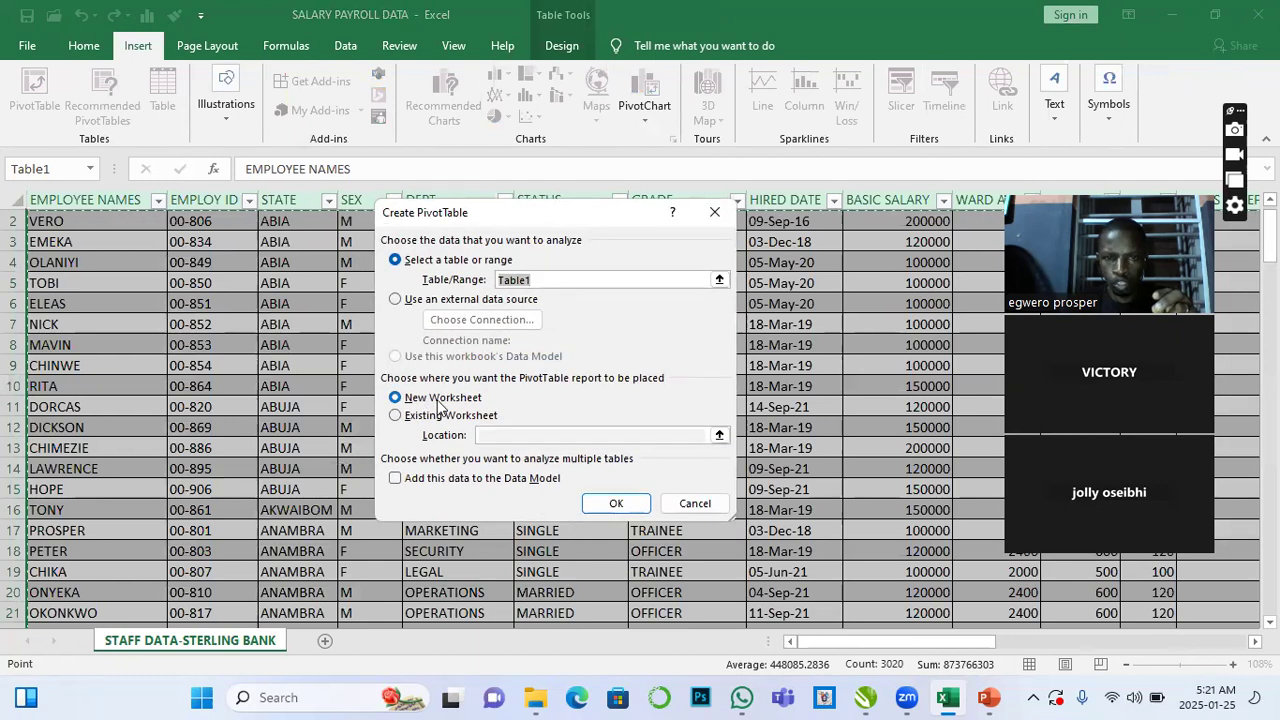
click(618, 504)
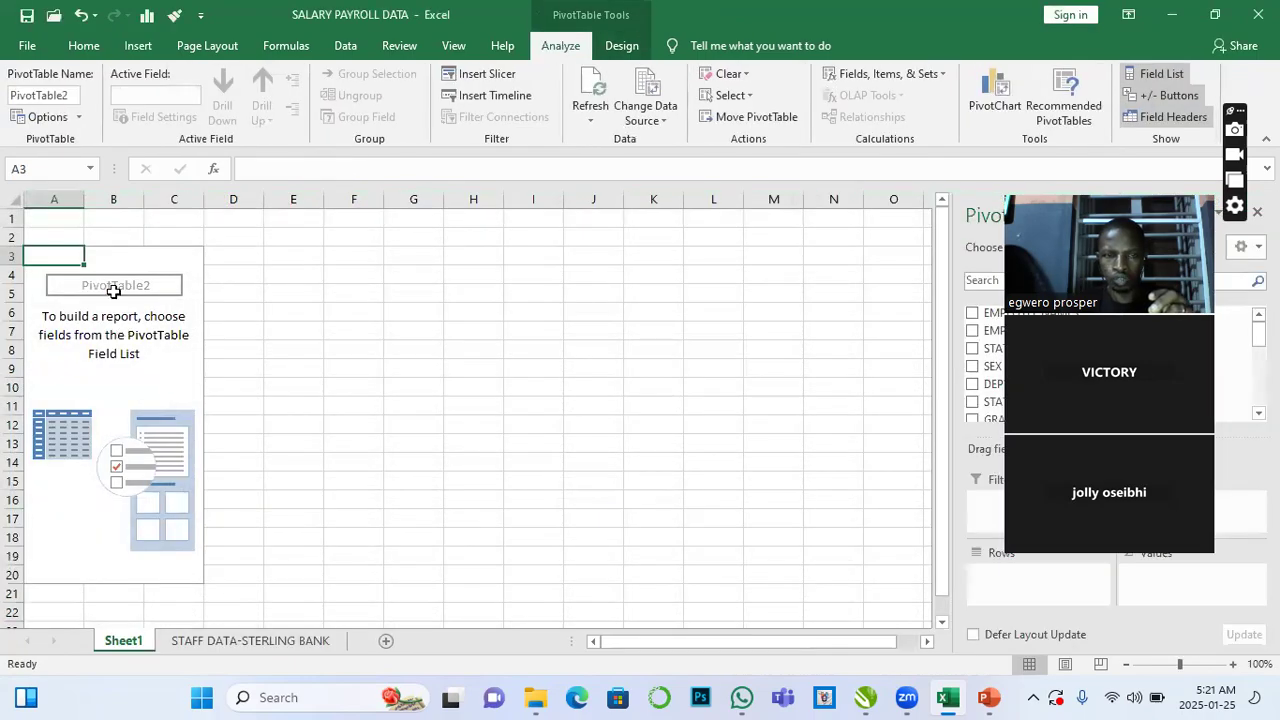
- Rename the new PivotTable sheet as DASHBOARD
double_click(124, 643)
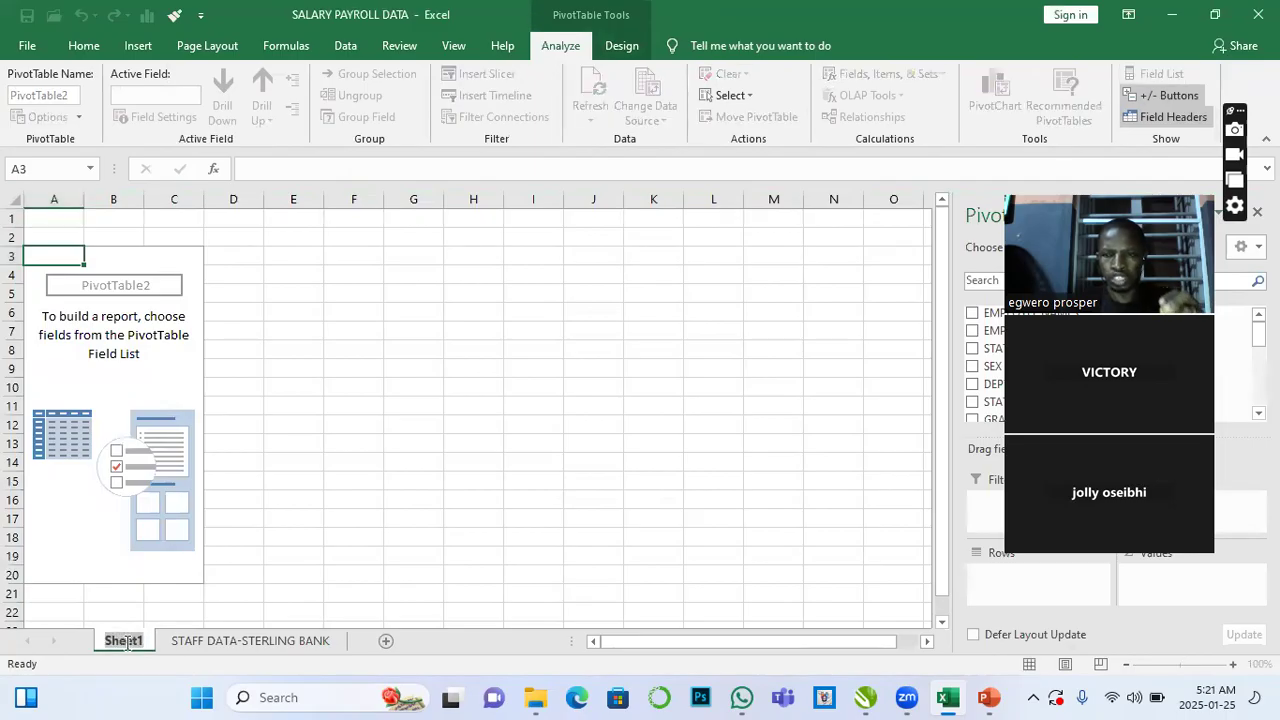
text(DAS)
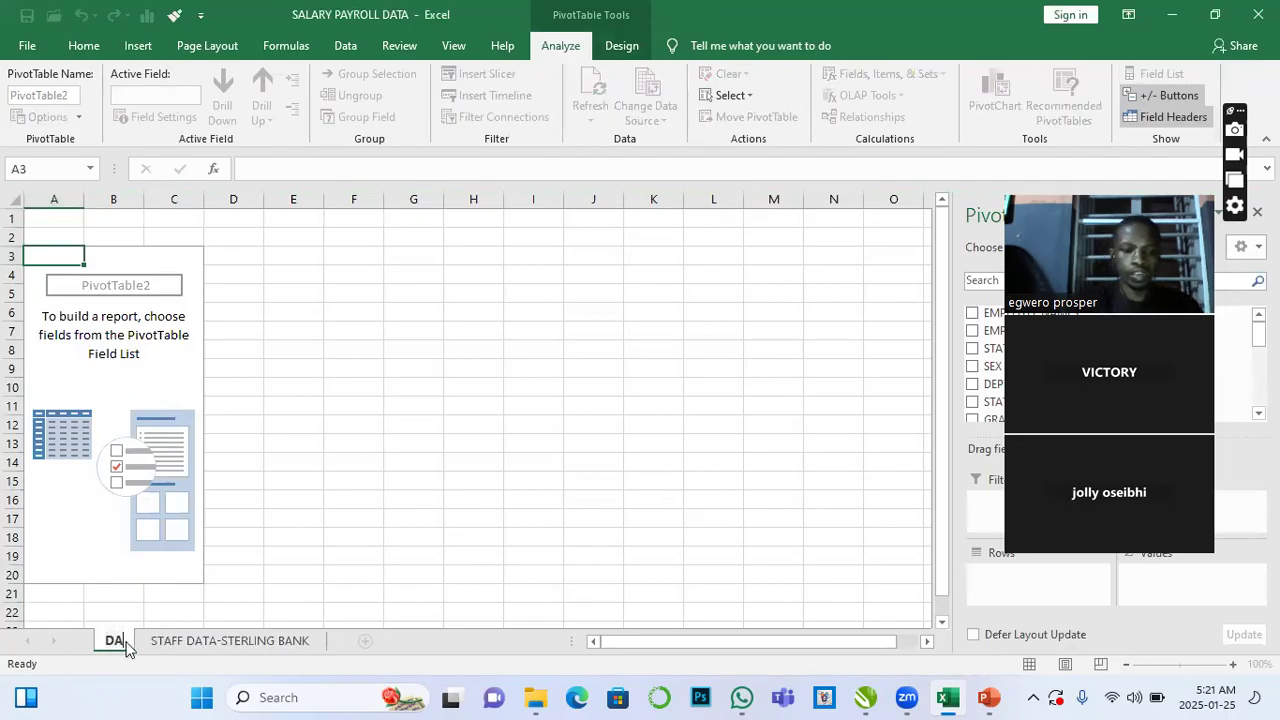
text(HB)
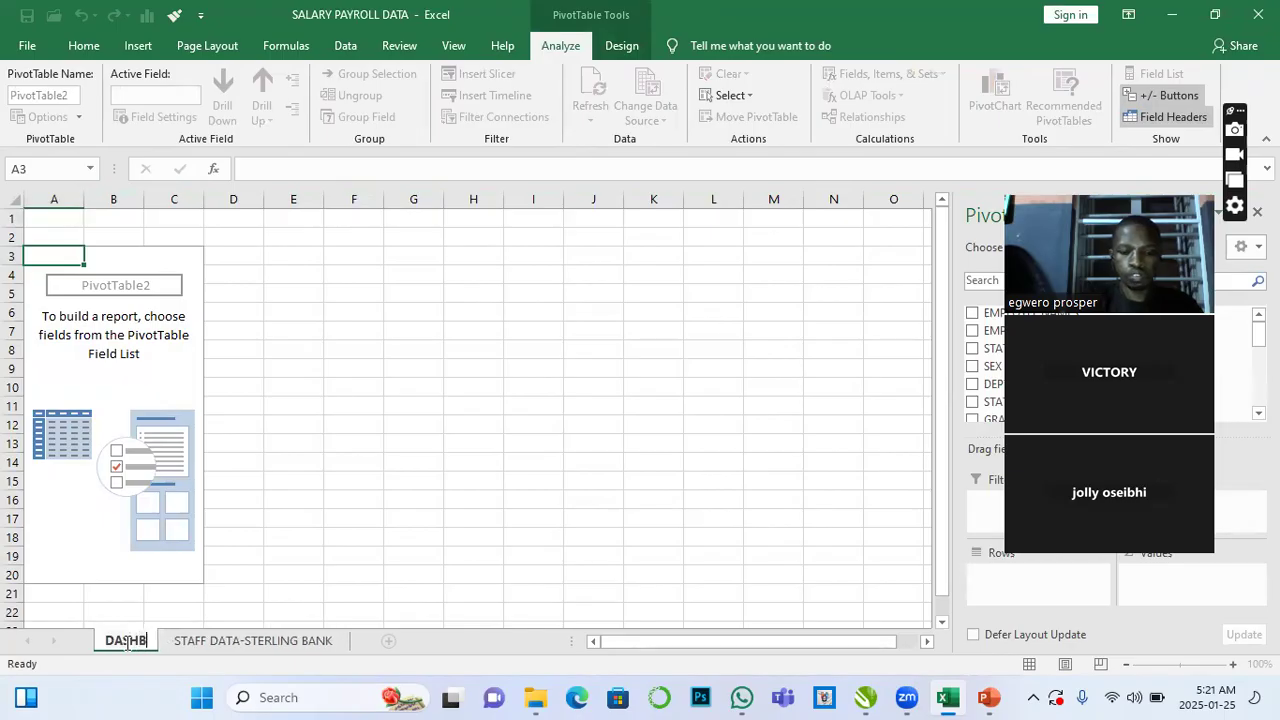
text(OARD)
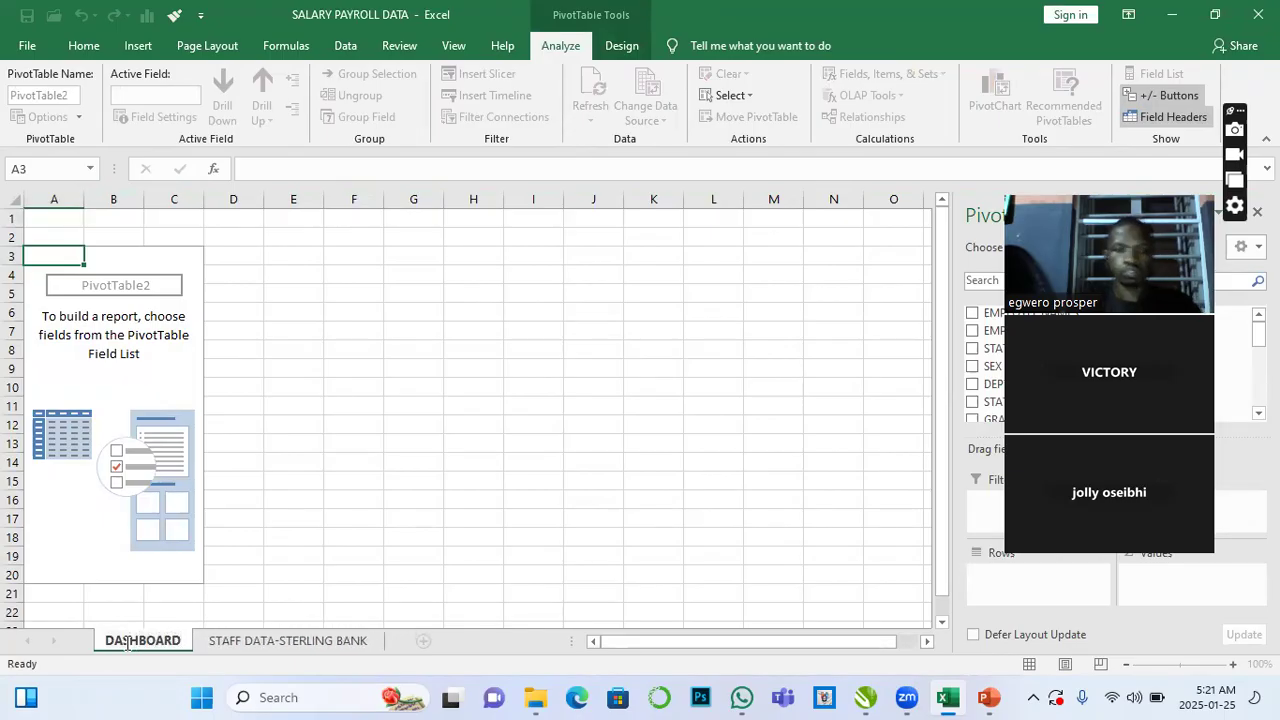
click(266, 486)
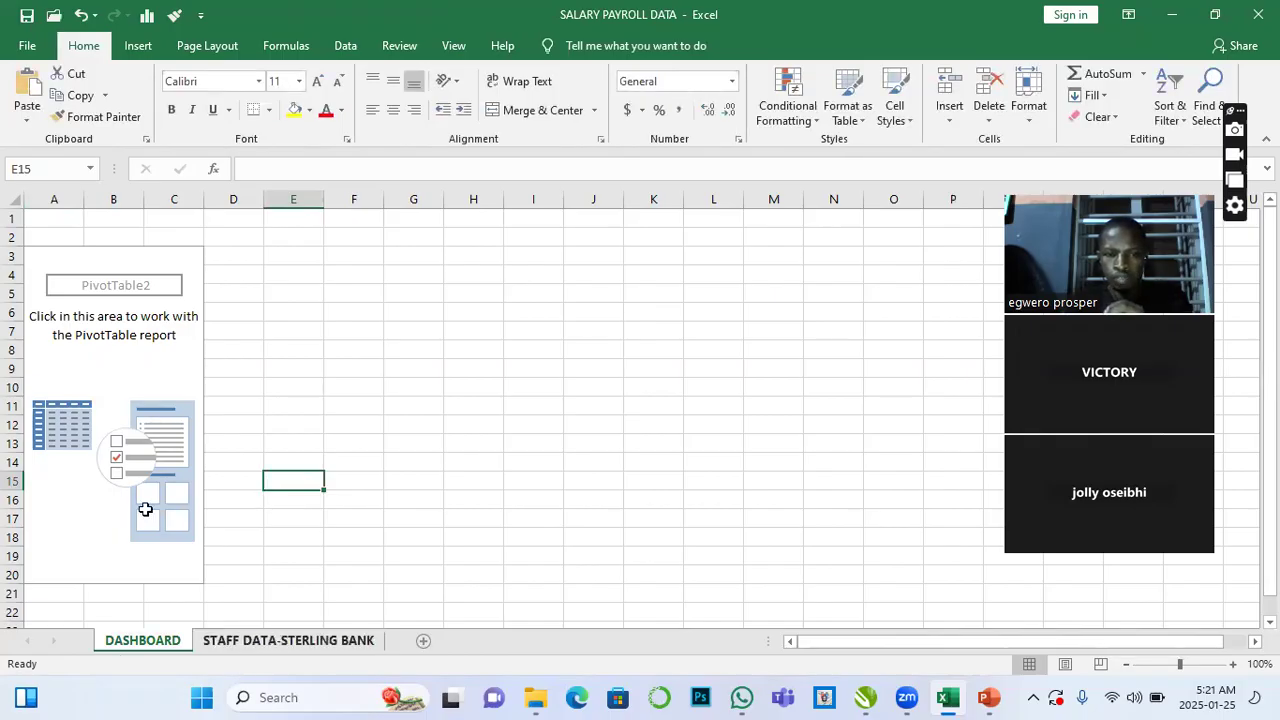
- Switch between the data sheet and the DASHBOARD sheet and browse the PivotTable field list
key(ctrl+Page_Down)
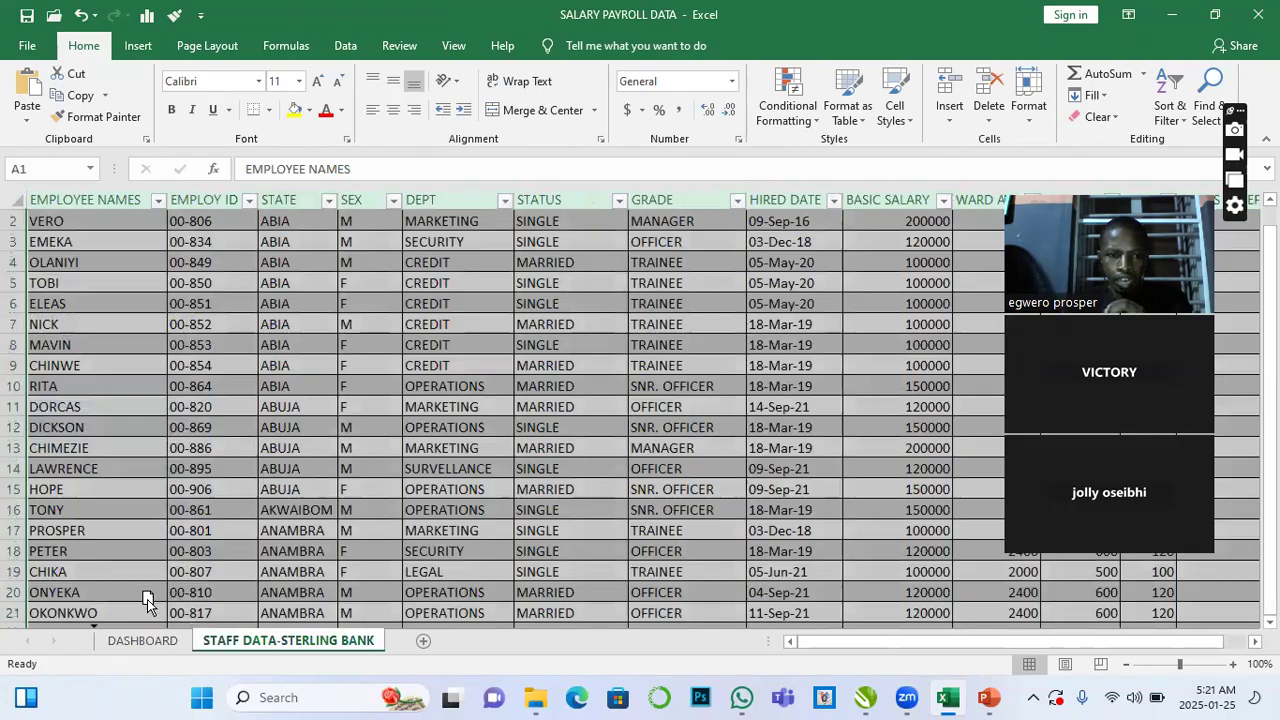
key(ctrl+Page_Down)
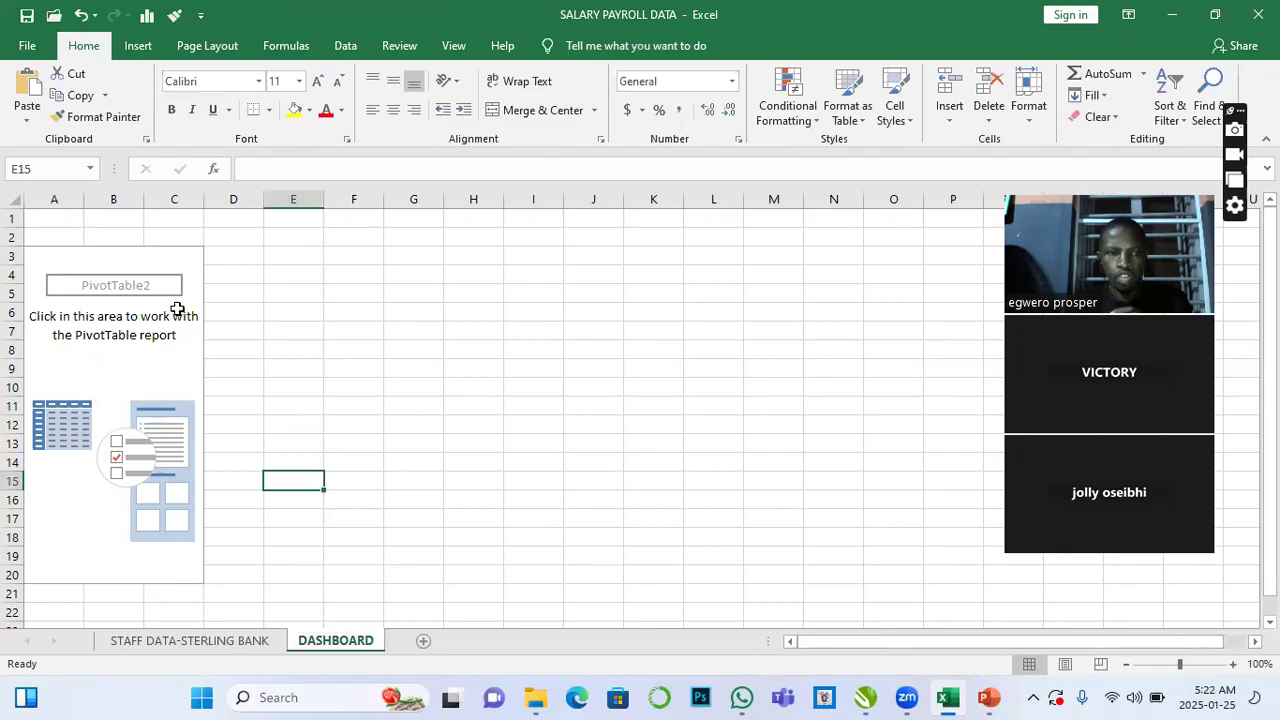
click(170, 267)
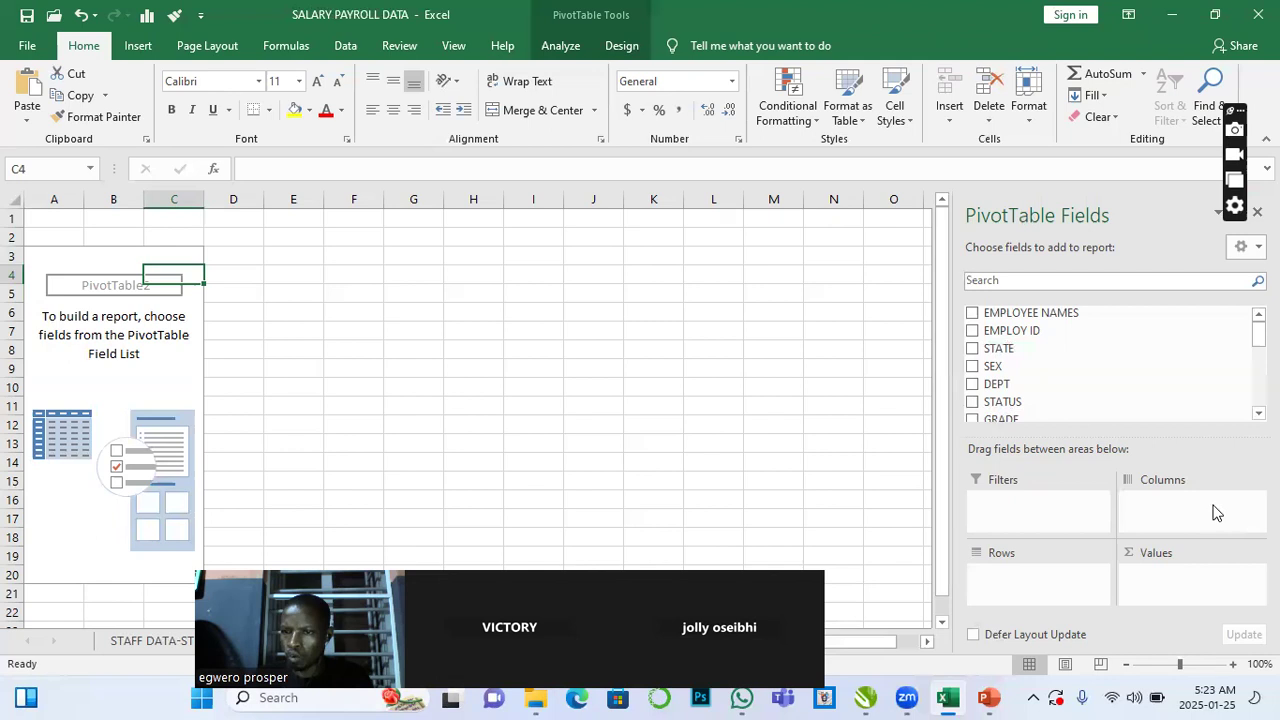
mouse_move(1001, 352)
mouse_down()
mouse_move(1097, 391)
mouse_move(1151, 466)
mouse_move(1157, 500)
mouse_move(1137, 513)
mouse_move(1014, 374)
mouse_up()
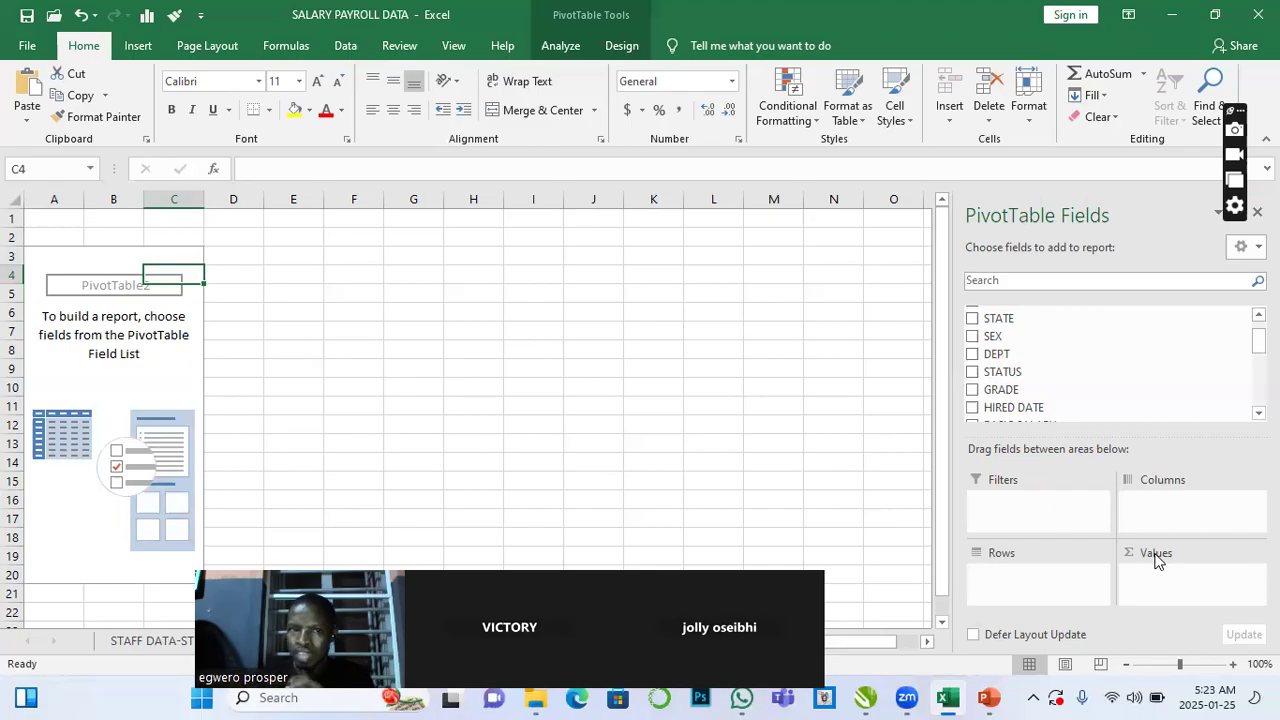
click(522, 237)
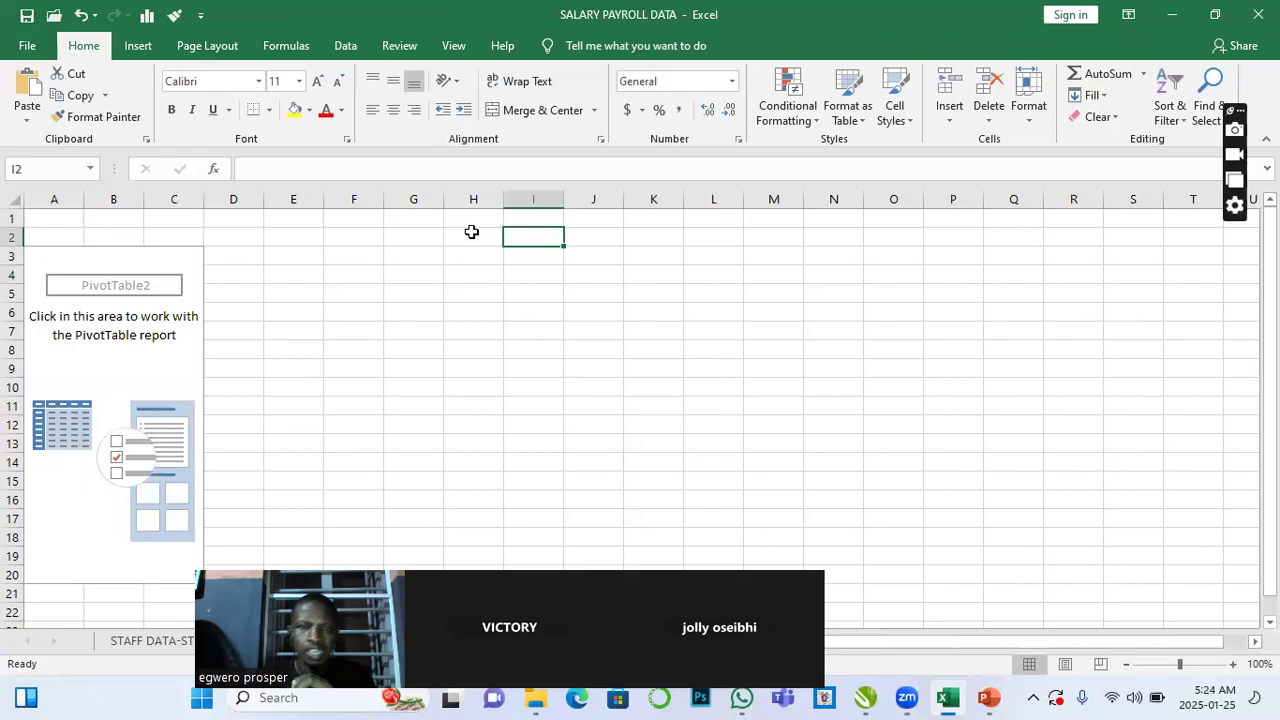
- Merge and center cells G1 to M1 on the DASHBOARD sheet and enter Q1 in cell F1
drag(422, 217, 786, 214)
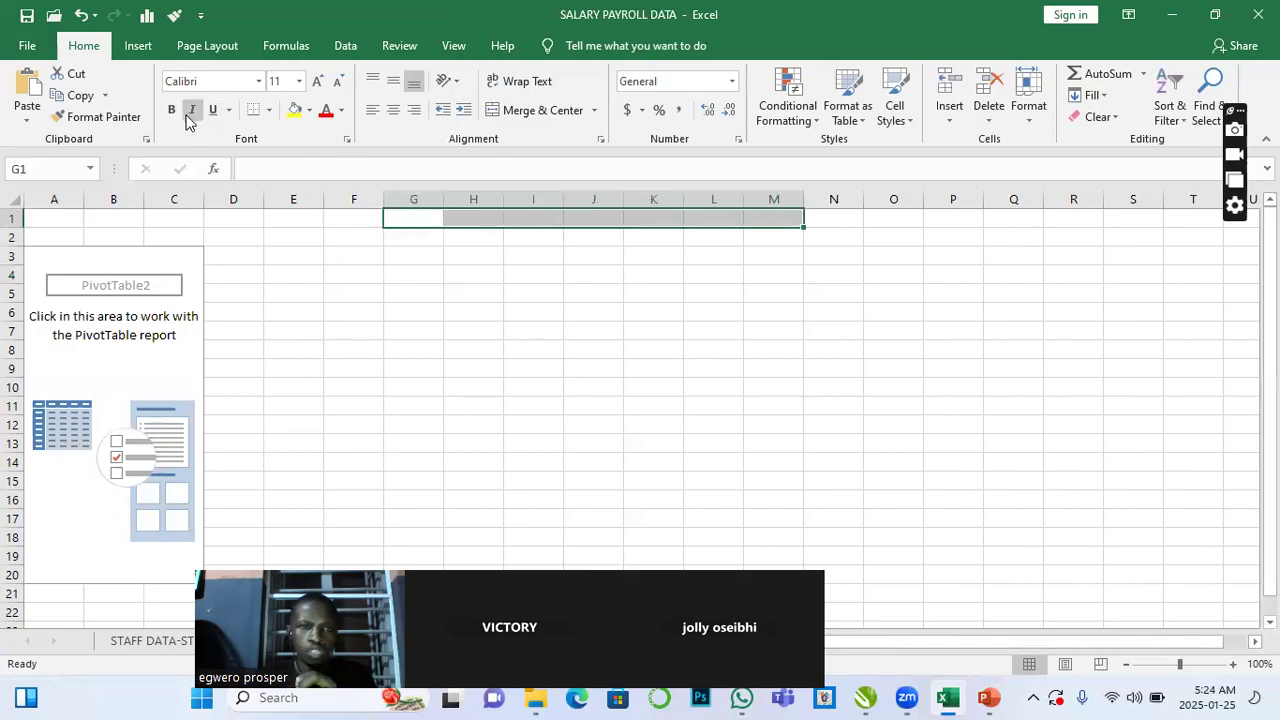
click(538, 110)
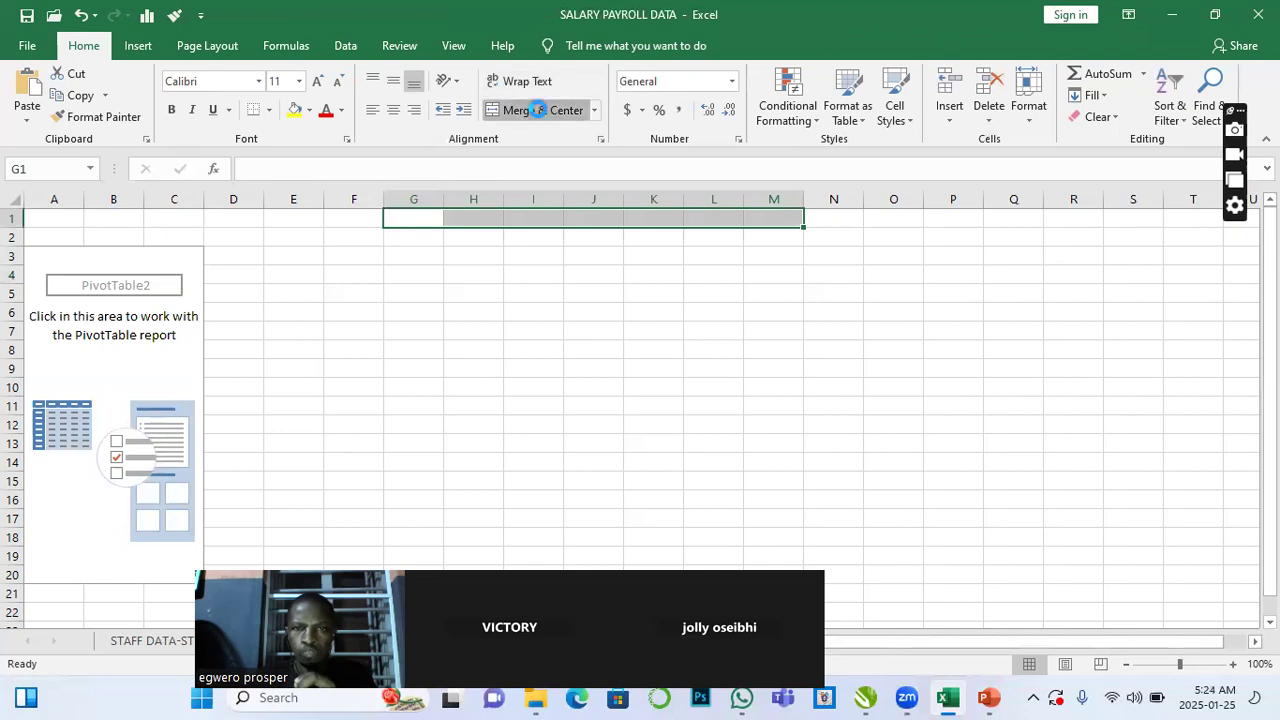
click(355, 218)
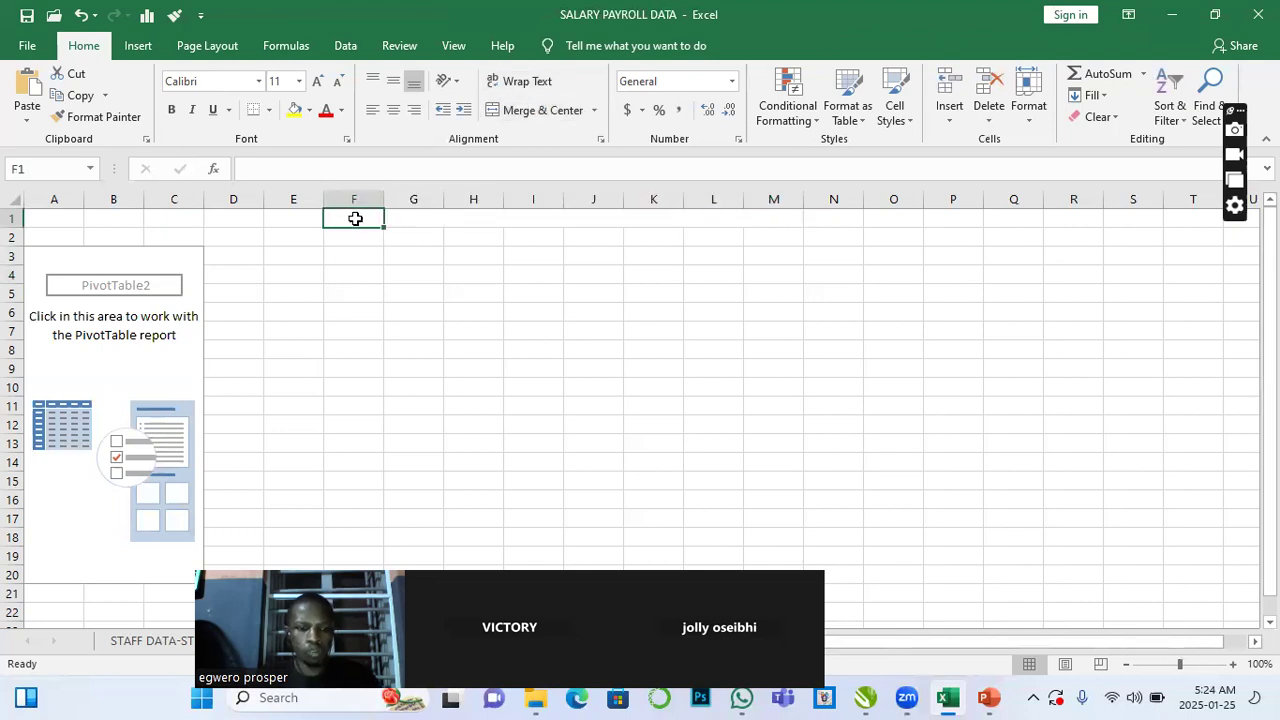
text(Q1)
- Enter the heading SUMMARIZE BASIC SALARY PER STATE in the merged G1 cell
click(421, 217)
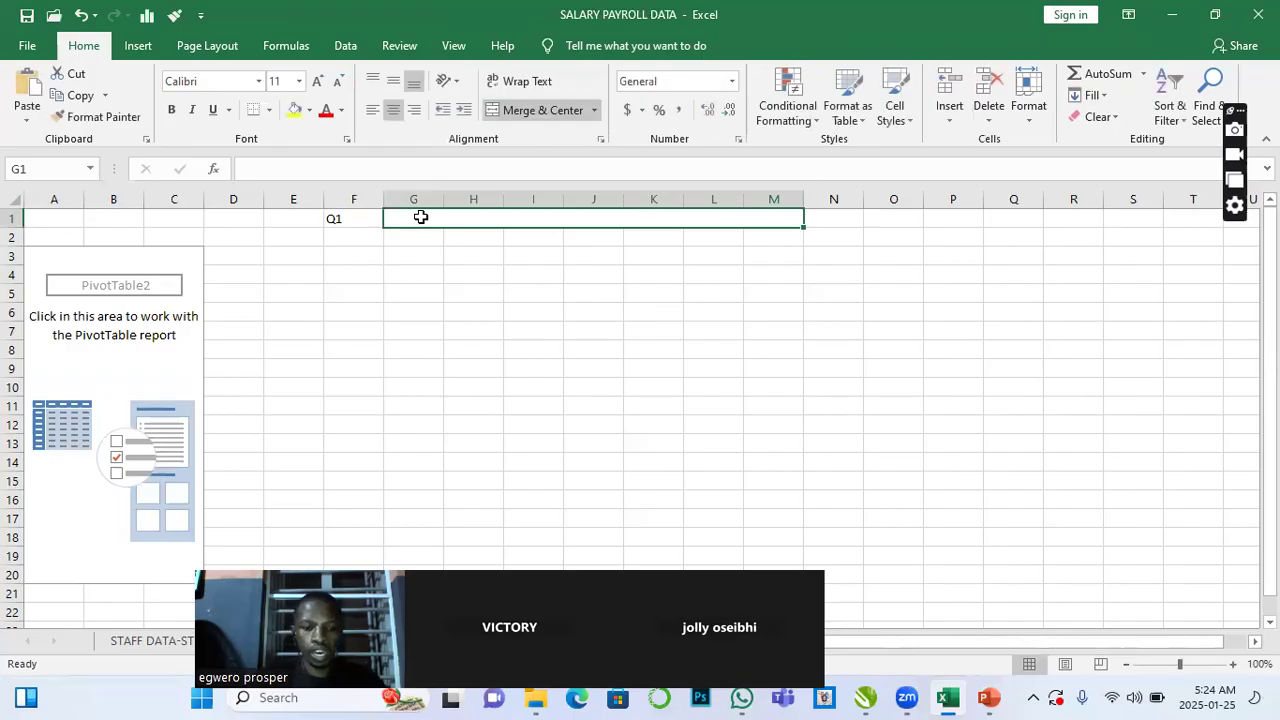
text(SUM)
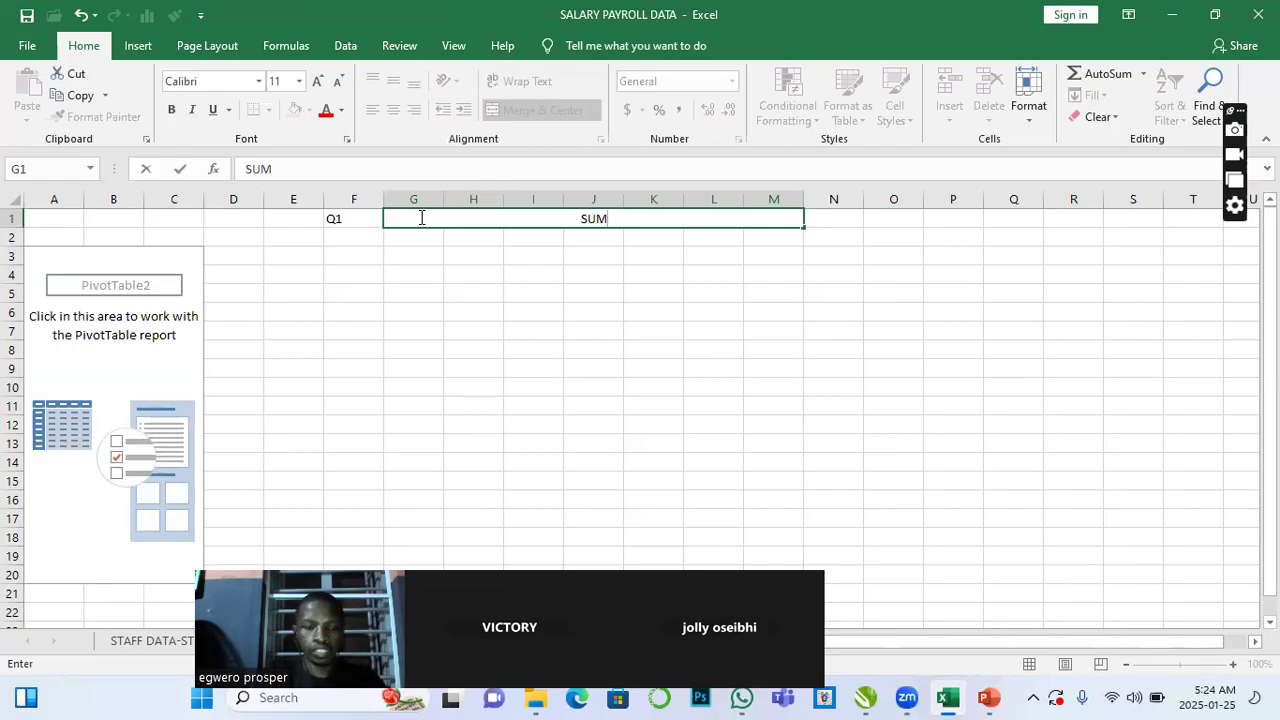
text(MARIZE)
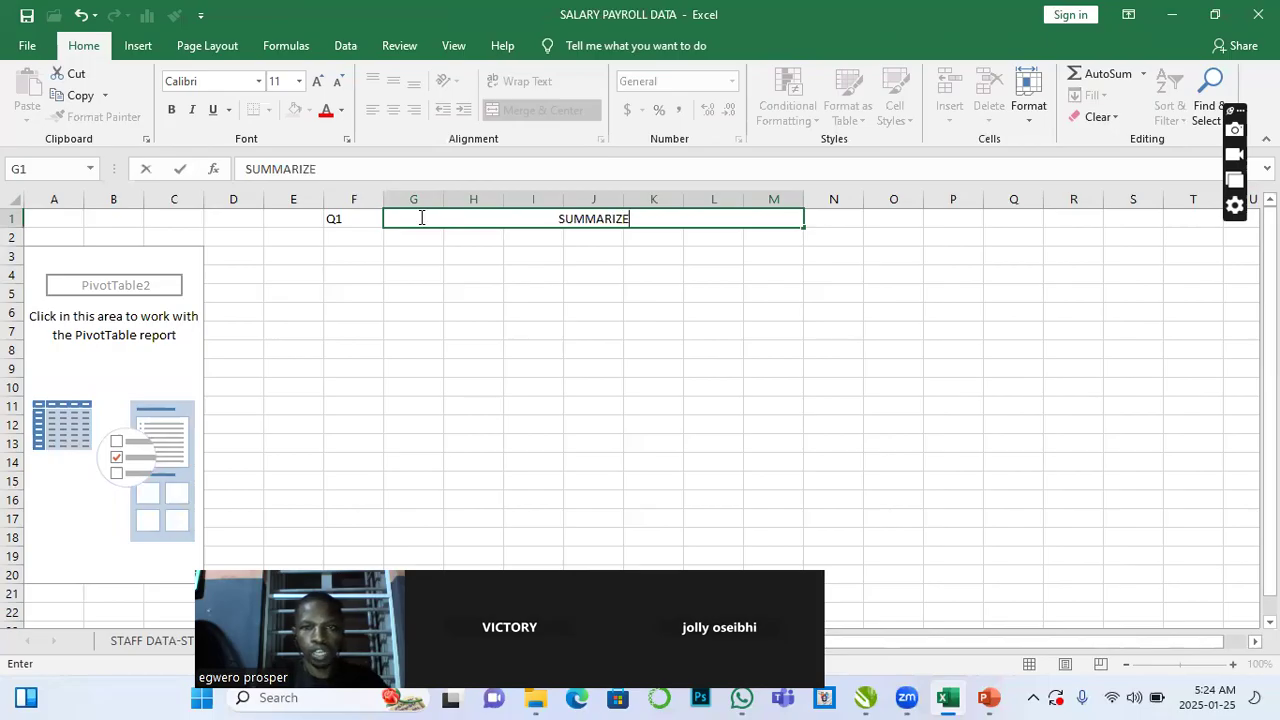
text( BASIC SALAR)
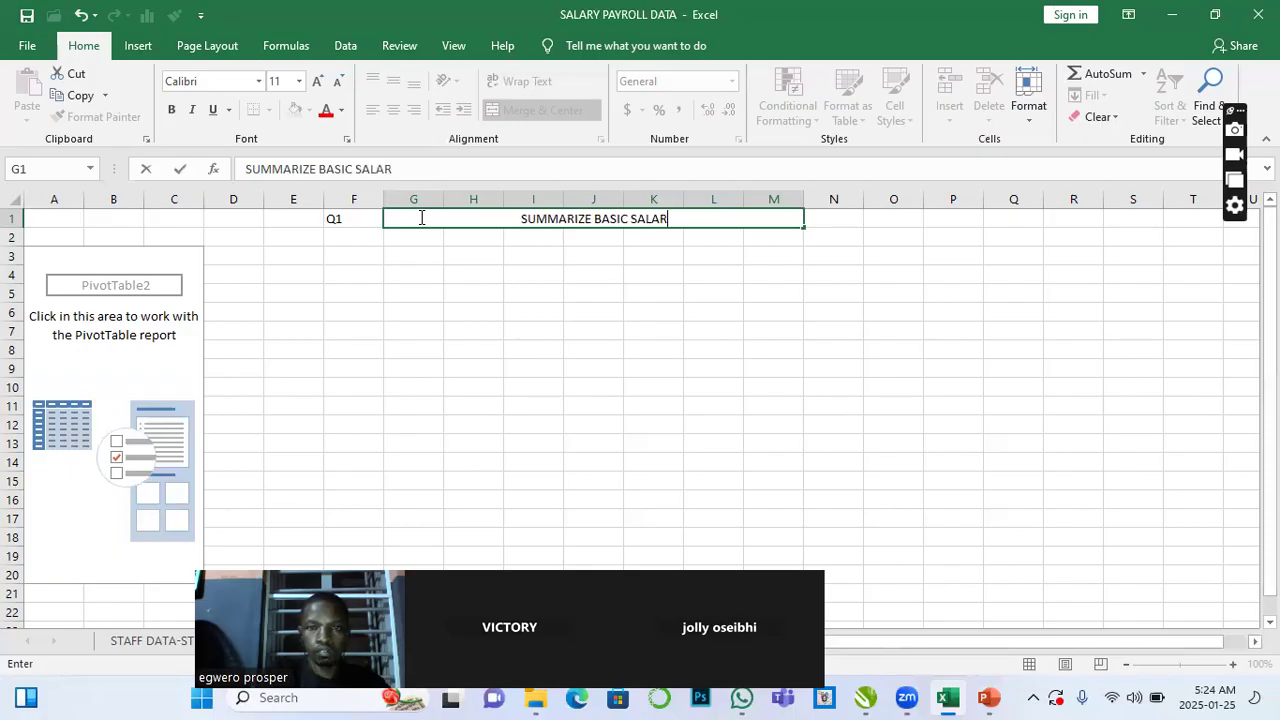
text(Y PE)
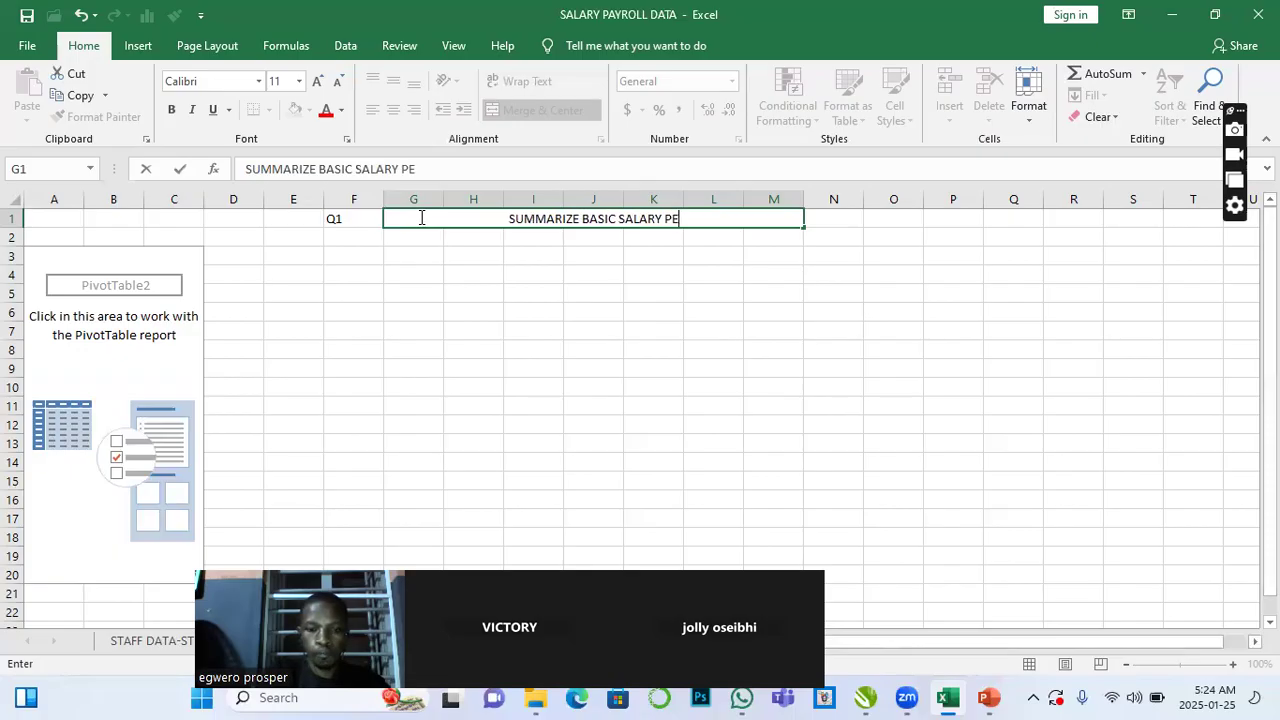
text(R STATE)
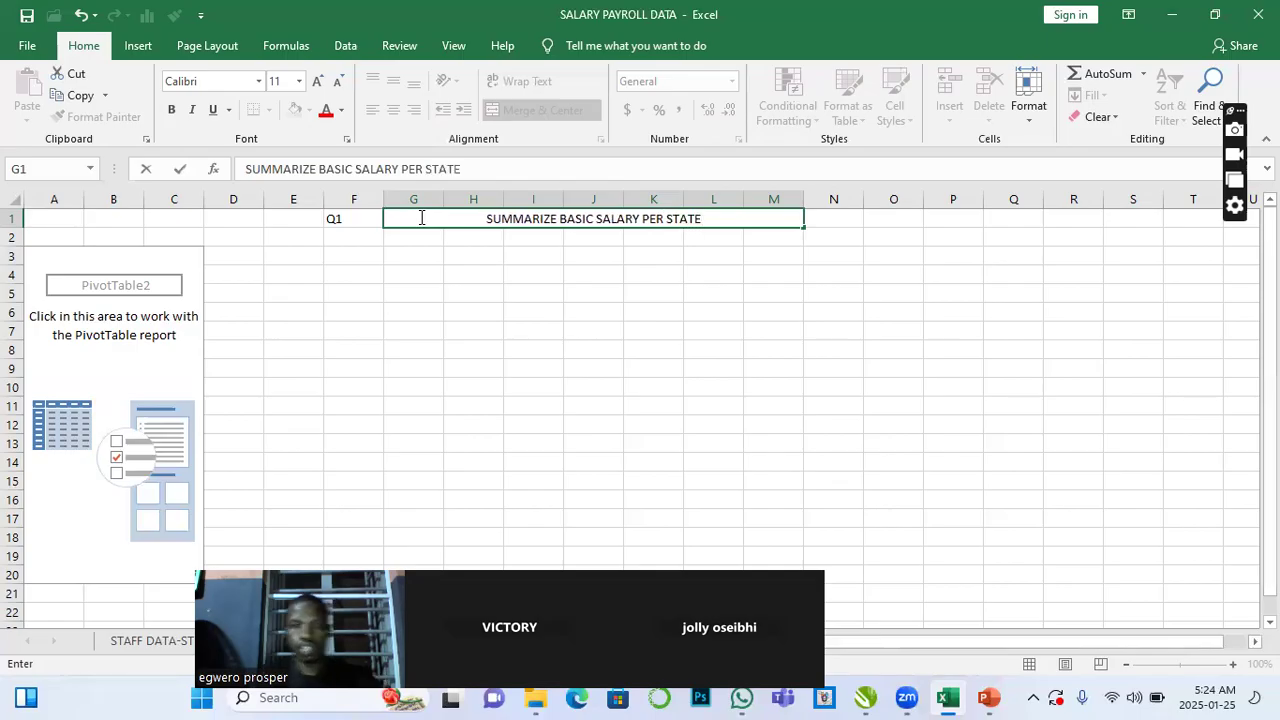
click(440, 274)
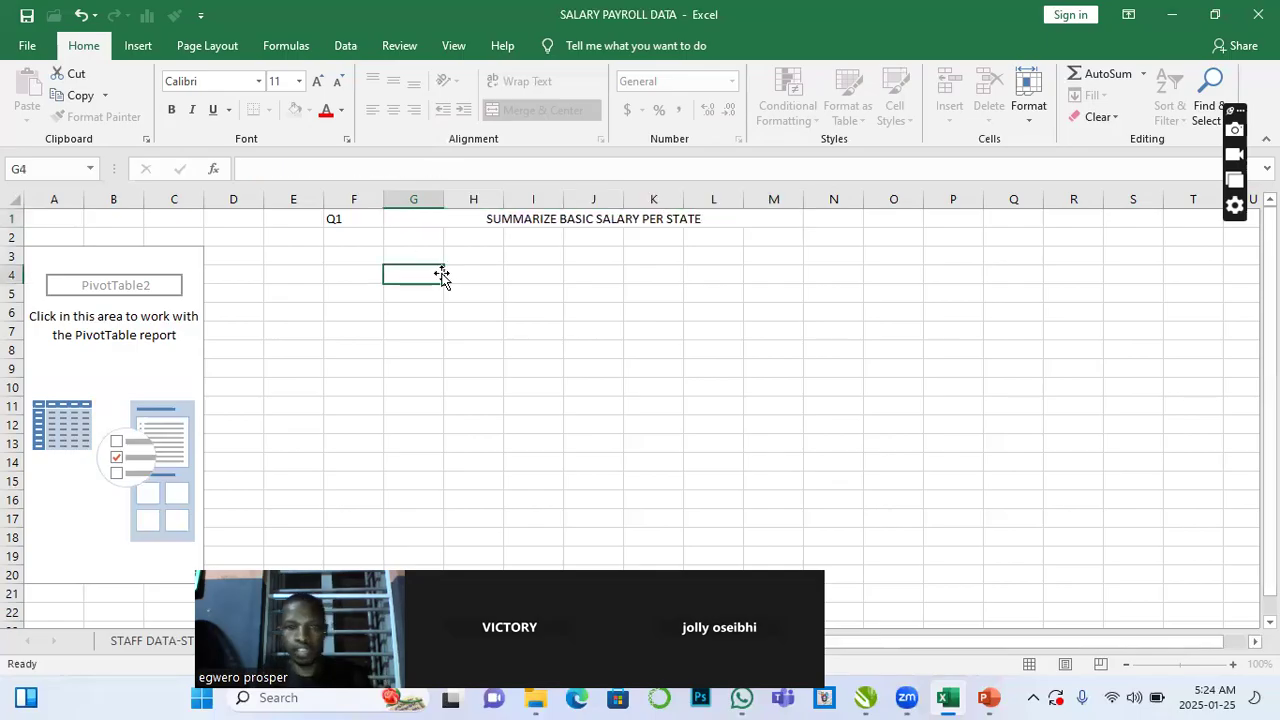
- Make the F1 to M1 heading row bold with a yellow fill
click(371, 222)
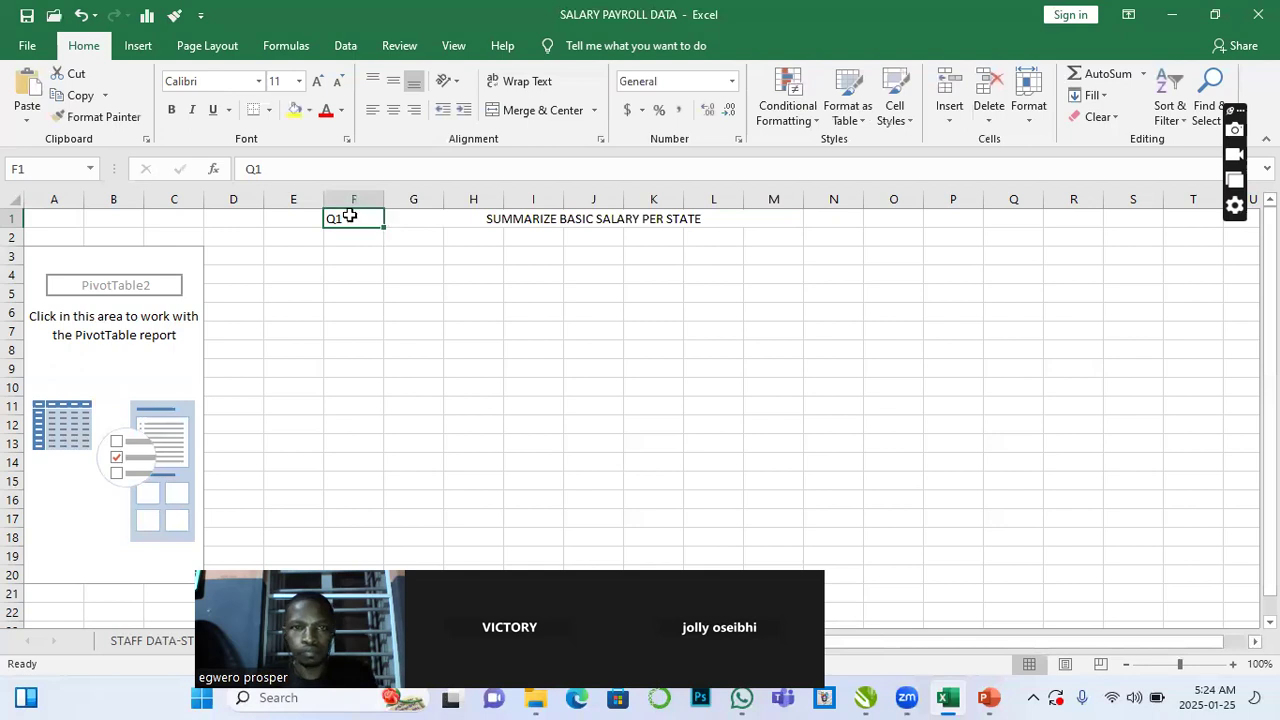
drag(380, 214, 455, 214)
click(171, 110)
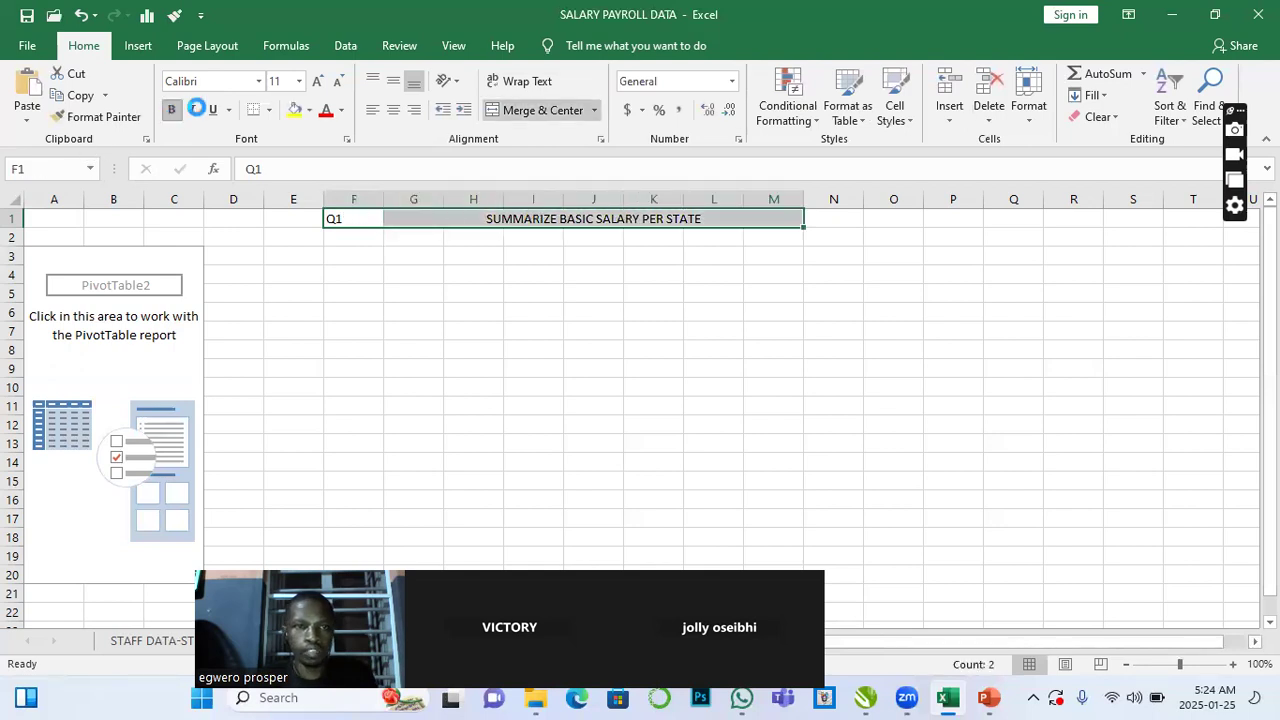
click(295, 110)
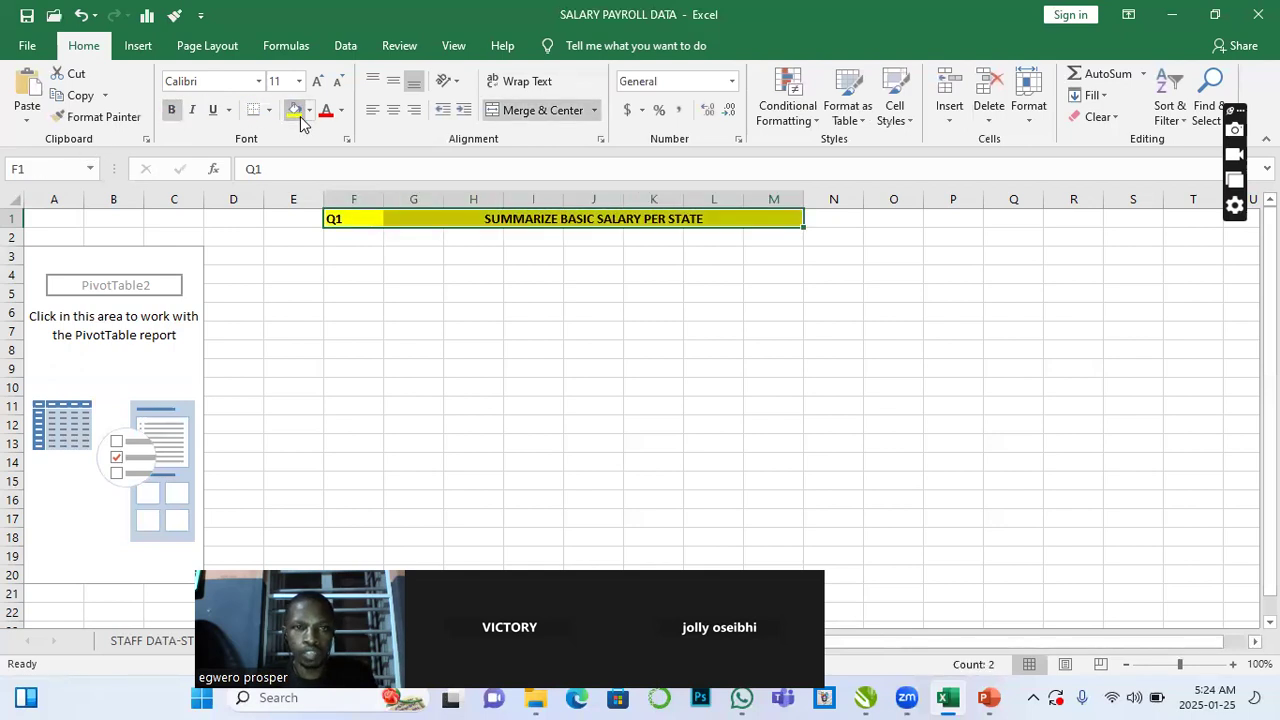
- Reopen the PivotTable field list and place STATE in Columns and BASIC SALARY in Values
click(143, 383)
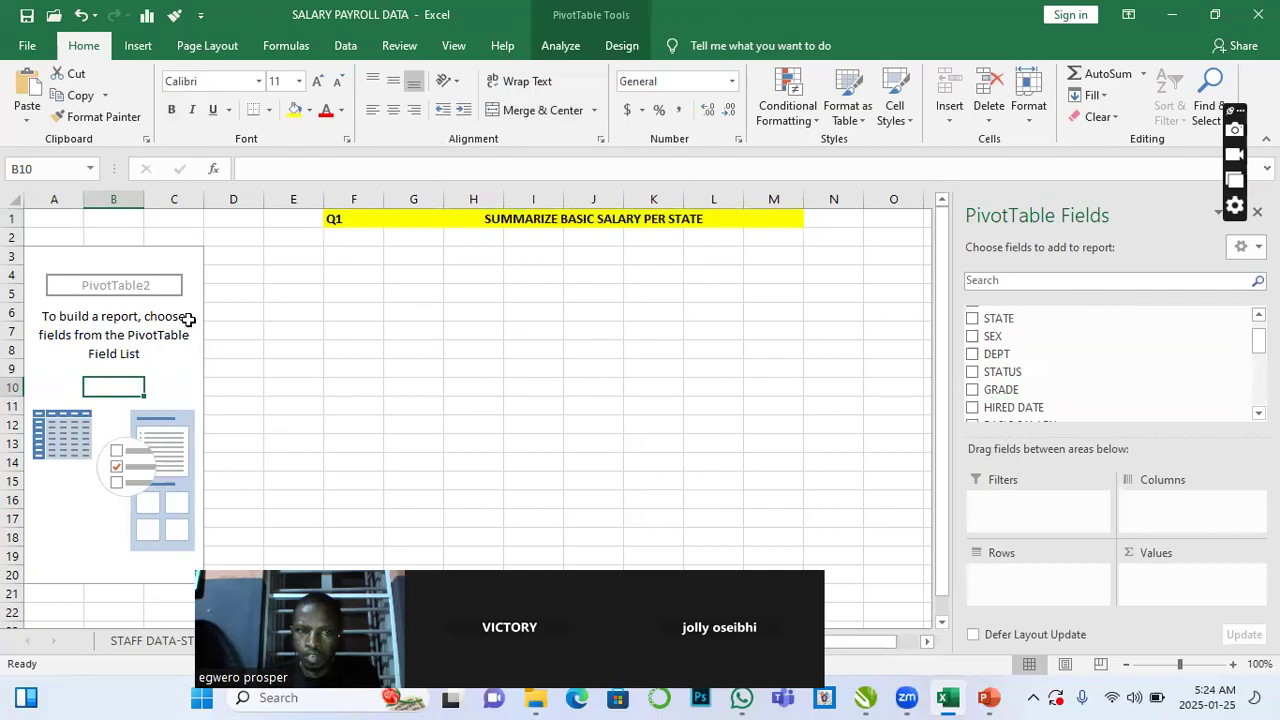
drag(1046, 314, 980, 360)
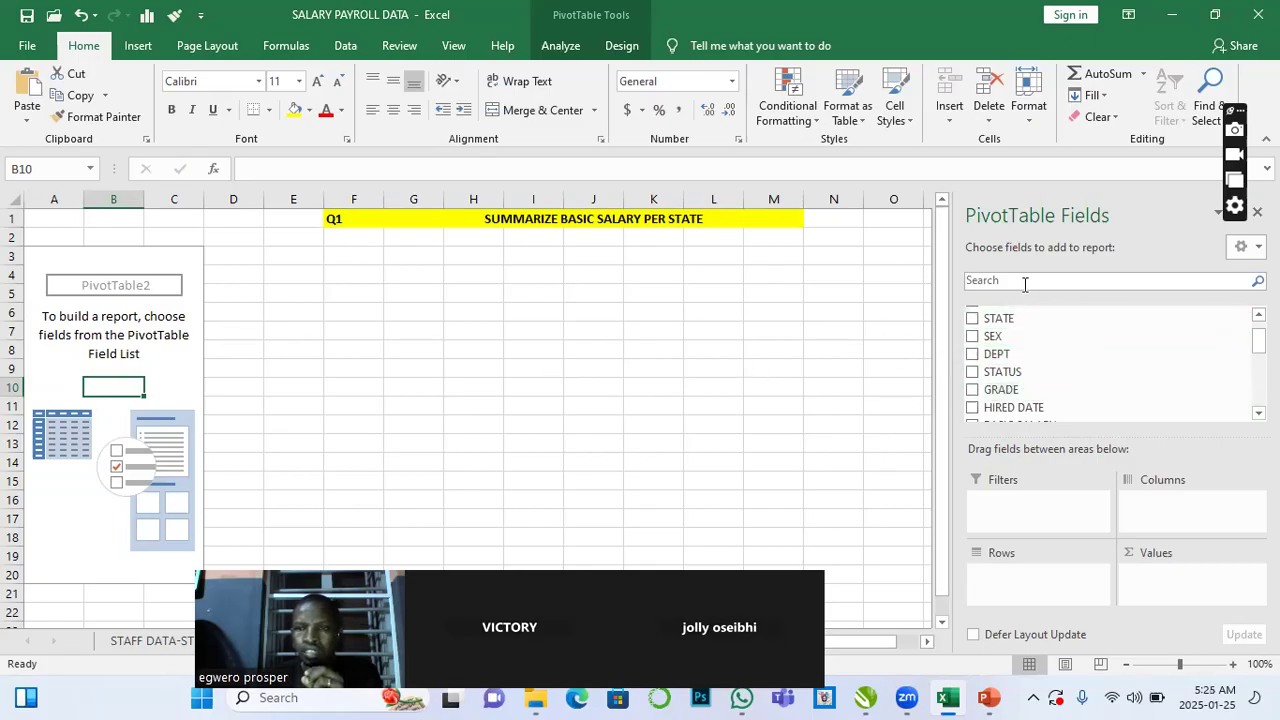
click(620, 46)
click(560, 46)
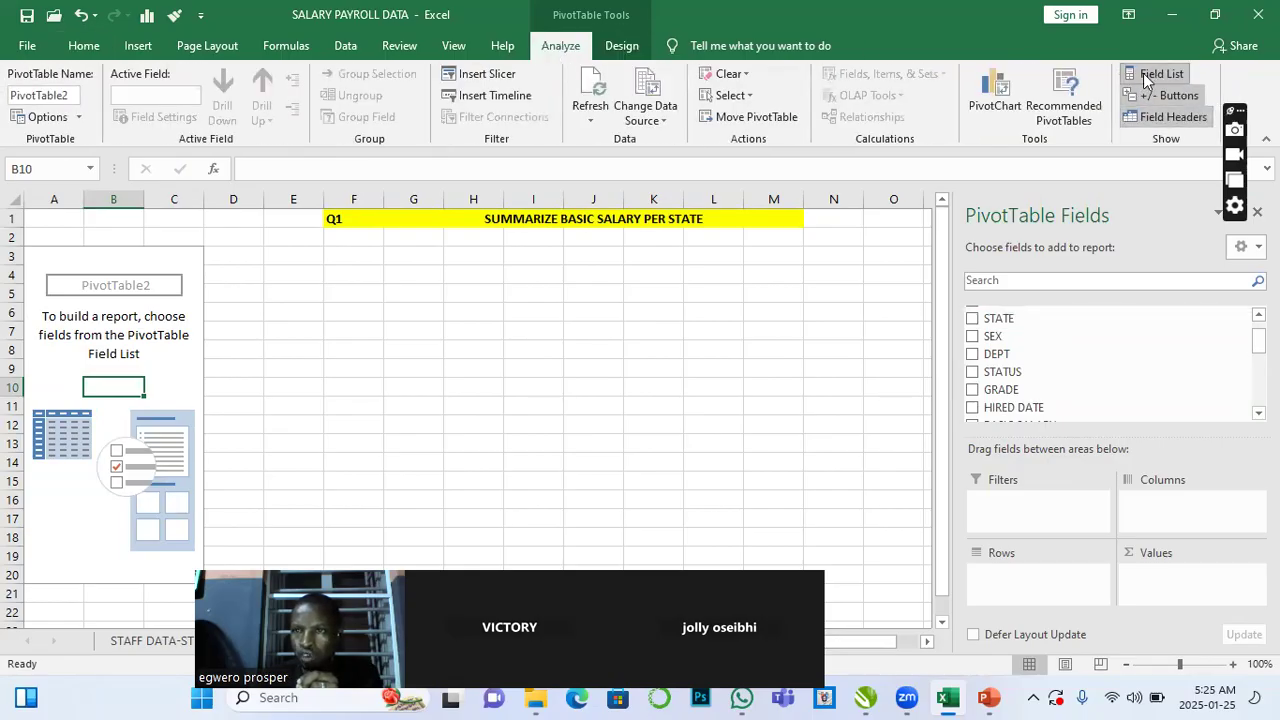
click(1157, 76)
click(192, 374)
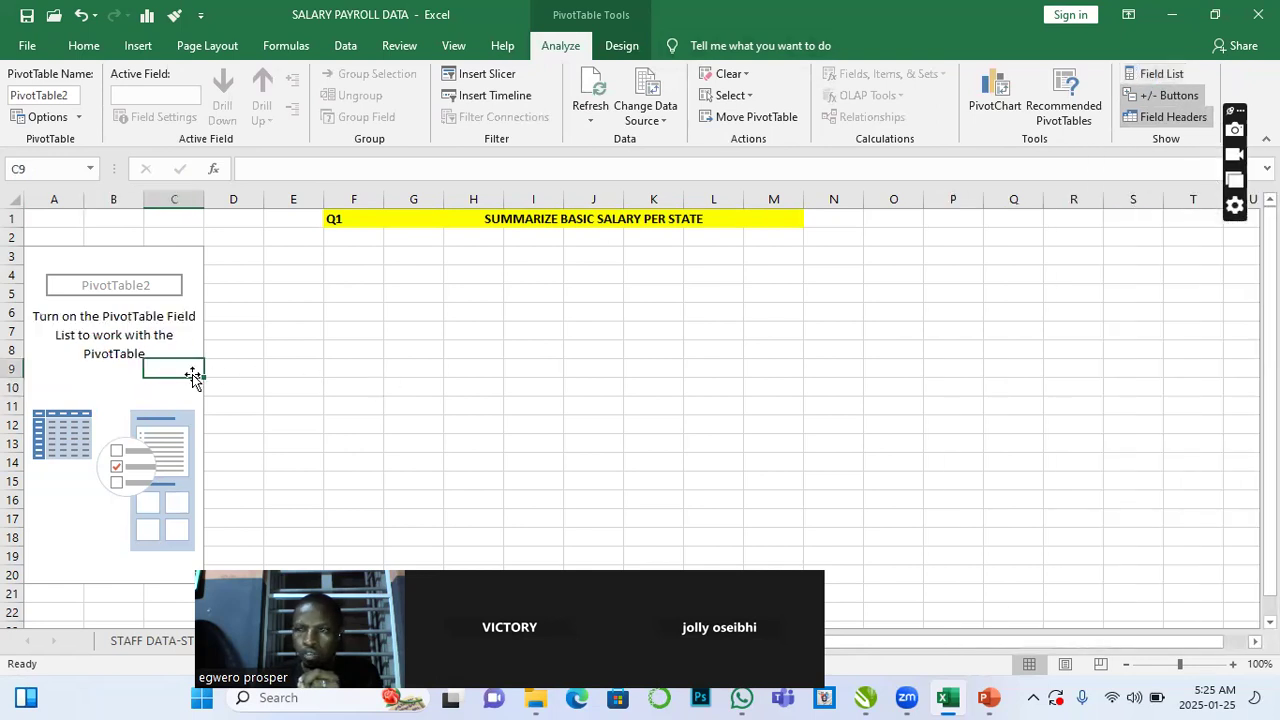
click(1162, 75)
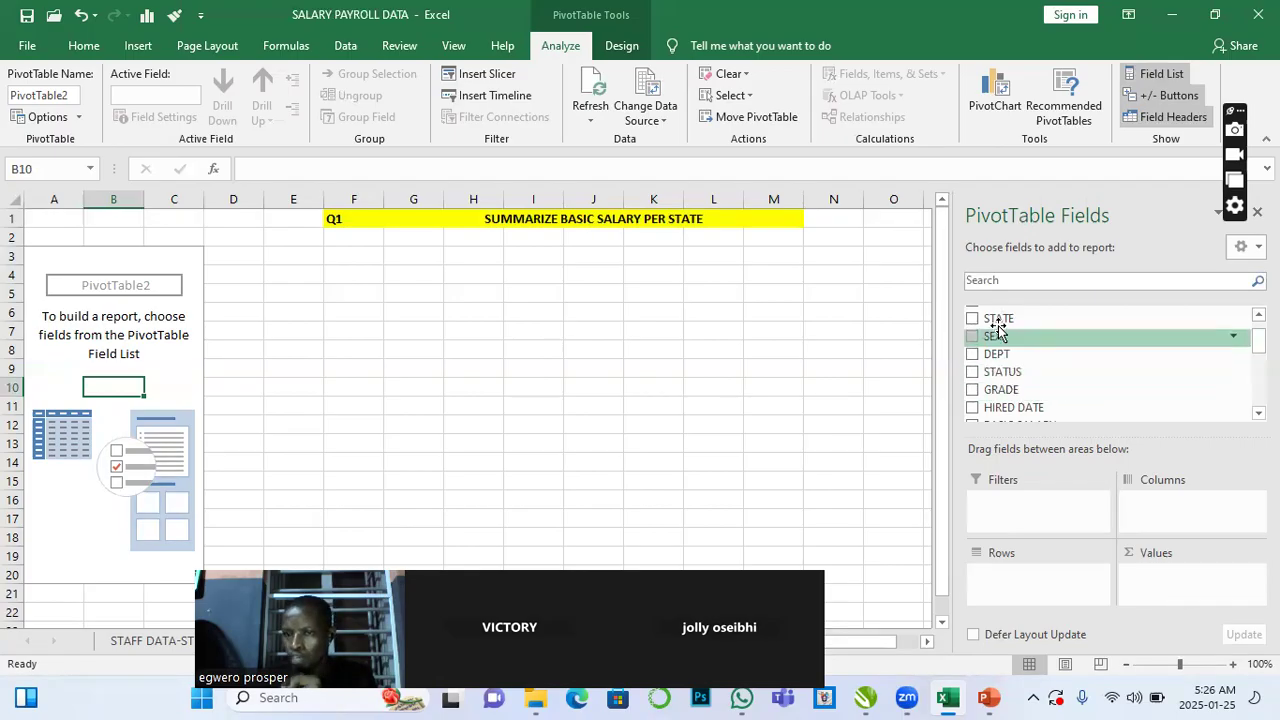
drag(997, 327, 1170, 525)
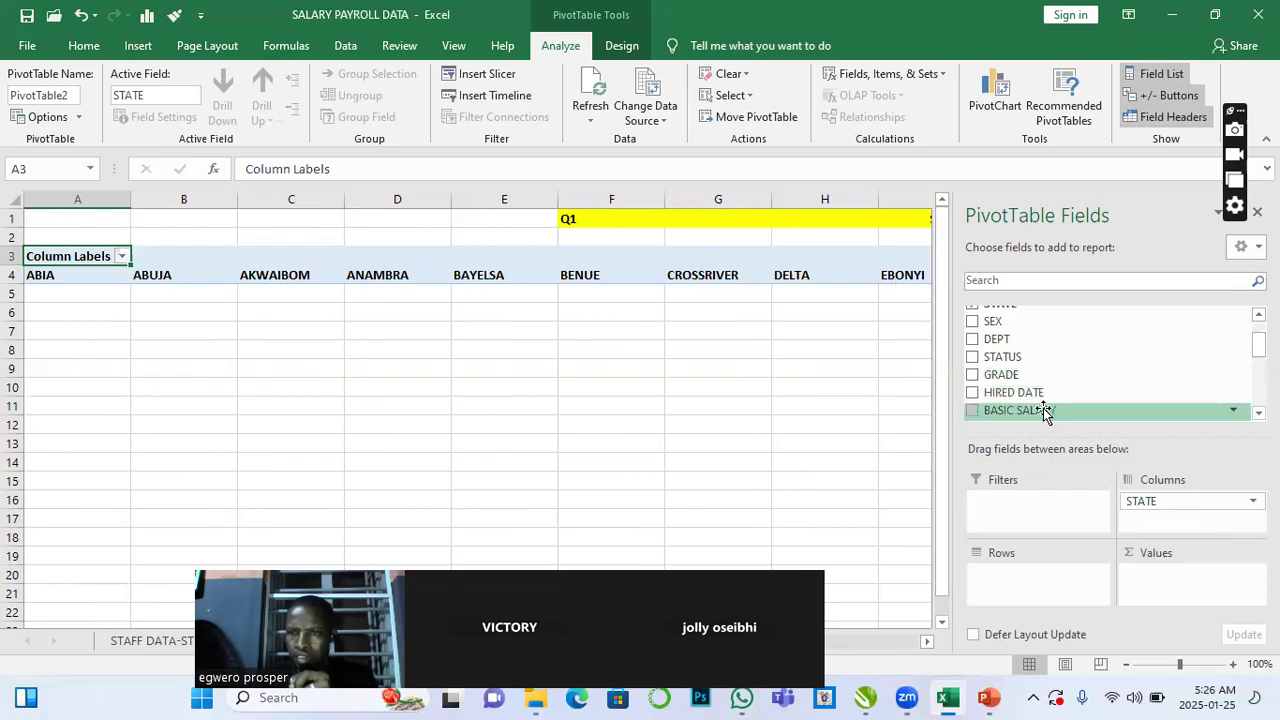
drag(1041, 412, 1180, 588)
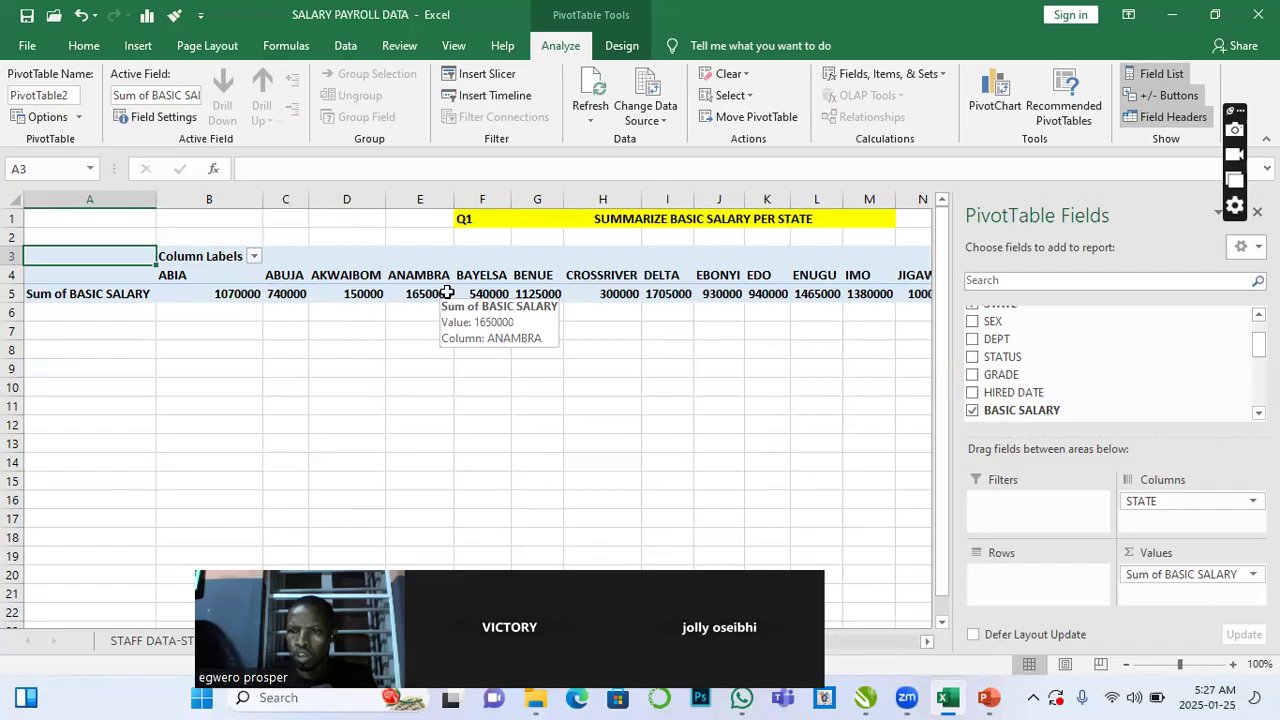
- Move the STATE field from Columns to Rows and rename the Row Labels header to STATE
drag(1163, 508, 1018, 580)
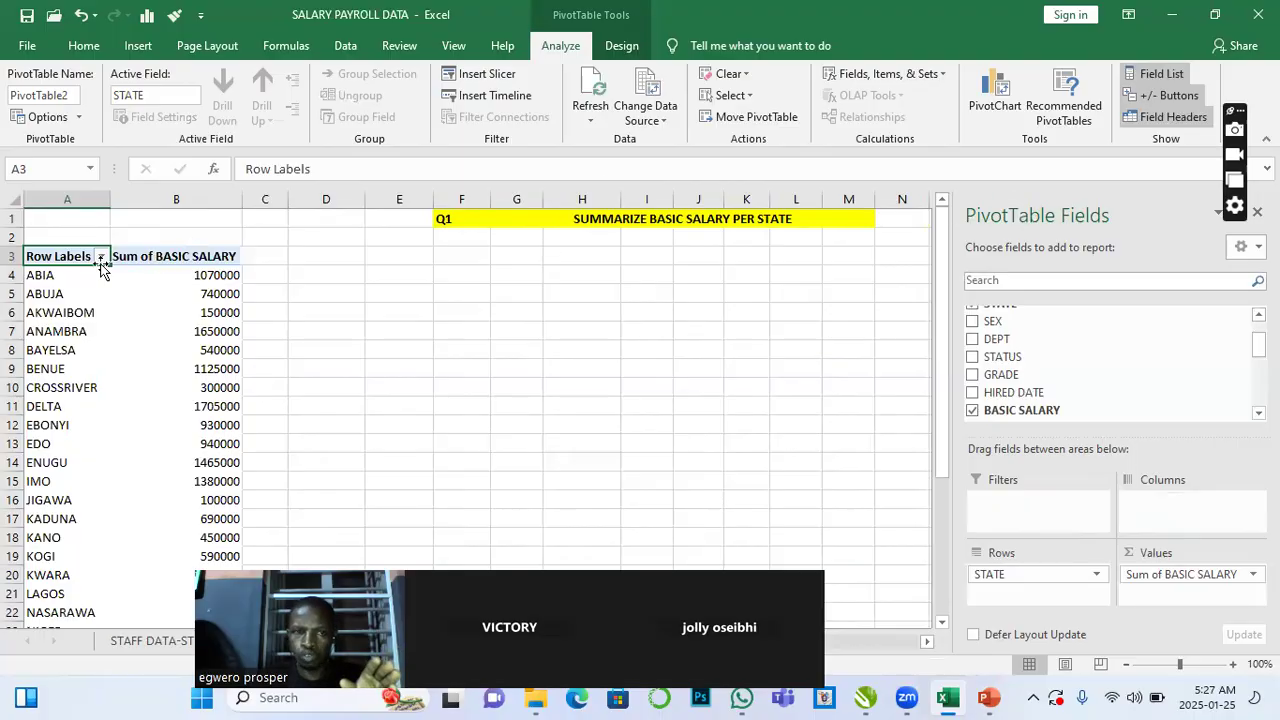
click(188, 270)
drag(36, 258, 190, 262)
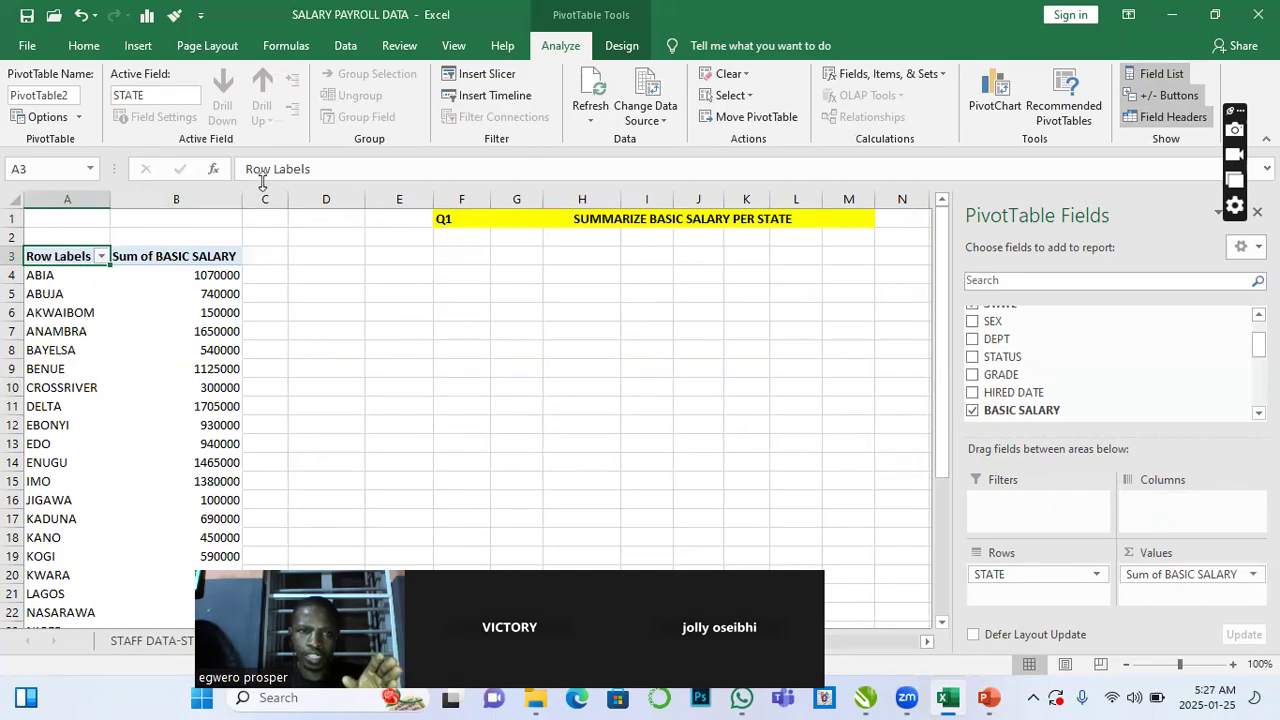
click(320, 168)
key(BackSpace)
key(BackSpace)
key(BackSpace)
key(BackSpace)
key(BackSpace)
key(BackSpace)
key(BackSpace)
key(BackSpace)
key(BackSpace)
key(BackSpace)
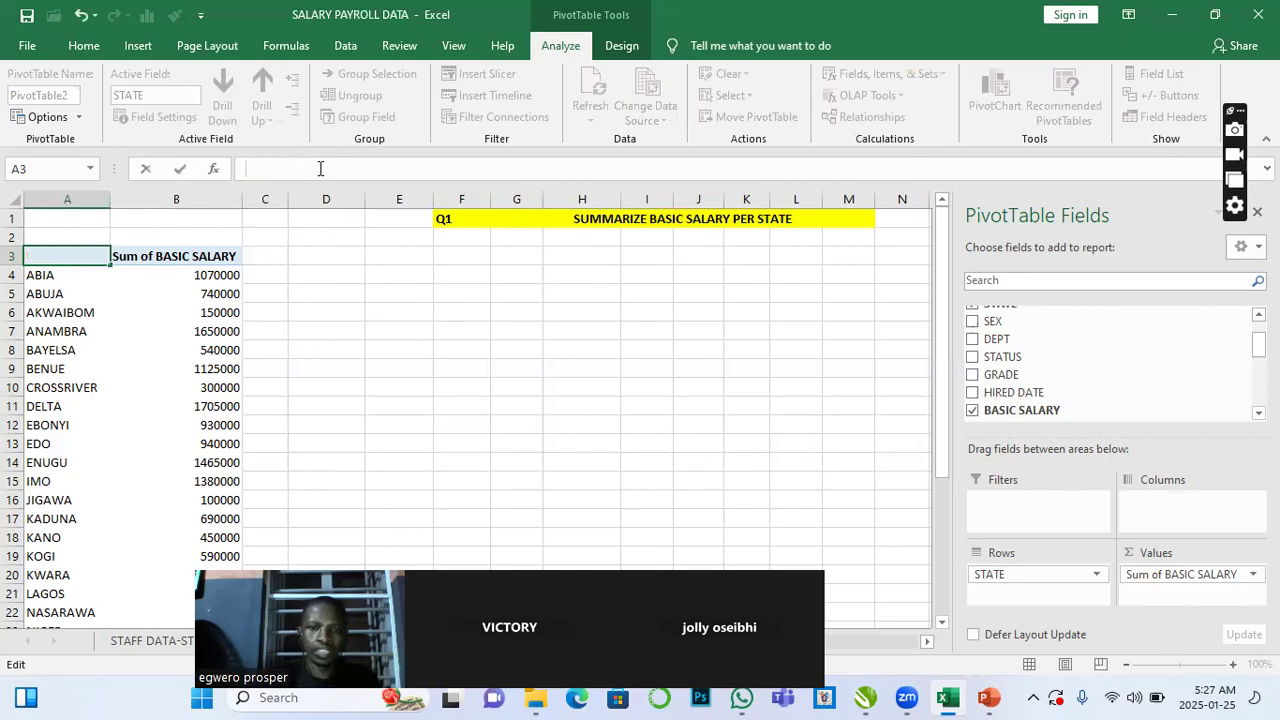
text(STATE)
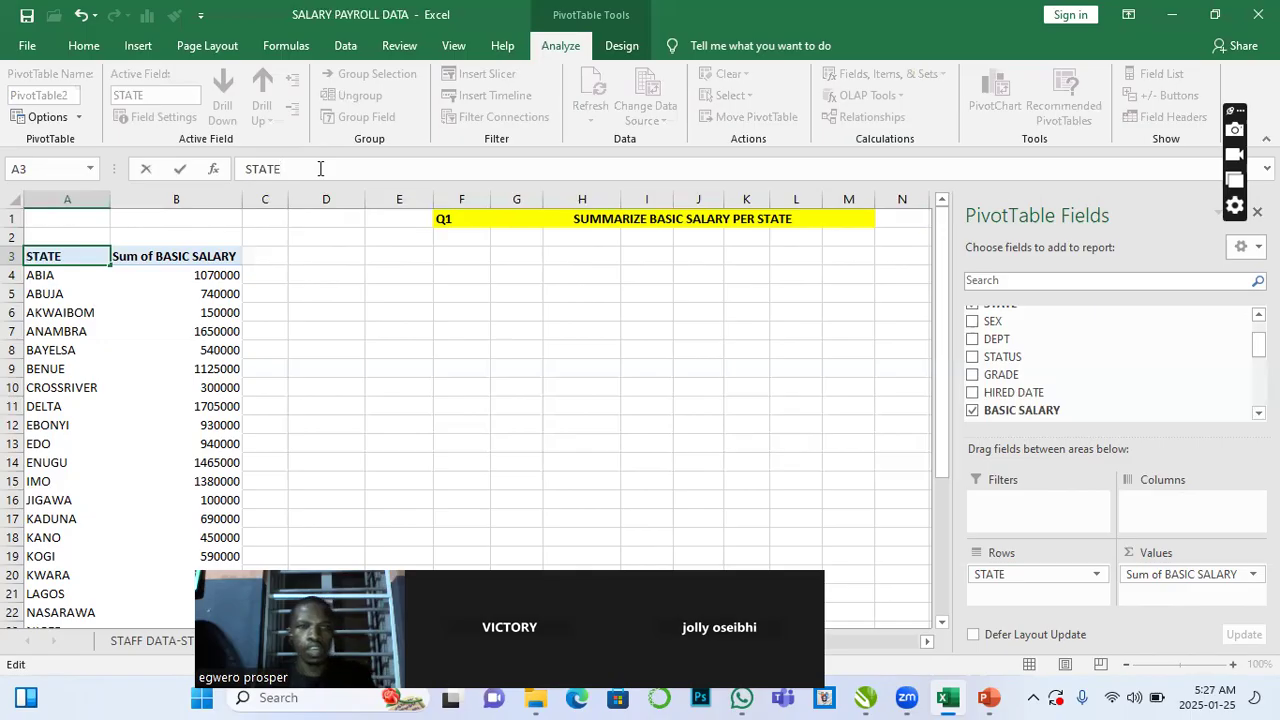
click(173, 257)
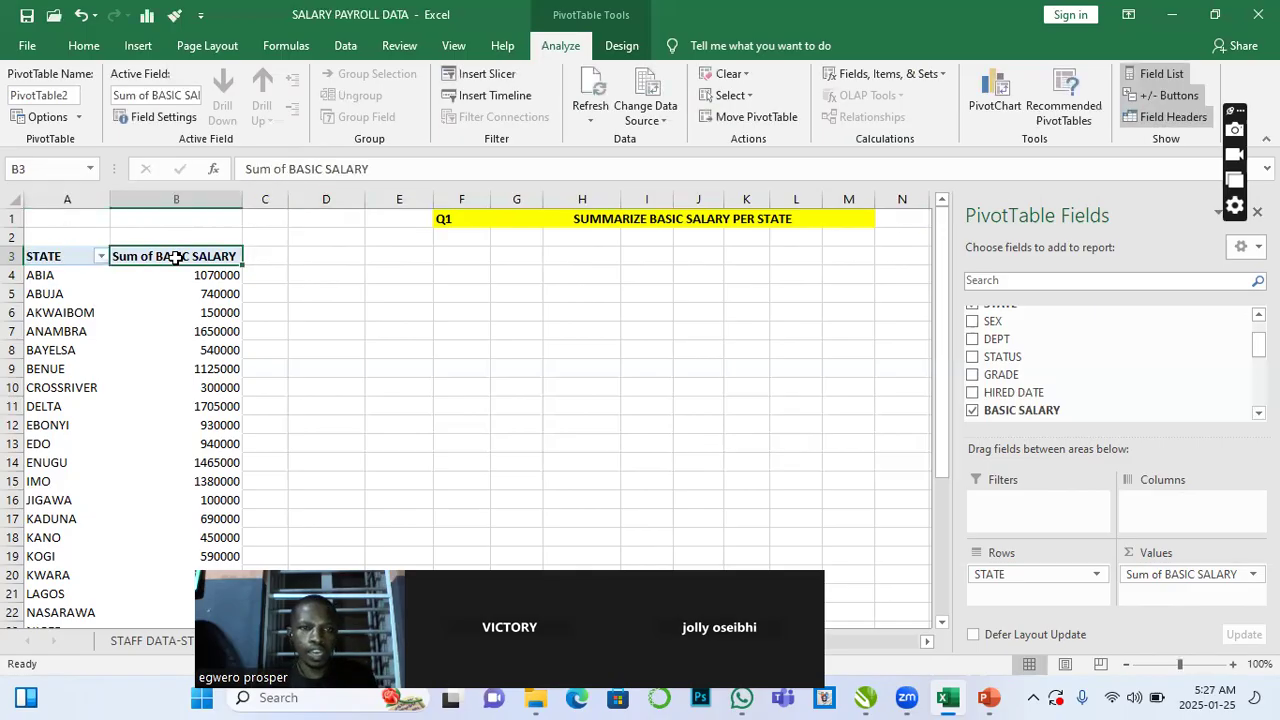
- Rename the Sum of BASIC SALARY value header to BASIC _SALARY
click(290, 168)
key(BackSpace)
key(BackSpace)
key(BackSpace)
key(BackSpace)
key(BackSpace)
key(BackSpace)
key(BackSpace)
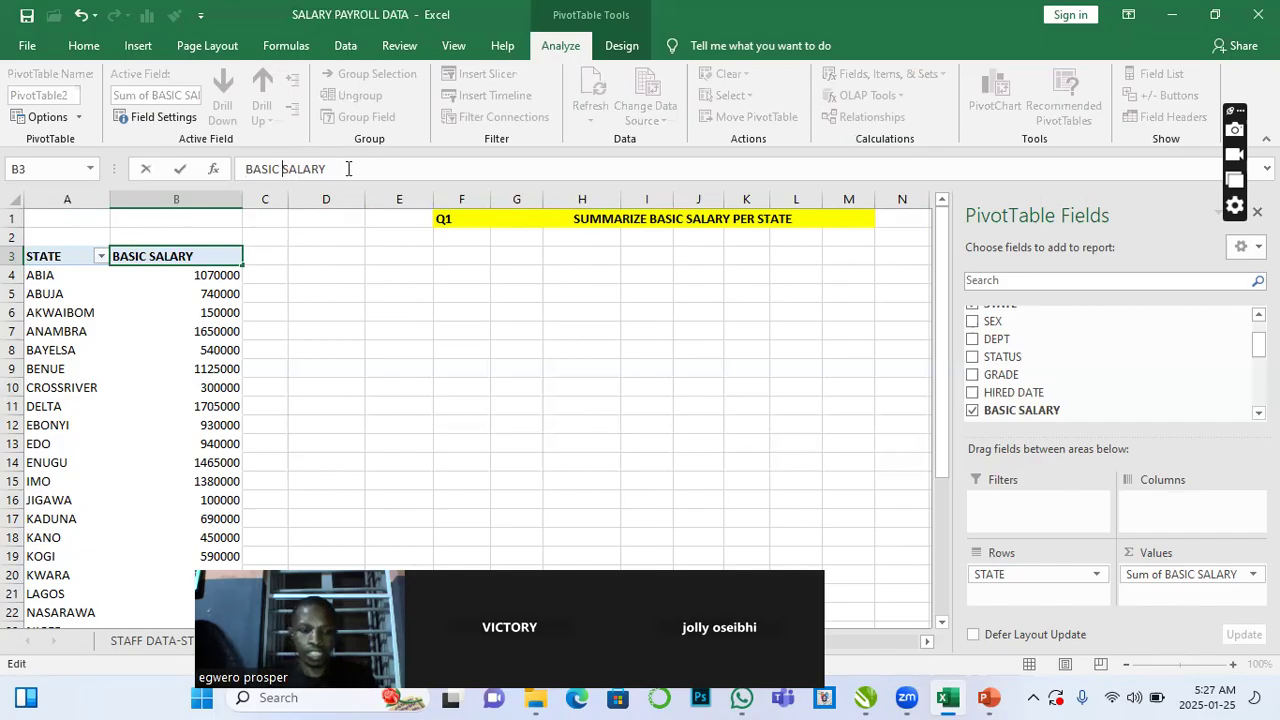
text(_)
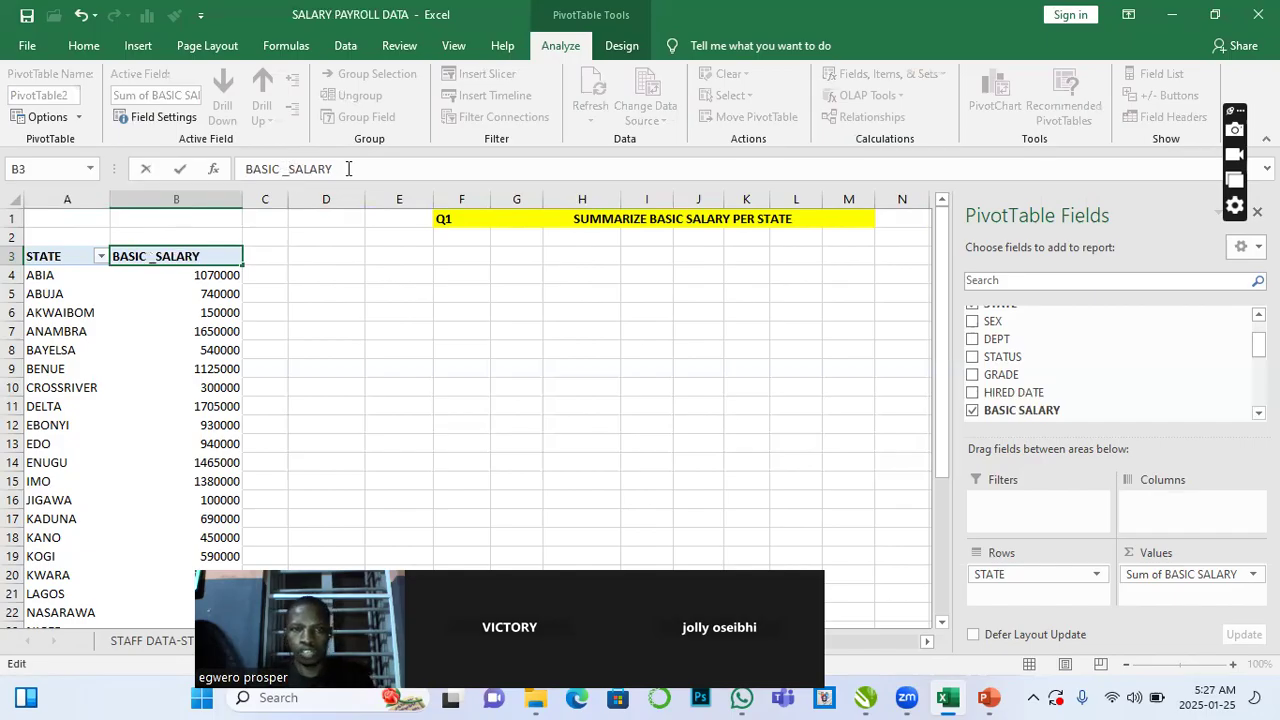
click(220, 365)
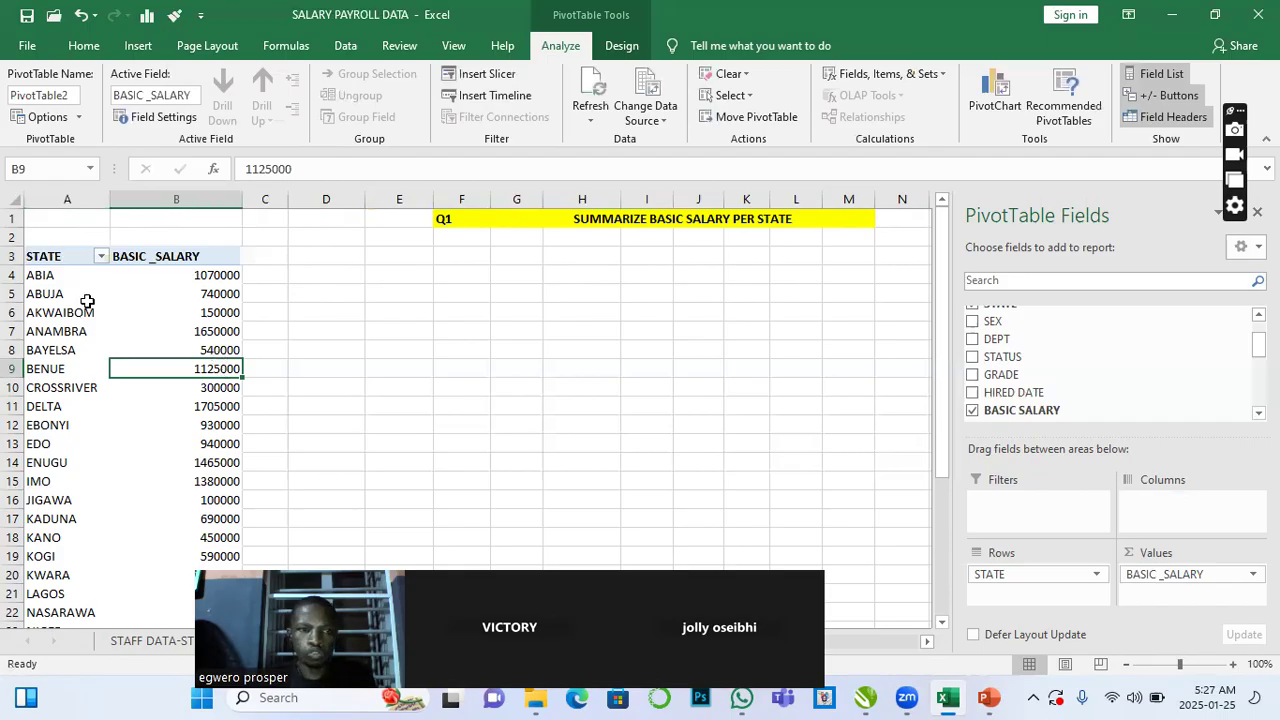
- Apply all borders to the whole PivotTable range from the STATE header down to the Grand Total
scroll(87, 301, down, 1)
scroll(128, 323, down, 2)
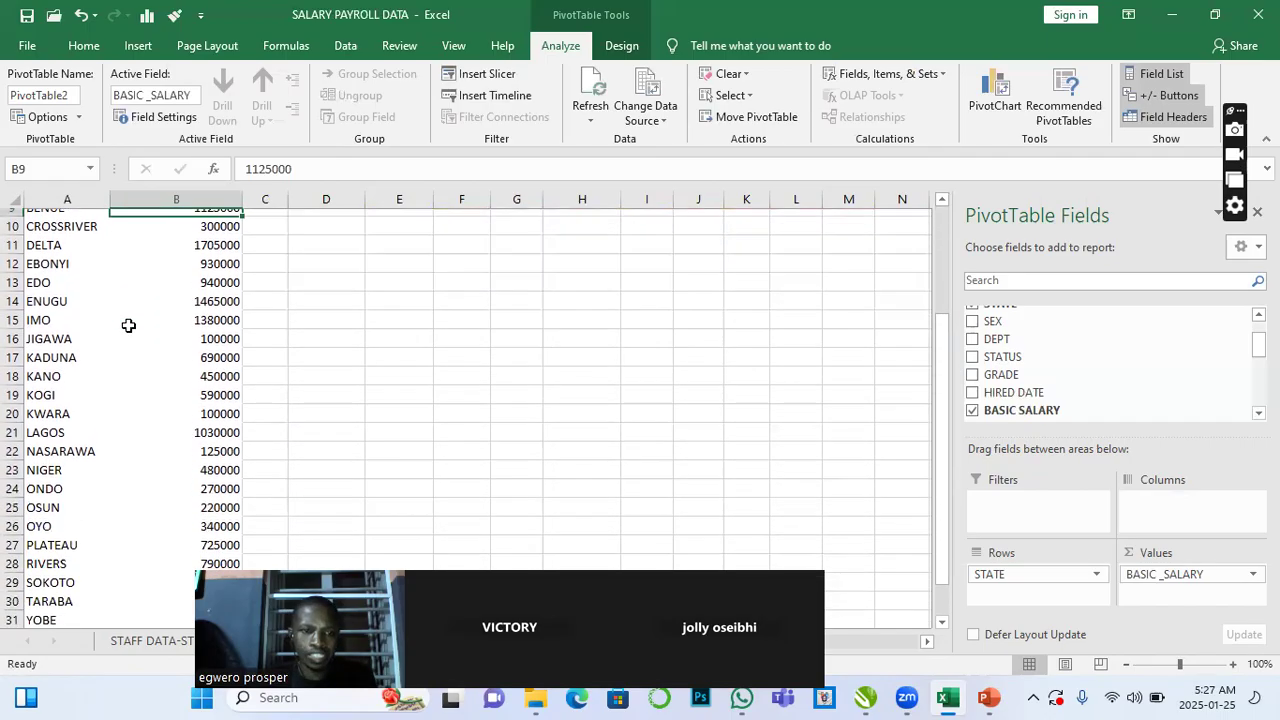
scroll(130, 327, up, 3)
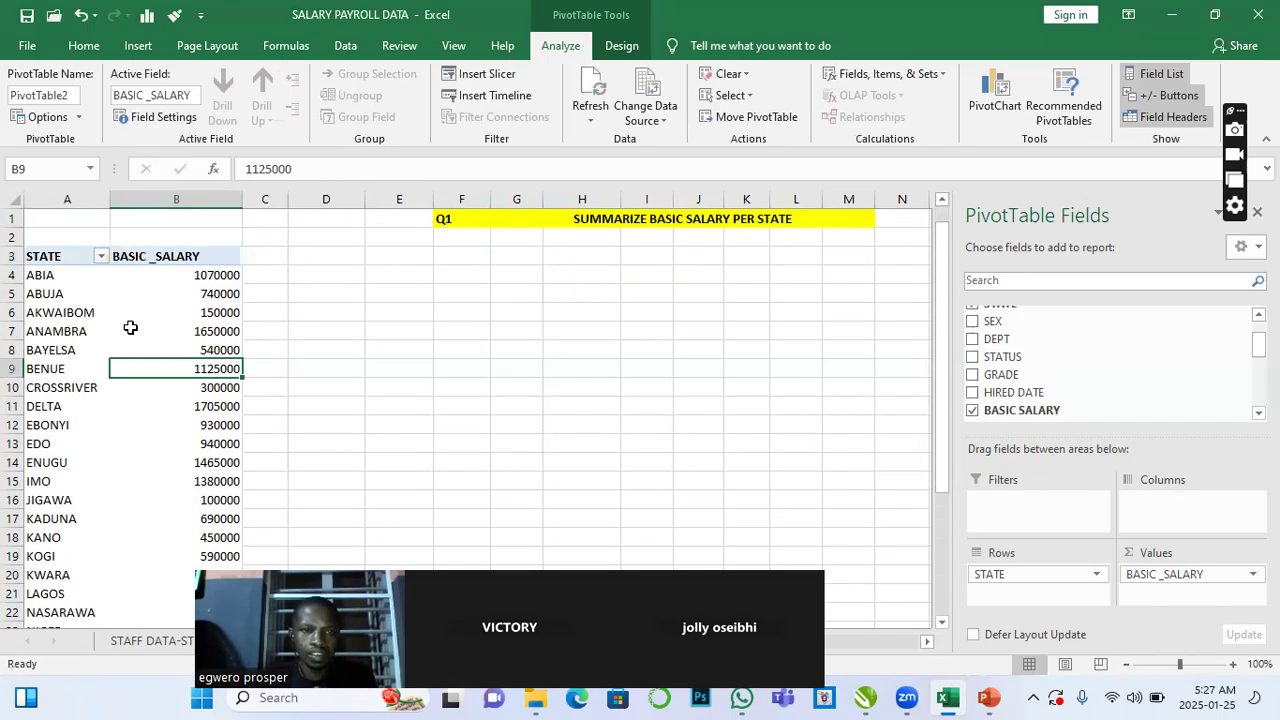
click(49, 256)
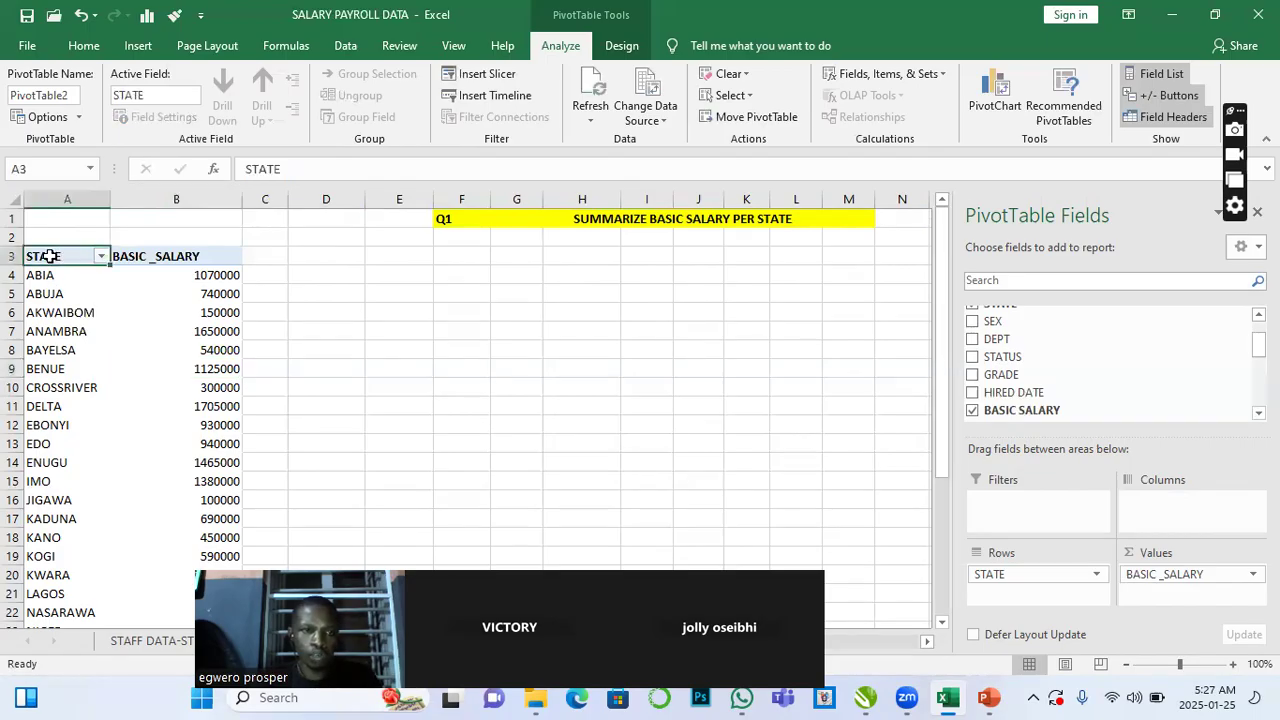
key(ctrl+shift+Right)
key(ctrl+shift+Down)
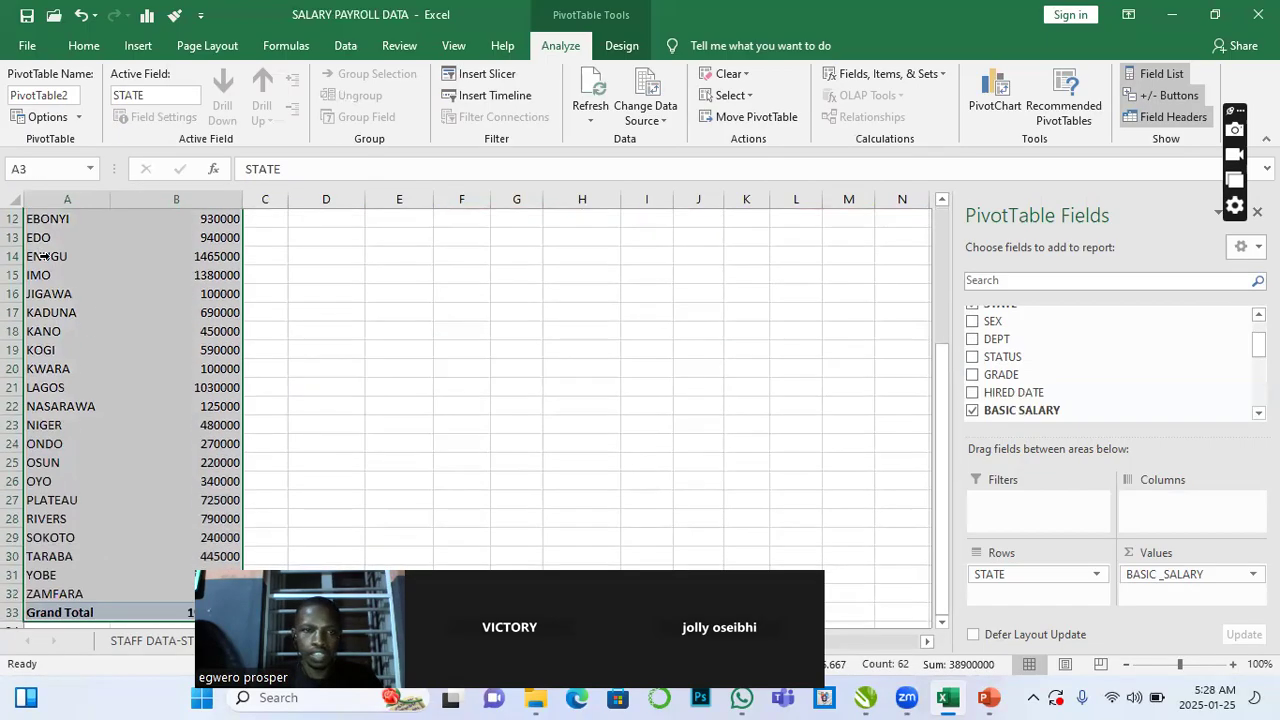
click(83, 45)
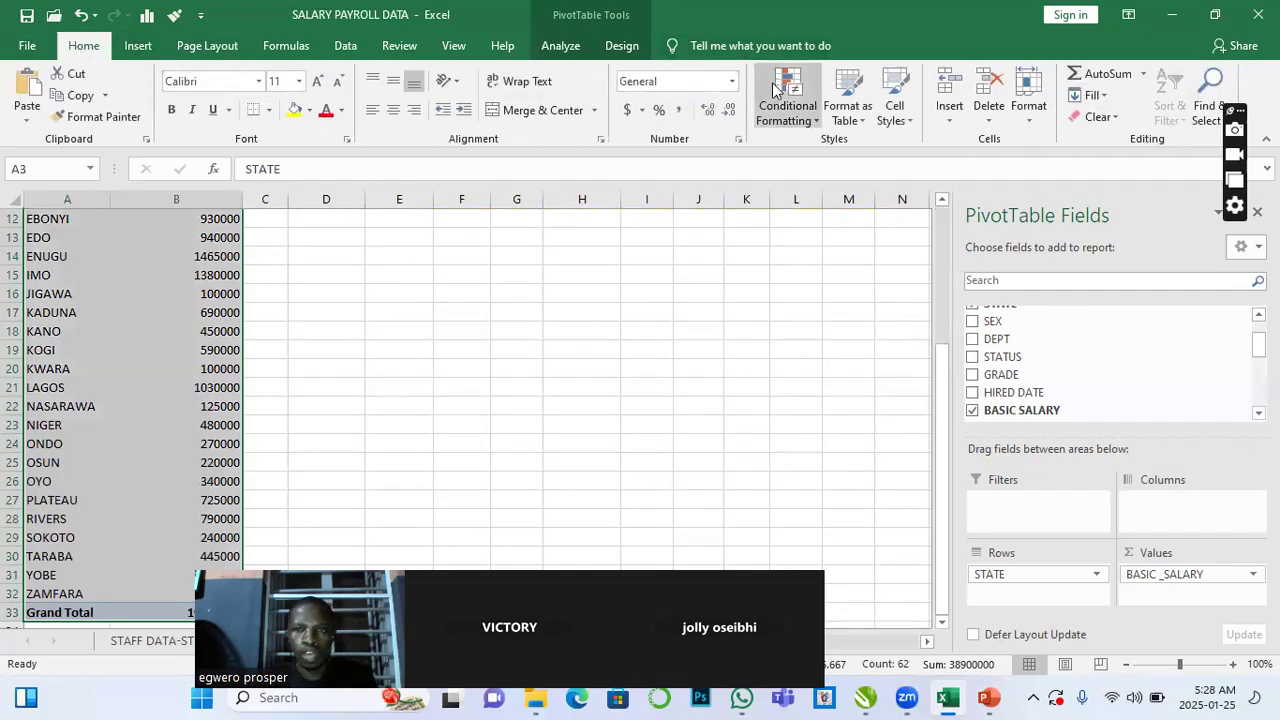
click(861, 125)
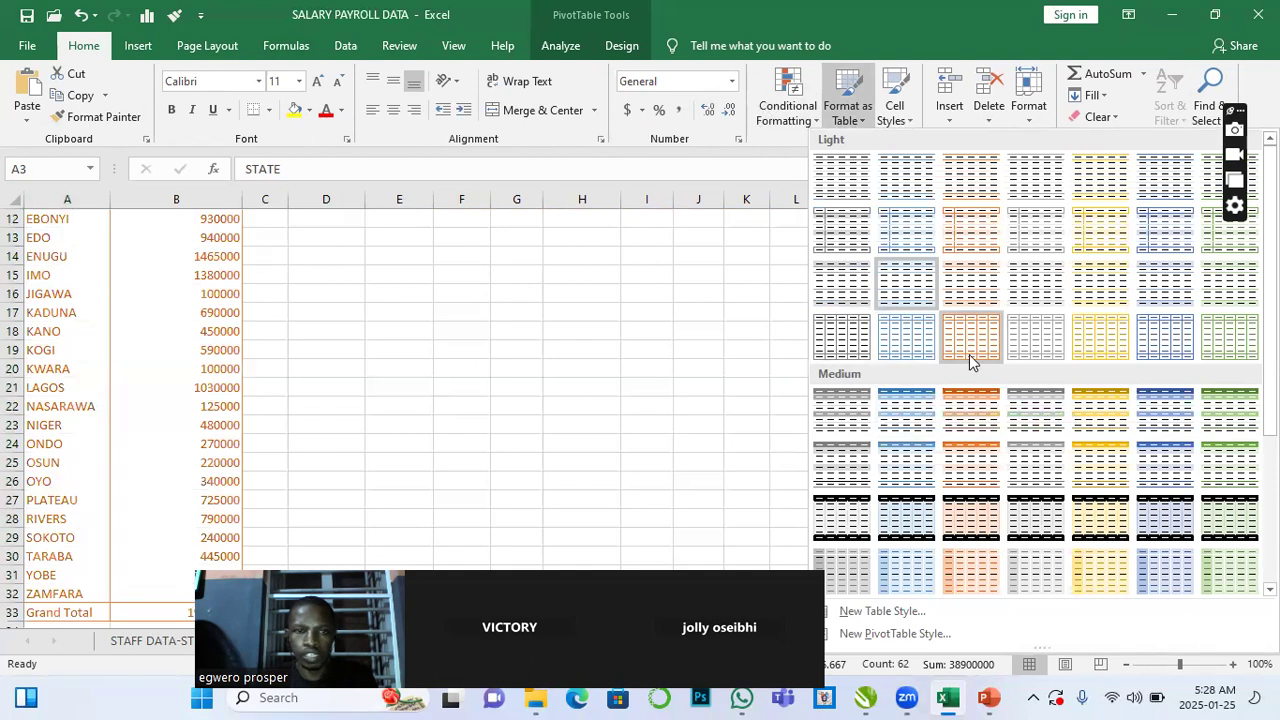
click(727, 268)
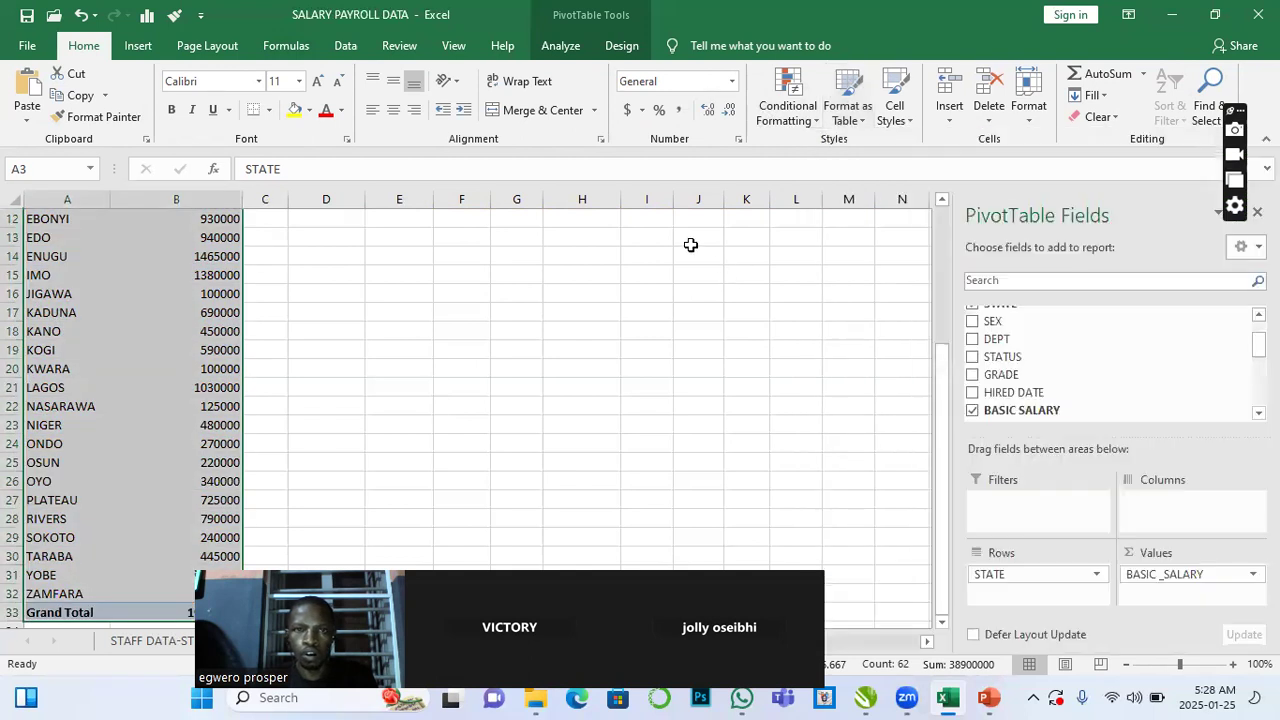
click(269, 111)
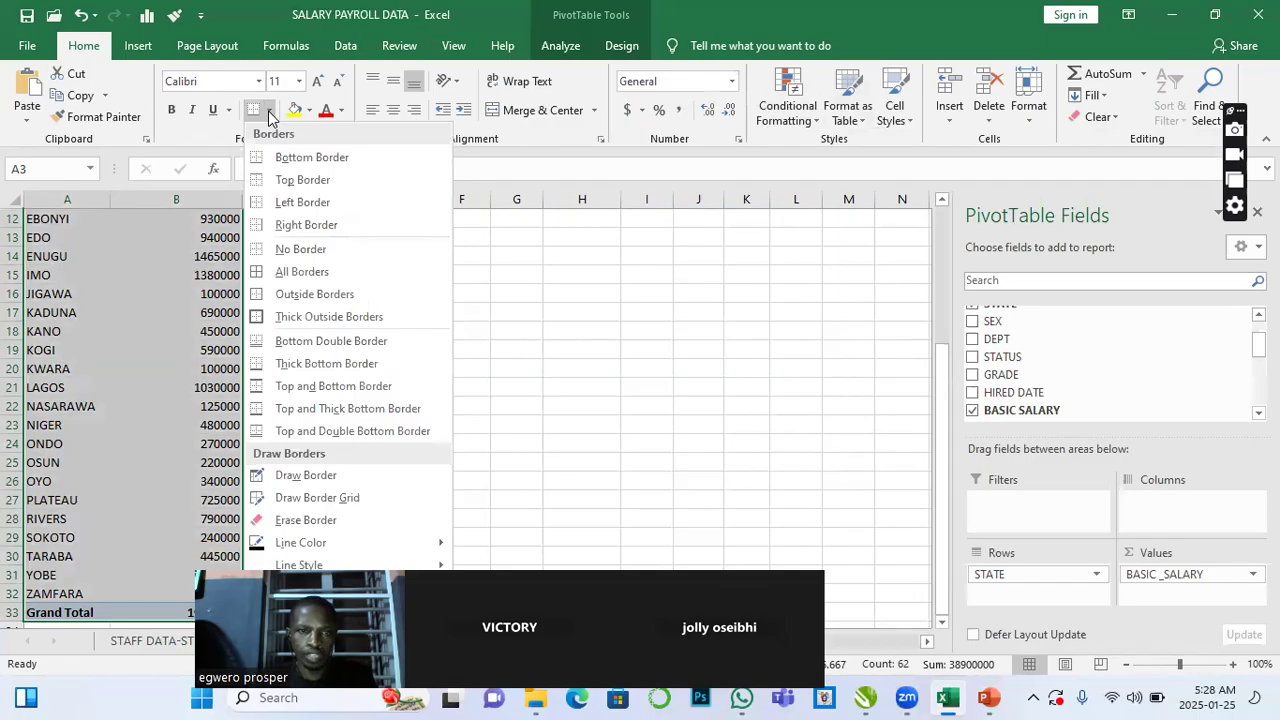
click(293, 272)
click(334, 334)
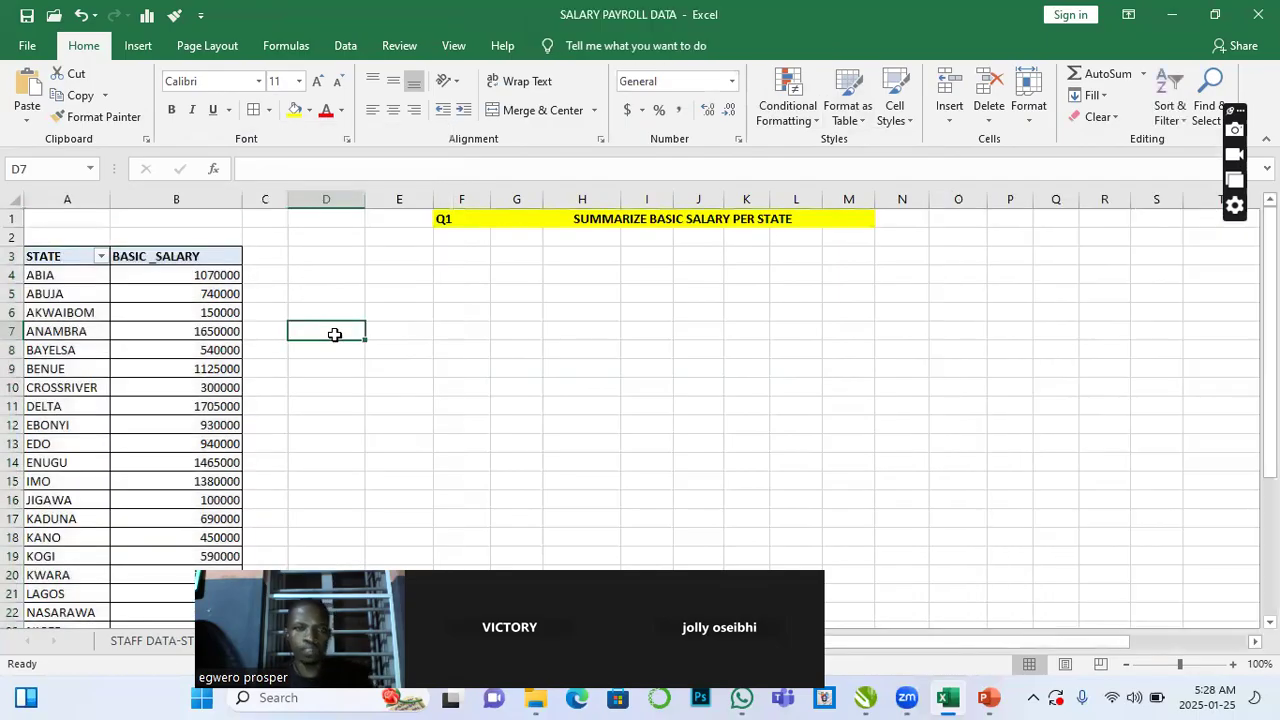
- Sort the PivotTable's basic salary values from largest to smallest
click(214, 369)
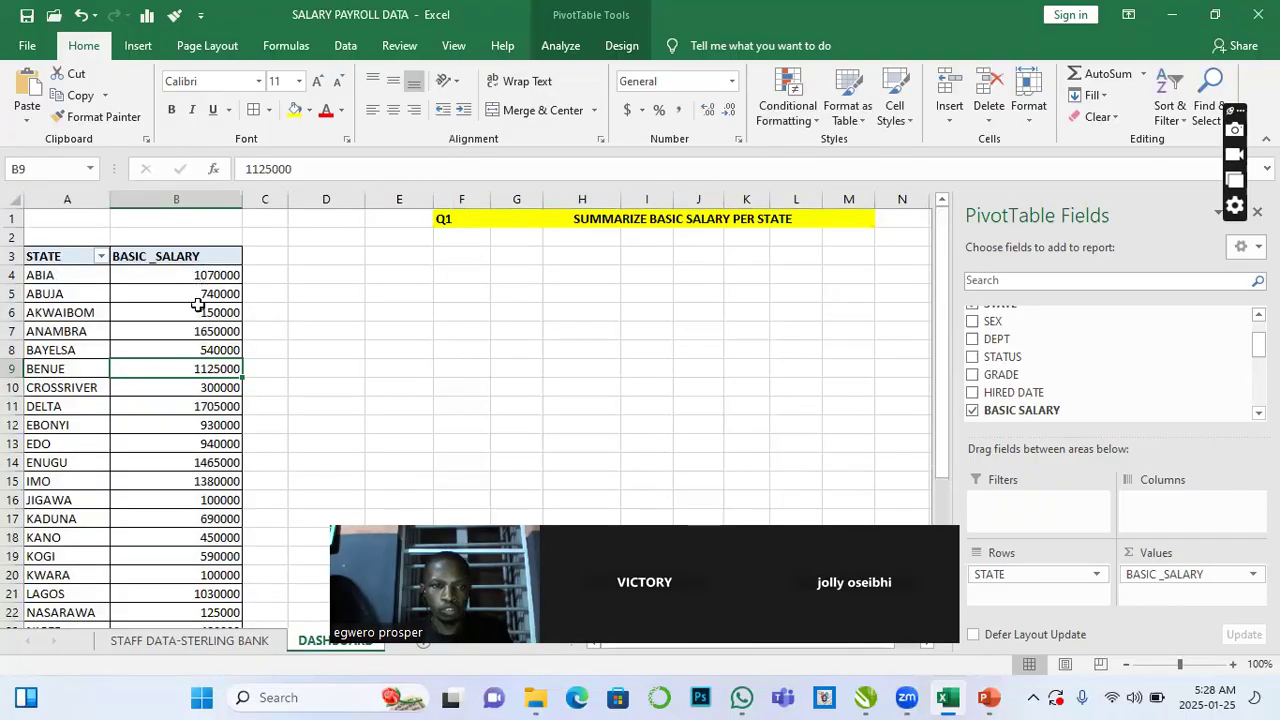
mouse_move(211, 338)
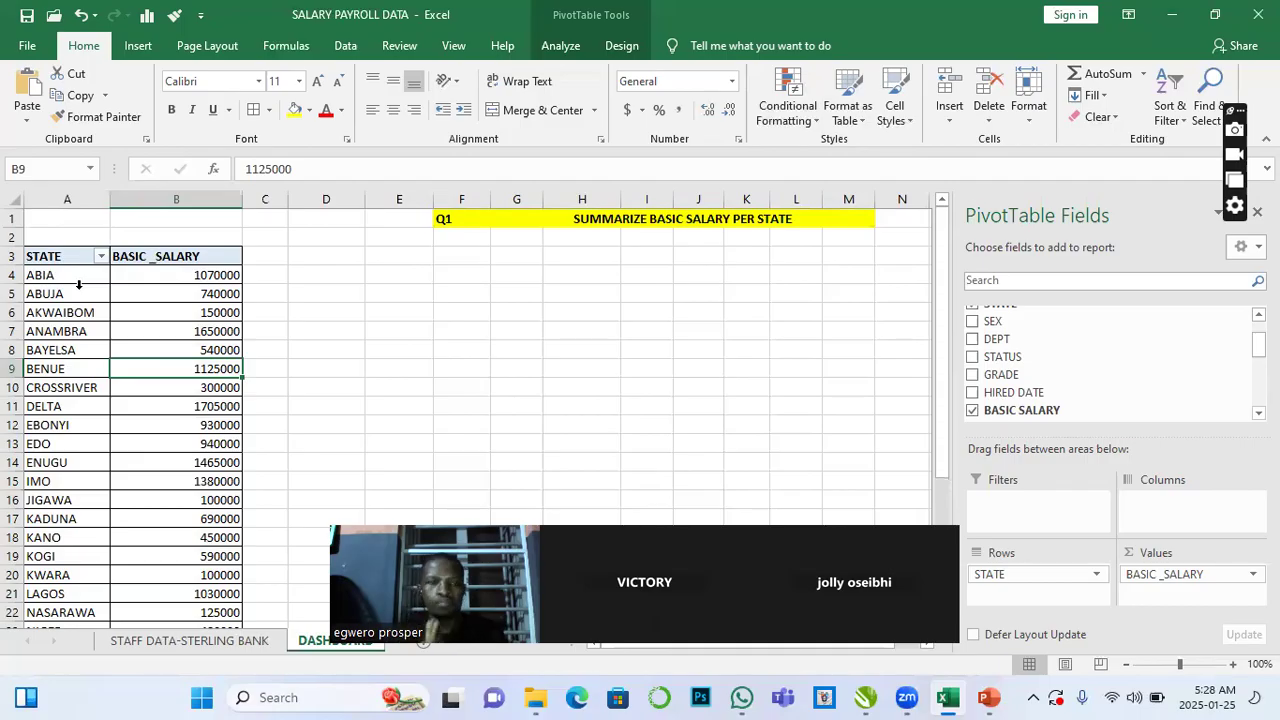
scroll(165, 290, down, 5)
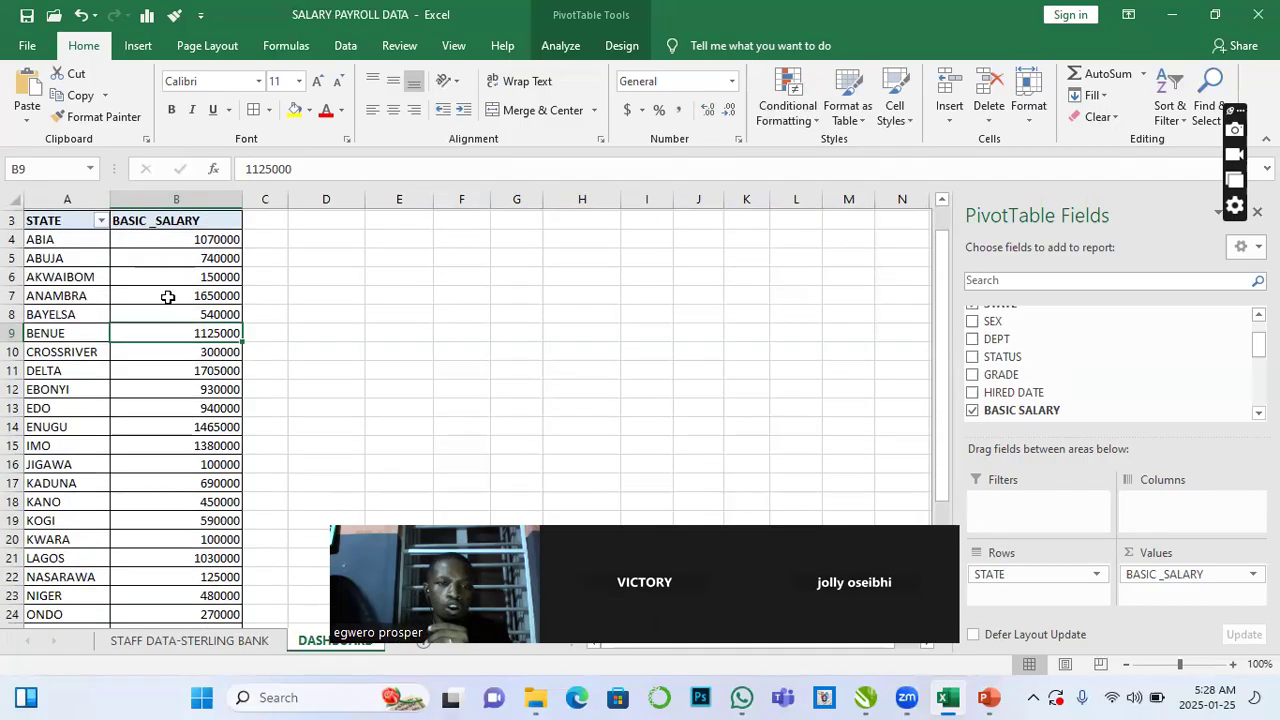
scroll(198, 408, up, 4)
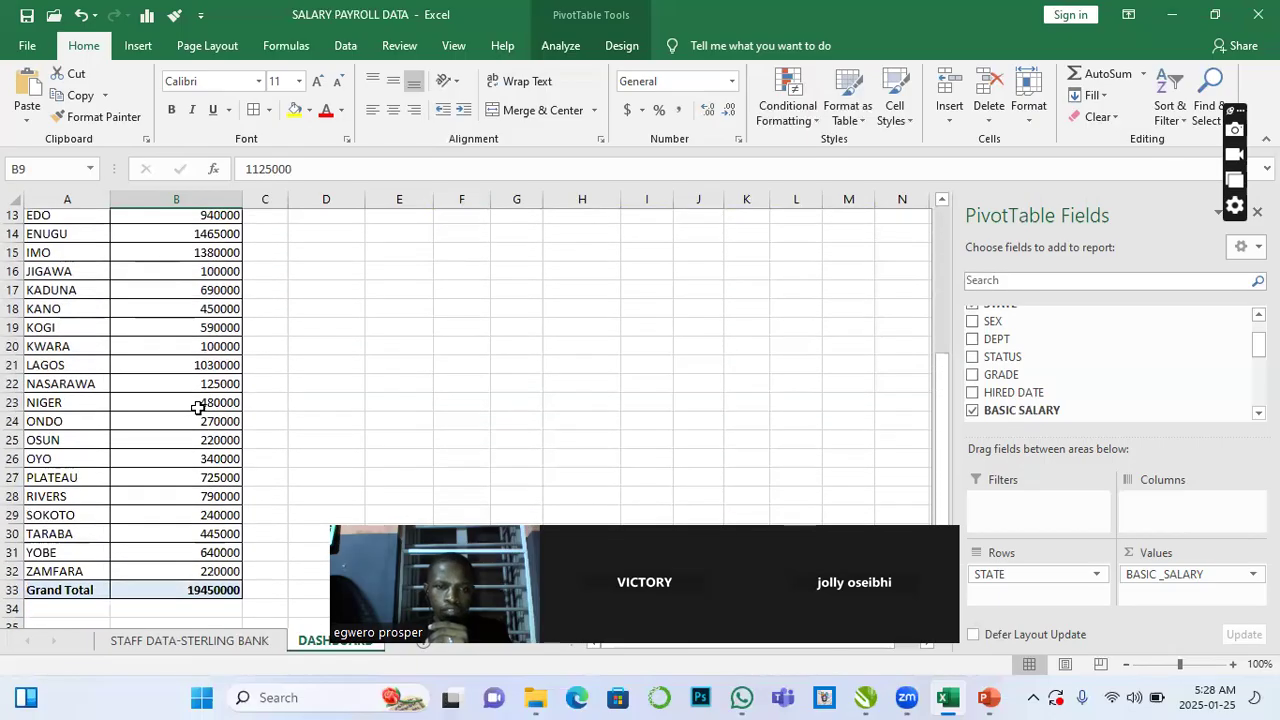
scroll(198, 408, up, 1)
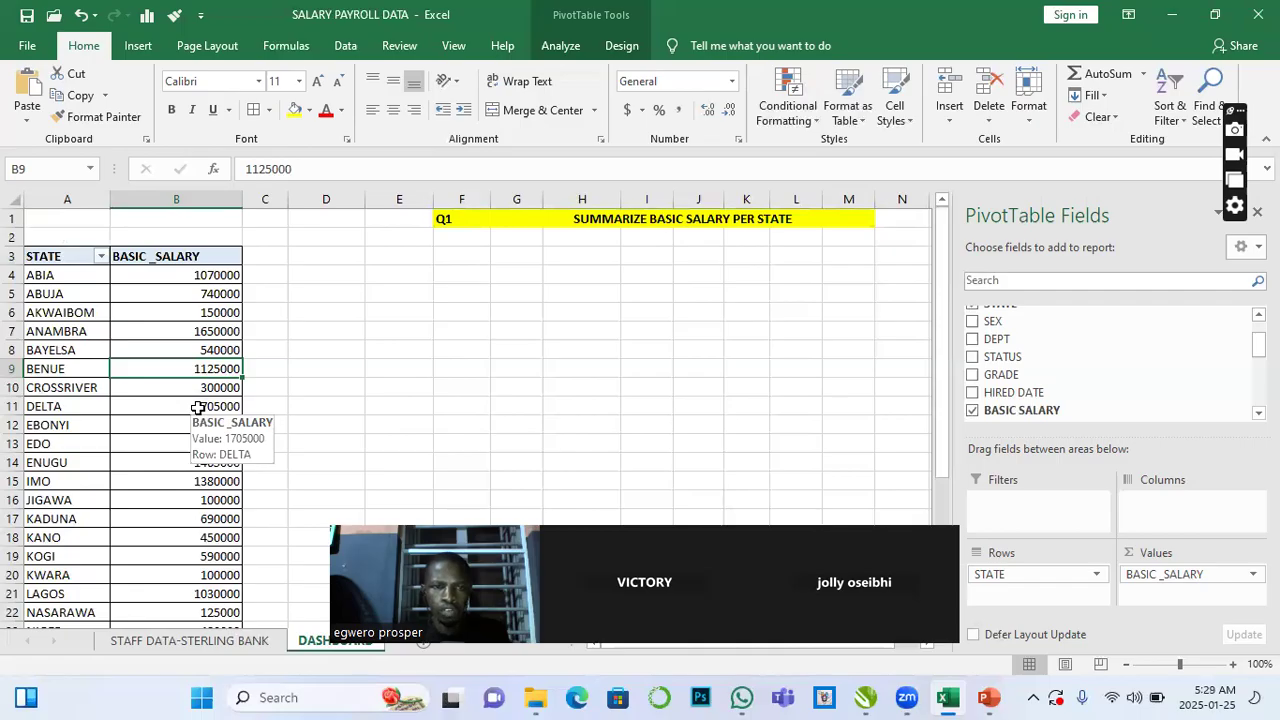
click(198, 317)
right_click(198, 317)
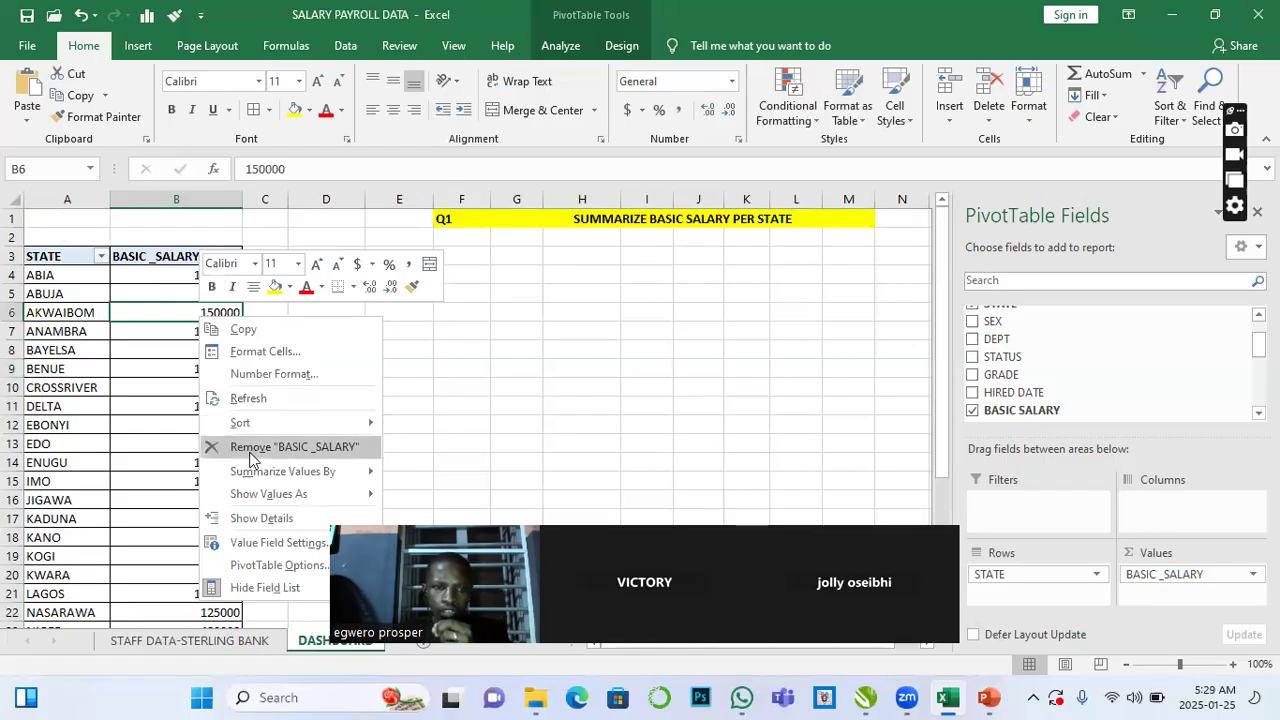
mouse_move(257, 430)
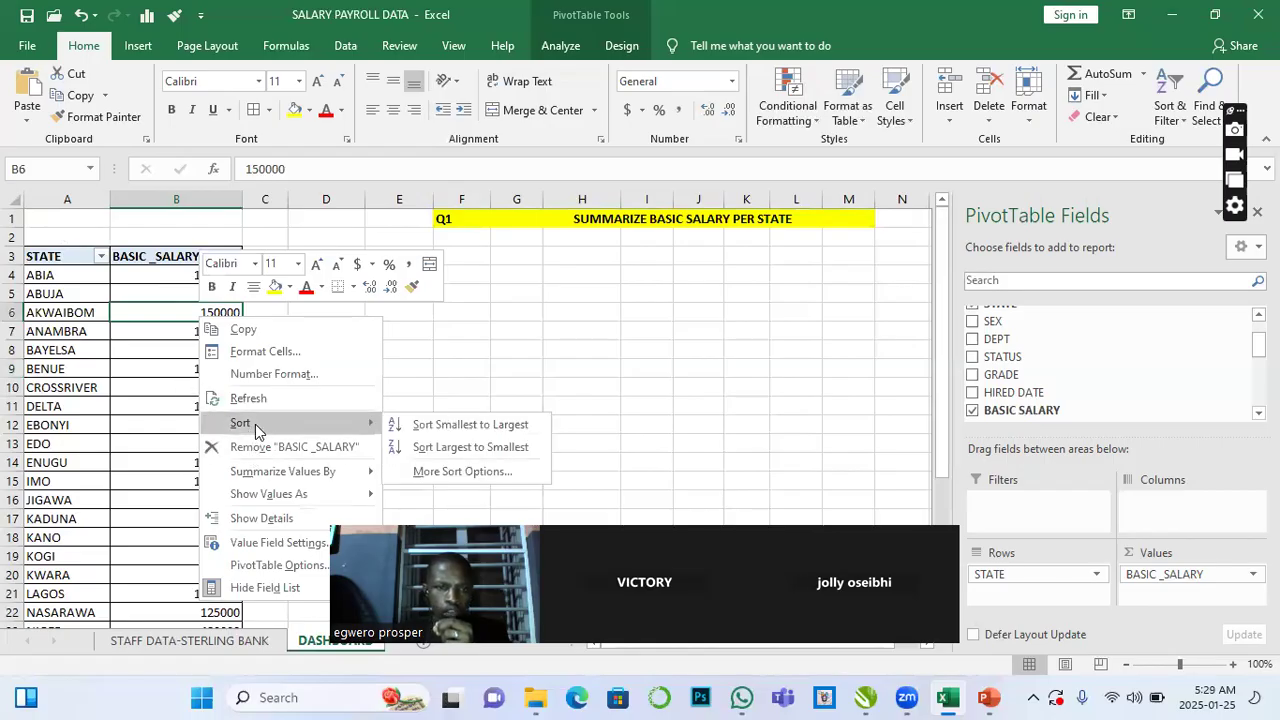
click(449, 456)
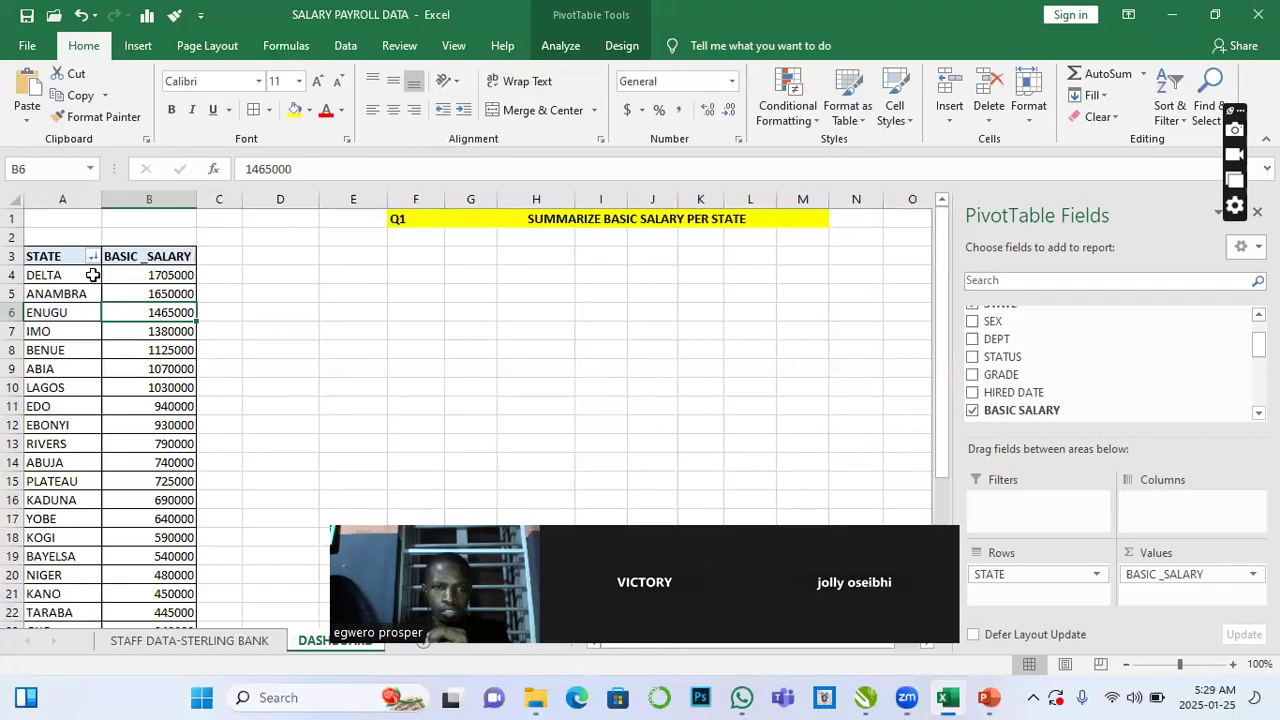
mouse_move(185, 281)
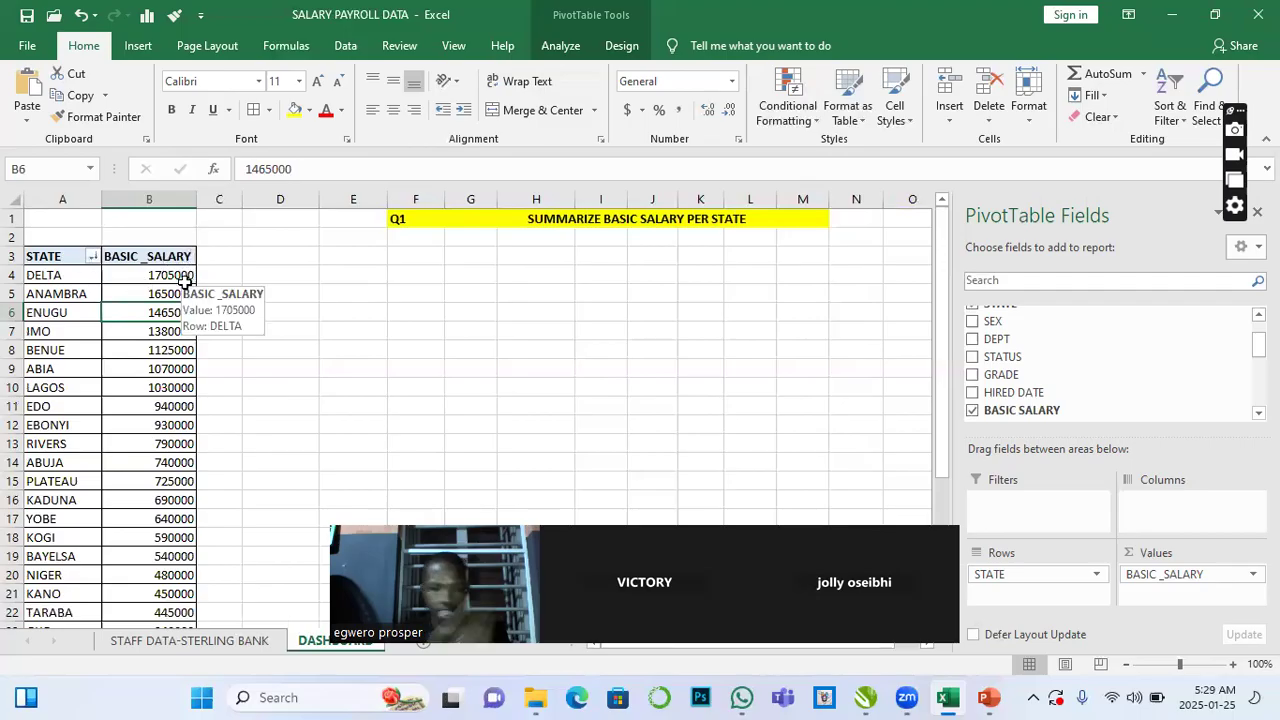
scroll(173, 358, down, 1)
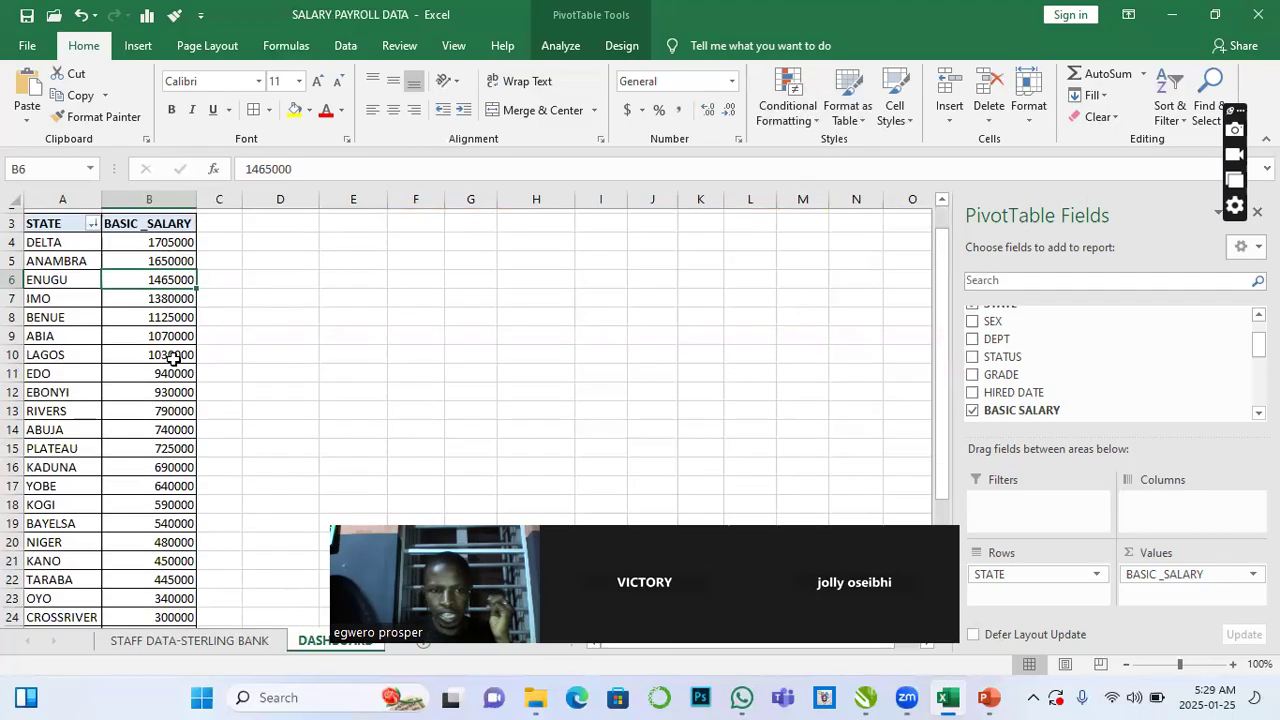
scroll(173, 358, down, 6)
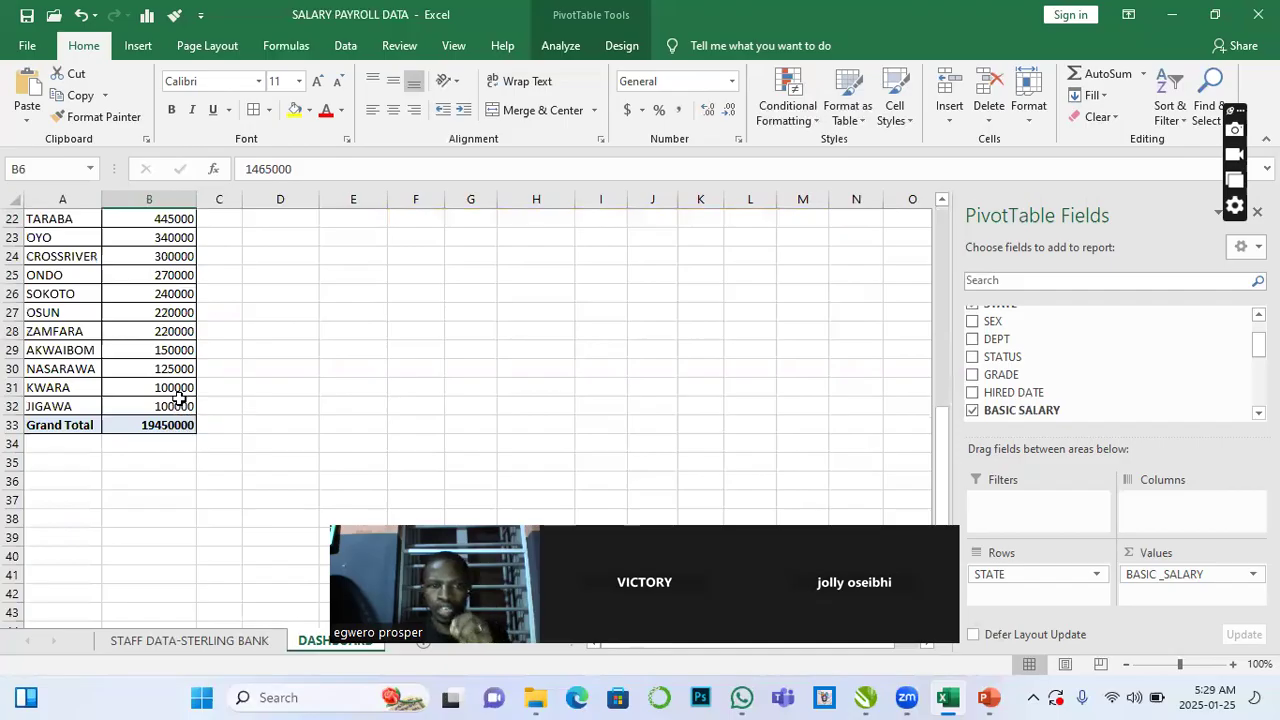
scroll(178, 398, up, 7)
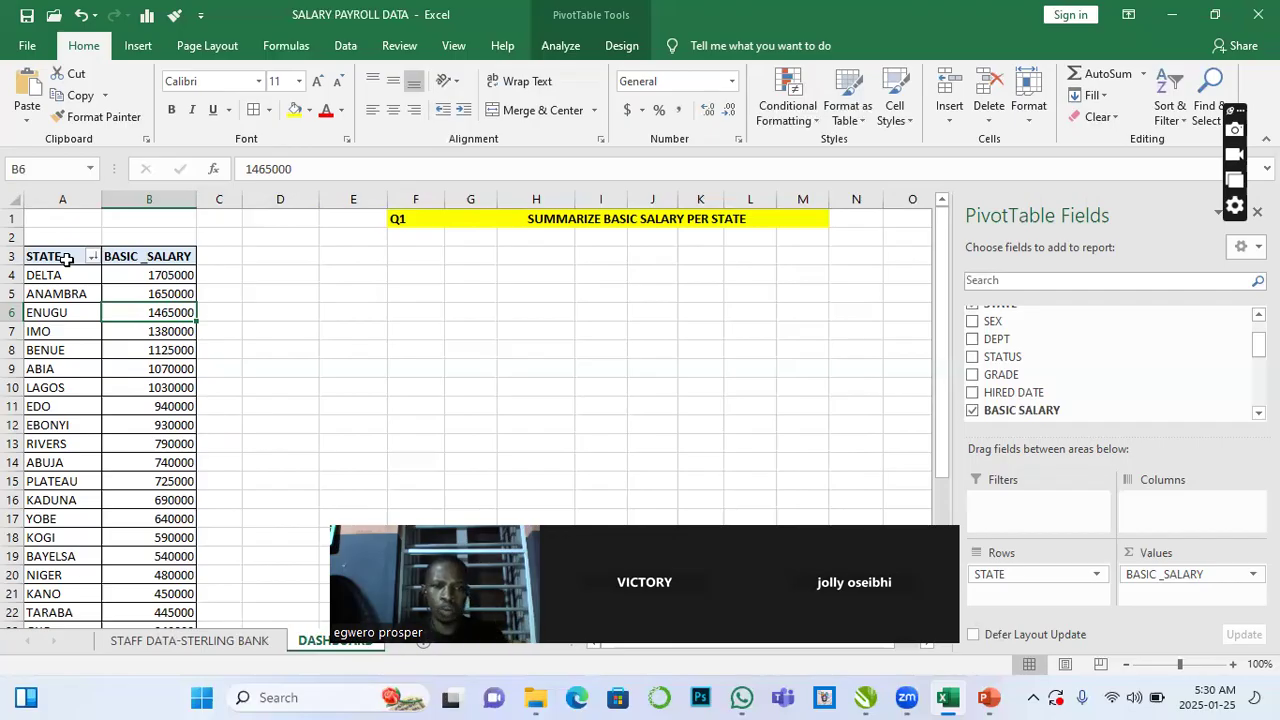
drag(65, 258, 174, 492)
click(134, 318)
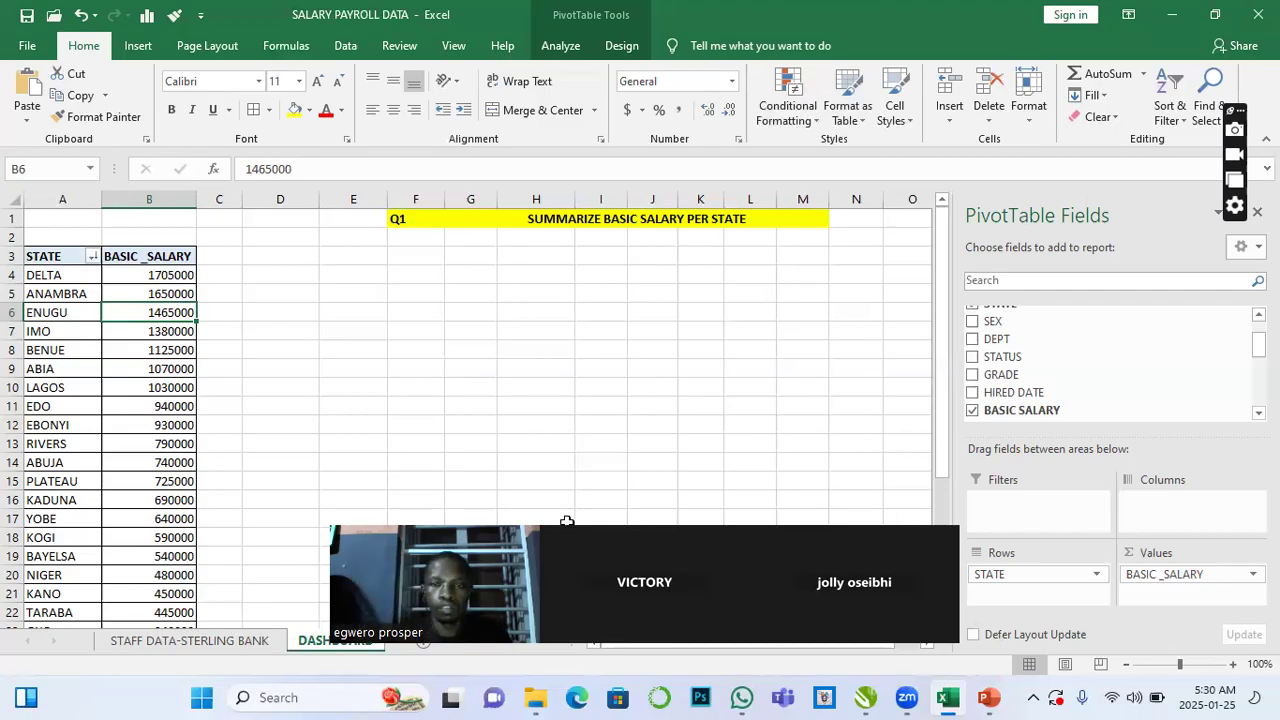
drag(567, 529, 552, 304)
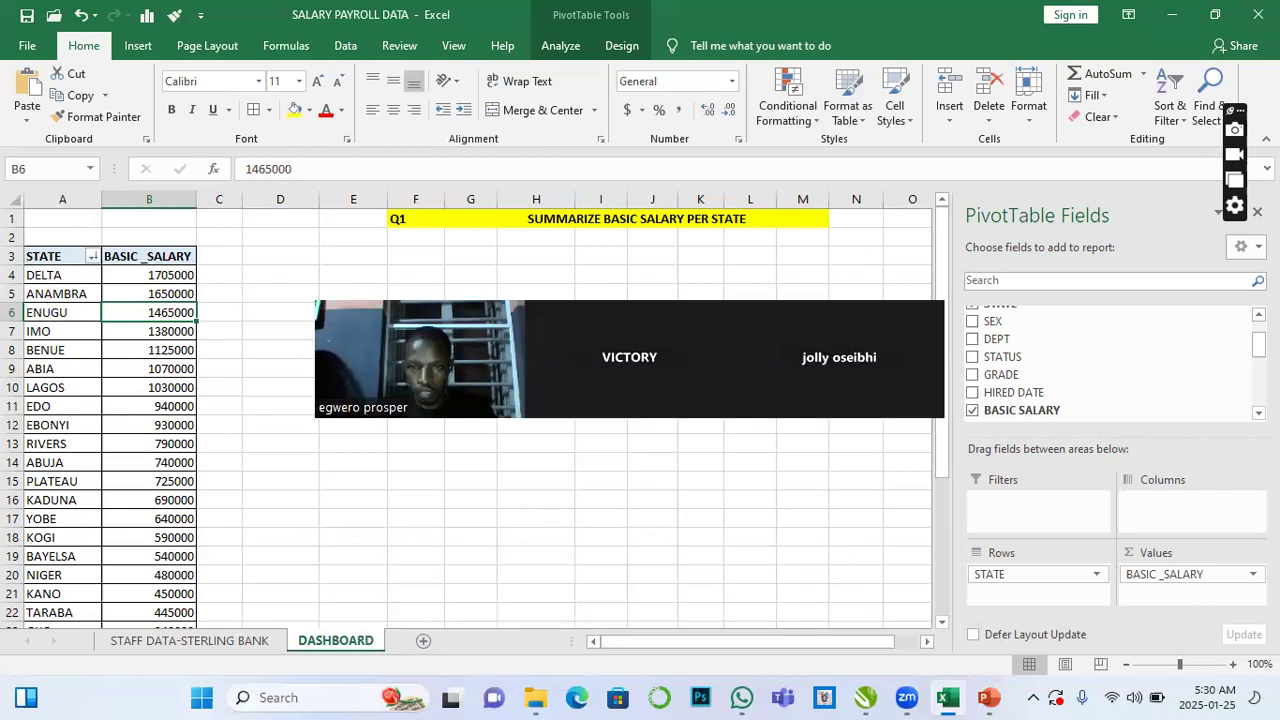
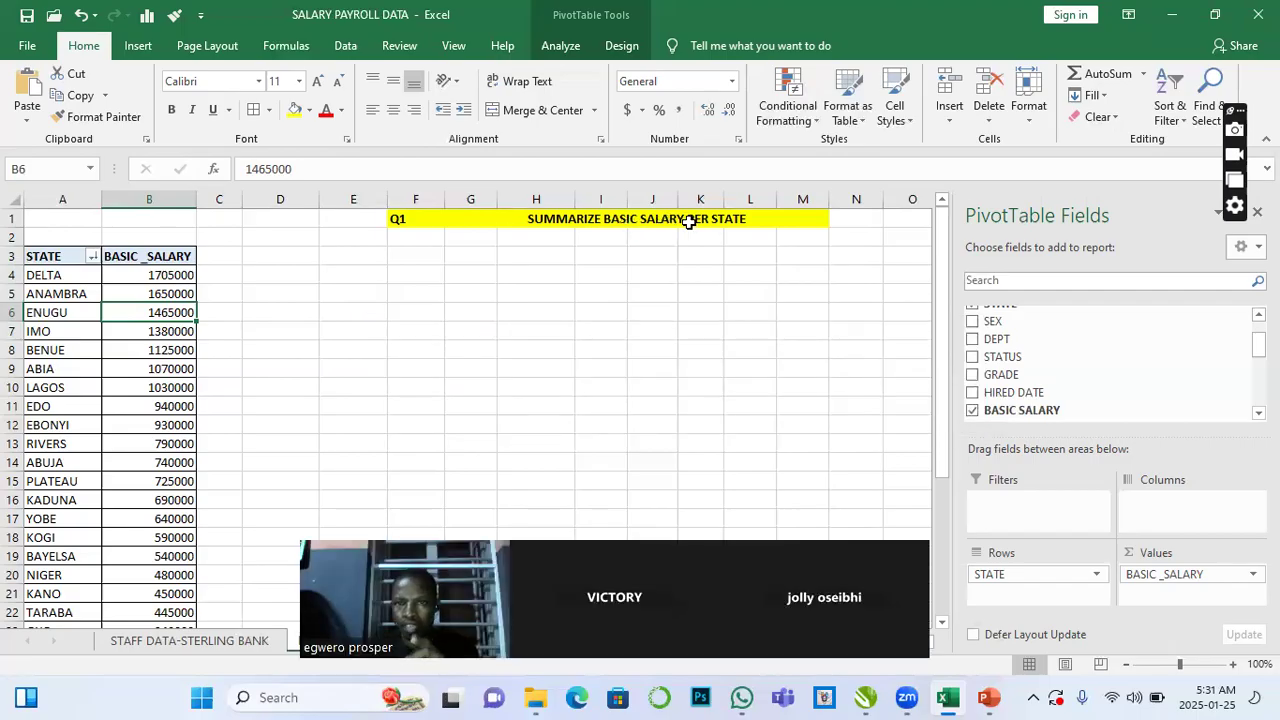
- Copy the yellow Q1 heading row and paste it into row 2 directly below
click(401, 238)
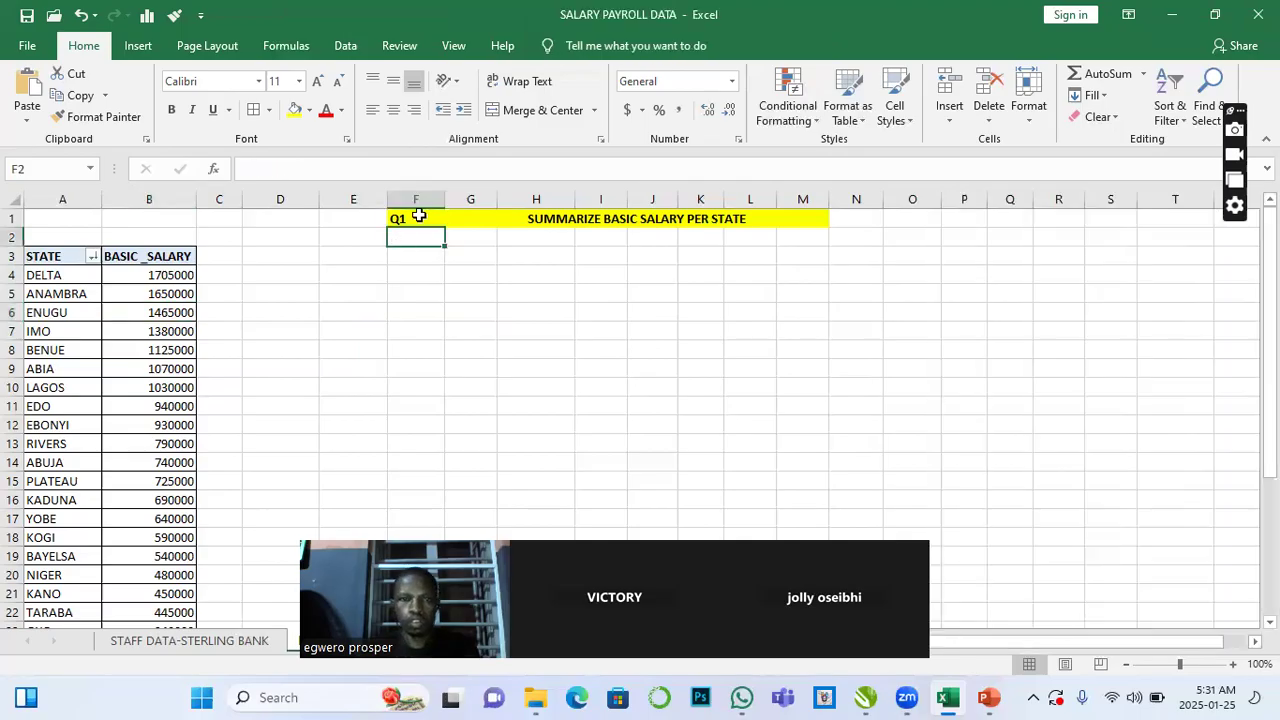
drag(414, 216, 627, 216)
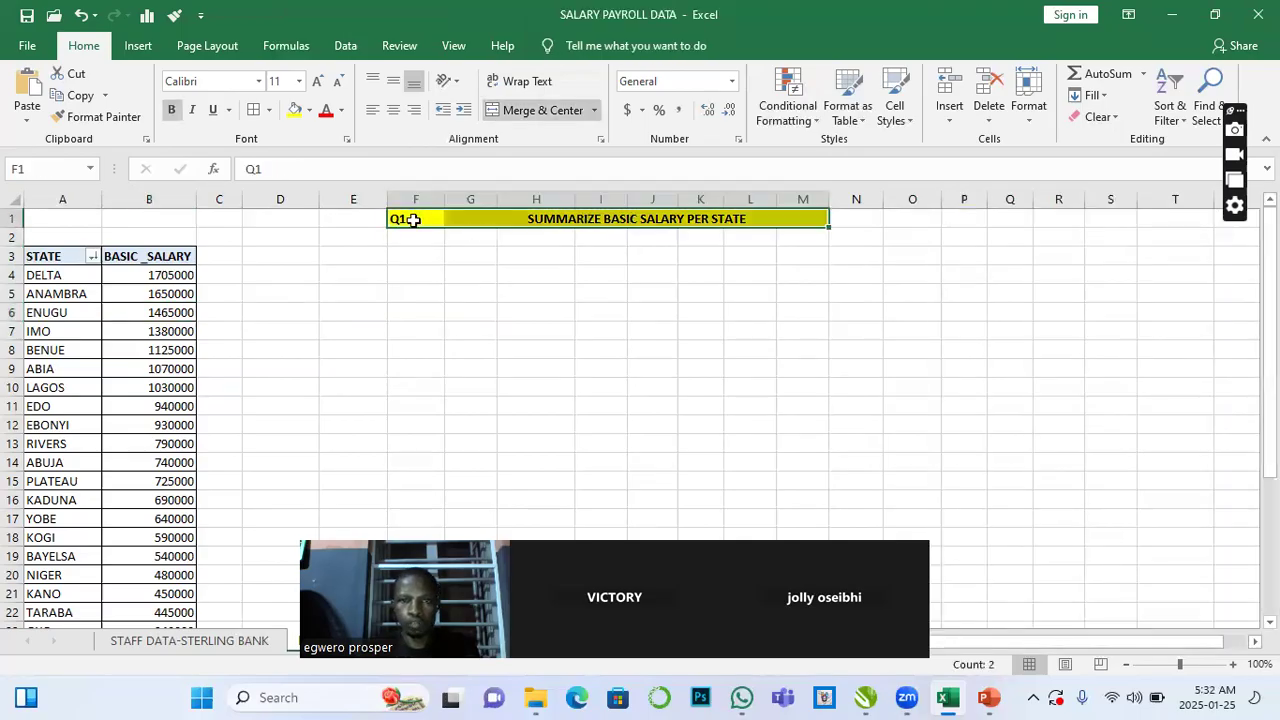
right_click(430, 220)
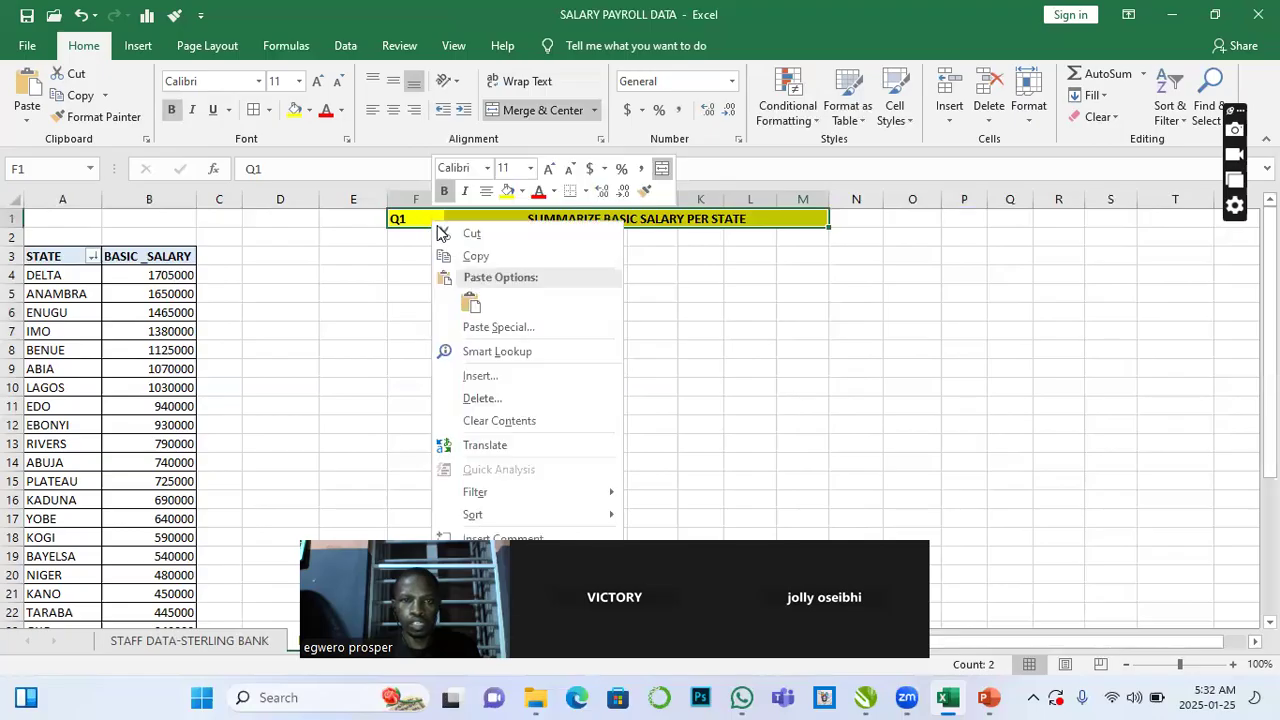
click(466, 257)
click(415, 238)
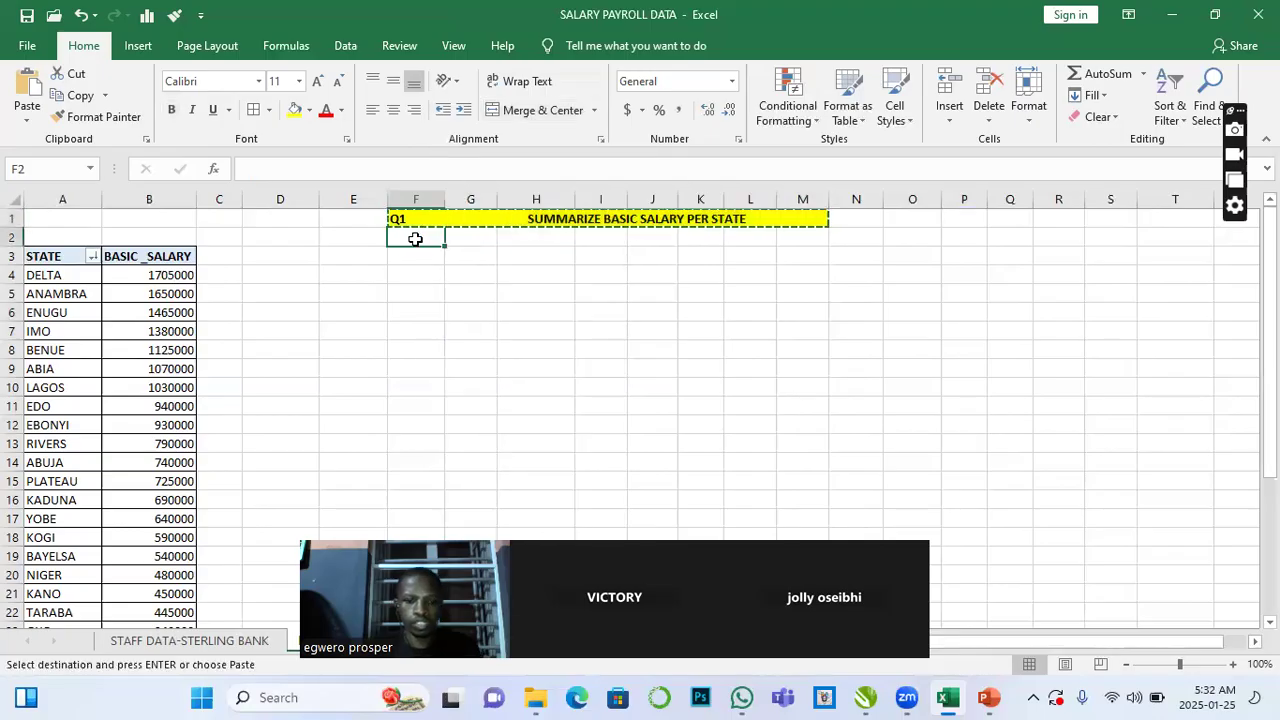
key(ctrl+v)
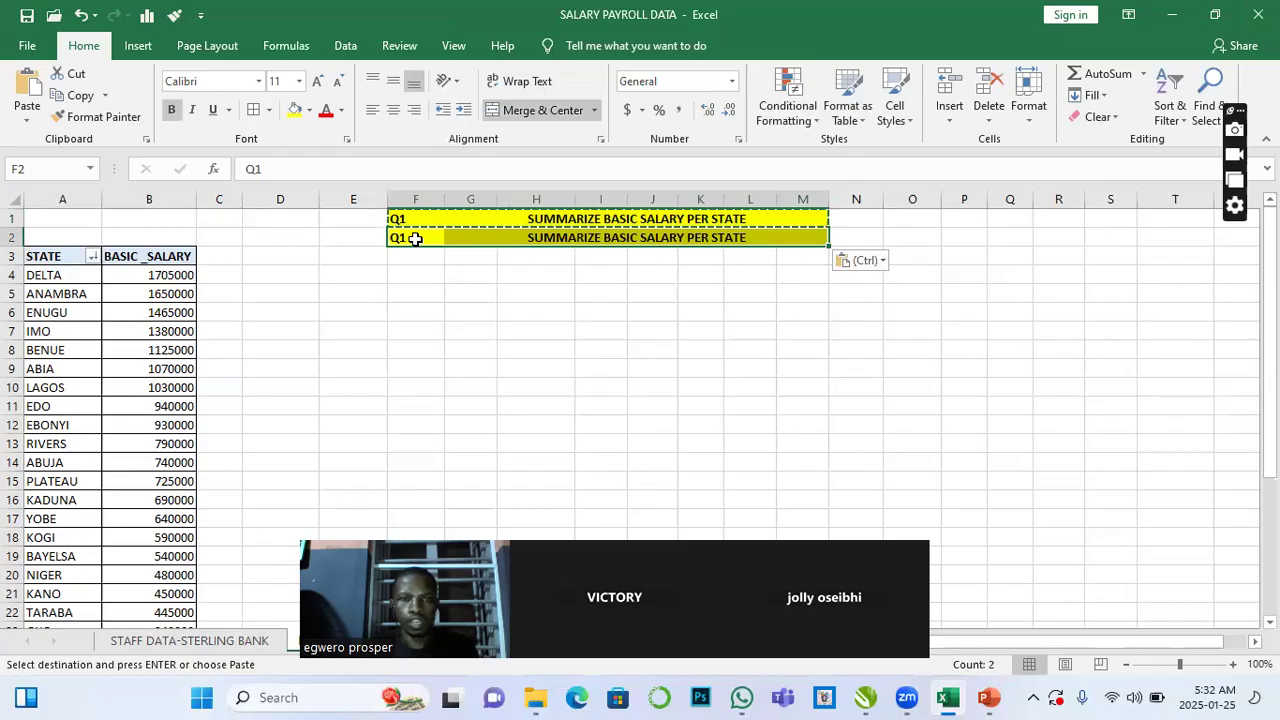
key(Escape)
click(430, 297)
click(415, 238)
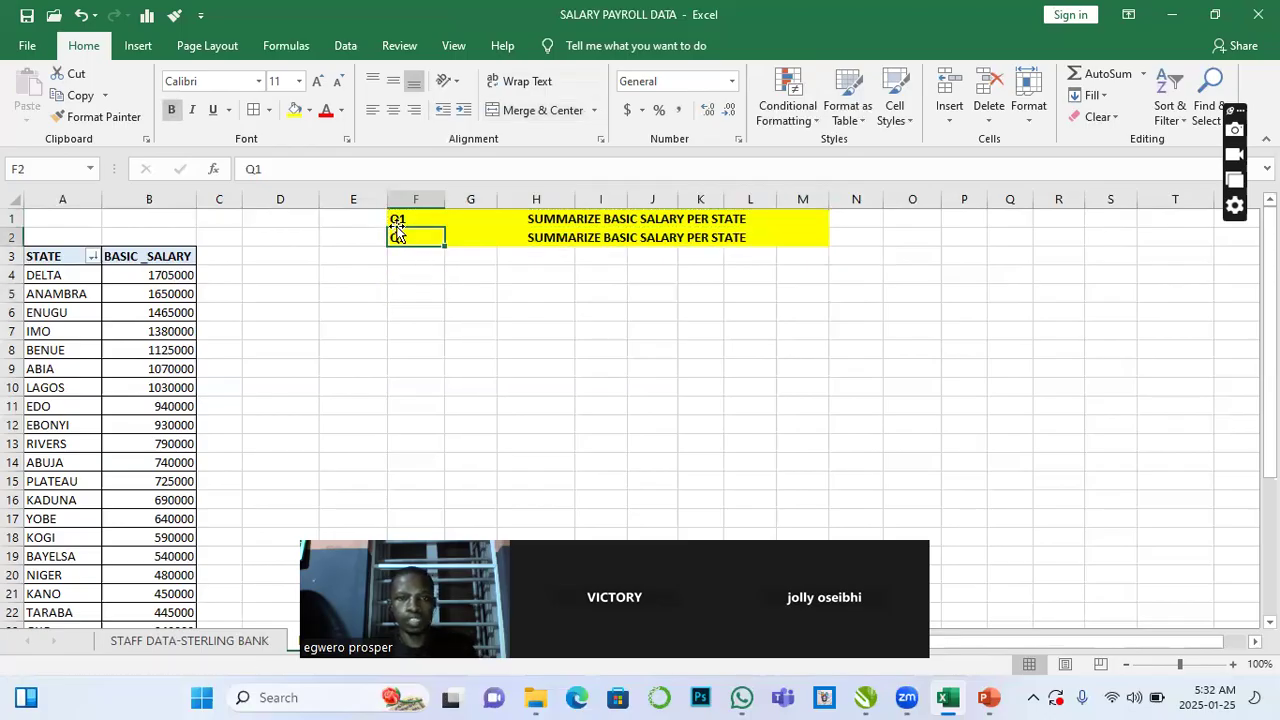
- Change the pasted row's question label to Q2
click(290, 162)
key(BackSpace)
text(2)
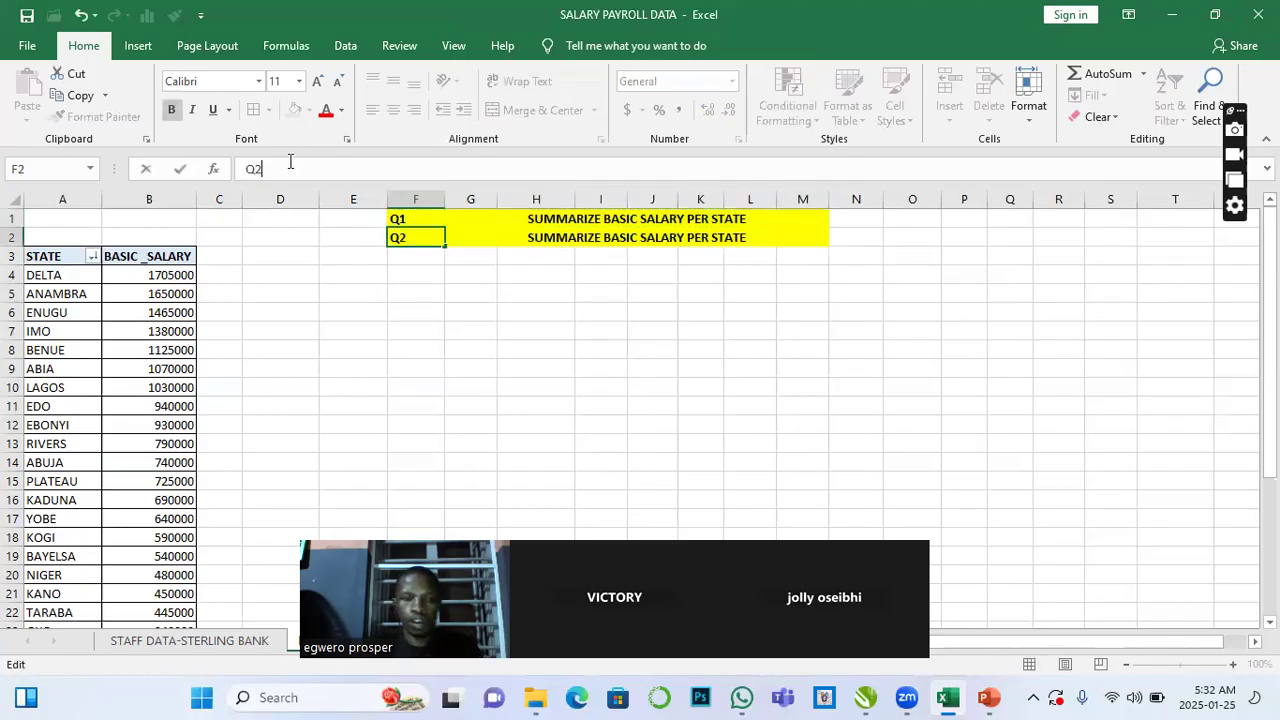
- Replace the Q2 heading text with ANALYZE TOTAL NO. OF EMP PER STATE
click(575, 240)
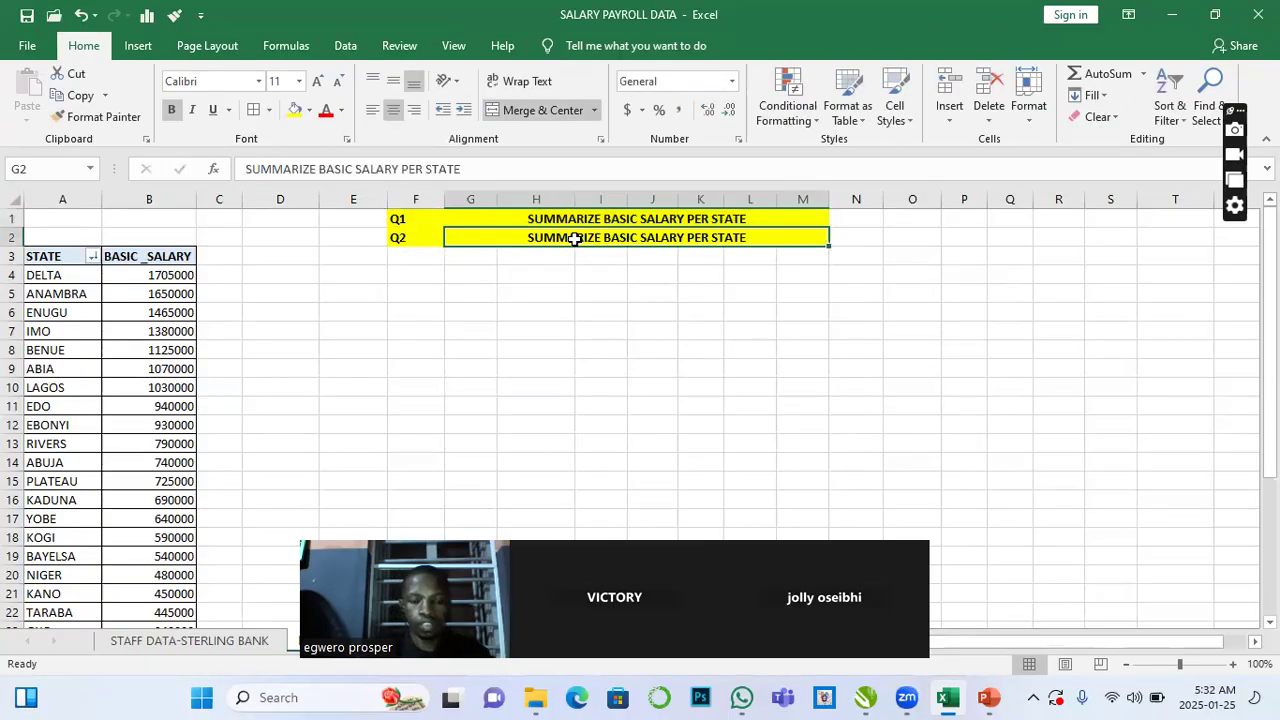
text(ANAL)
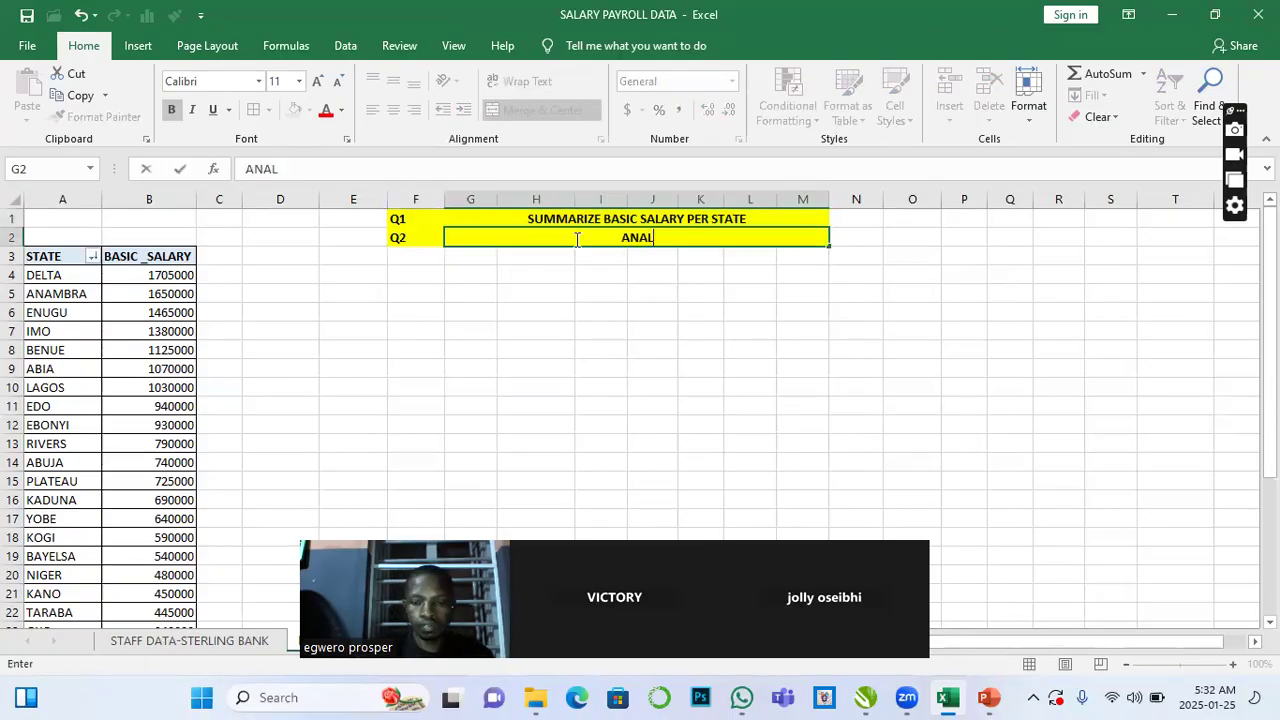
text(YZE)
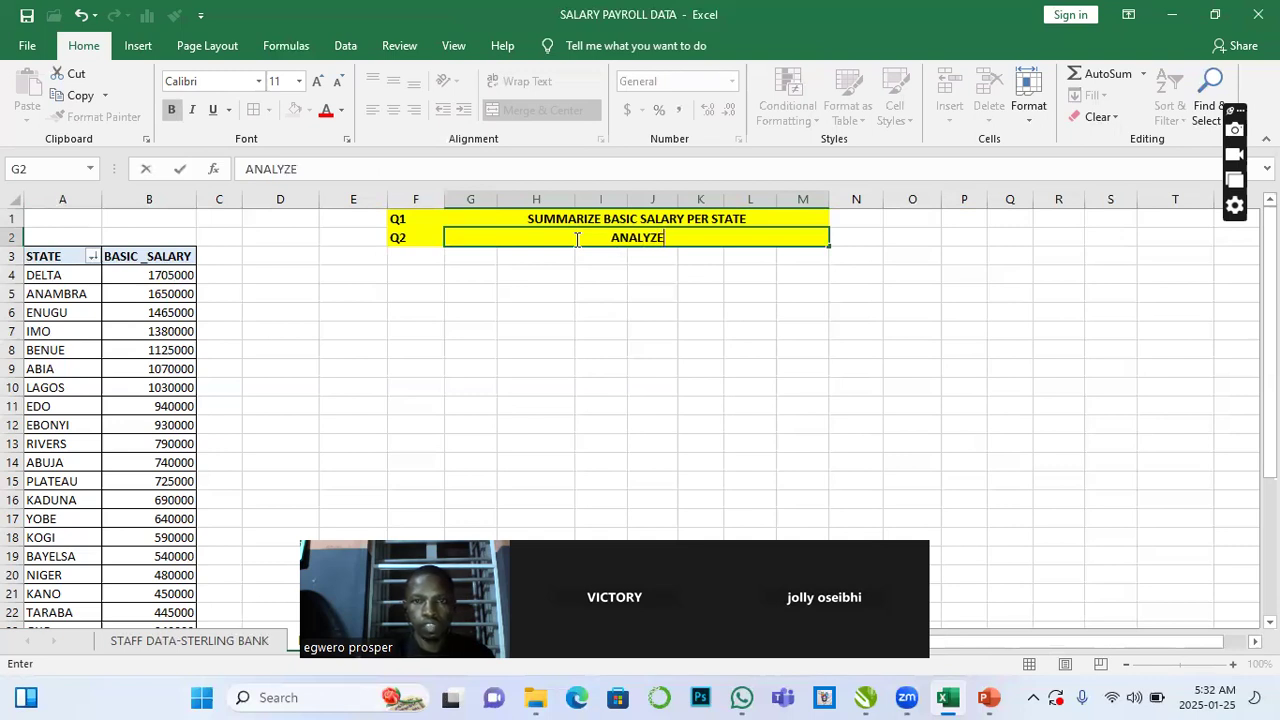
text( TOT)
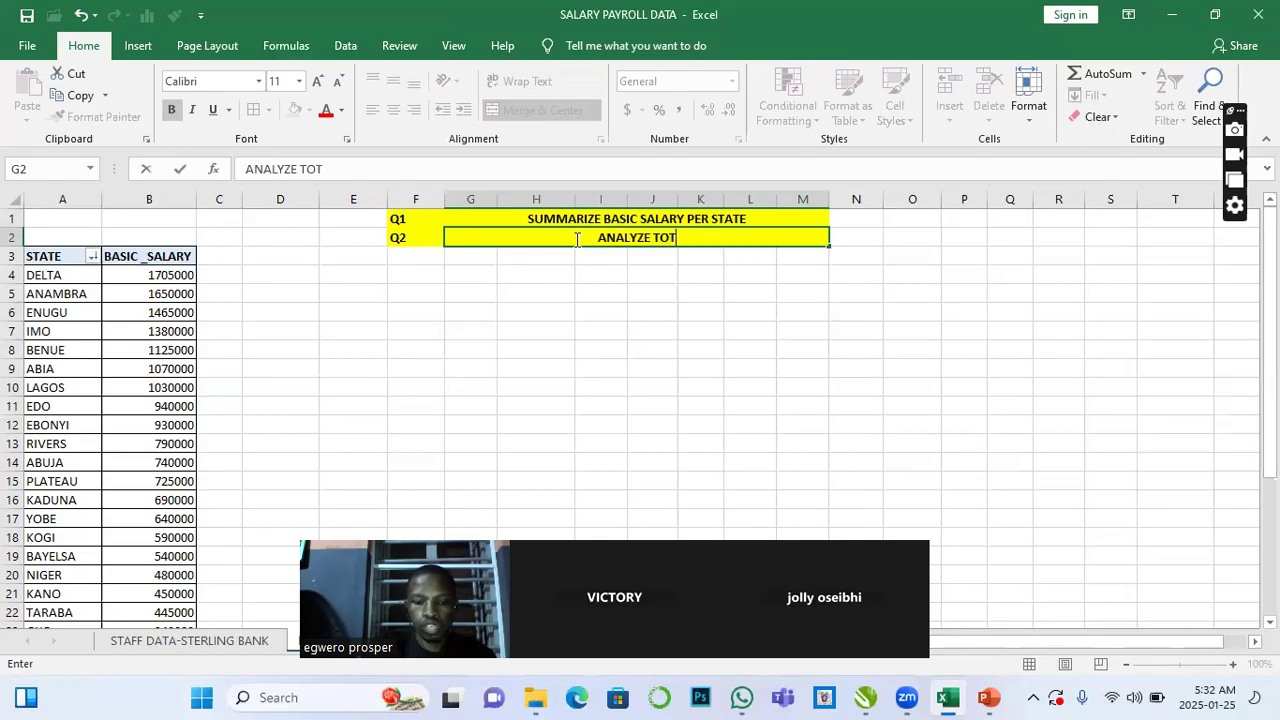
text(AL NO)
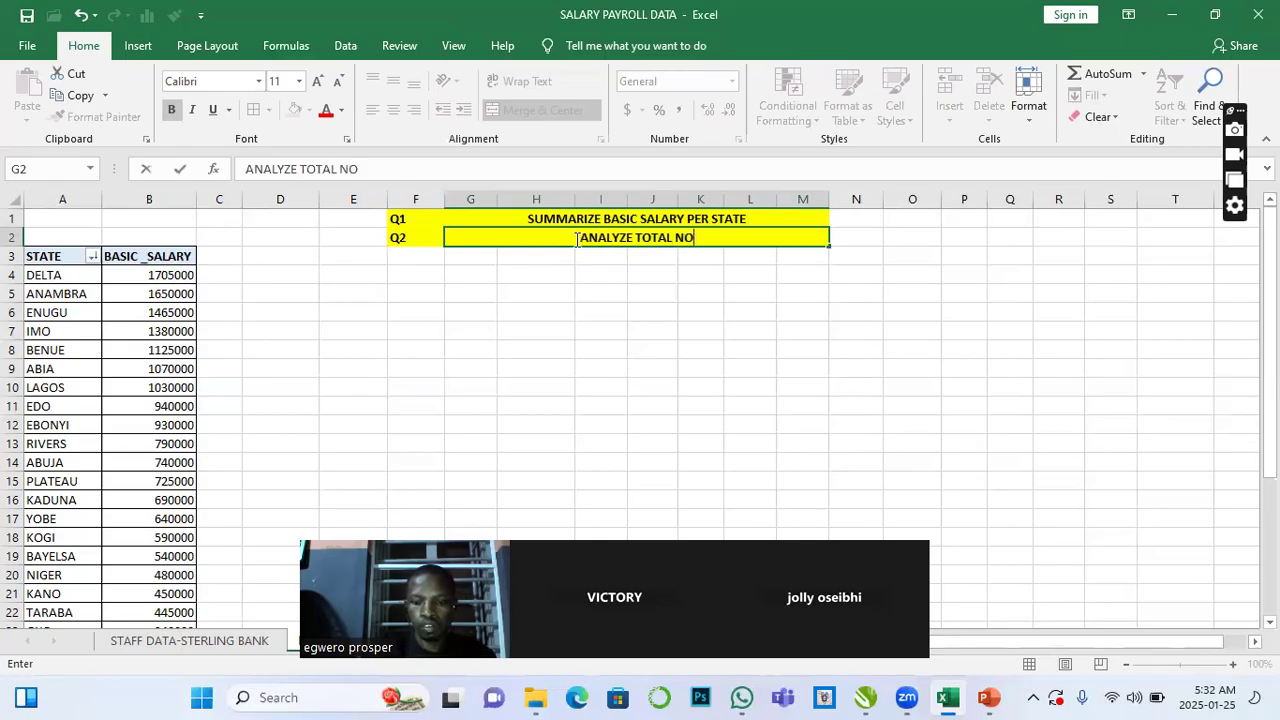
text(. OF )
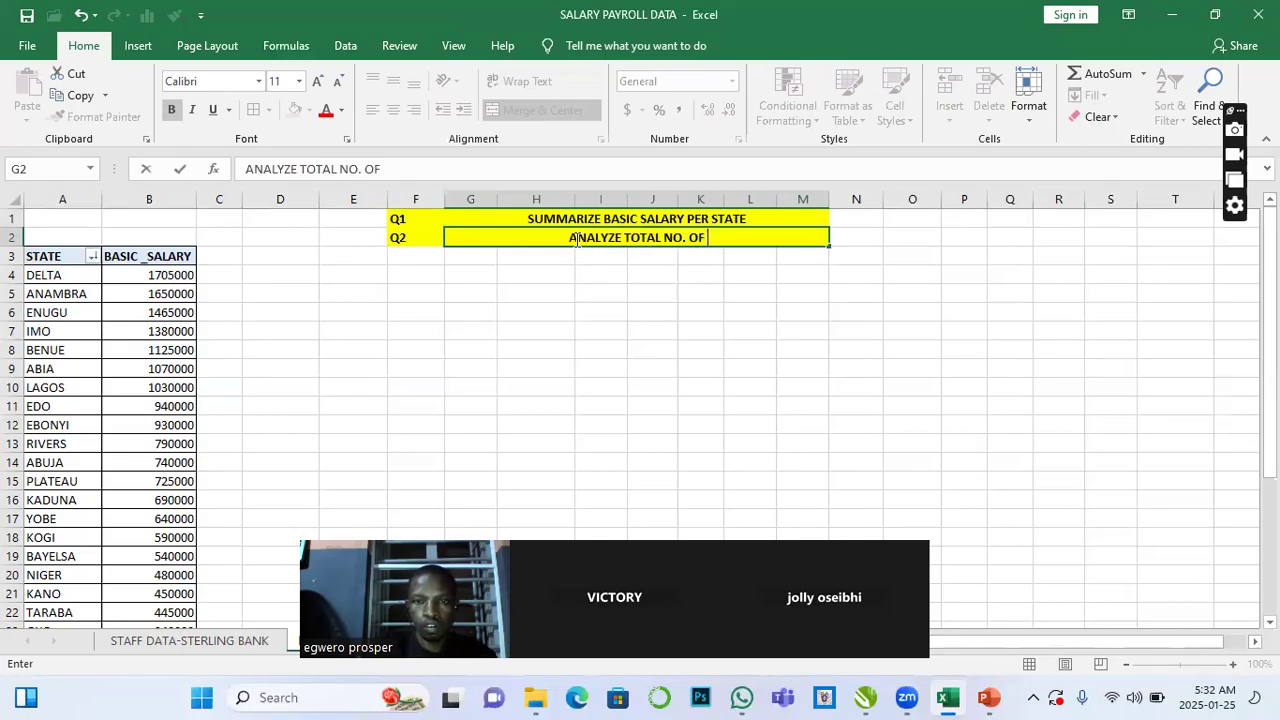
text(EM)
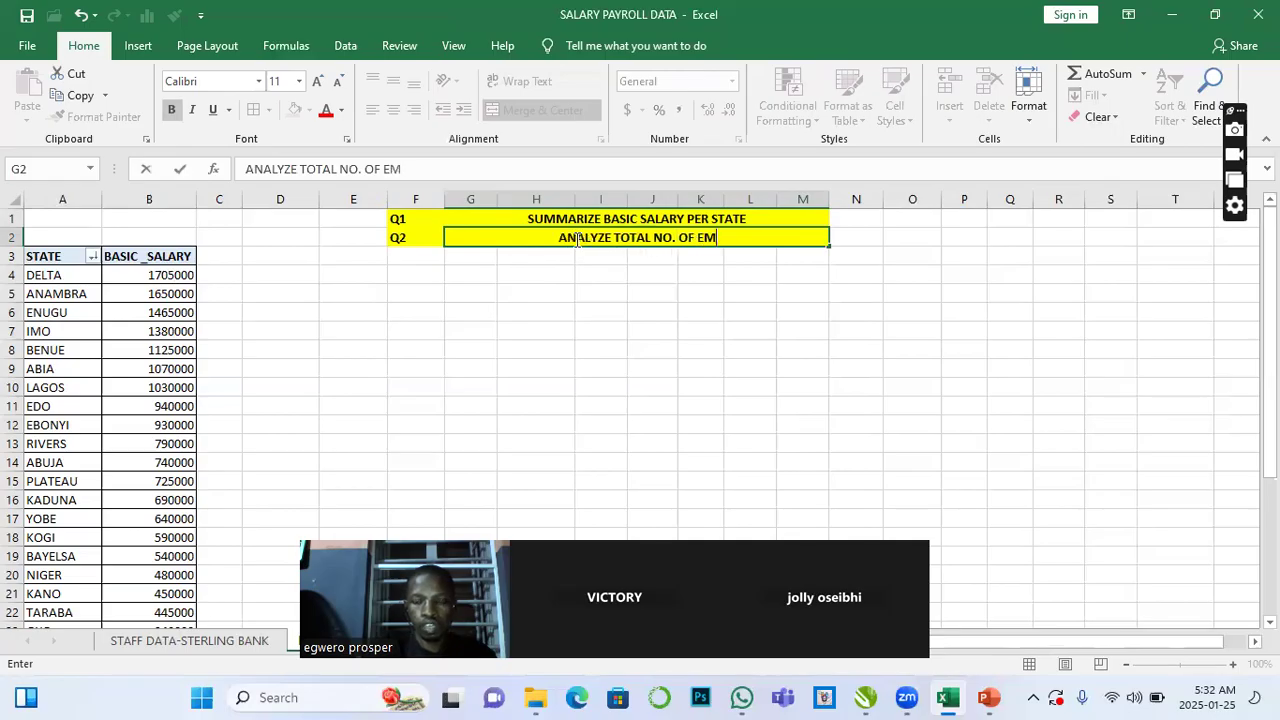
text(P P)
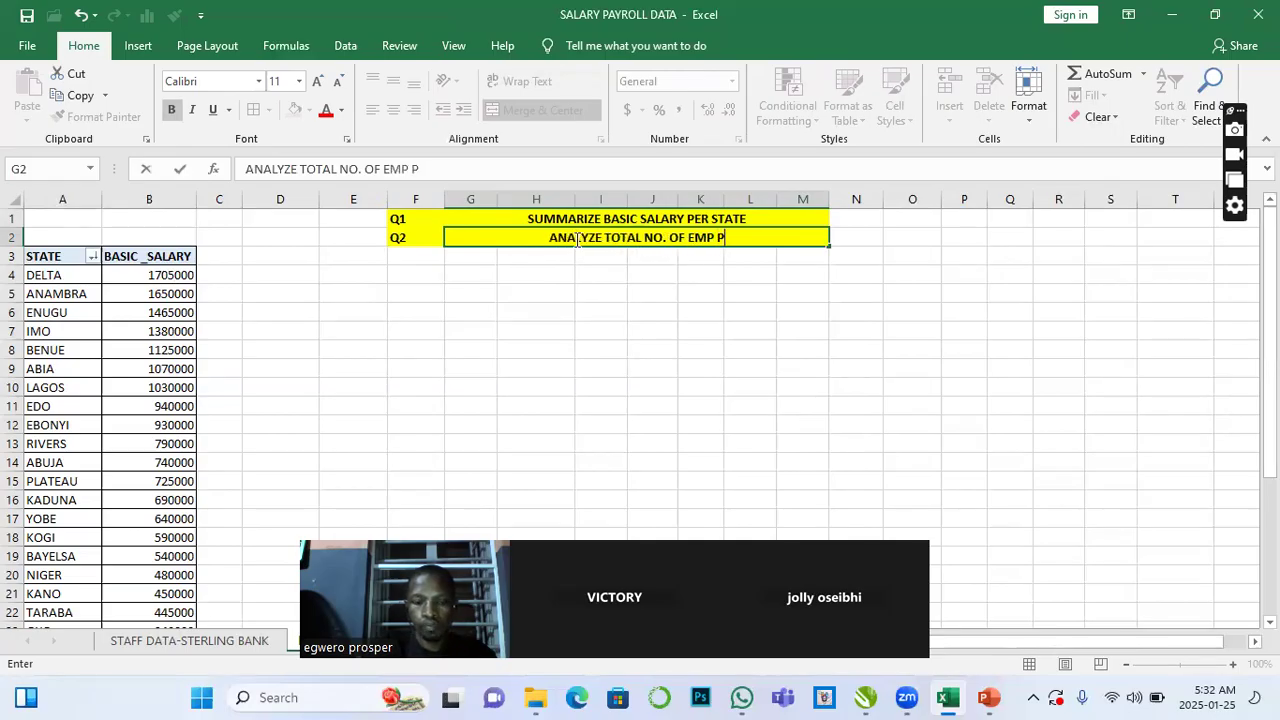
text(ER STATE)
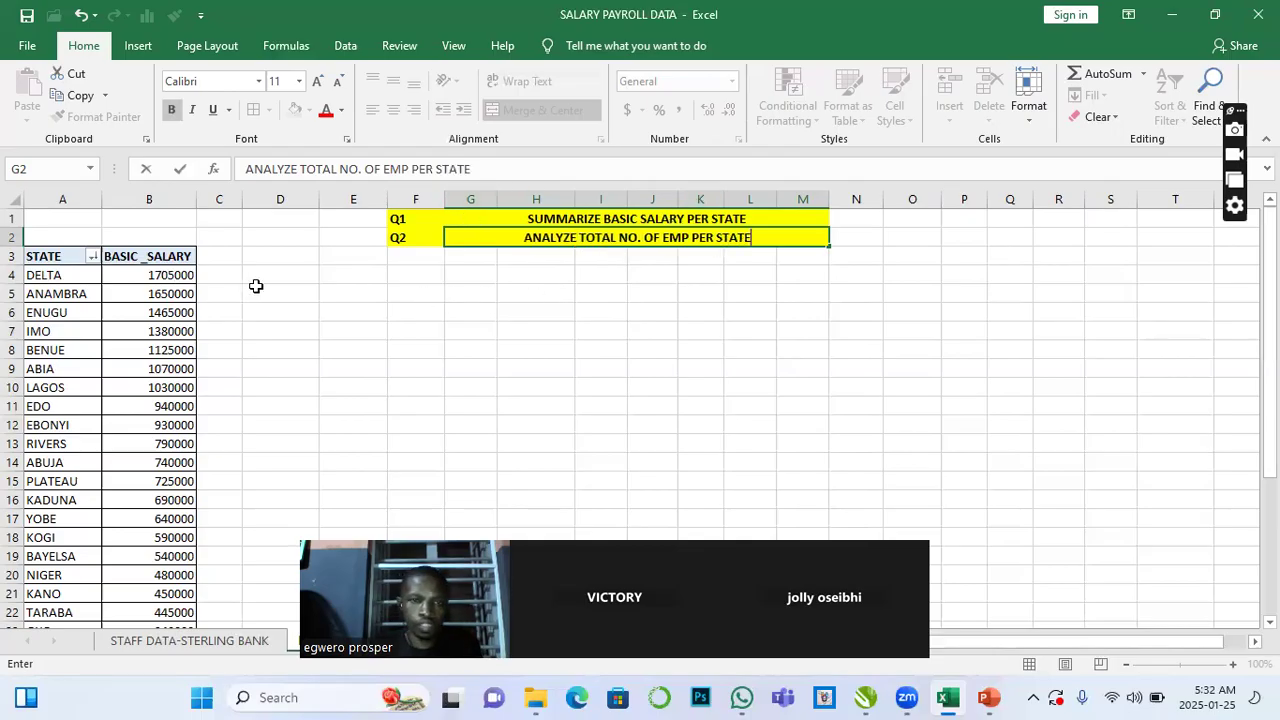
- Copy the whole basic-salary PivotTable and paste a duplicate starting at cell D3
click(167, 277)
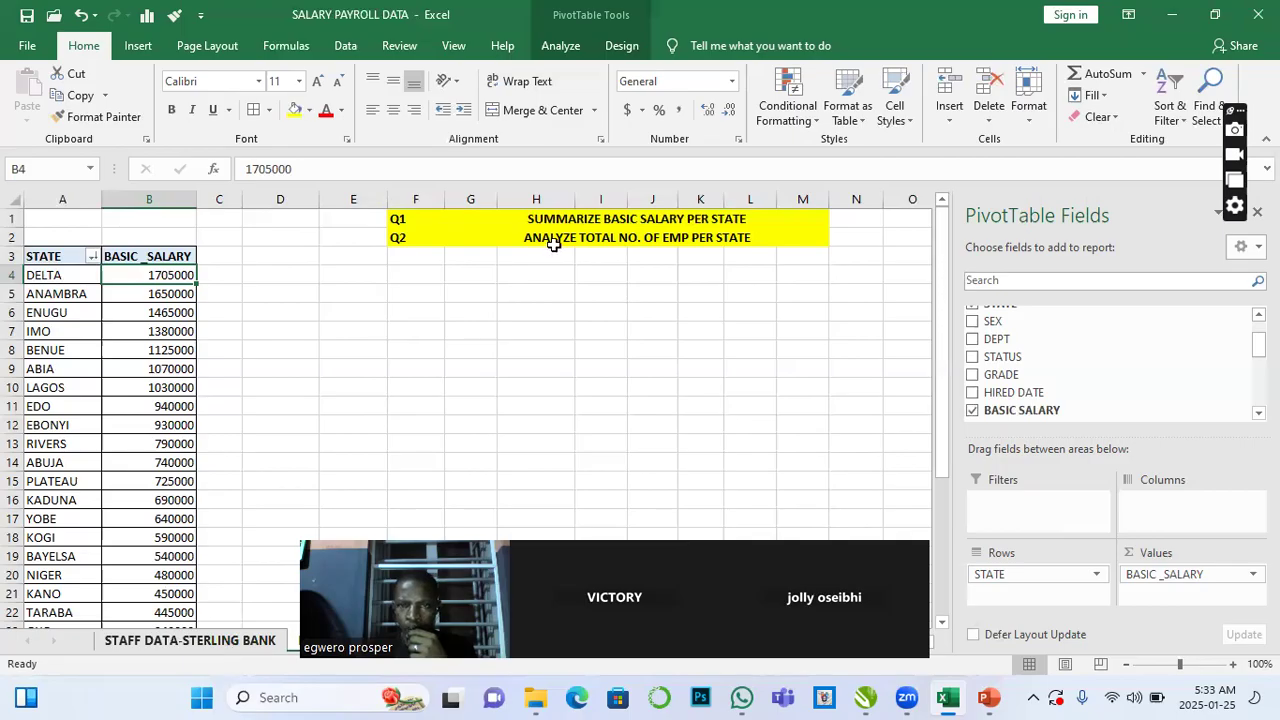
click(36, 254)
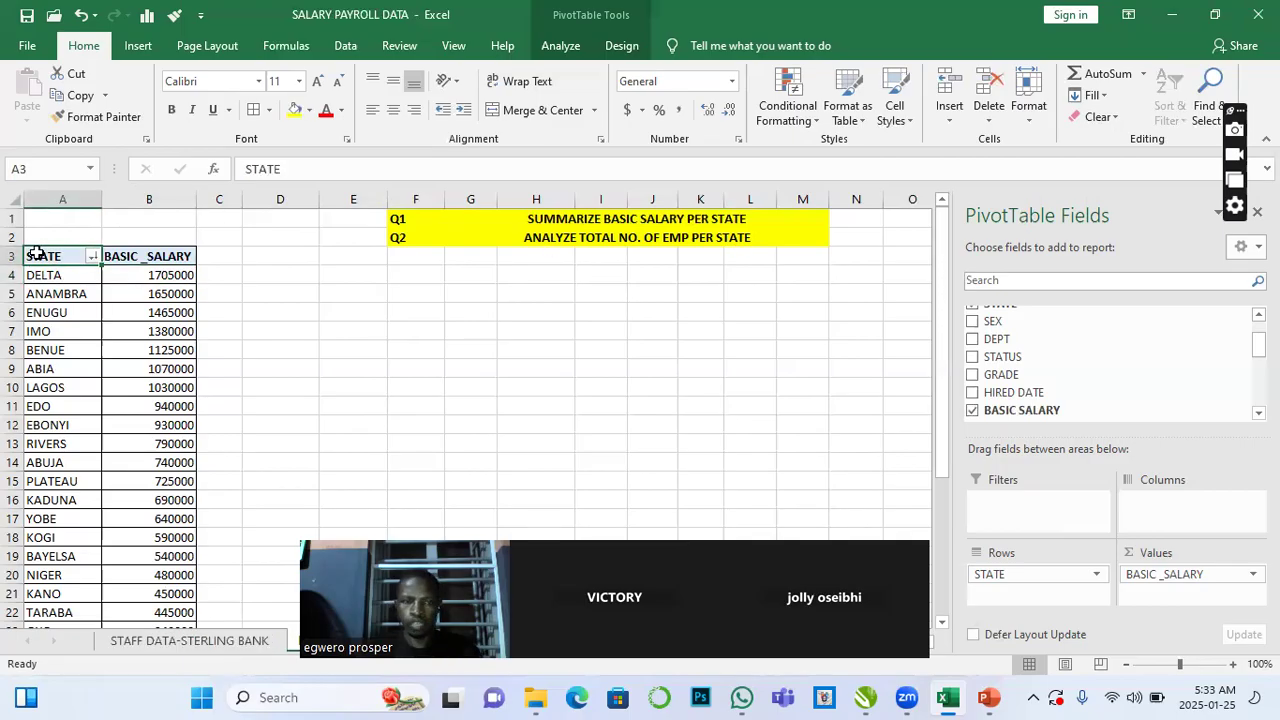
key(ctrl+shift+Right)
key(ctrl+shift+Down)
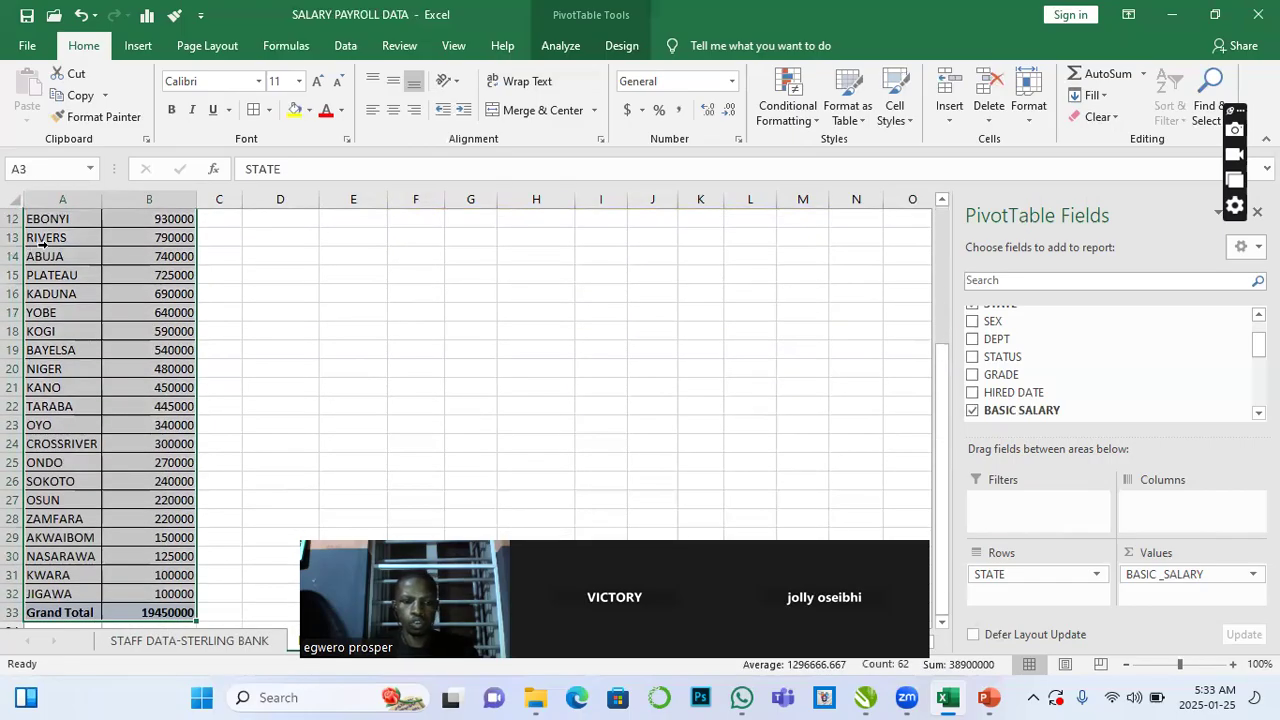
key(ctrl+c)
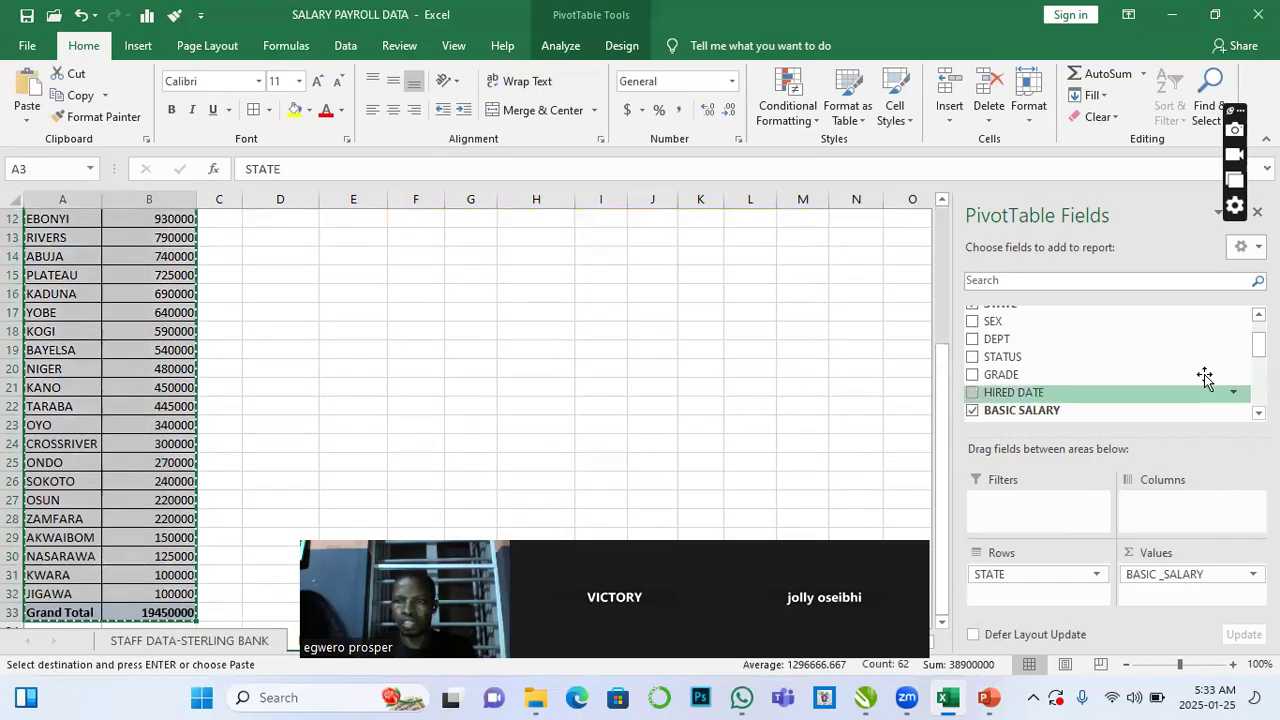
scroll(941, 416, up, 4)
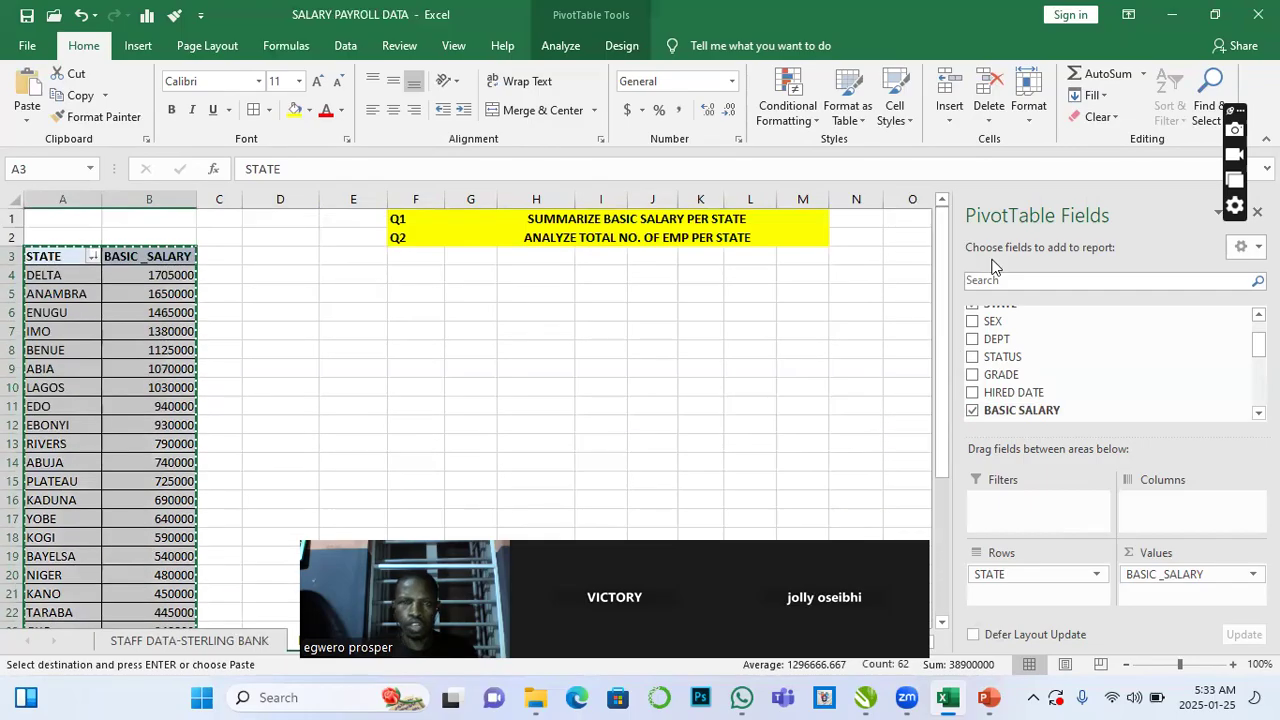
click(272, 259)
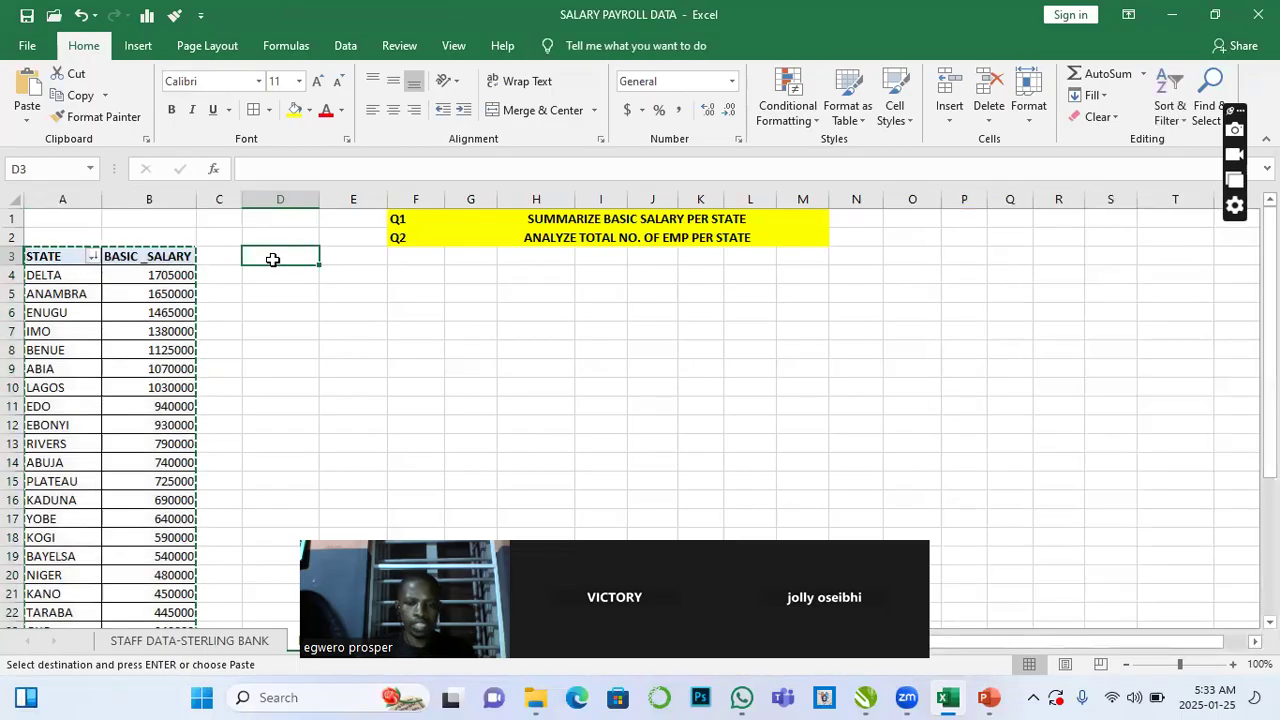
key(ctrl+v)
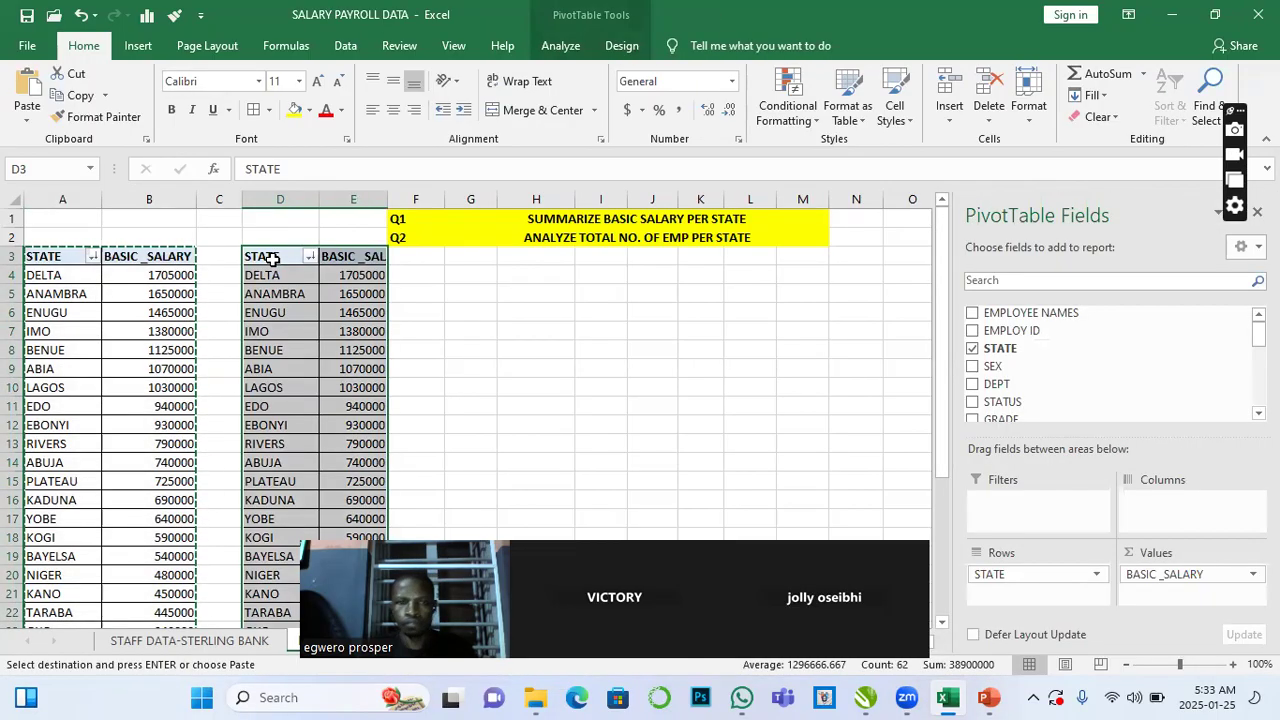
key(Escape)
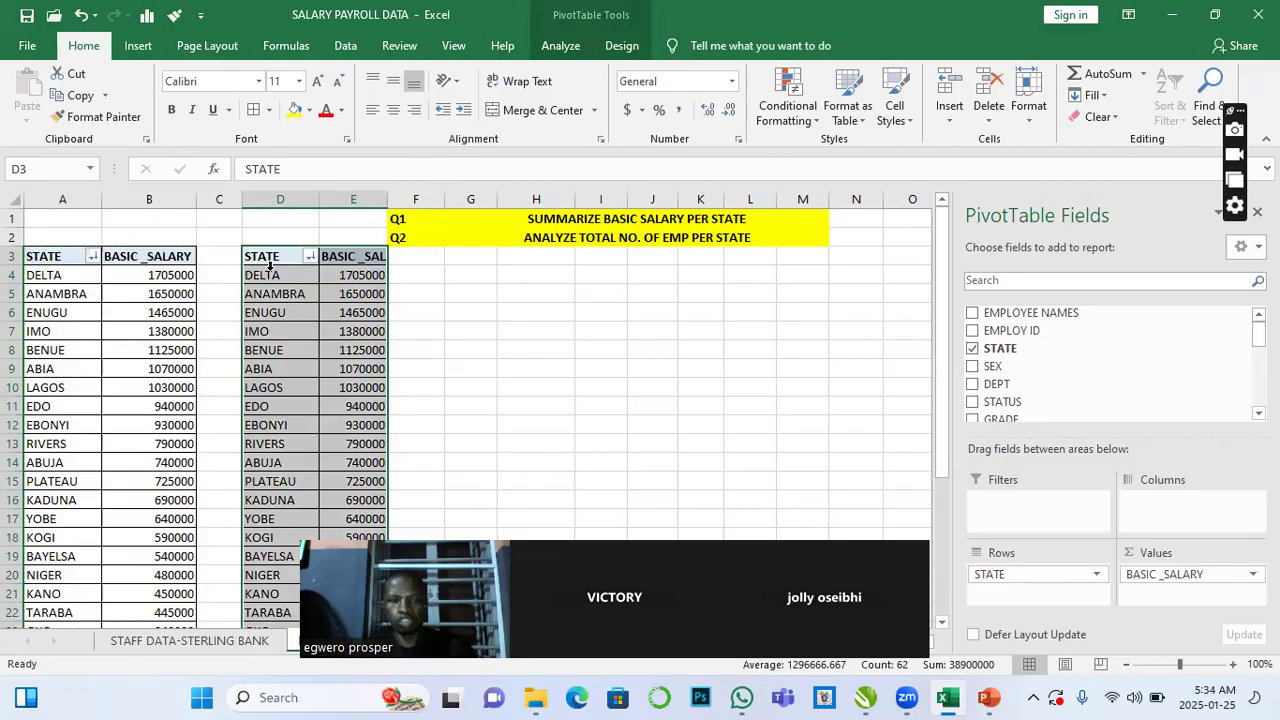
mouse_move(117, 317)
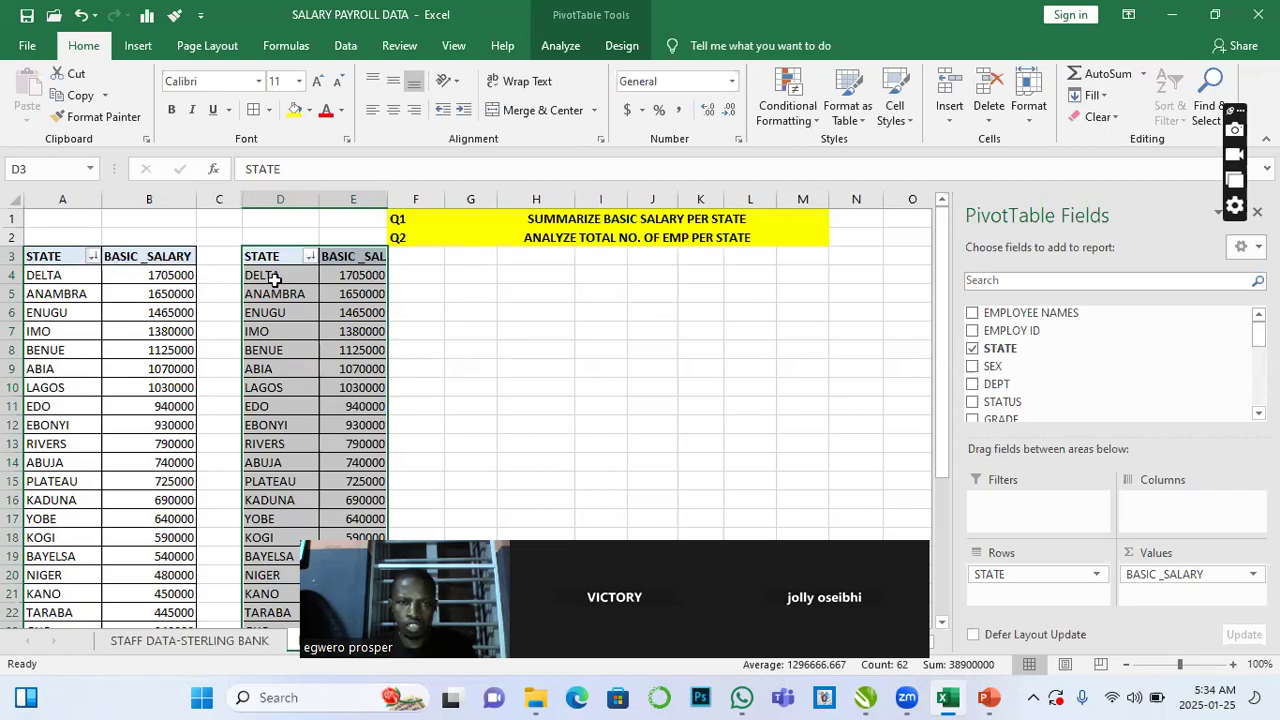
click(640, 245)
click(330, 308)
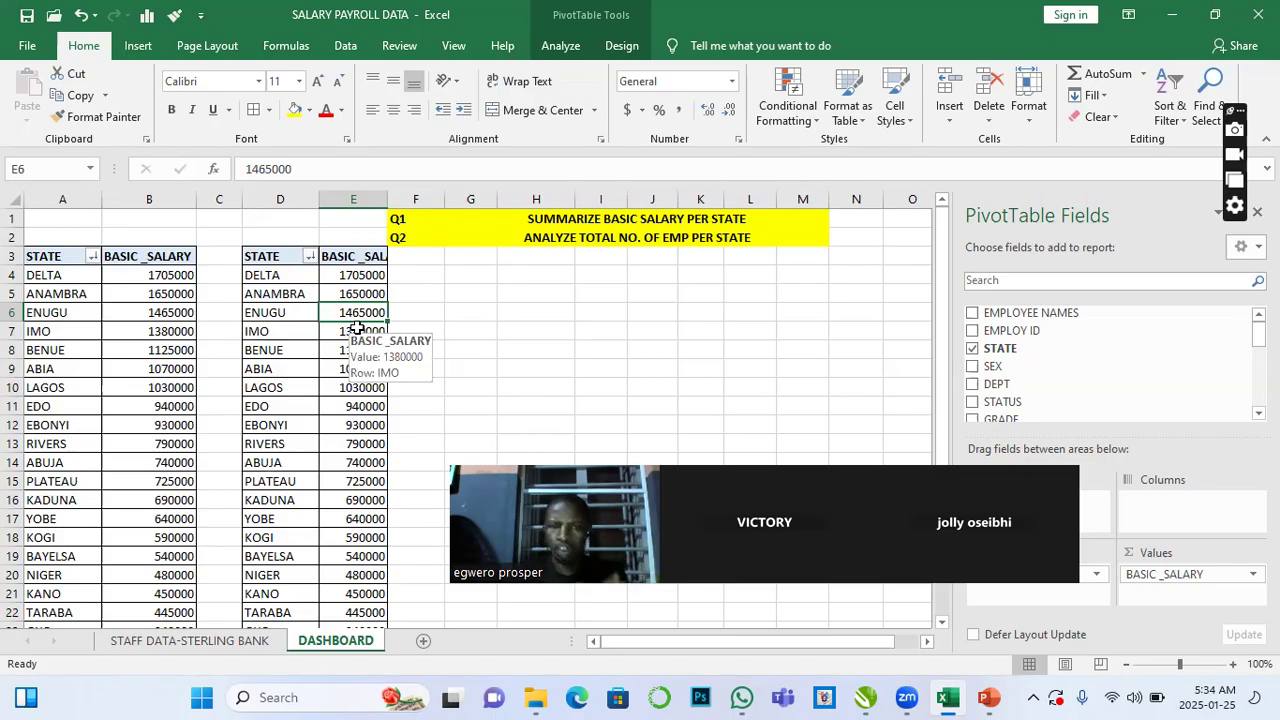
right_click(355, 293)
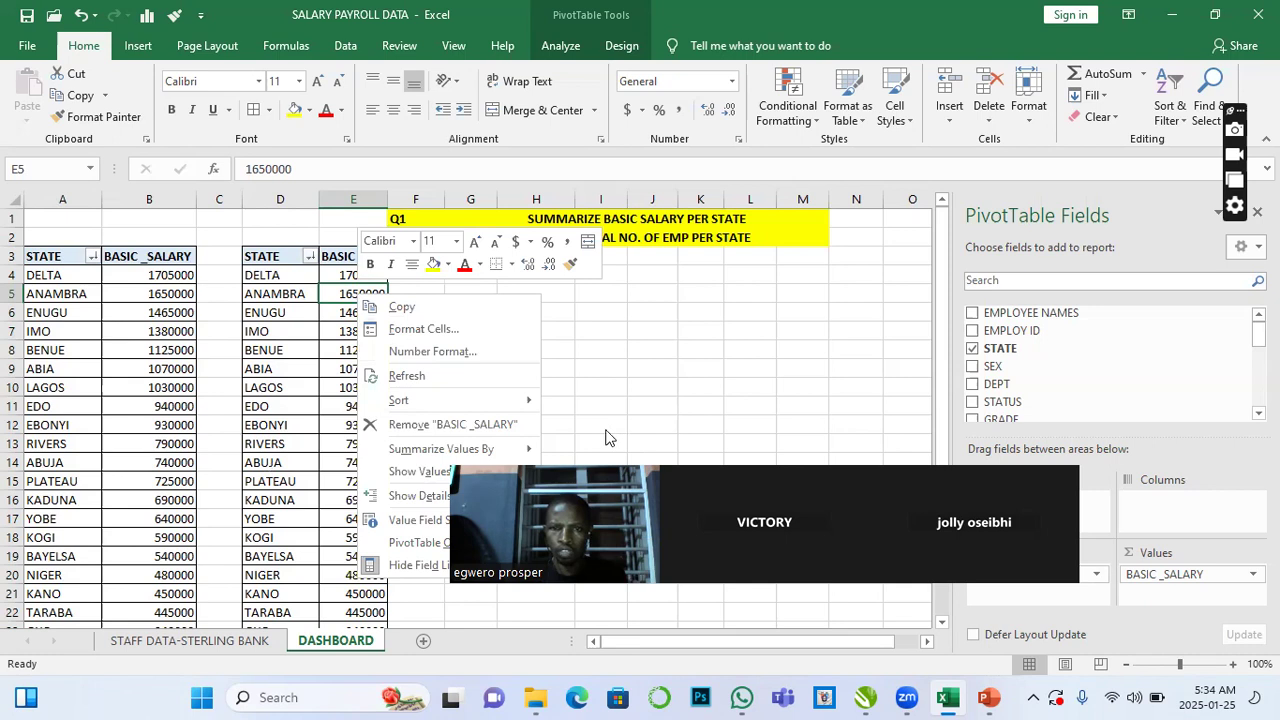
mouse_move(470, 400)
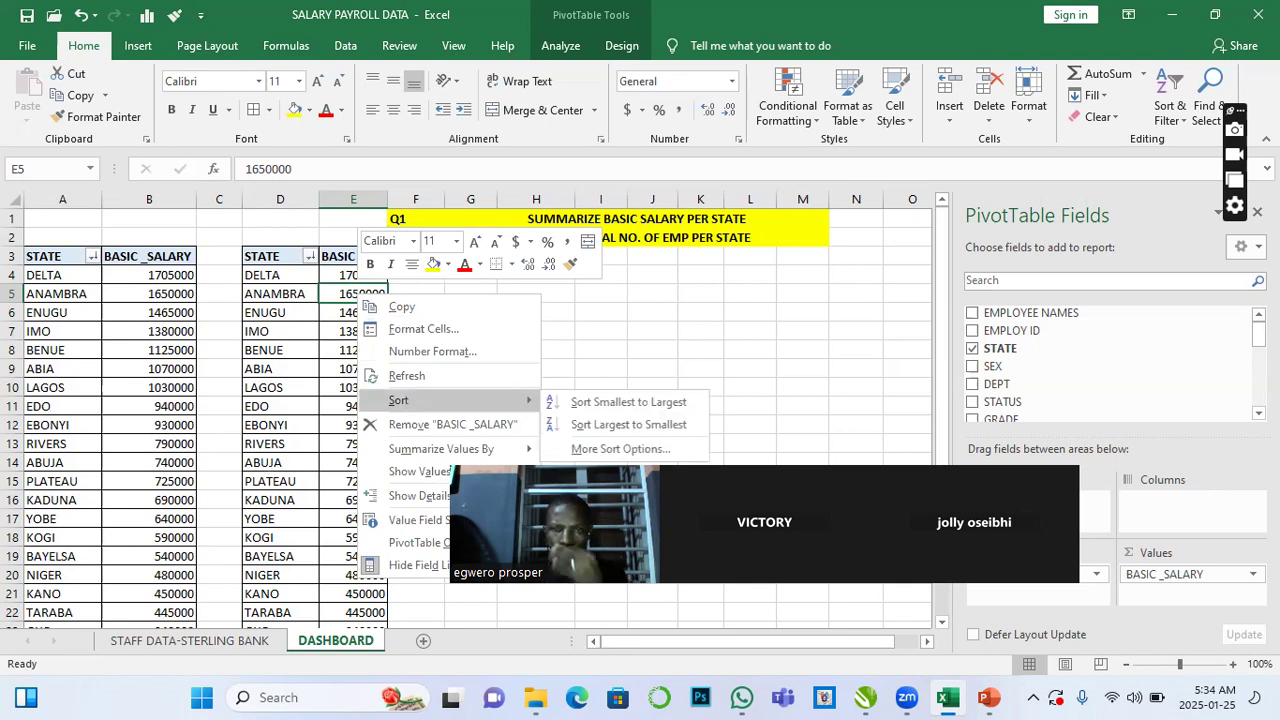
drag(680, 510, 860, 495)
- Summarize the duplicate PivotTable's BASIC _SALARY values by Count instead of Sum
click(357, 312)
right_click(357, 312)
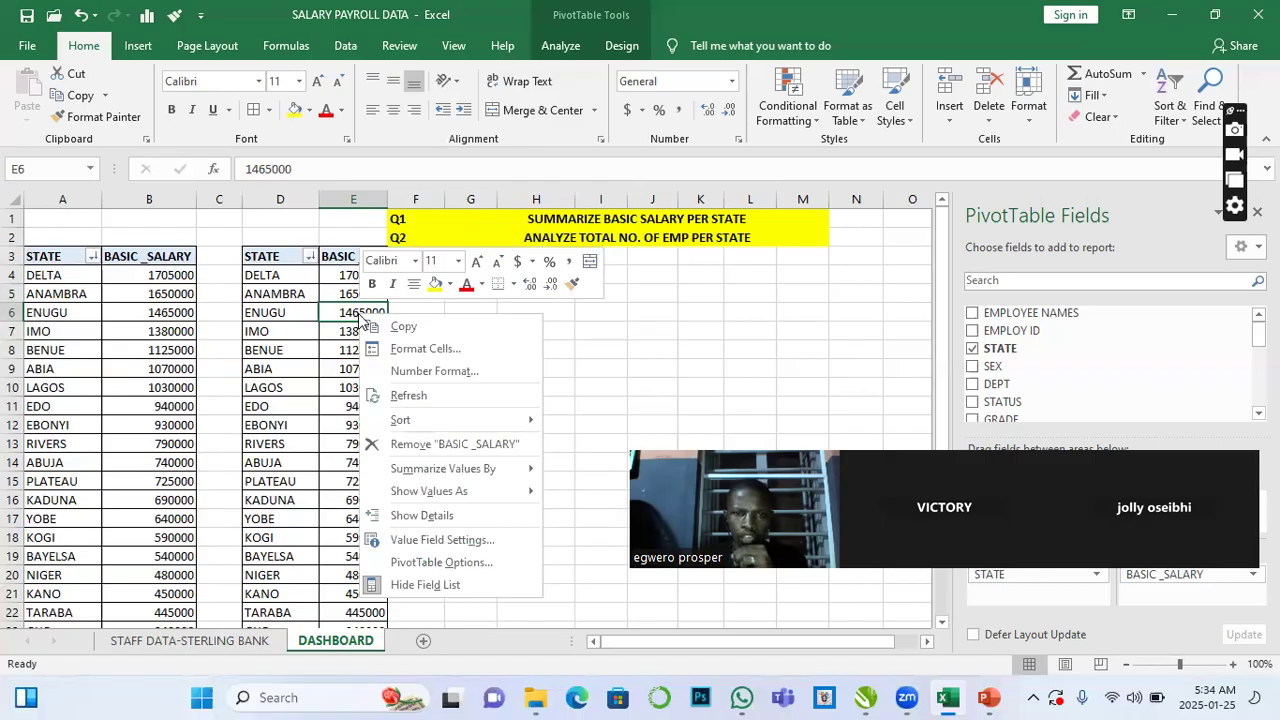
mouse_move(443, 474)
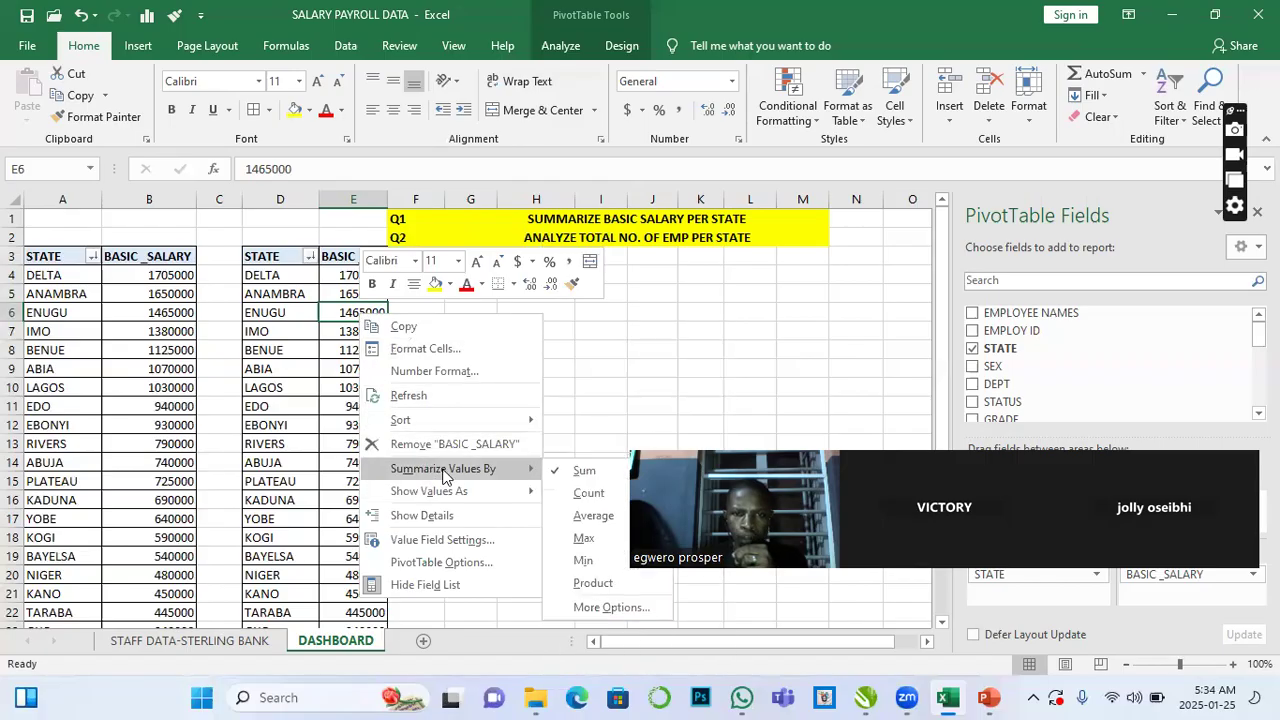
click(589, 493)
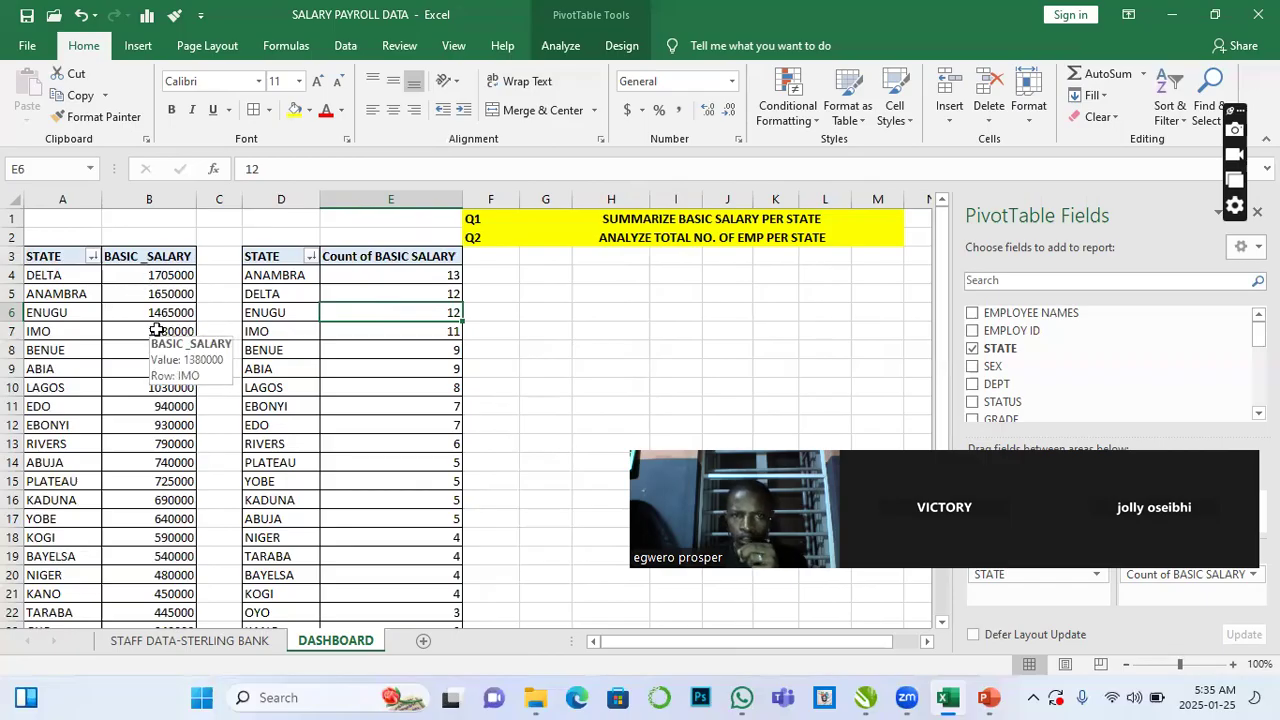
- Sort the duplicate PivotTable's count values from largest to smallest
right_click(444, 311)
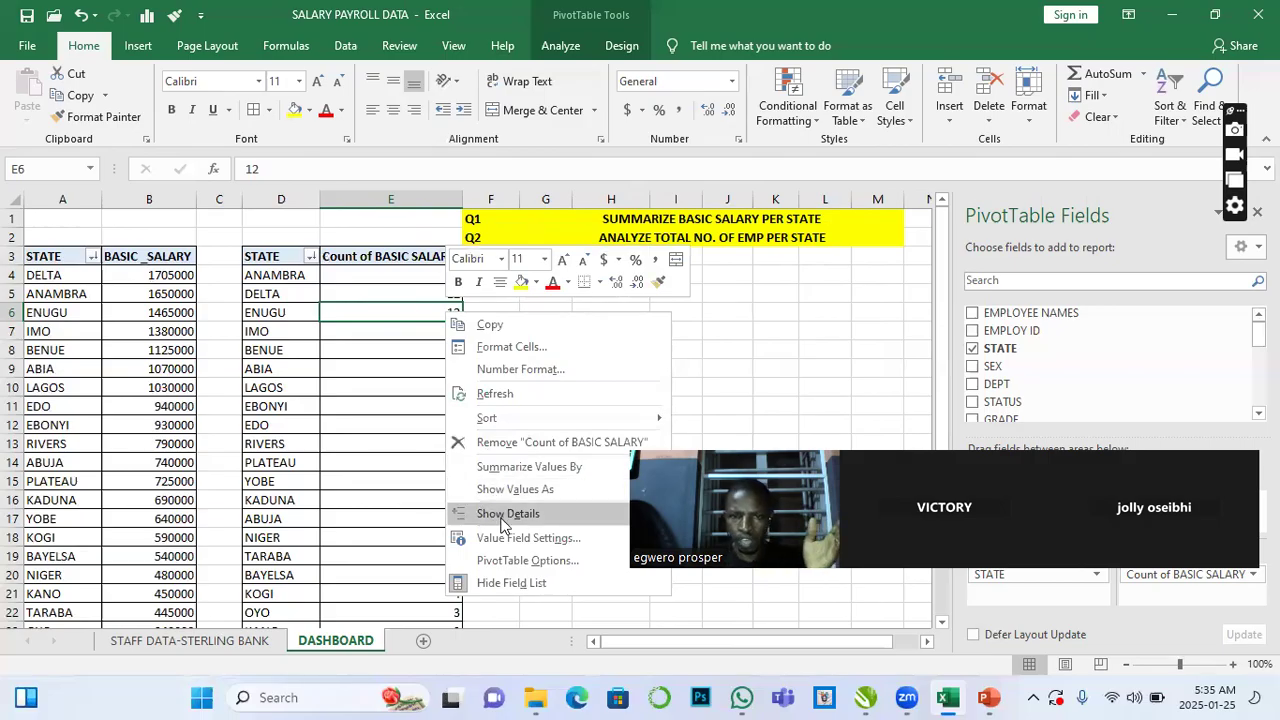
mouse_move(497, 430)
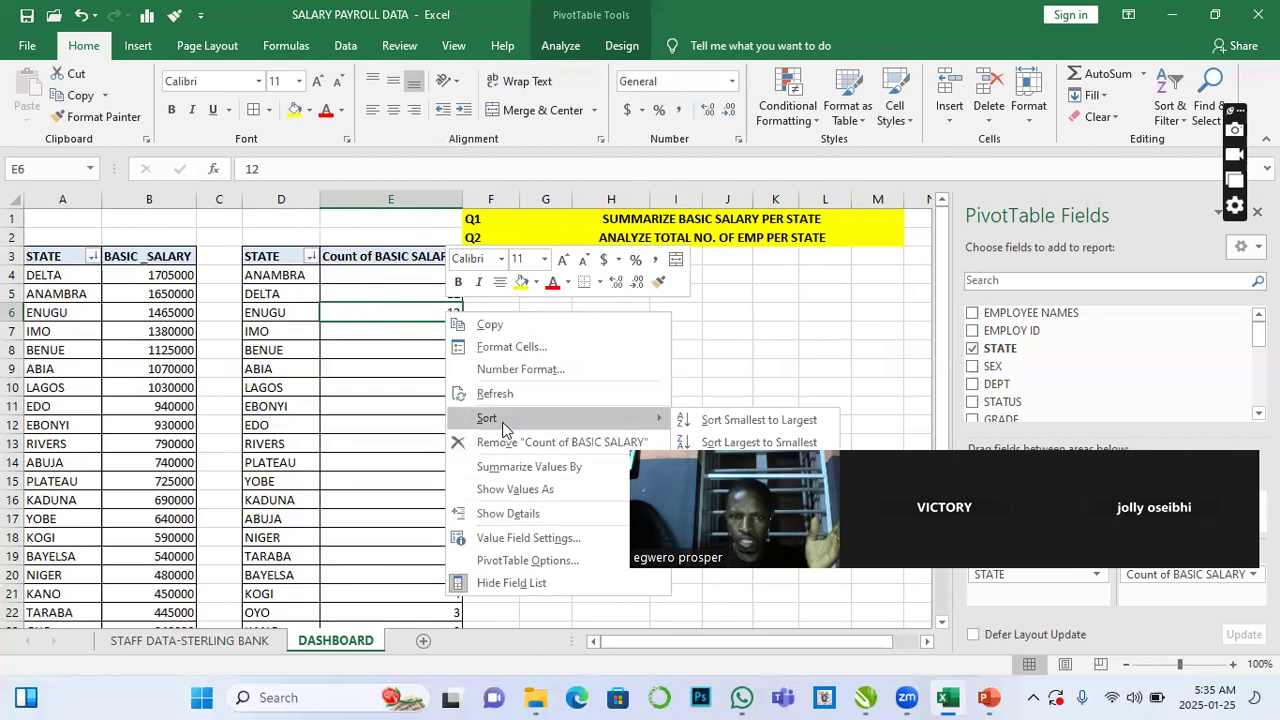
click(743, 442)
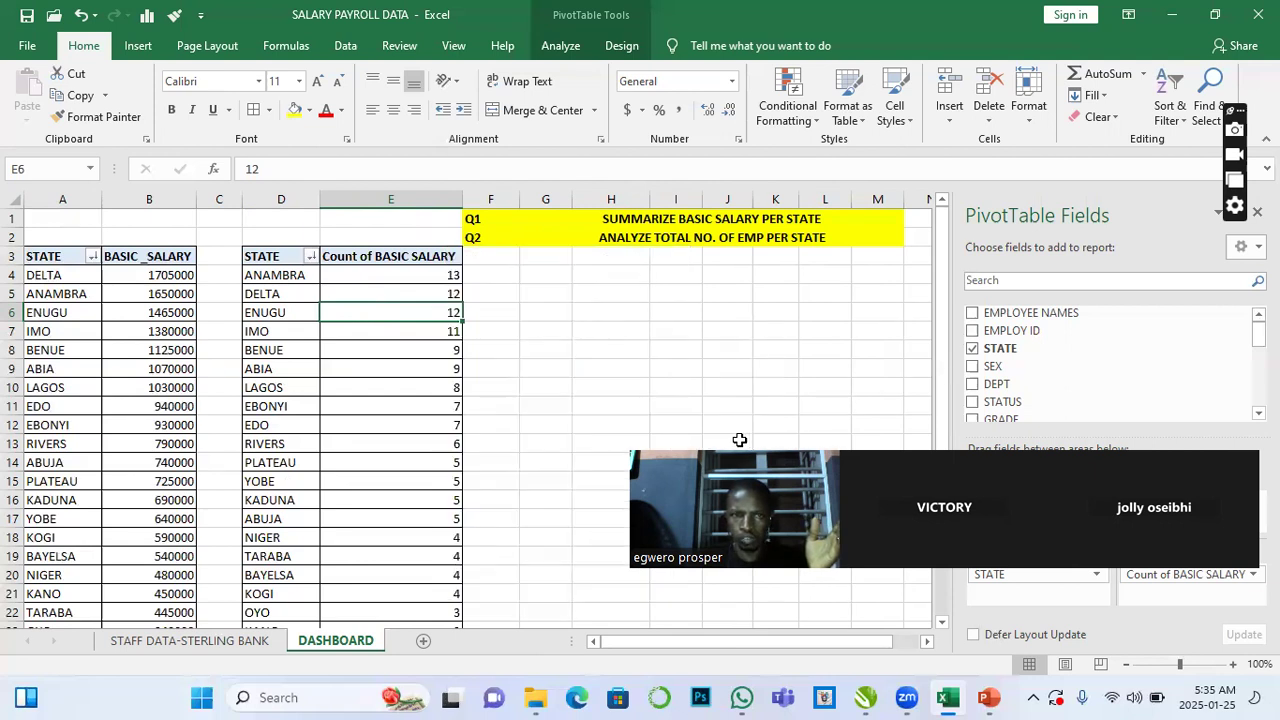
click(438, 386)
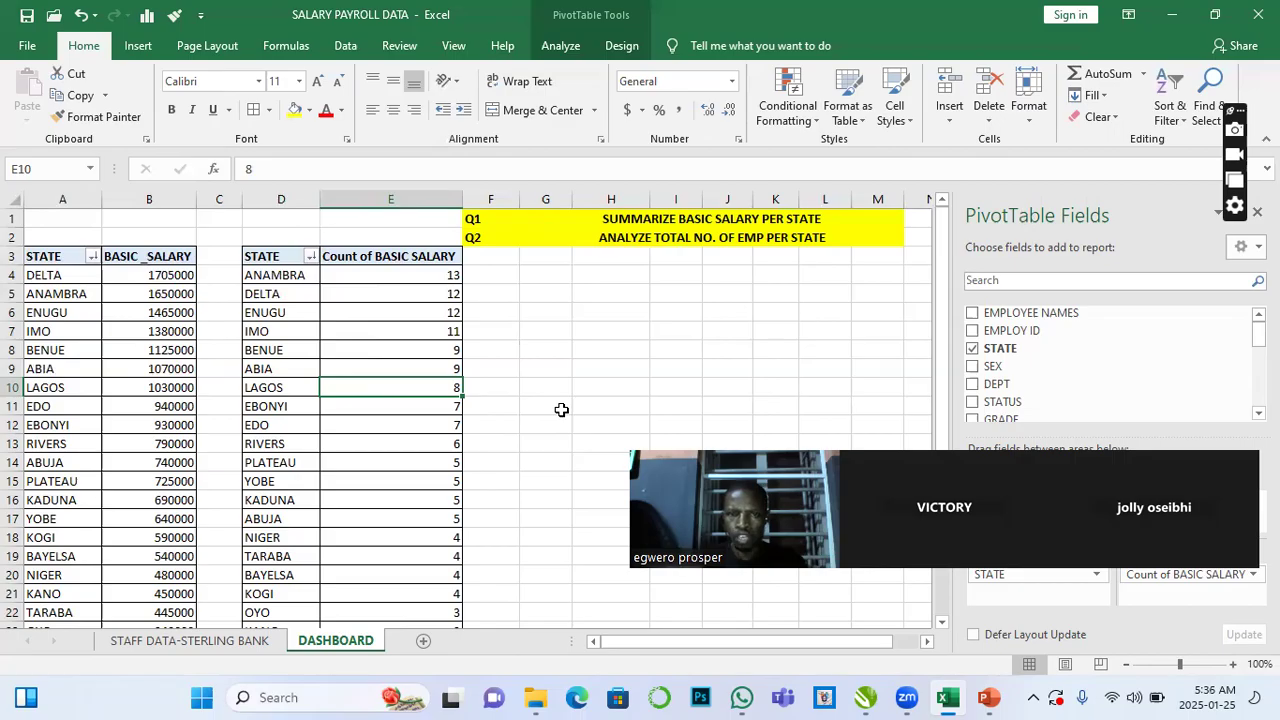
- Scroll through the sorted count-per-state PivotTable to review its rows and grand total
drag(443, 298, 444, 311)
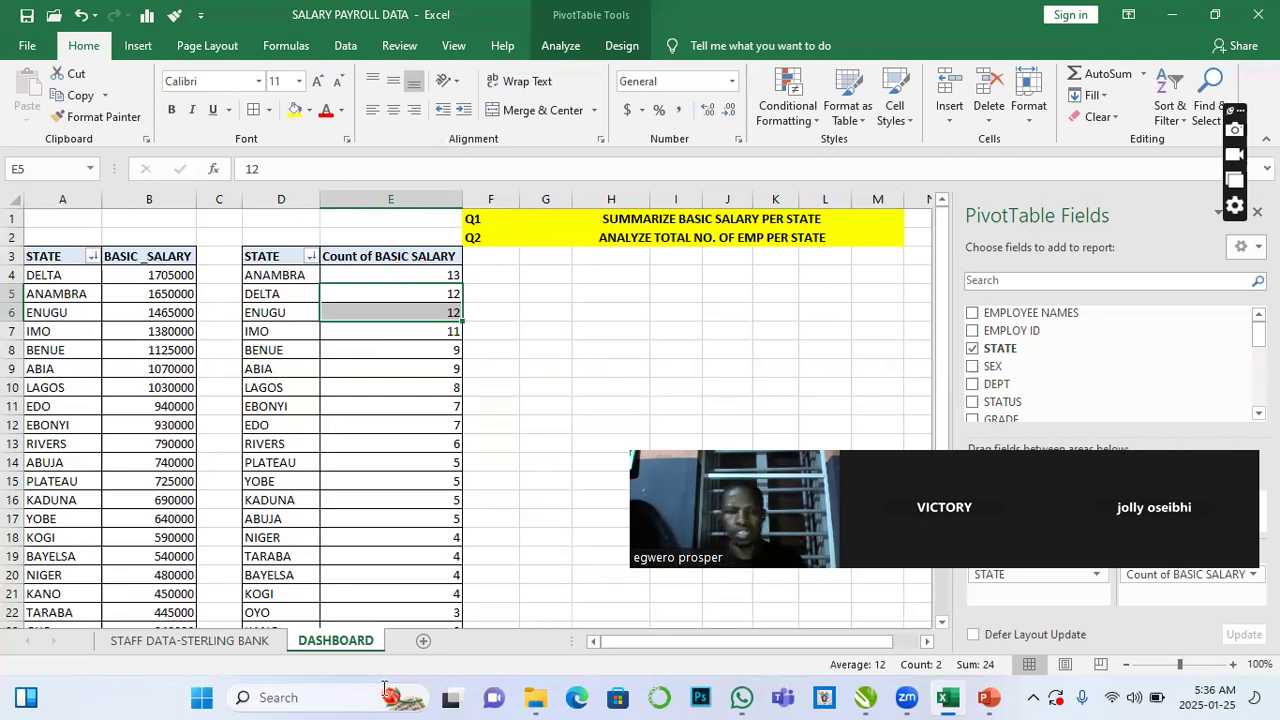
scroll(385, 690, down, 4)
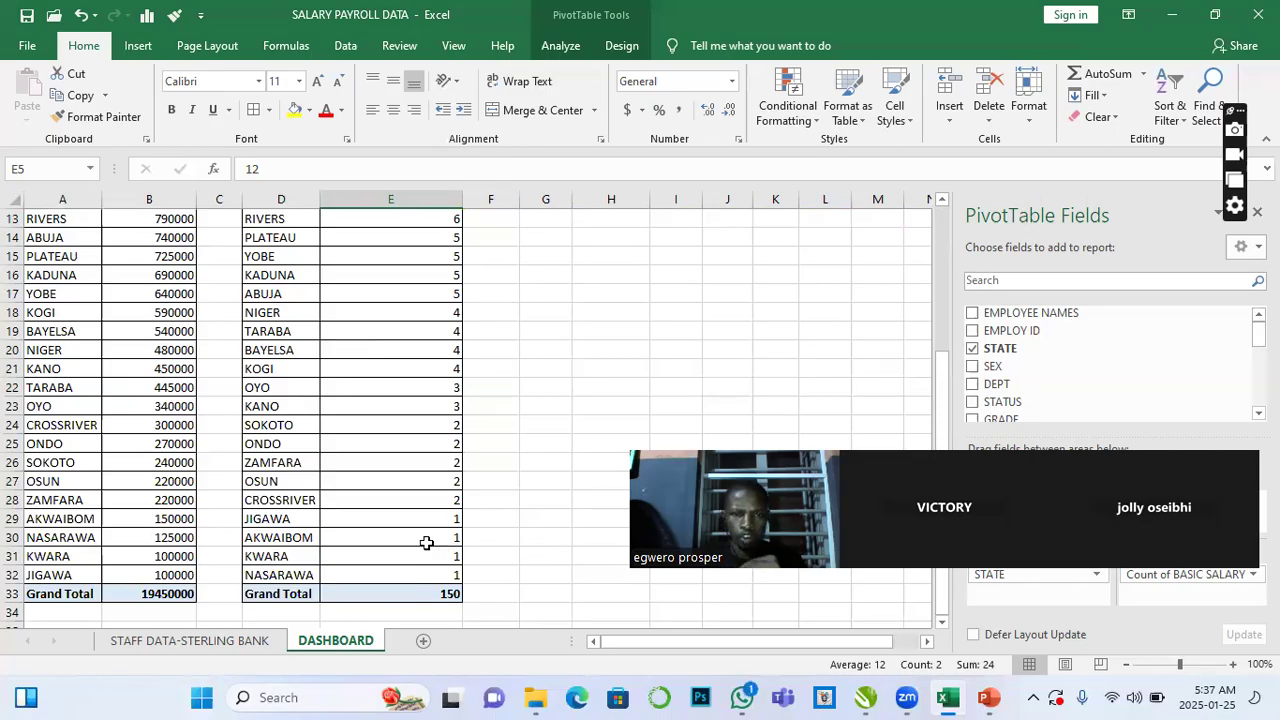
mouse_move(407, 525)
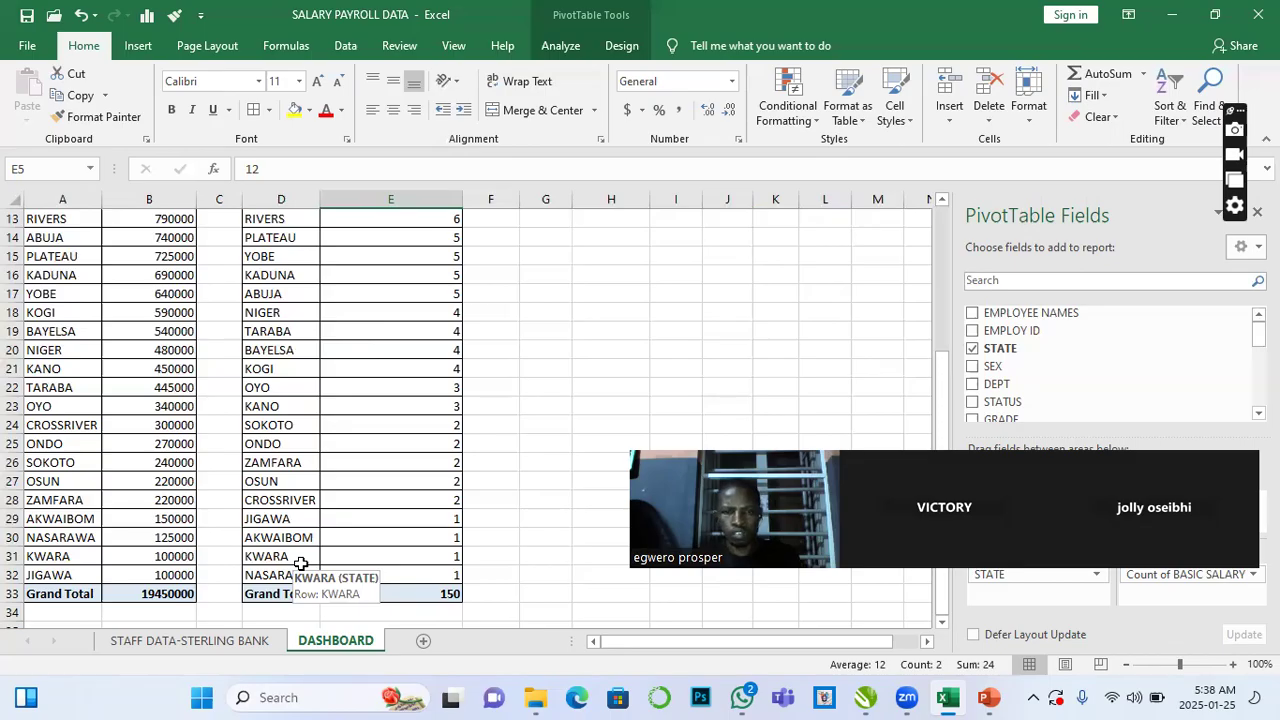
scroll(330, 530, up, 4)
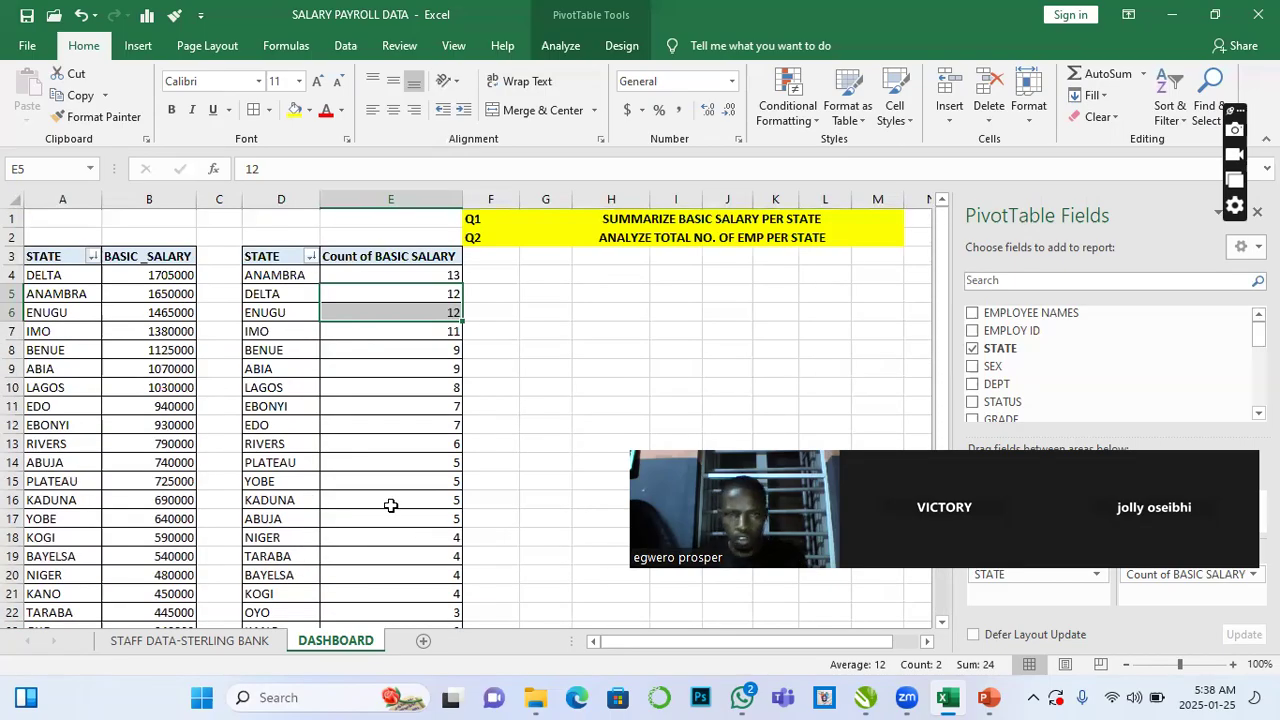
scroll(390, 505, down, 1)
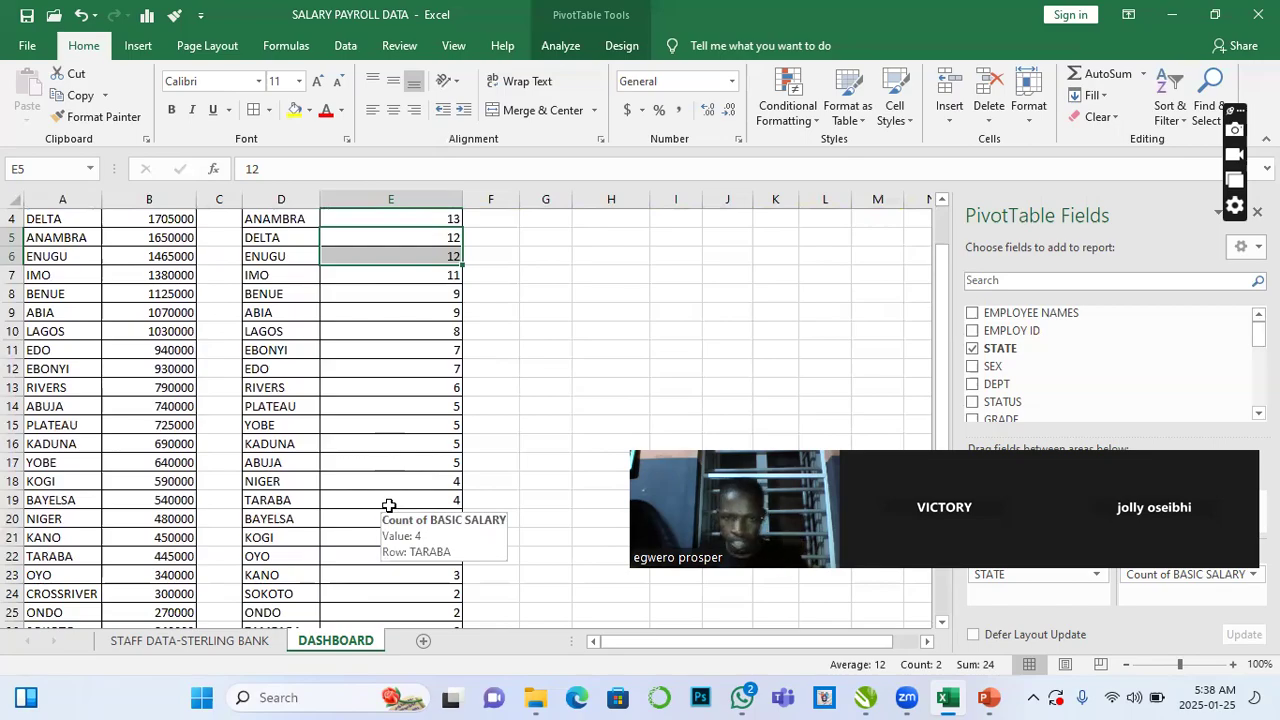
scroll(378, 507, up, 1)
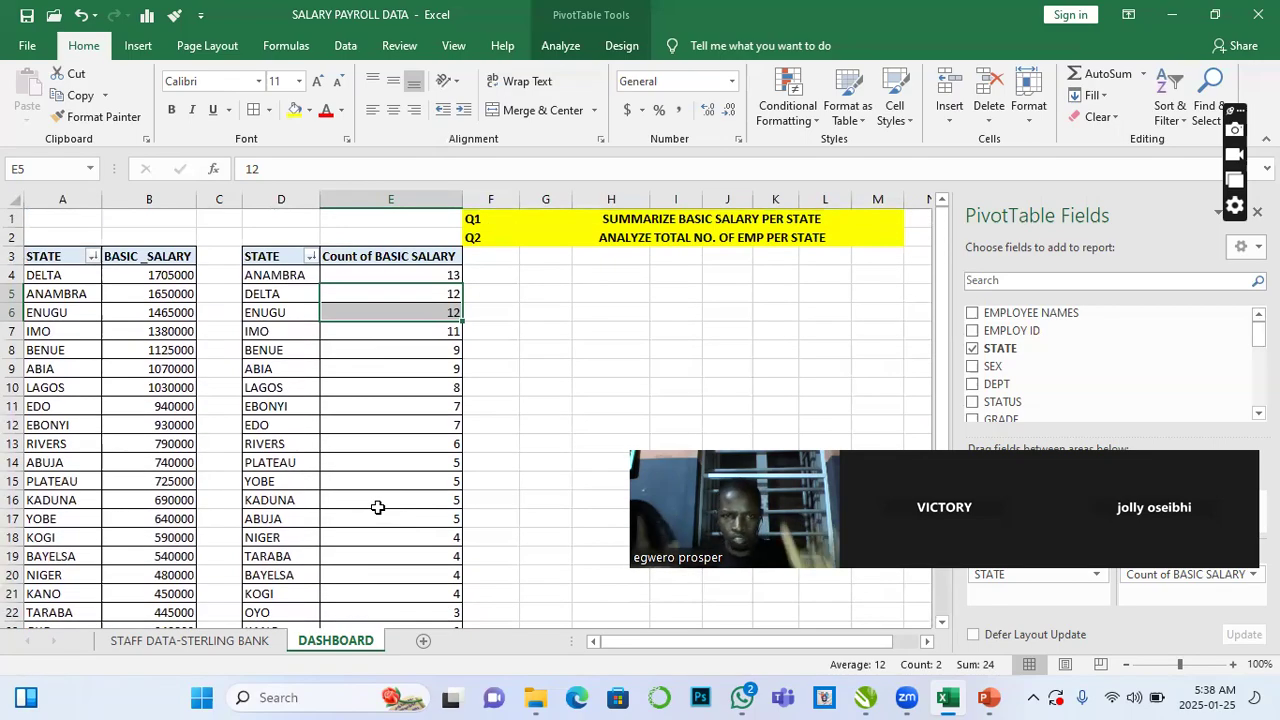
mouse_move(413, 526)
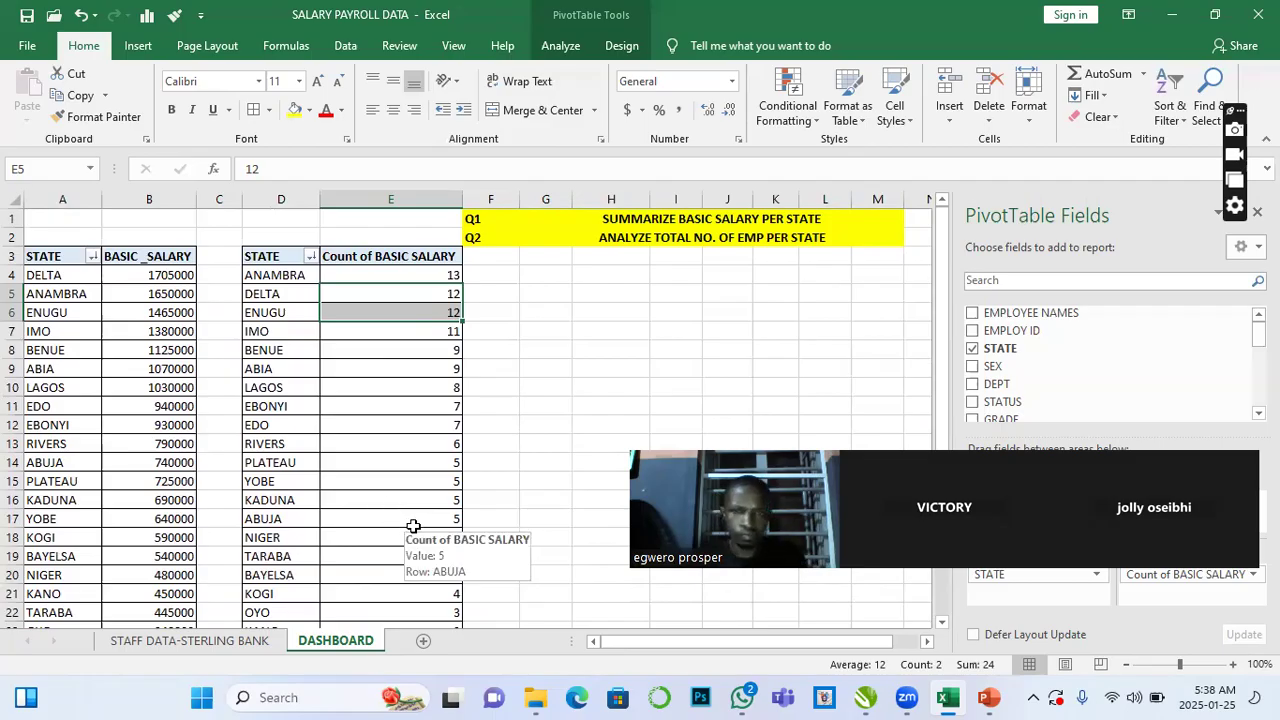
scroll(413, 526, down, 1)
scroll(413, 526, down, 1)
scroll(413, 526, up, 2)
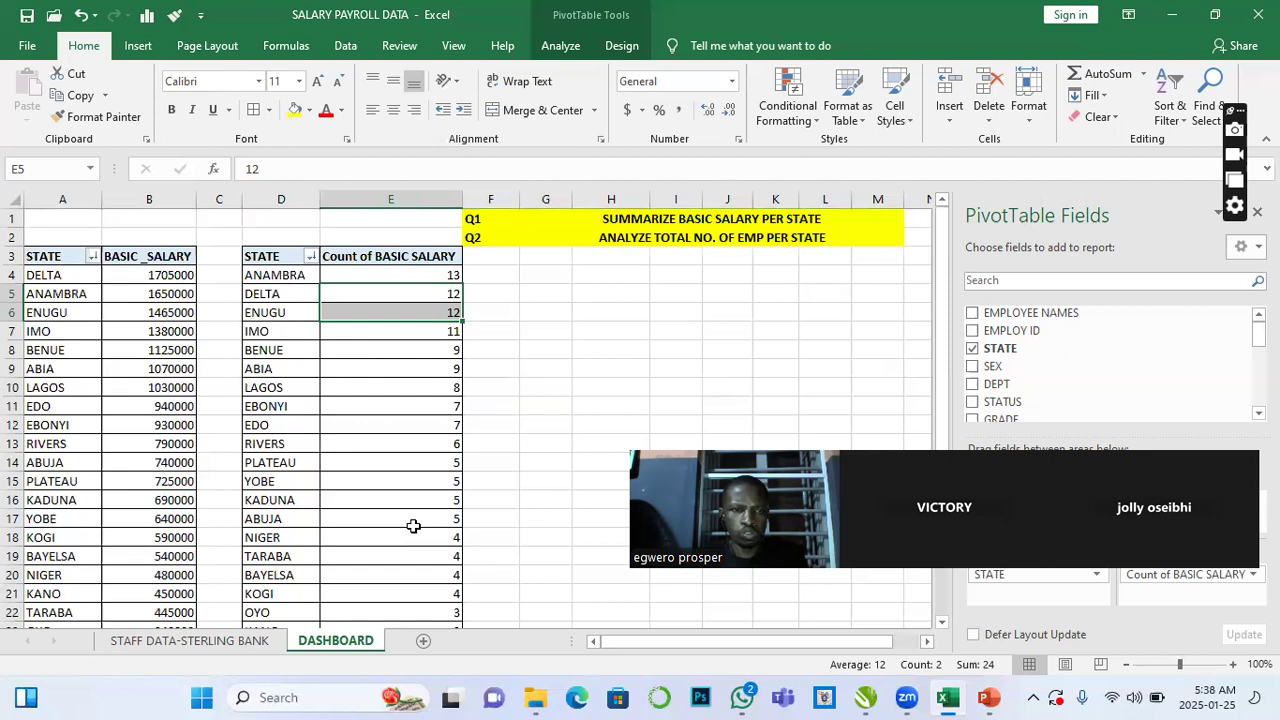
mouse_move(383, 351)
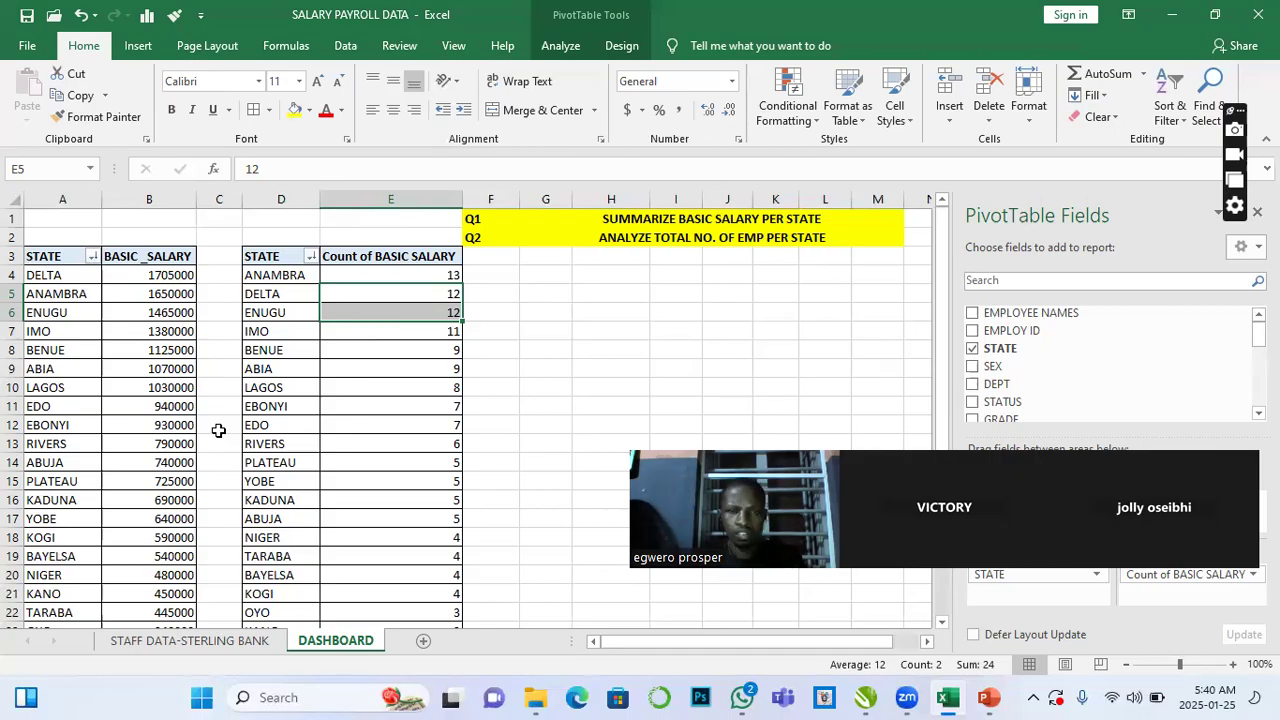
scroll(218, 430, down, 1)
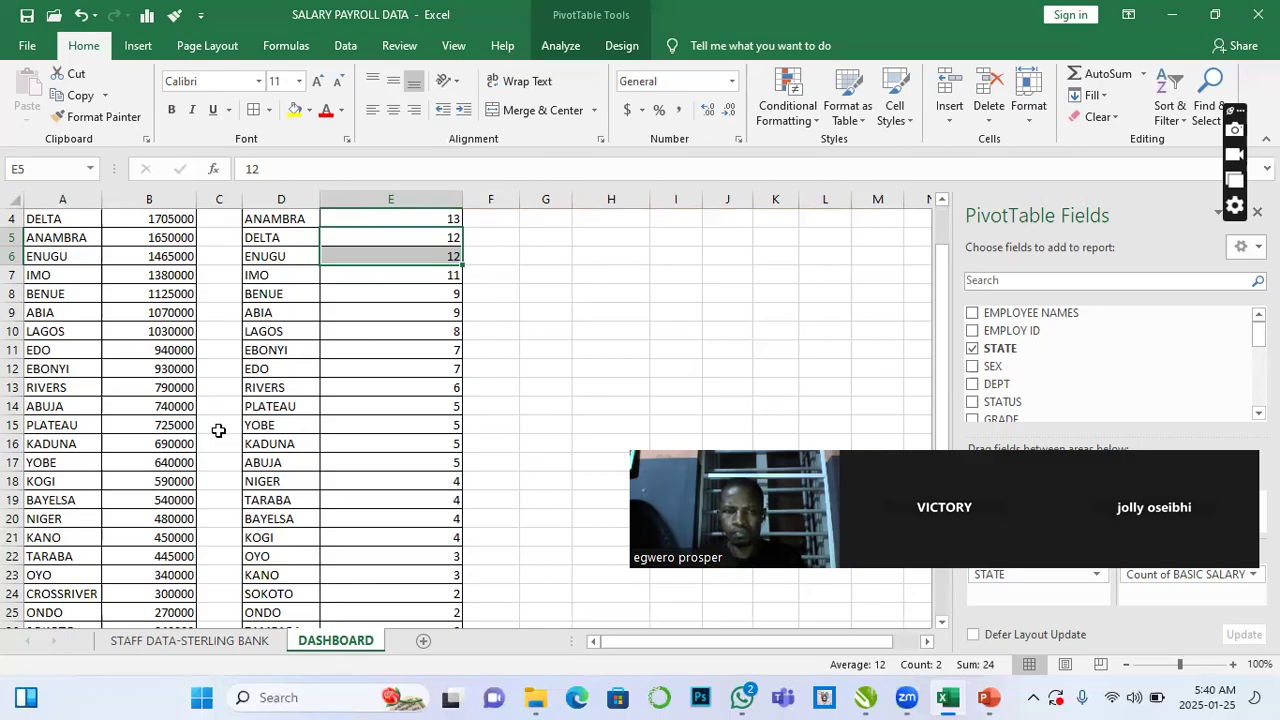
scroll(220, 434, up, 1)
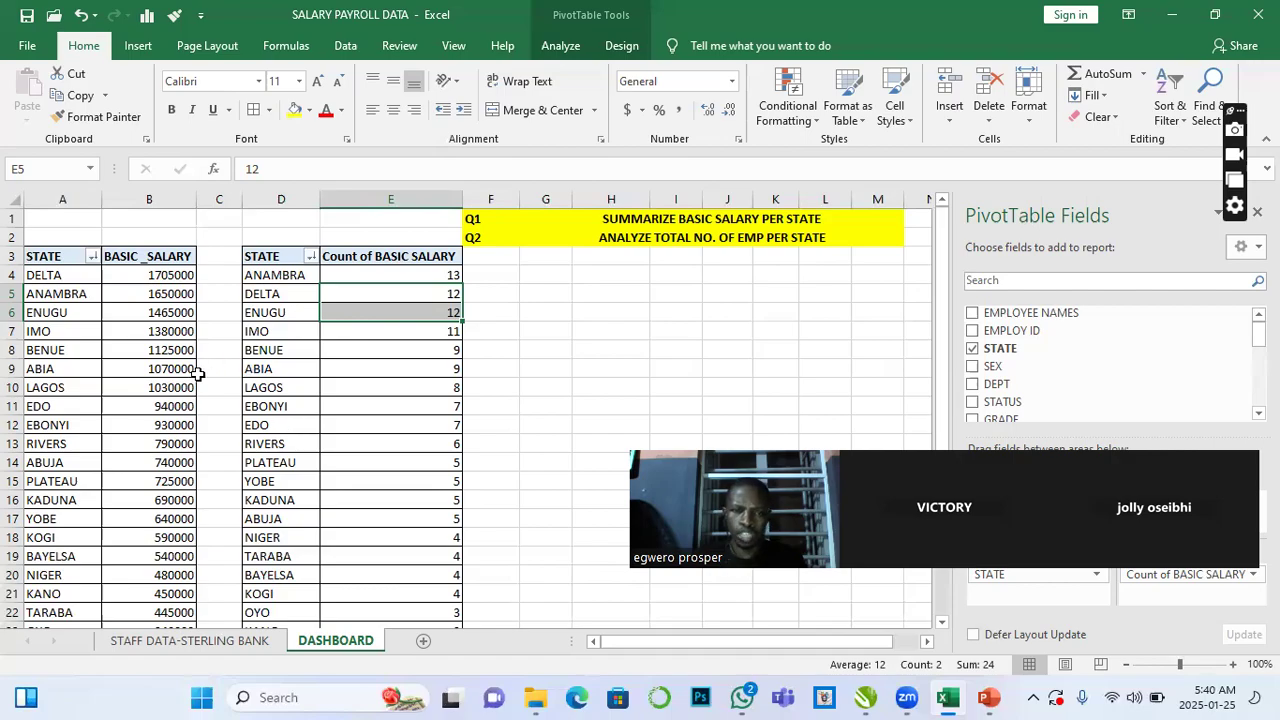
scroll(248, 412, down, 4)
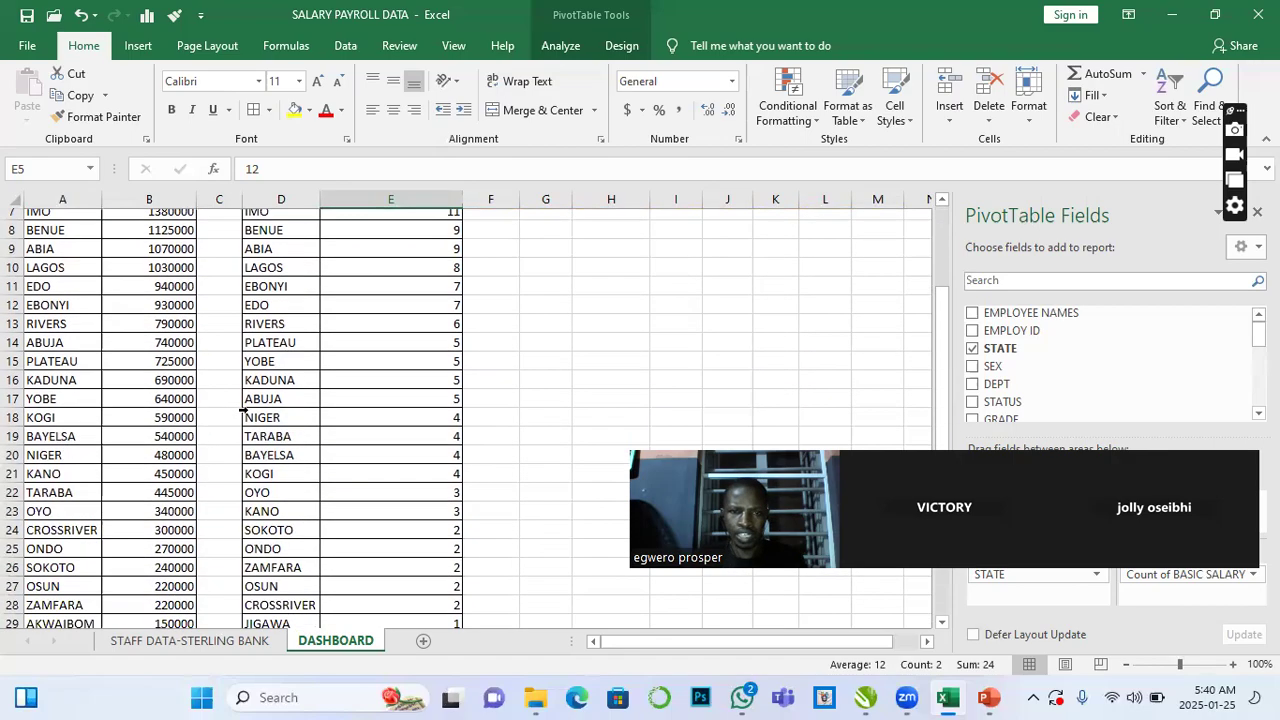
scroll(248, 418, down, 2)
scroll(248, 420, up, 4)
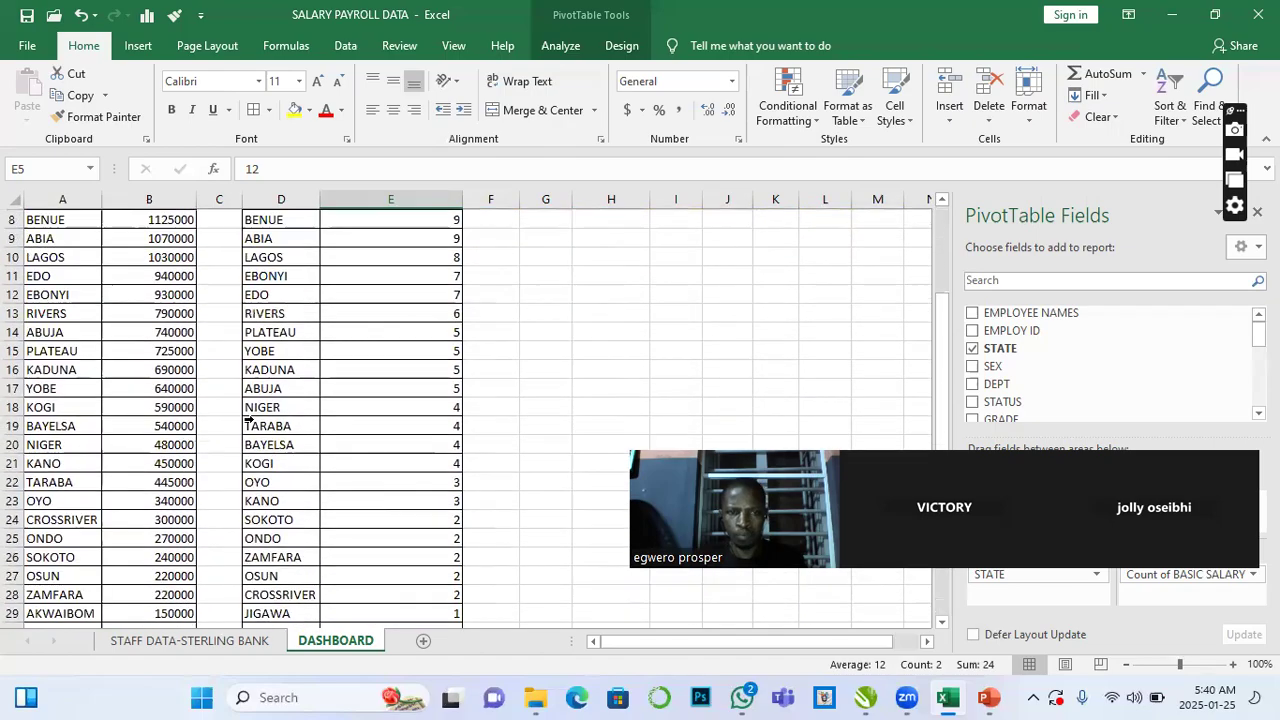
scroll(248, 420, down, 2)
scroll(248, 420, up, 3)
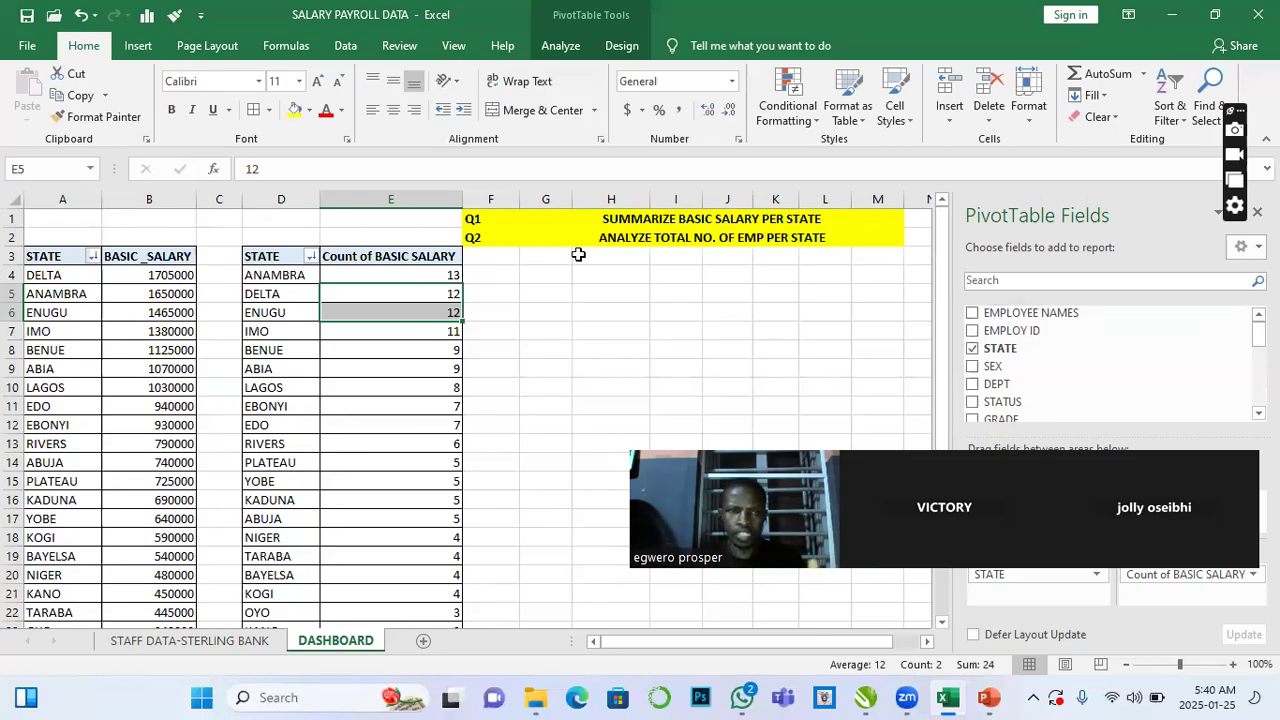
- Copy the whole count-per-state PivotTable and paste a duplicate starting at cell G4
click(258, 258)
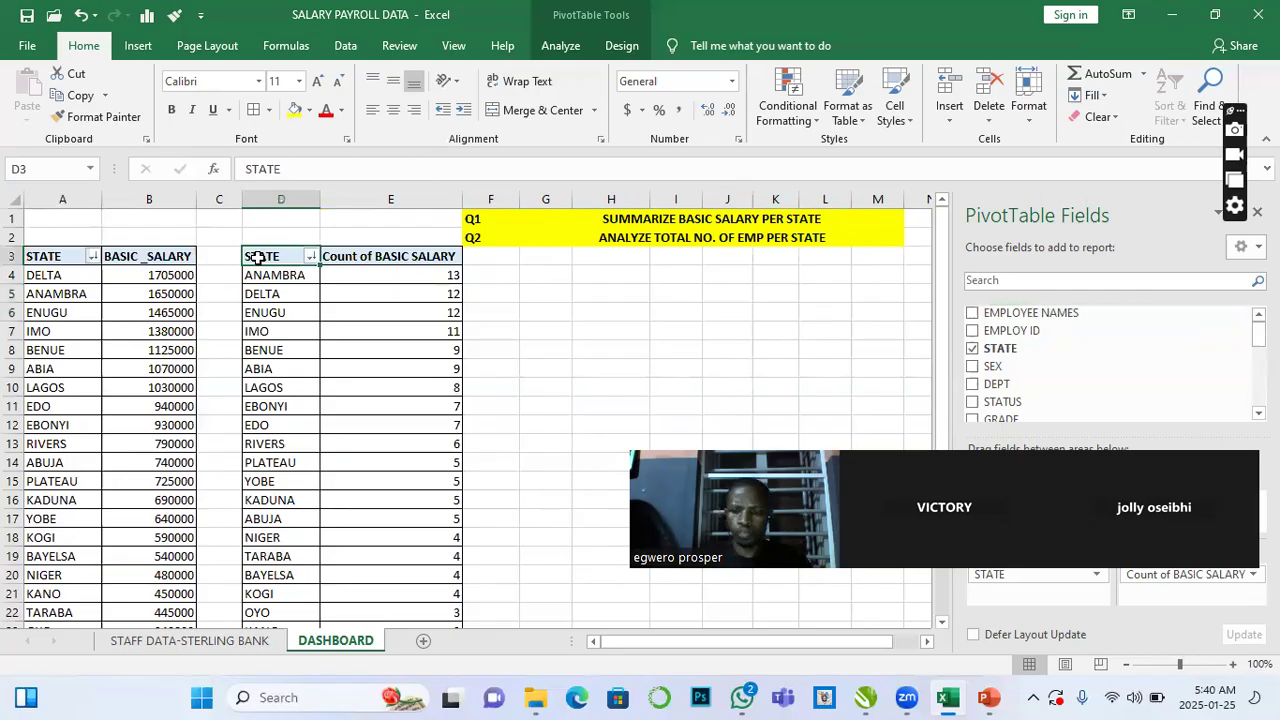
key(shift+Right)
key(ctrl+shift+Down)
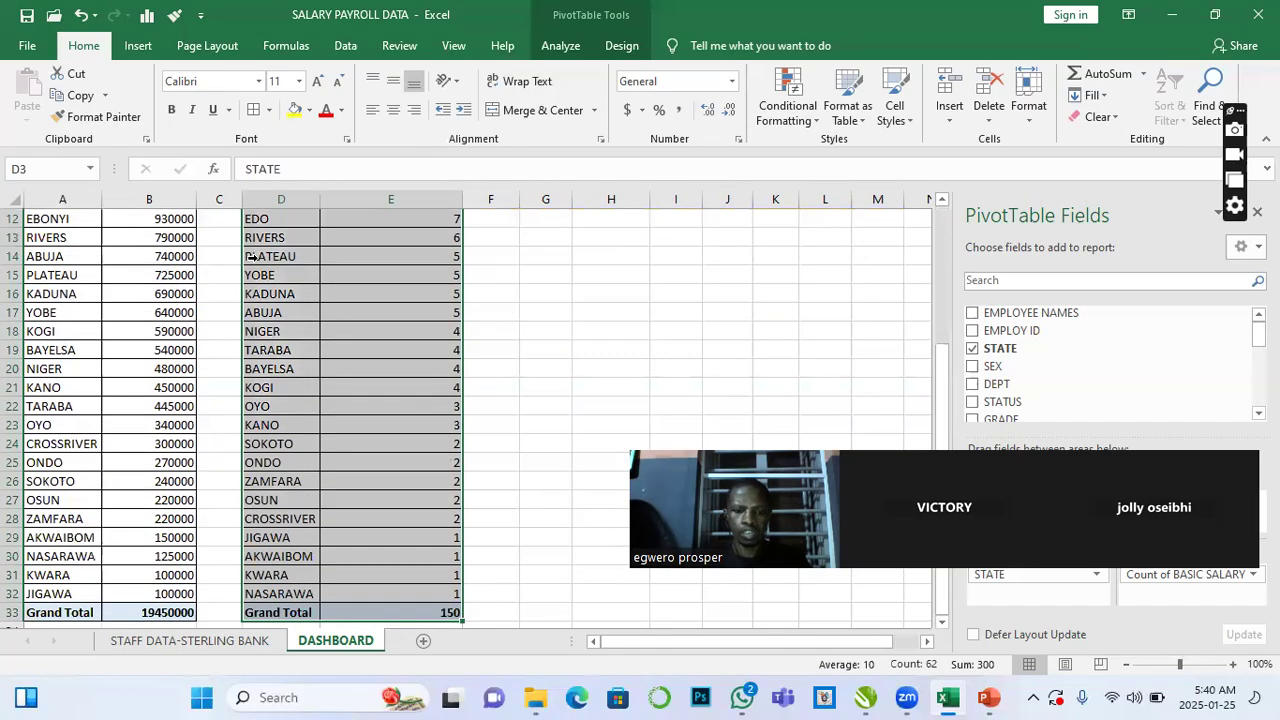
key(ctrl+c)
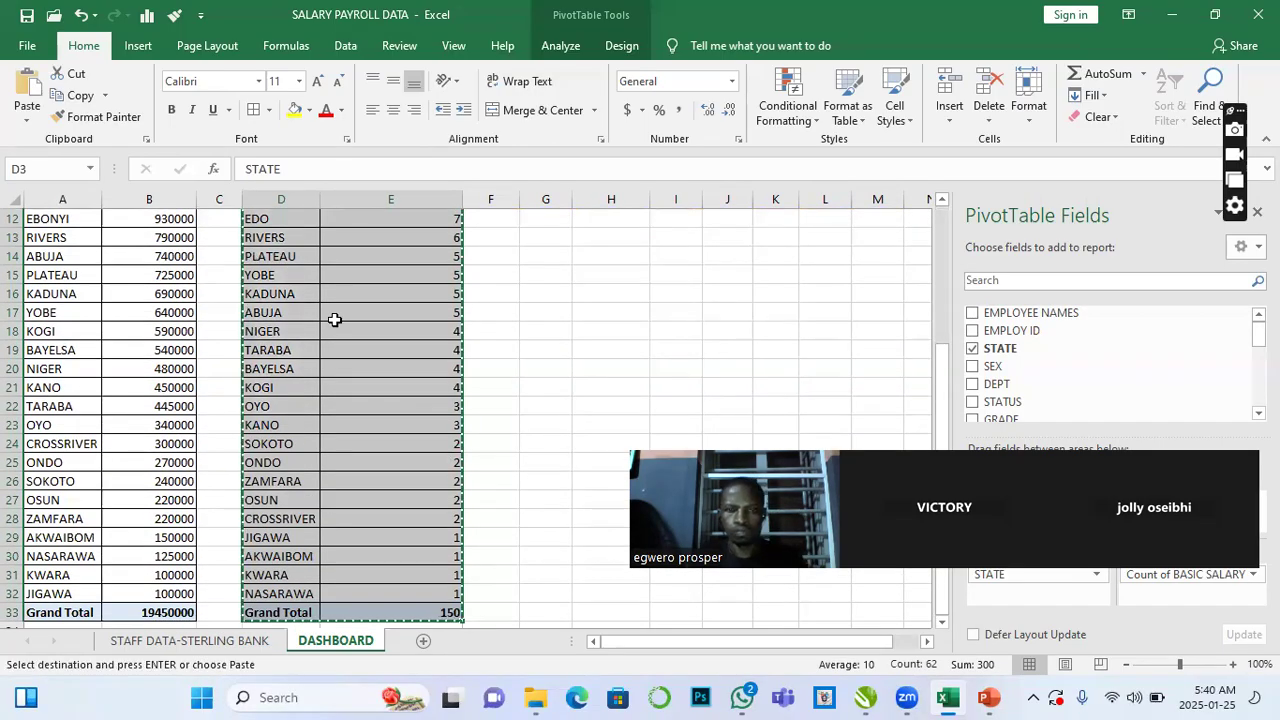
scroll(335, 319, up, 4)
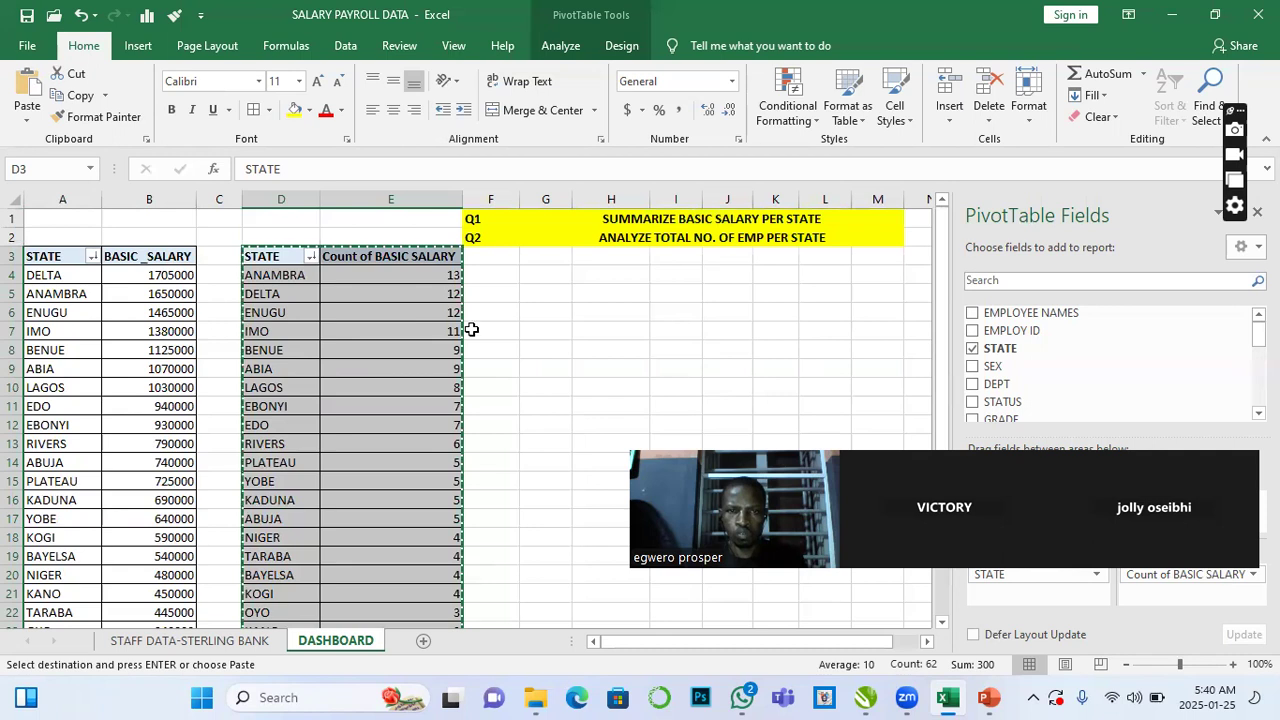
click(548, 275)
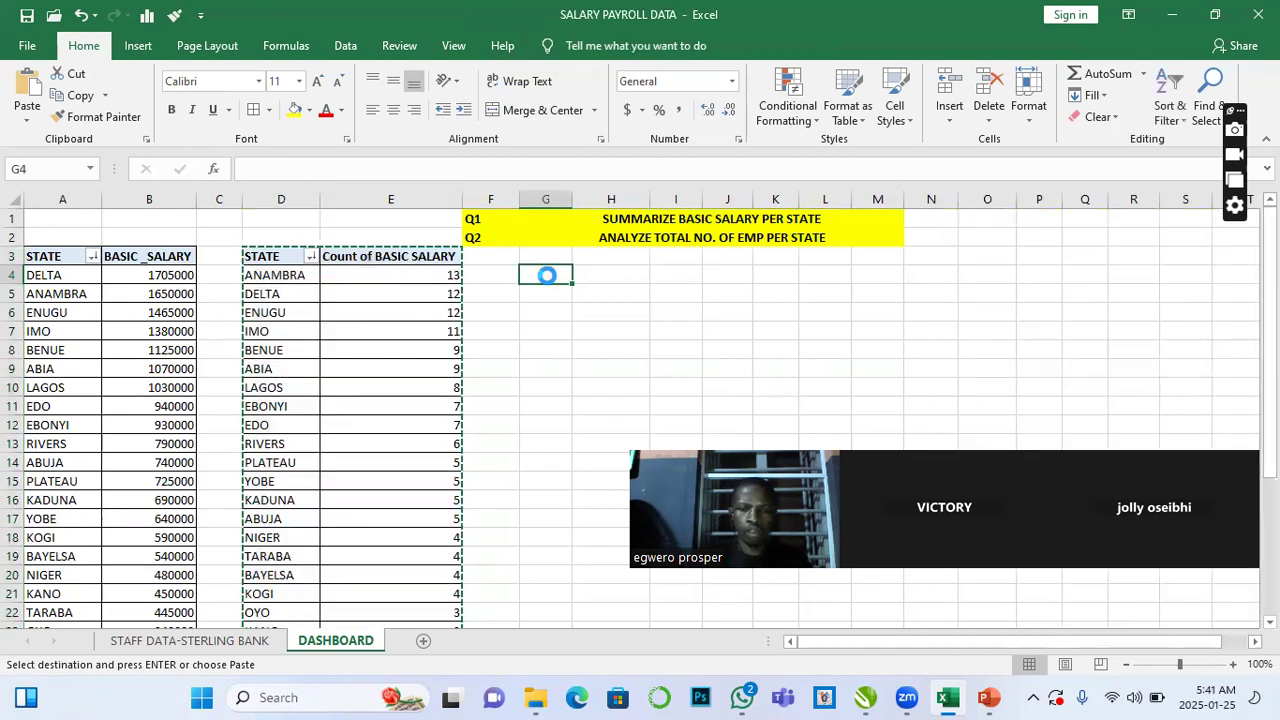
key(ctrl+v)
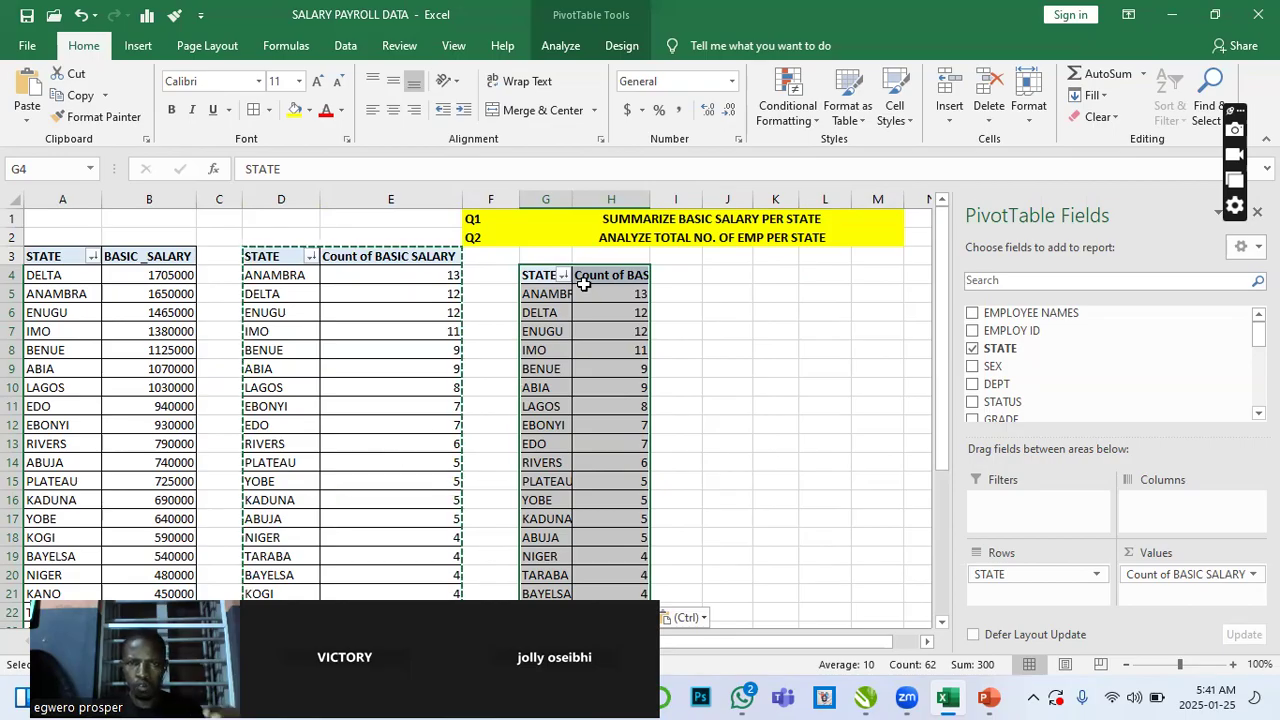
click(535, 281)
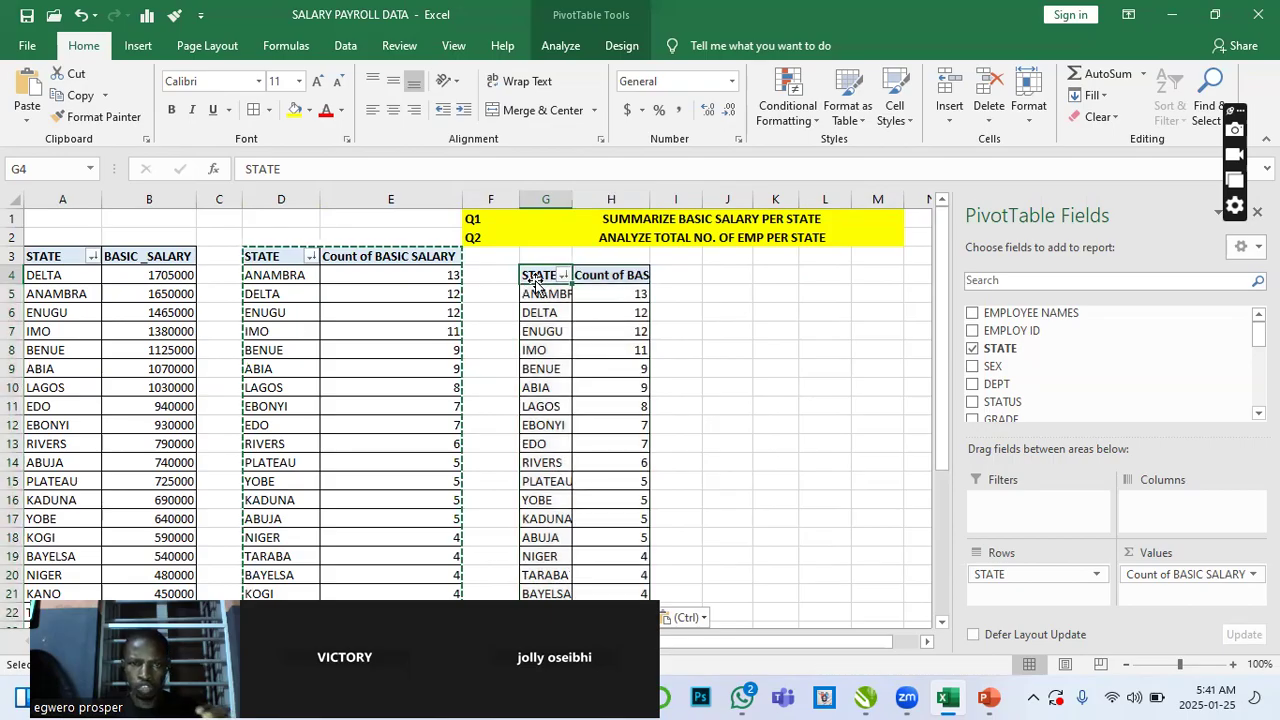
key(Escape)
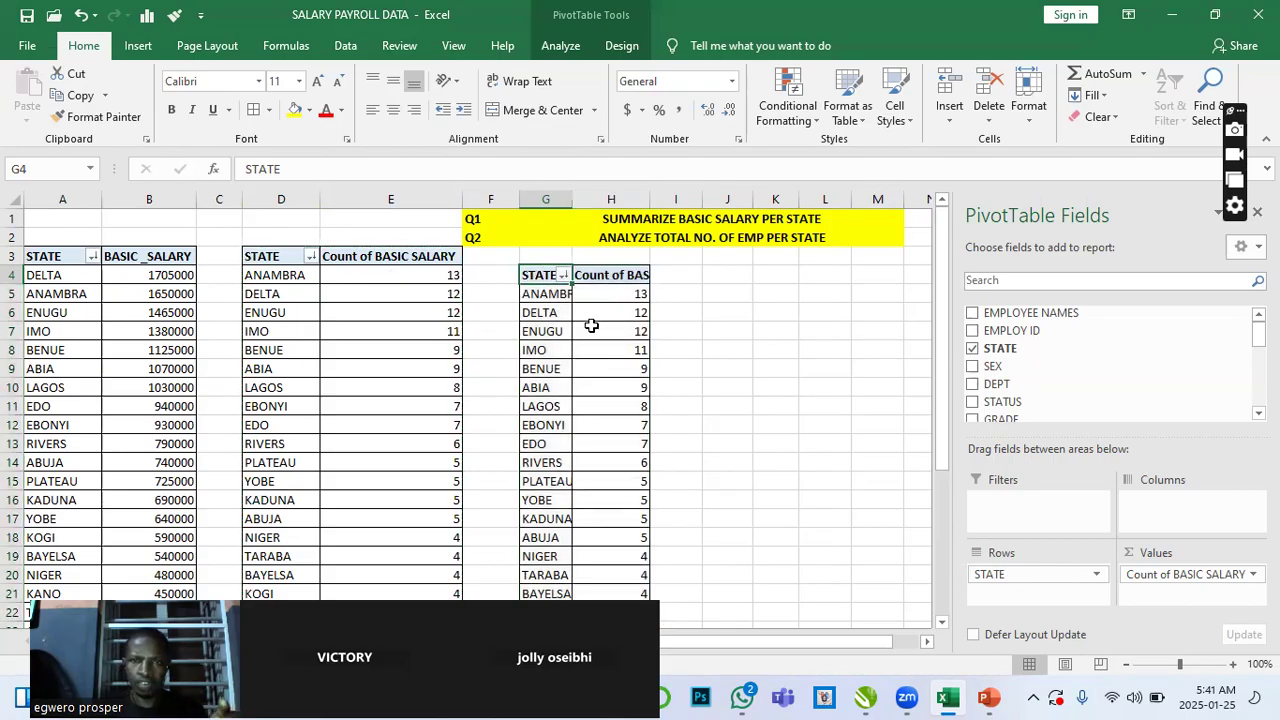
- Enter the label Q3 in cell F3
click(591, 328)
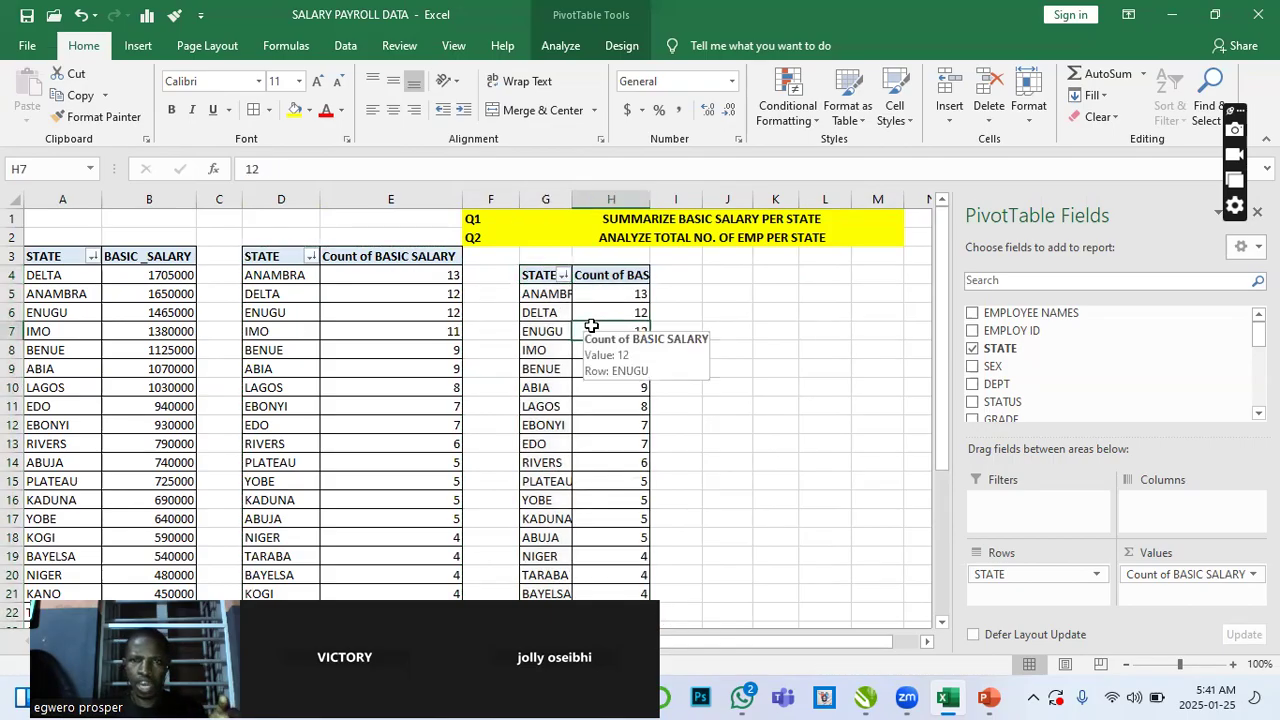
click(499, 258)
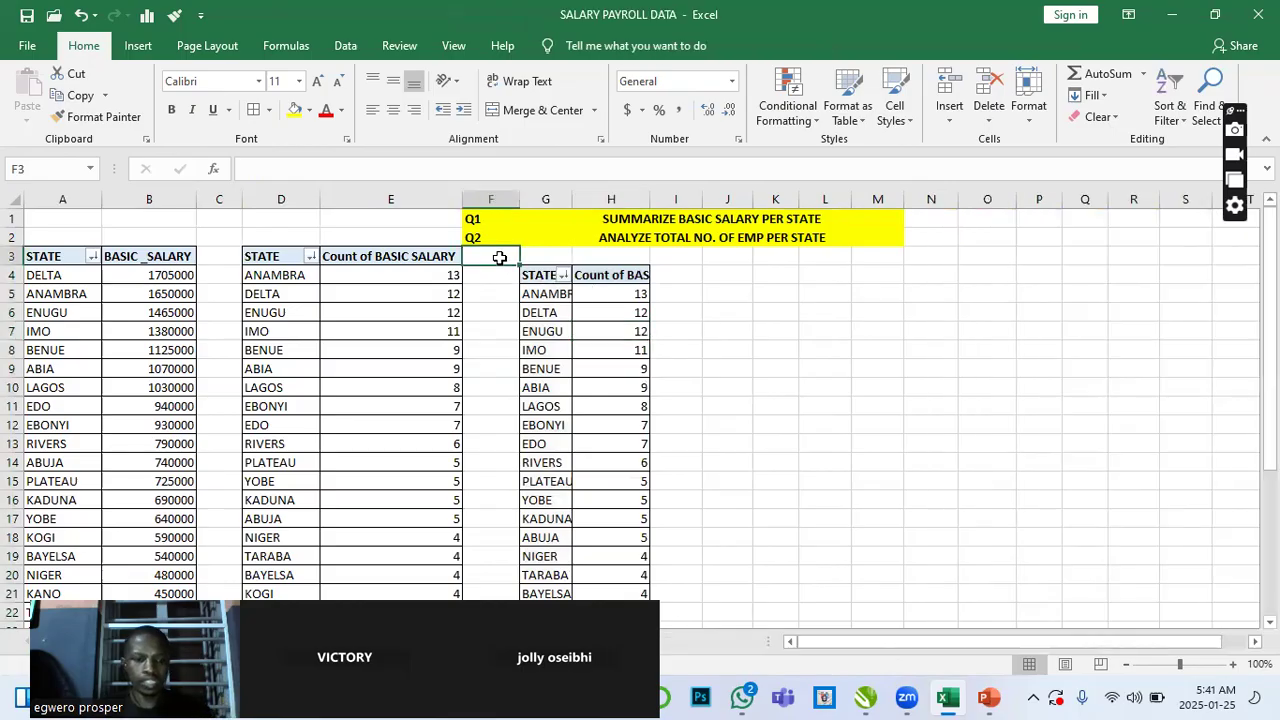
text(Q)
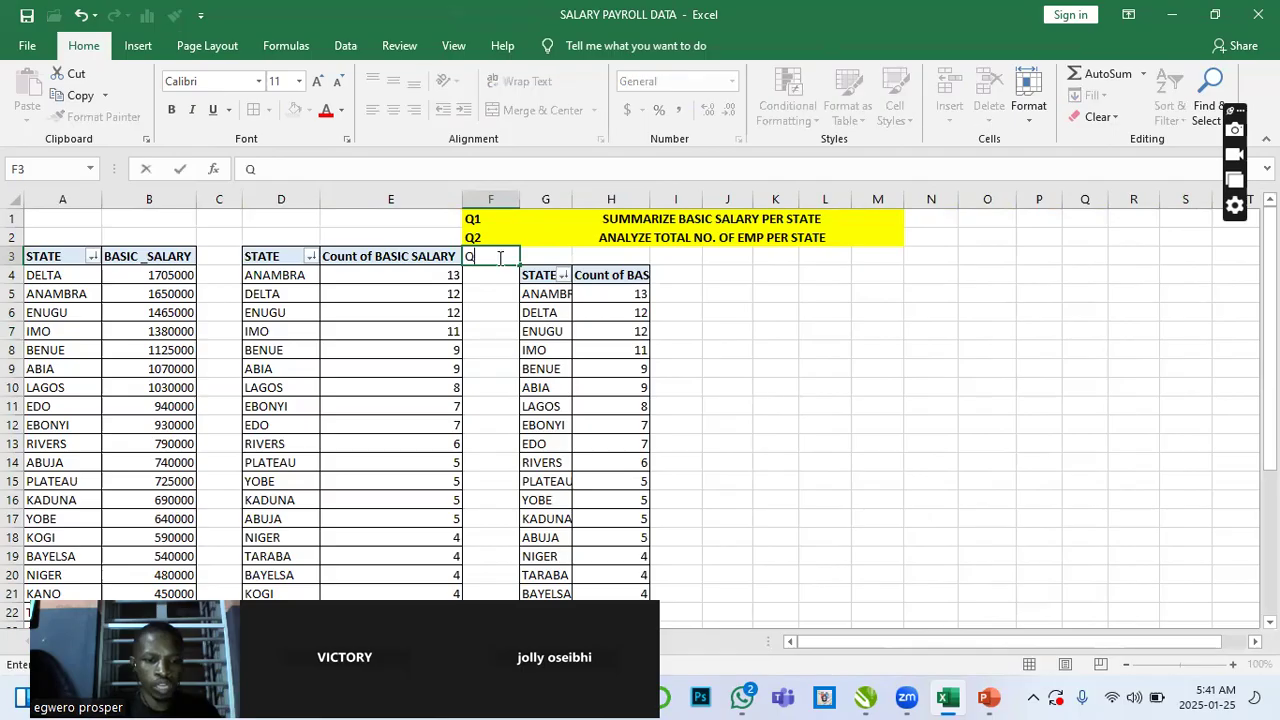
text(3)
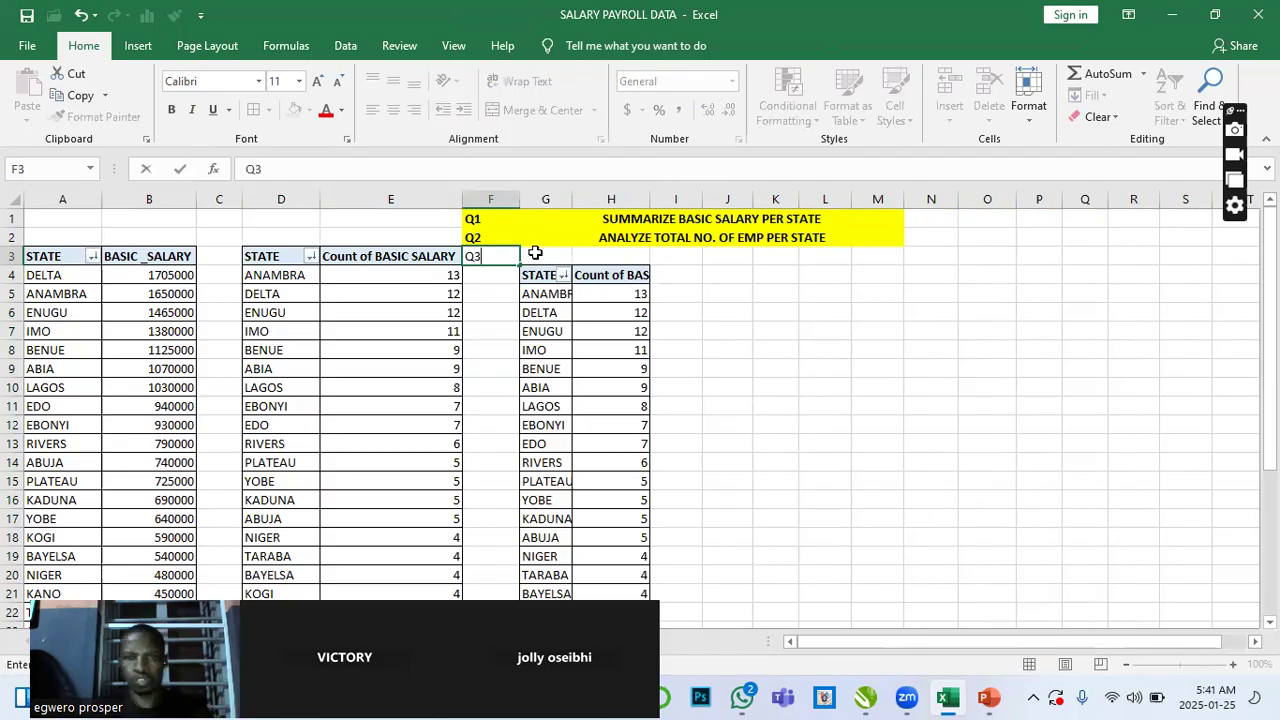
- Merge and center G3 through M3 and enter the heading SUMMARIZE BASIC SALARY PER DEPT
click(535, 253)
drag(535, 253, 713, 255)
drag(833, 249, 862, 251)
click(541, 111)
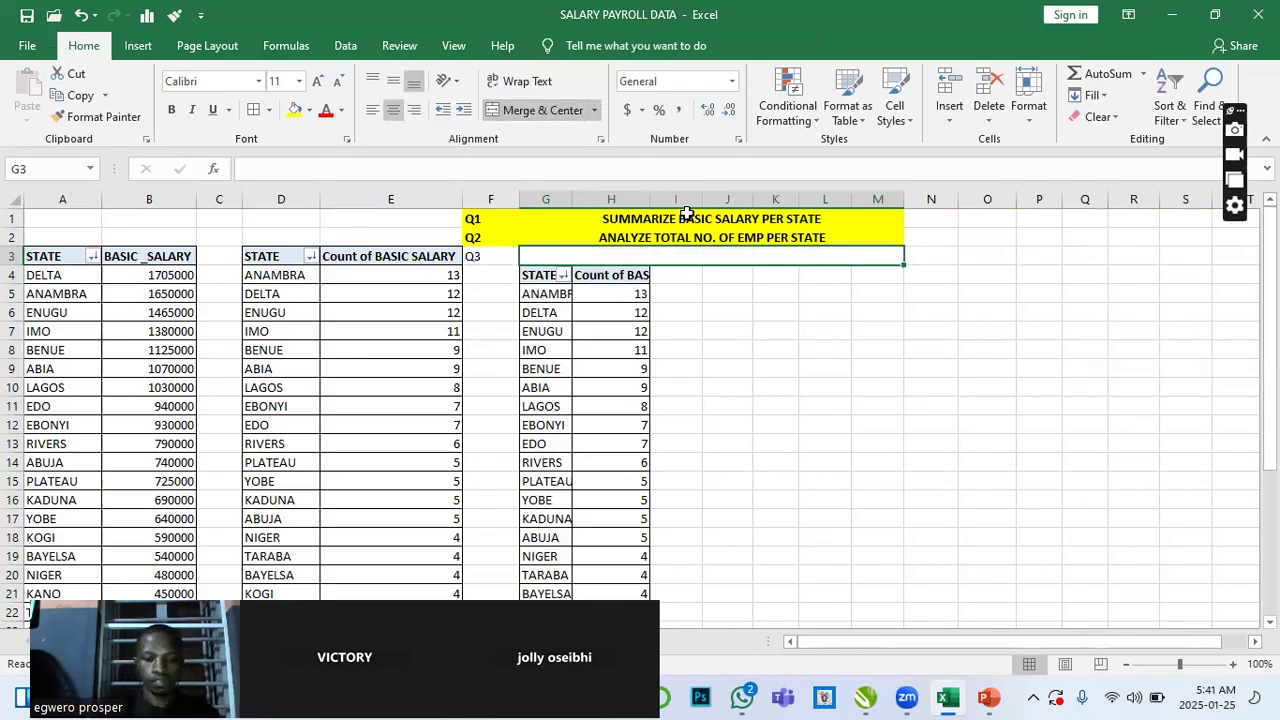
text(SUMMARIZE BASIC SALARY PER)
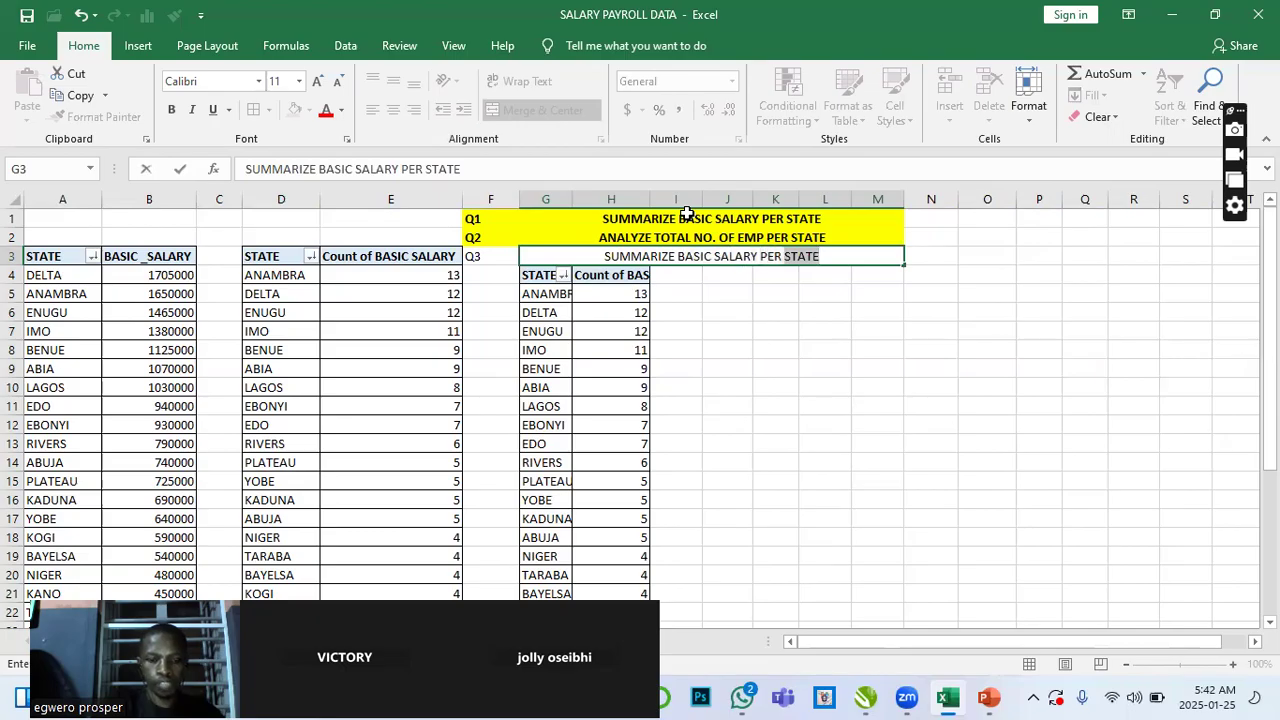
text(DEPT)
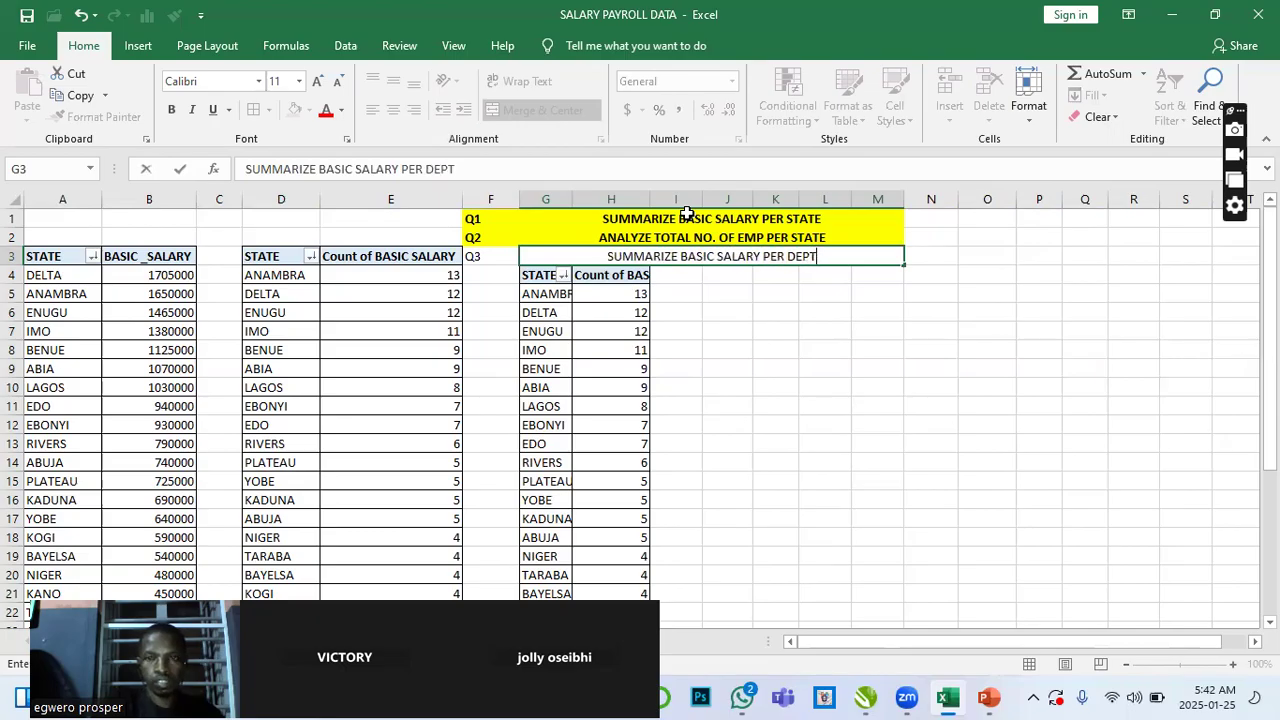
click(735, 319)
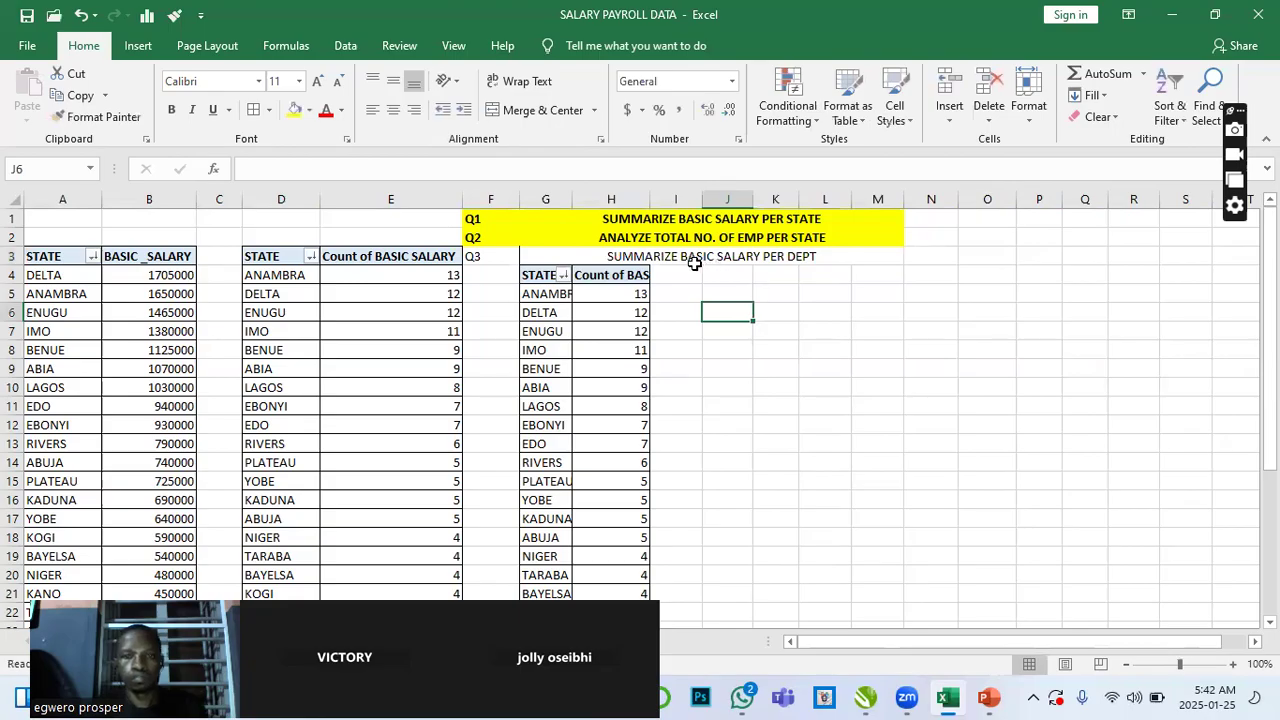
- Copy the Q2 heading's formatting onto row 3 from F3 to M3 with Format Painter, then set its font colour to black
click(608, 243)
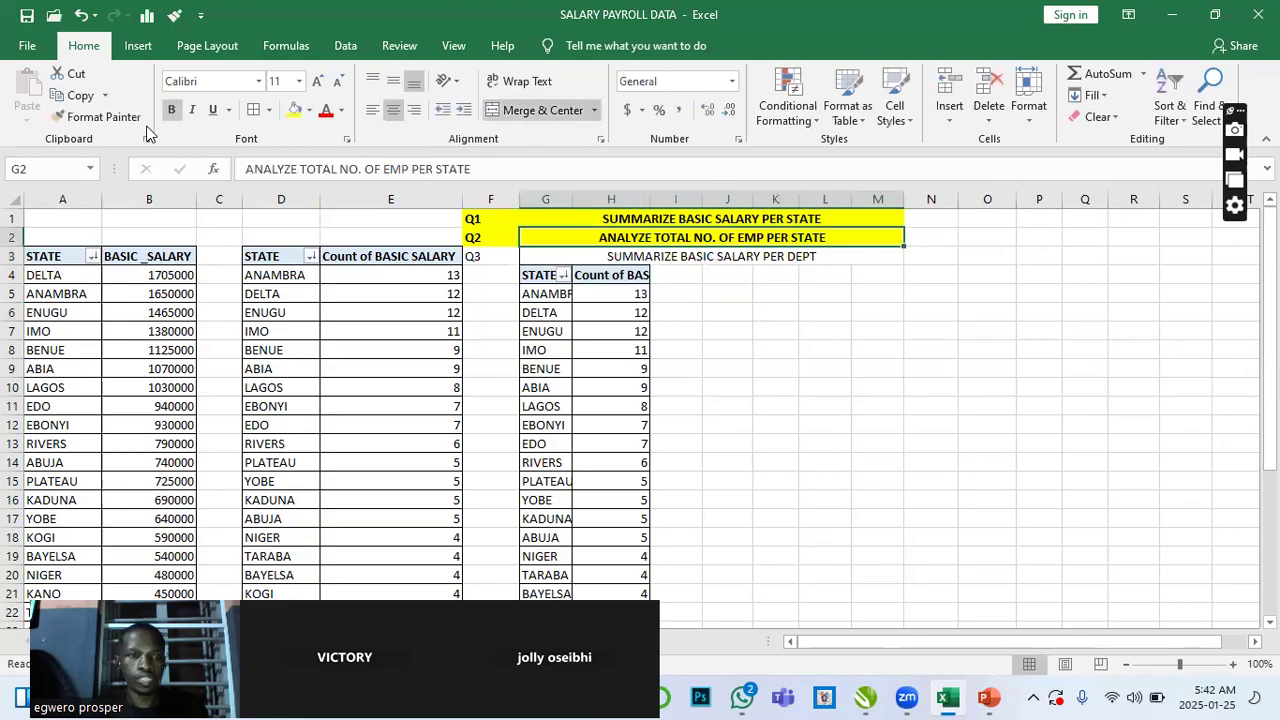
click(97, 118)
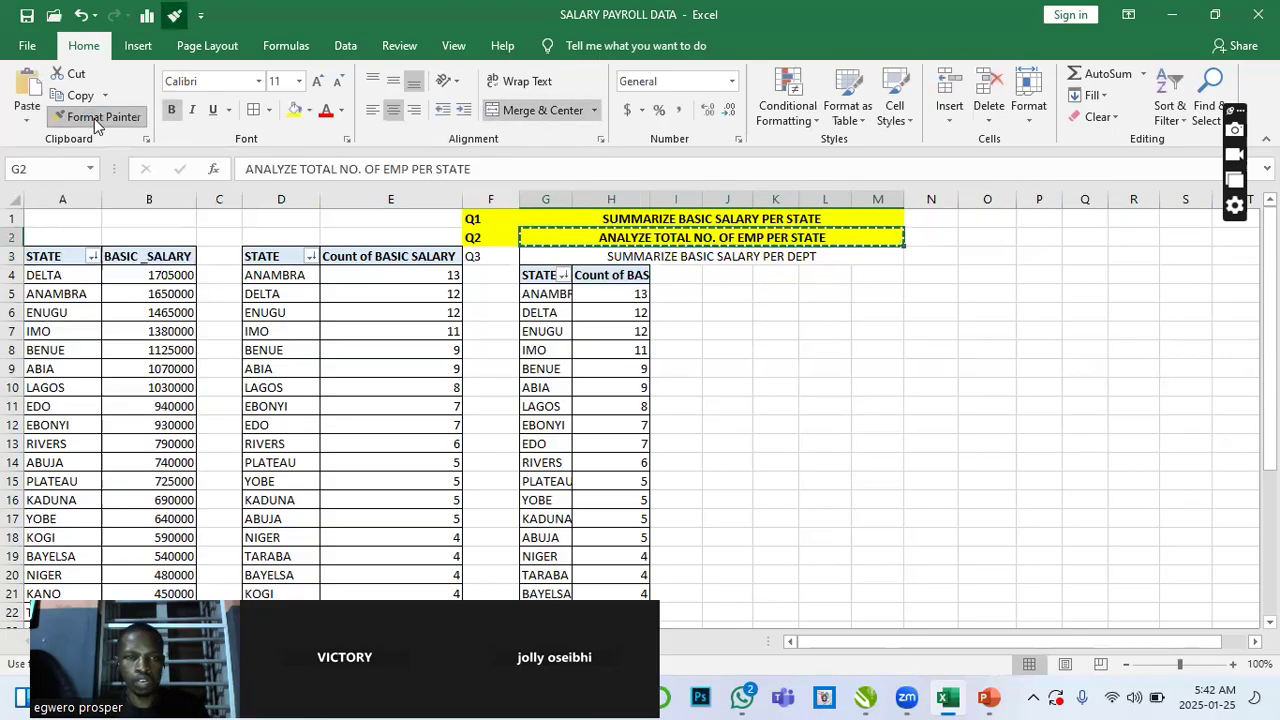
click(494, 256)
drag(494, 256, 705, 255)
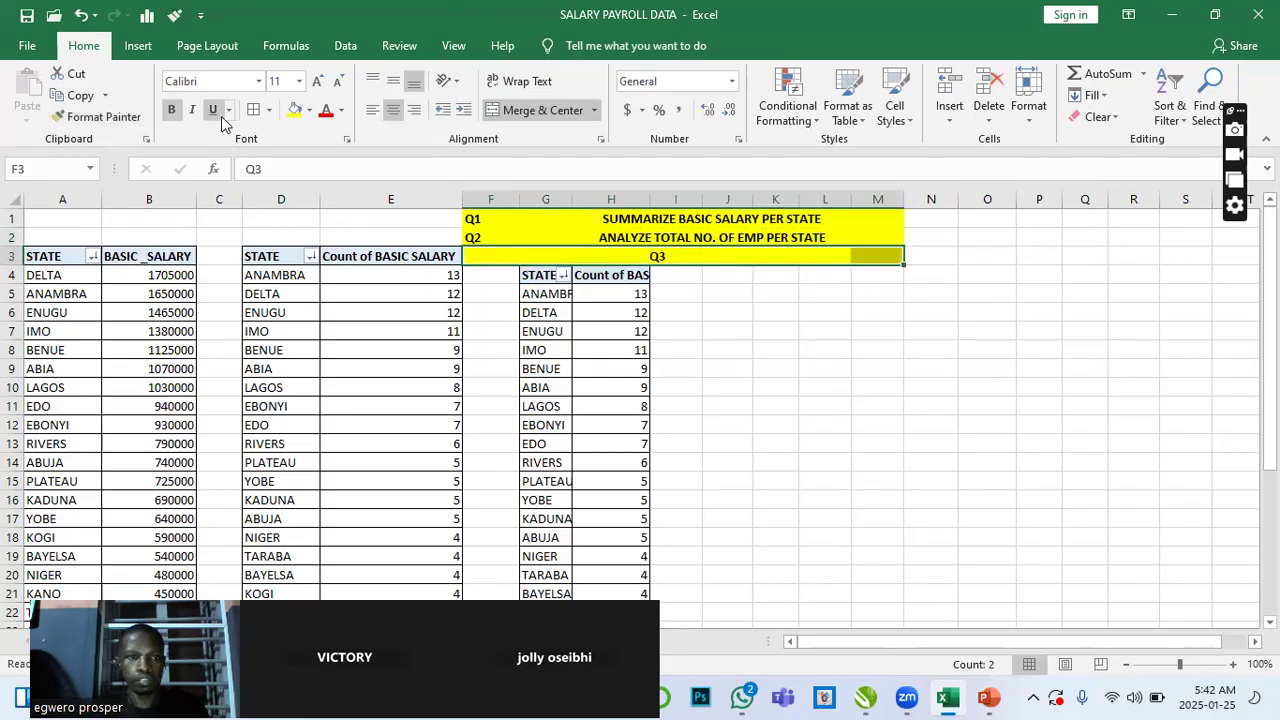
click(342, 111)
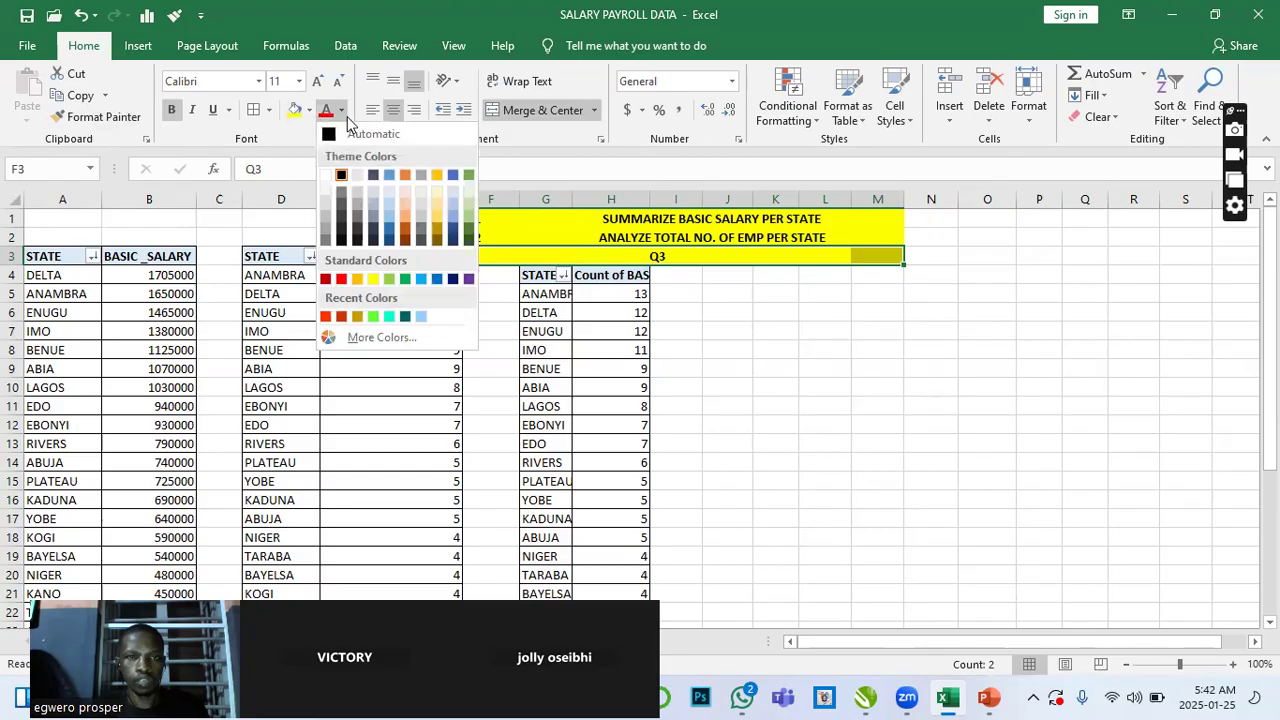
click(341, 176)
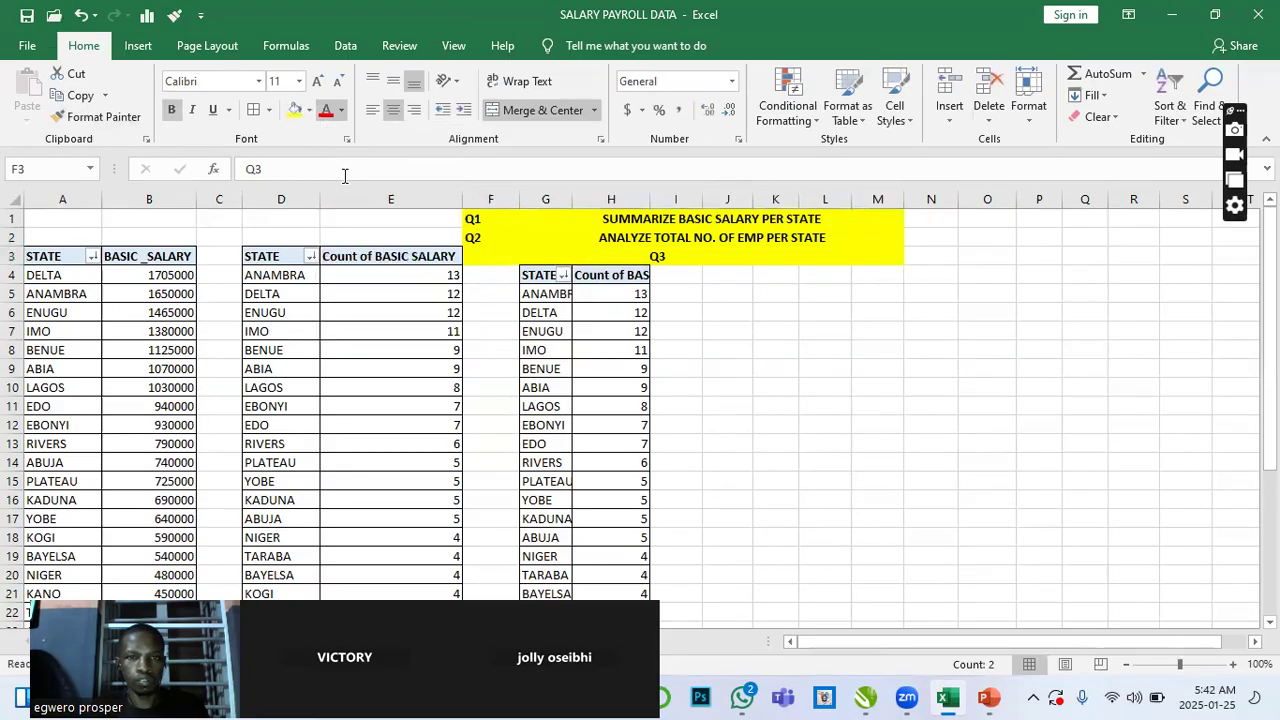
key(ctrl+z)
key(ctrl+z)
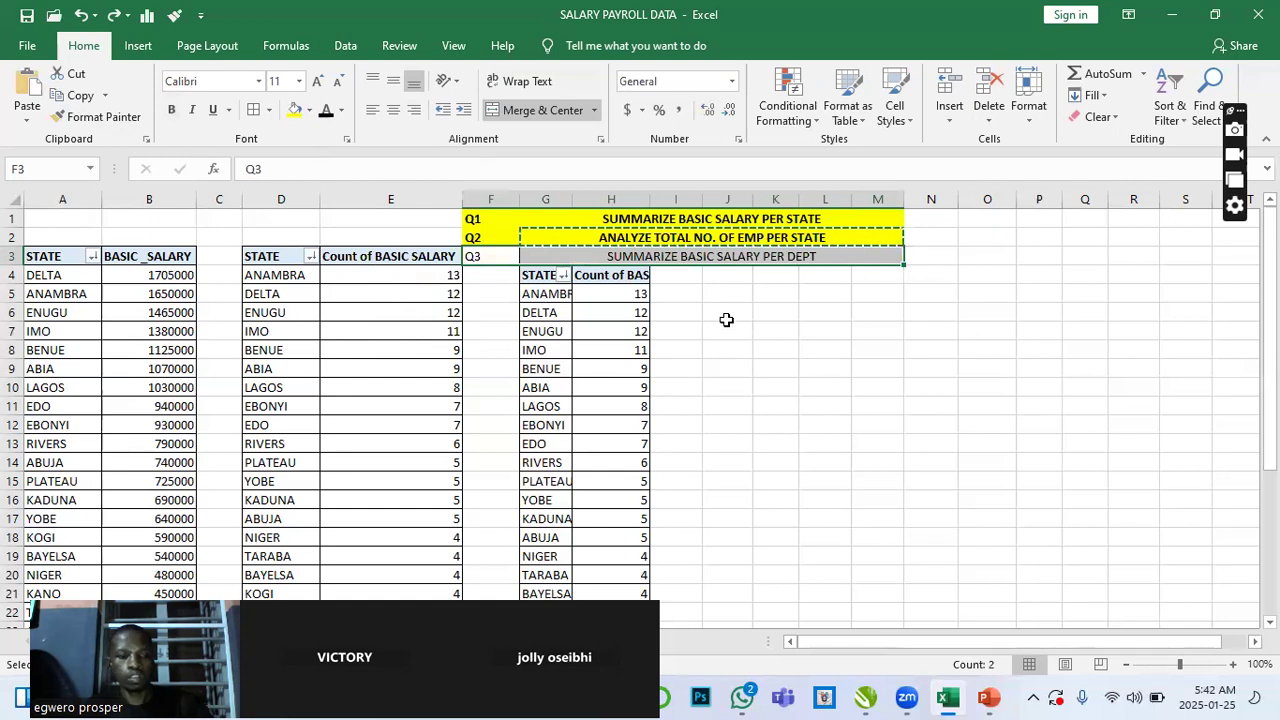
key(Escape)
click(727, 330)
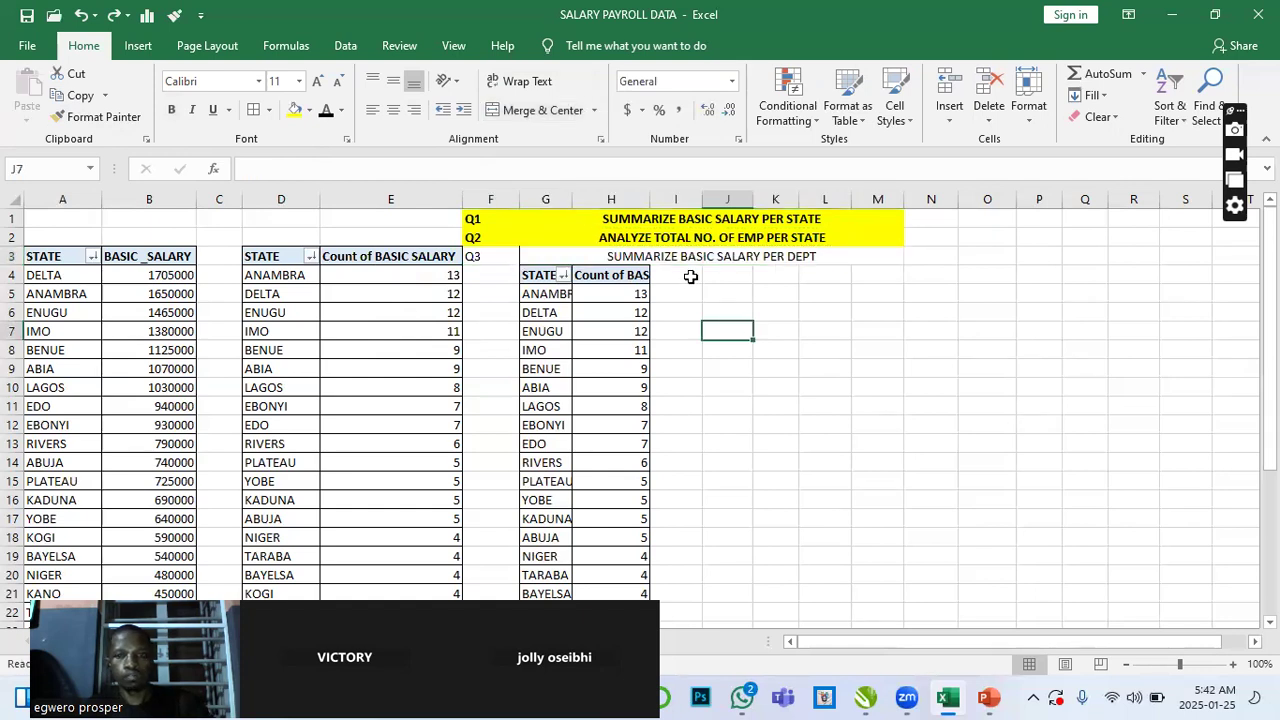
key(ctrl+y)
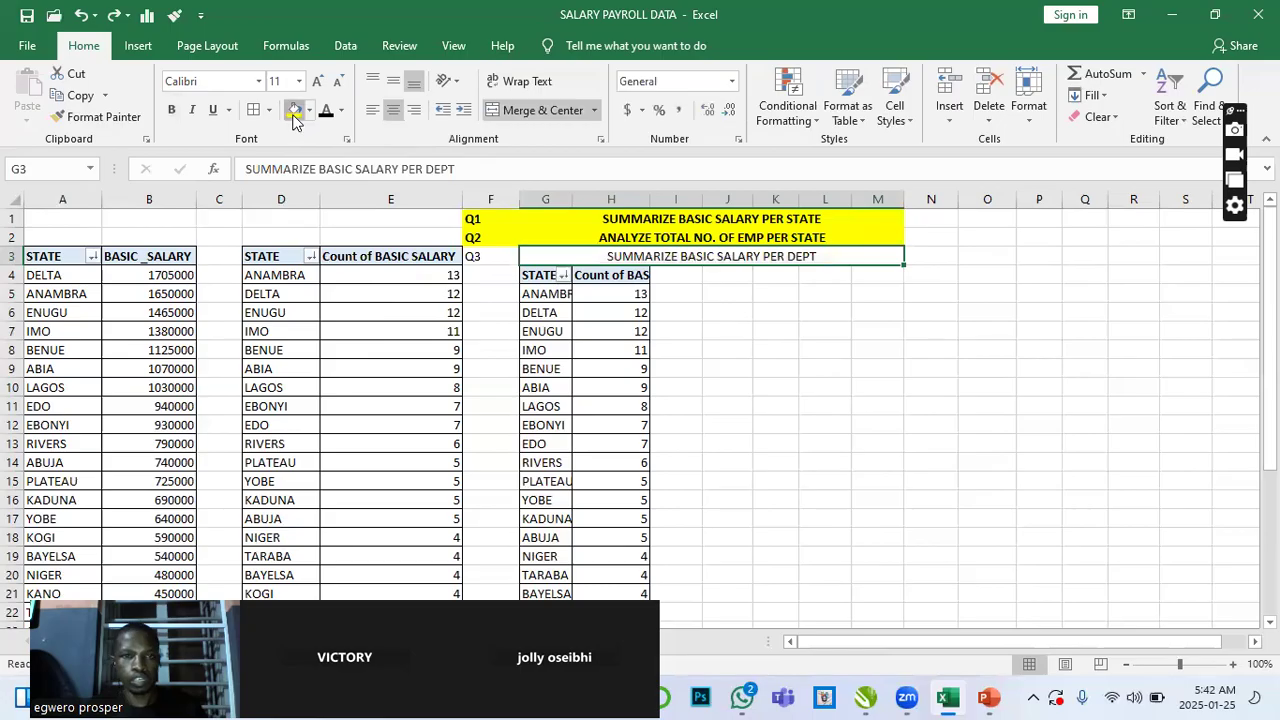
key(ctrl+y)
- Make the SUMMARIZE BASIC SALARY PER DEPT heading in row 3 bold
key(ctrl+b)
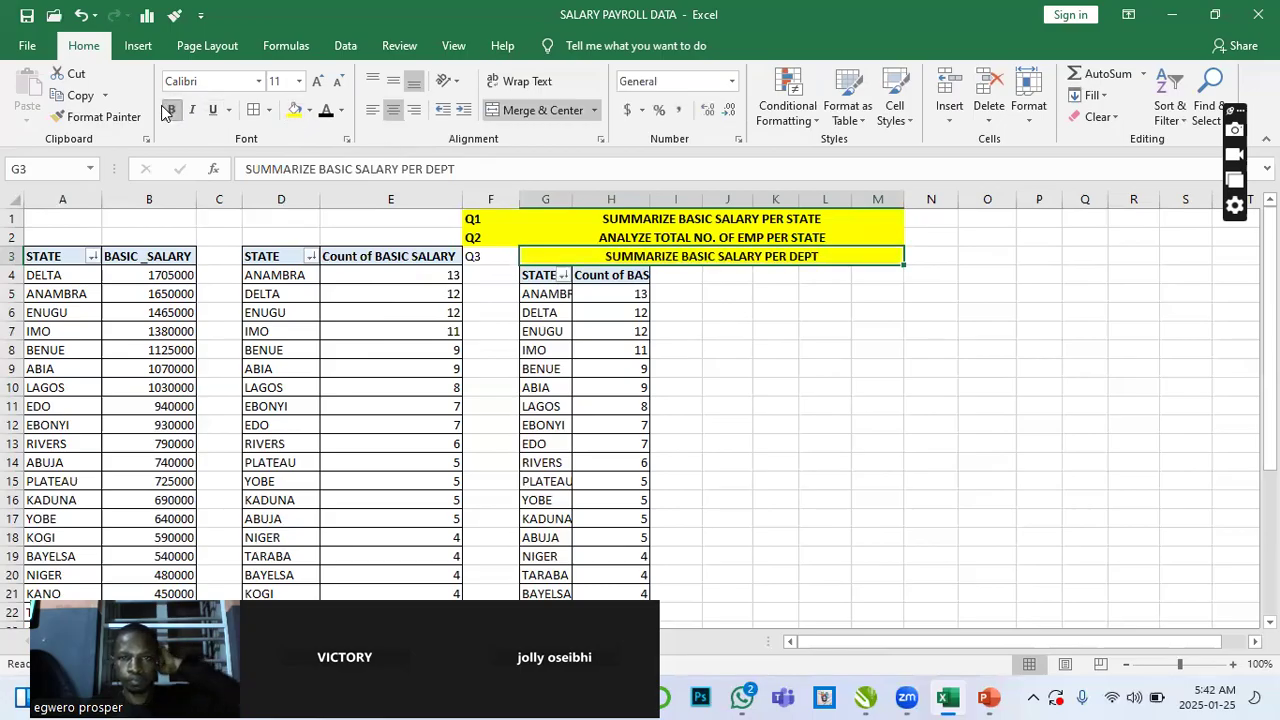
click(739, 394)
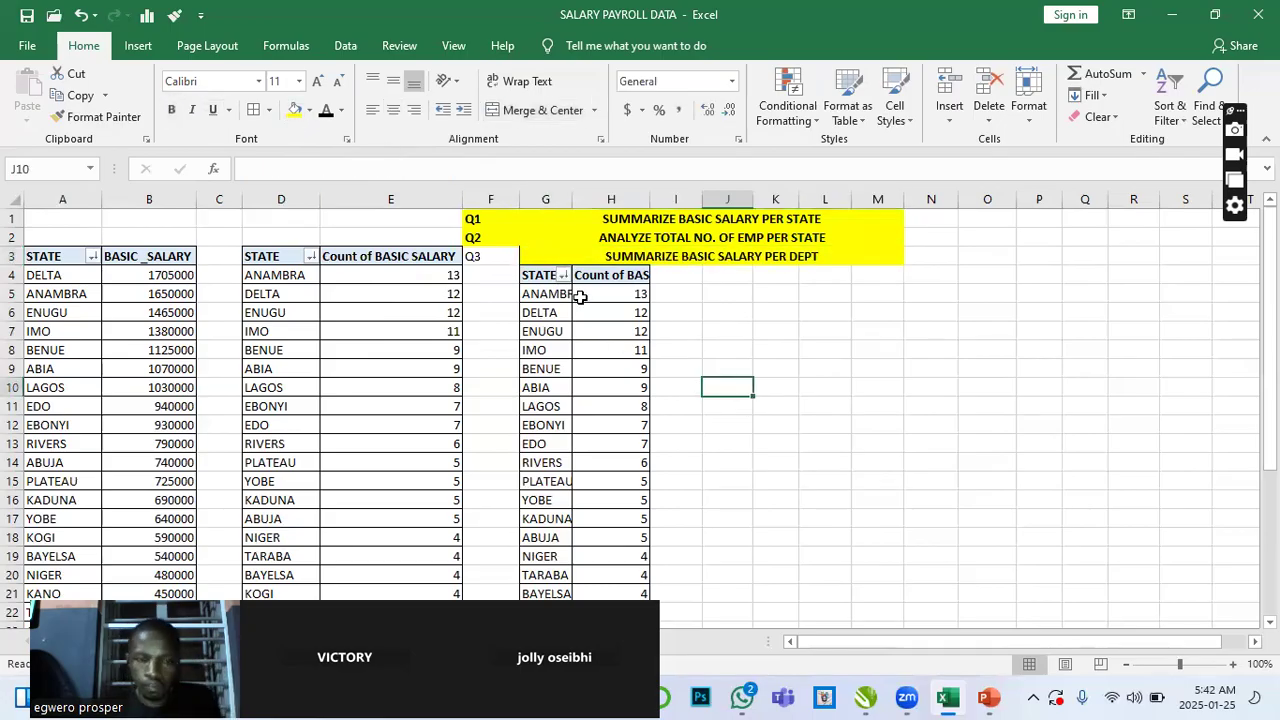
- In the copied PivotTable at G4, replace the STATE row field with DEPT
click(543, 293)
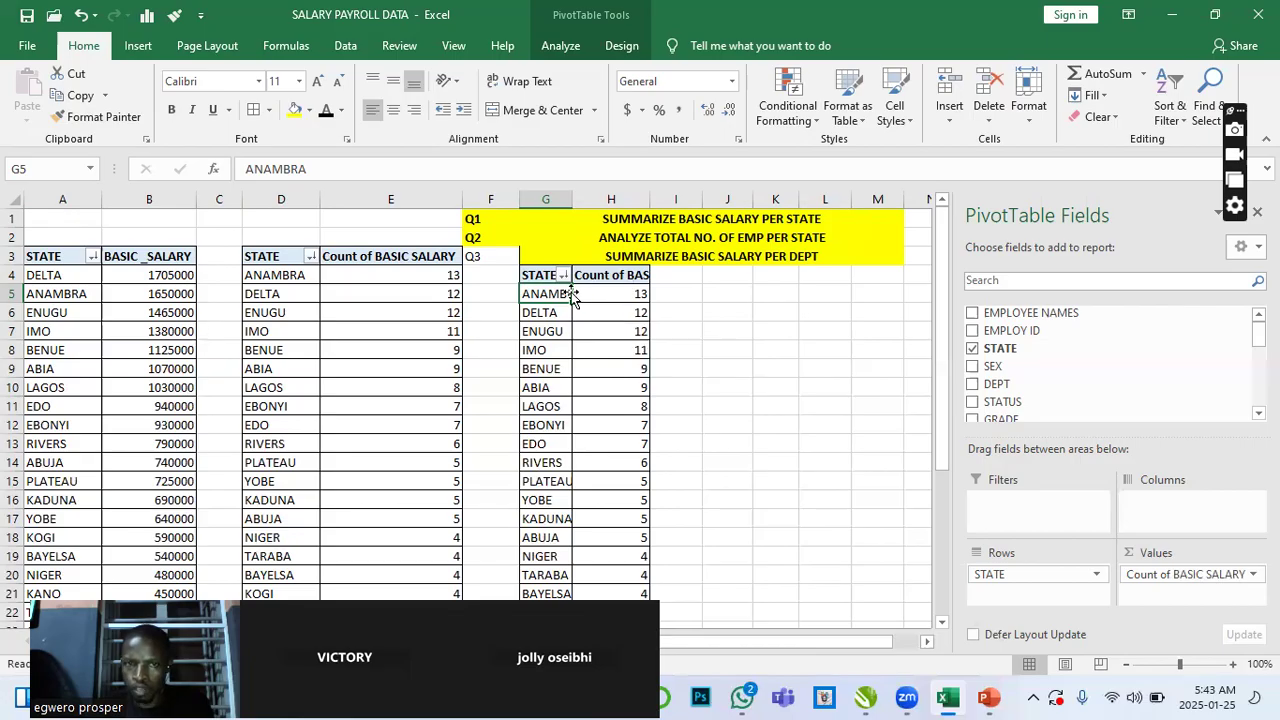
click(545, 313)
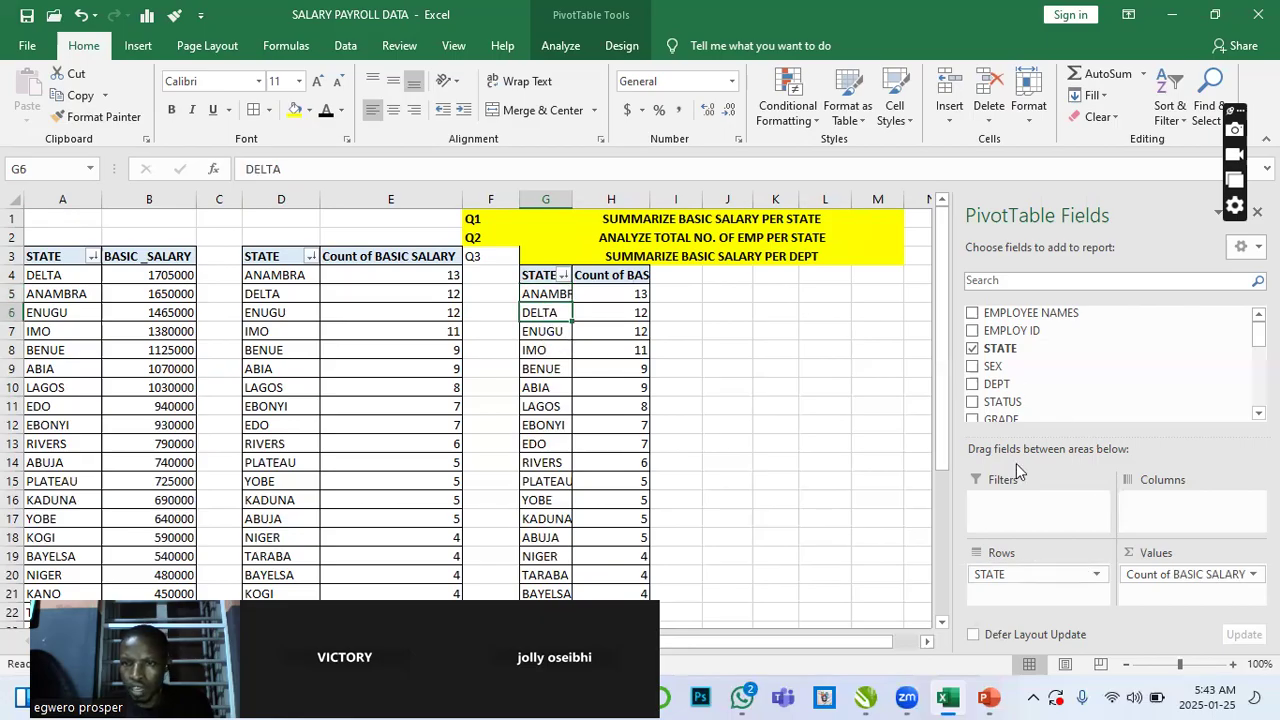
click(972, 349)
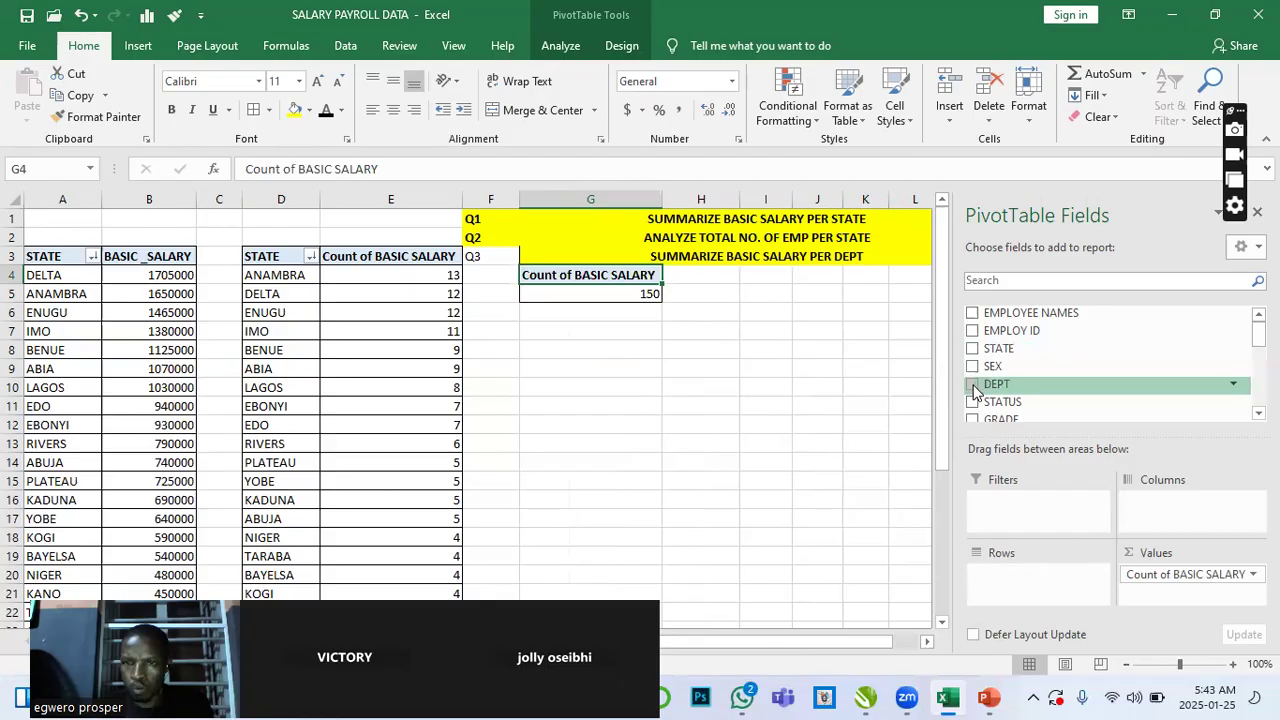
click(972, 385)
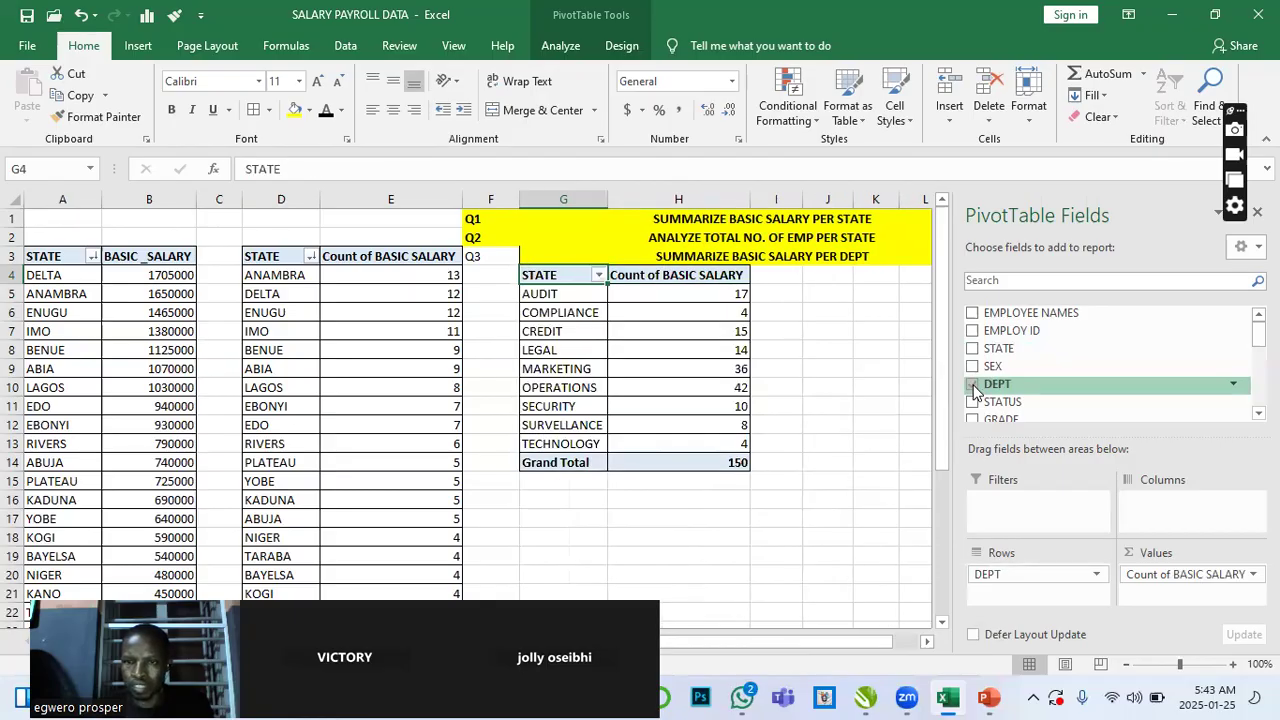
- Change the copied PivotTable's BASIC SALARY values to be summarized by Sum
click(728, 299)
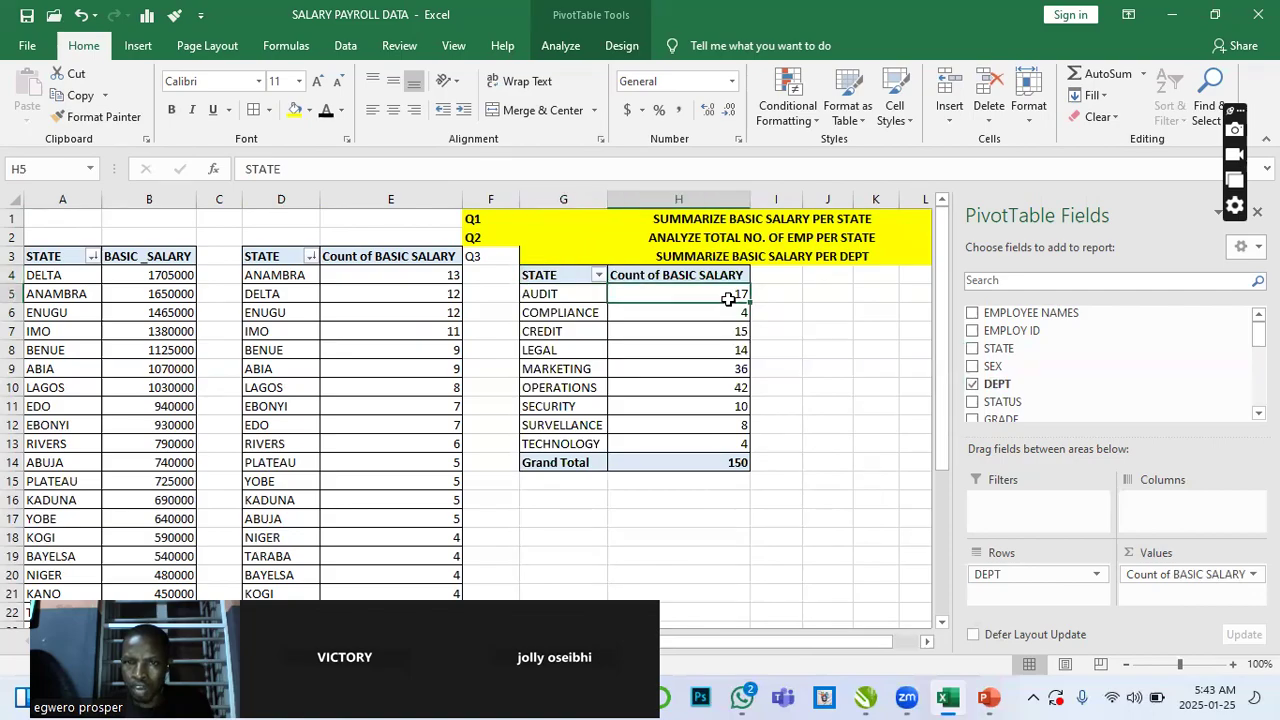
right_click(728, 299)
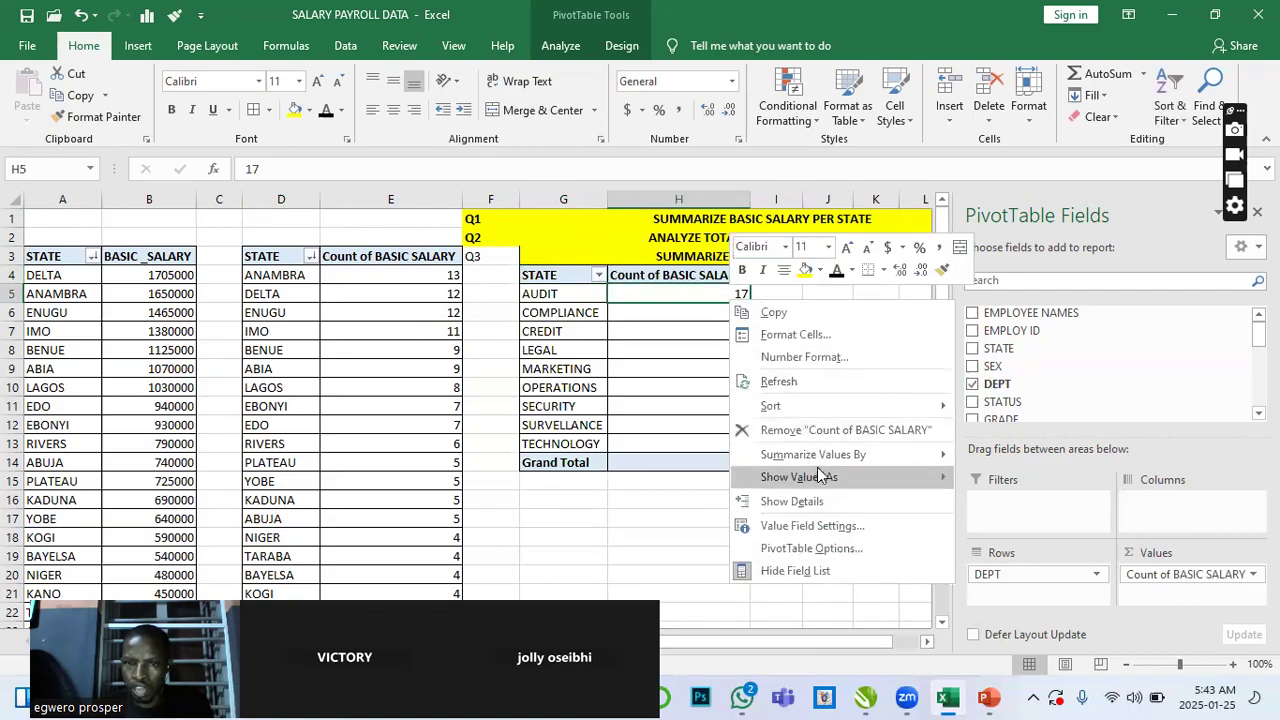
mouse_move(824, 463)
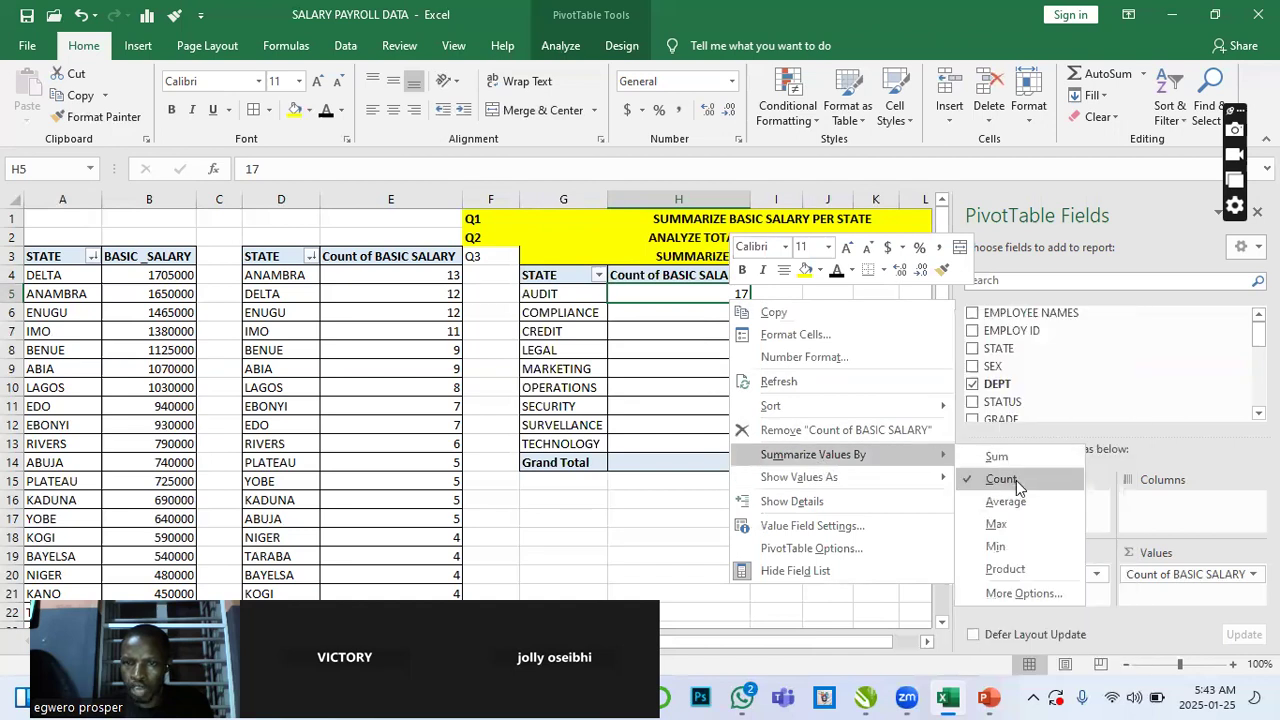
click(997, 458)
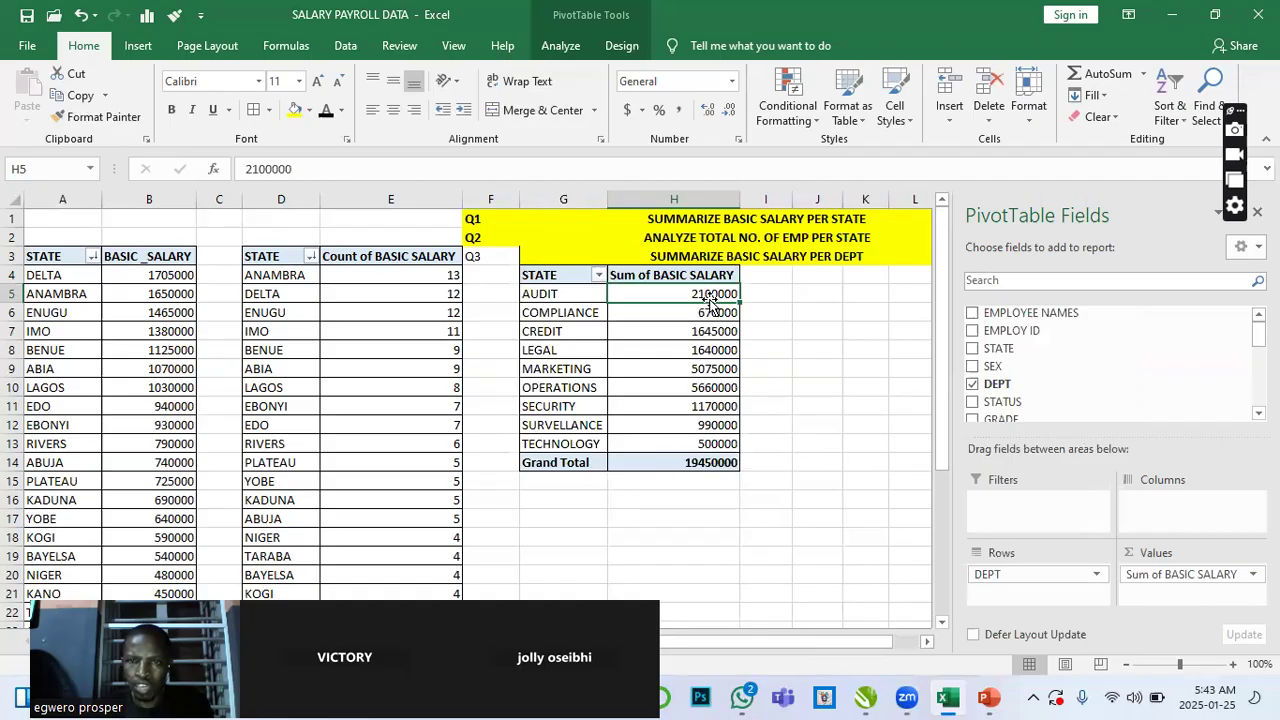
- Sort the department salary totals from largest to smallest
right_click(714, 348)
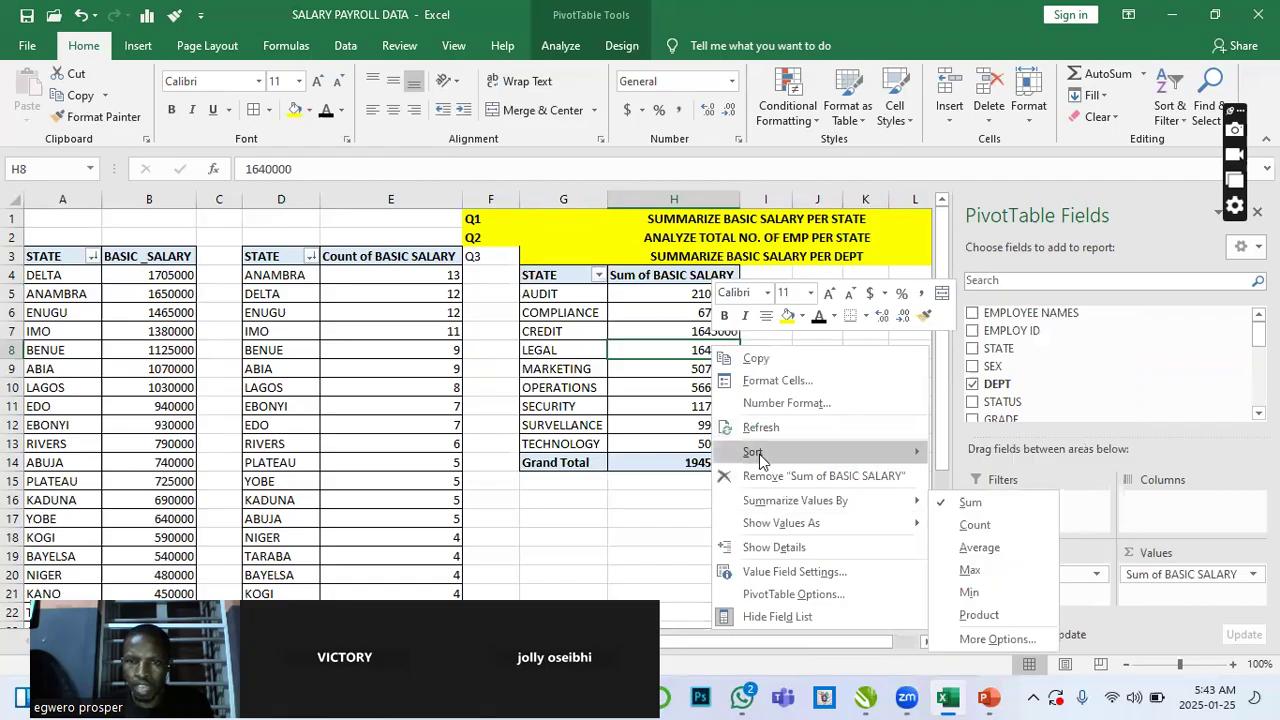
mouse_move(765, 455)
click(1017, 477)
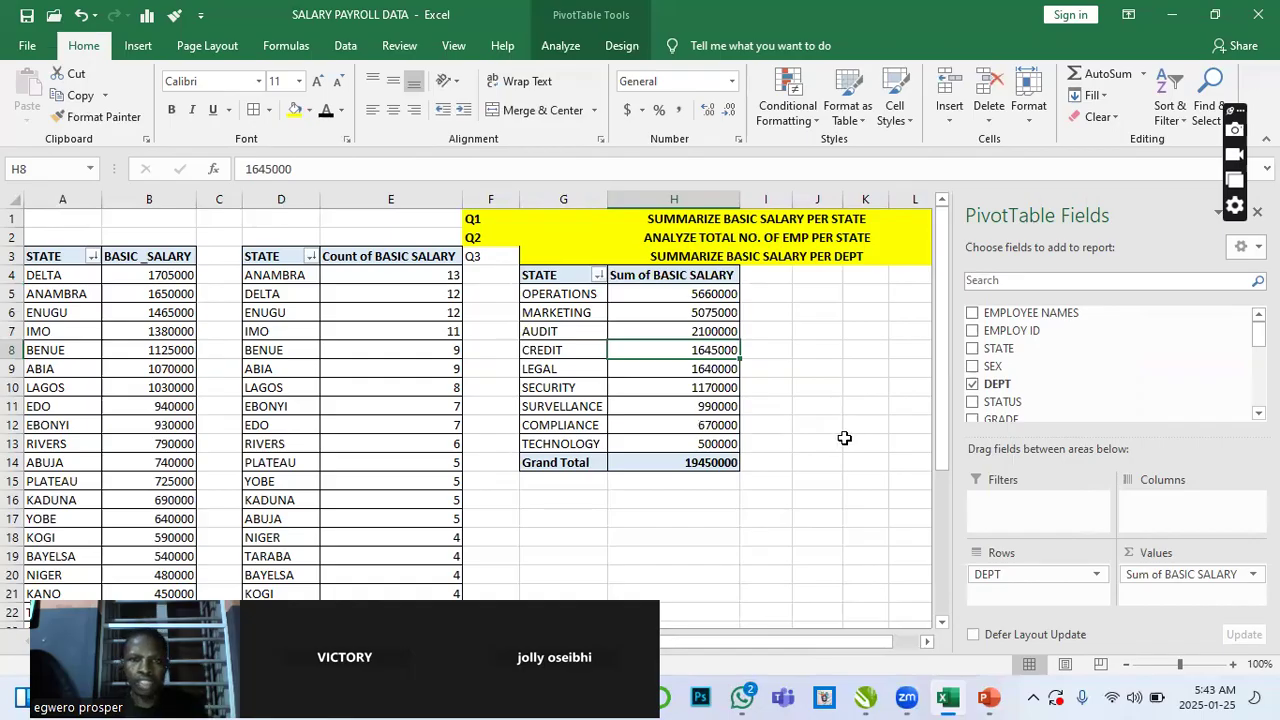
scroll(845, 438, down, 3)
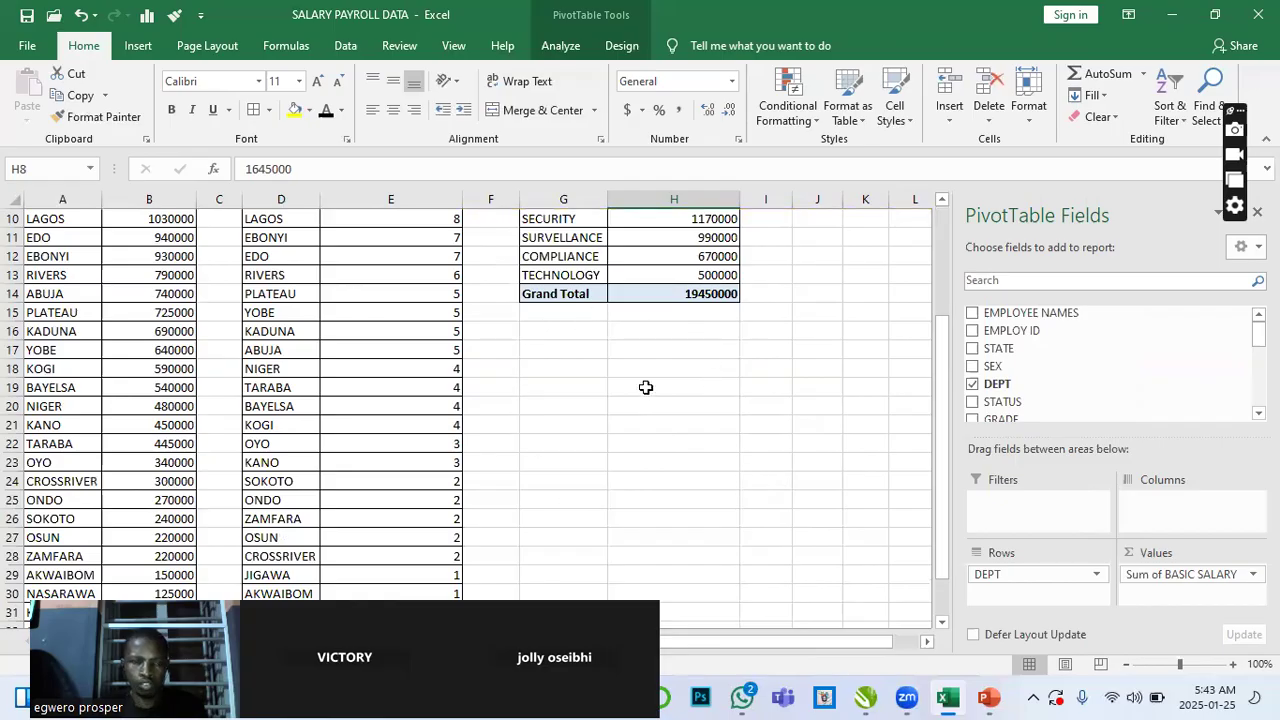
scroll(607, 395, up, 3)
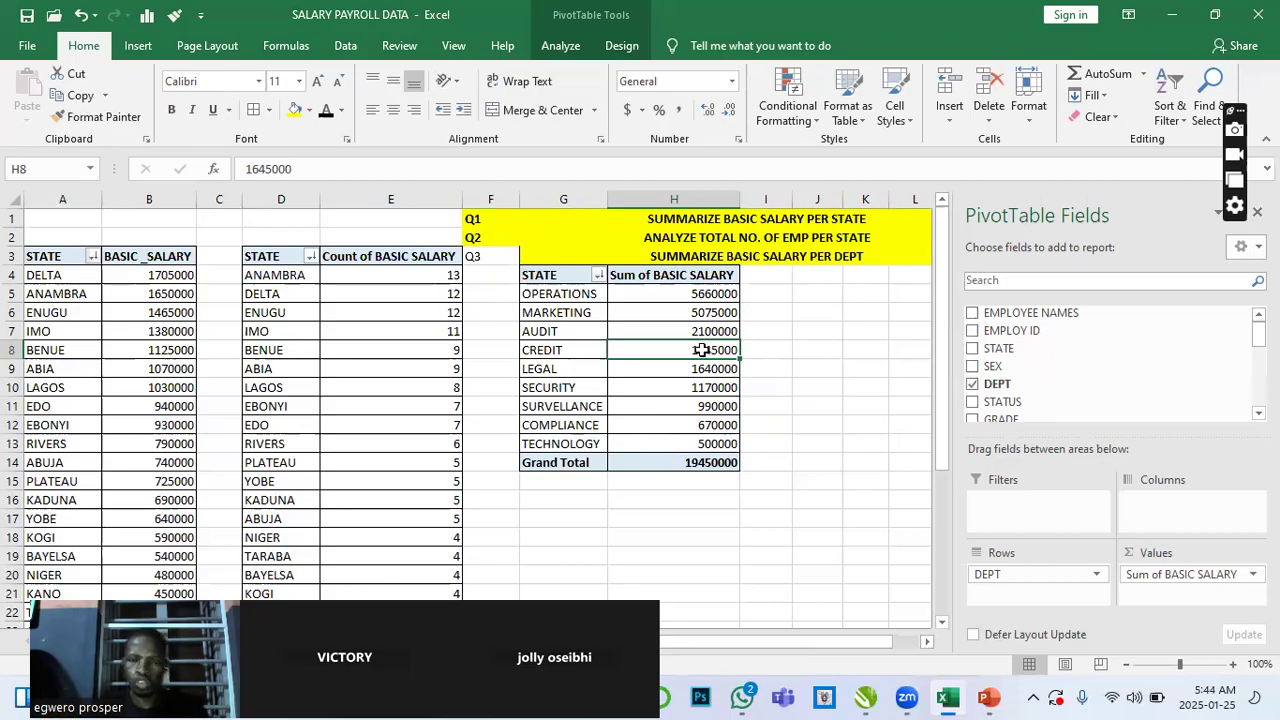
mouse_move(703, 350)
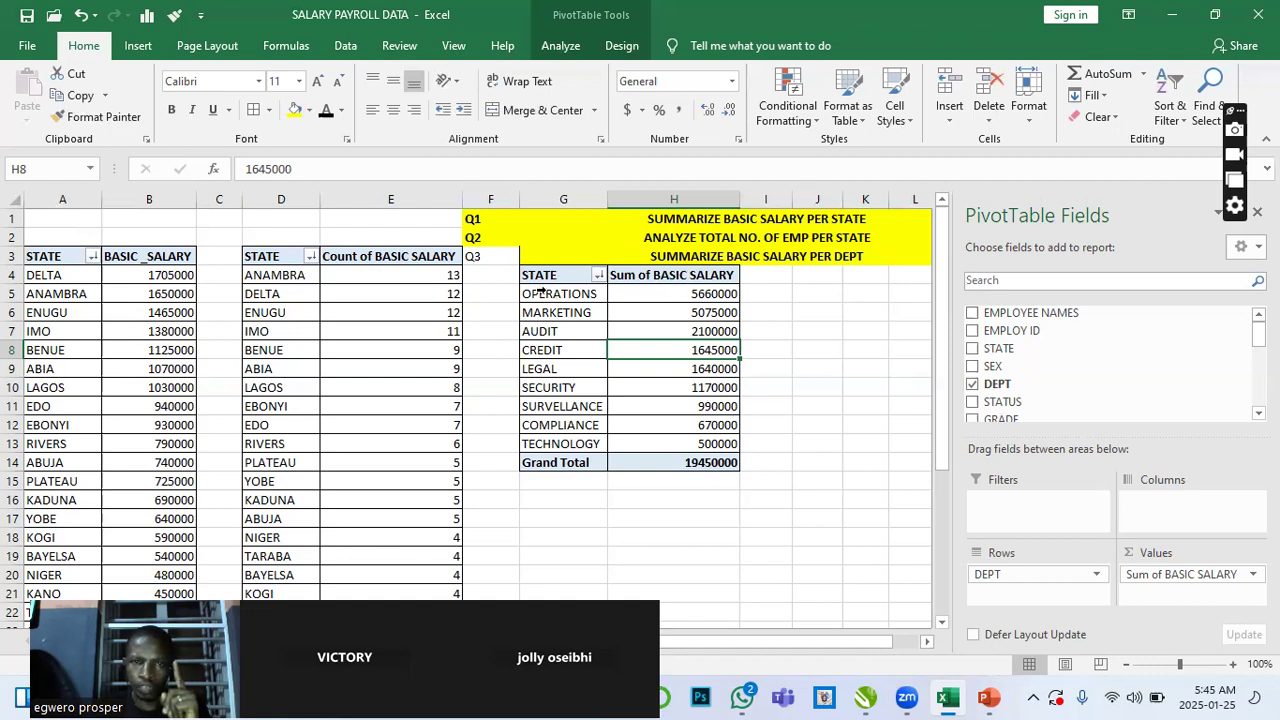
- Rename the PivotTable's row header in G4 to DEPT
click(545, 275)
drag(275, 166, 232, 172)
text(DEPT)
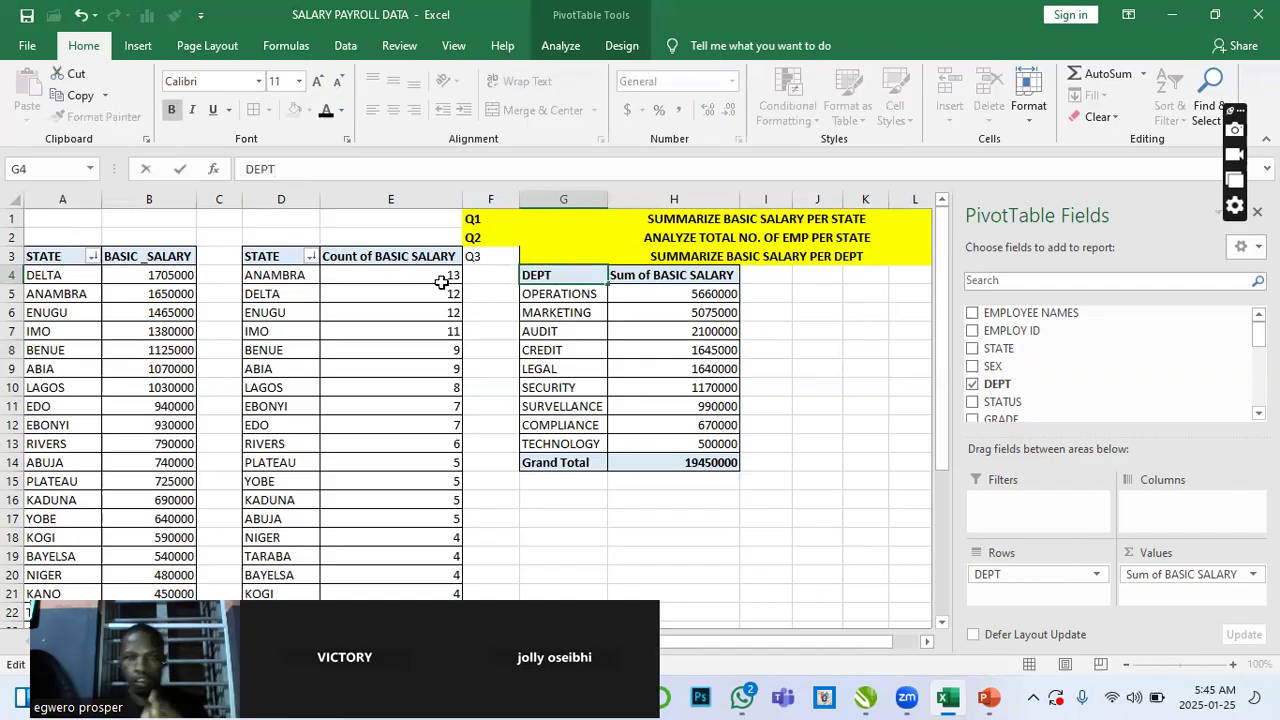
click(585, 331)
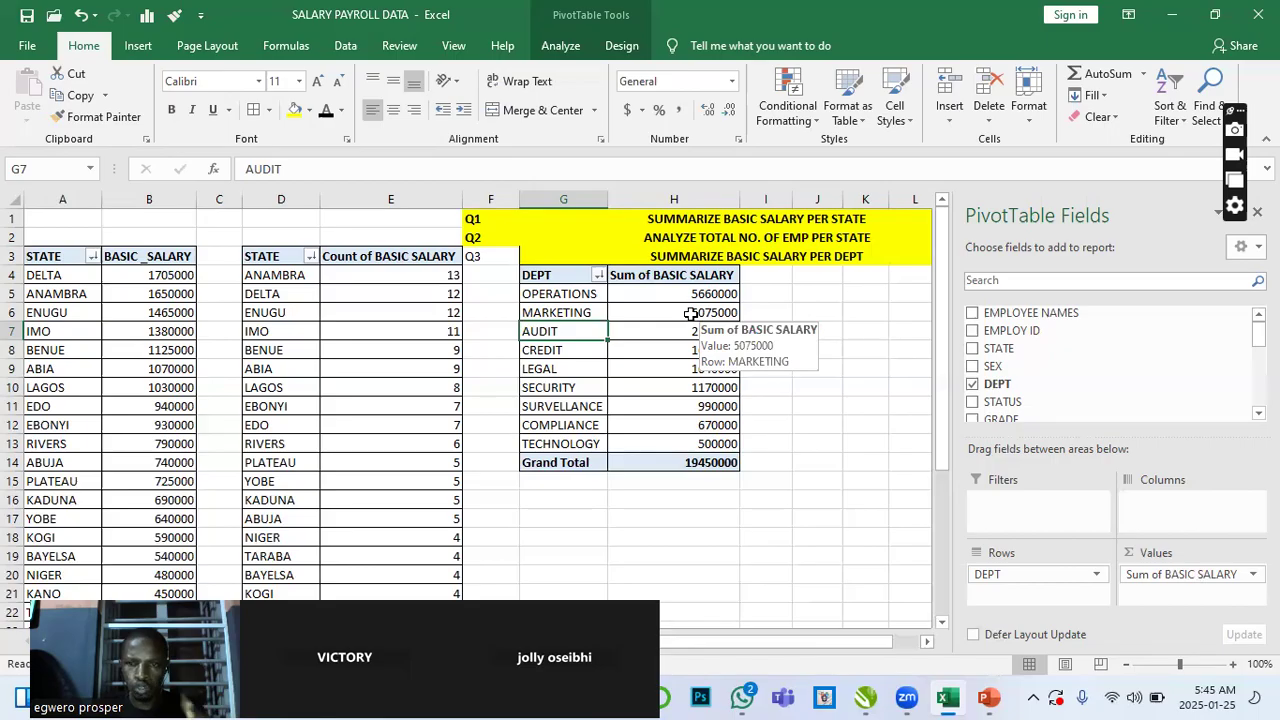
- Add SEX as a second row field beneath DEPT and collapse every department group
drag(997, 368, 1046, 590)
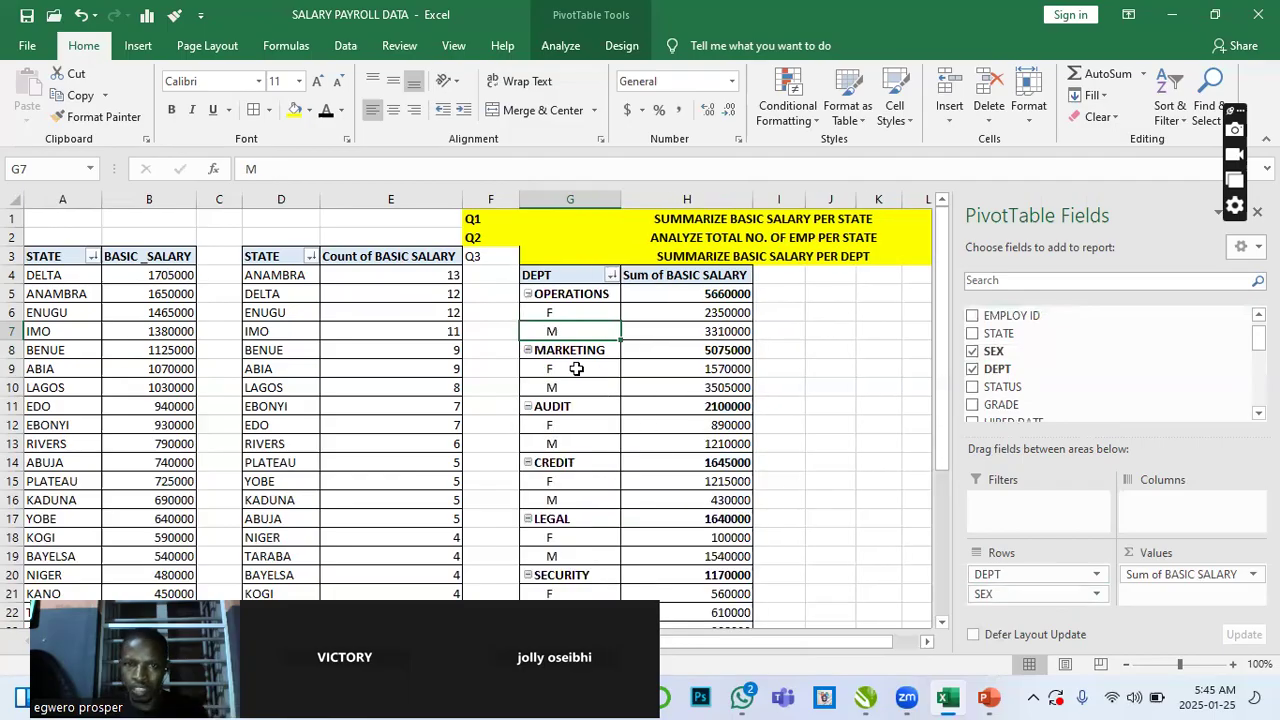
click(528, 294)
click(528, 313)
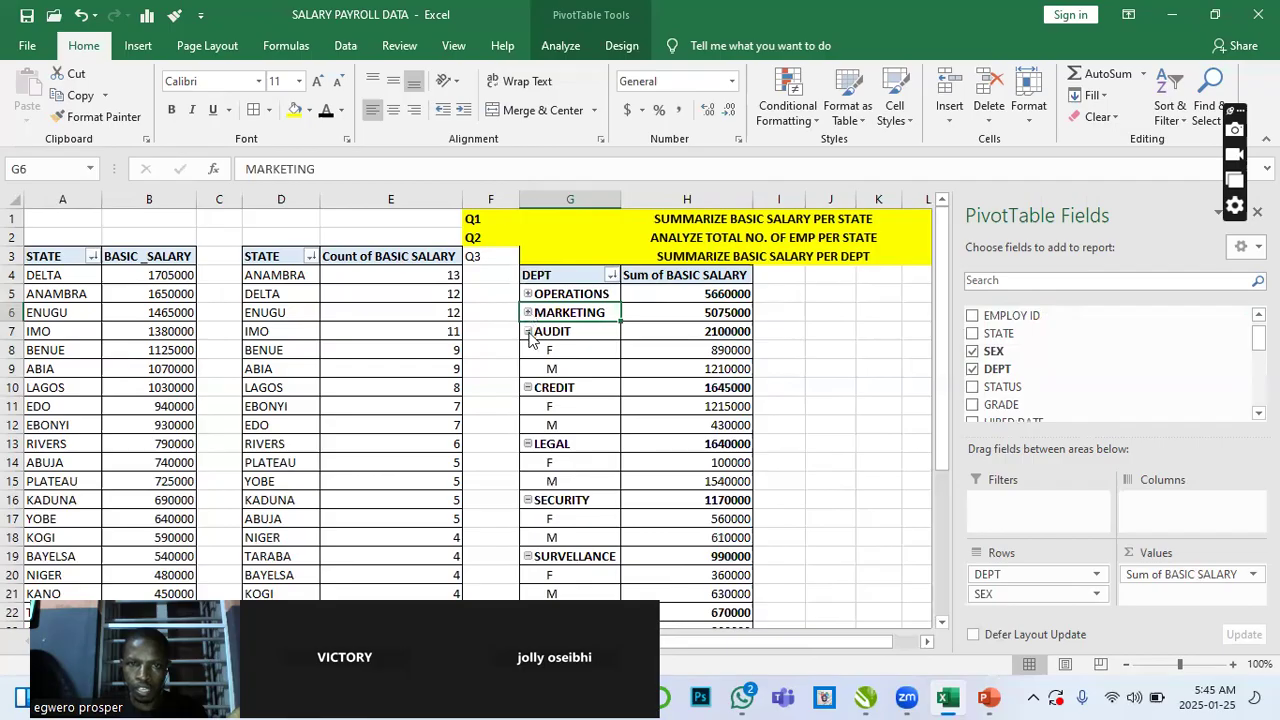
click(528, 332)
click(528, 350)
click(529, 369)
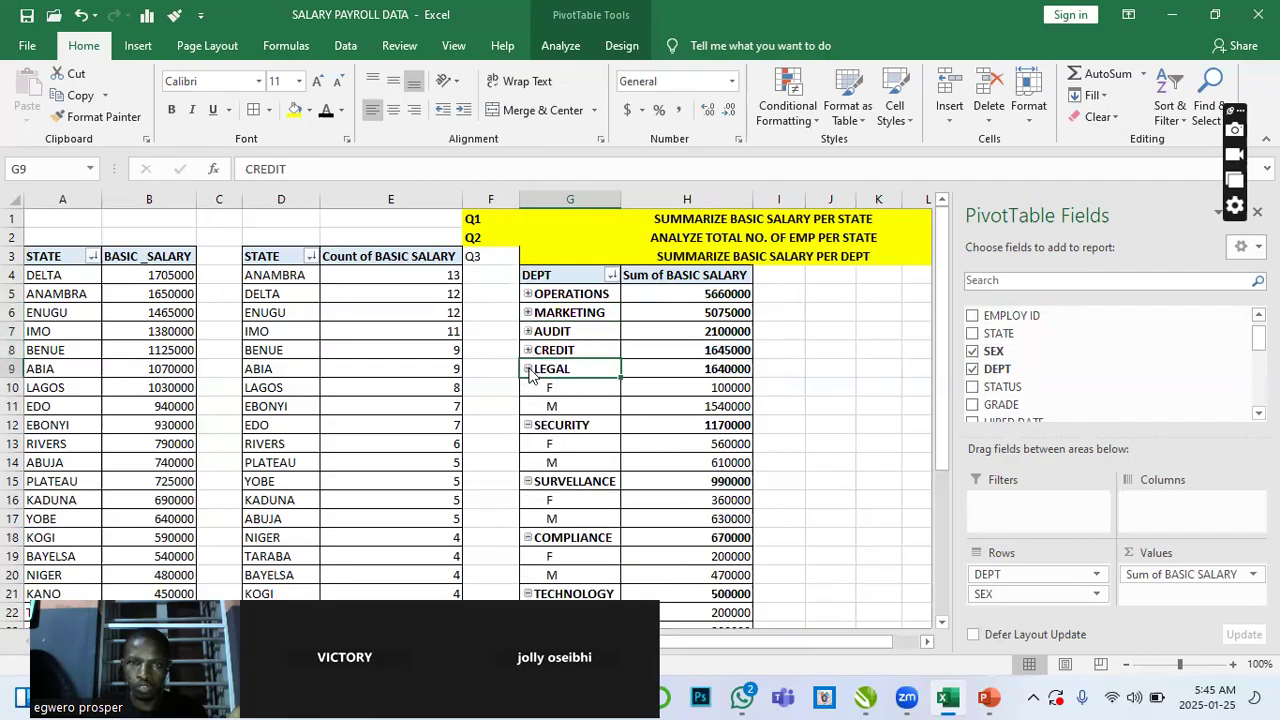
click(528, 388)
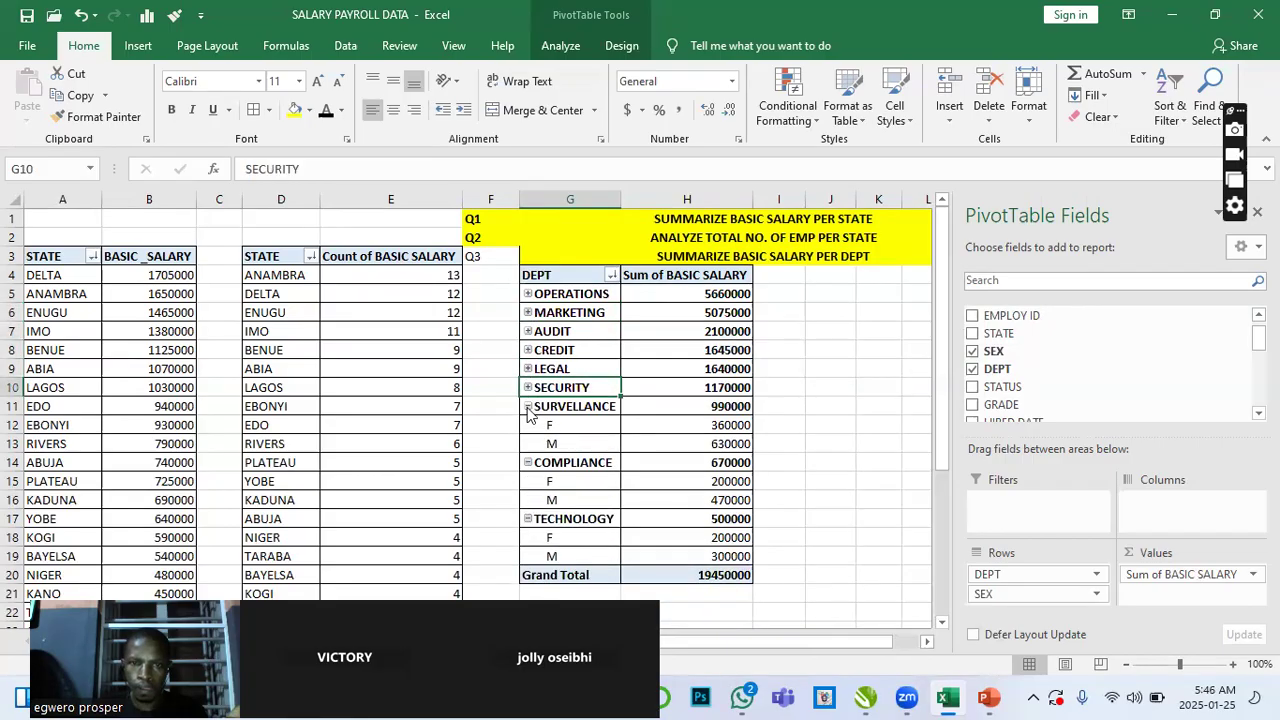
click(528, 408)
click(529, 425)
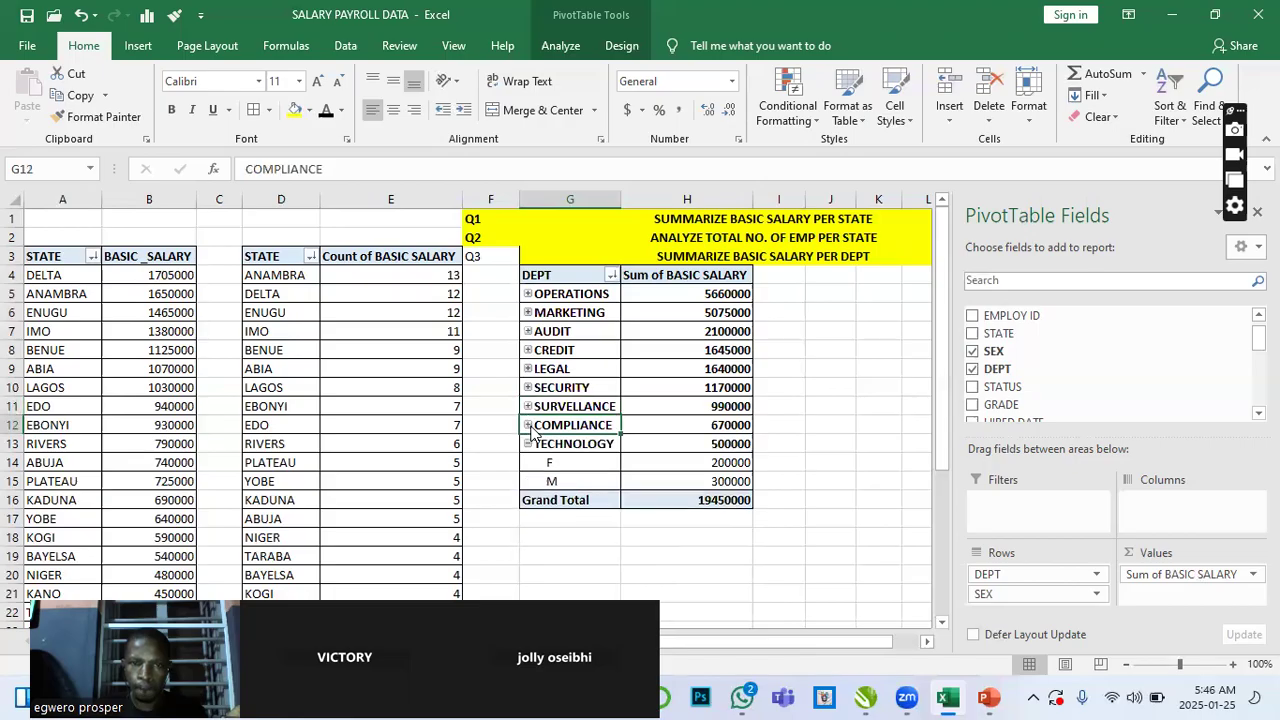
click(528, 444)
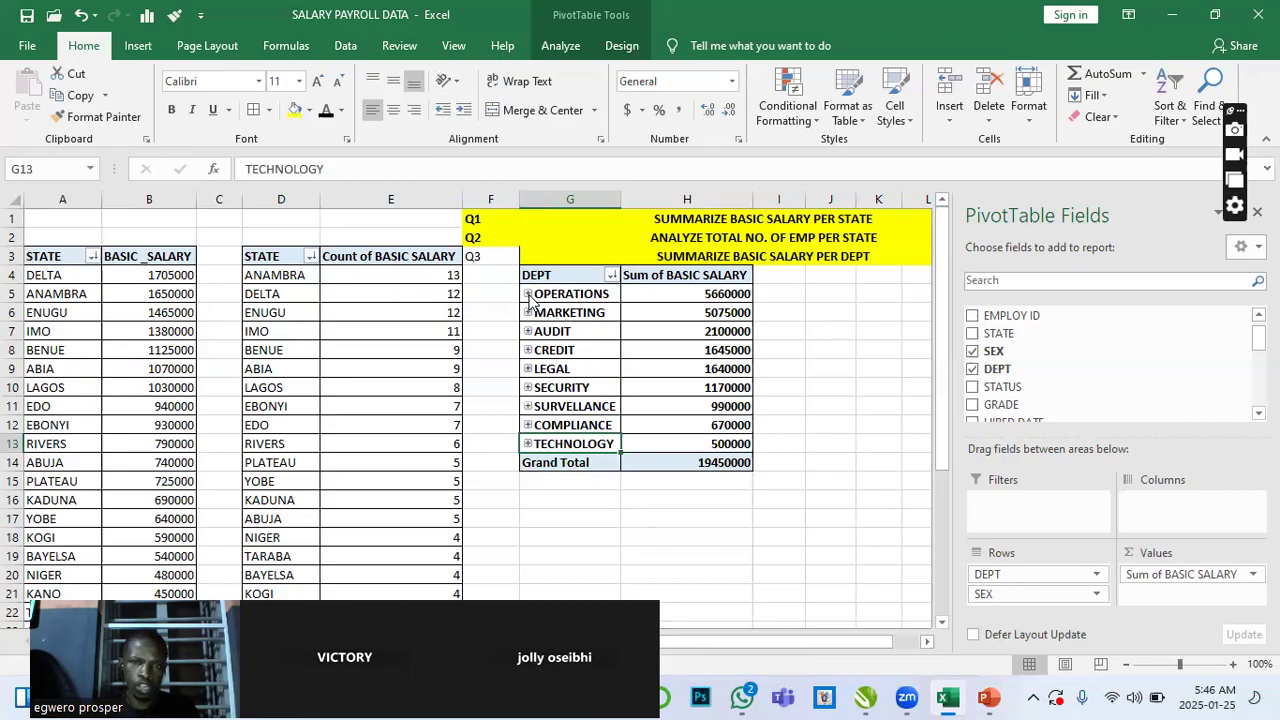
- Expand and collapse the OPERATIONS, MARKETING and AUDIT groups to view their sex breakdown
click(528, 294)
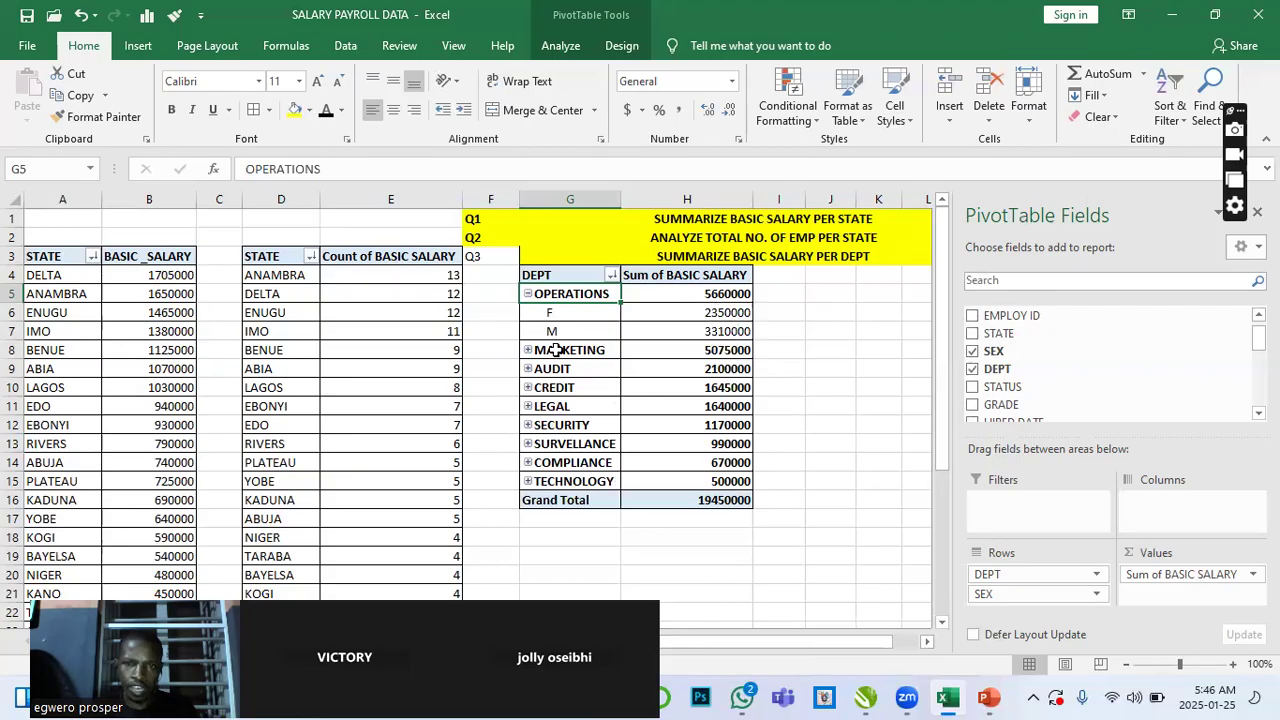
mouse_move(727, 338)
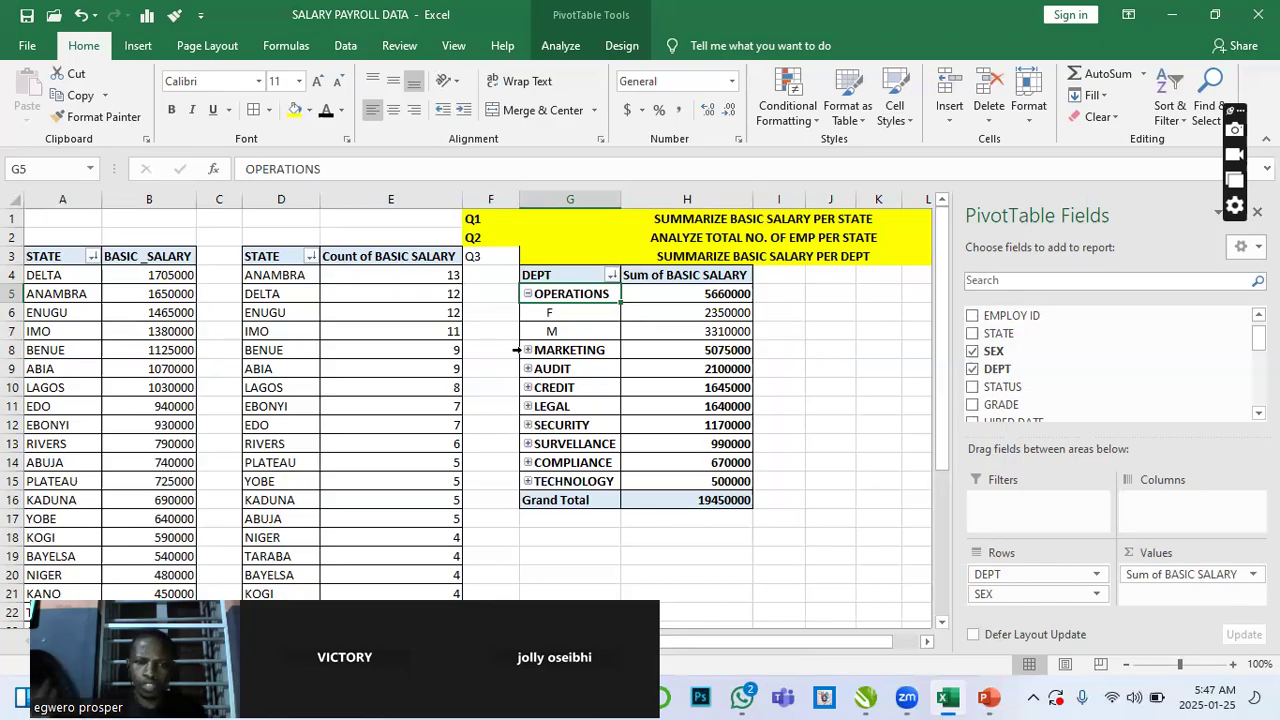
click(528, 294)
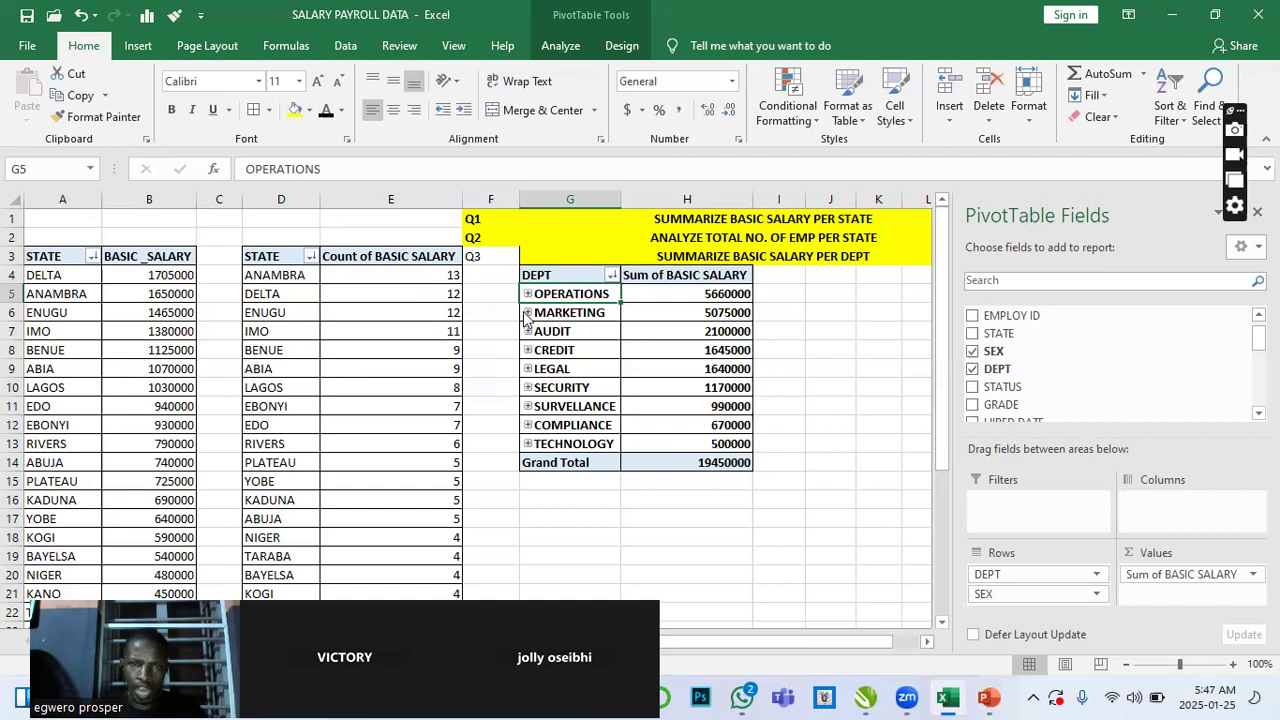
click(527, 313)
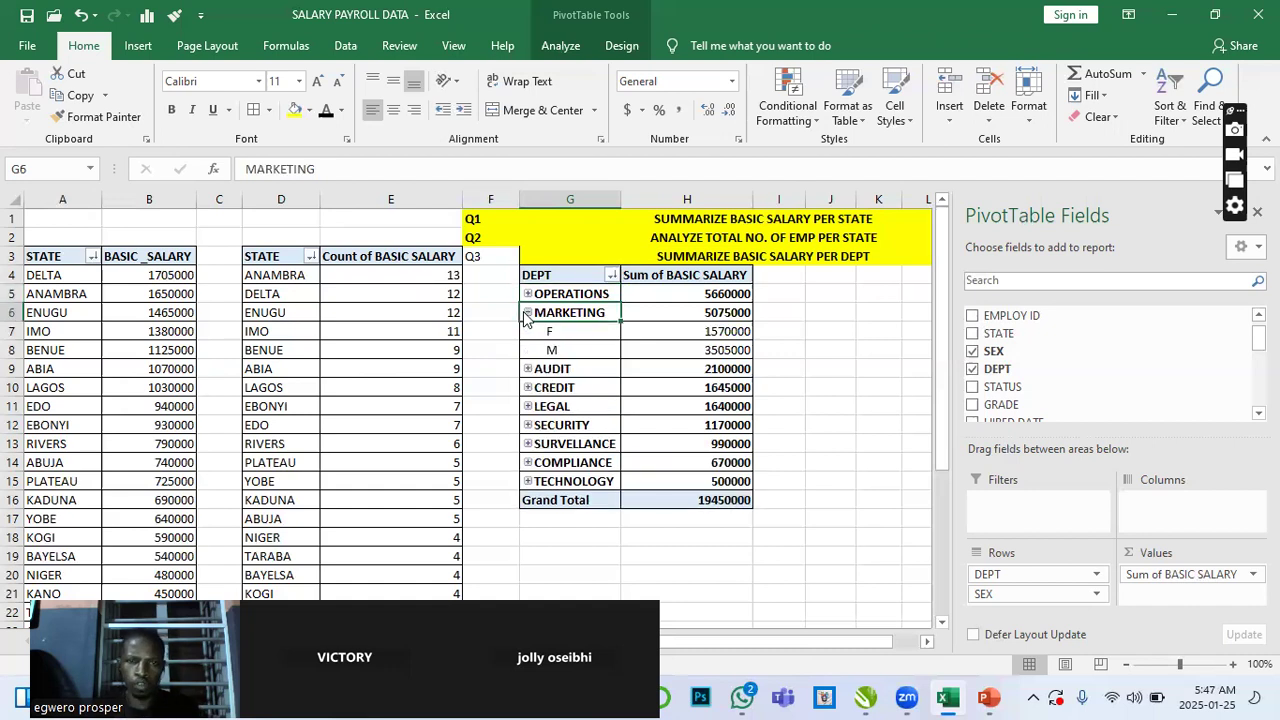
click(527, 313)
click(530, 337)
click(528, 333)
click(528, 333)
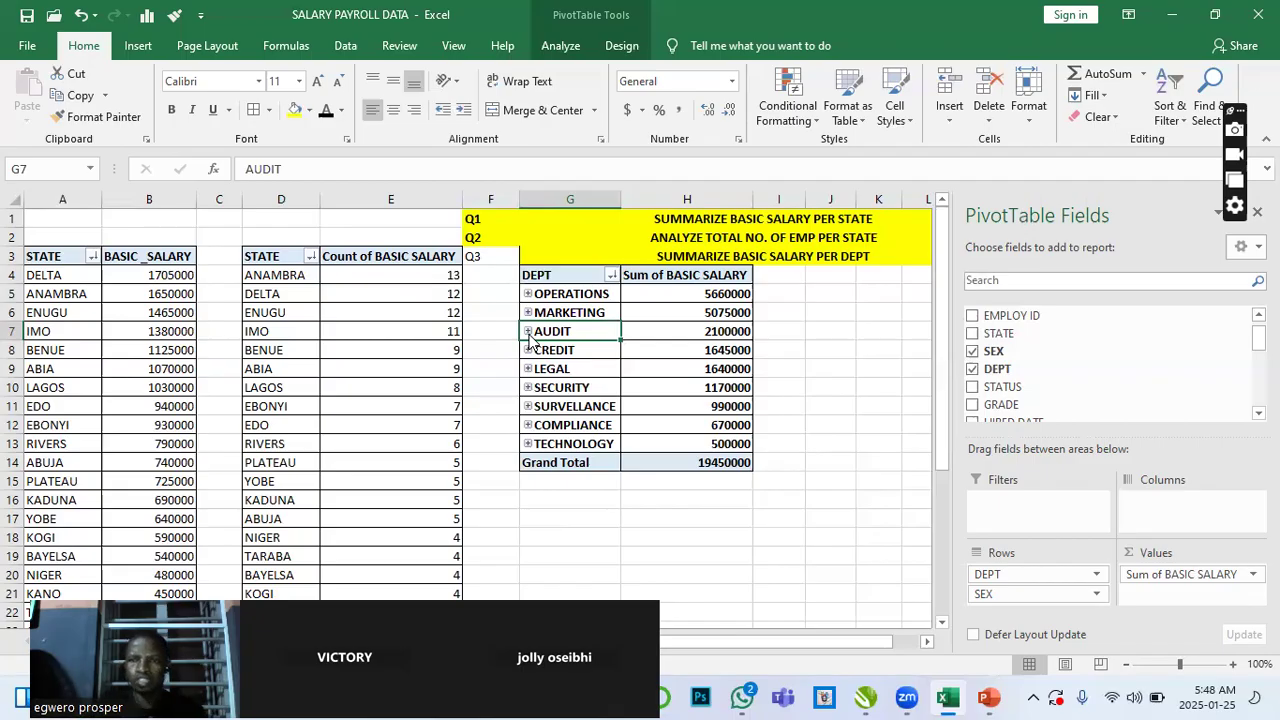
- Add STATUS as a third row field and expand OPERATIONS to show its sex and status breakdown
scroll(1110, 362, down, 2)
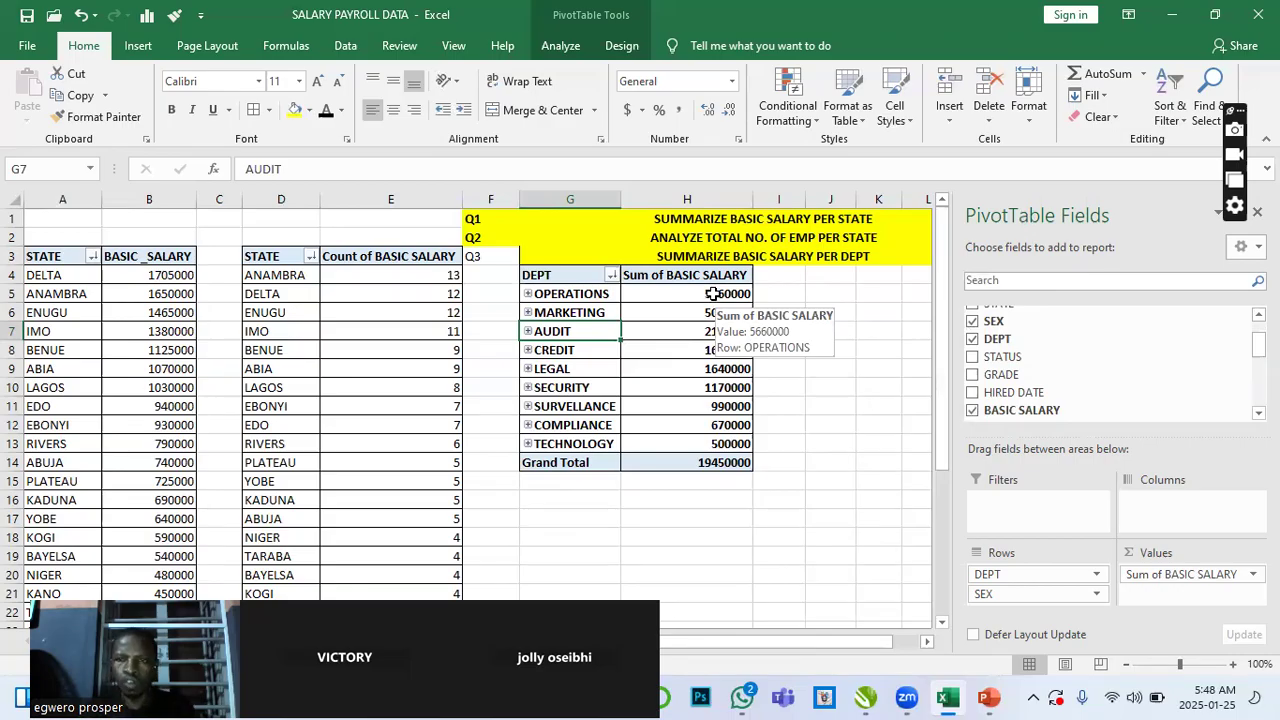
drag(1012, 358, 1040, 585)
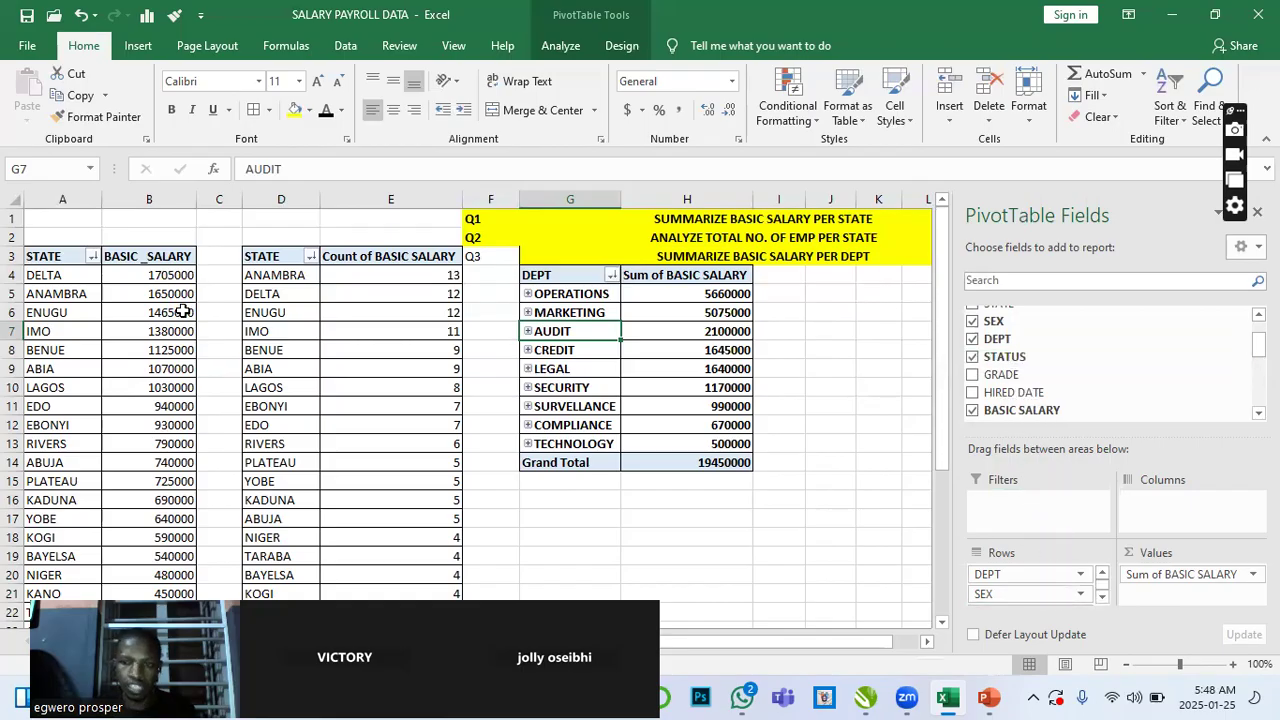
click(527, 294)
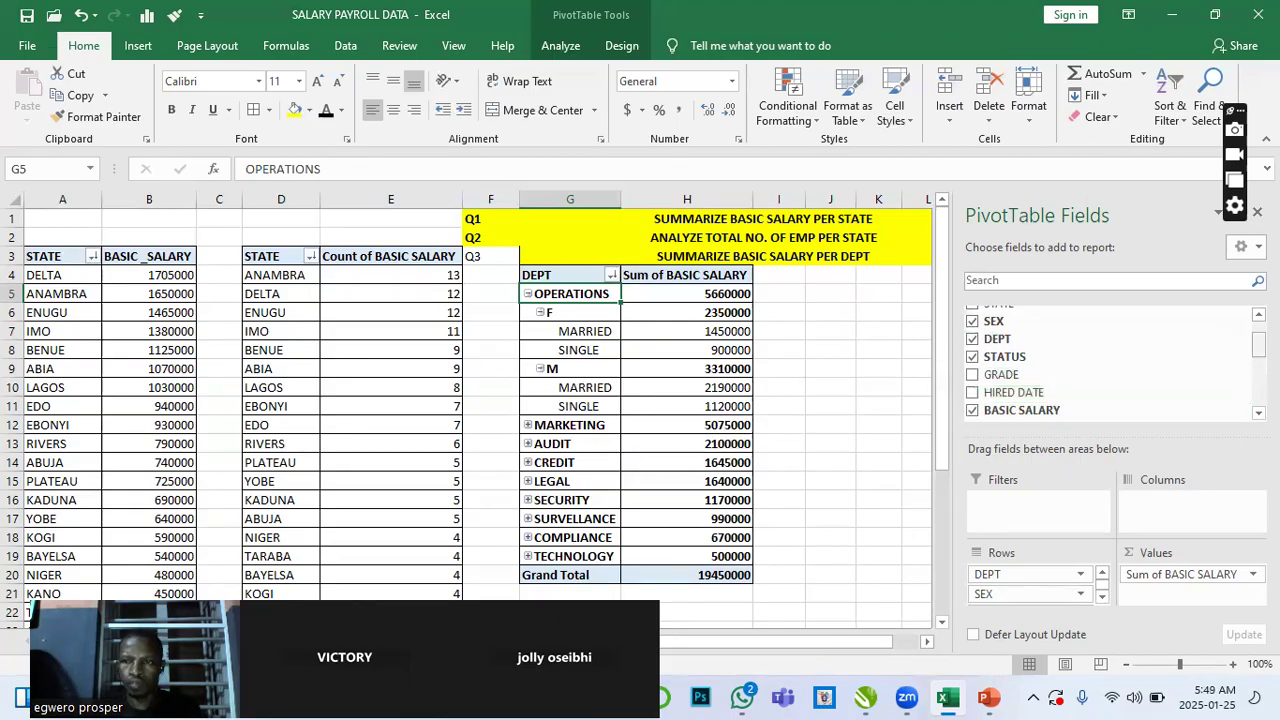
drag(1258, 344, 1258, 346)
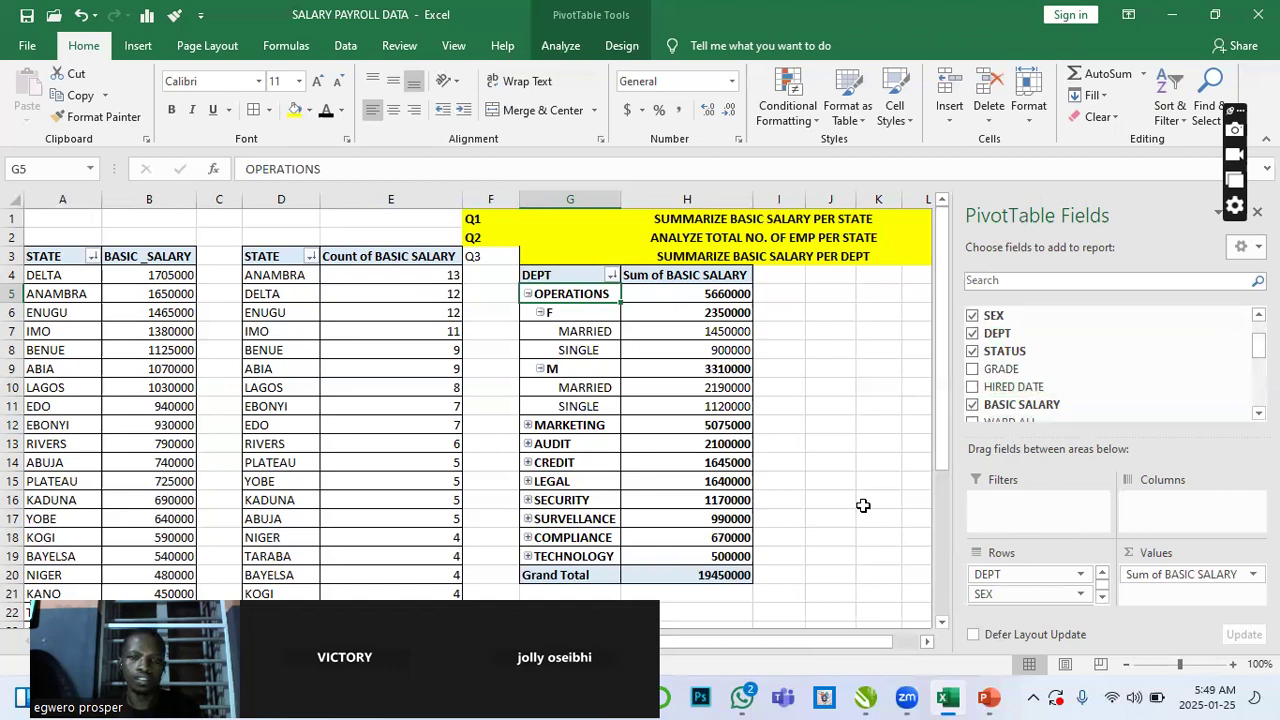
- Collapse the F sex group and the OPERATIONS department group in the department PivotTable
click(540, 312)
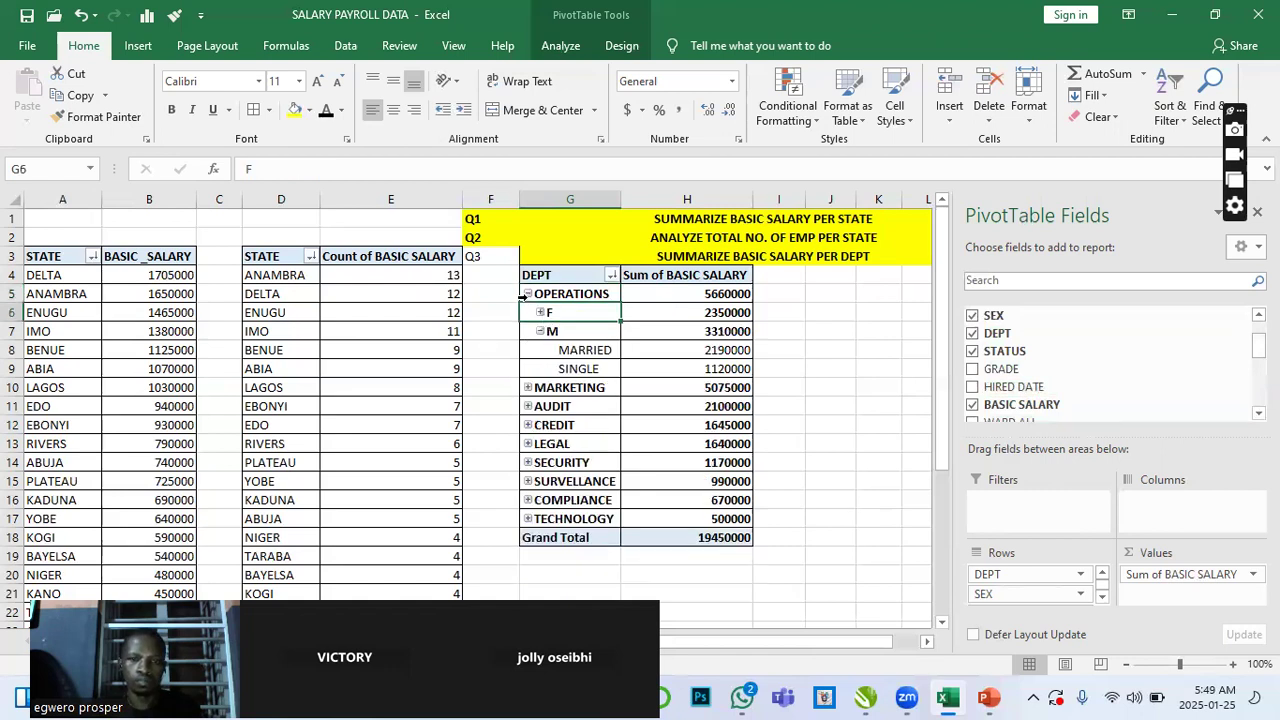
click(528, 294)
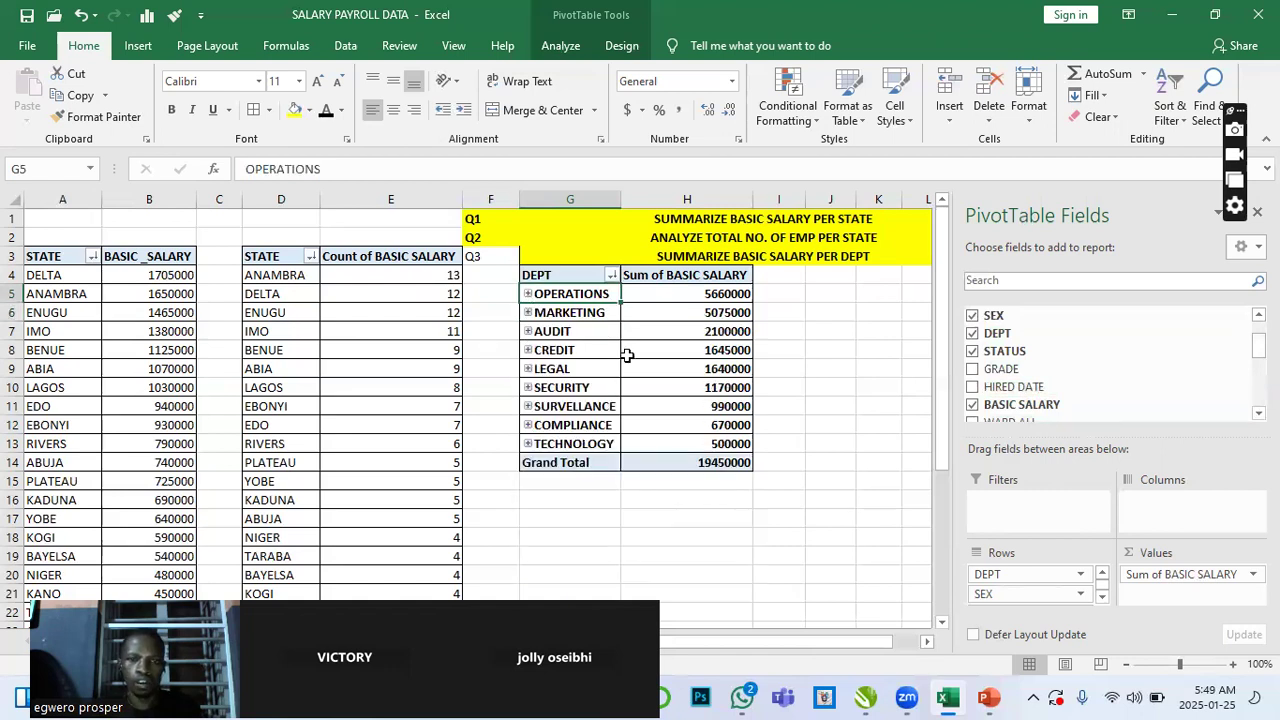
scroll(655, 400, down, 2)
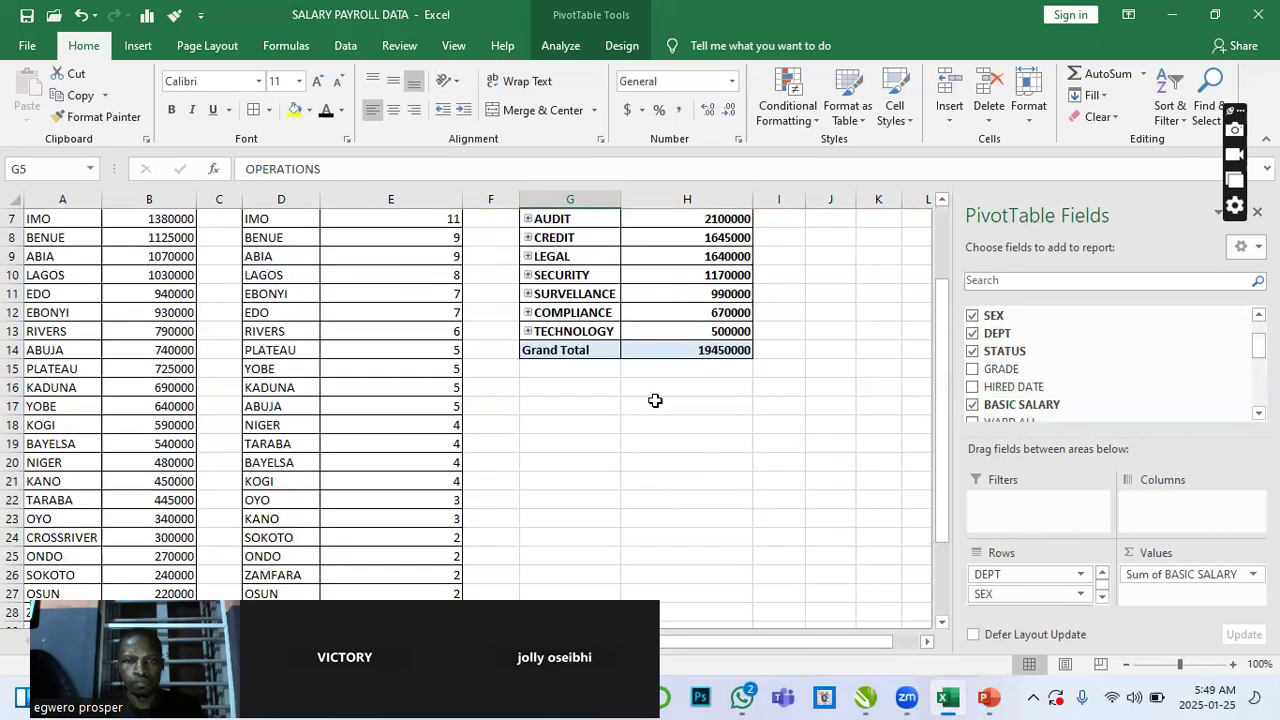
scroll(655, 400, up, 2)
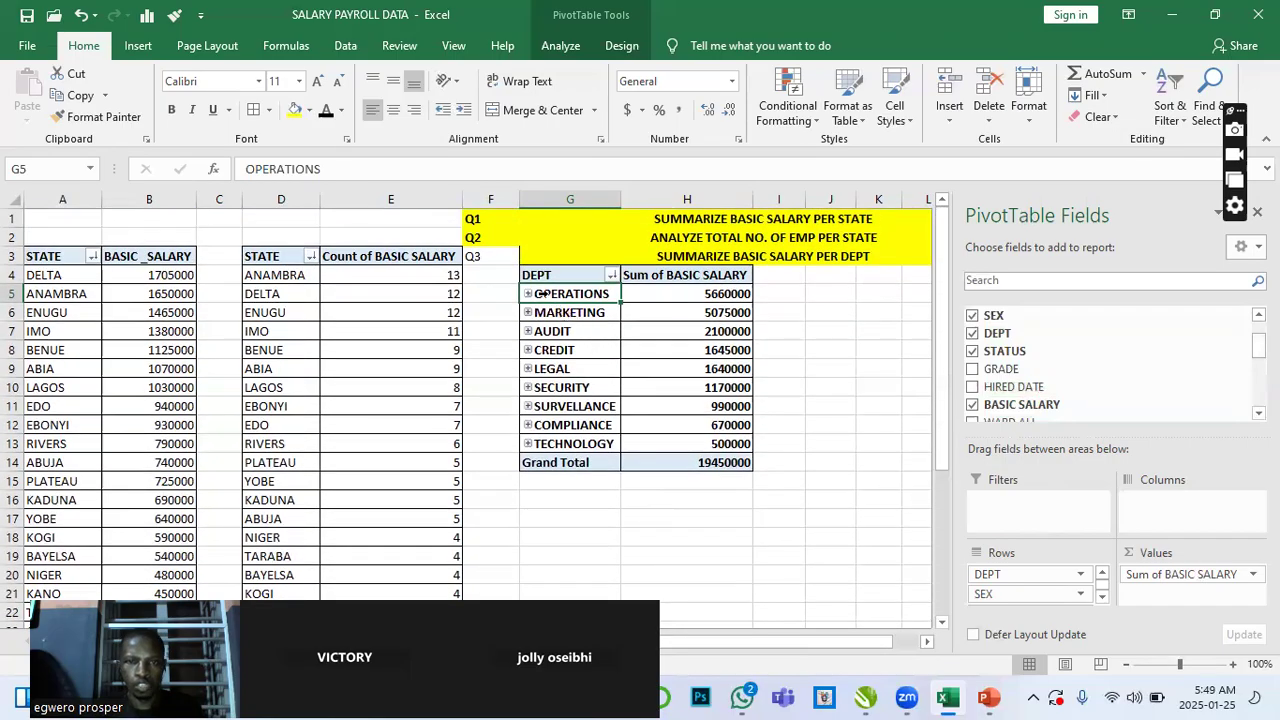
- Copy the department PivotTable and paste a duplicate starting at G17
drag(538, 276, 687, 462)
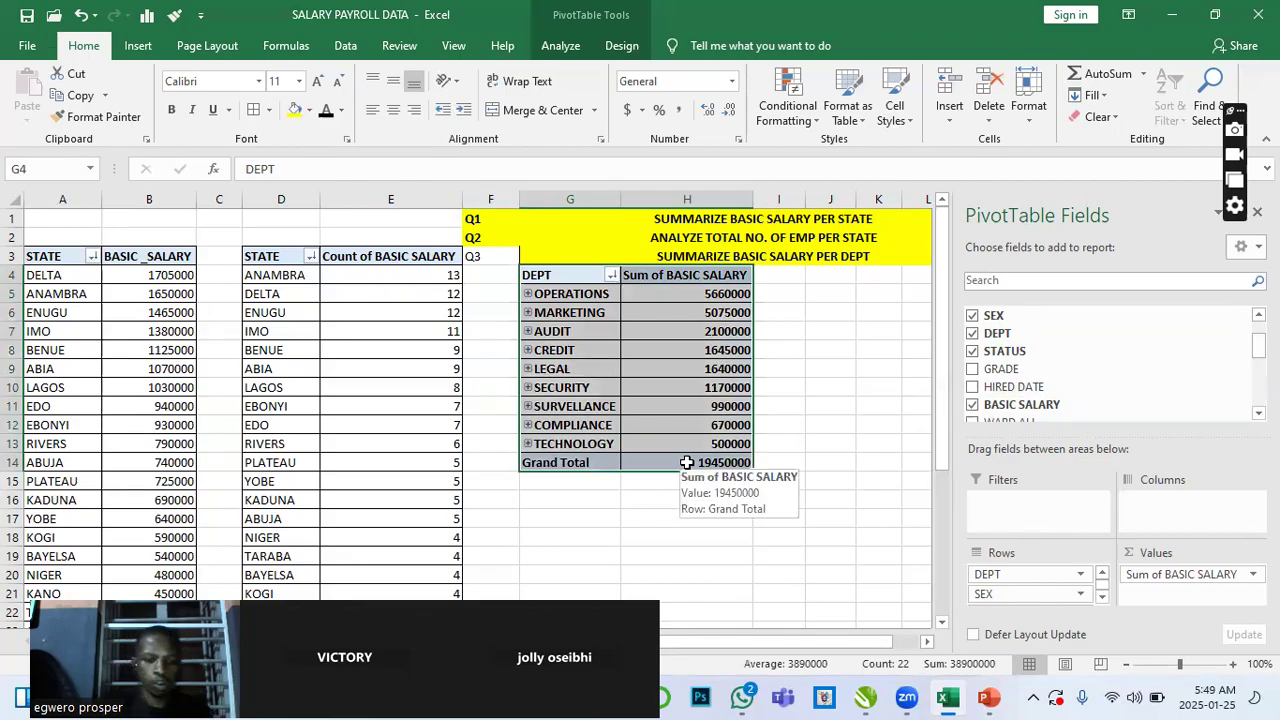
key(ctrl+c)
scroll(687, 464, down, 3)
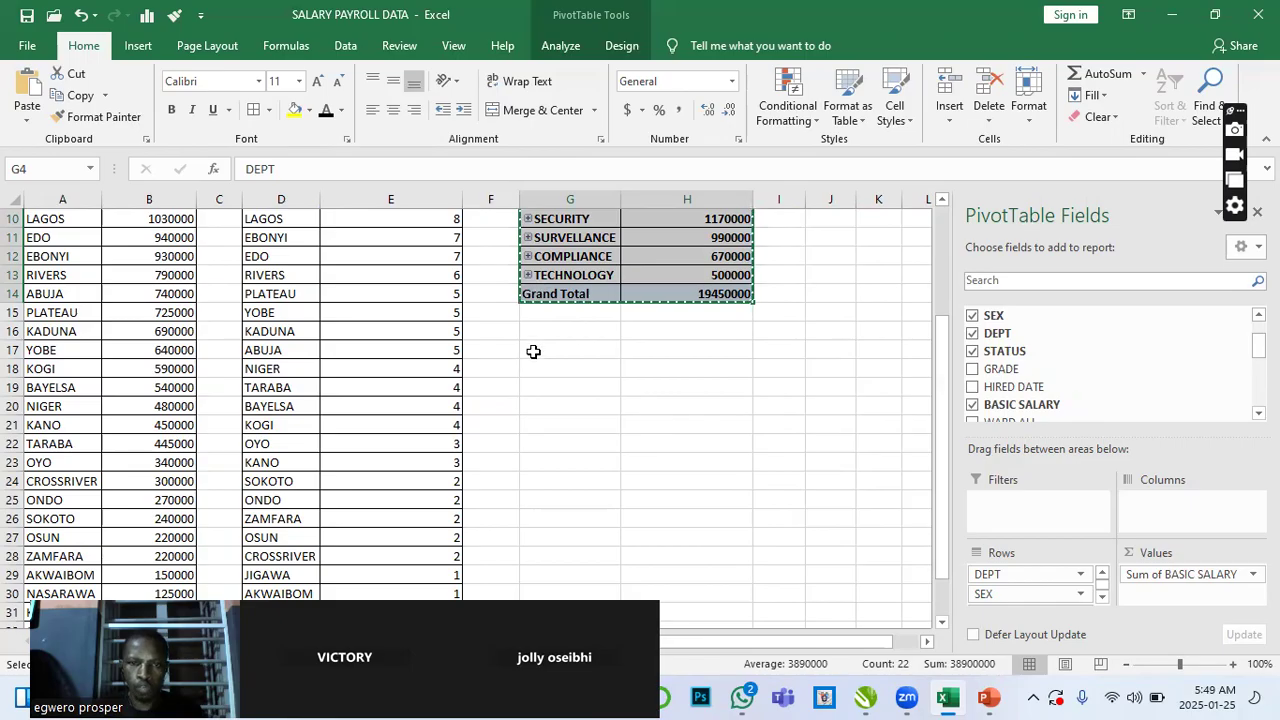
click(533, 351)
key(ctrl+v)
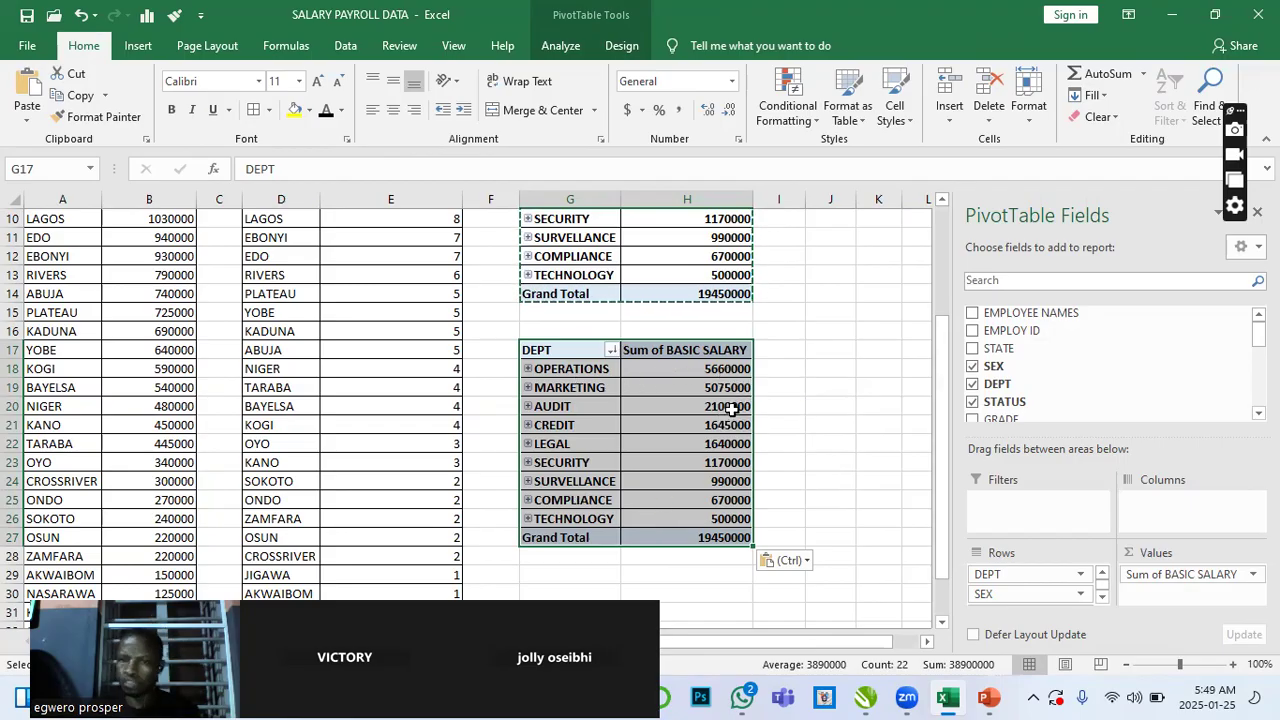
right_click(724, 396)
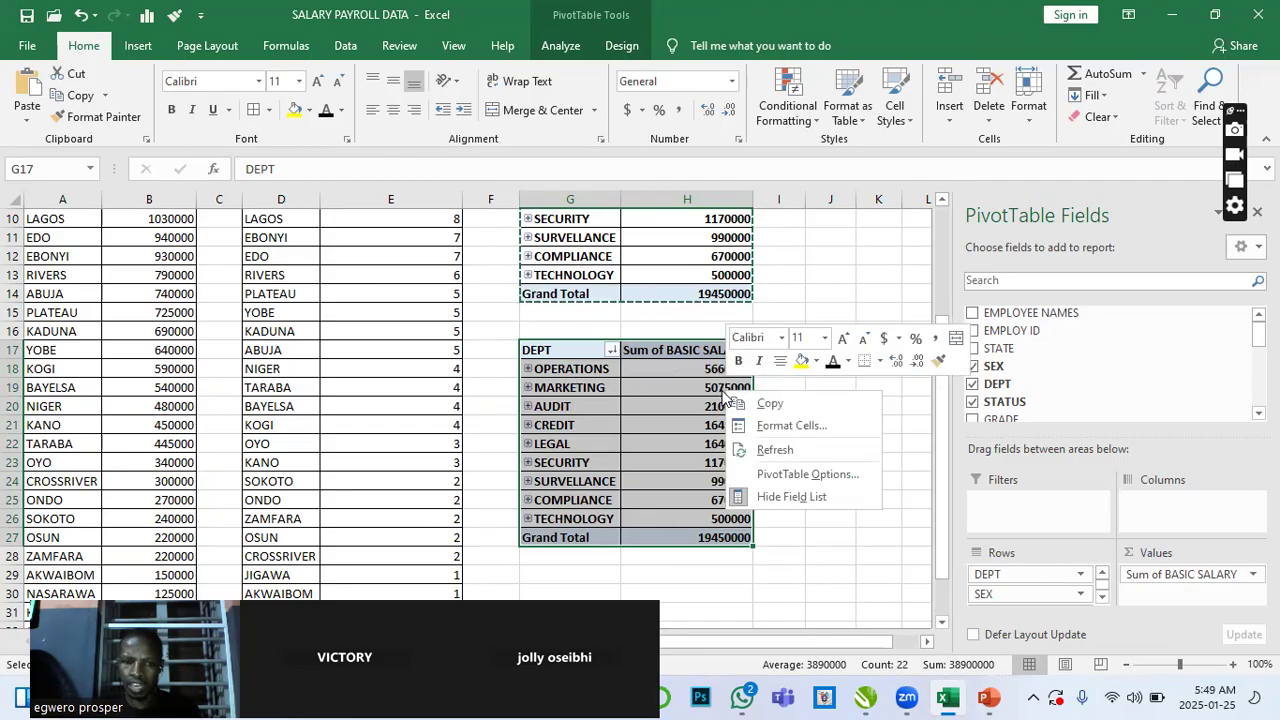
key(Escape)
key(Escape)
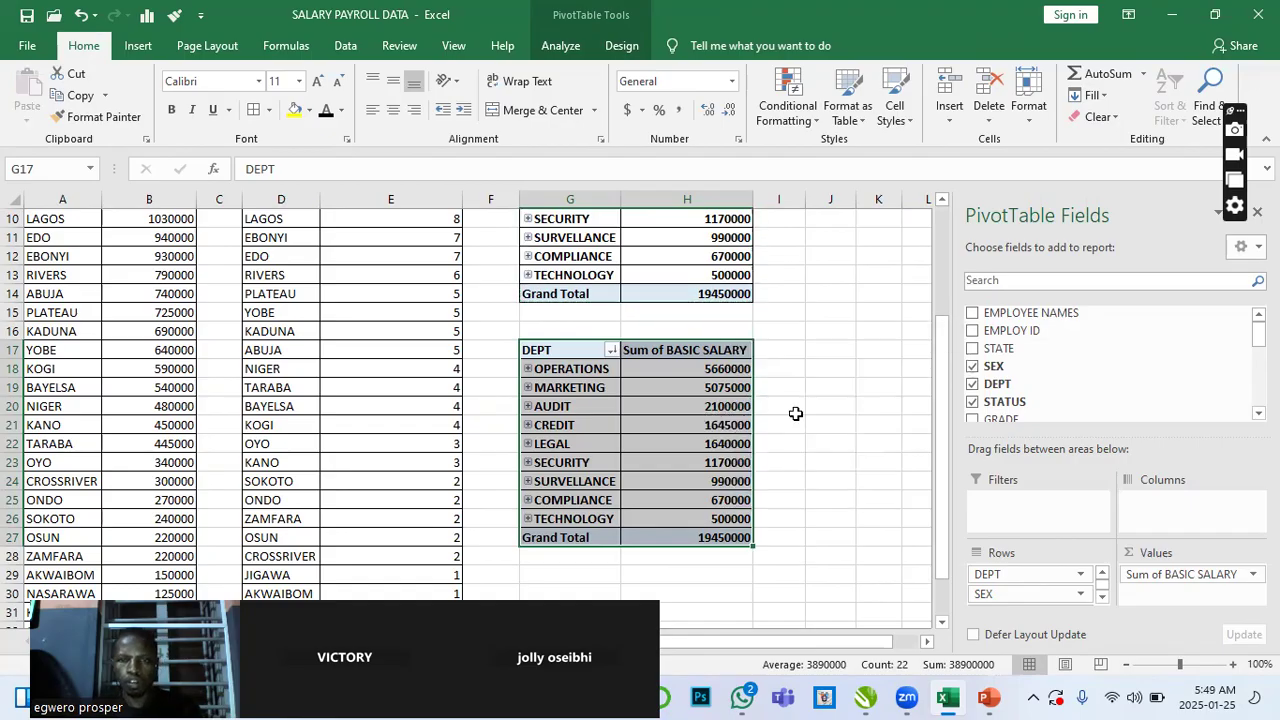
- Change the copied PivotTable to summarize BASIC SALARY by Average
click(722, 408)
right_click(722, 408)
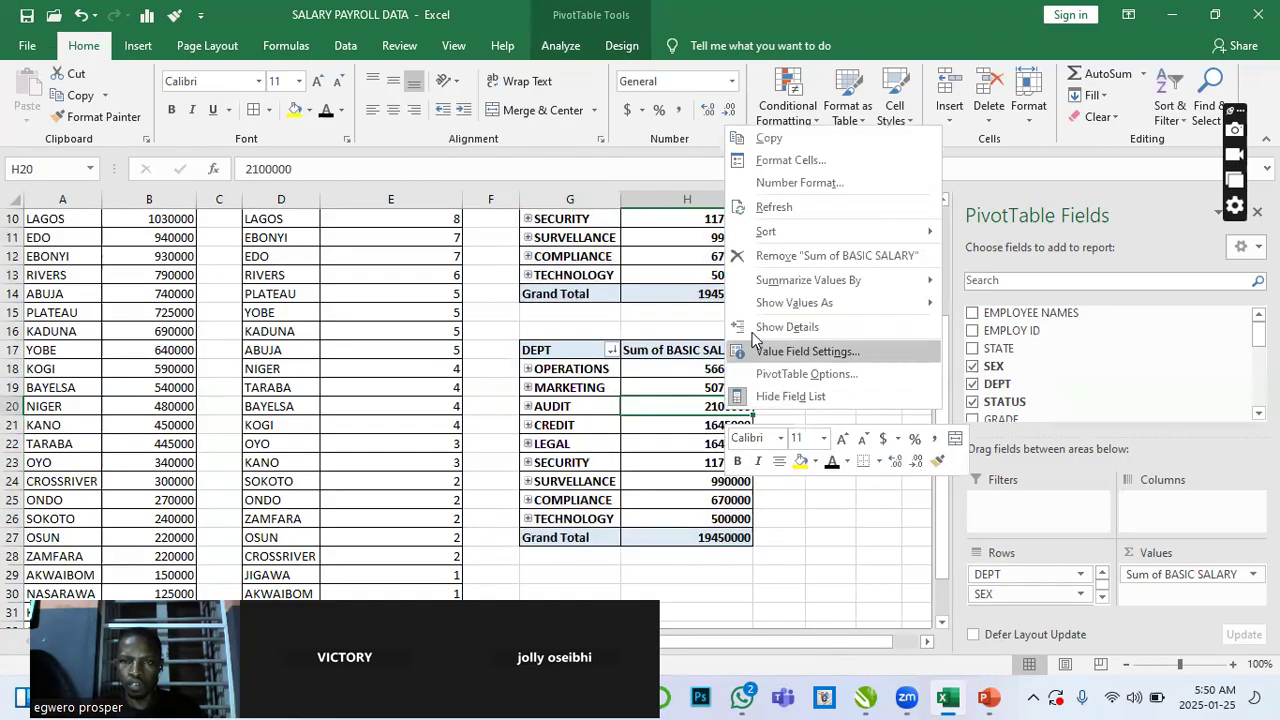
mouse_move(775, 285)
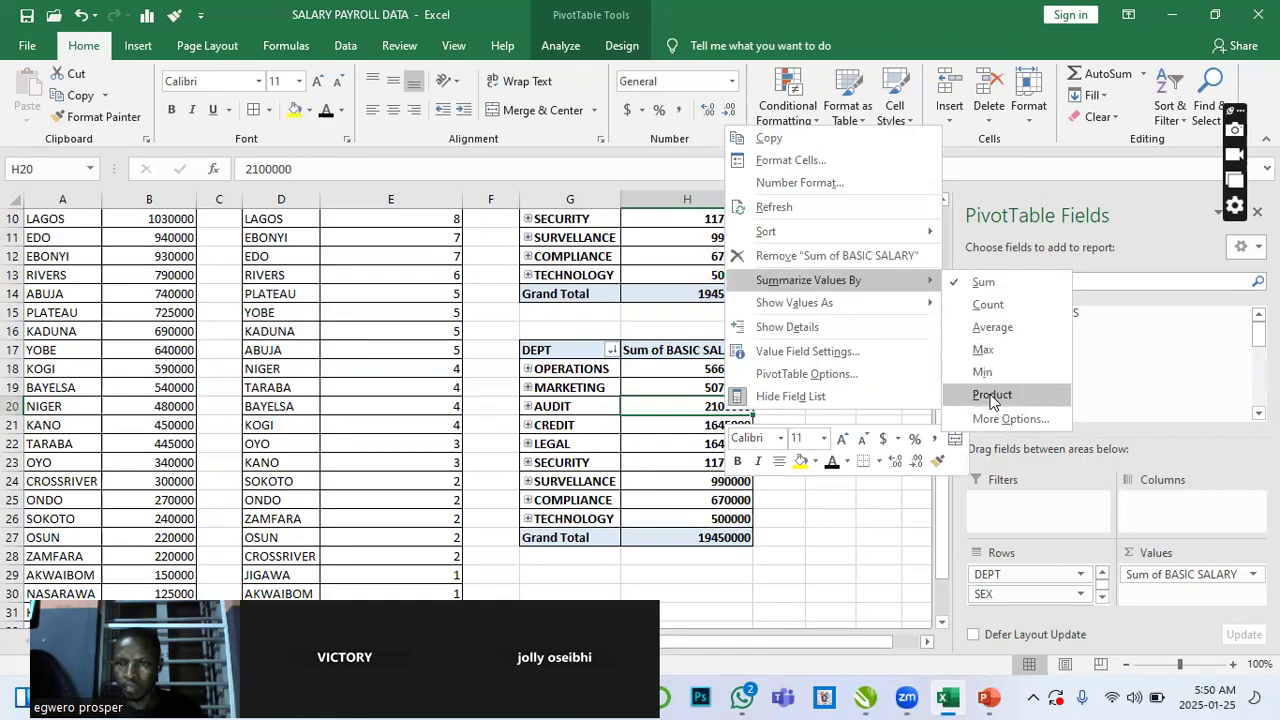
click(990, 327)
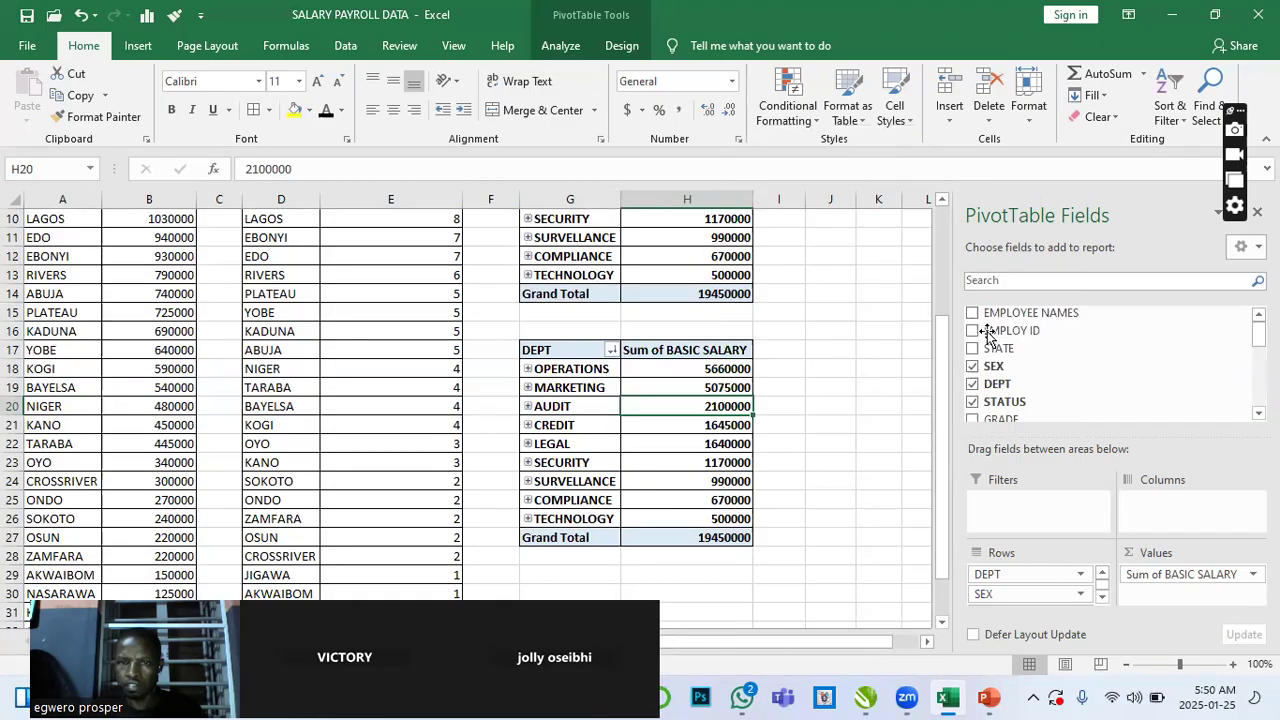
- Sort the average salary PivotTable's values from largest to smallest
click(755, 369)
right_click(757, 370)
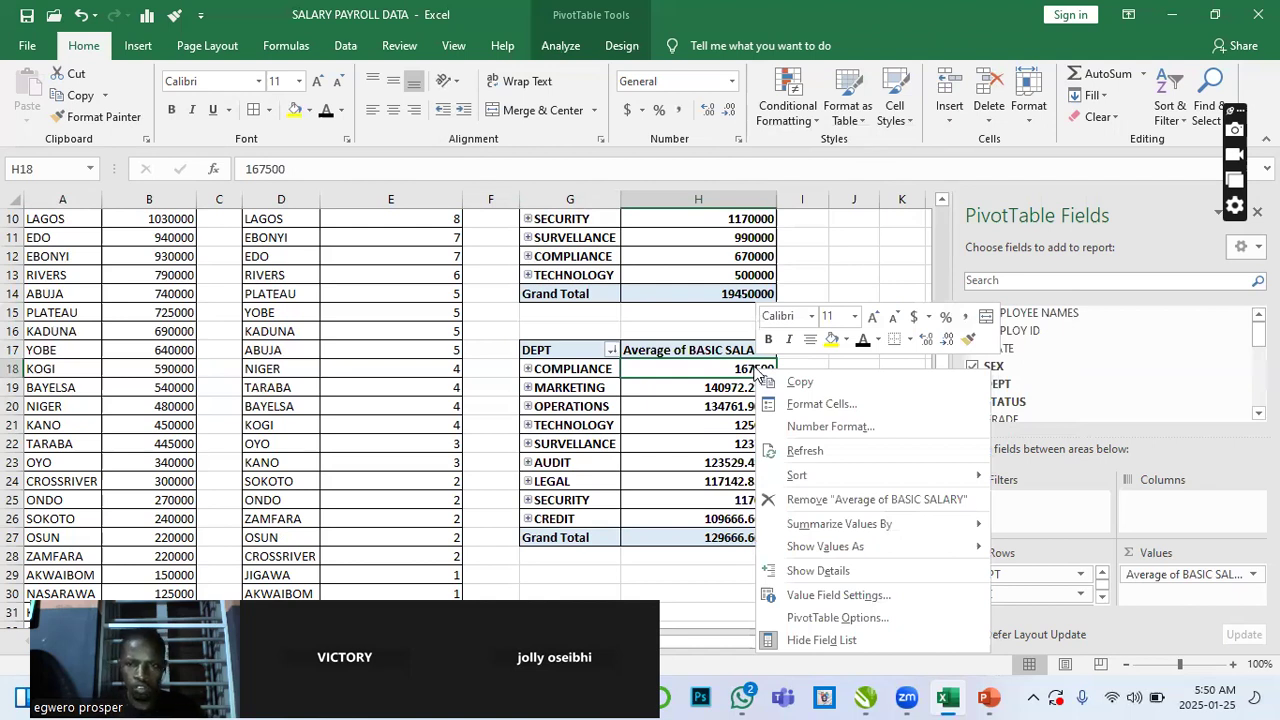
mouse_move(871, 476)
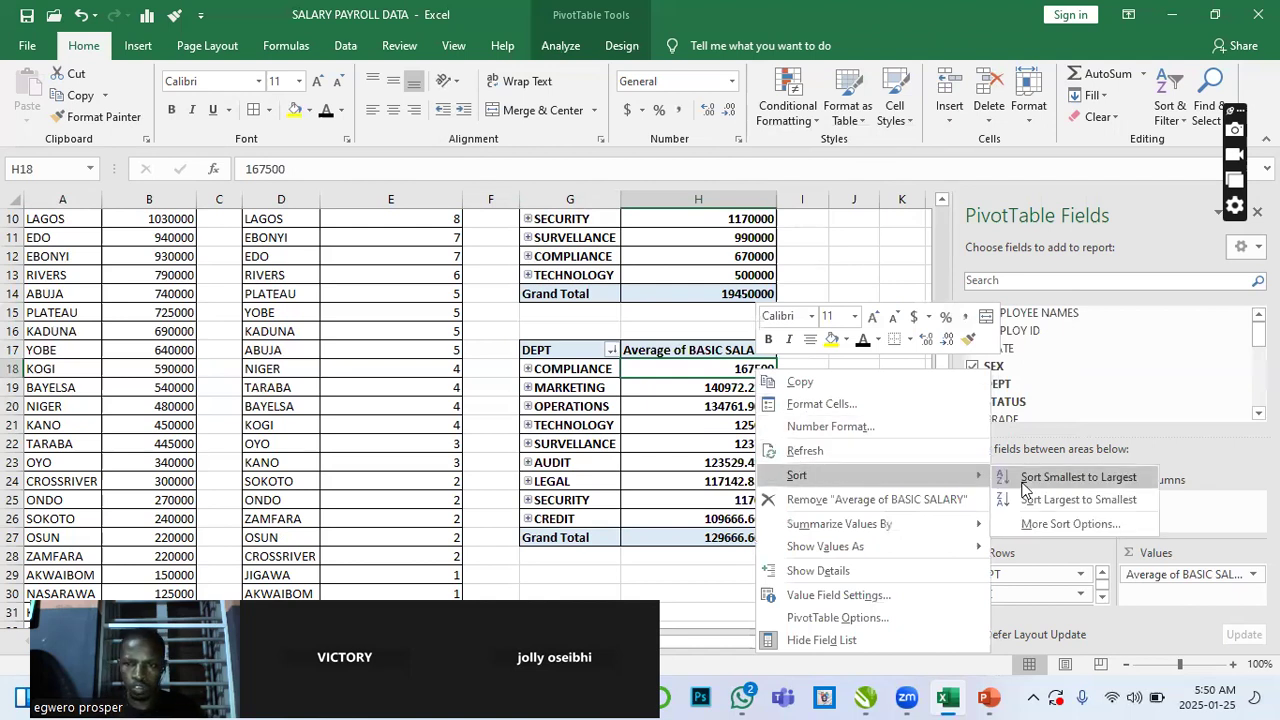
click(1048, 502)
click(840, 445)
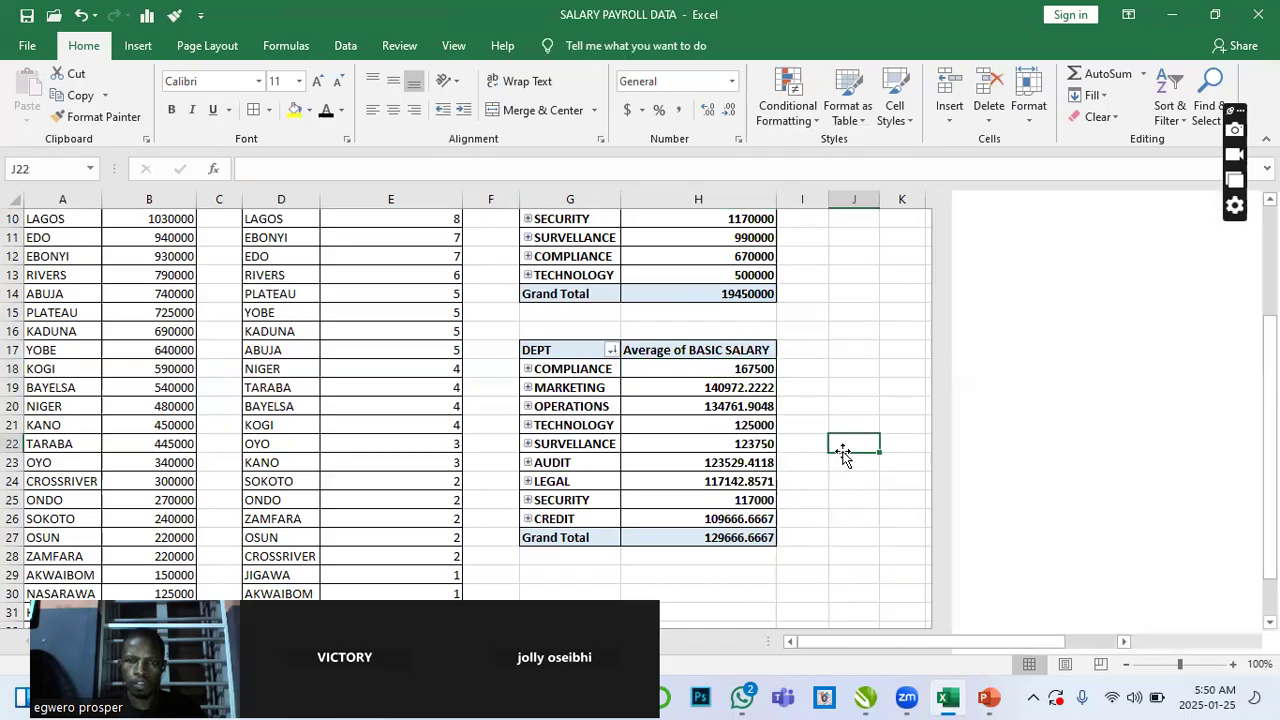
scroll(670, 443, up, 2)
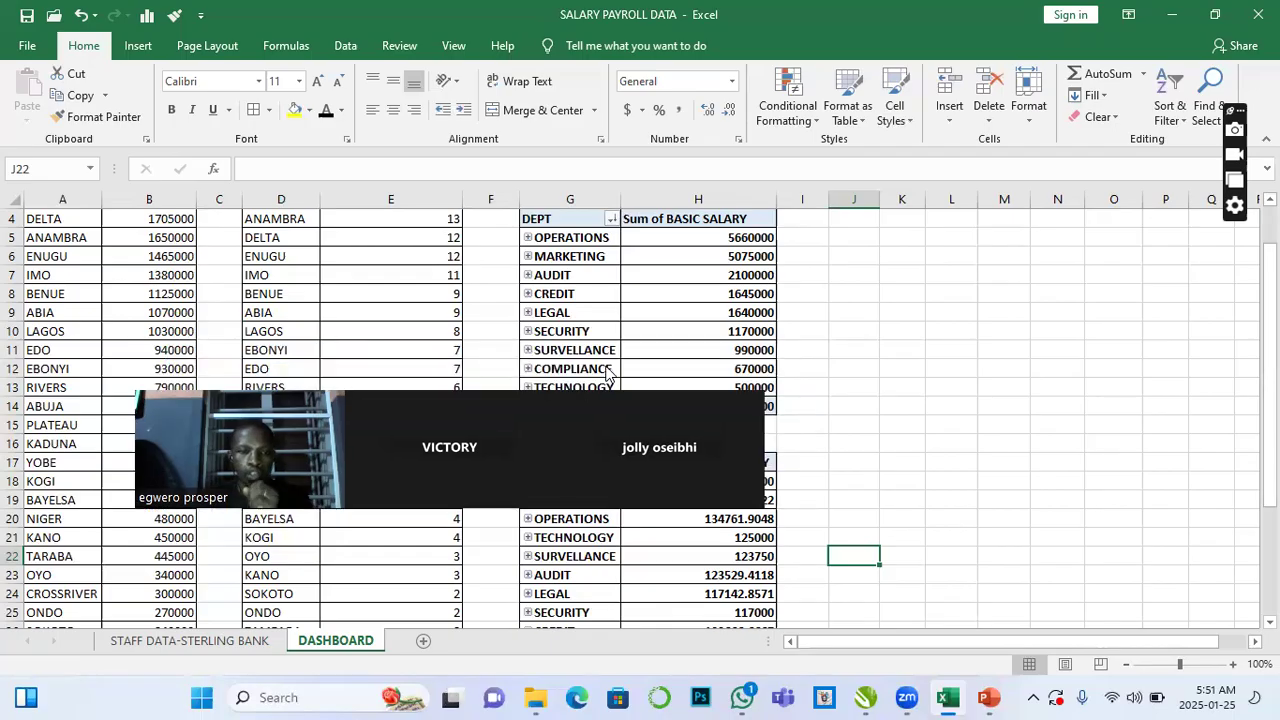
drag(600, 380, 1220, 318)
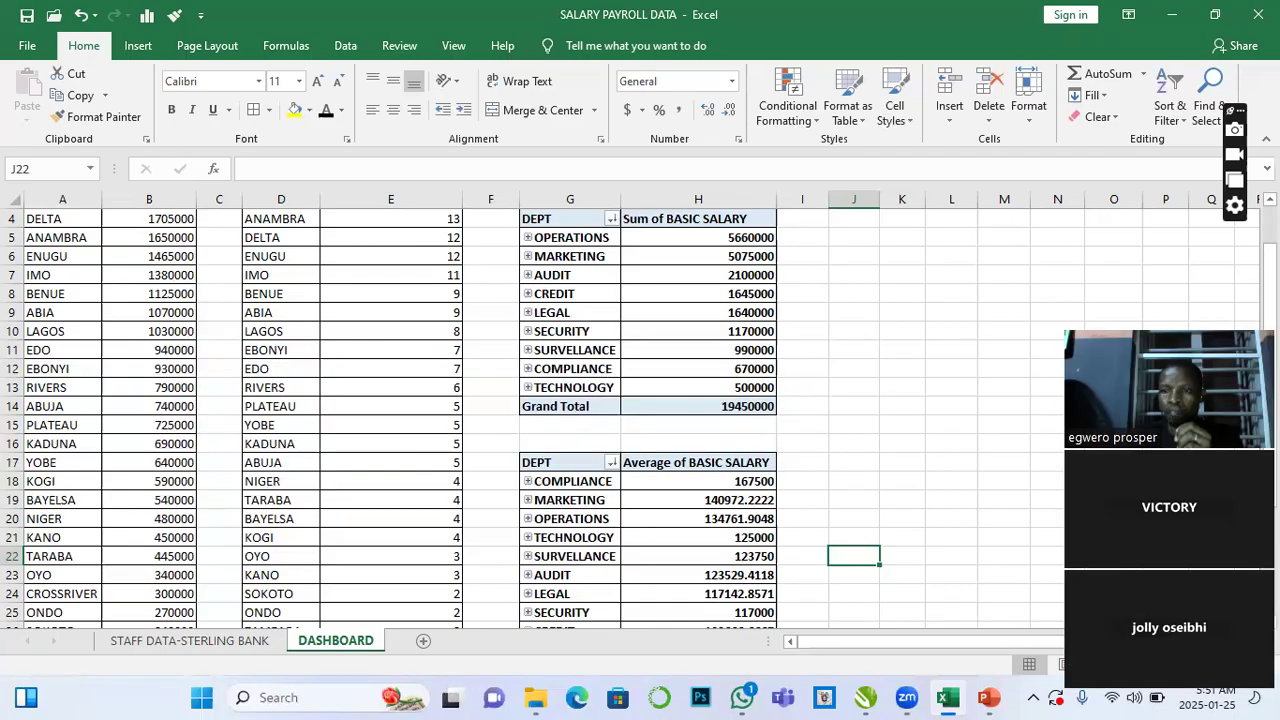
drag(1237, 183, 1237, 88)
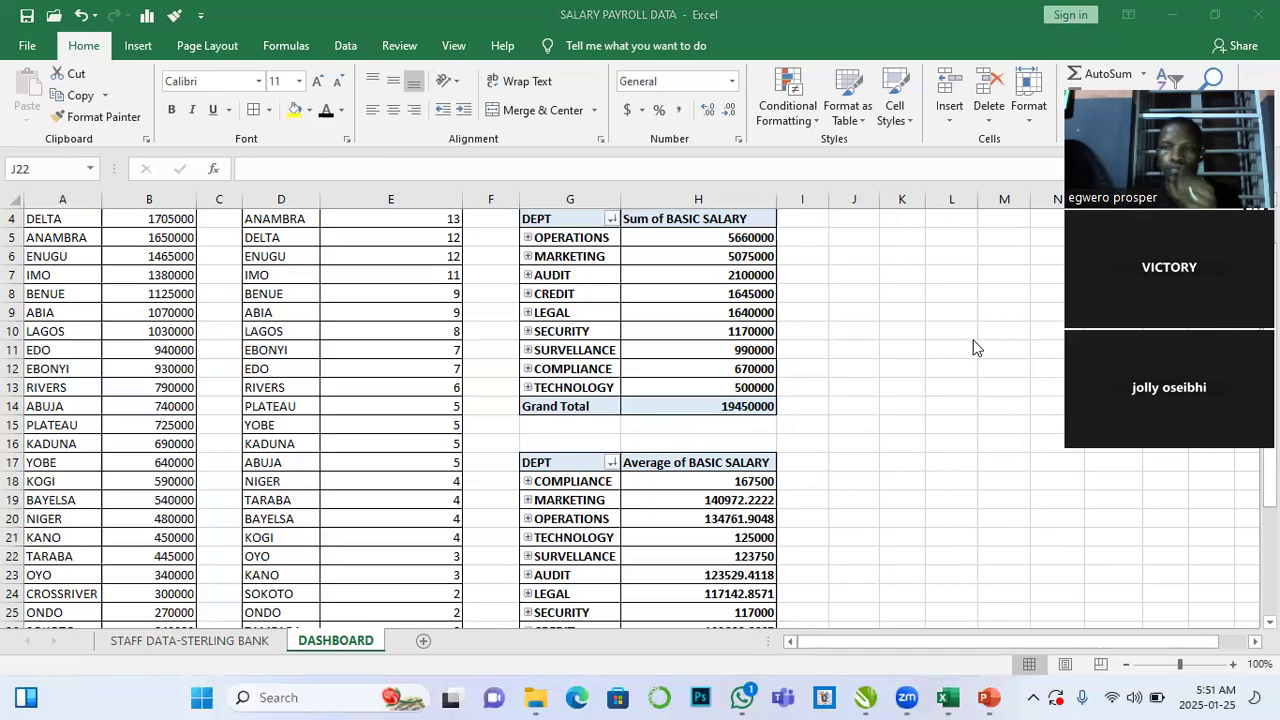
scroll(896, 373, up, 1)
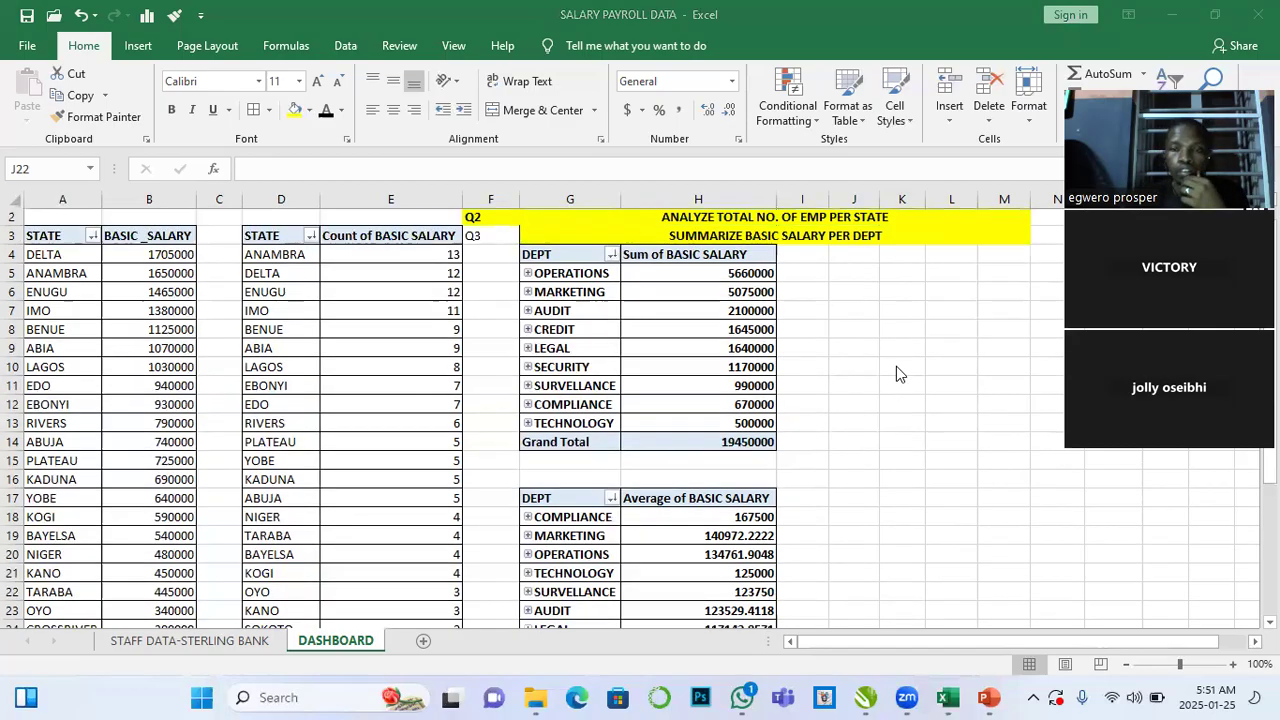
scroll(896, 373, up, 1)
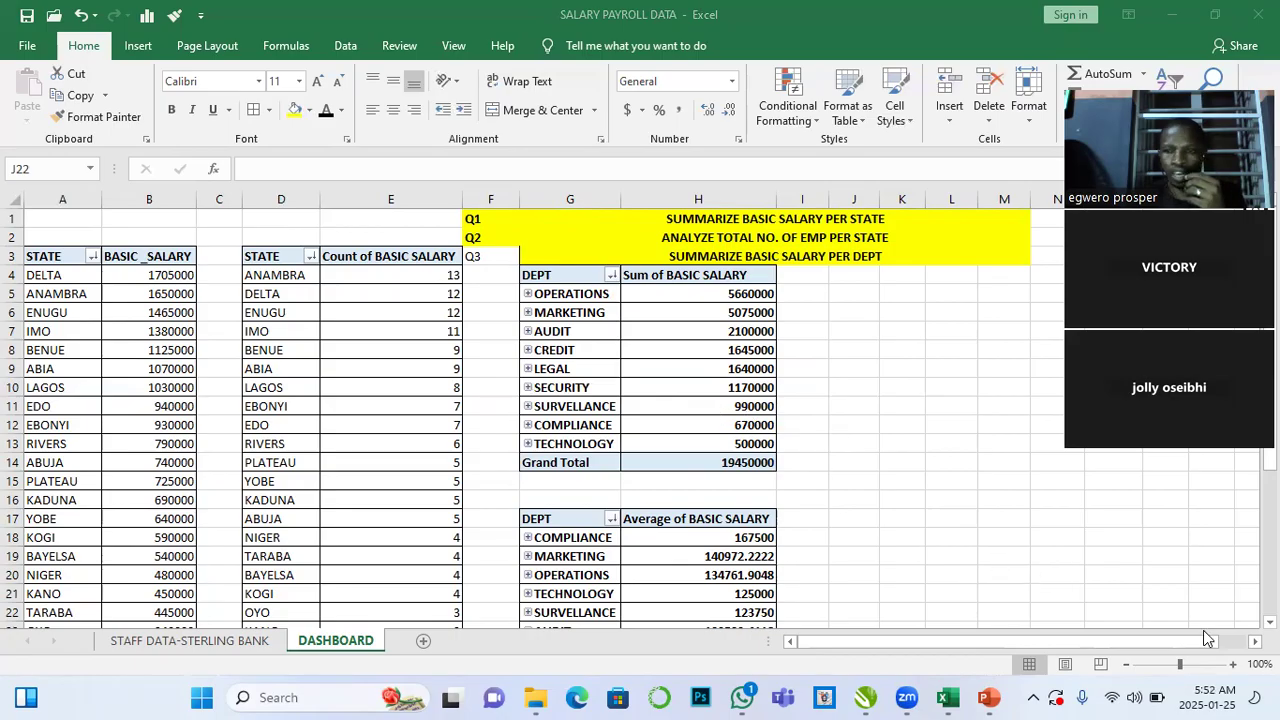
scroll(780, 480, right, 1)
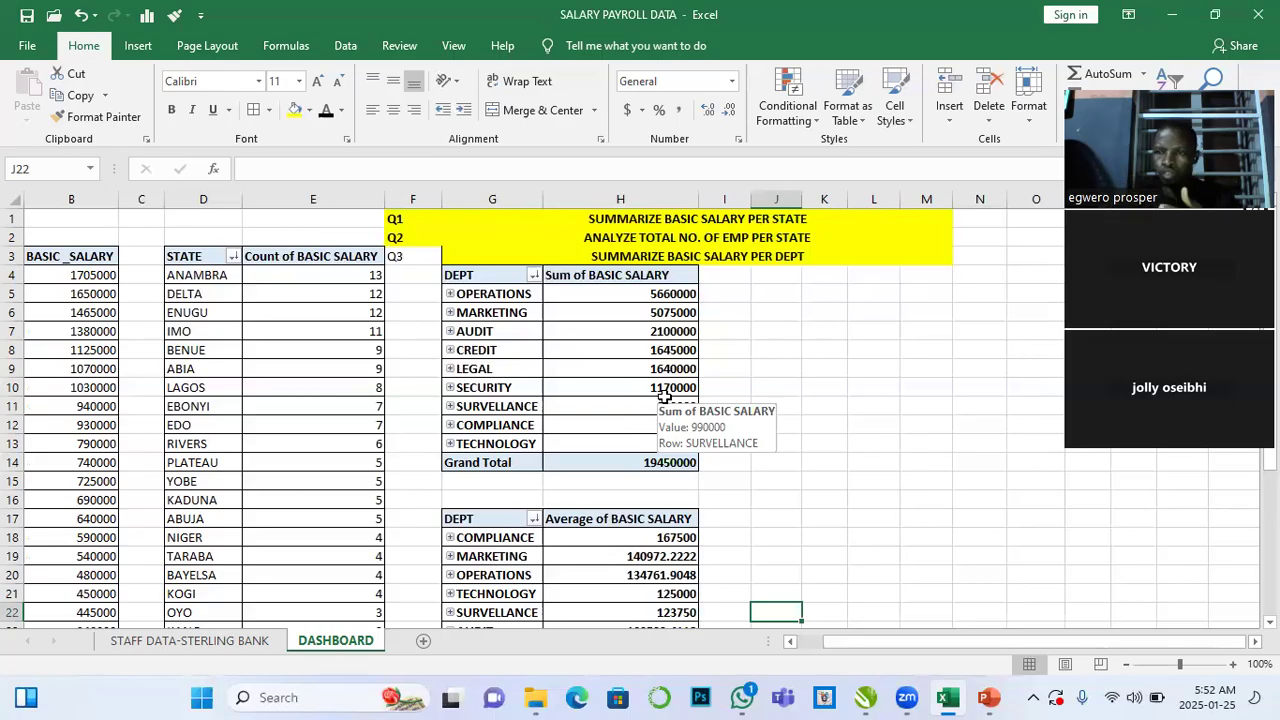
- Insert a clustered bar PivotChart from the department salary PivotTable and place it beside the table
click(681, 351)
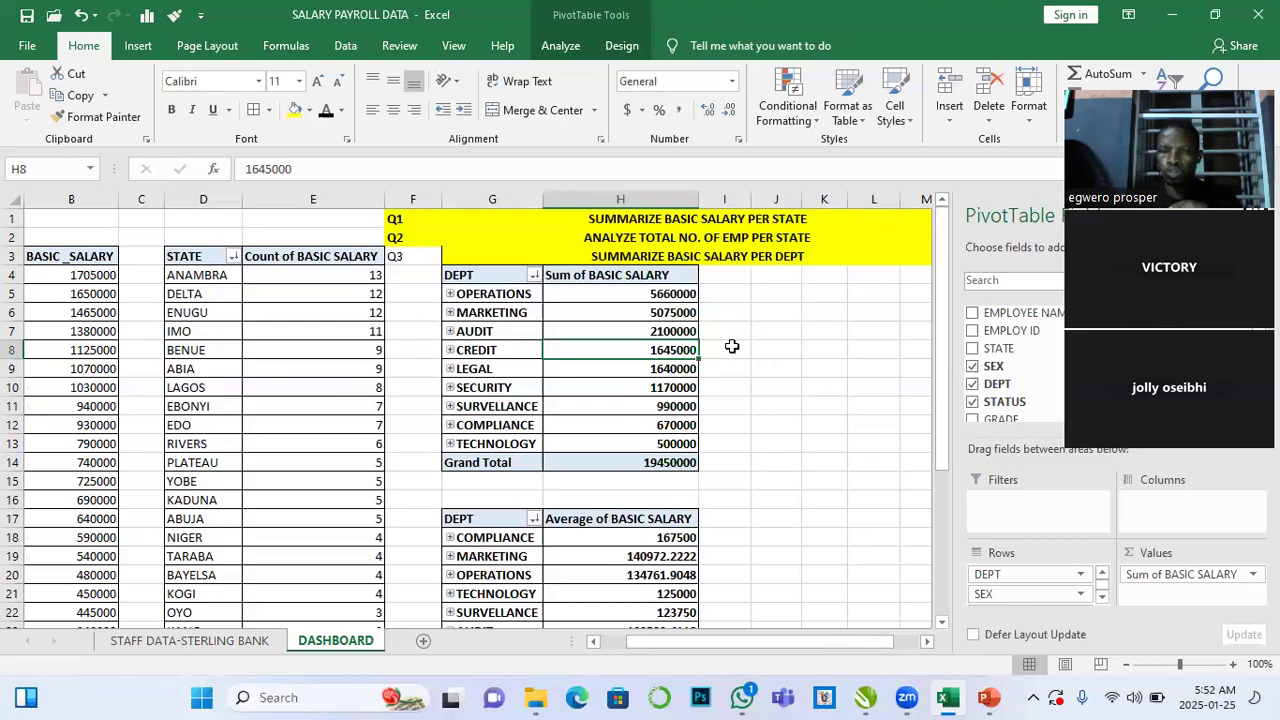
click(660, 330)
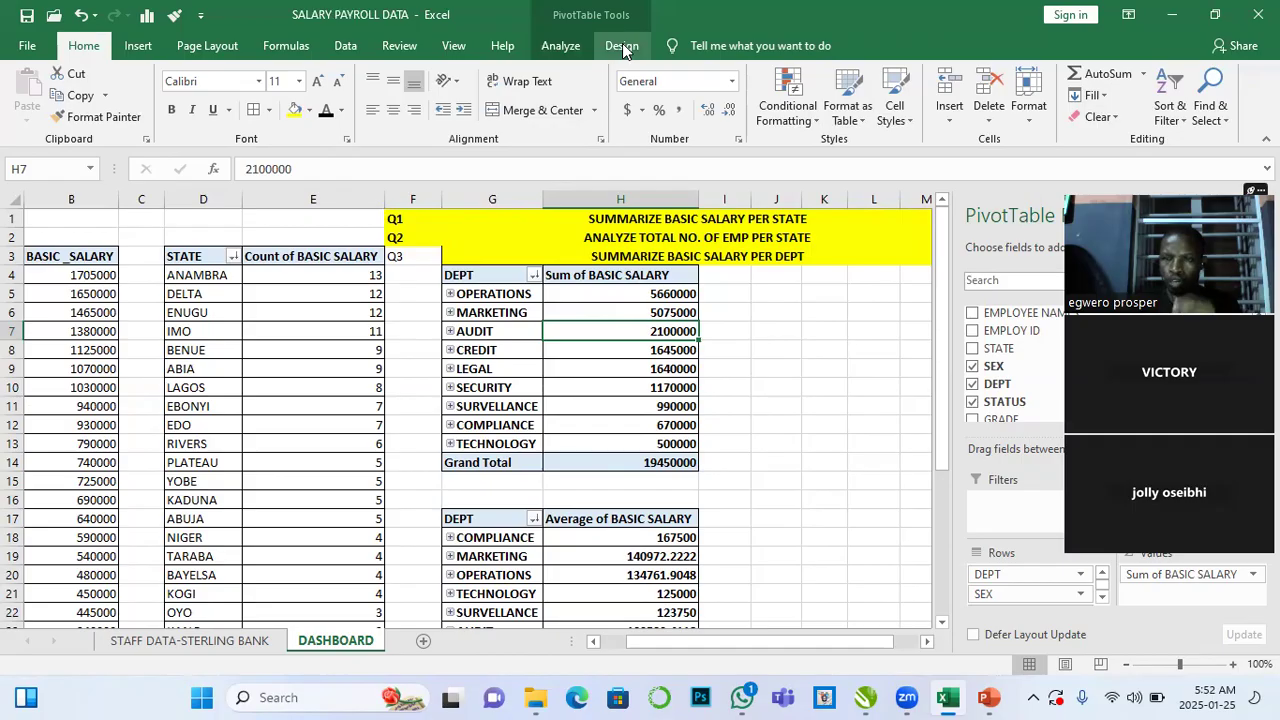
click(848, 360)
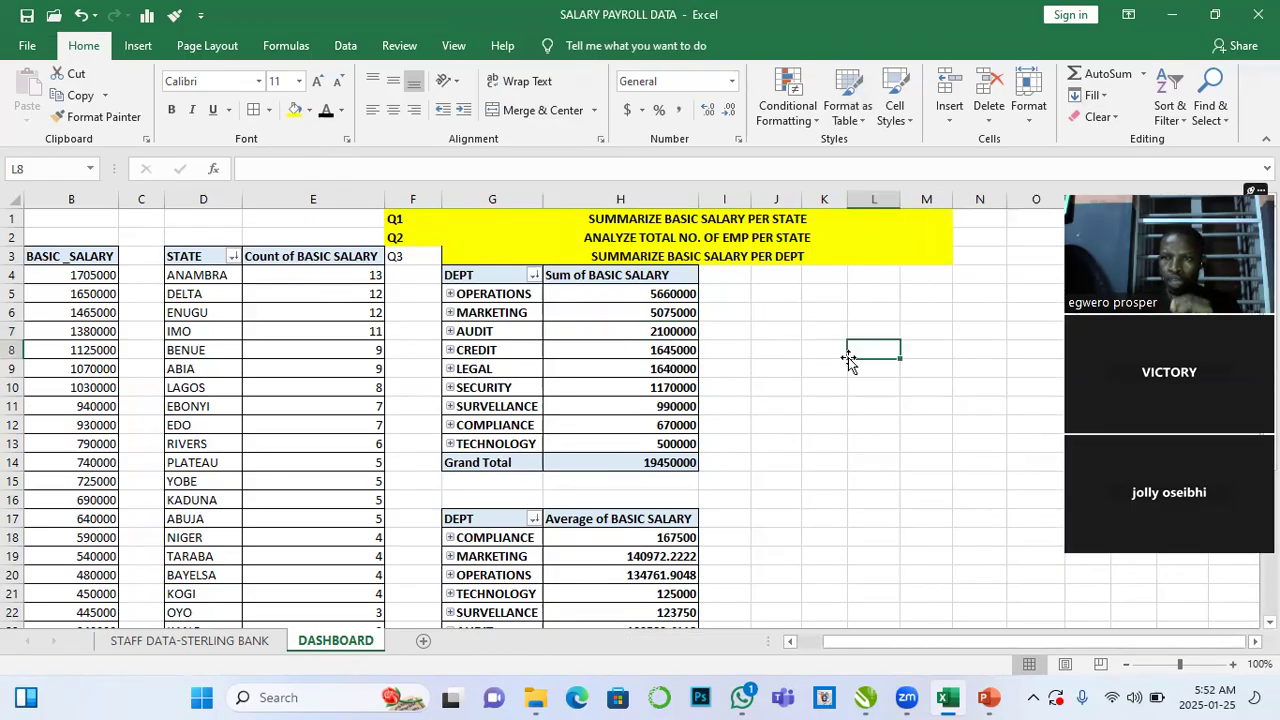
click(663, 331)
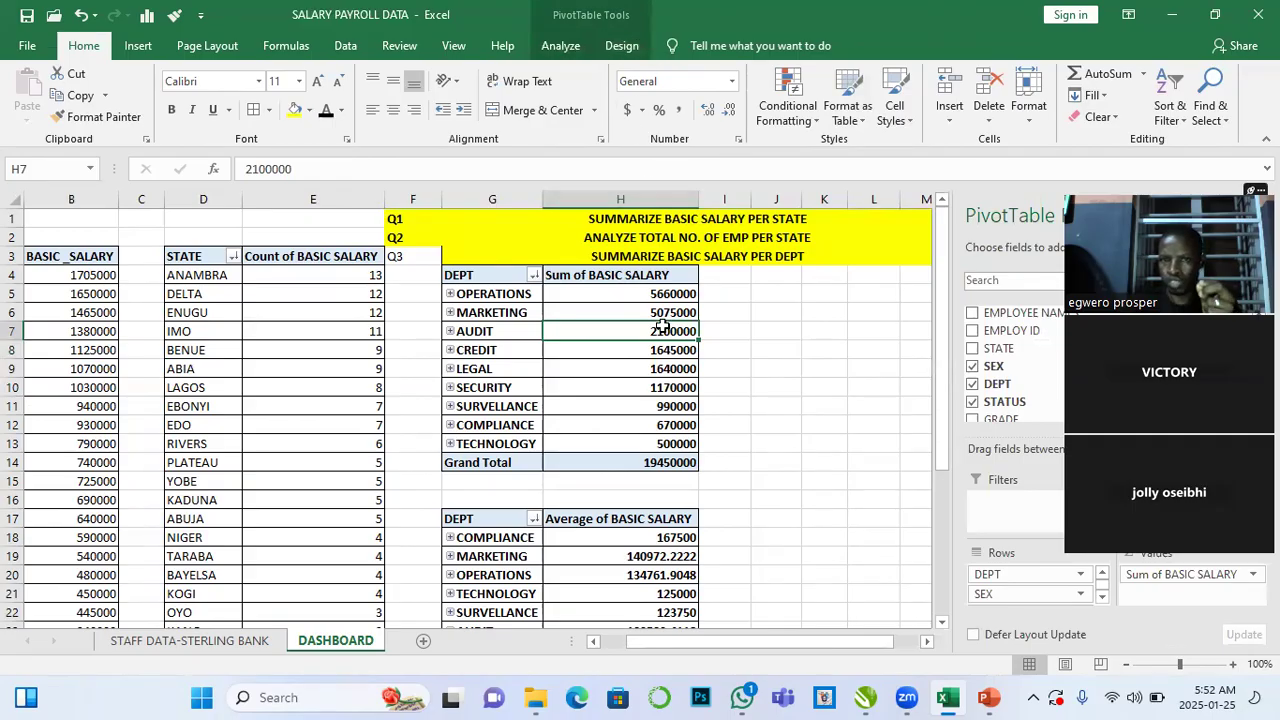
click(564, 49)
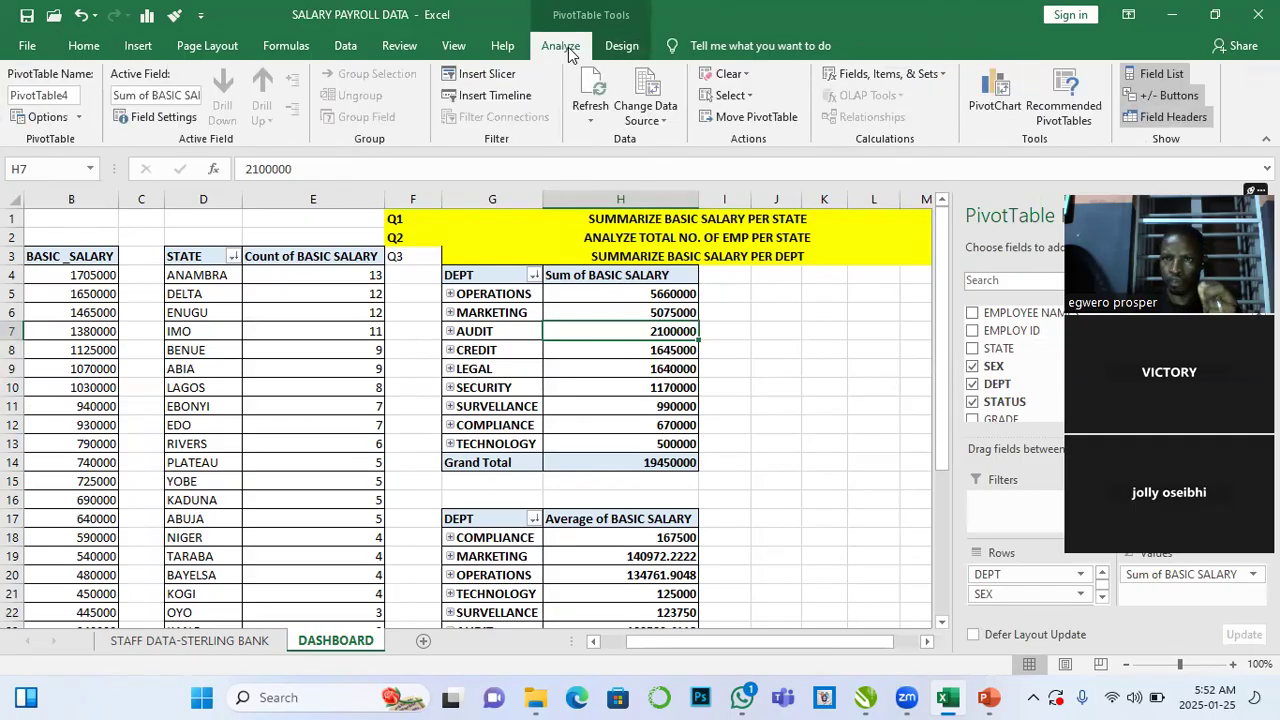
click(1000, 100)
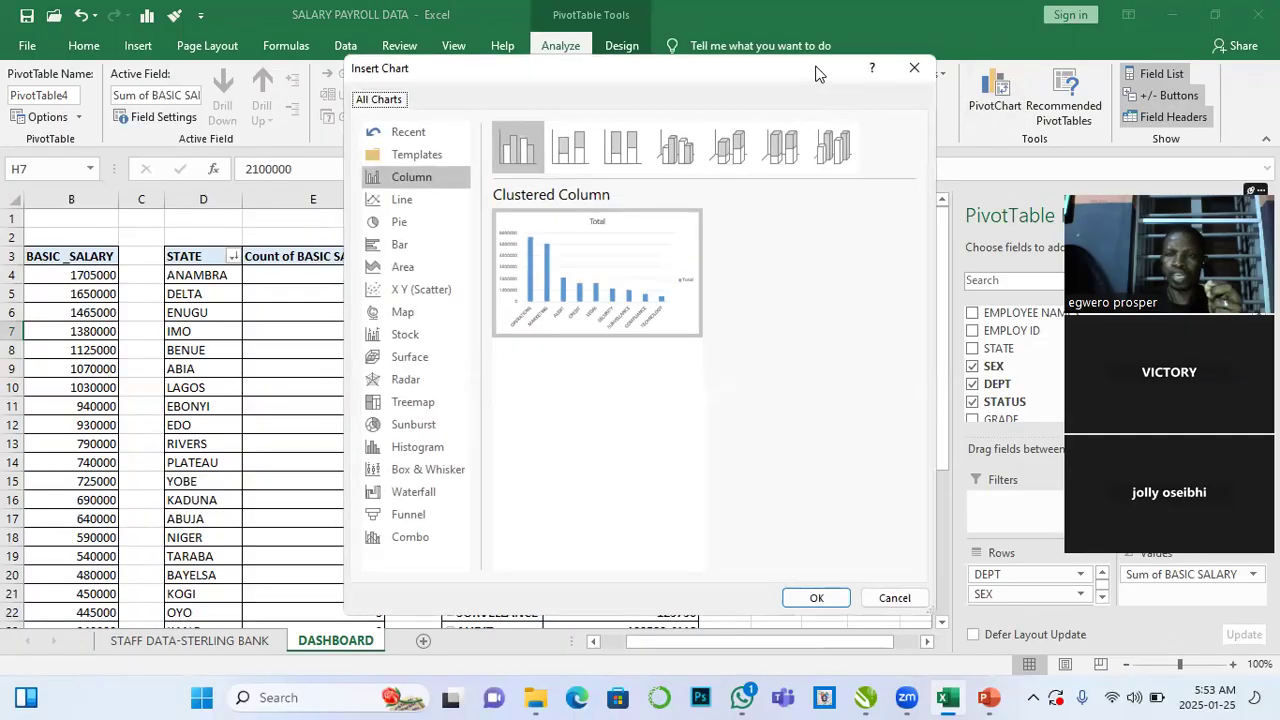
drag(815, 74, 505, 76)
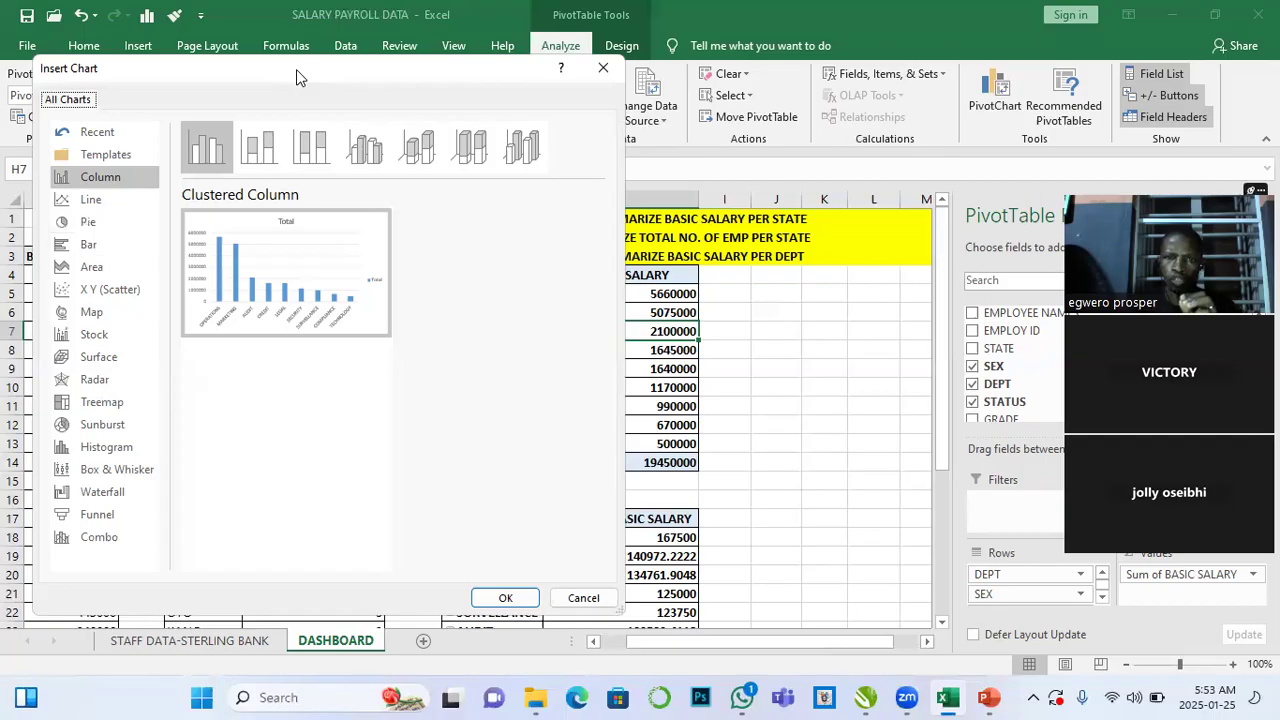
drag(296, 69, 632, 493)
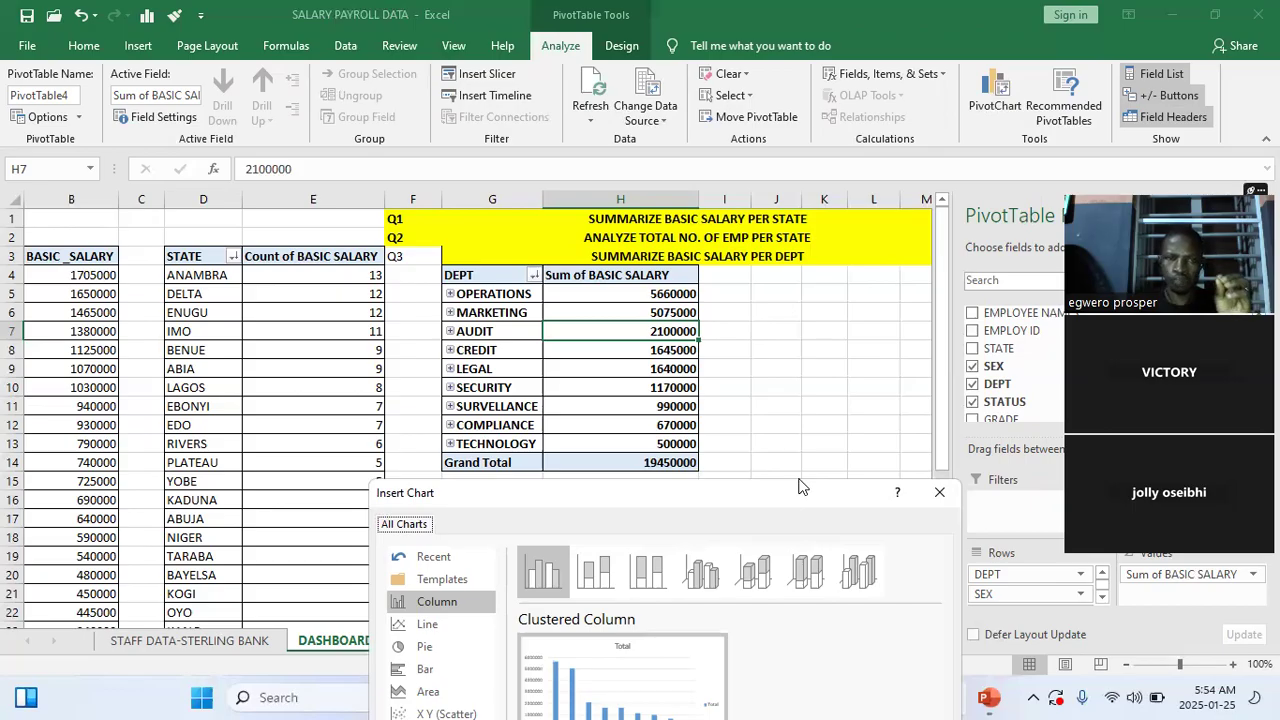
drag(799, 486, 544, 127)
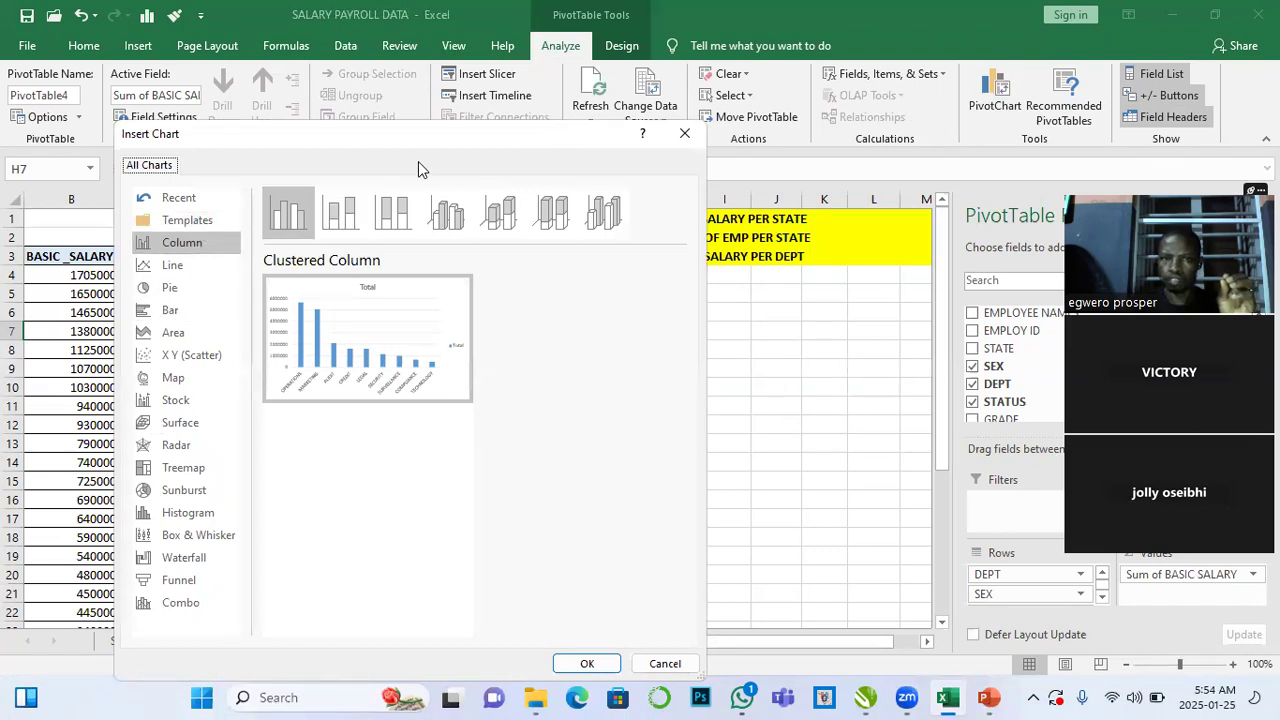
drag(458, 148, 415, 158)
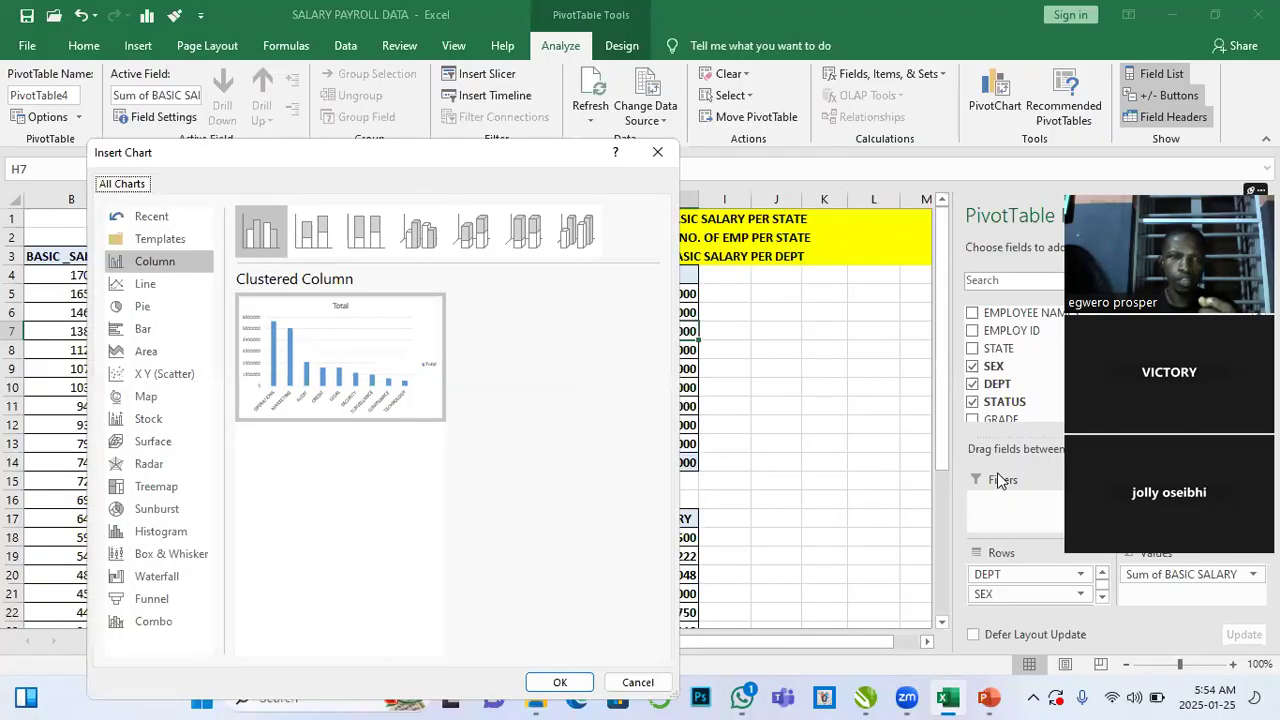
click(145, 332)
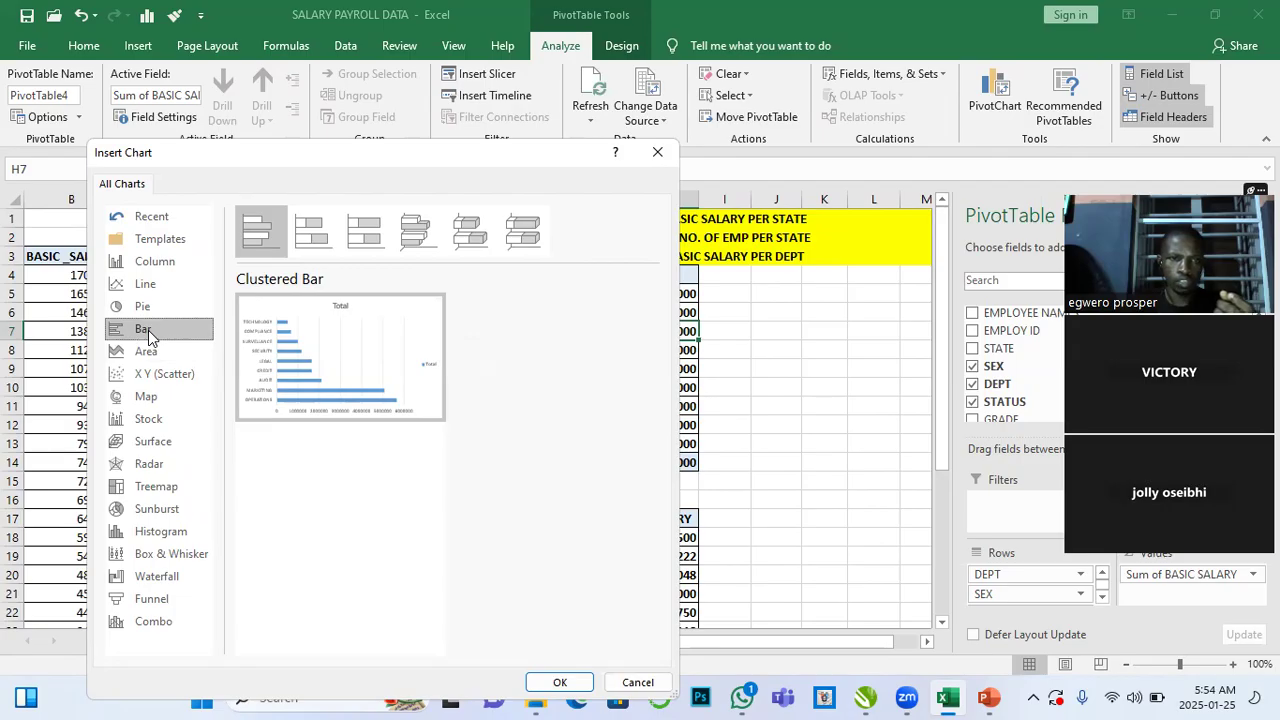
click(560, 682)
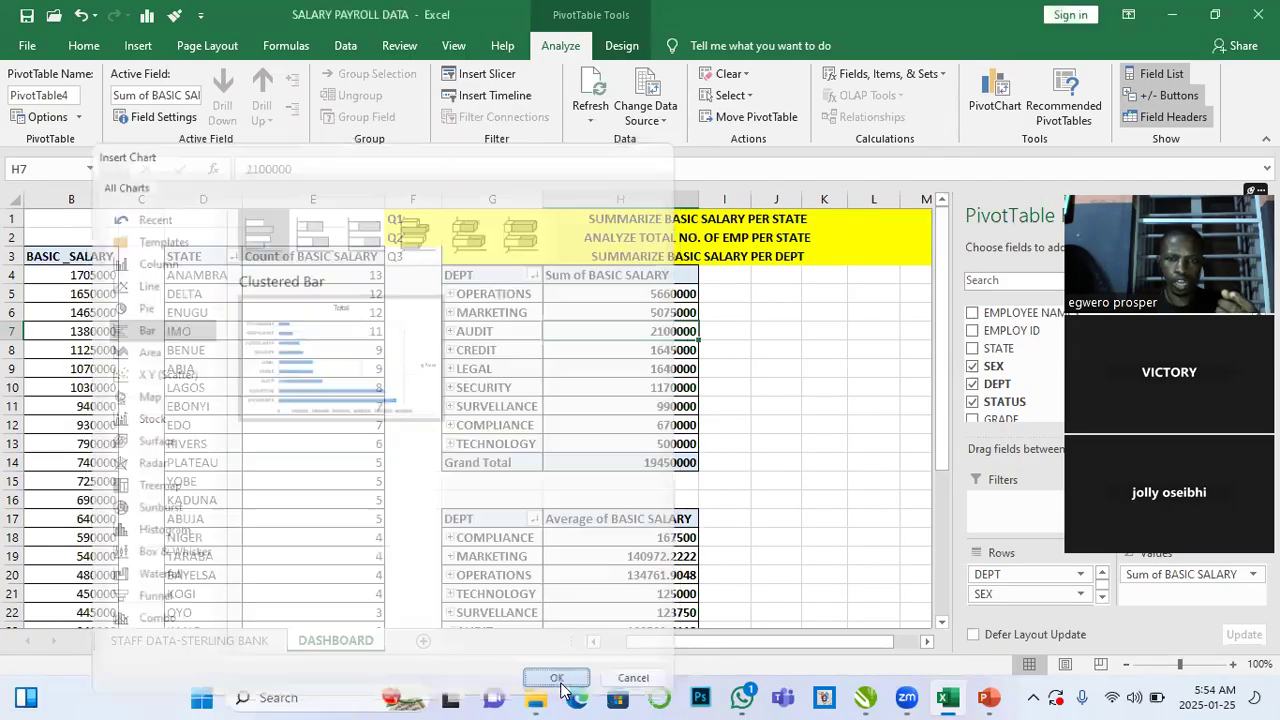
drag(428, 306, 883, 283)
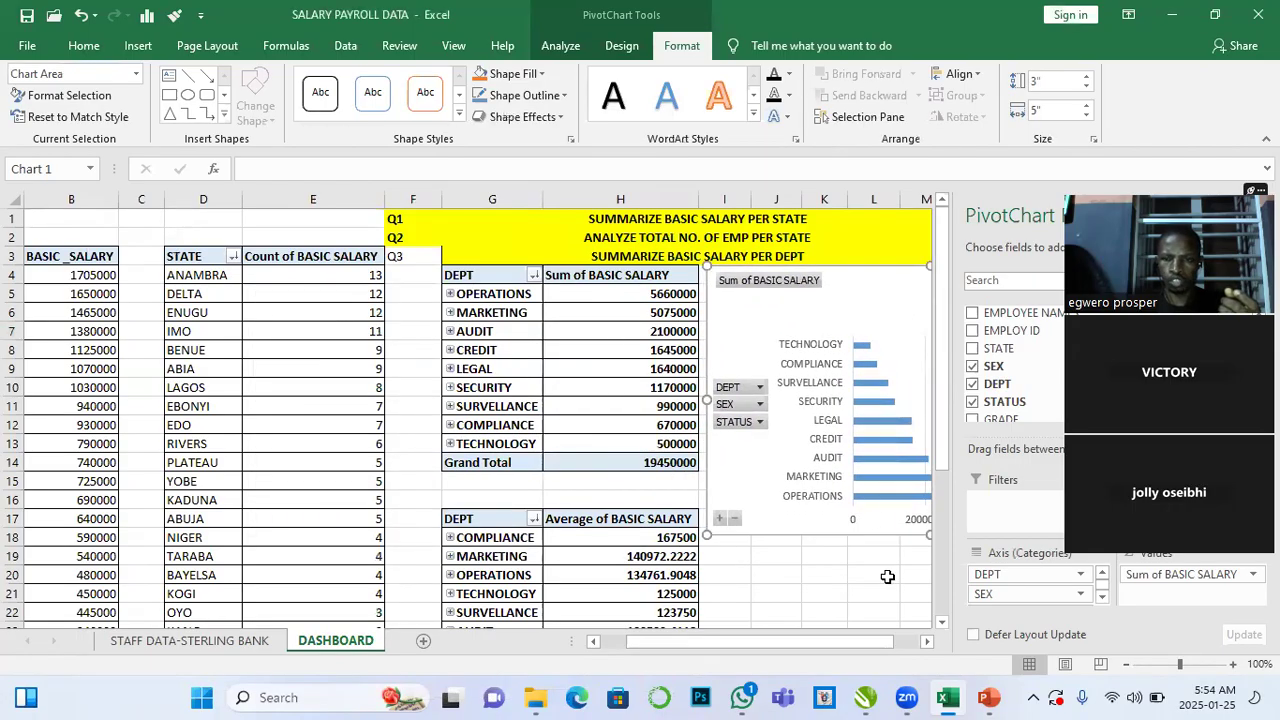
scroll(887, 576, right, 3)
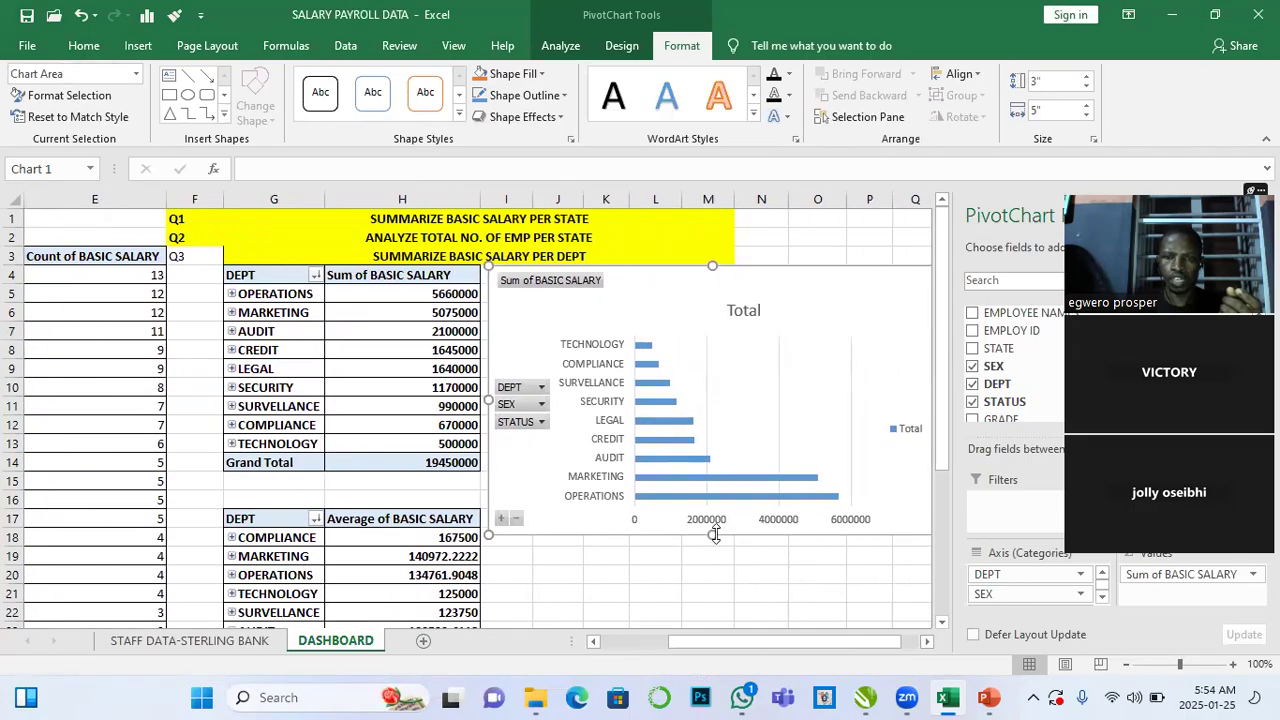
- Resize the bar PivotChart to about 2.35" high and 3.27" wide and move it beside the department table
drag(715, 520, 712, 476)
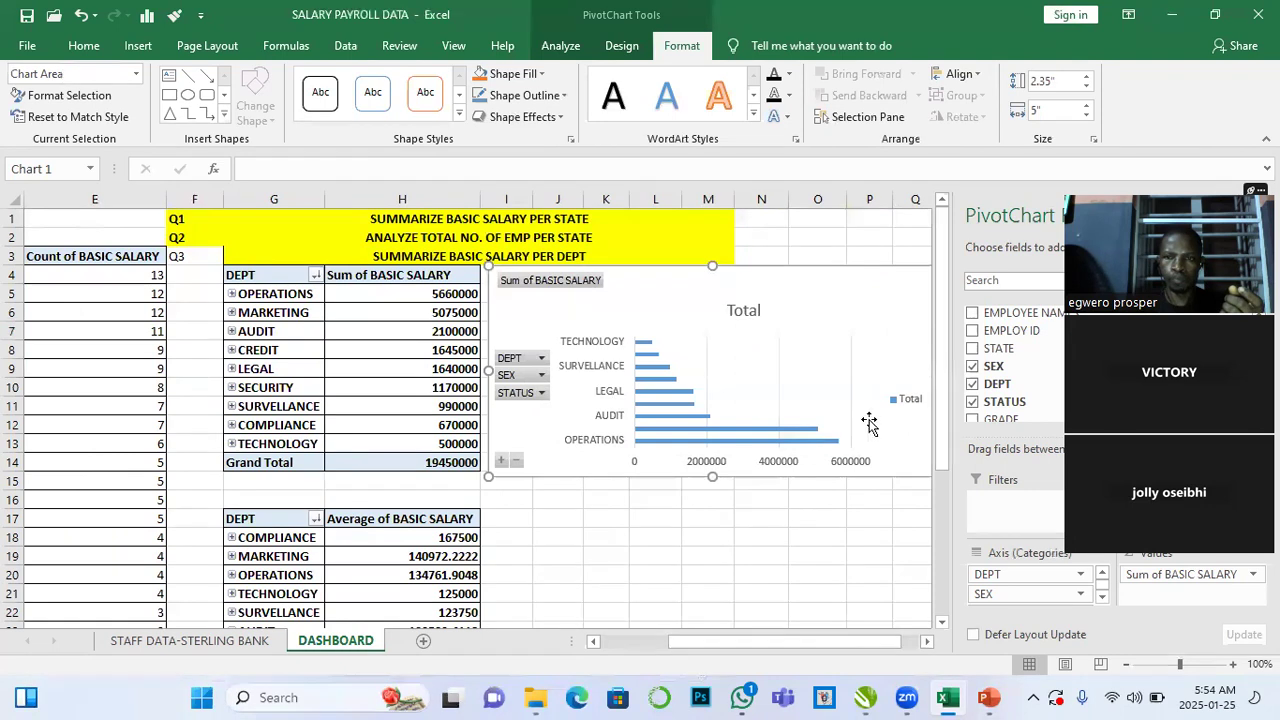
scroll(917, 557, right, 4)
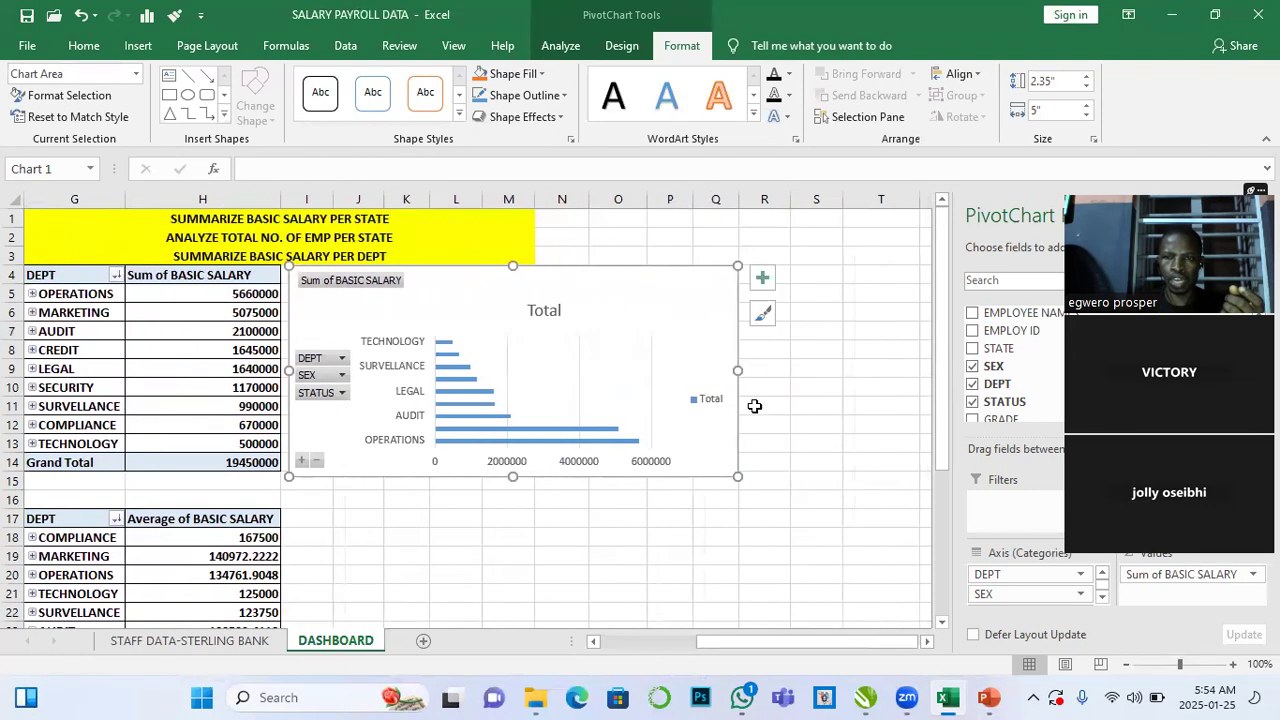
drag(681, 363, 583, 360)
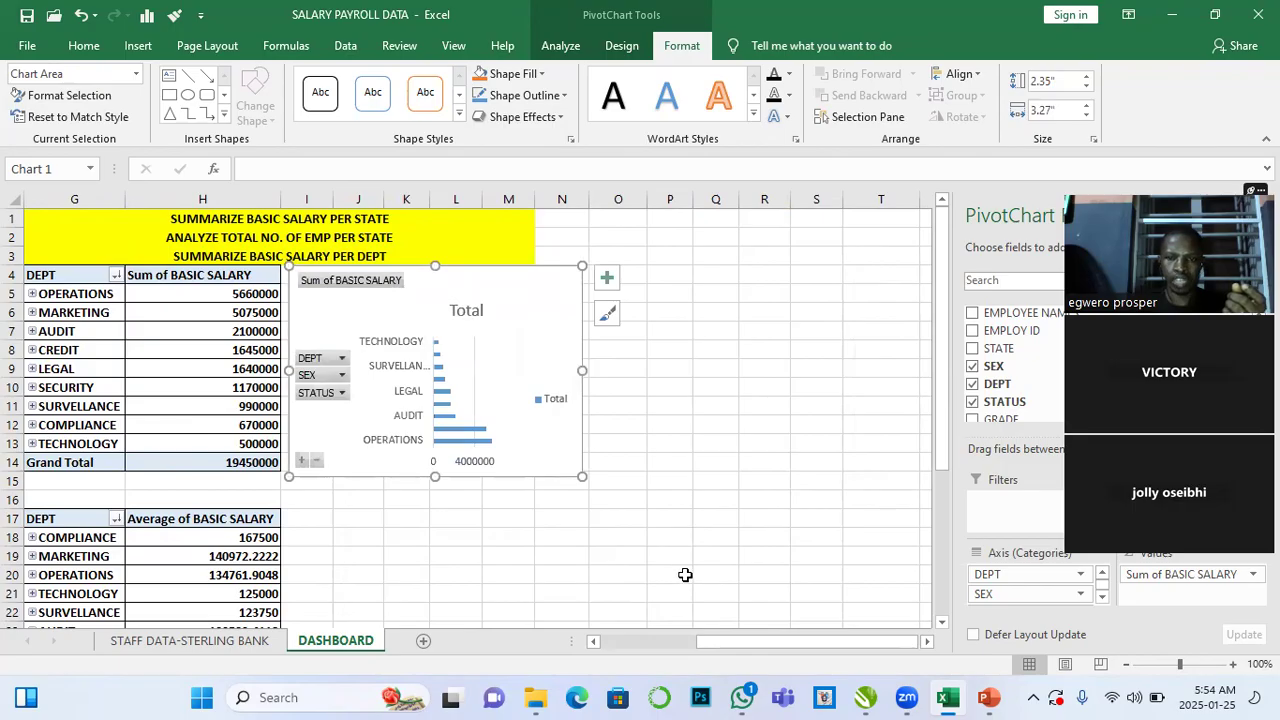
scroll(686, 572, left, 3)
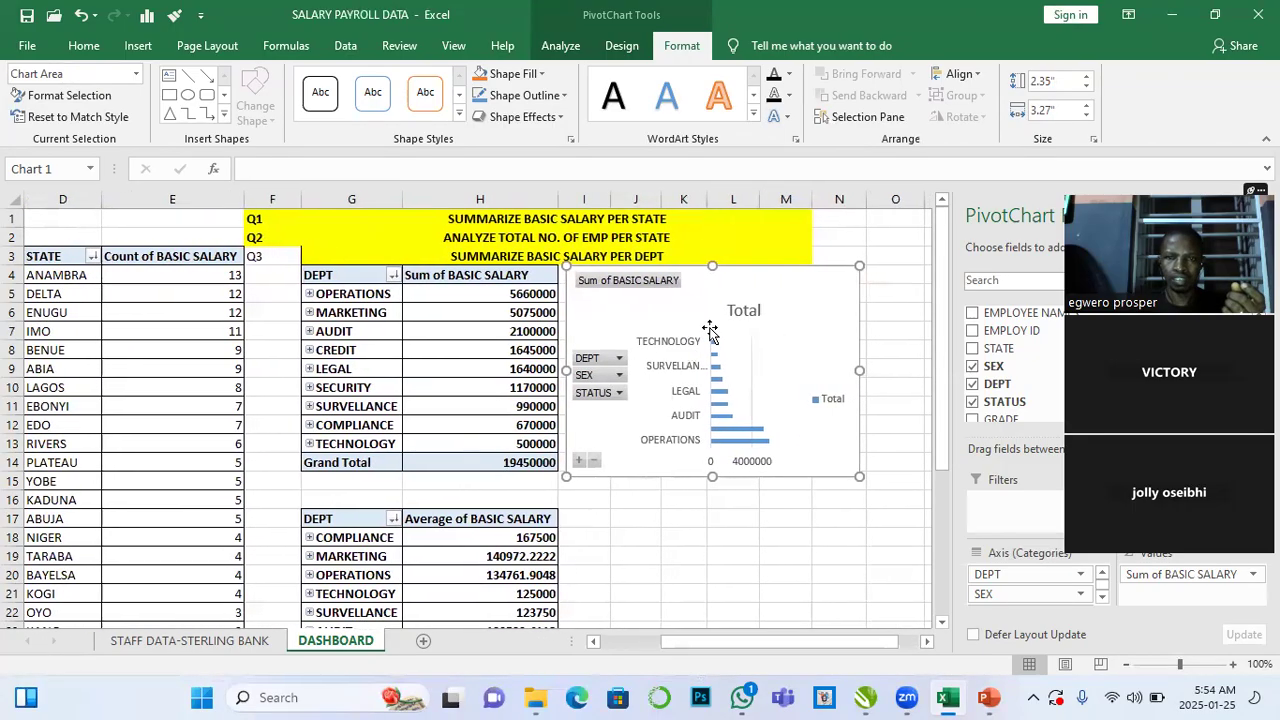
drag(758, 283, 766, 278)
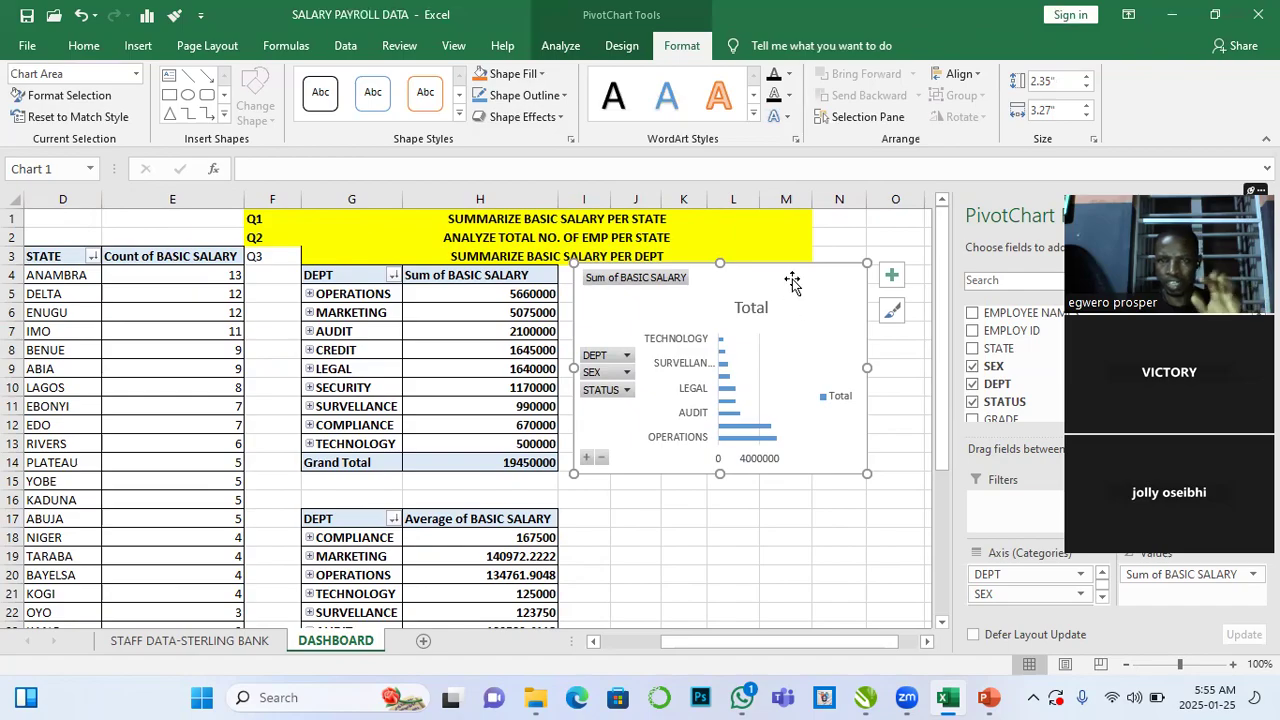
drag(792, 283, 790, 285)
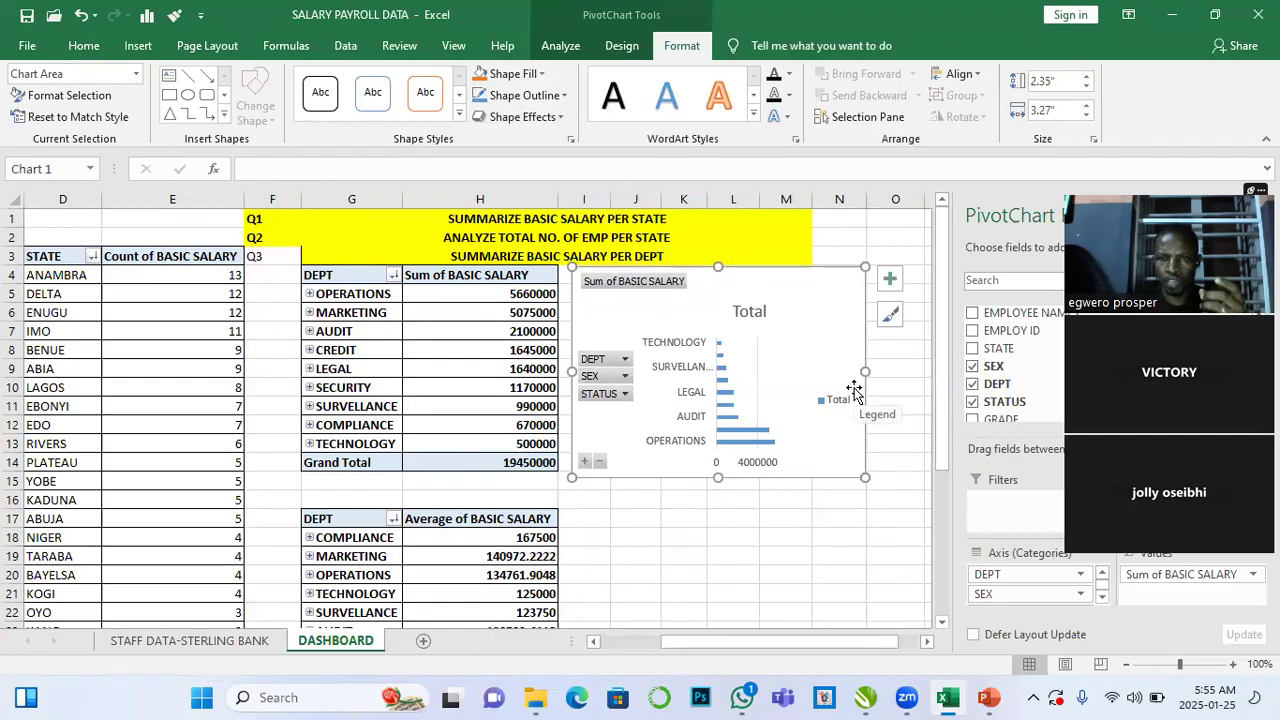
- Switch the bar PivotChart's rows and columns
click(625, 50)
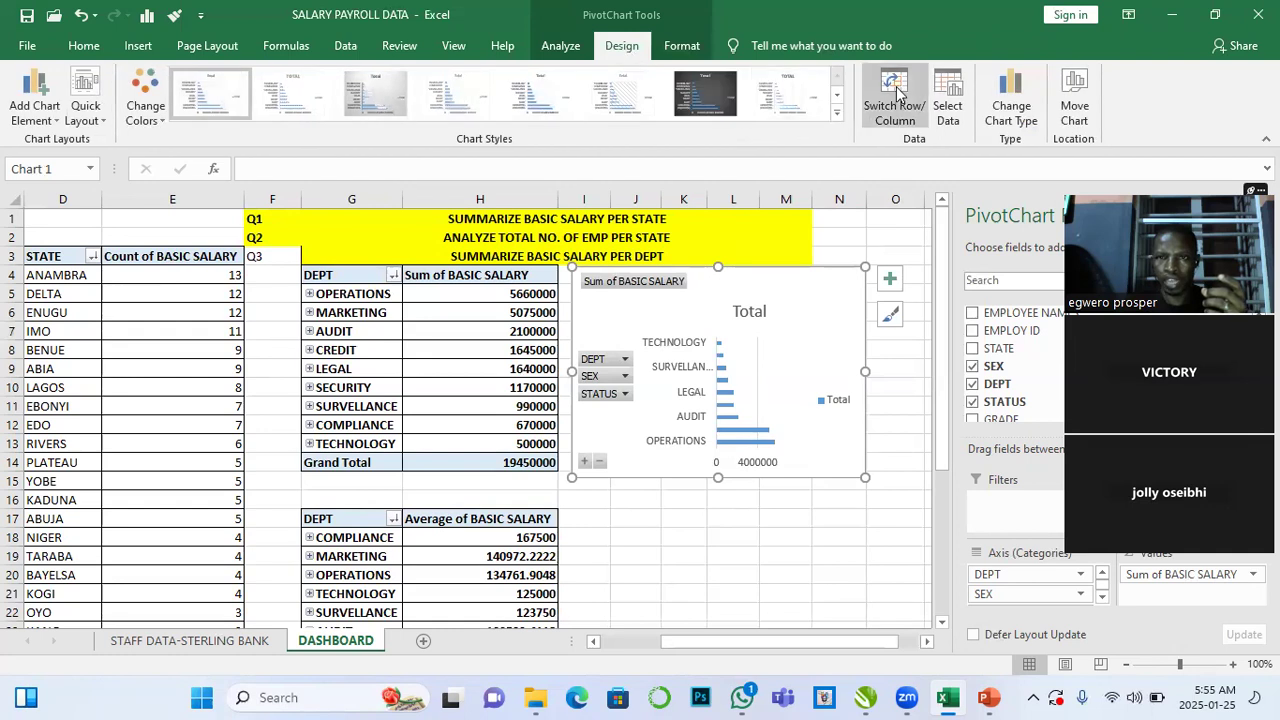
click(897, 93)
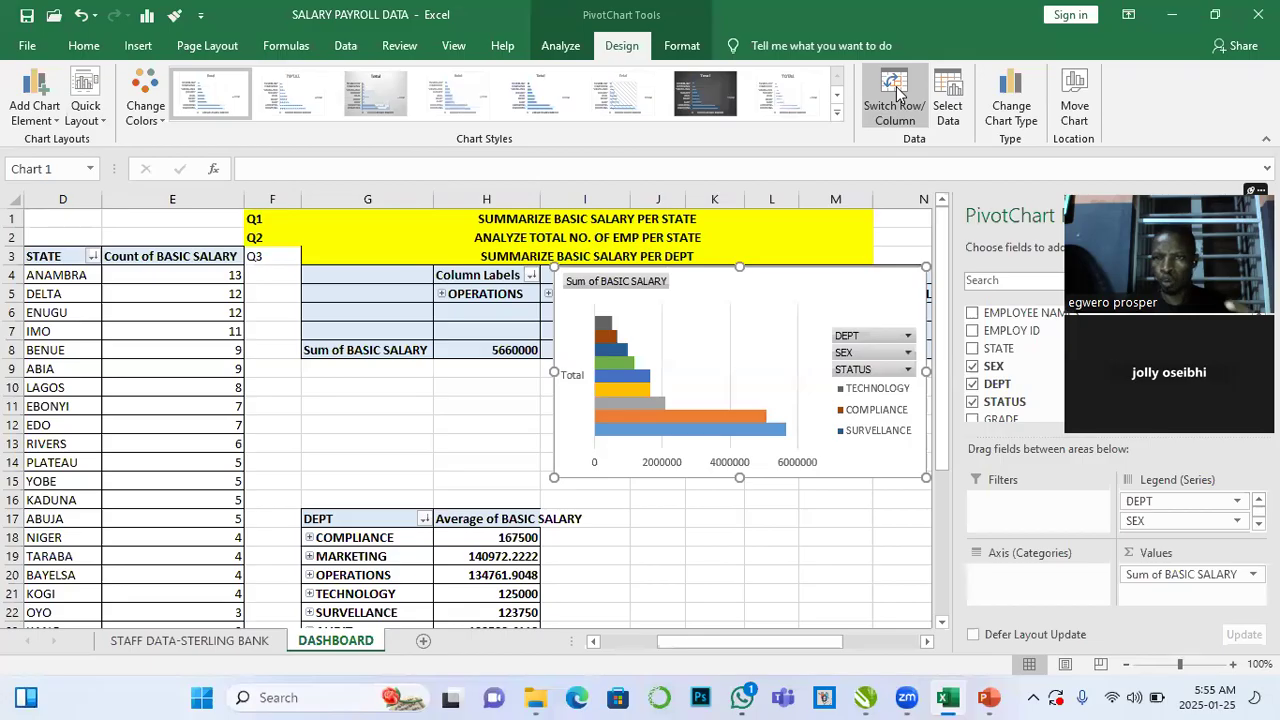
click(897, 93)
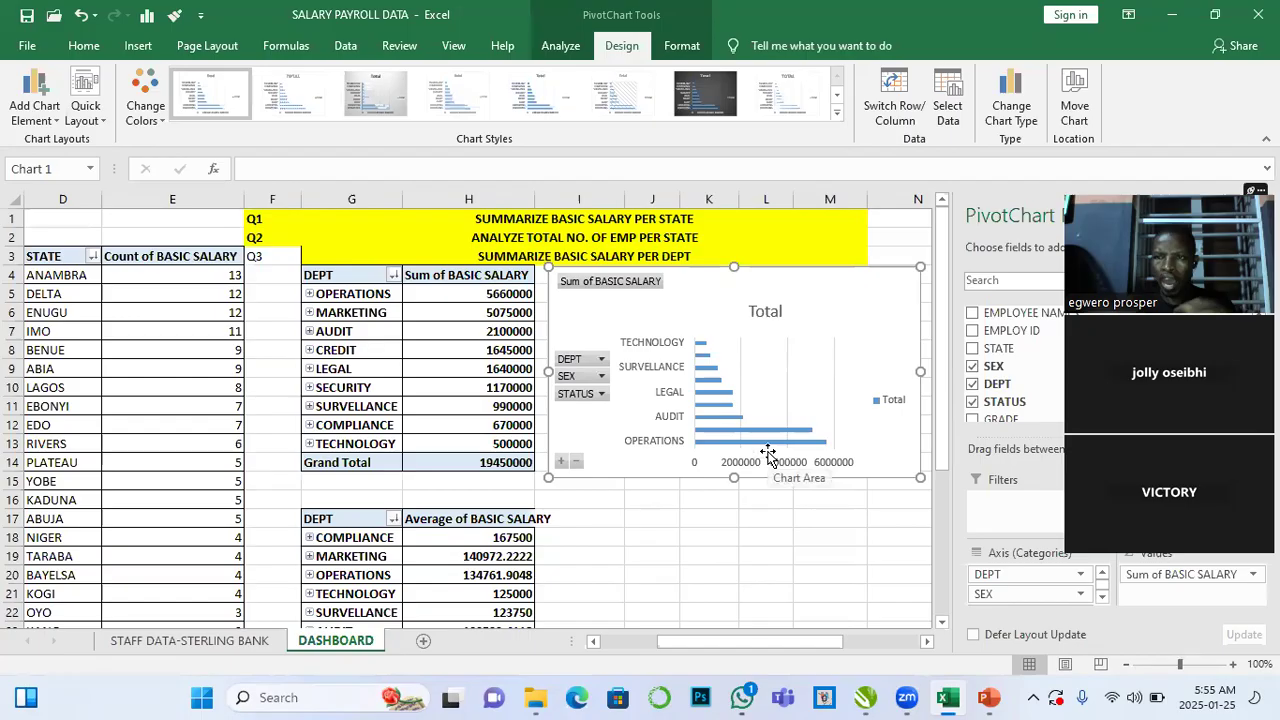
mouse_move(754, 451)
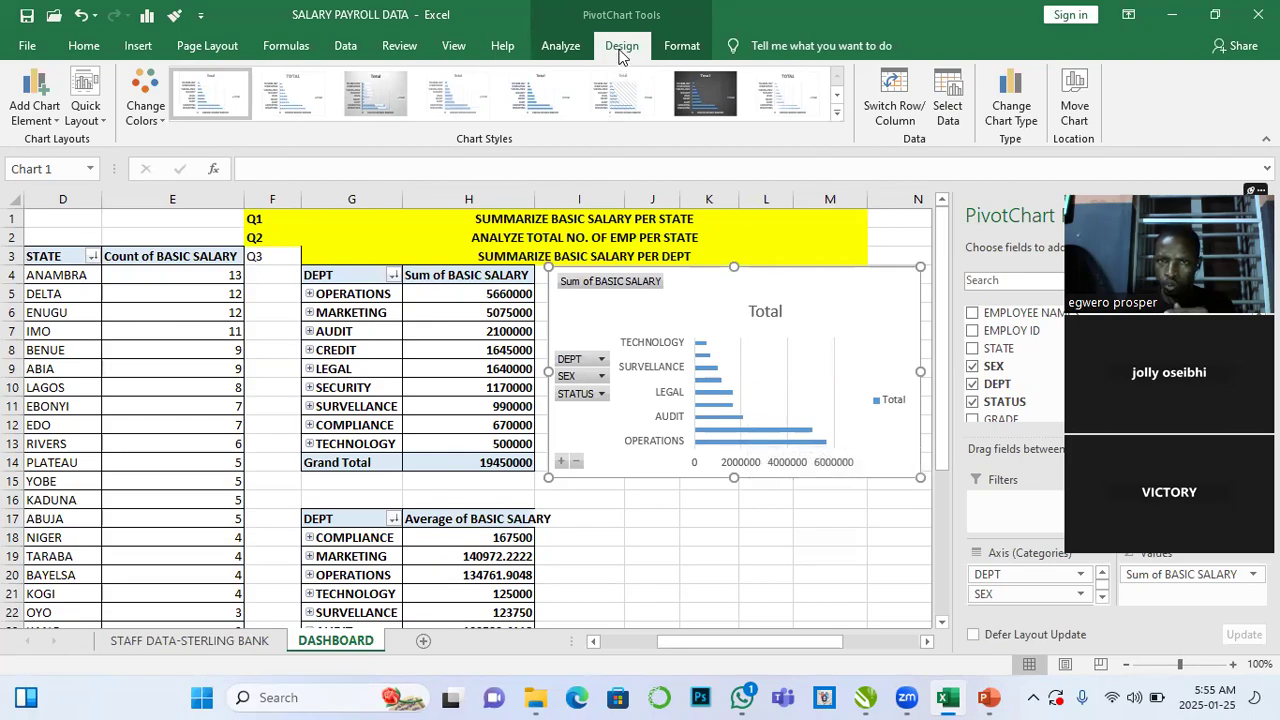
click(886, 89)
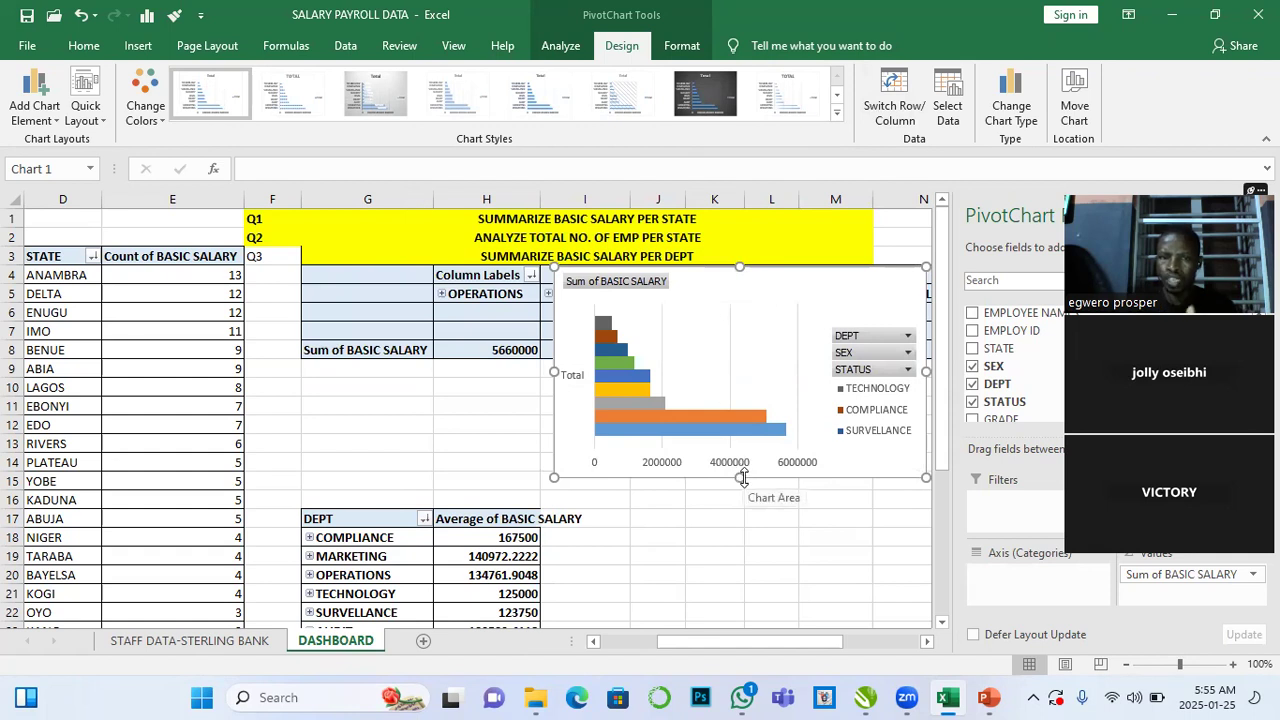
- Remove the SEX and STATUS fields from the bar PivotChart and reposition the chart
drag(806, 279, 757, 391)
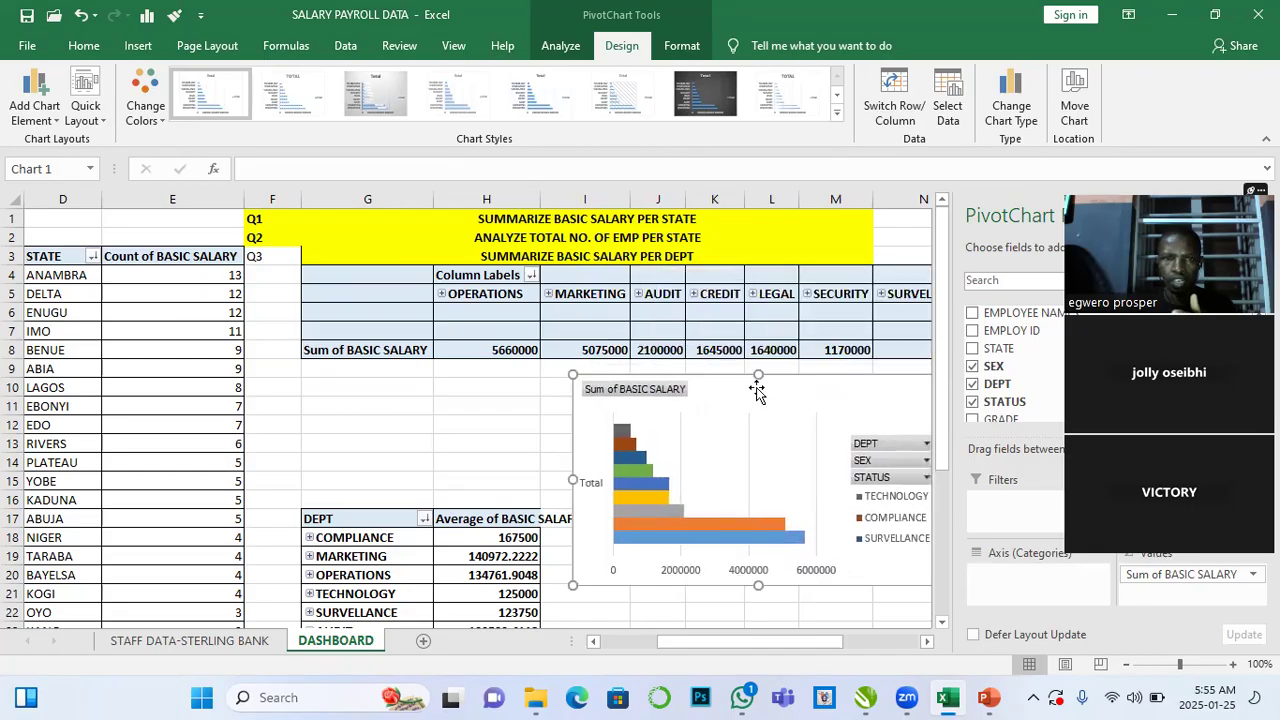
click(515, 422)
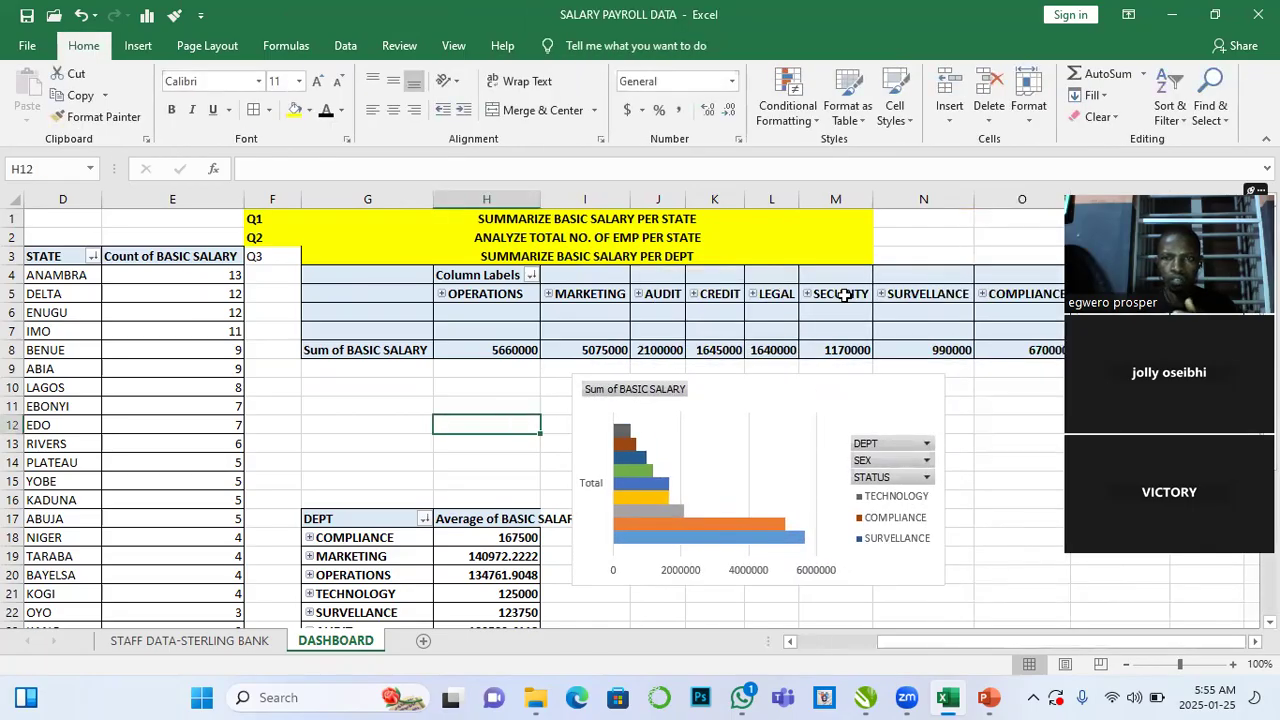
mouse_move(766, 377)
mouse_down()
mouse_move(859, 386)
mouse_move(817, 397)
mouse_move(778, 373)
mouse_up()
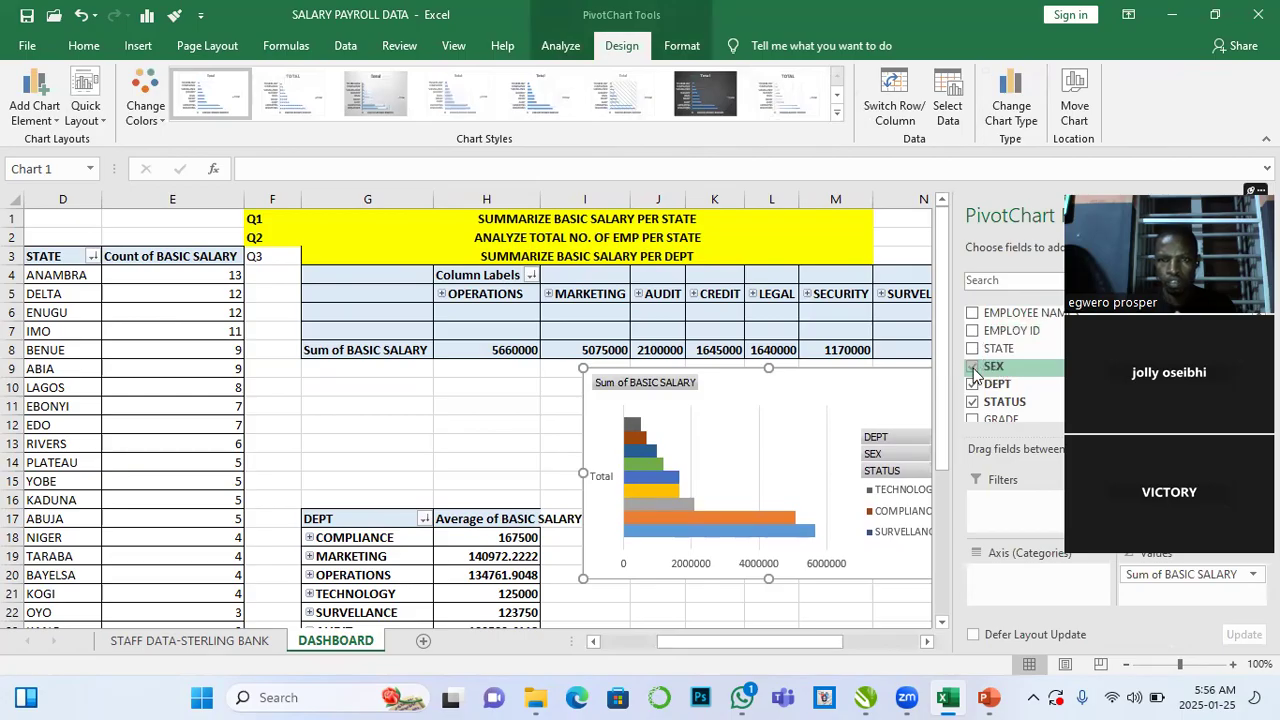
click(973, 368)
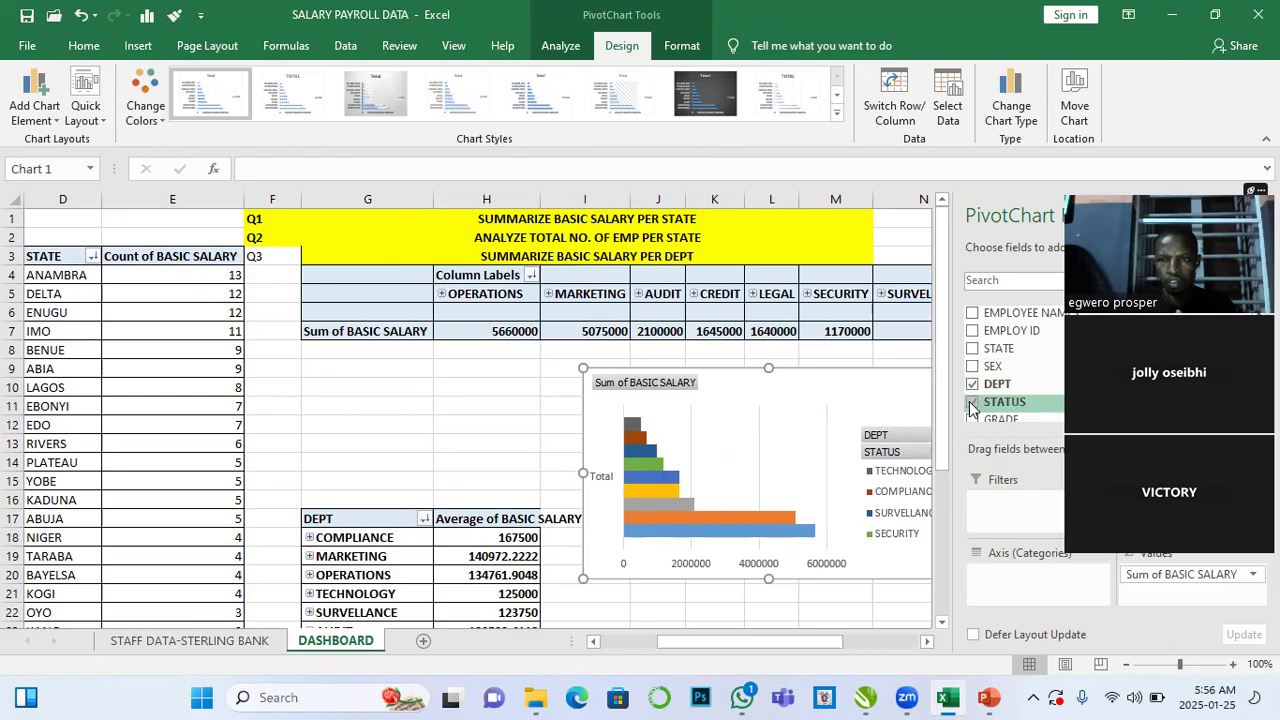
click(972, 402)
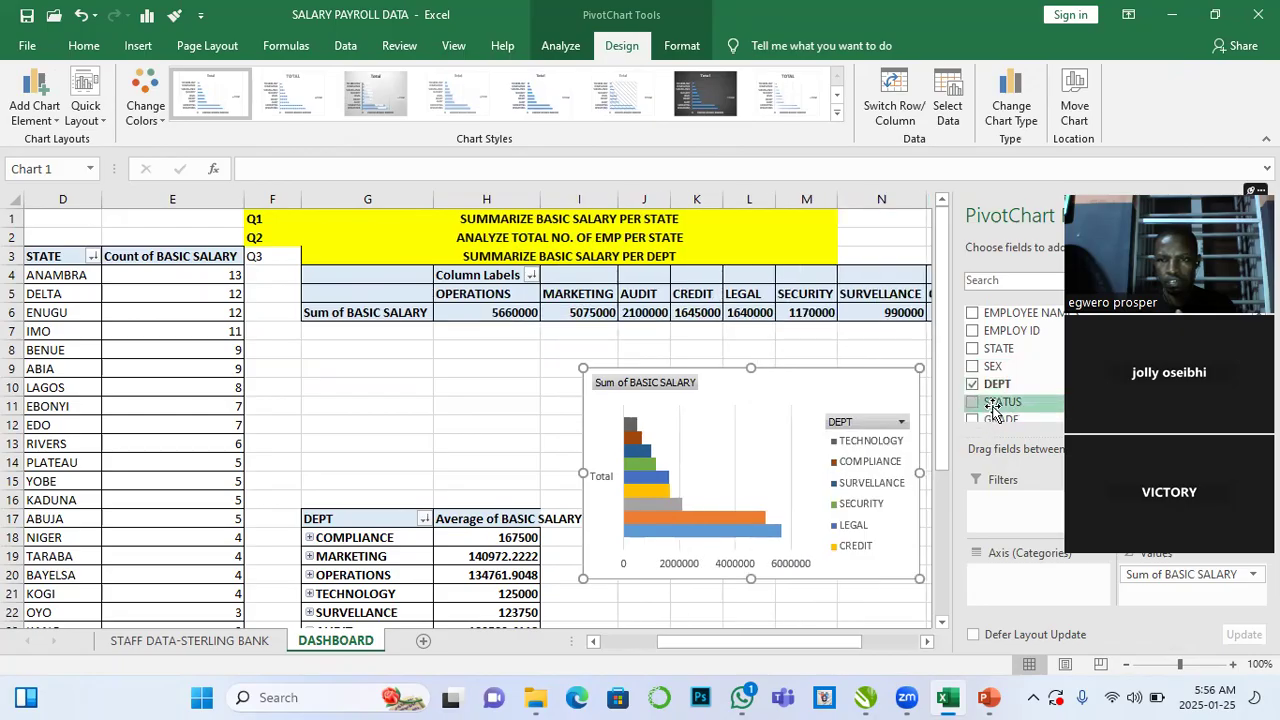
scroll(993, 408, down, 2)
scroll(993, 404, up, 1)
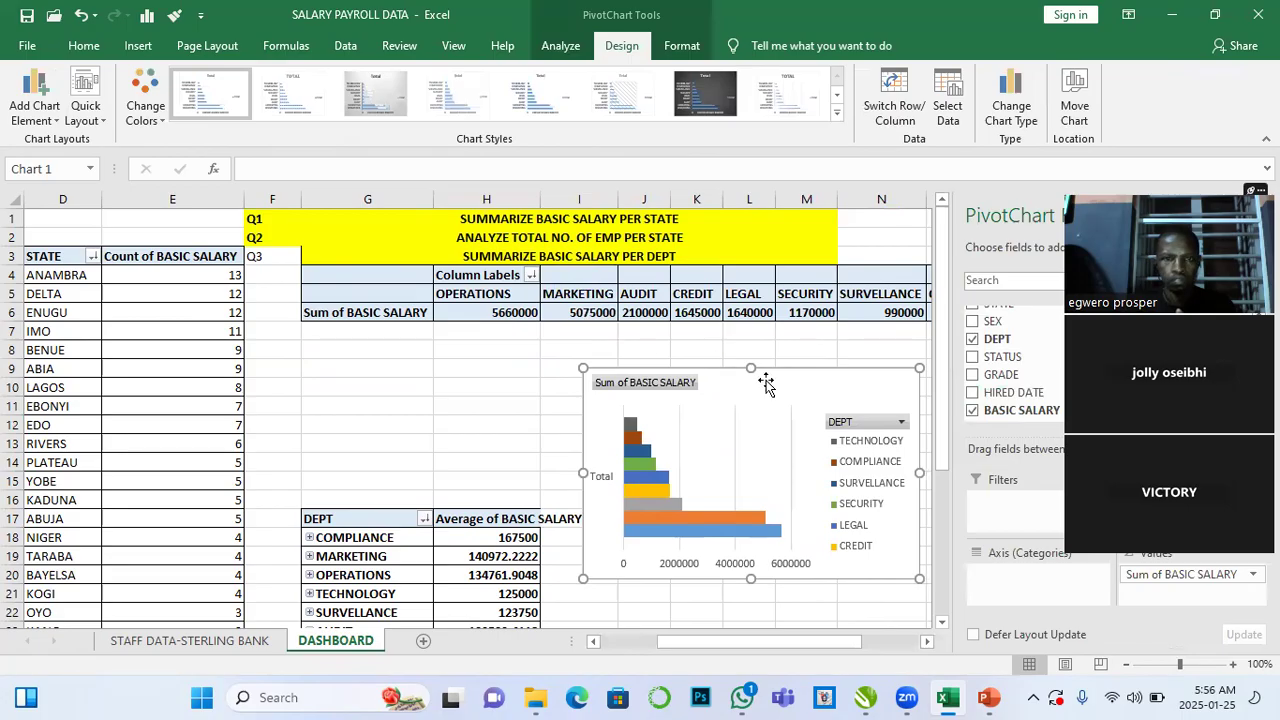
drag(857, 378, 819, 364)
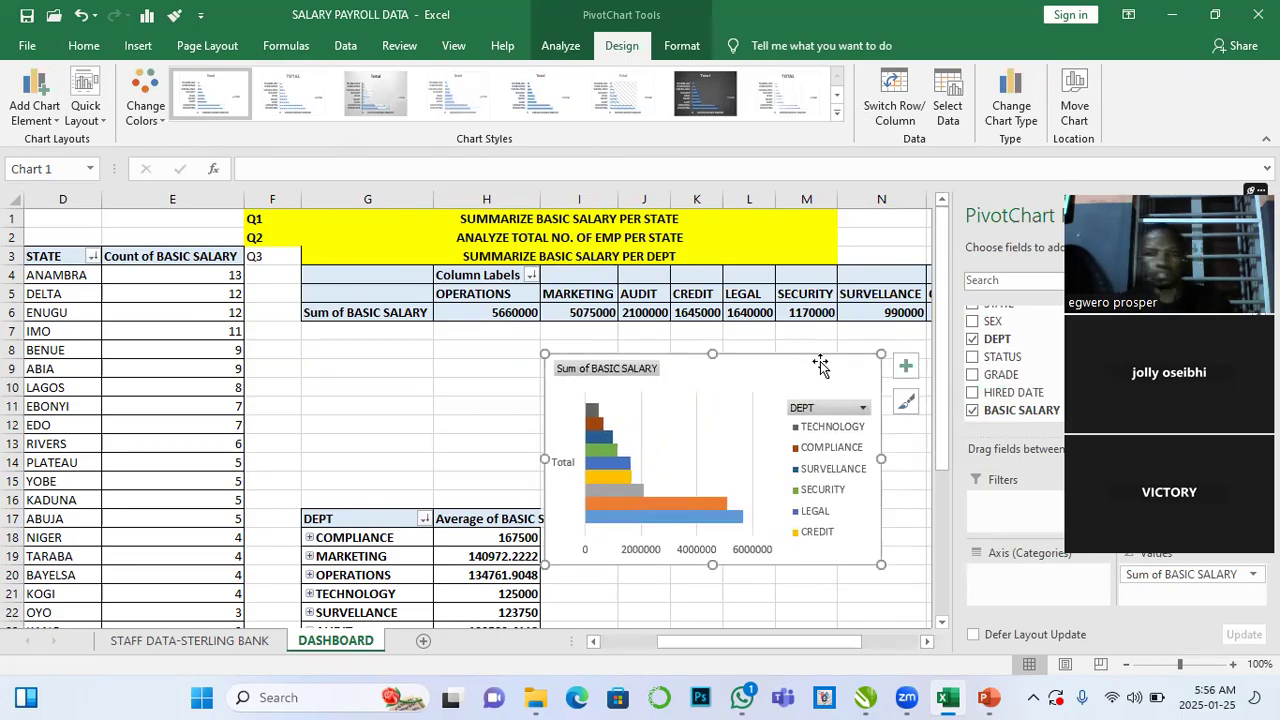
- Delete the PivotChart and undo the deletion
key(Escape)
key(Delete)
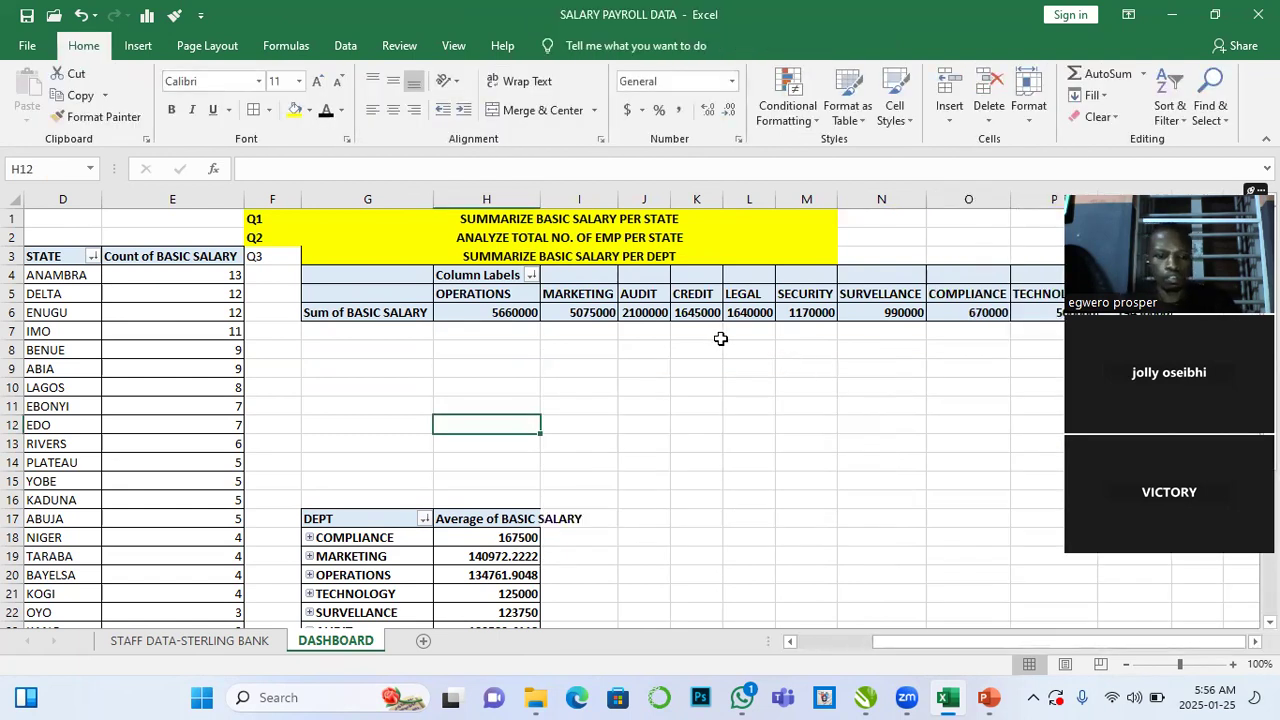
key(ctrl+z)
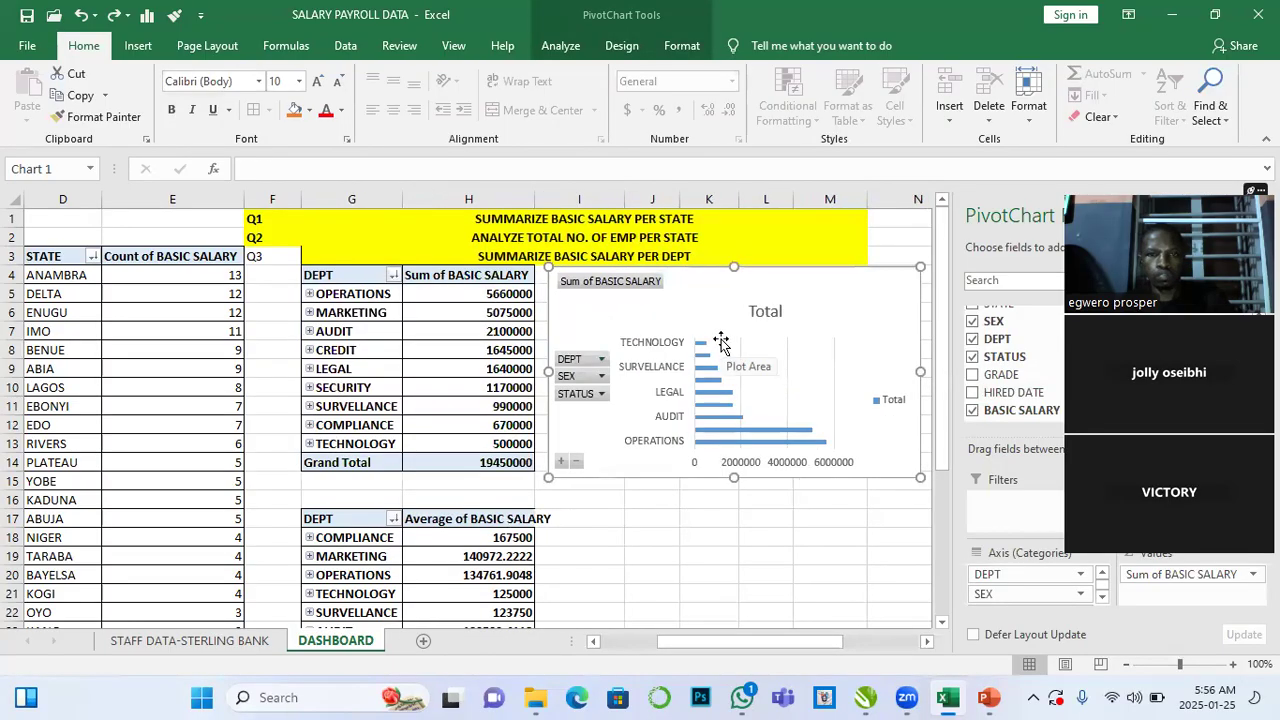
- Delete the bar PivotChart from the dashboard
click(775, 337)
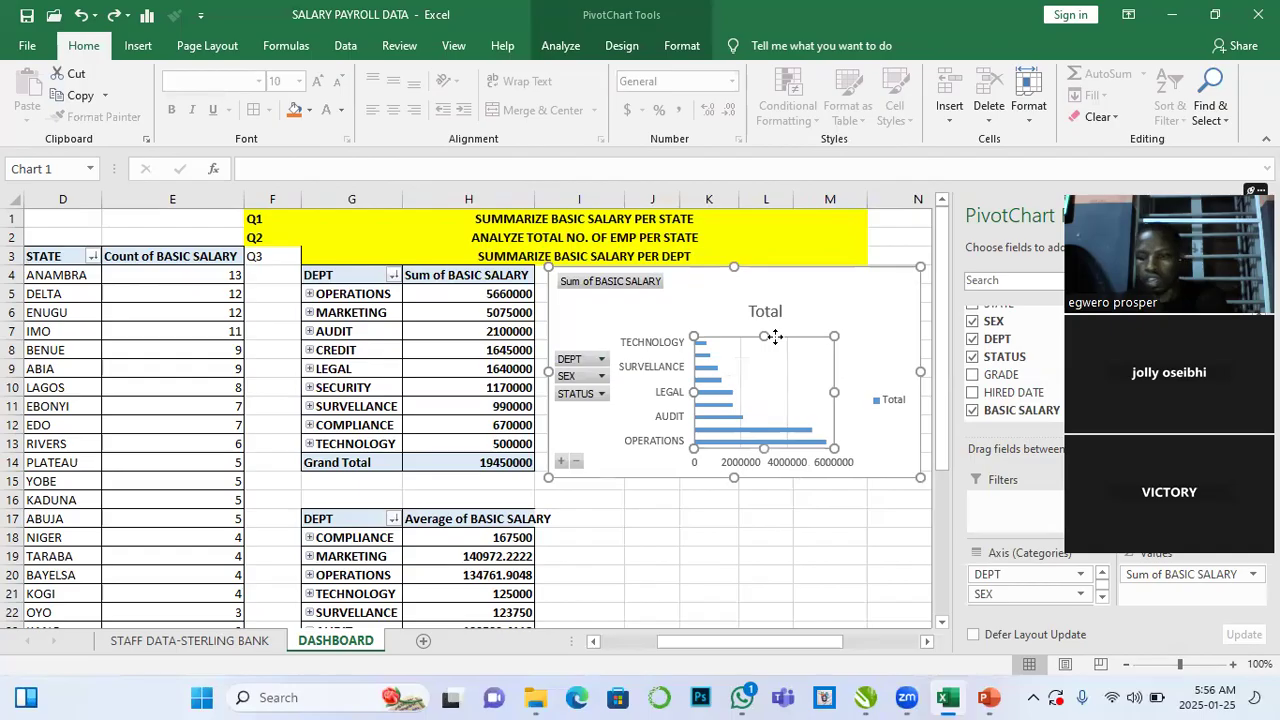
click(833, 305)
key(Delete)
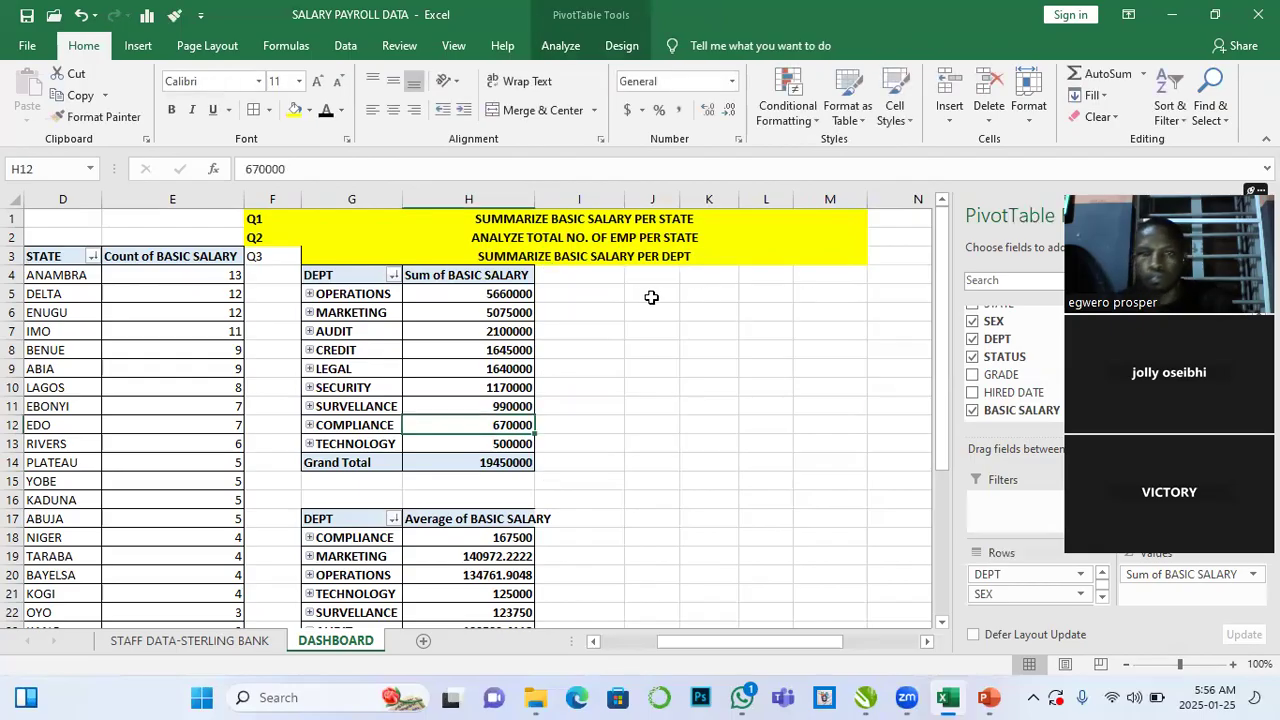
- Remove the STATUS and SEX fields from the department salary PivotTable, leaving only DEPT
click(469, 332)
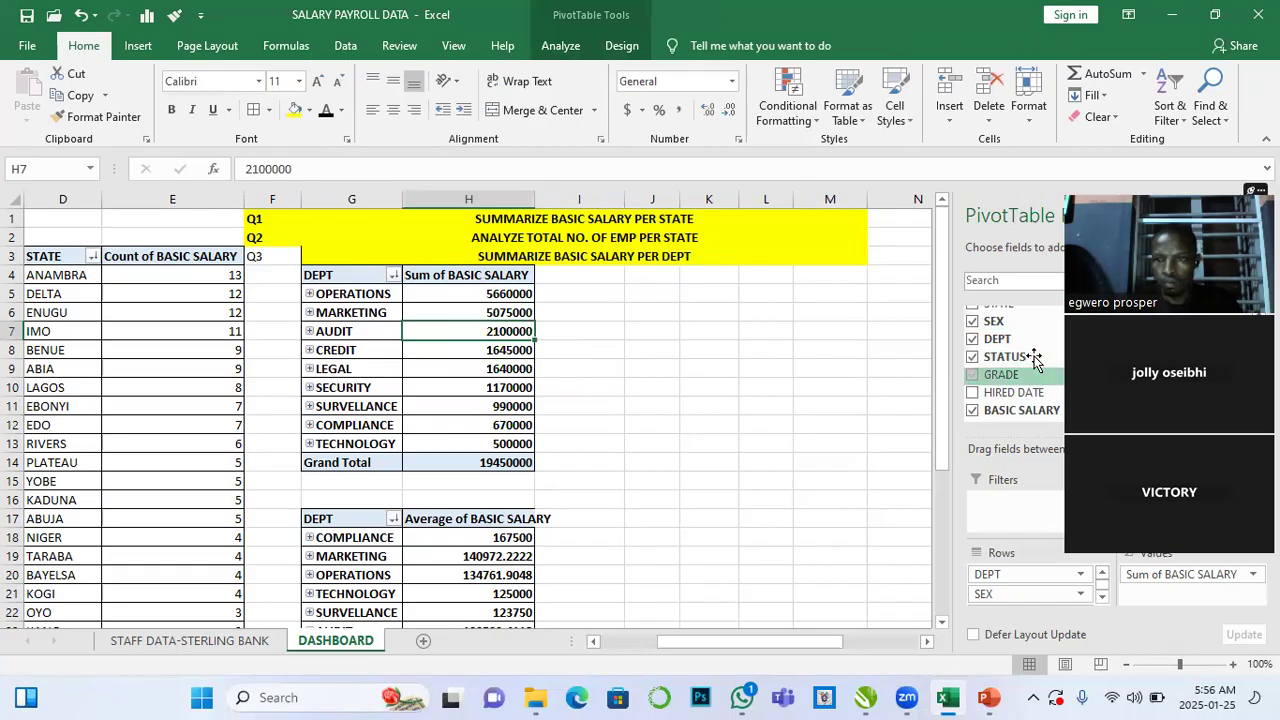
click(982, 357)
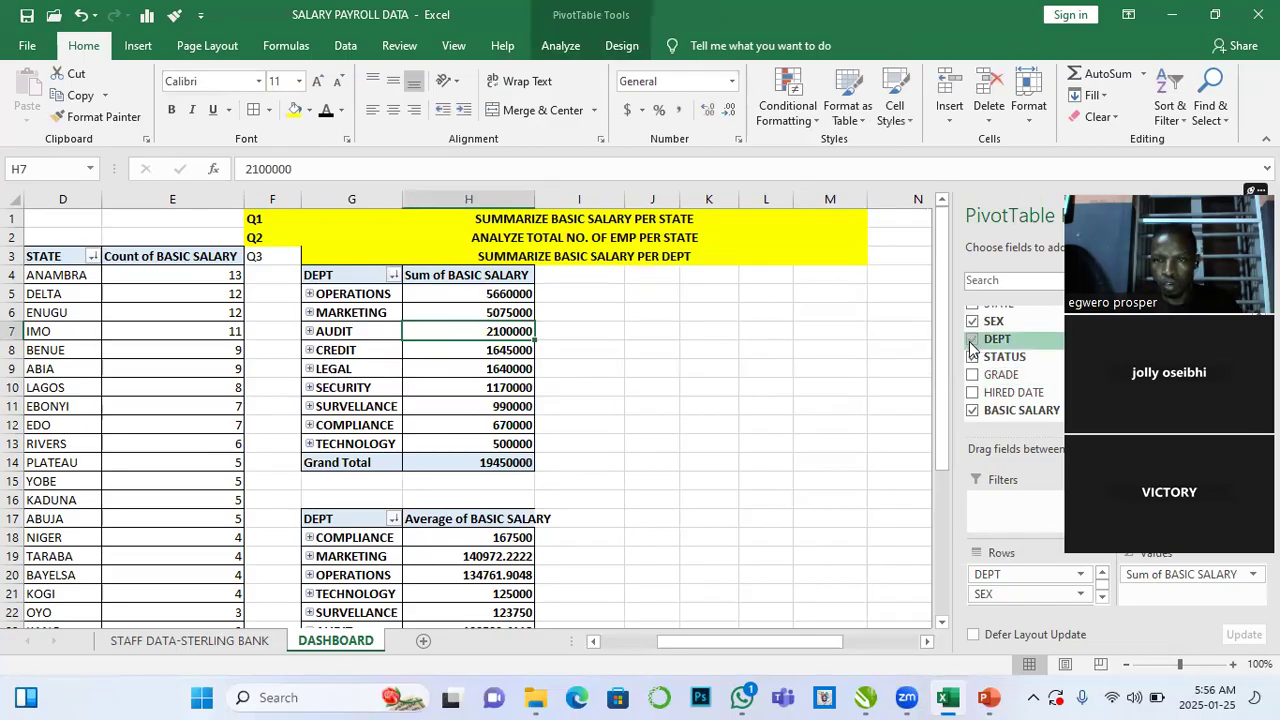
click(972, 321)
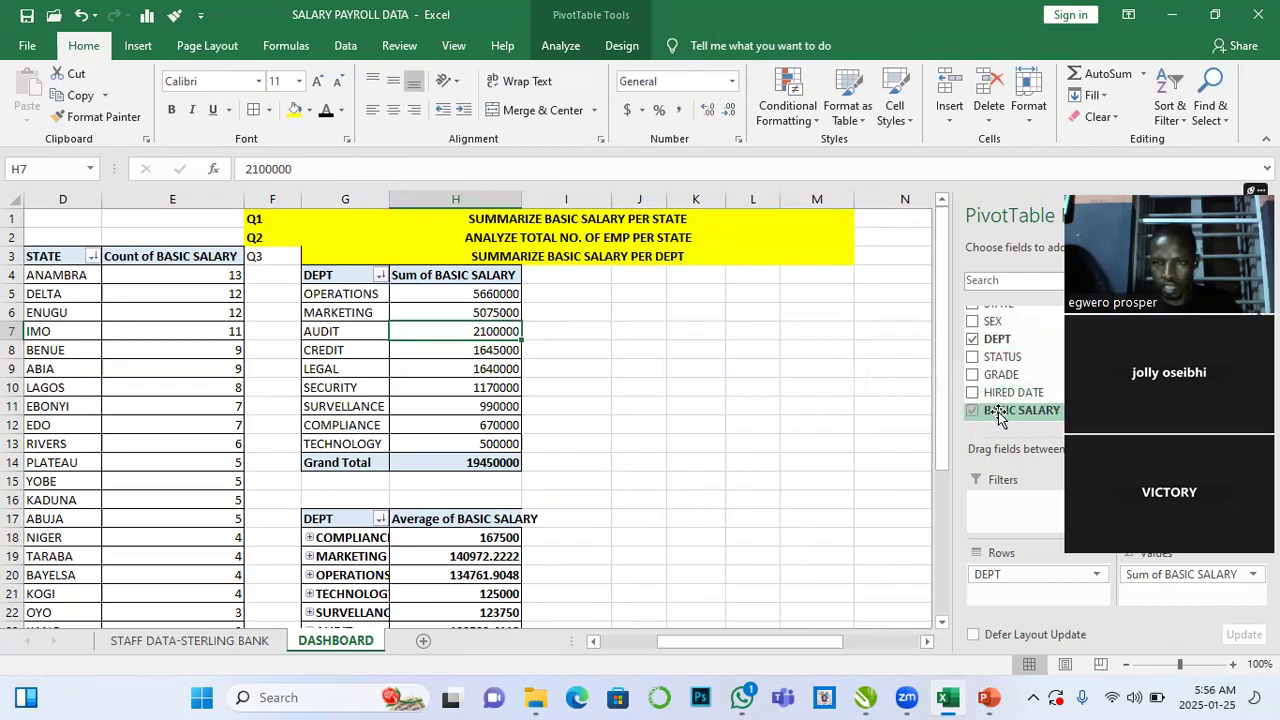
- Insert a clustered column PivotChart from the department salary PivotTable
scroll(1000, 410, up, 1)
click(479, 424)
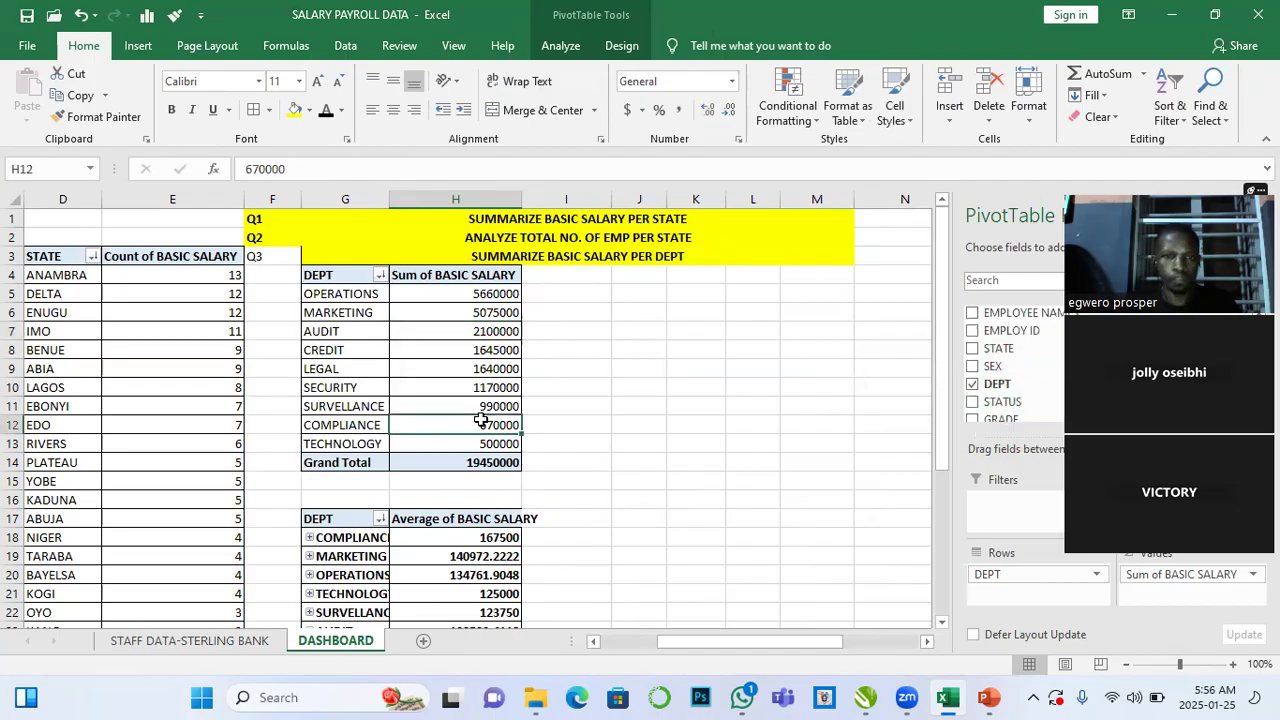
click(490, 332)
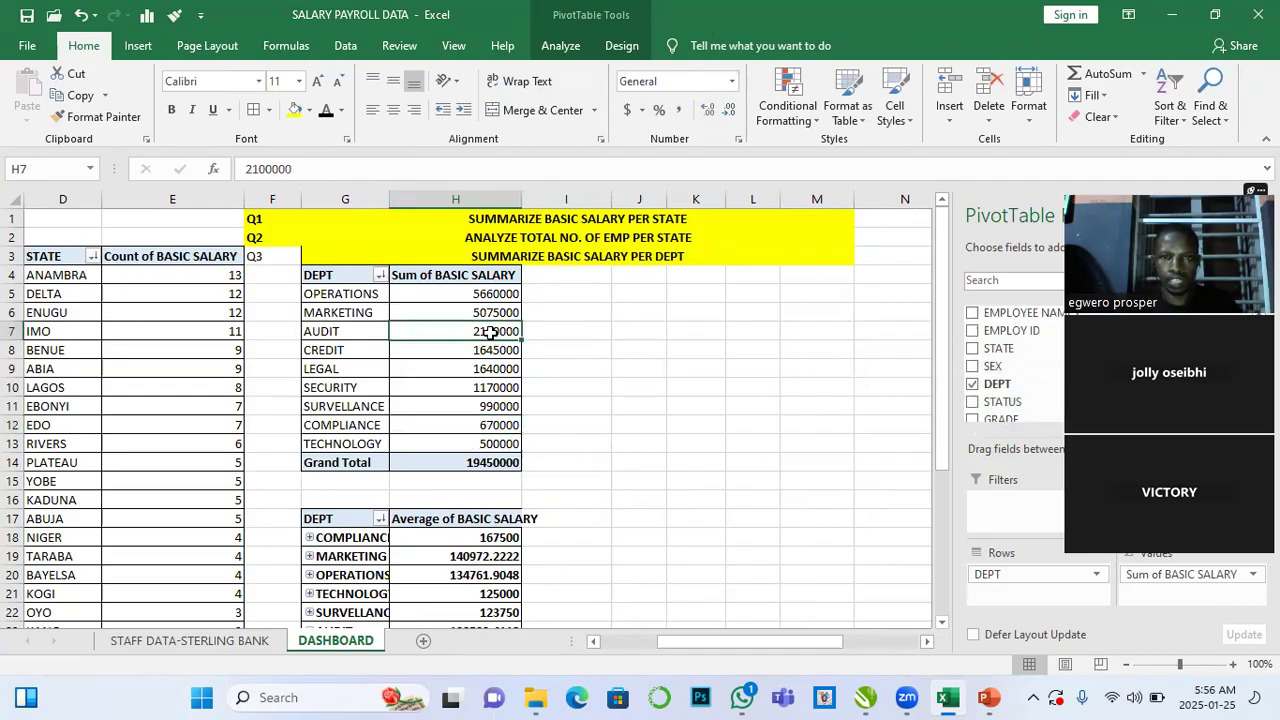
click(560, 45)
click(992, 92)
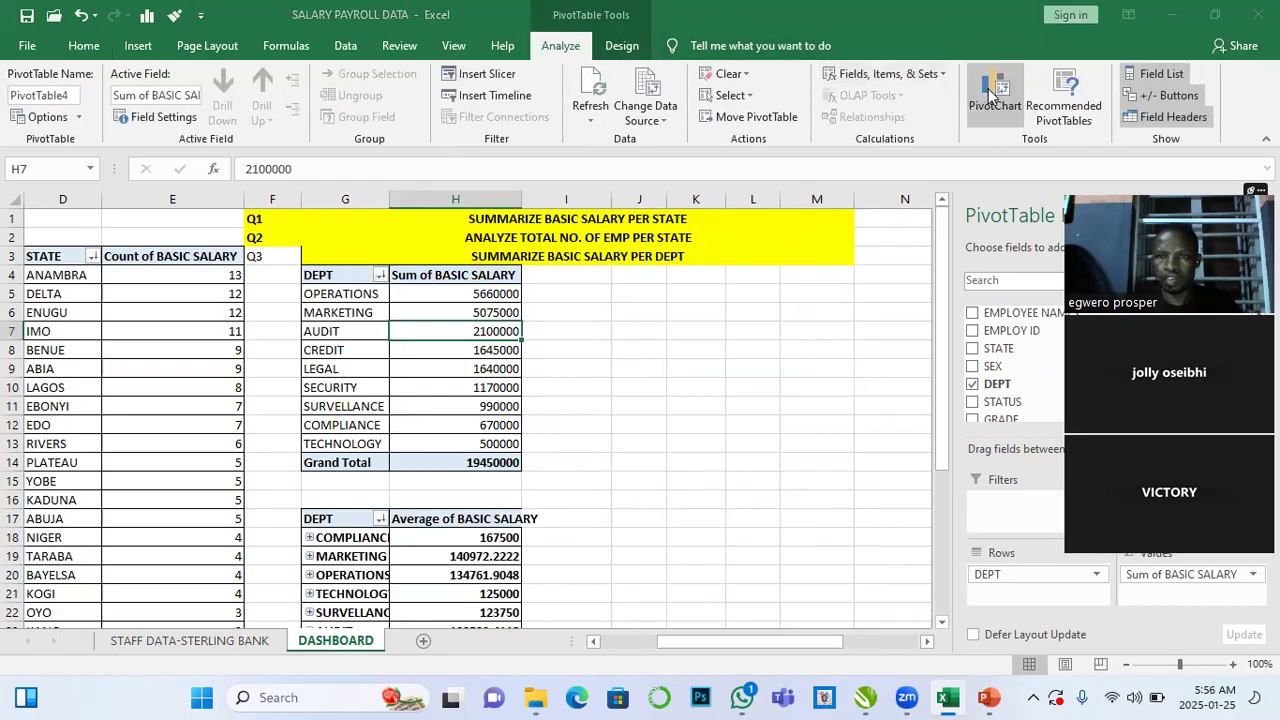
mouse_move(603, 297)
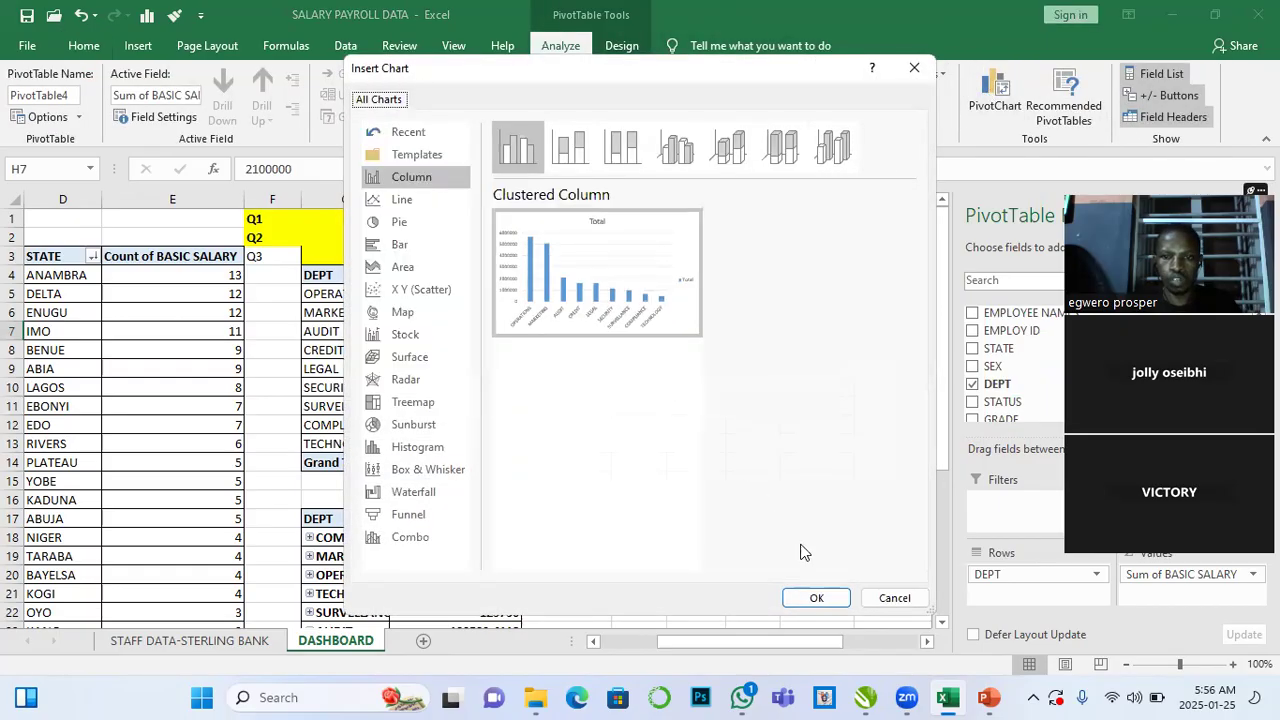
click(812, 596)
- Switch the column chart's rows and columns, then resize and move it beside the table
drag(555, 300, 837, 279)
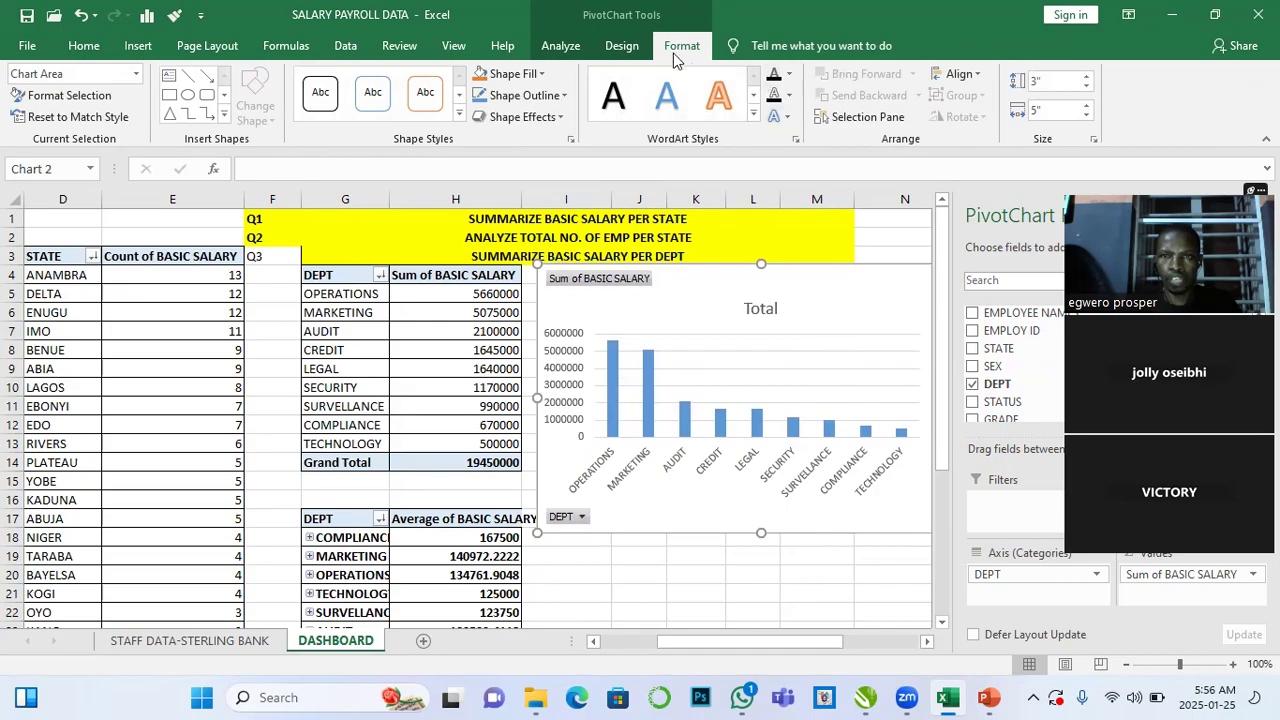
click(621, 46)
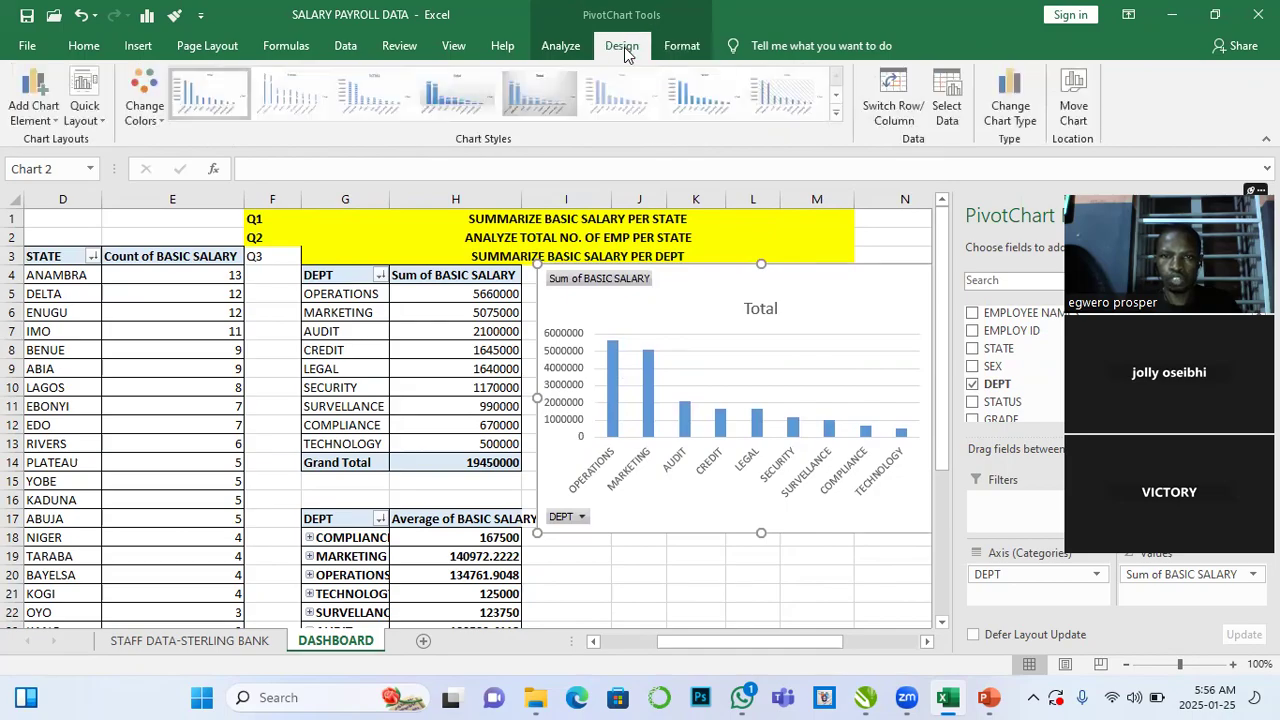
click(895, 100)
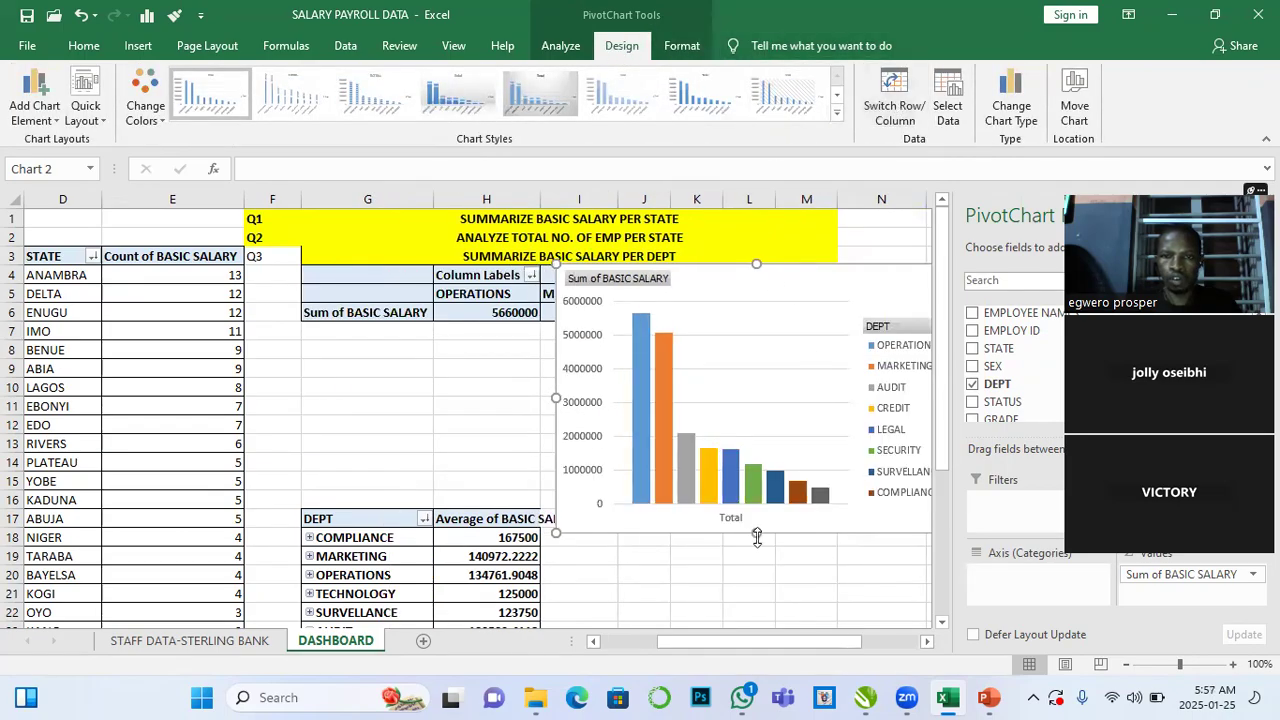
drag(757, 537, 726, 505)
drag(797, 280, 831, 338)
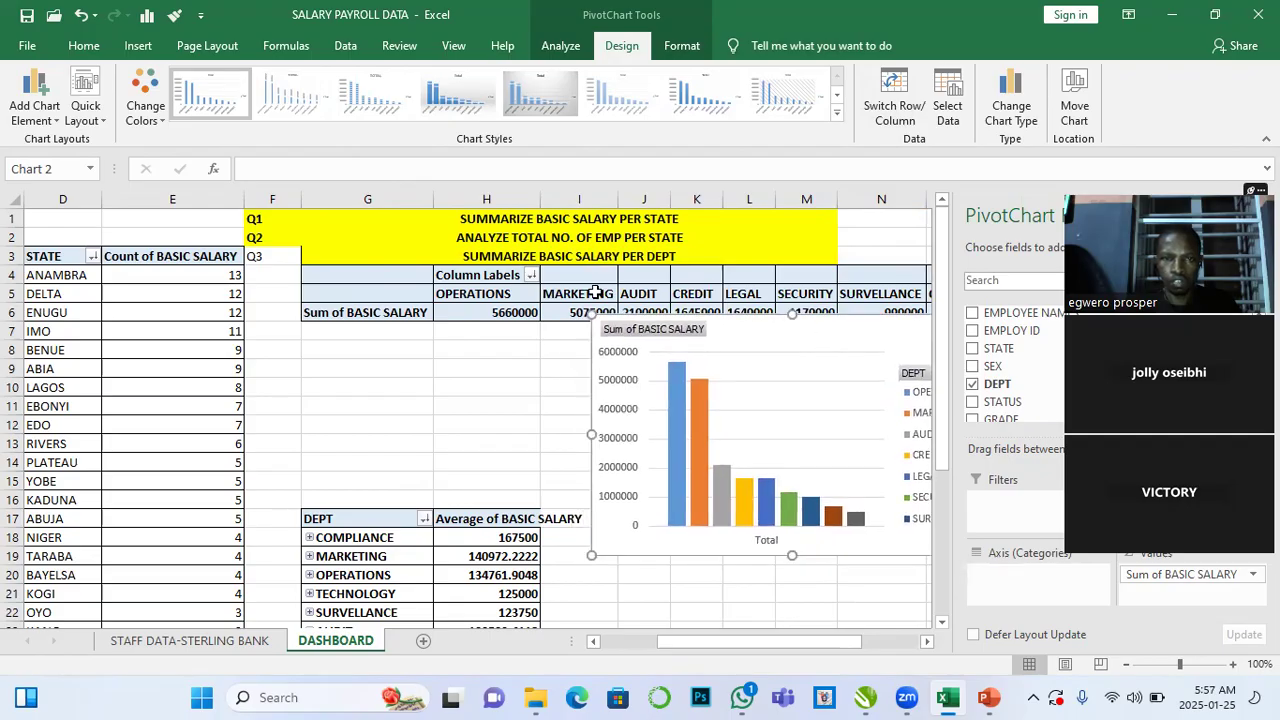
click(531, 274)
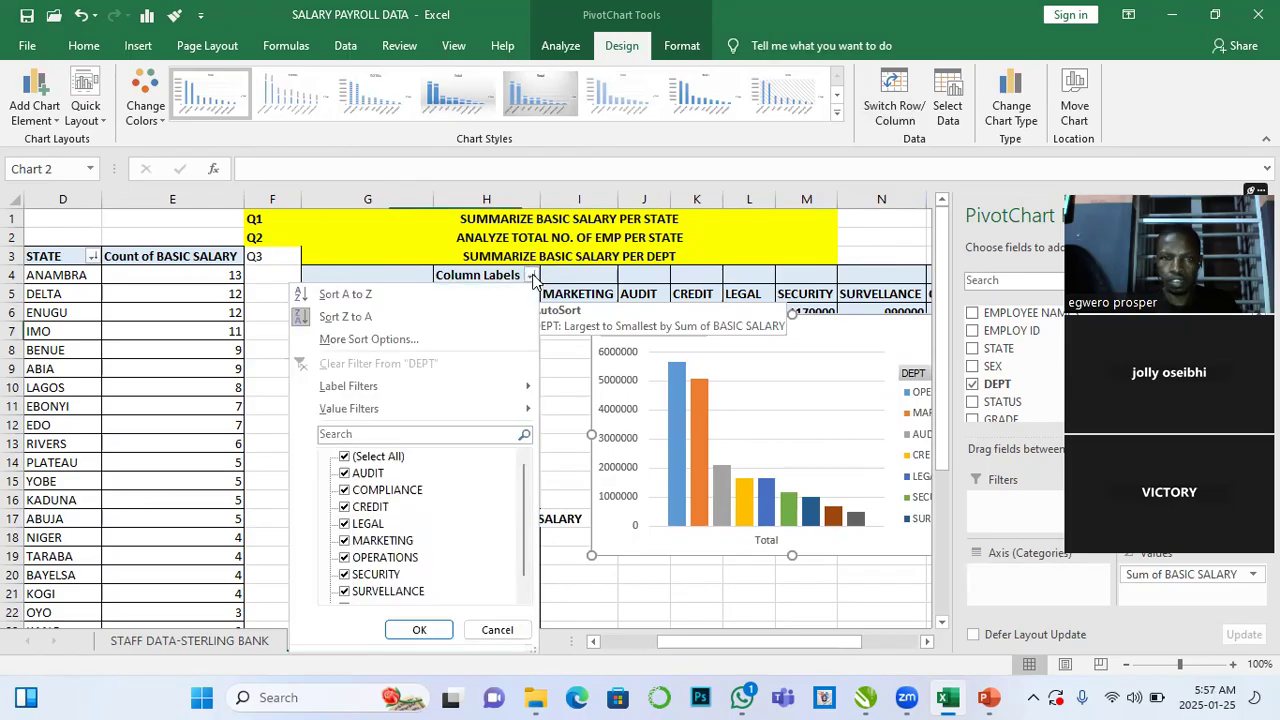
click(345, 458)
click(345, 458)
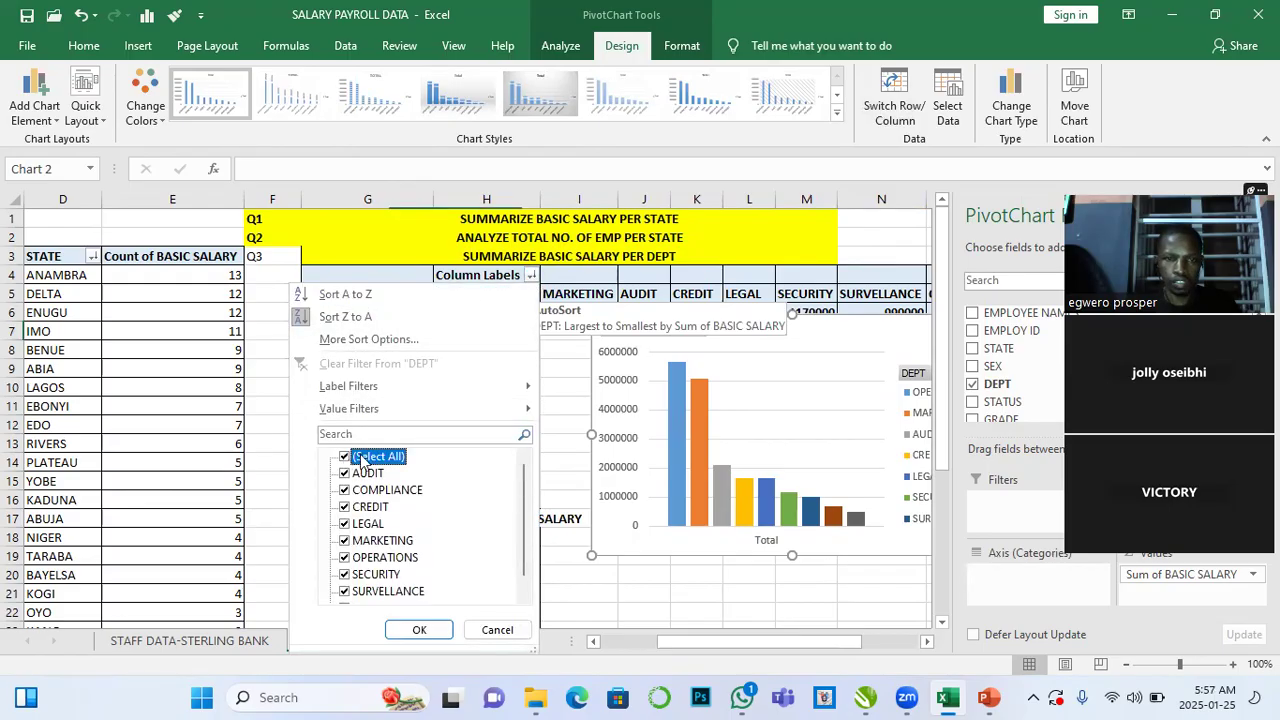
click(464, 404)
- Reposition the department salary column chart beside the table and slightly narrow it
drag(830, 330, 880, 346)
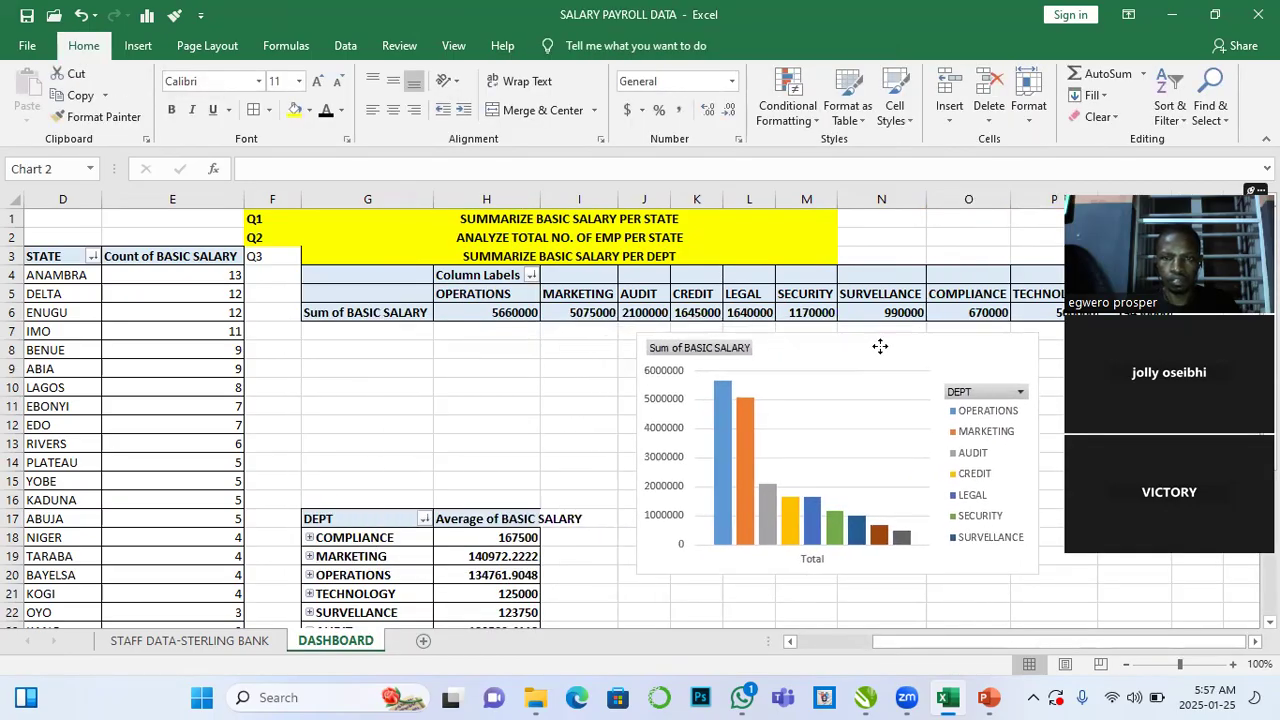
scroll(799, 434, down, 3)
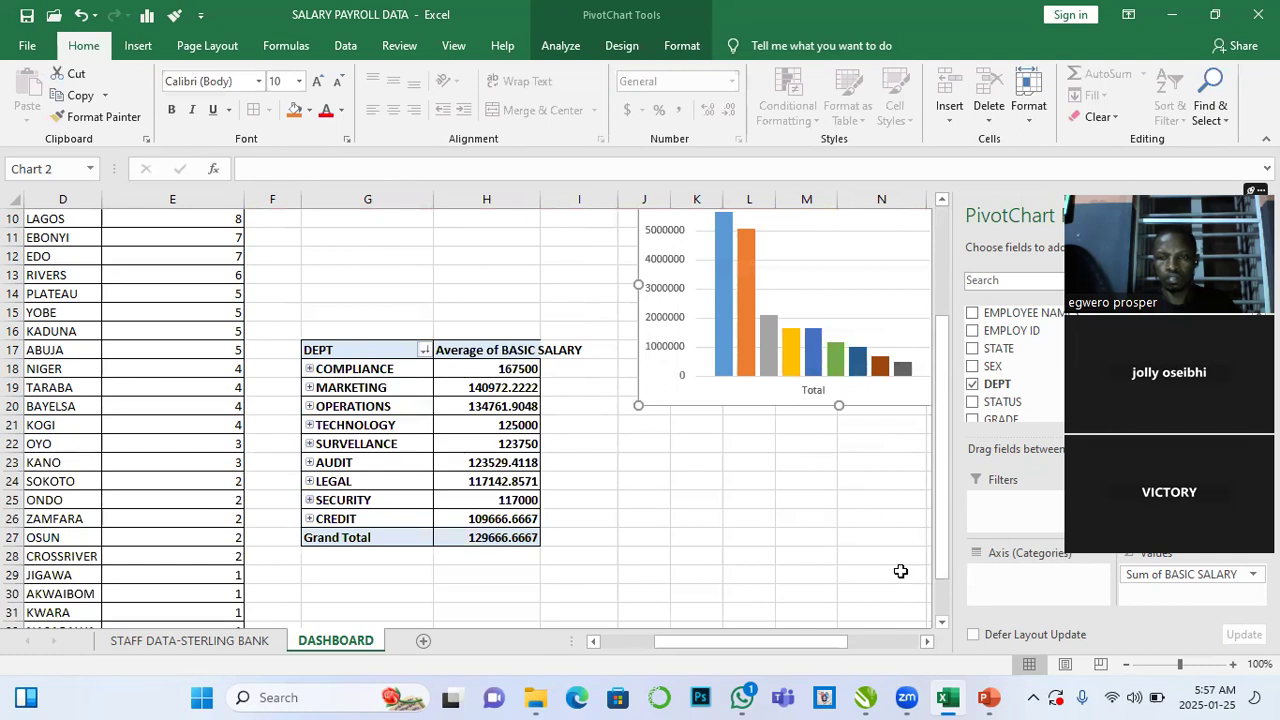
scroll(900, 571, right, 3)
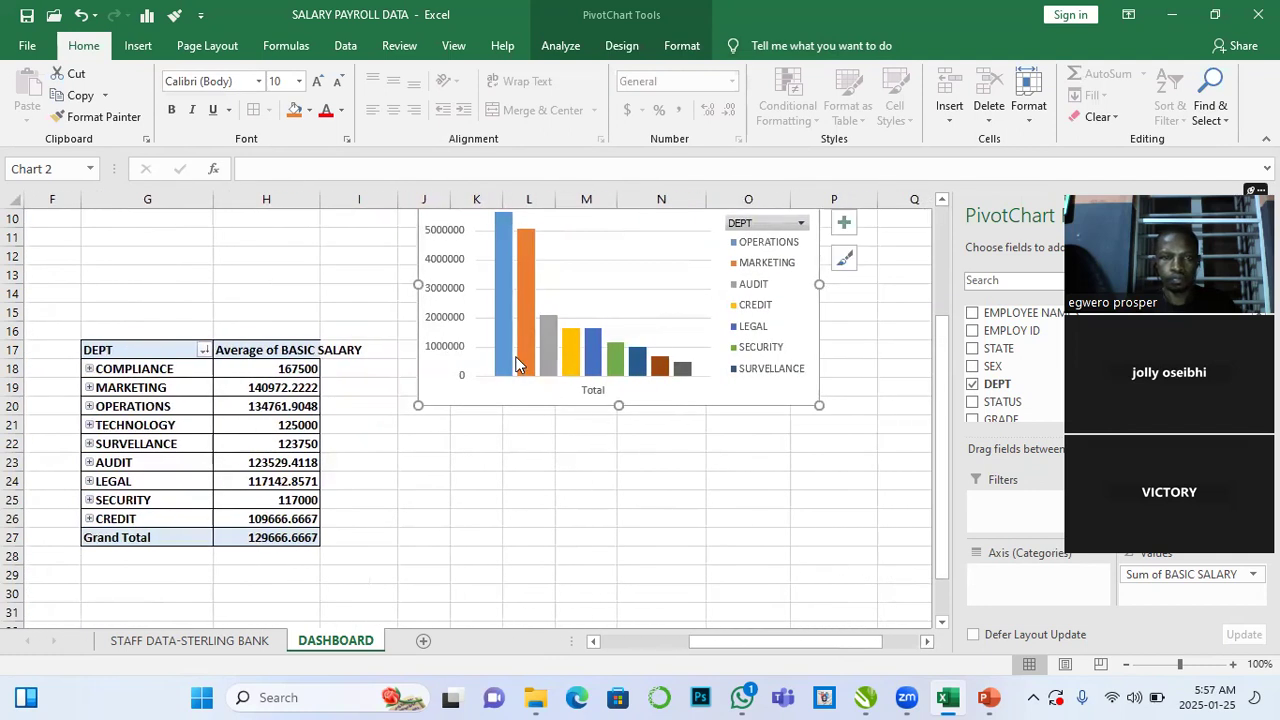
scroll(517, 365, up, 2)
drag(664, 294, 740, 296)
drag(494, 399, 477, 399)
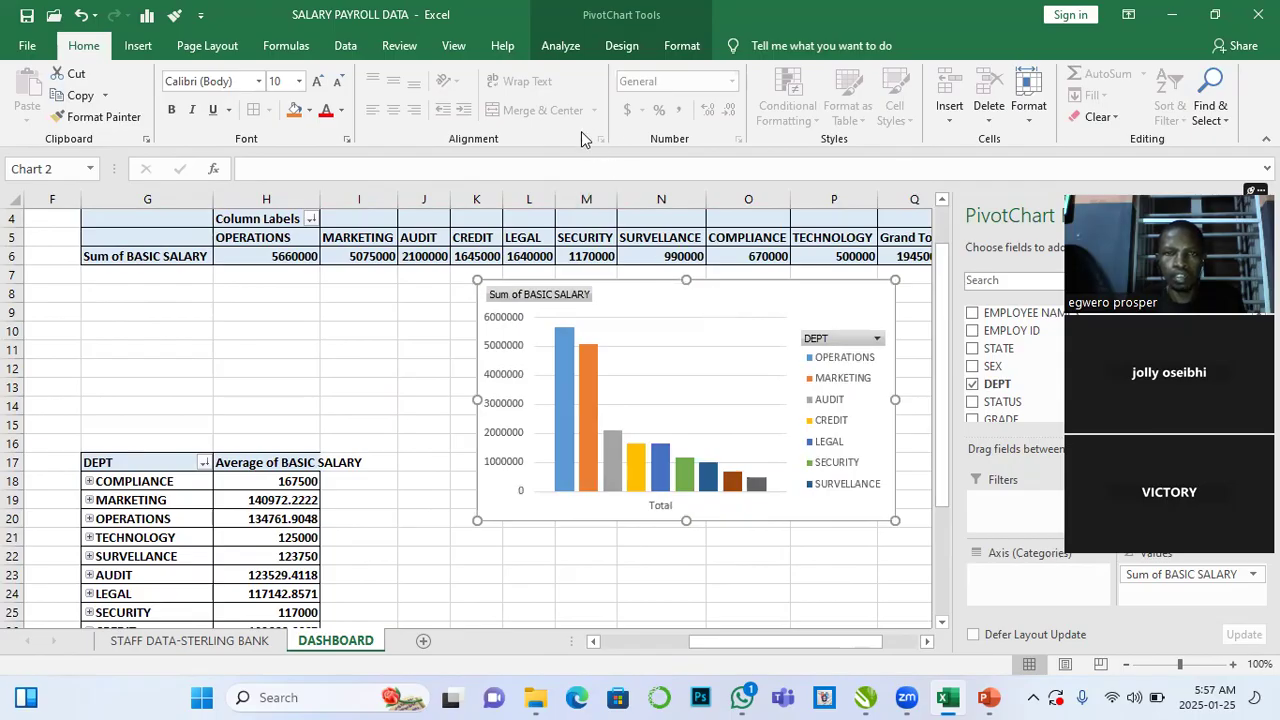
click(624, 47)
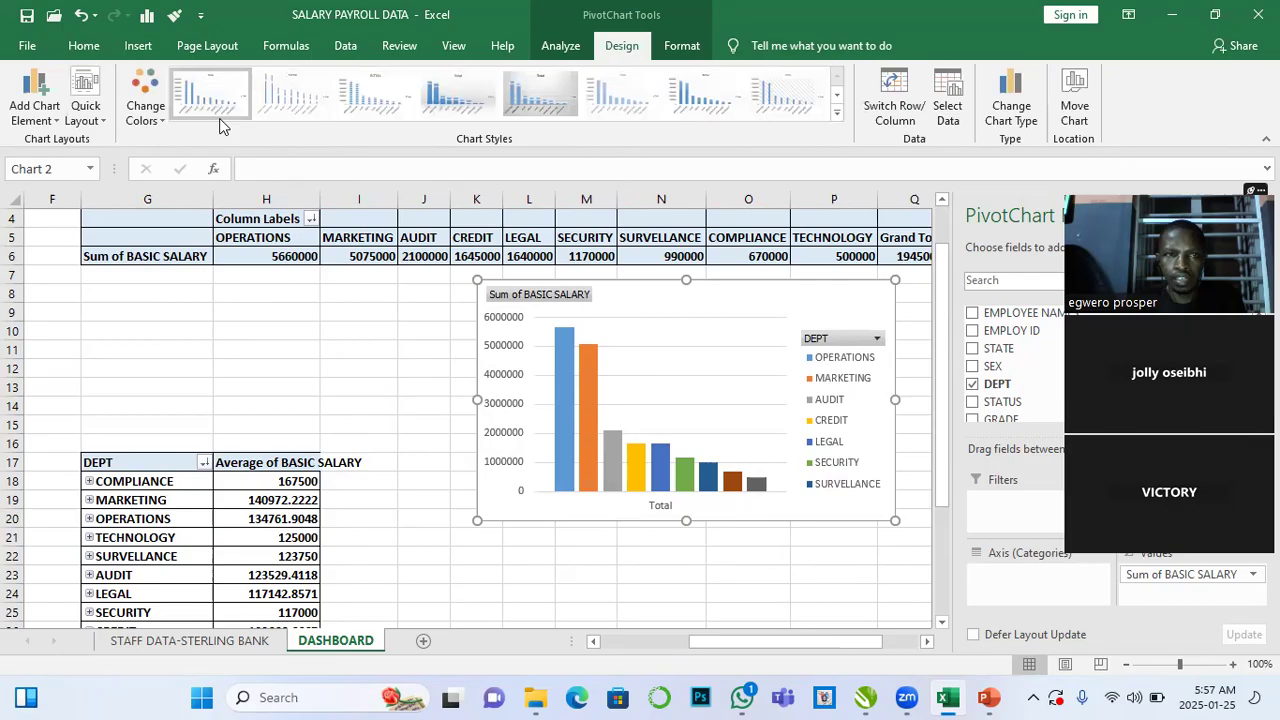
click(31, 120)
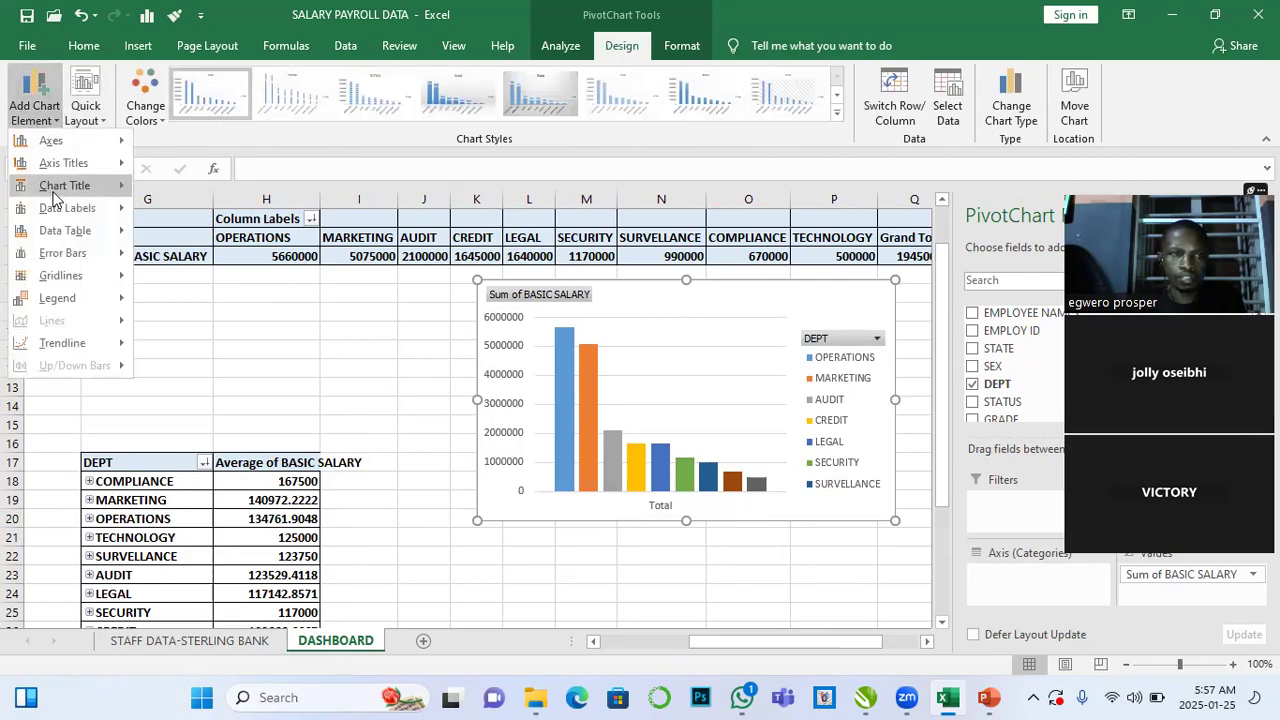
mouse_move(81, 212)
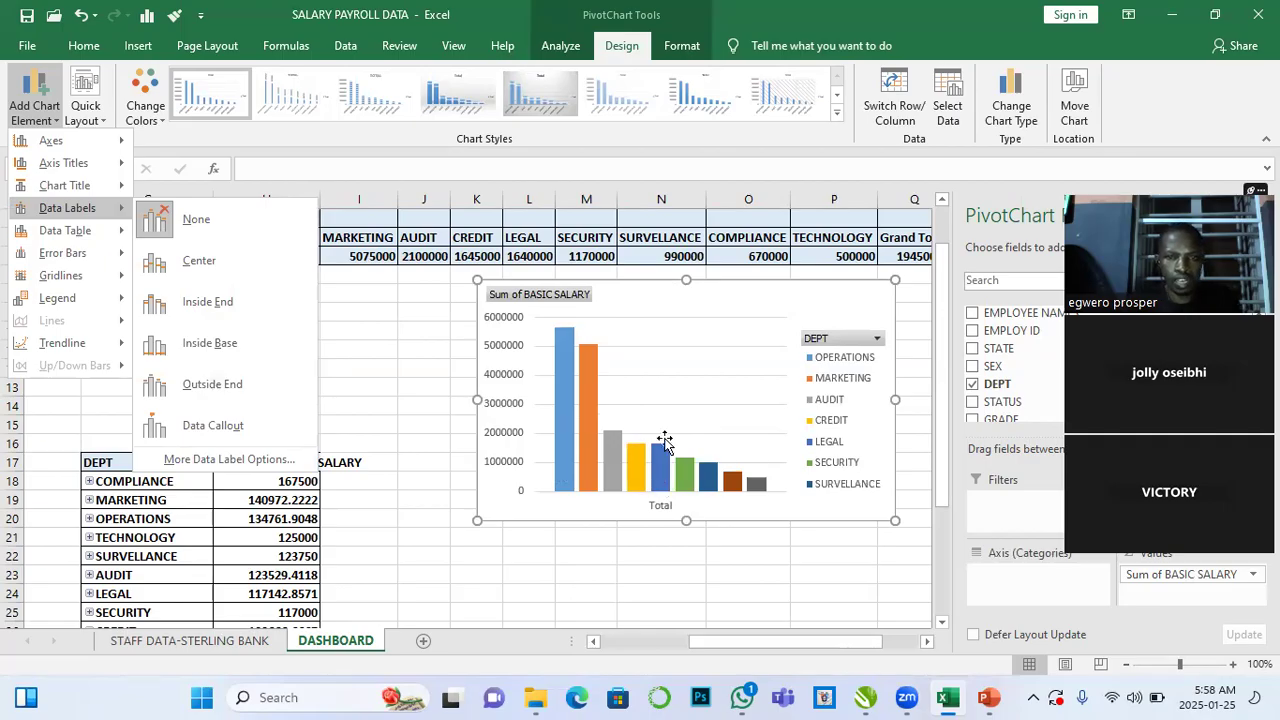
scroll(429, 568, down, 2)
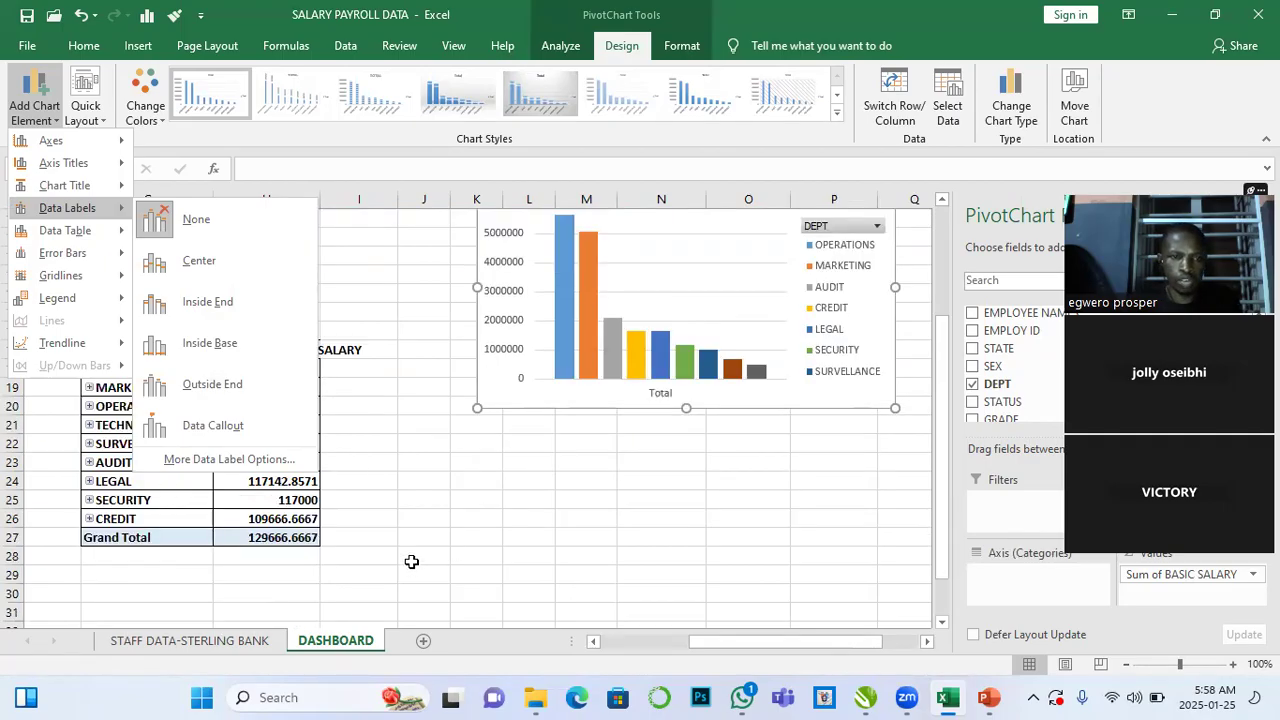
click(412, 562)
- Insert a clustered column PivotChart from the basic salary per state PivotTable
click(272, 430)
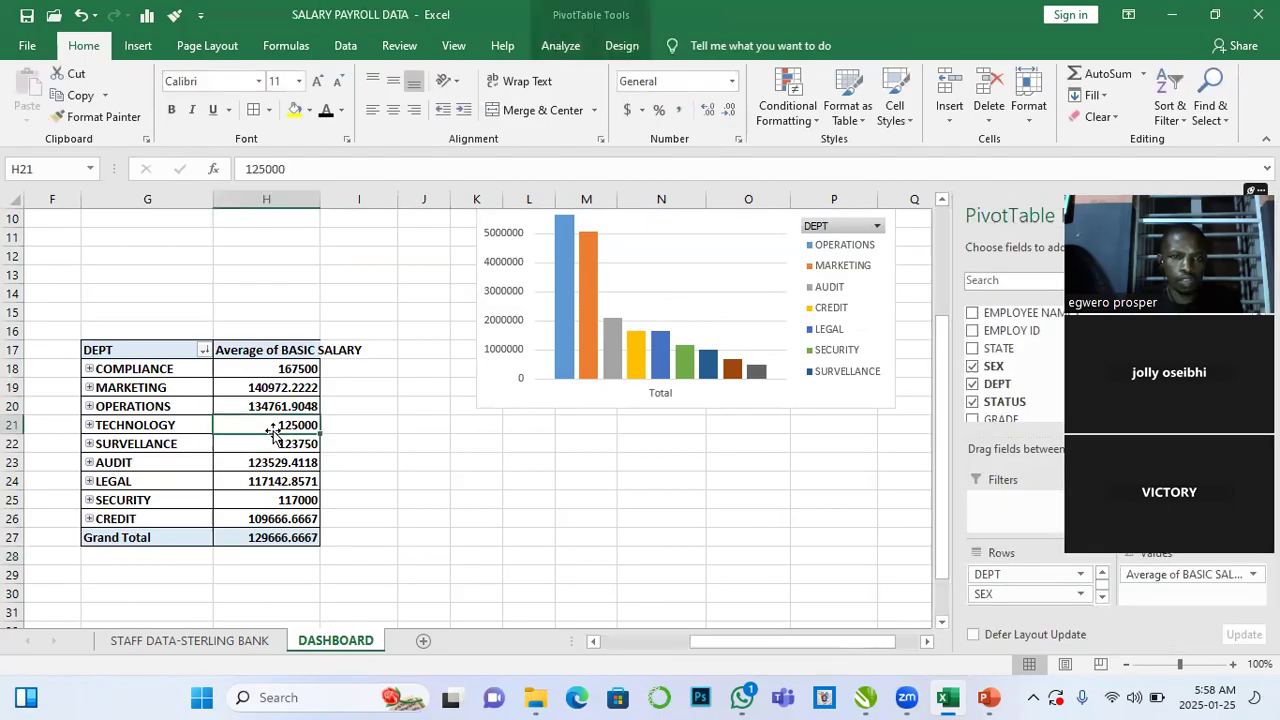
scroll(263, 447, up, 2)
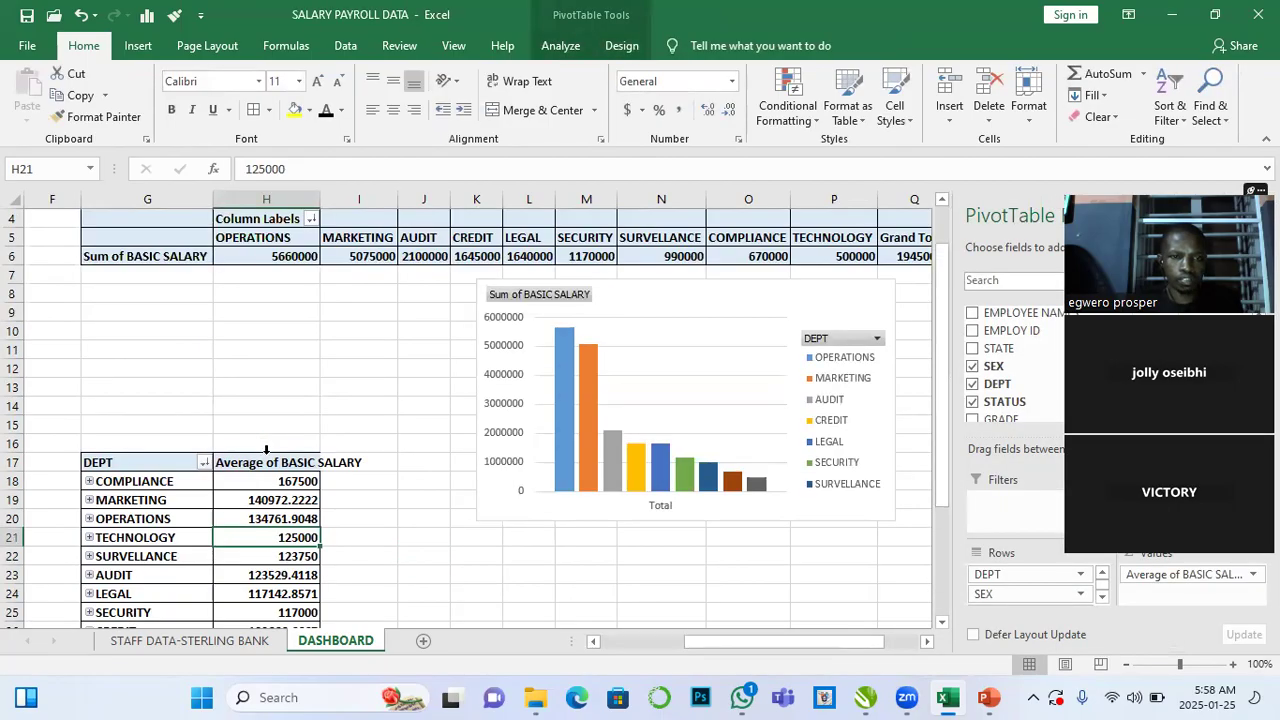
scroll(266, 450, up, 1)
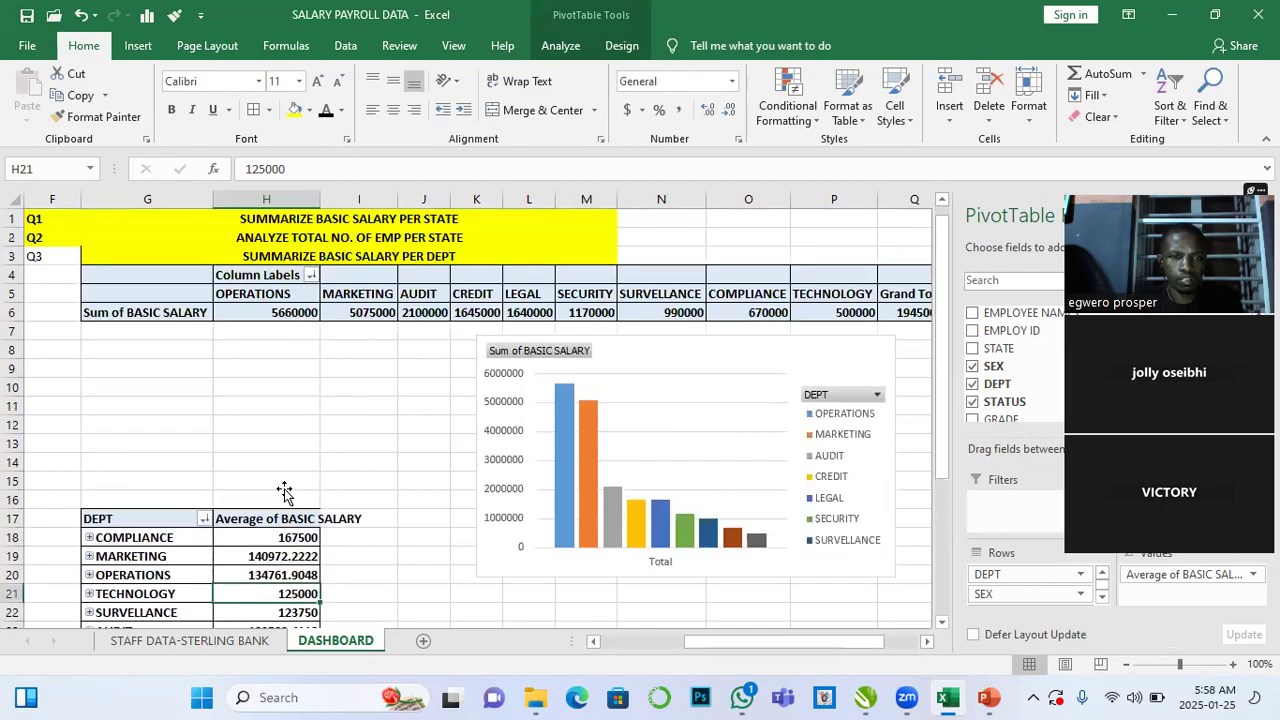
scroll(727, 586, left, 5)
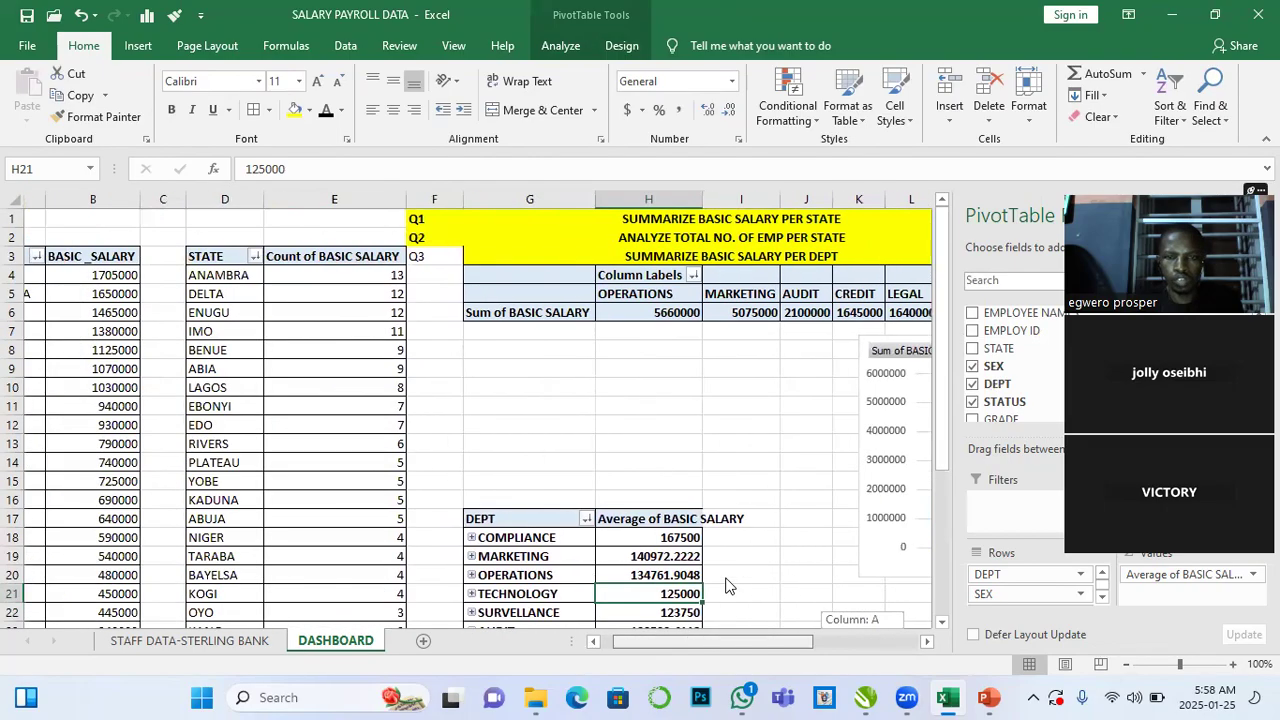
click(96, 410)
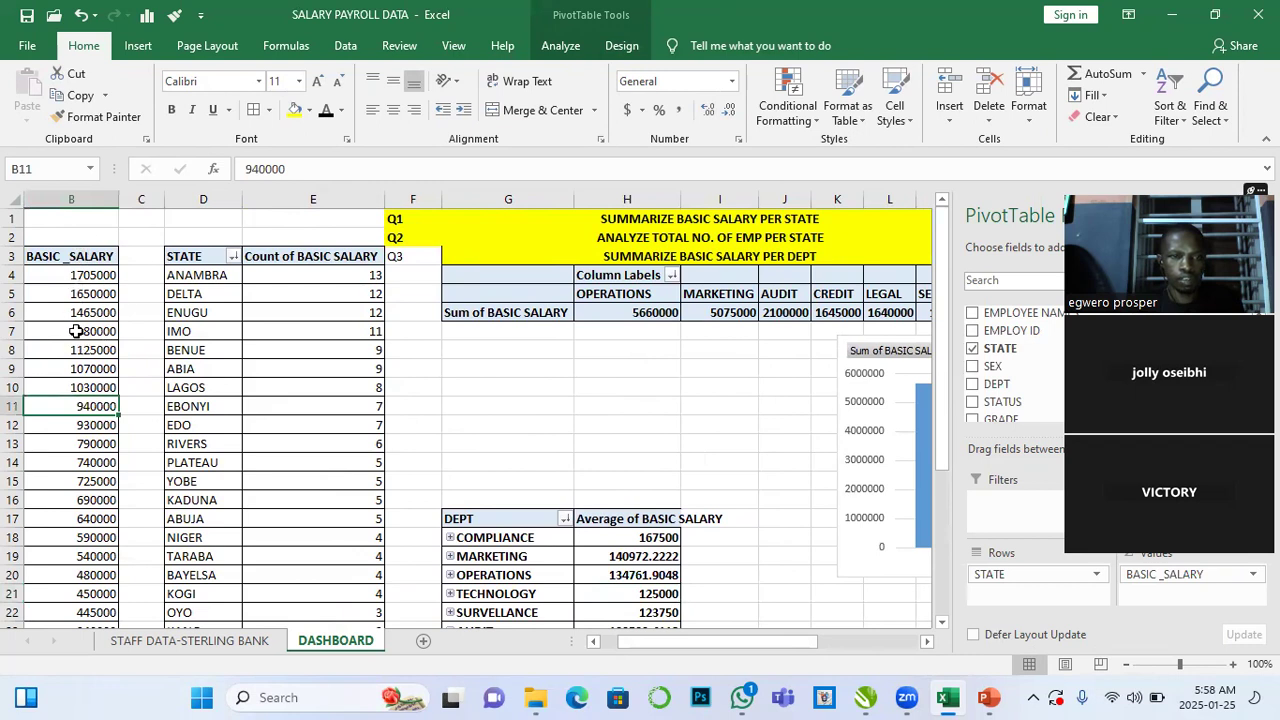
click(556, 45)
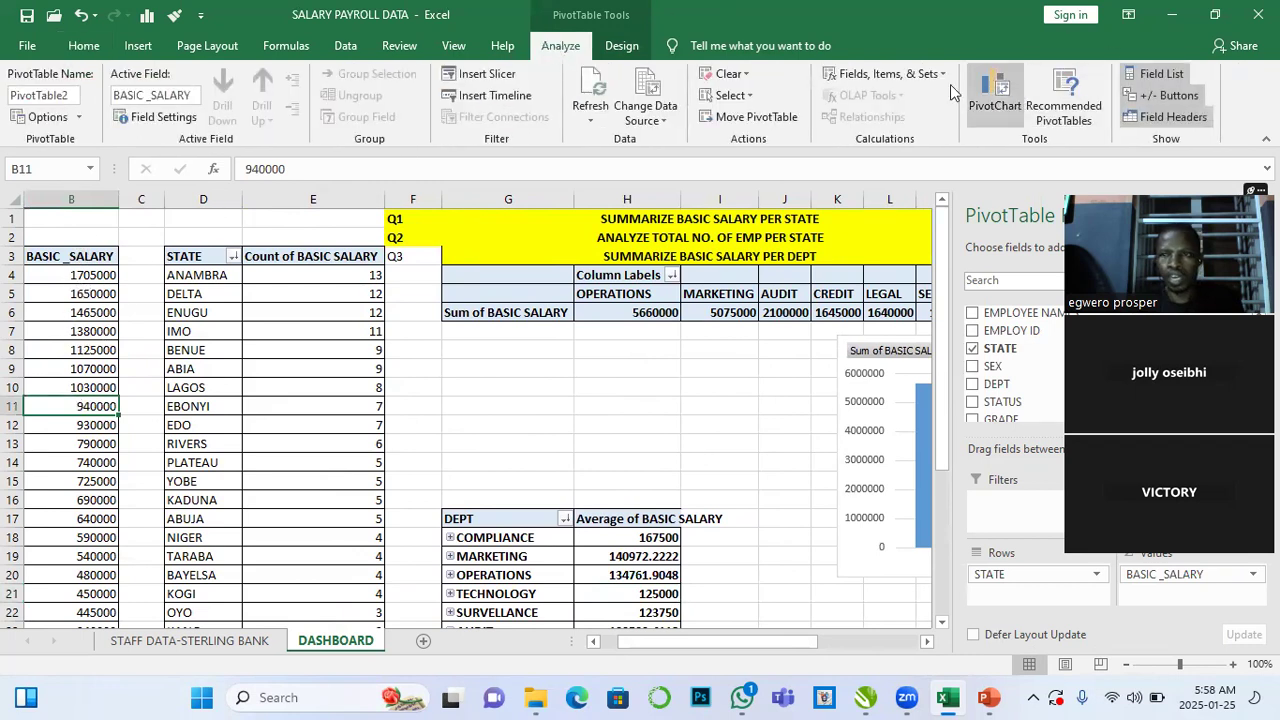
click(990, 100)
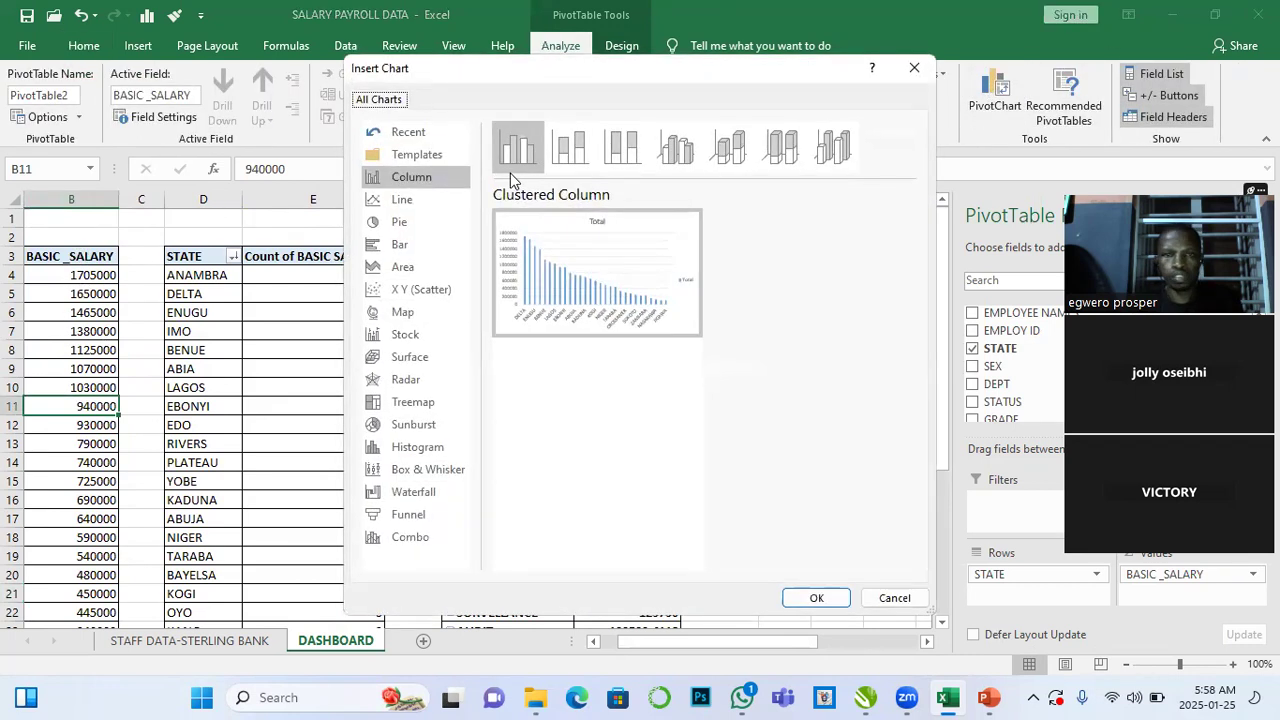
mouse_move(543, 277)
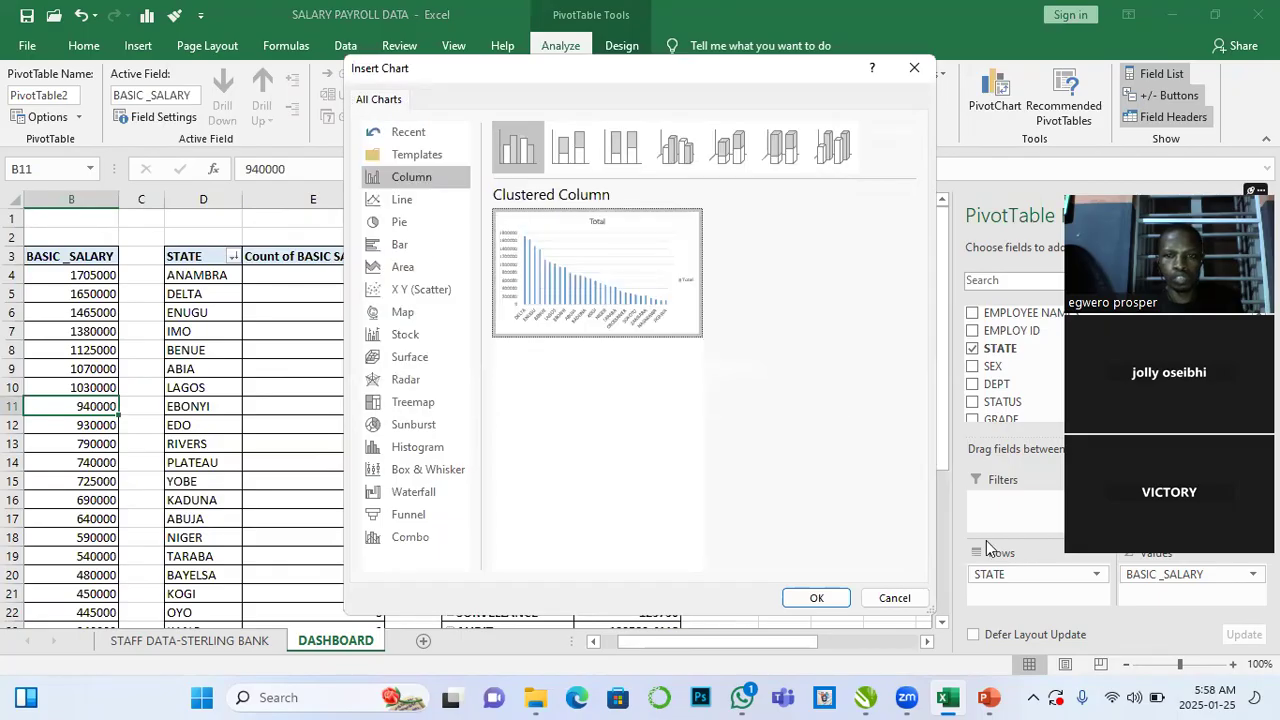
click(816, 597)
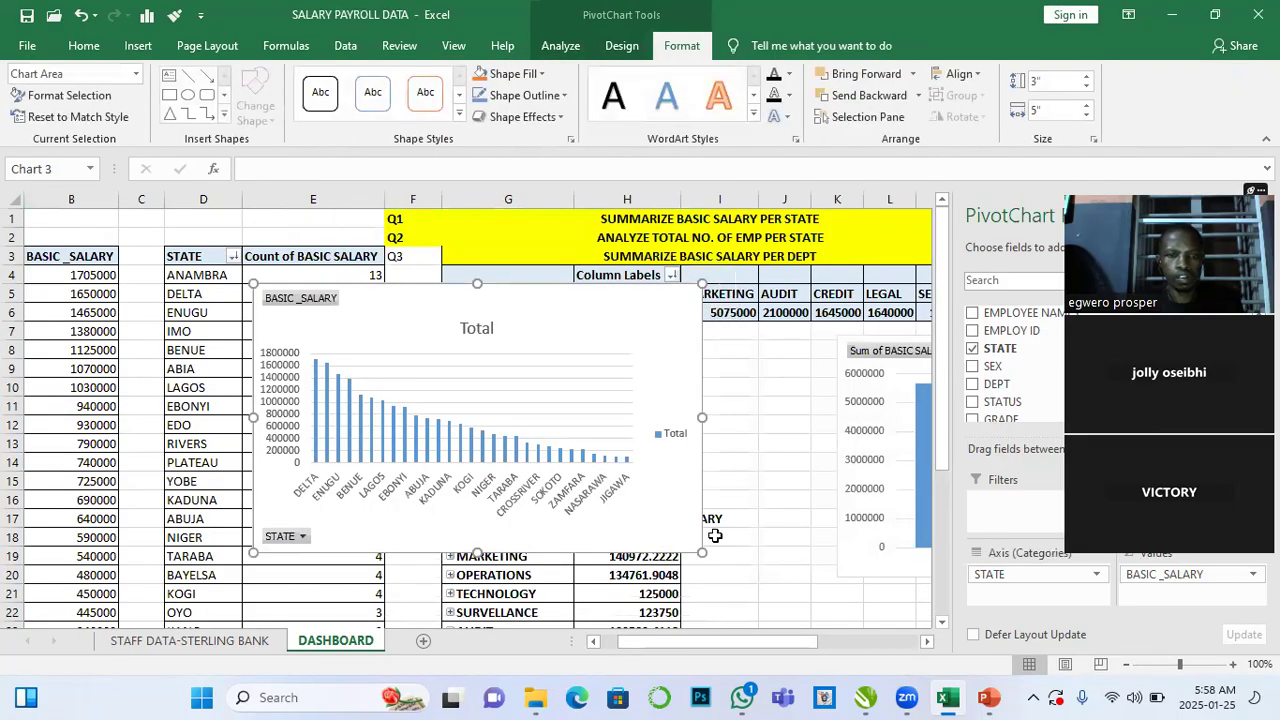
- Move the new state salary chart below the department salary column chart
scroll(600, 470, down, 1)
scroll(600, 470, down, 2)
scroll(600, 470, up, 4)
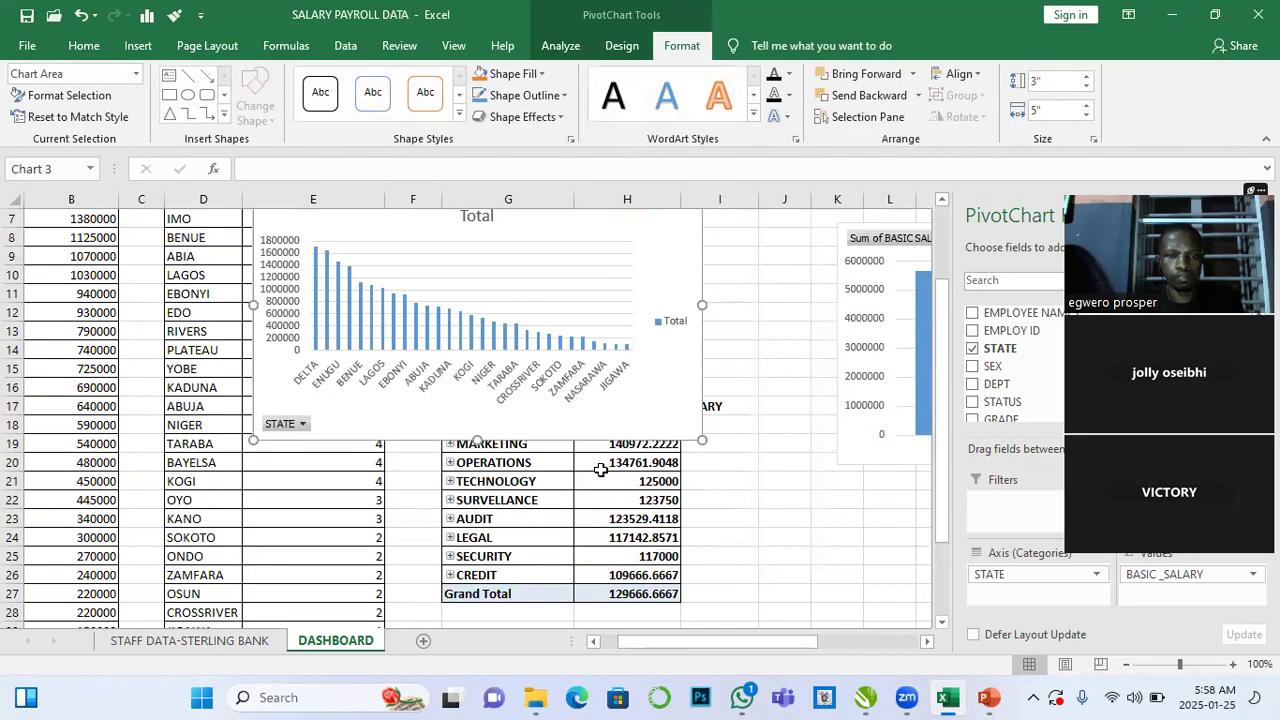
mouse_move(556, 309)
mouse_down()
mouse_move(840, 531)
mouse_move(666, 420)
mouse_move(780, 417)
mouse_move(808, 580)
mouse_move(894, 477)
mouse_move(934, 554)
mouse_move(649, 414)
mouse_move(571, 437)
mouse_up()
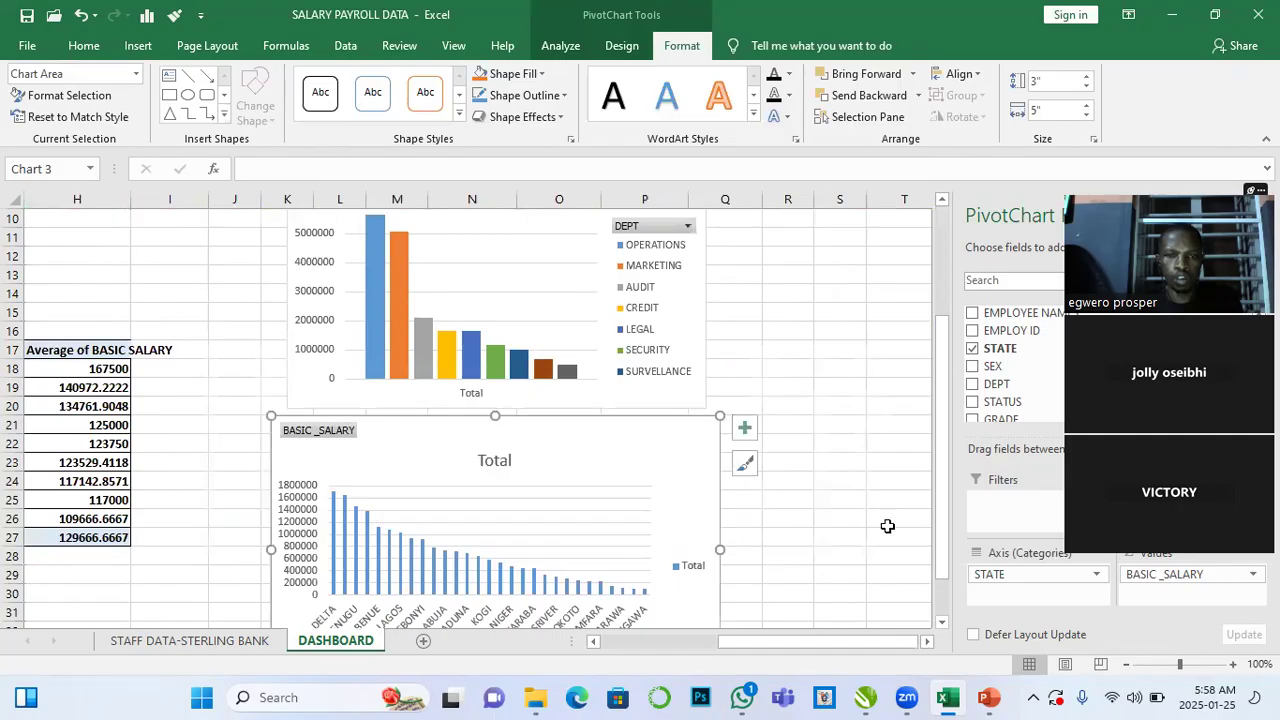
drag(940, 530, 952, 578)
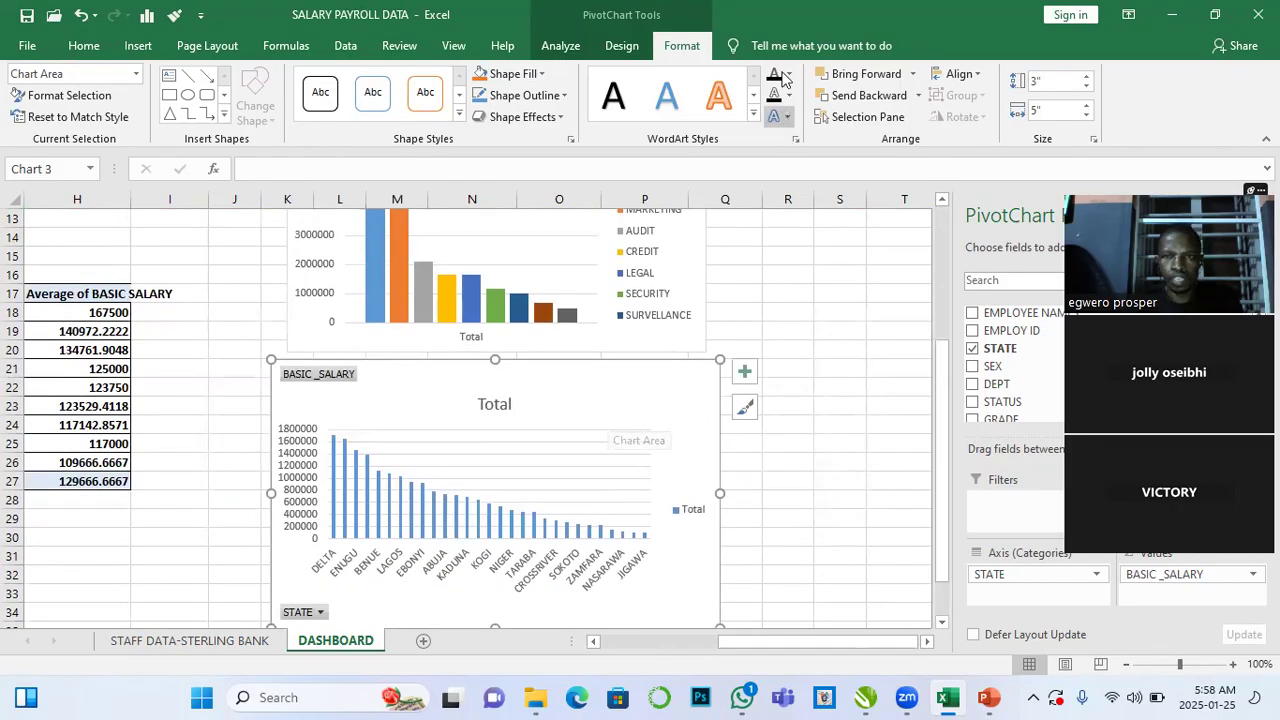
- Try to switch rows and columns on the state salary chart
click(621, 45)
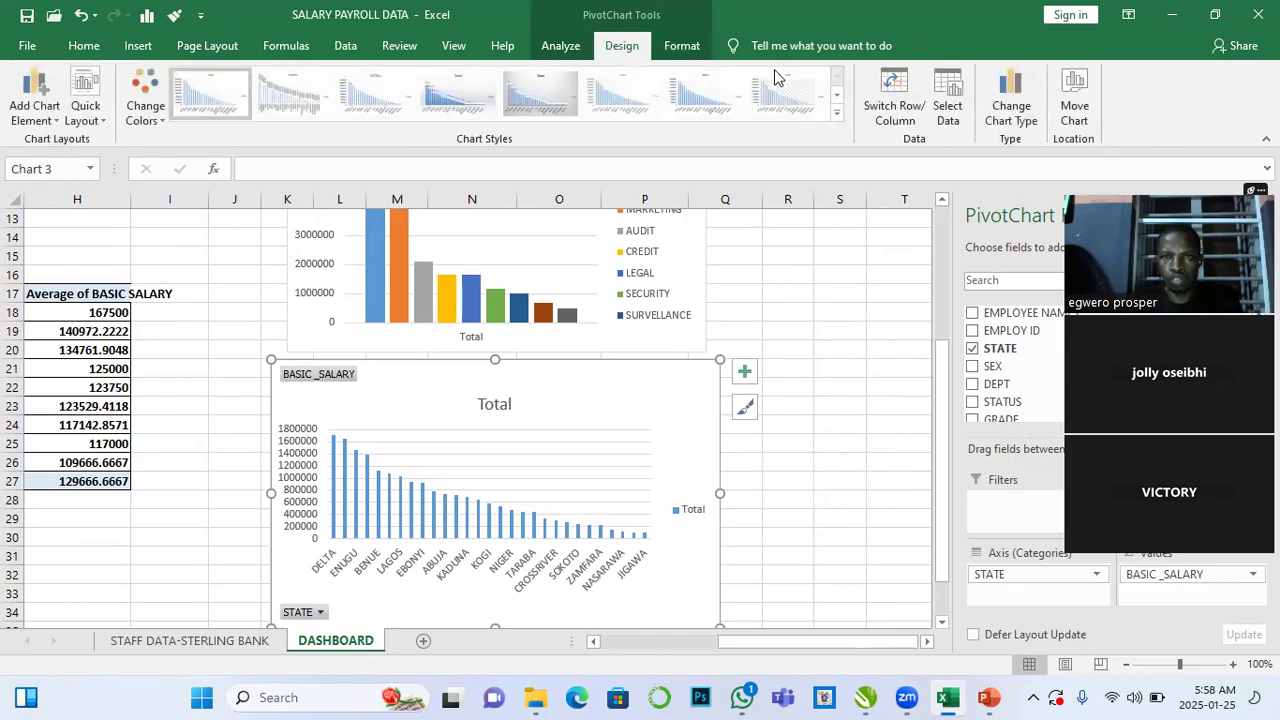
click(890, 95)
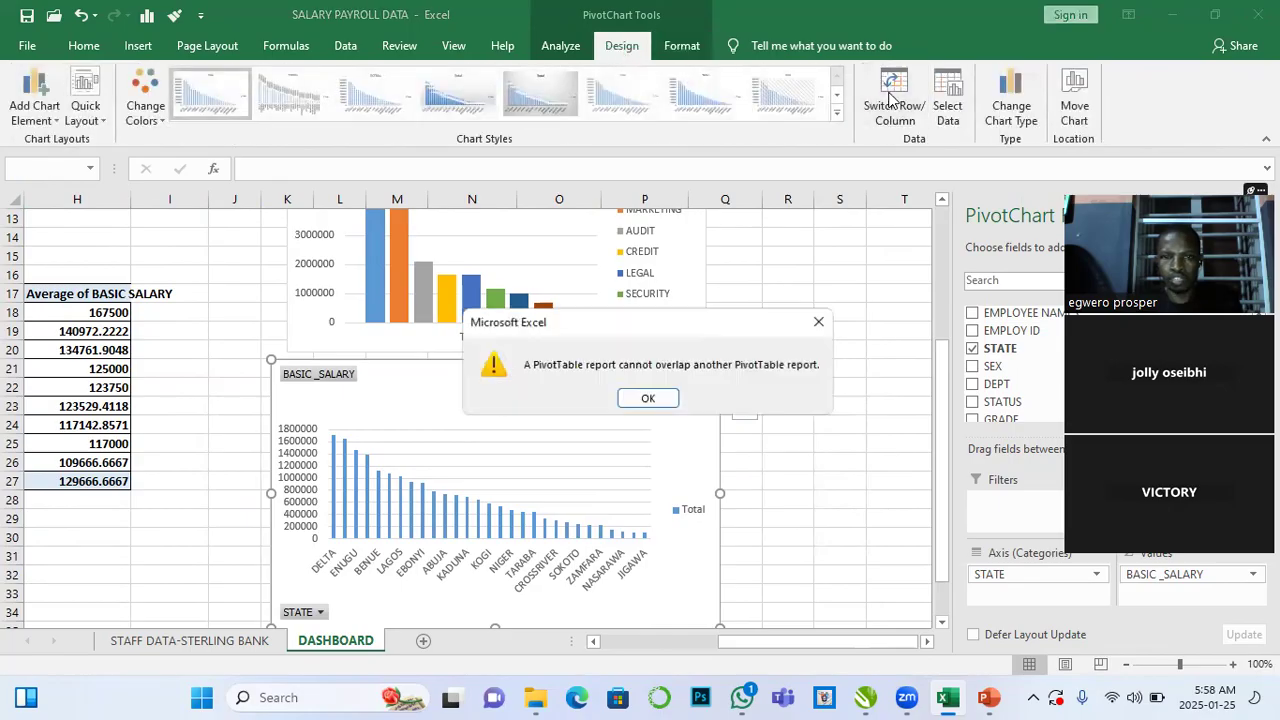
click(648, 398)
- Resize the state salary chart and its plot area, and reposition the chart on the sheet
drag(610, 397, 605, 402)
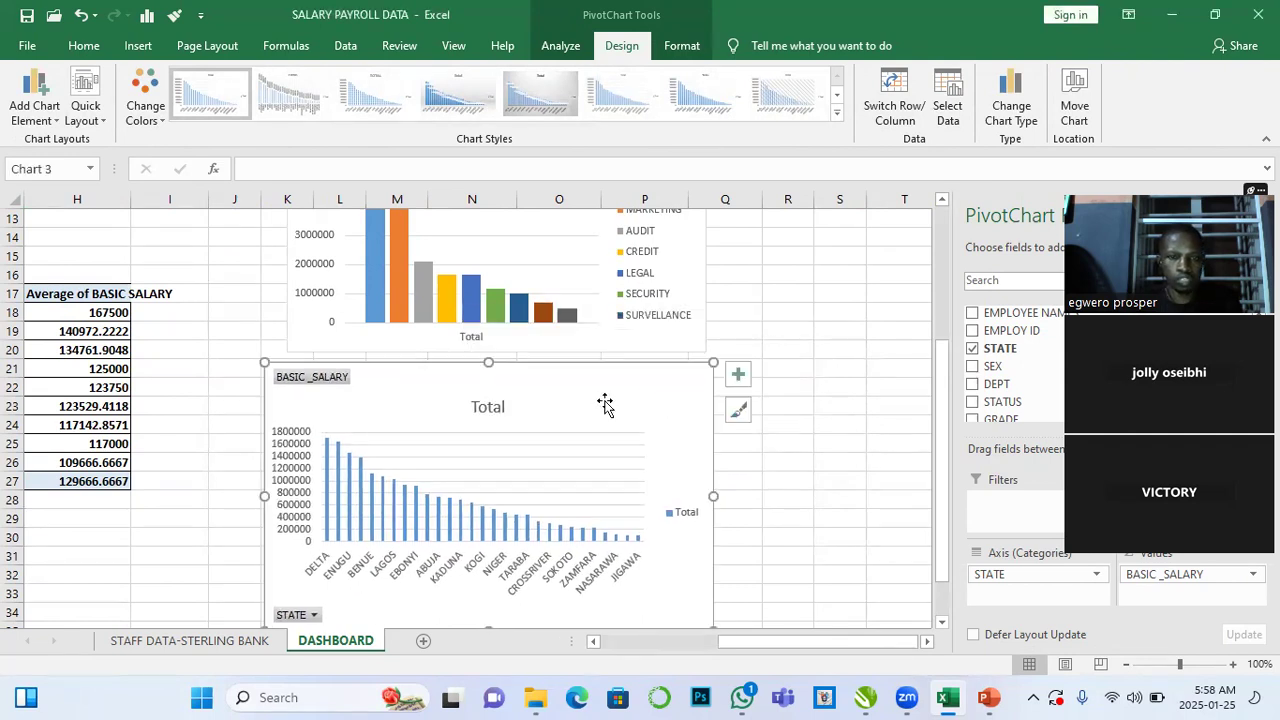
mouse_move(717, 495)
mouse_down()
mouse_move(728, 494)
mouse_move(706, 494)
mouse_up()
scroll(646, 490, down, 2)
drag(599, 317, 592, 349)
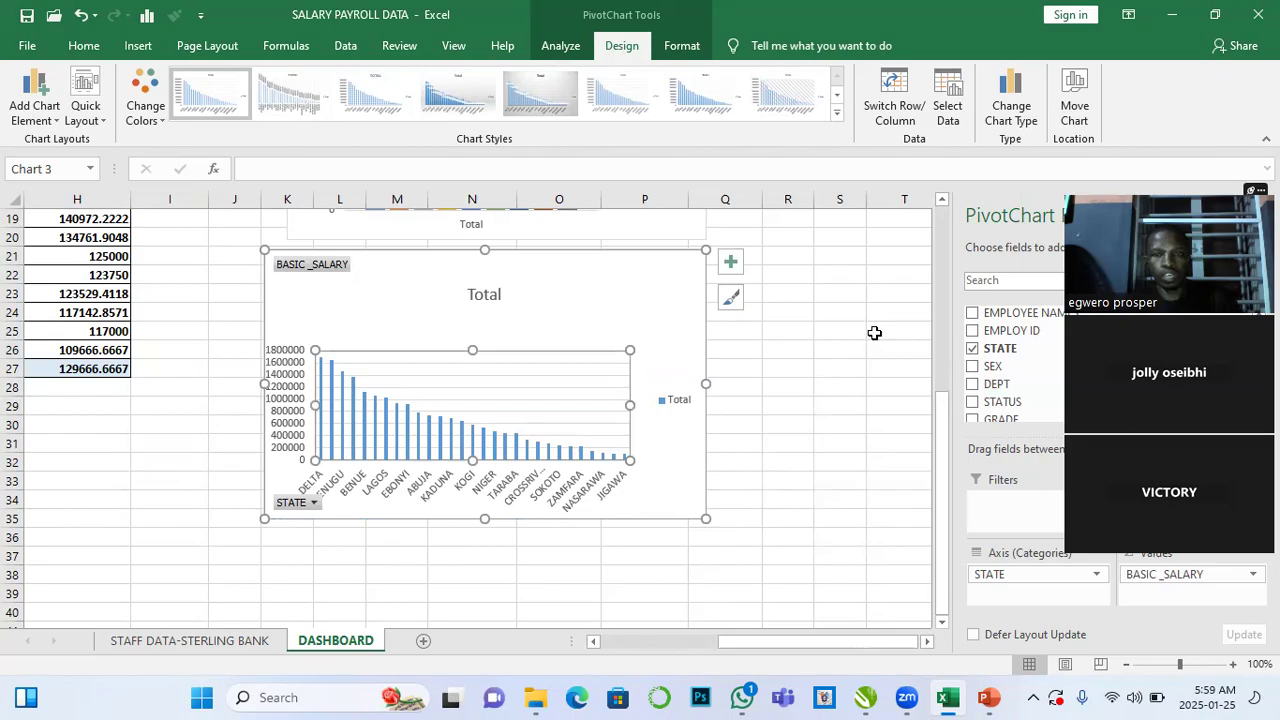
click(874, 332)
drag(643, 289, 407, 433)
- Try switching the state chart's rows and columns again, then move the chart back under the department chart
click(893, 97)
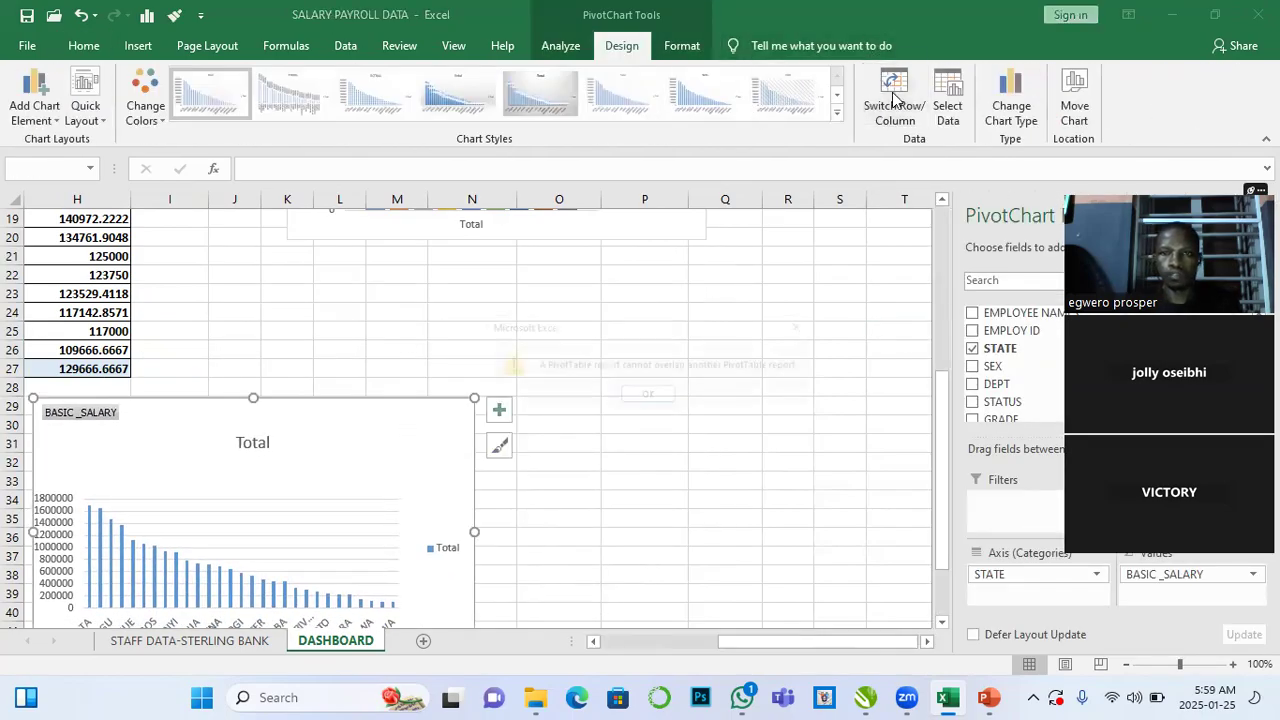
click(648, 398)
drag(451, 429, 694, 314)
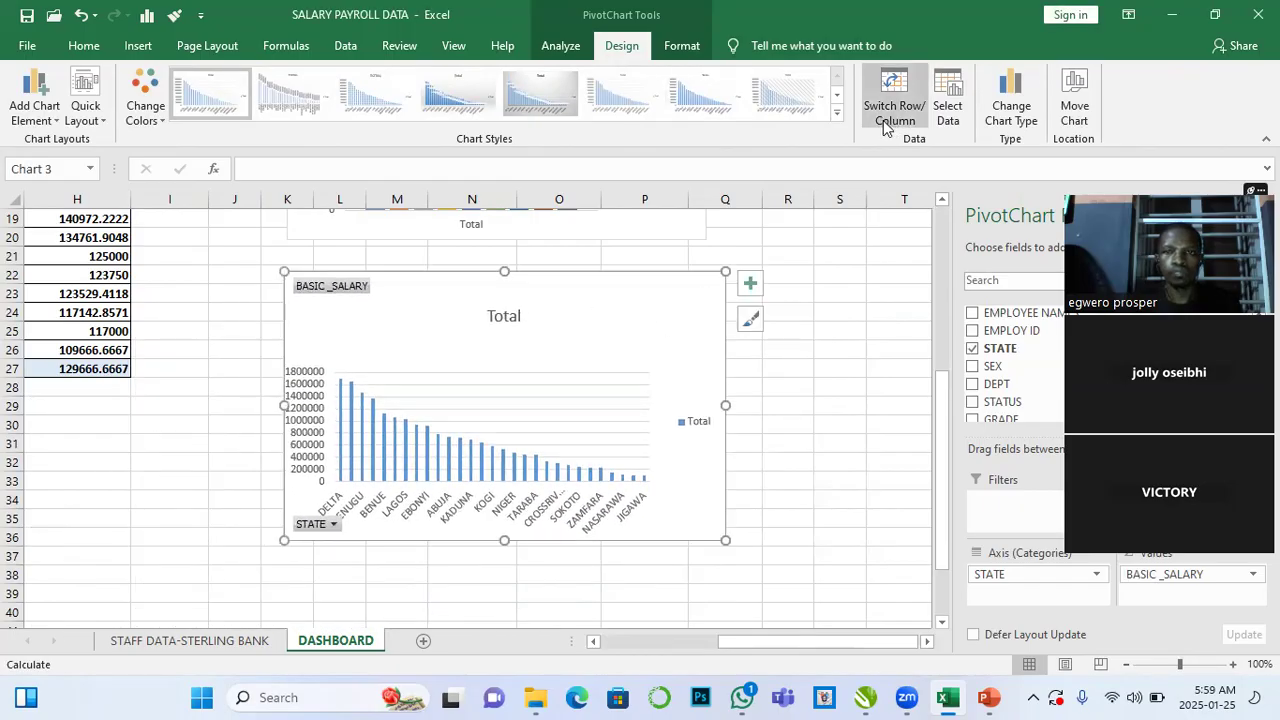
- Open the full chart styles gallery for the state salary chart
click(837, 112)
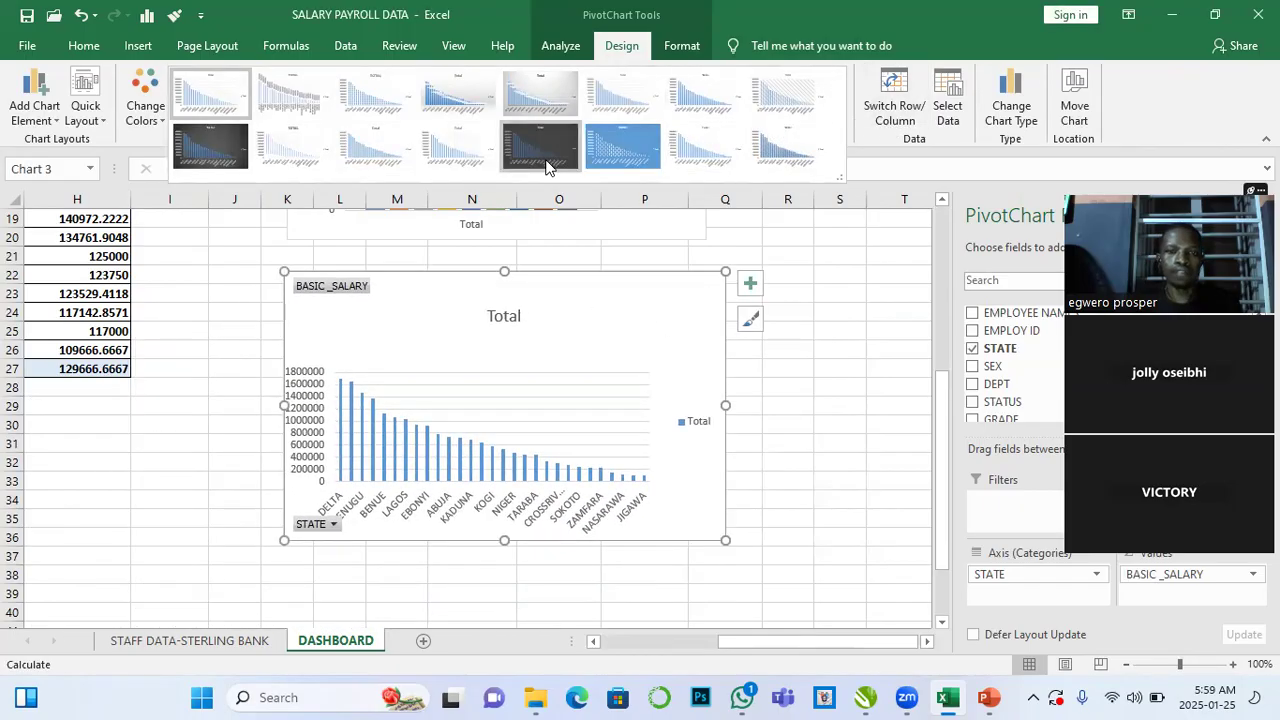
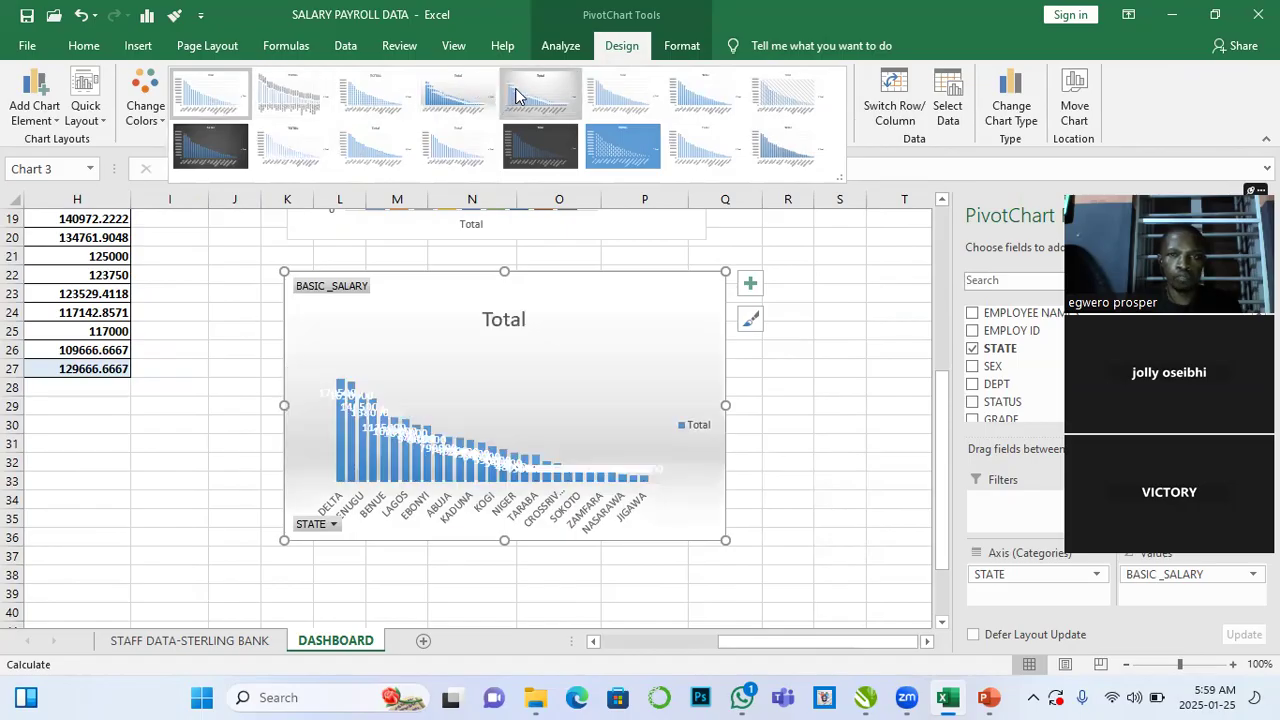
- Apply the dark chart style from the gallery to the state salary chart
click(542, 154)
scroll(557, 403, up, 3)
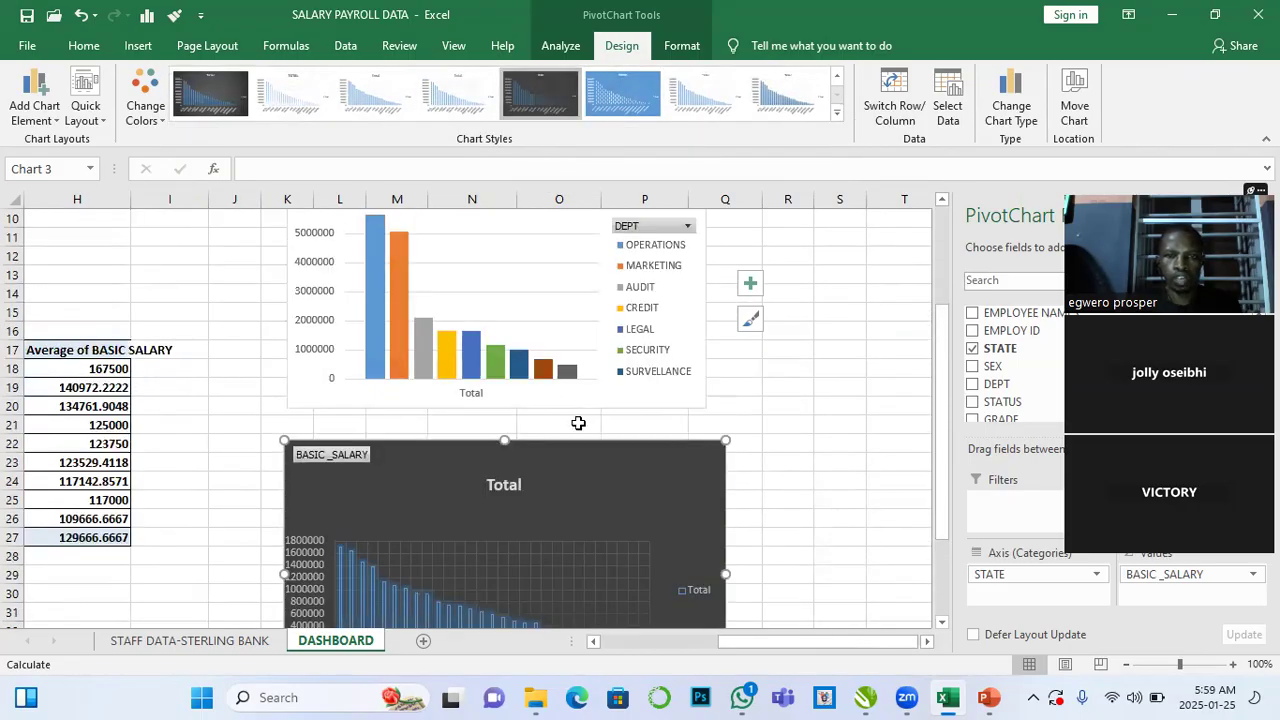
drag(597, 456, 598, 452)
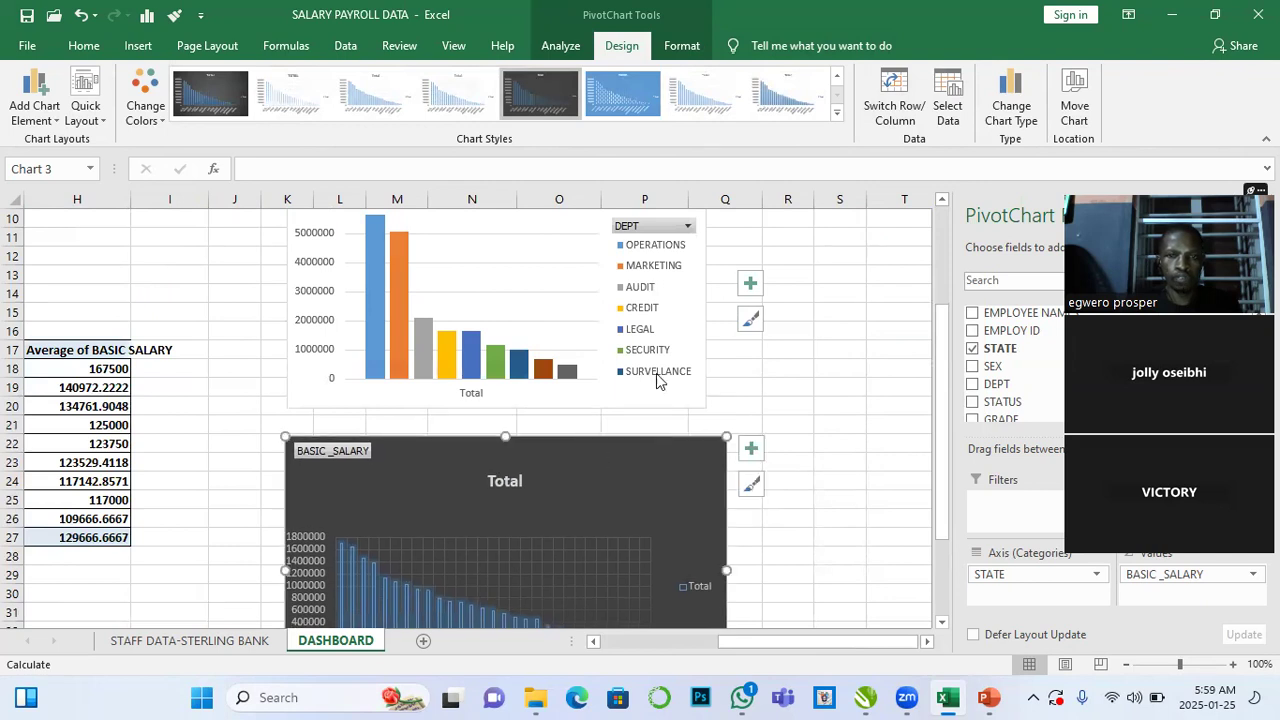
- Apply a dark outlined-bar chart style to the department salary chart
click(687, 384)
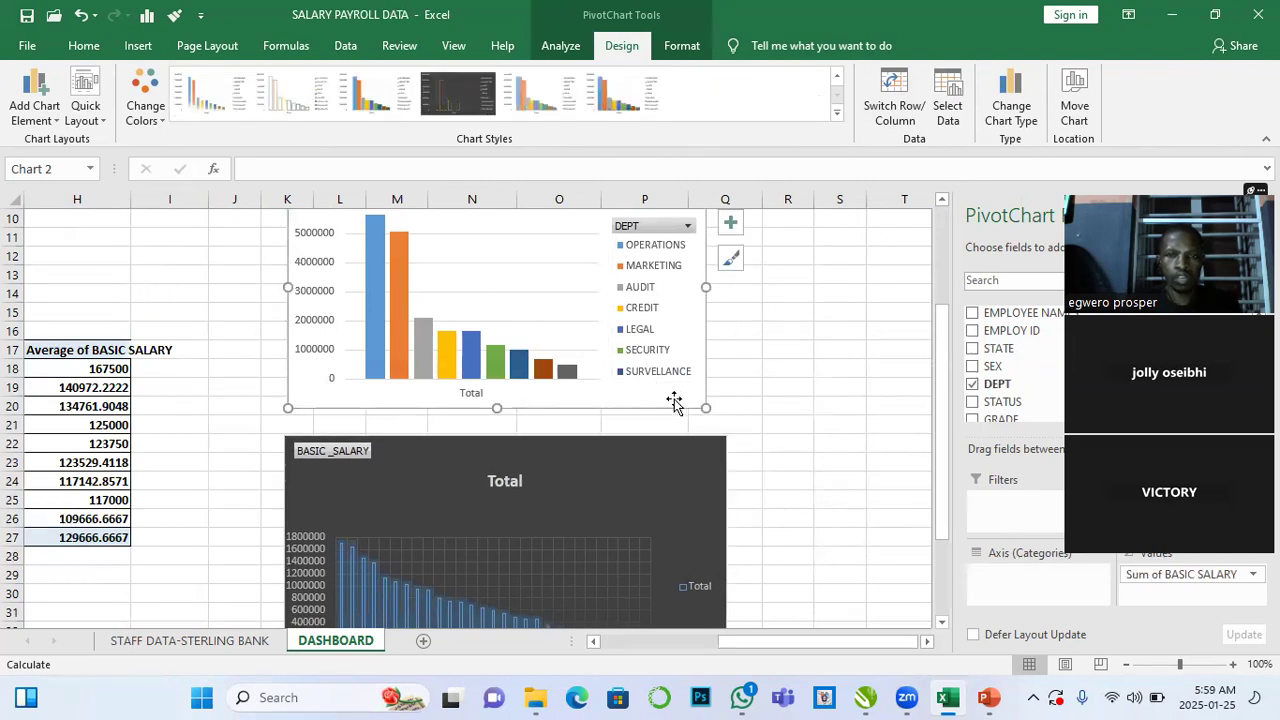
click(446, 110)
scroll(665, 495, down, 3)
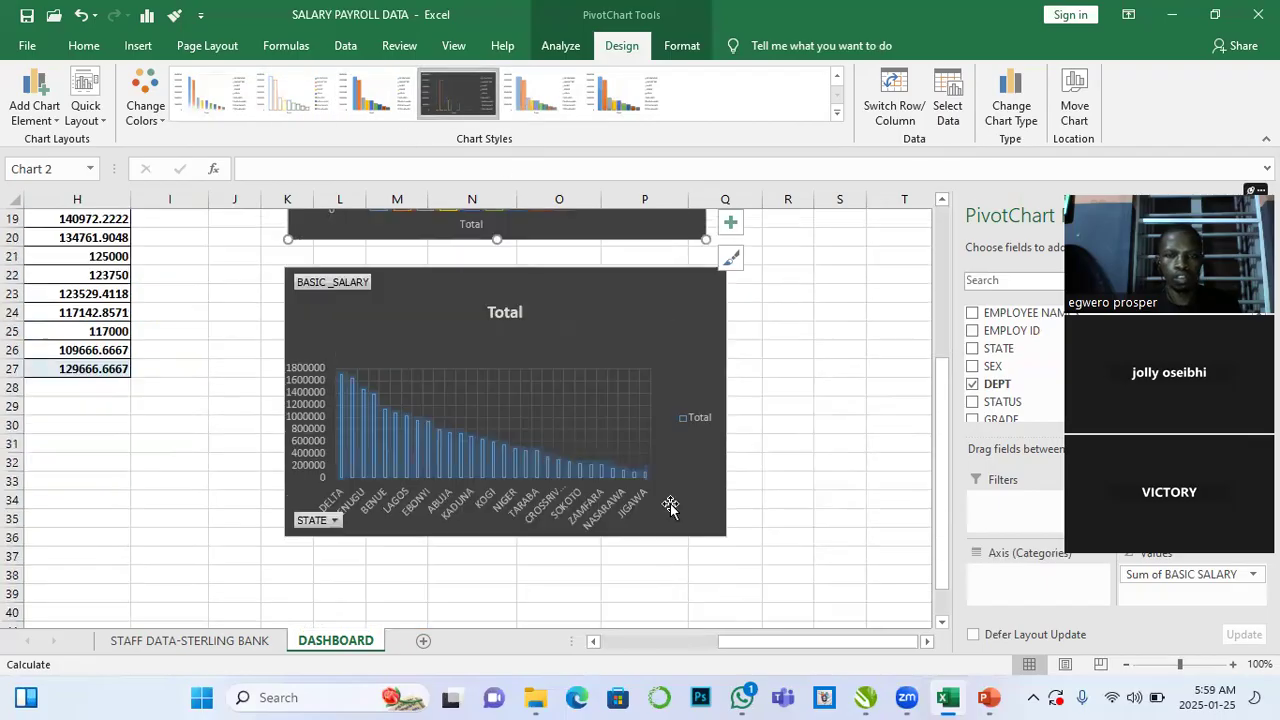
scroll(670, 507, up, 5)
scroll(670, 507, up, 1)
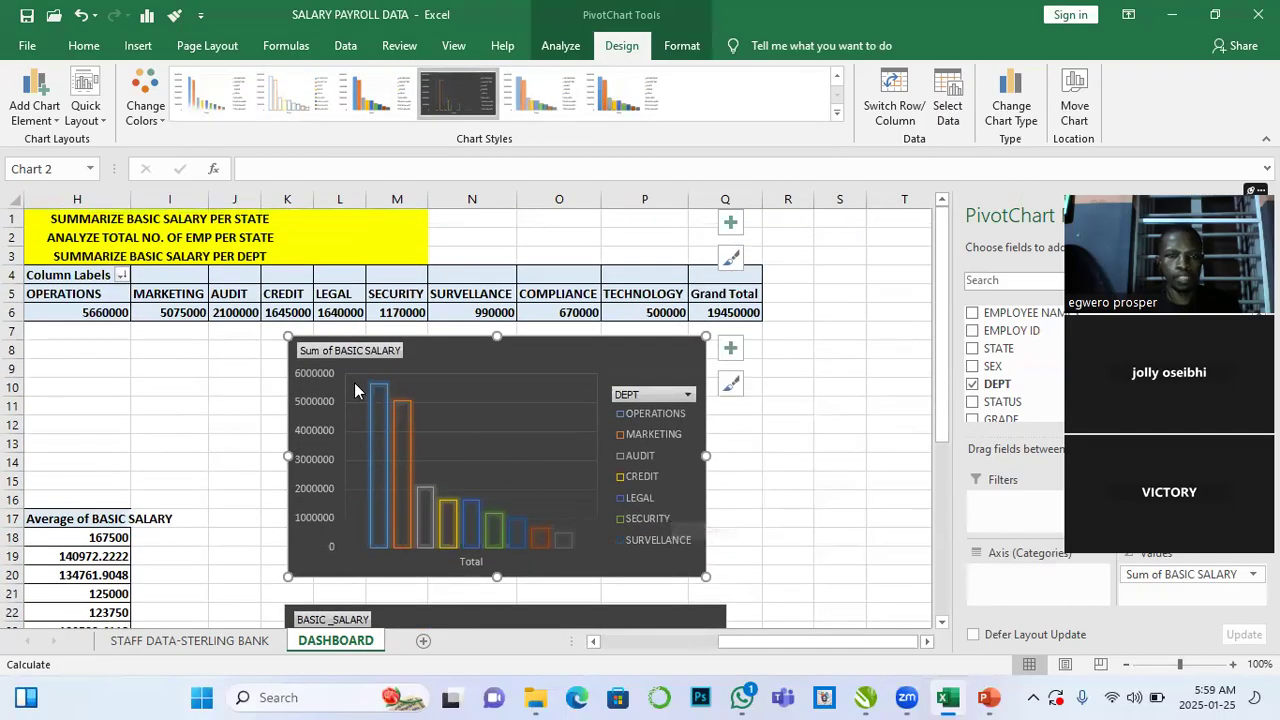
- Shift the department chart and the state salary chart slightly to the right
drag(618, 346, 678, 335)
scroll(660, 380, down, 2)
drag(597, 509, 666, 467)
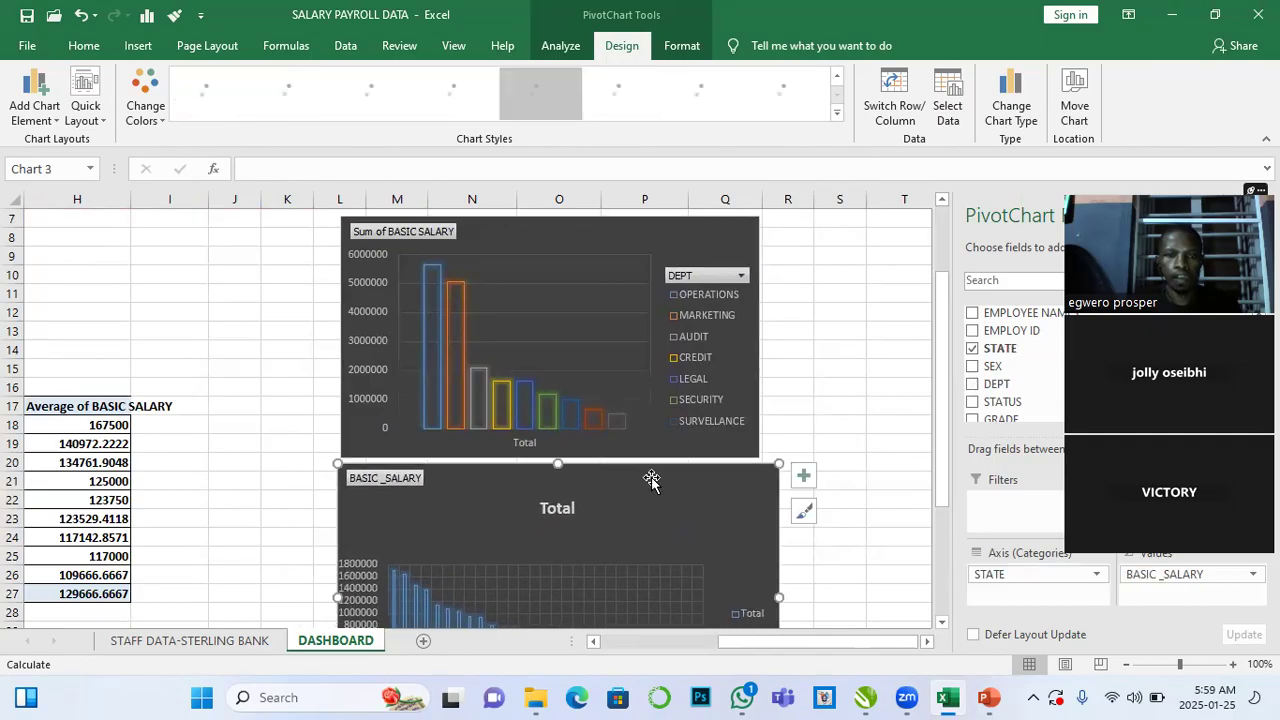
scroll(549, 512, down, 2)
scroll(549, 512, left, 4)
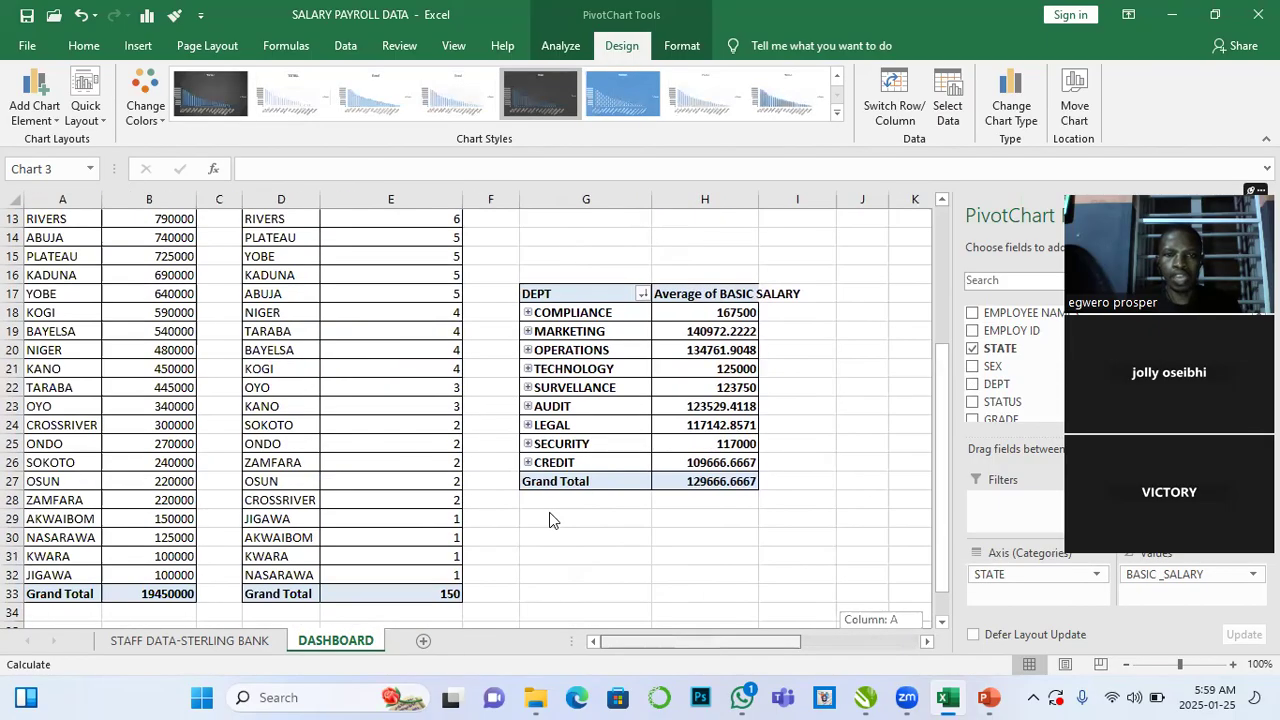
scroll(587, 485, up, 4)
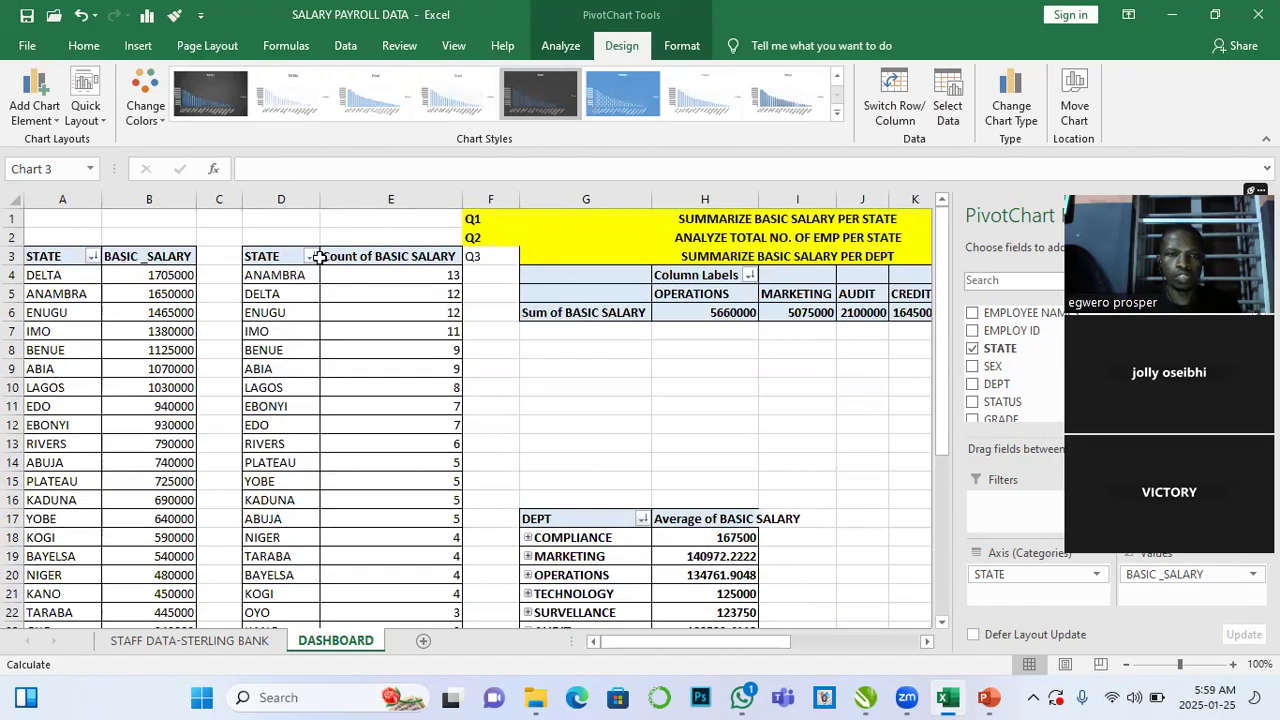
- Delete the employee count per state PivotTable in columns D and E
drag(268, 256, 419, 393)
click(486, 410)
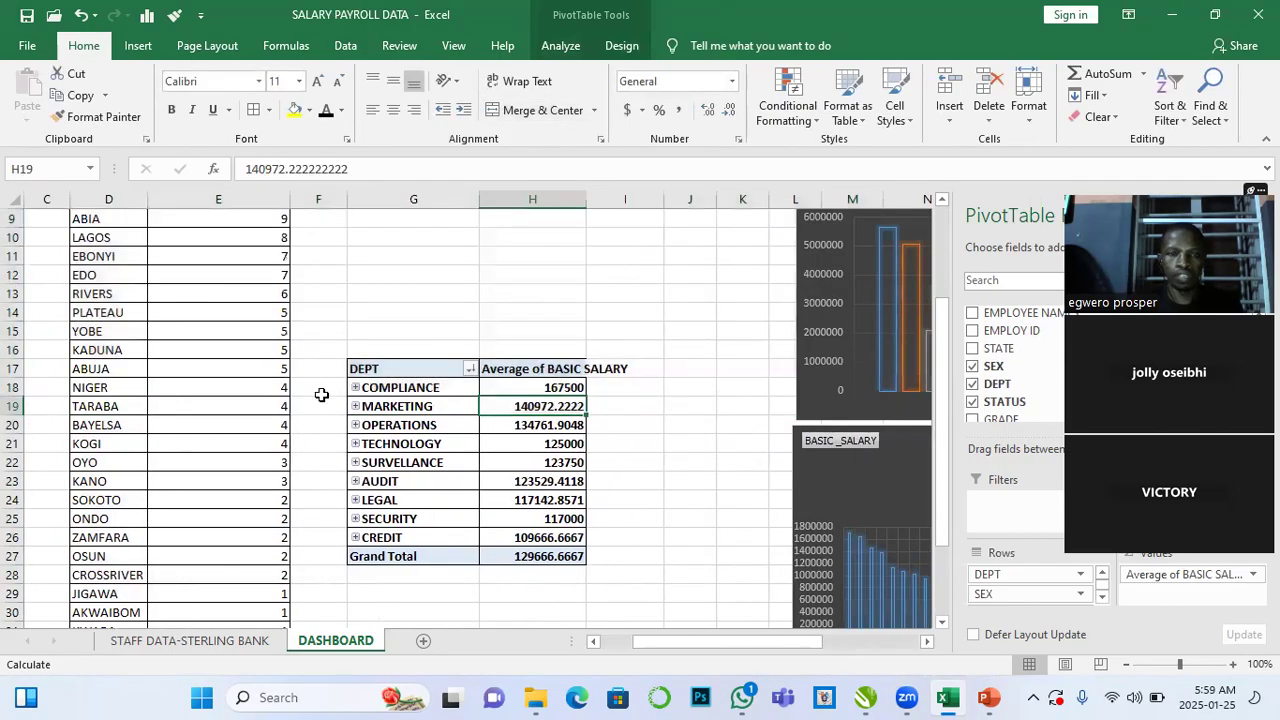
scroll(300, 392, up, 3)
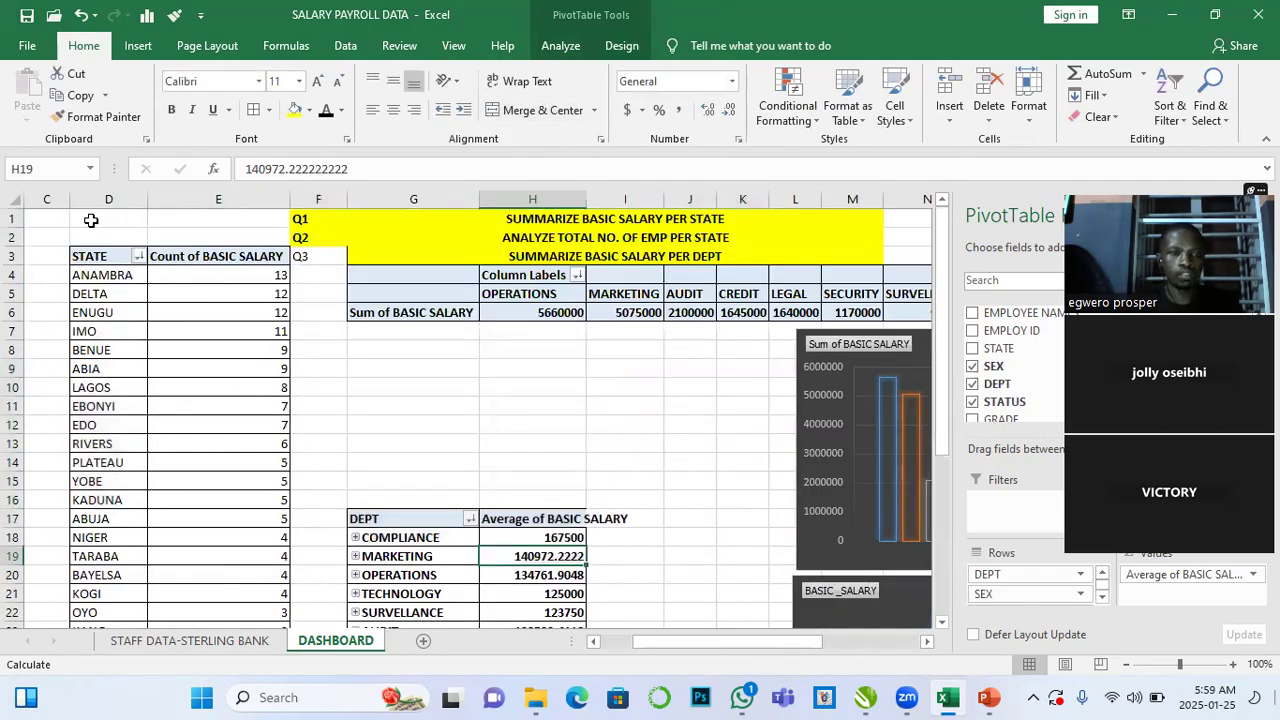
click(94, 258)
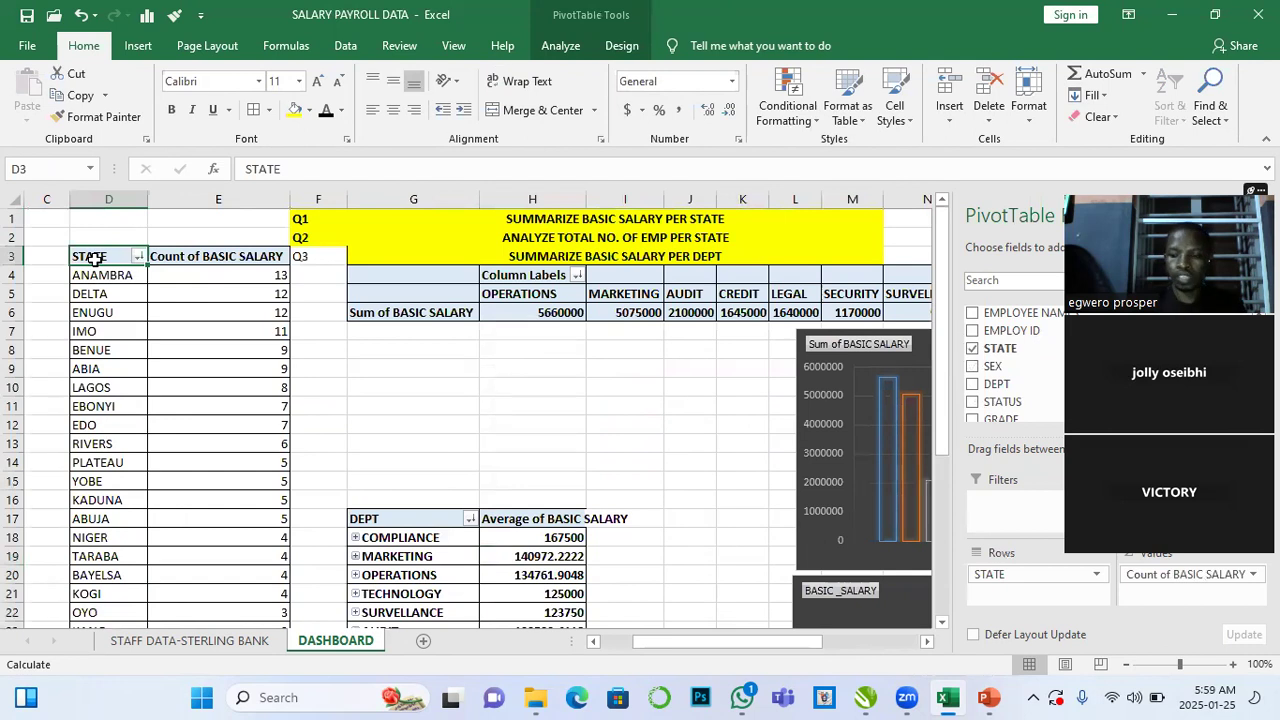
key(ctrl+shift+Right)
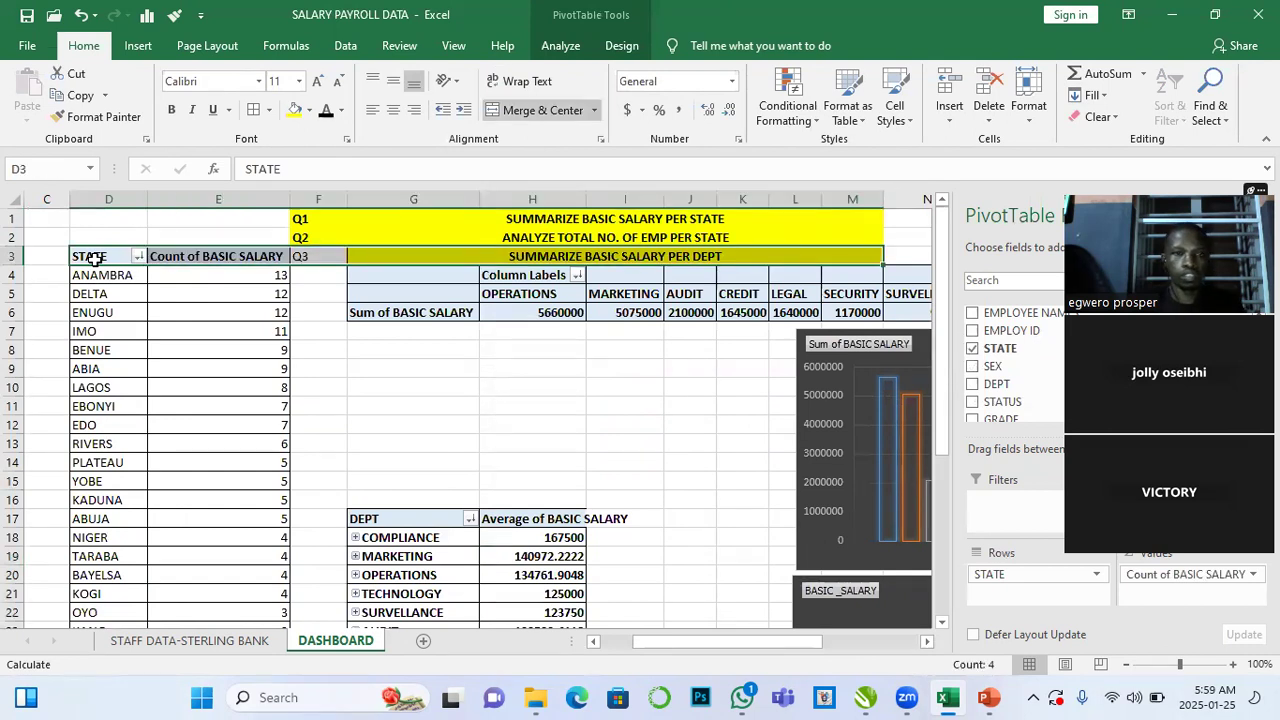
click(94, 258)
drag(94, 258, 180, 260)
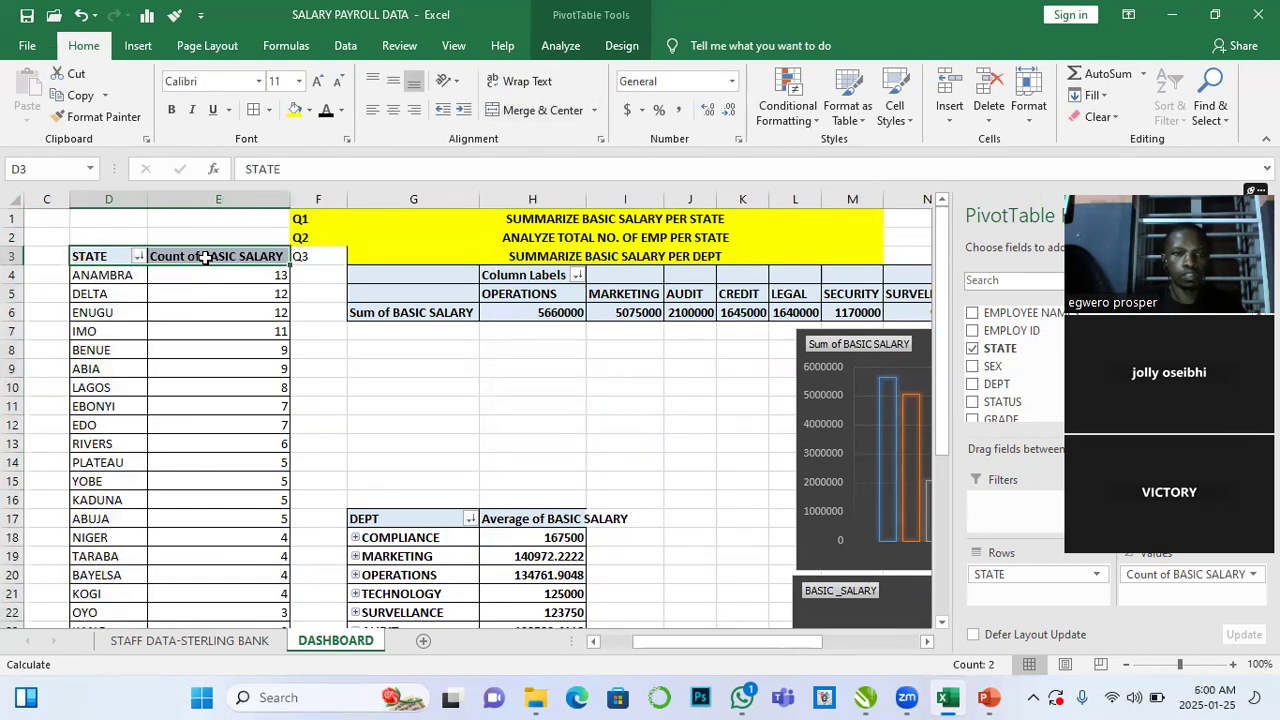
key(ctrl+shift+Down)
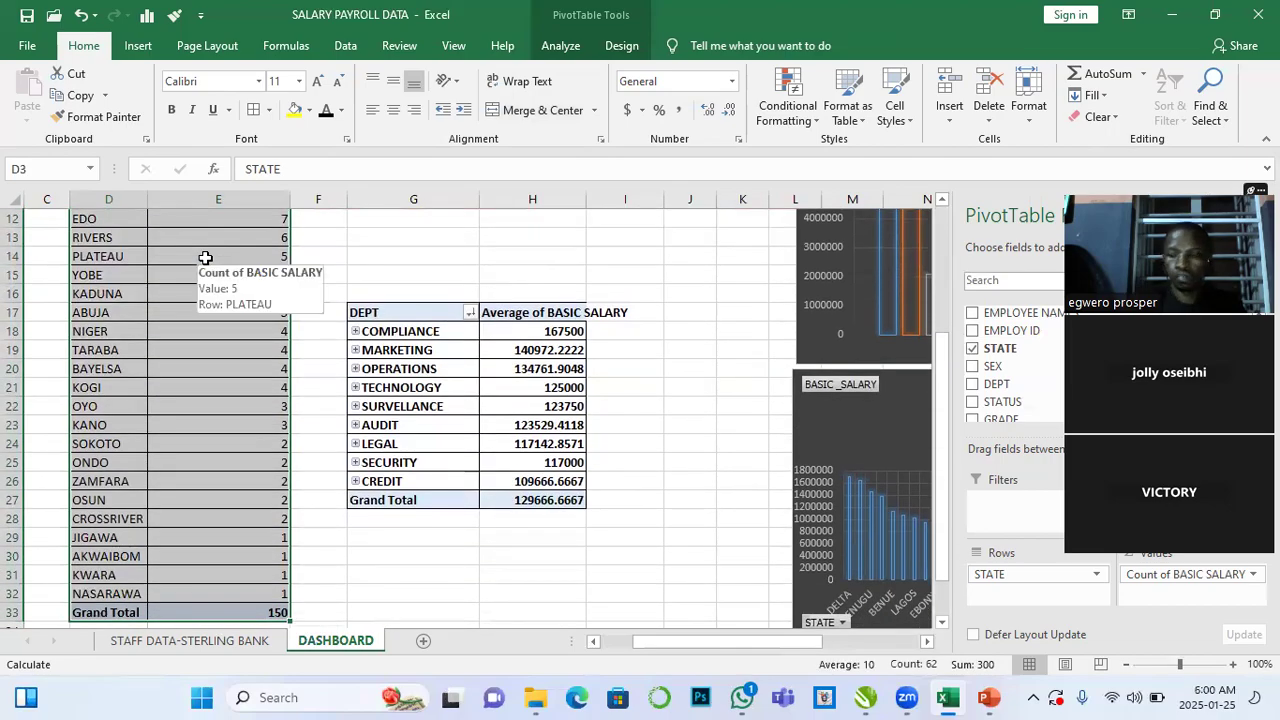
scroll(205, 258, up, 3)
key(Delete)
click(336, 361)
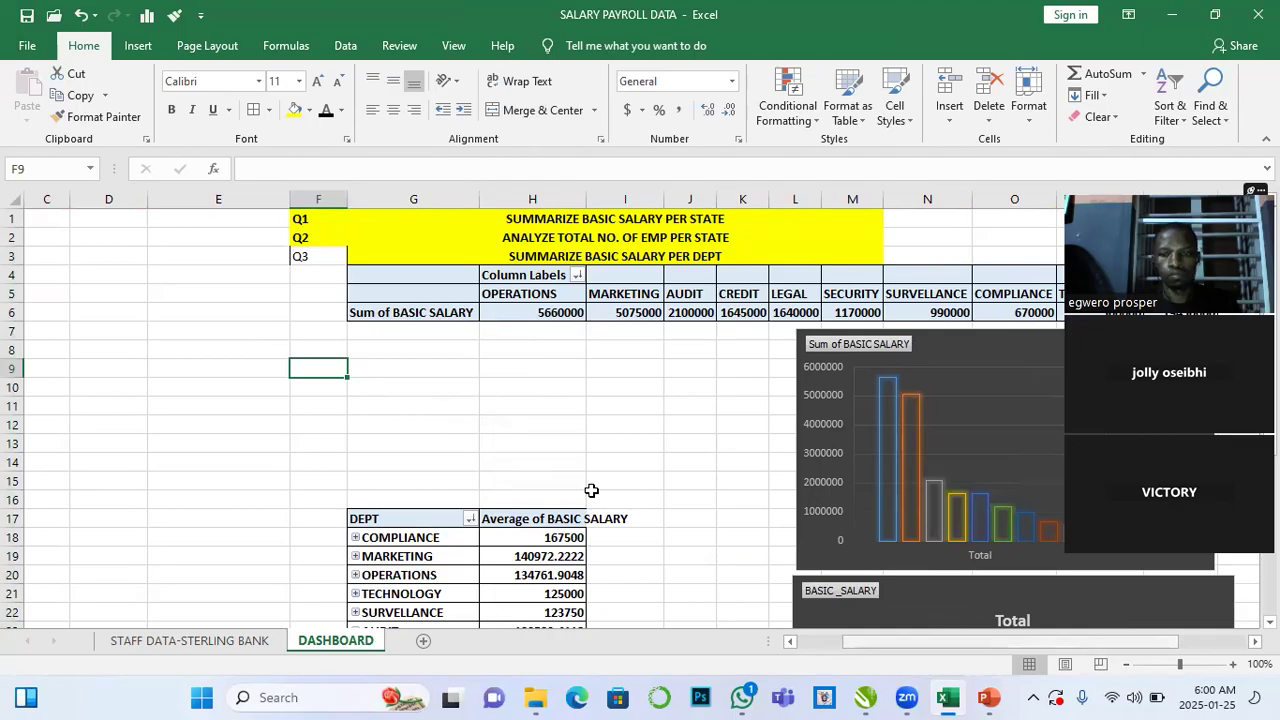
- Move the state salary chart left into the emptied columns beside the state salary table
scroll(591, 490, left, 3)
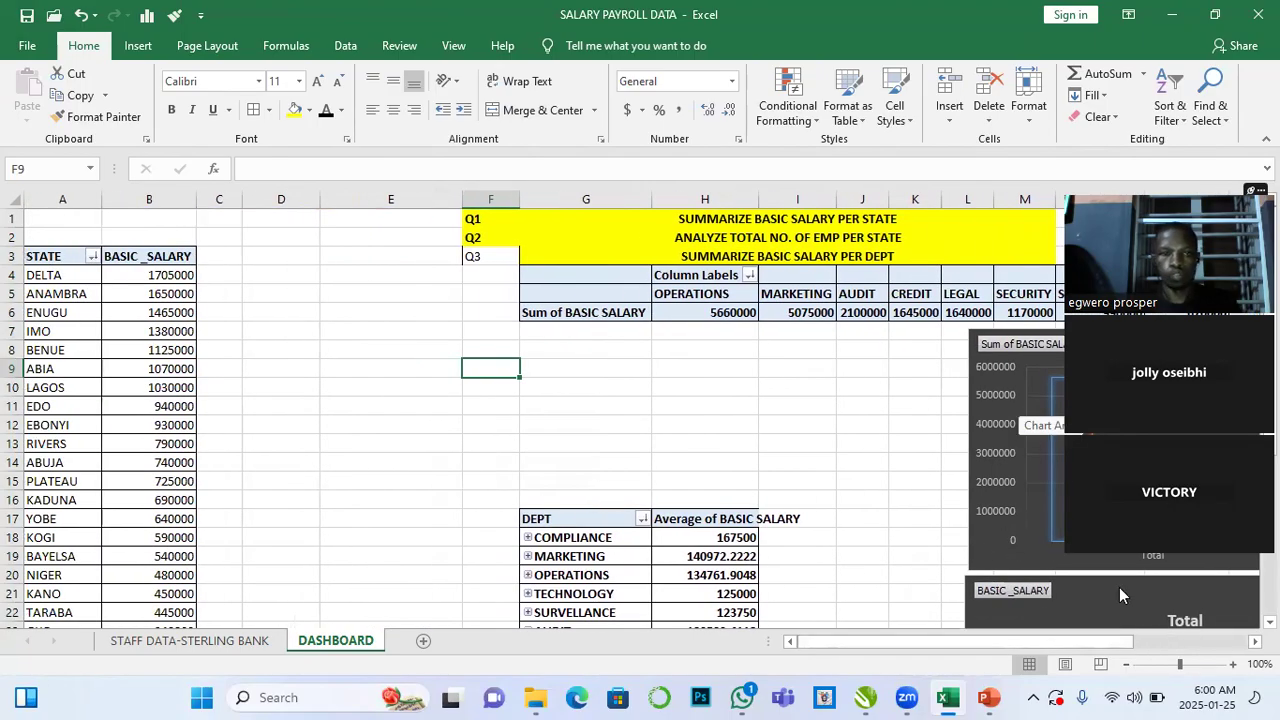
drag(325, 263, 363, 256)
scroll(446, 407, down, 1)
scroll(714, 312, up, 1)
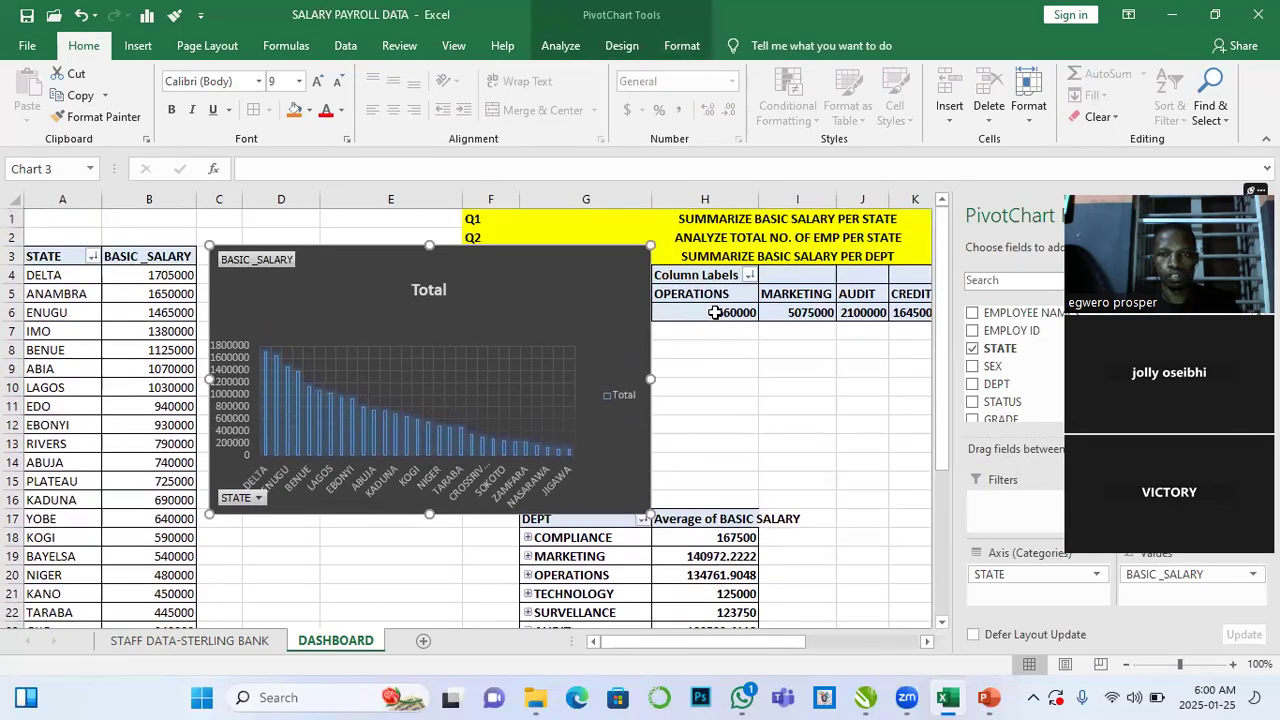
click(861, 283)
drag(570, 262, 558, 376)
- Delete the department sum of basic salary PivotTable in rows 4 to 6
click(543, 275)
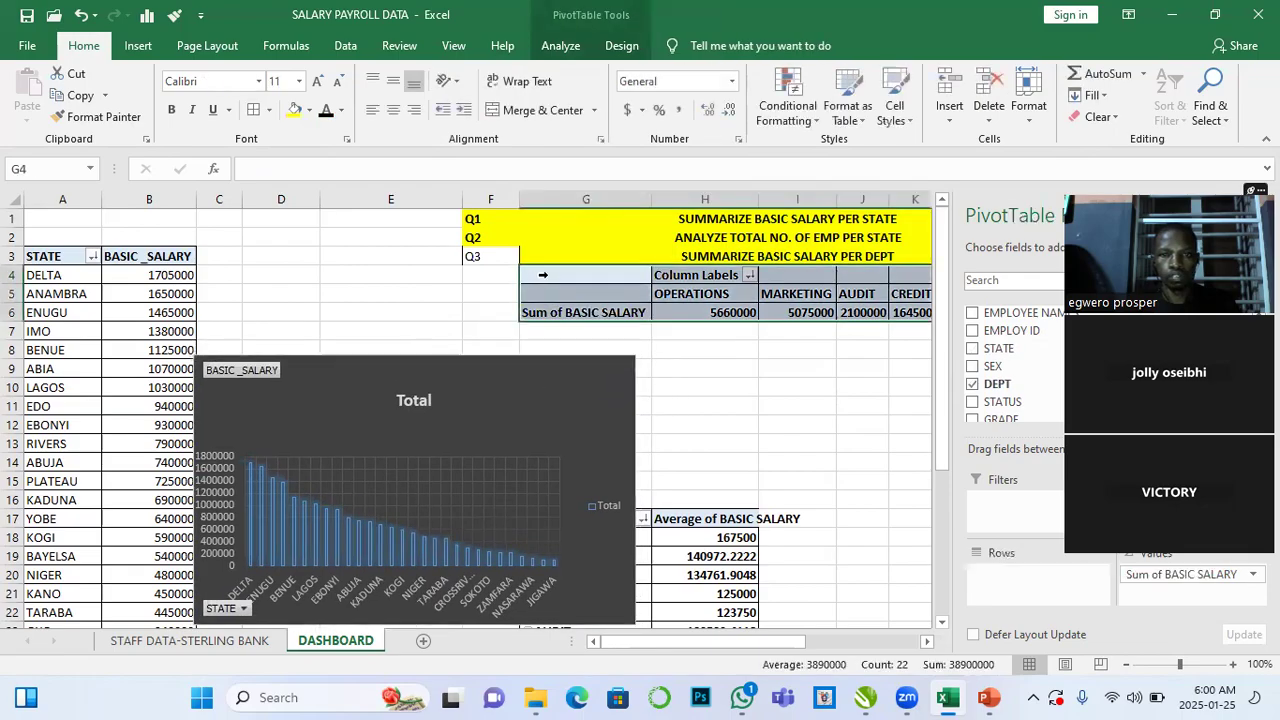
click(545, 275)
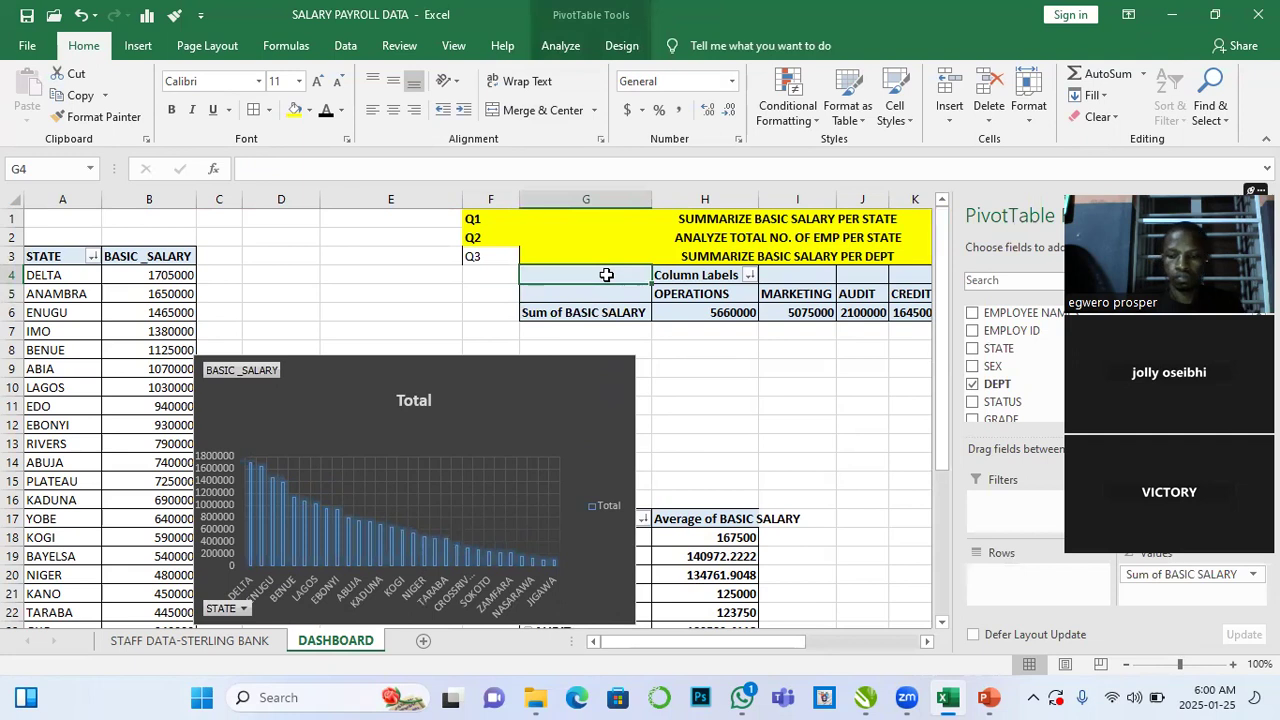
key(shift+Right)
key(shift+Down)
key(shift+Down)
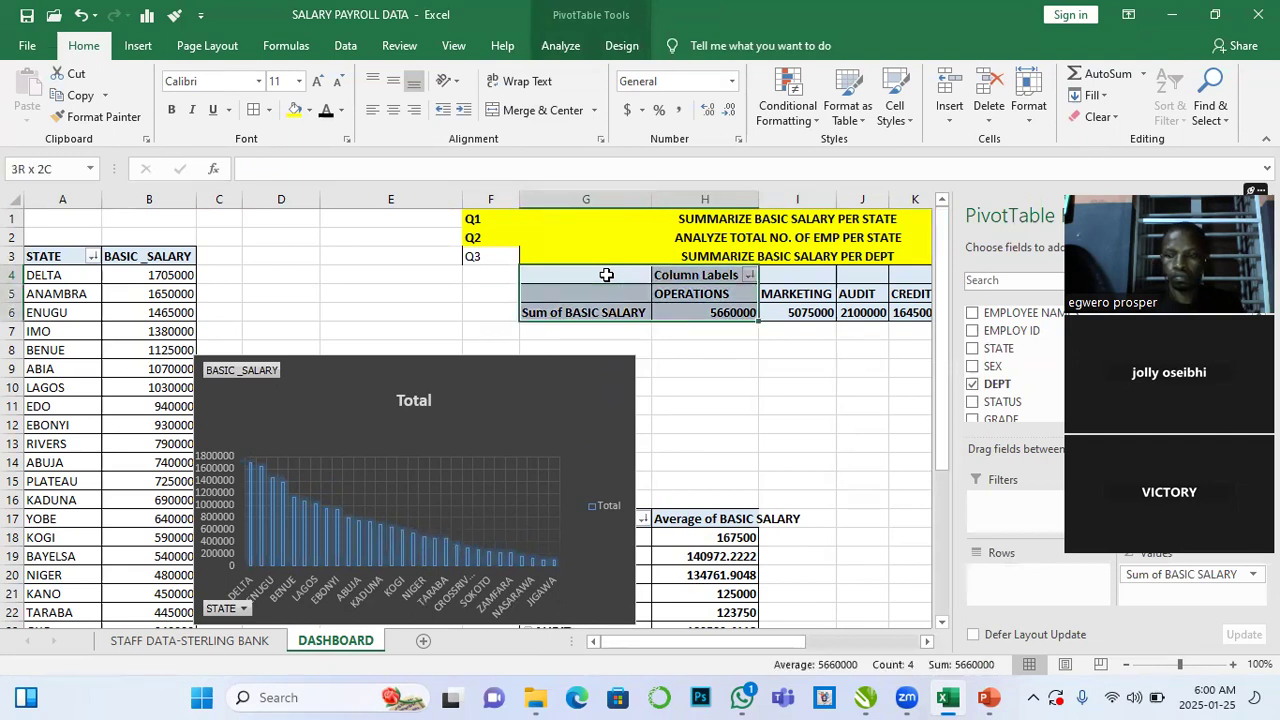
key(ctrl+shift+Right)
key(ctrl+shift+Left)
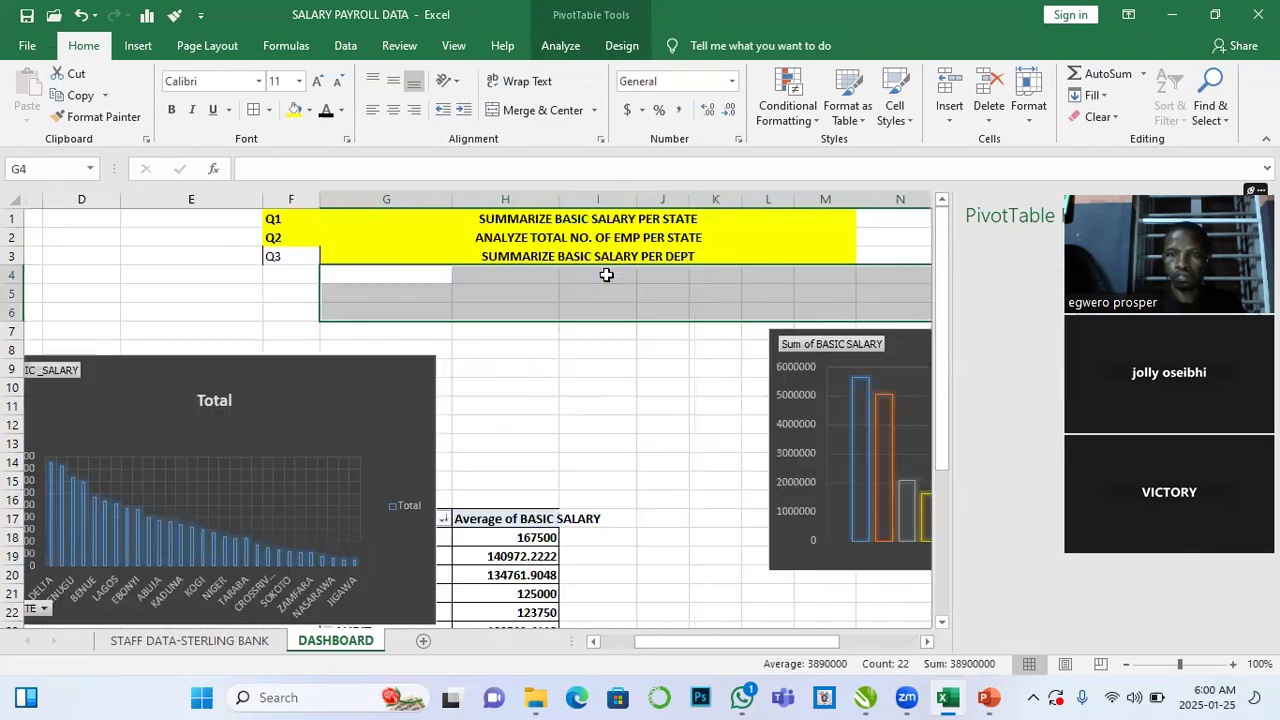
click(692, 351)
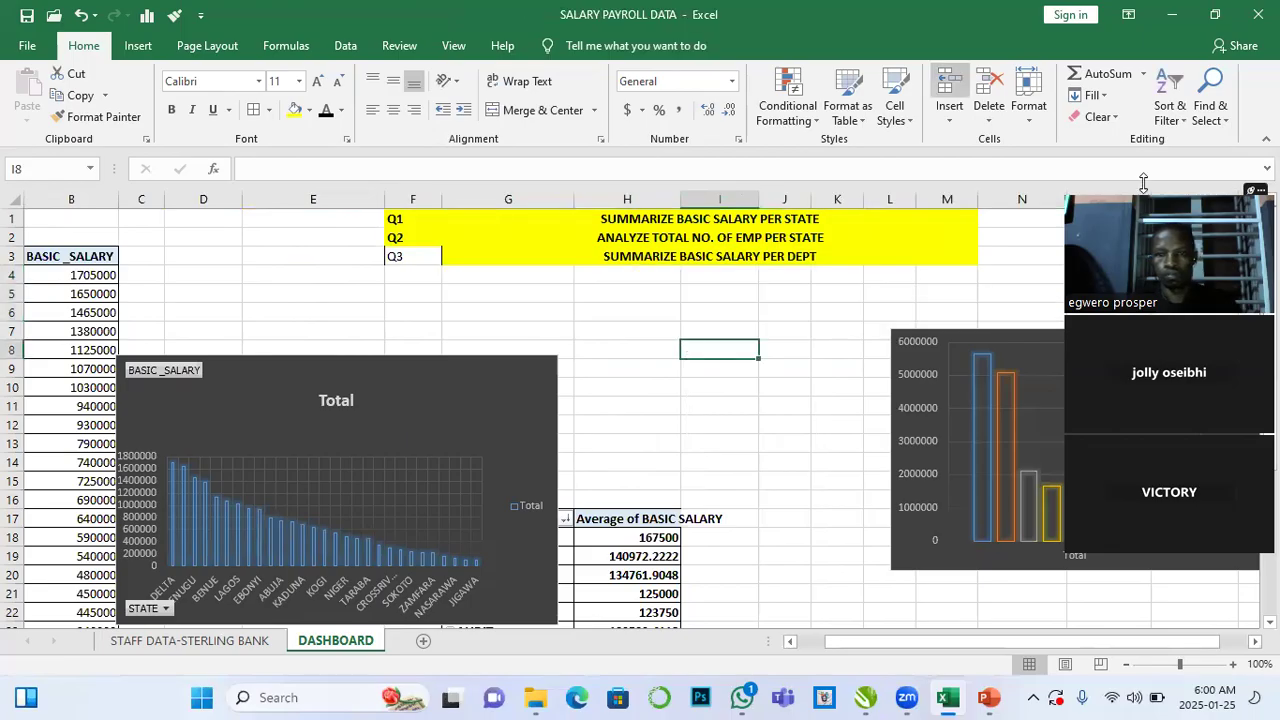
- Move the state salary chart up so it sits just below the question headings
click(881, 363)
scroll(263, 329, down, 2)
drag(263, 329, 286, 281)
scroll(286, 281, up, 2)
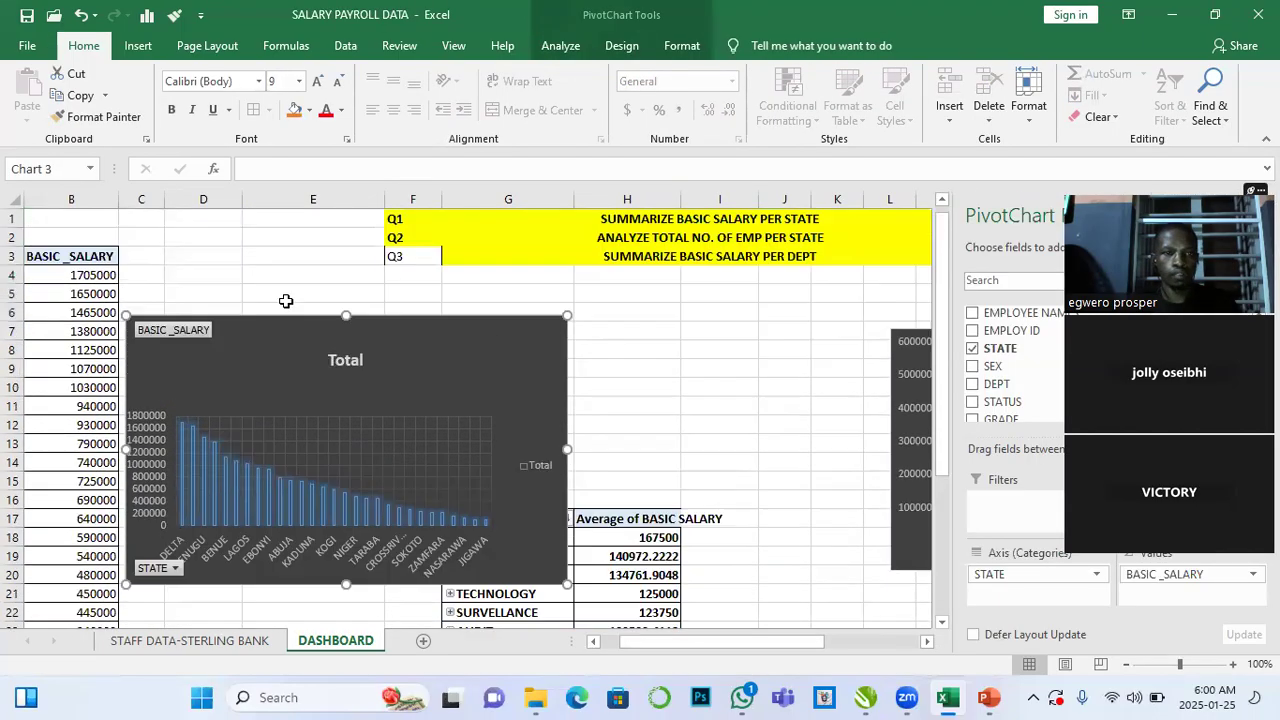
drag(281, 343, 284, 285)
scroll(298, 334, down, 3)
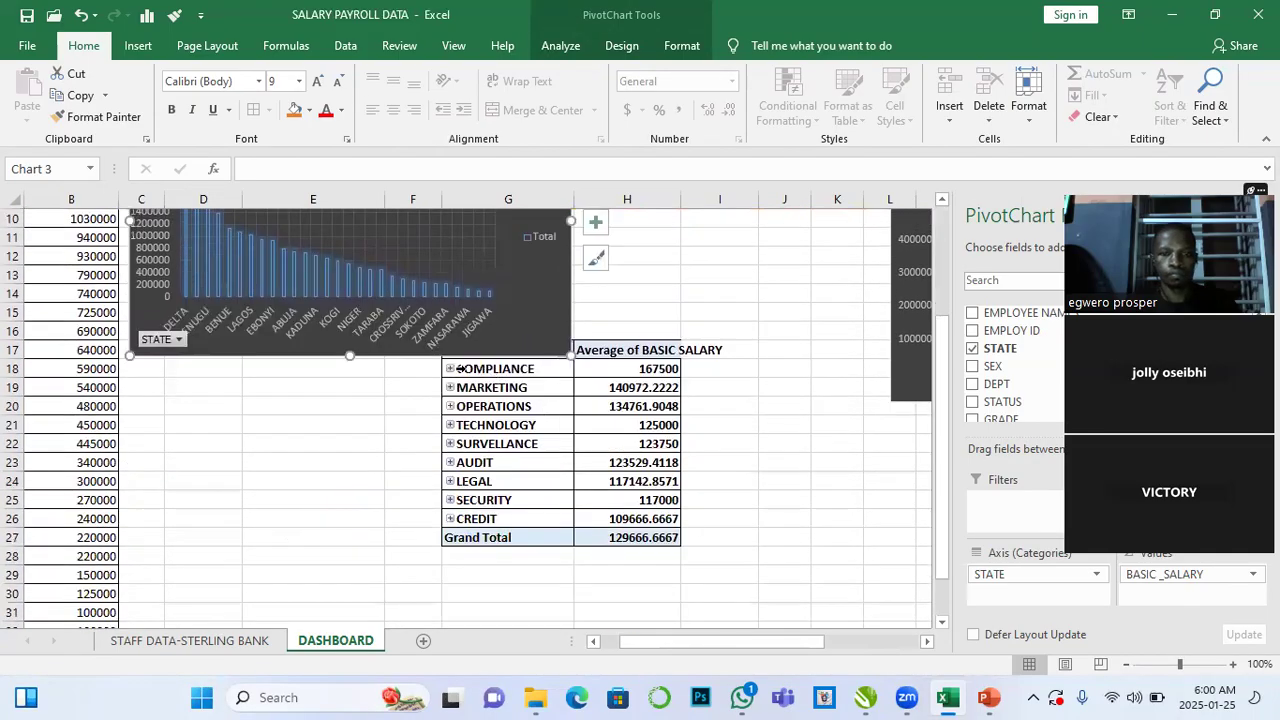
- Move the department average salary PivotTable to start at D19, below the state salary chart
click(660, 348)
drag(660, 348, 224, 578)
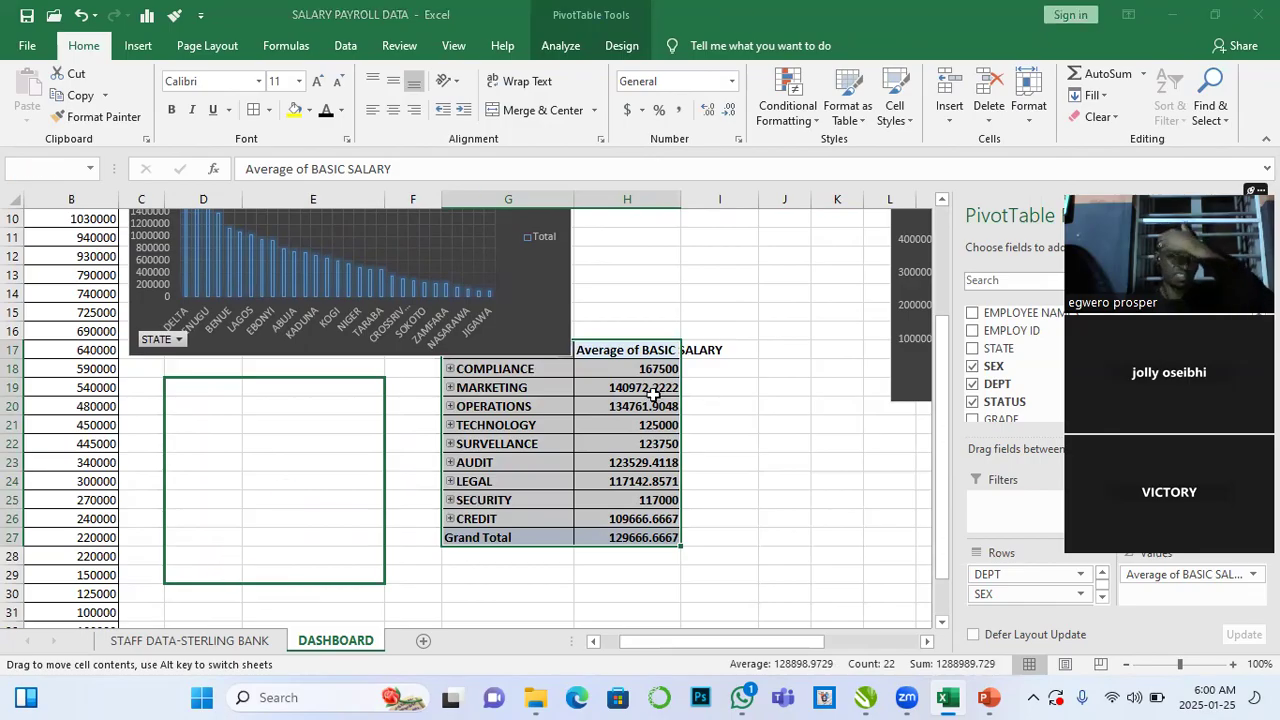
click(489, 460)
scroll(454, 498, up, 2)
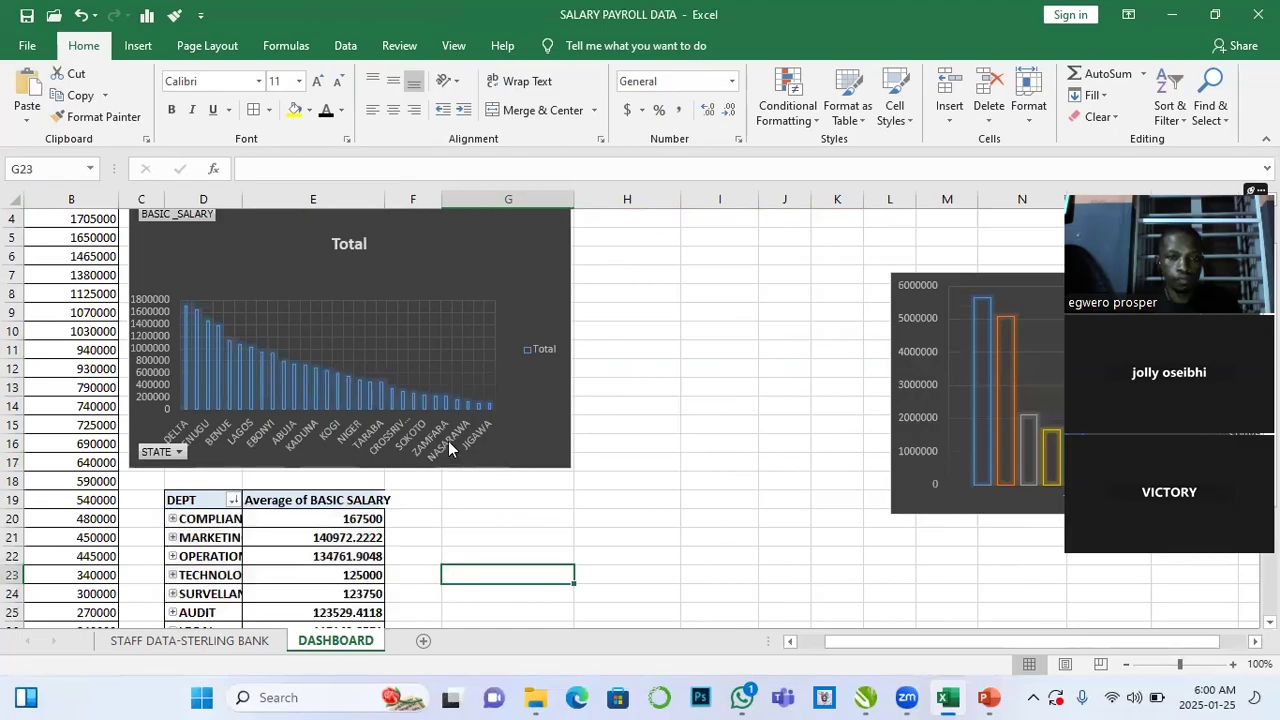
- Widen column E to fit the Average of BASIC SALARY heading
drag(379, 201, 424, 201)
scroll(608, 457, up, 1)
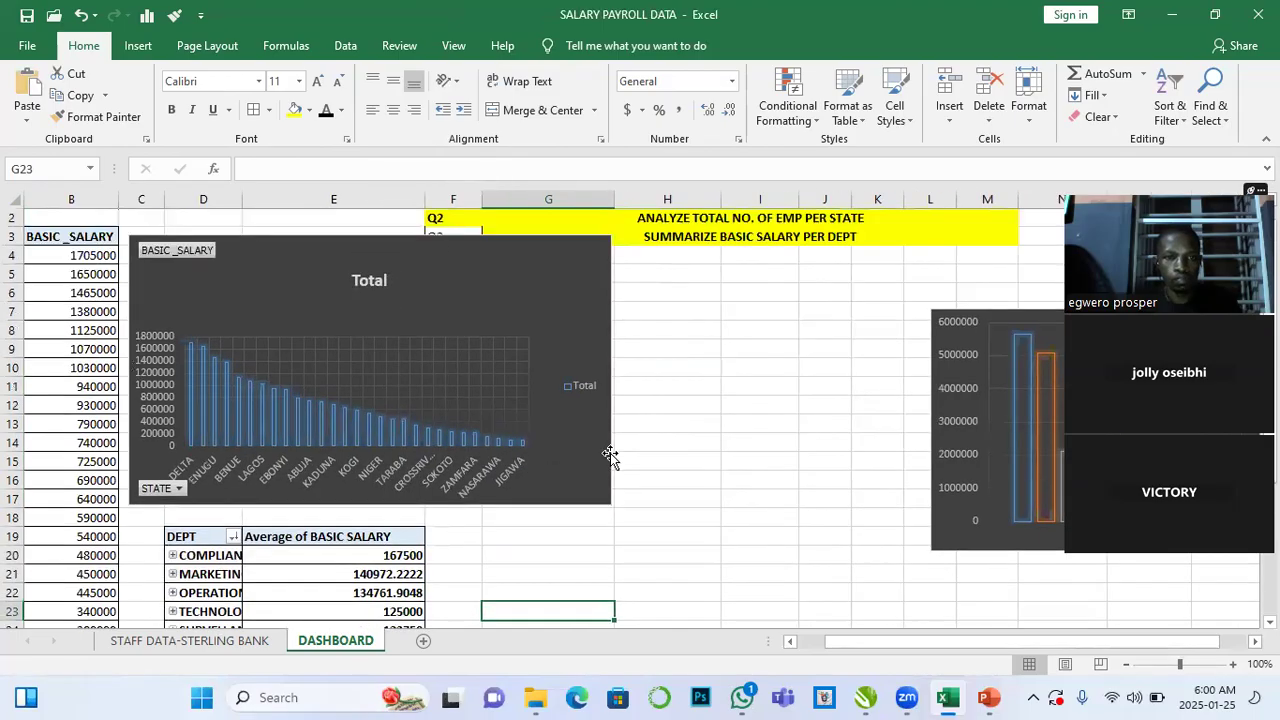
scroll(608, 452, down, 3)
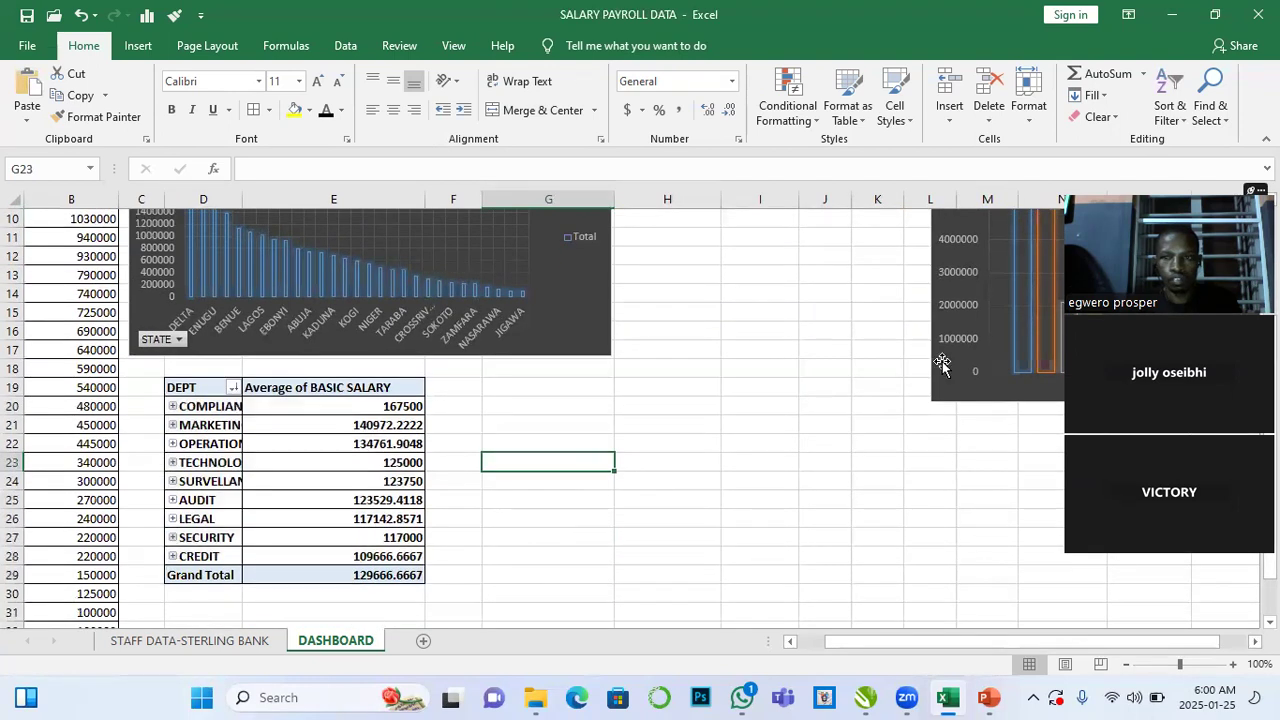
- Reposition the department salary chart to the right of the state salary chart near the top
click(945, 366)
drag(851, 430, 589, 572)
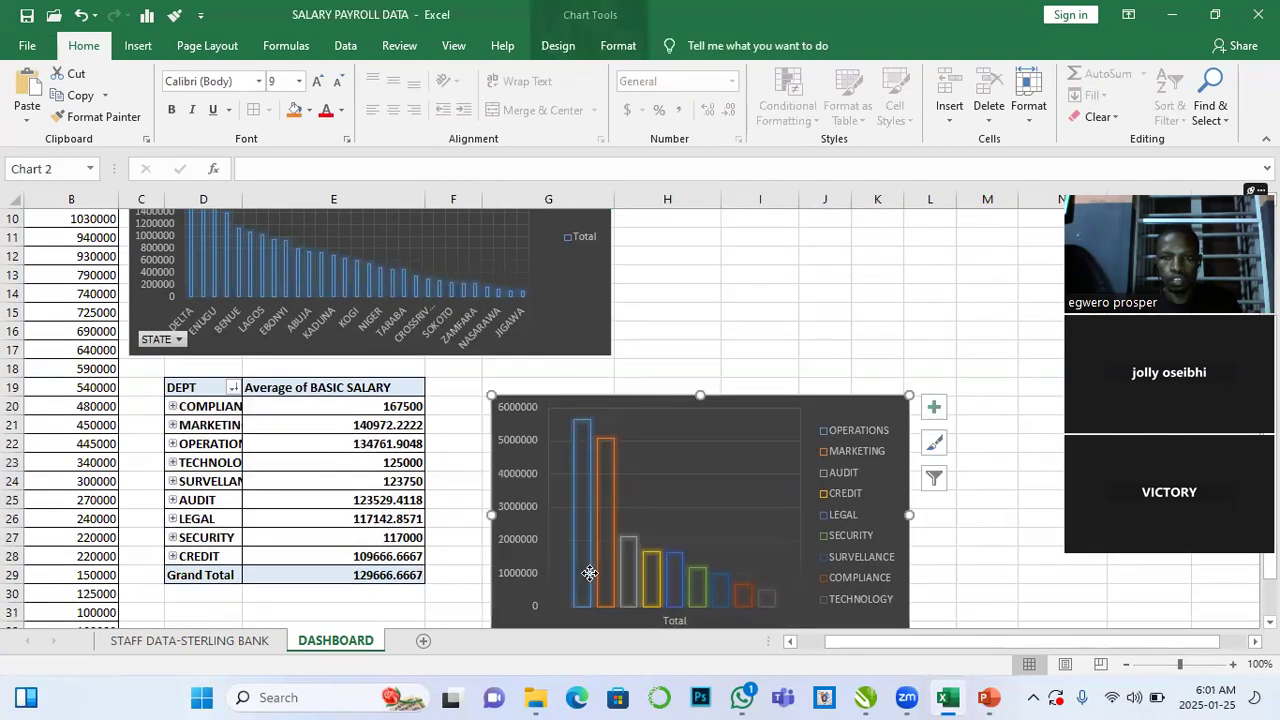
scroll(713, 445, up, 2)
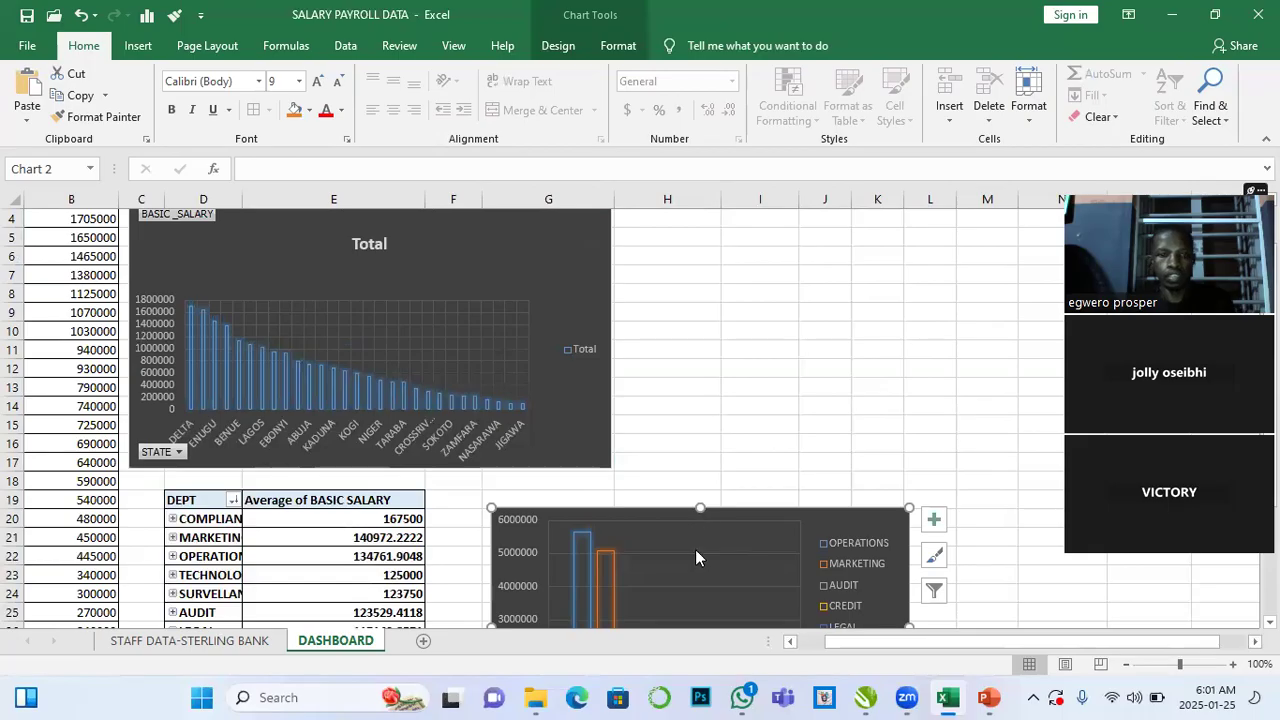
scroll(695, 553, down, 1)
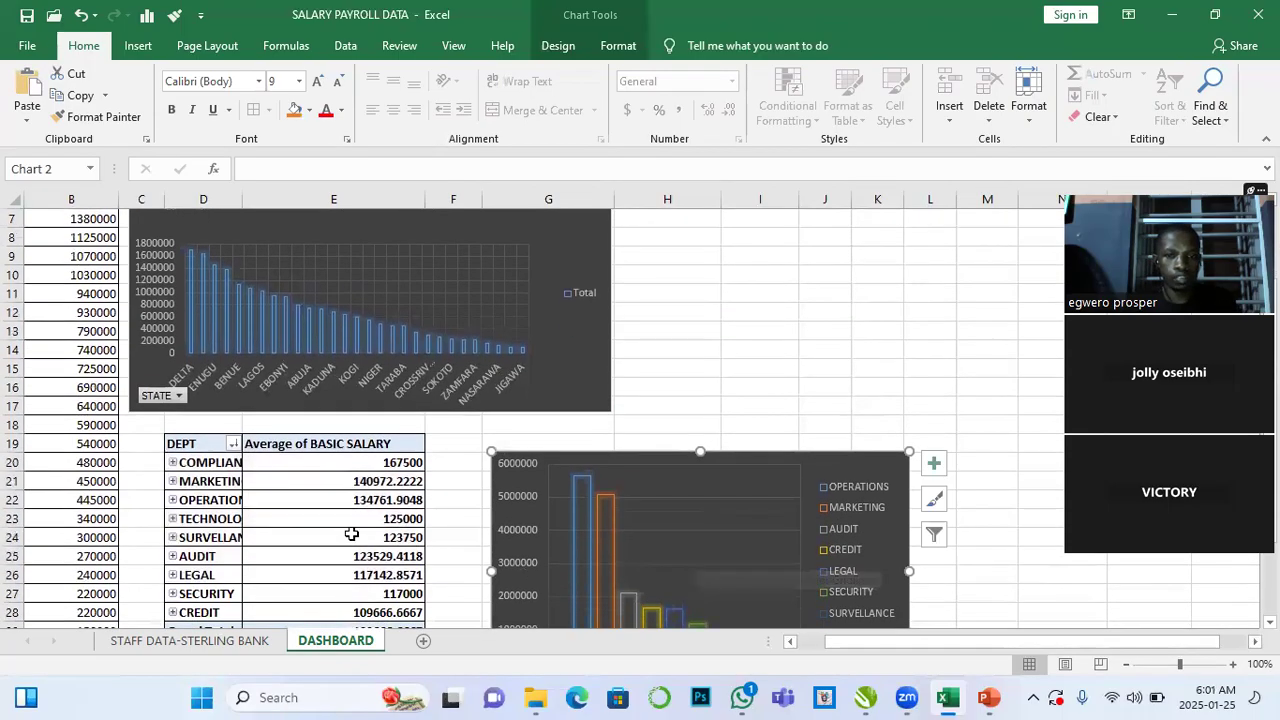
click(350, 537)
click(653, 480)
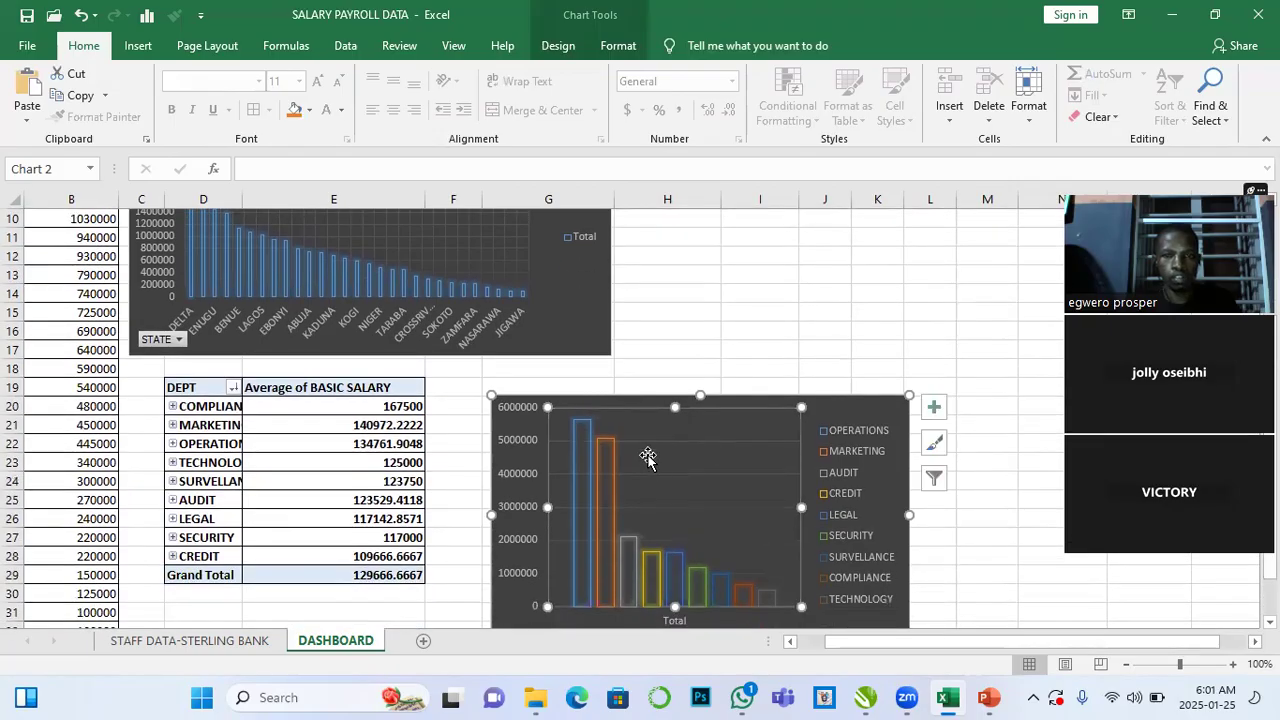
drag(851, 465, 1015, 224)
scroll(1015, 224, up, 2)
drag(998, 334, 977, 271)
scroll(809, 420, down, 3)
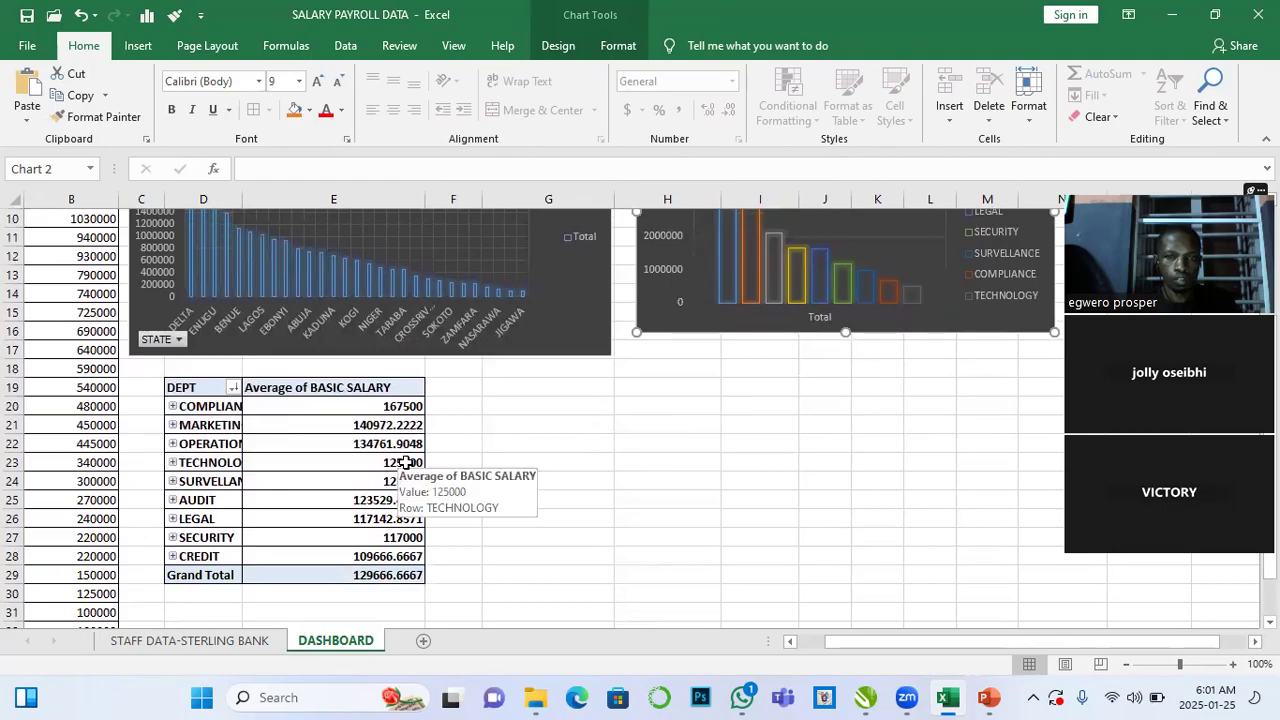
scroll(460, 473, down, 2)
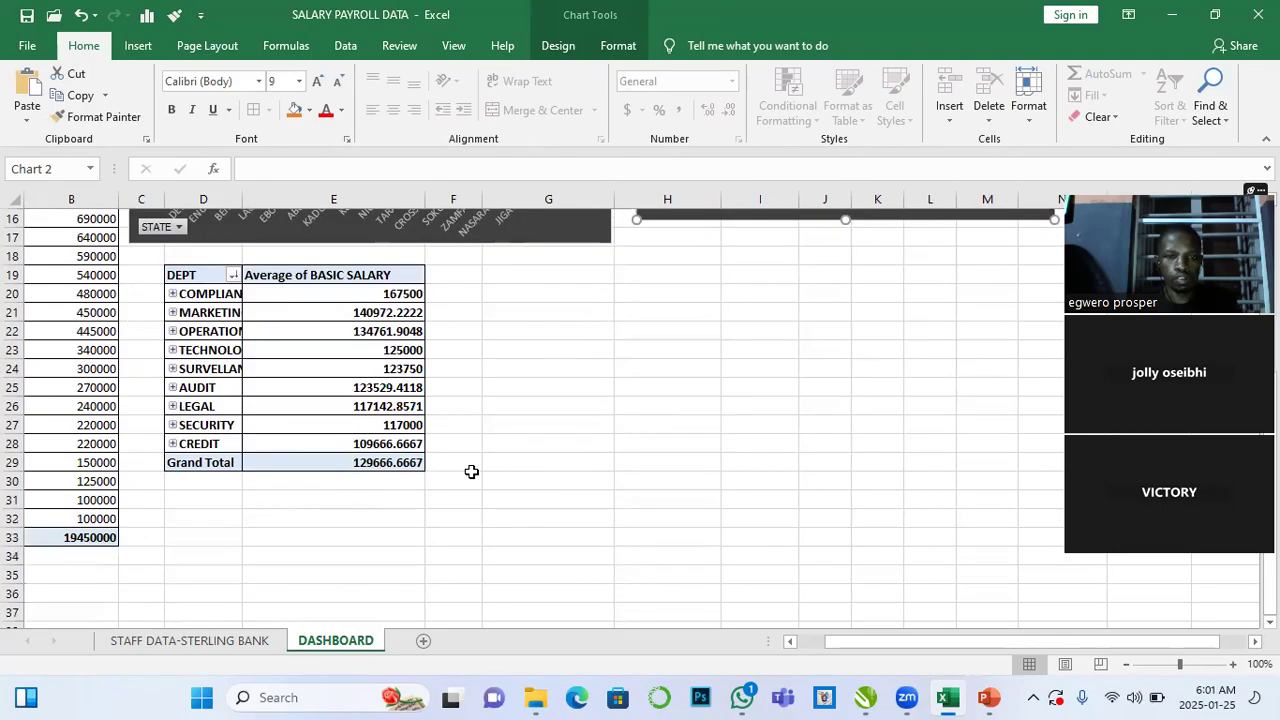
scroll(469, 471, up, 4)
scroll(469, 471, down, 5)
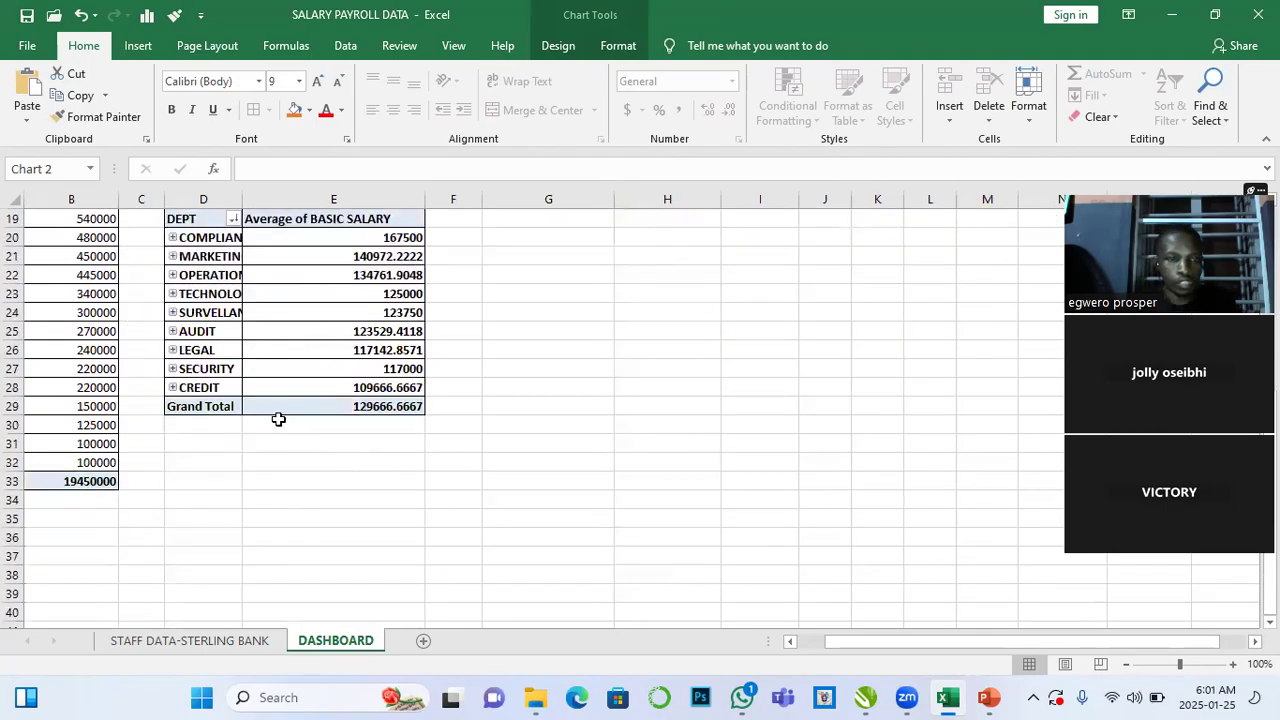
- Insert a pie PivotChart from the department average basic salary PivotTable
scroll(377, 411, up, 2)
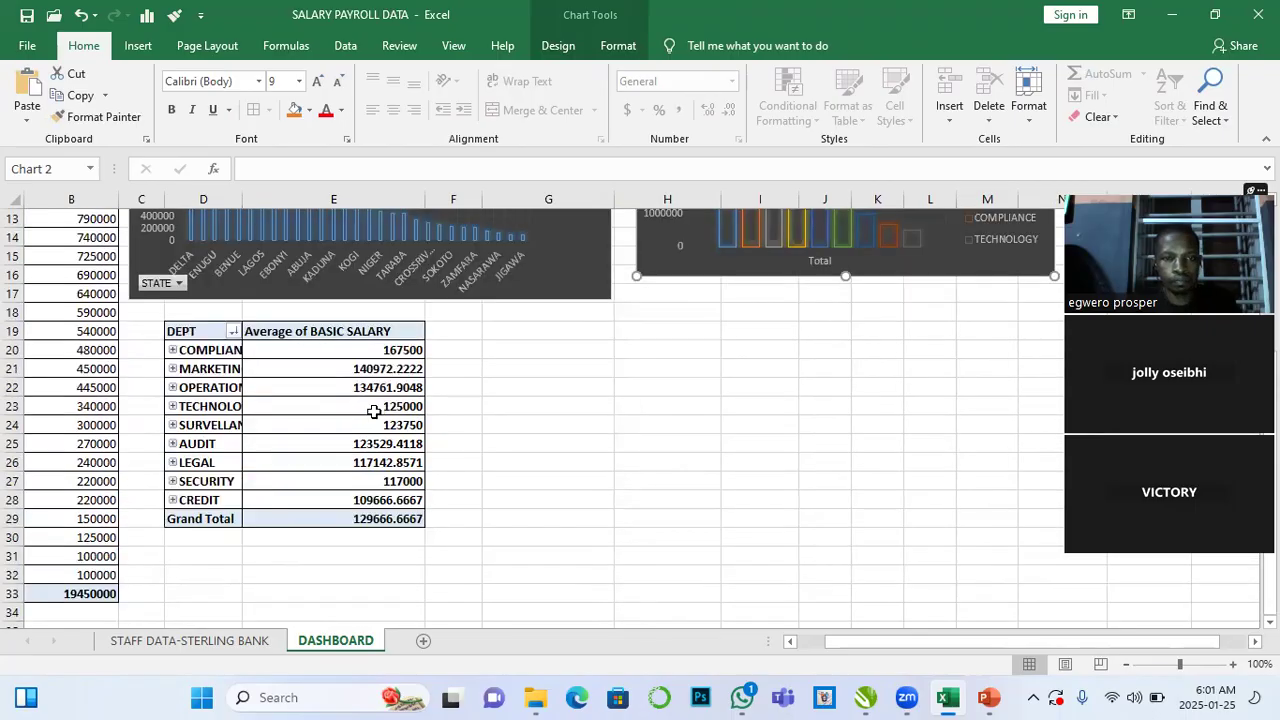
mouse_move(334, 374)
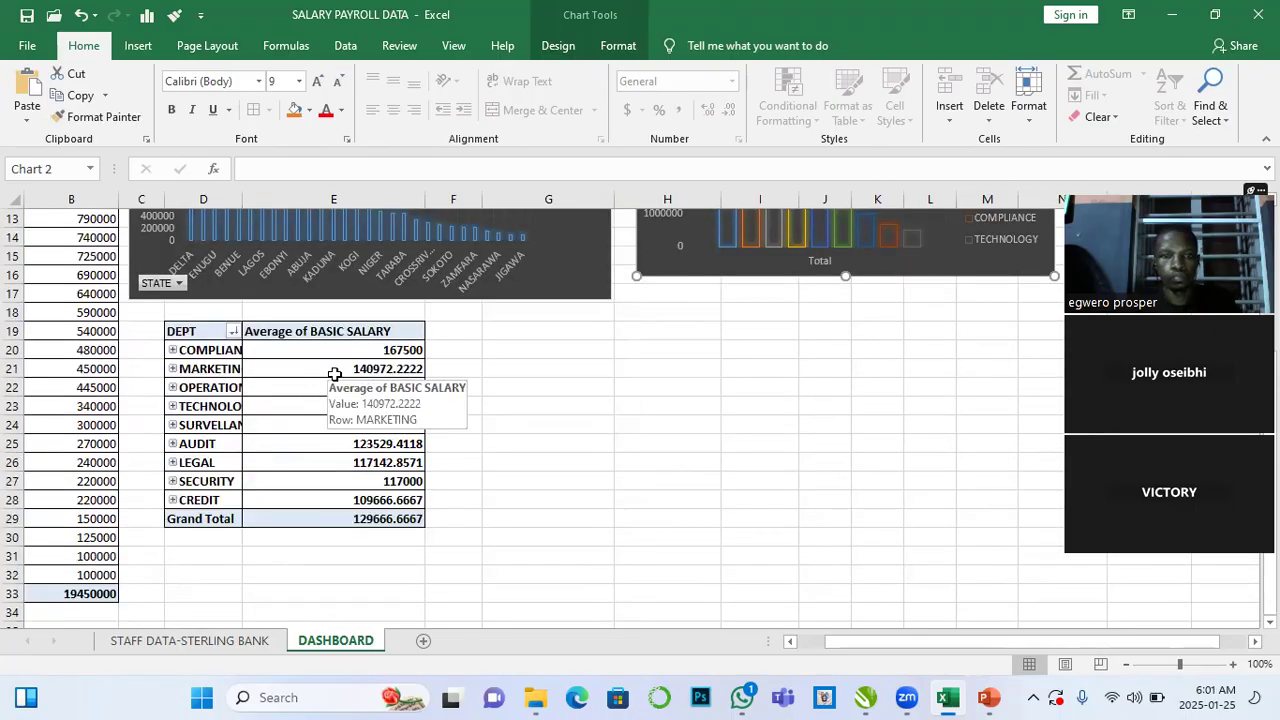
scroll(547, 413, up, 2)
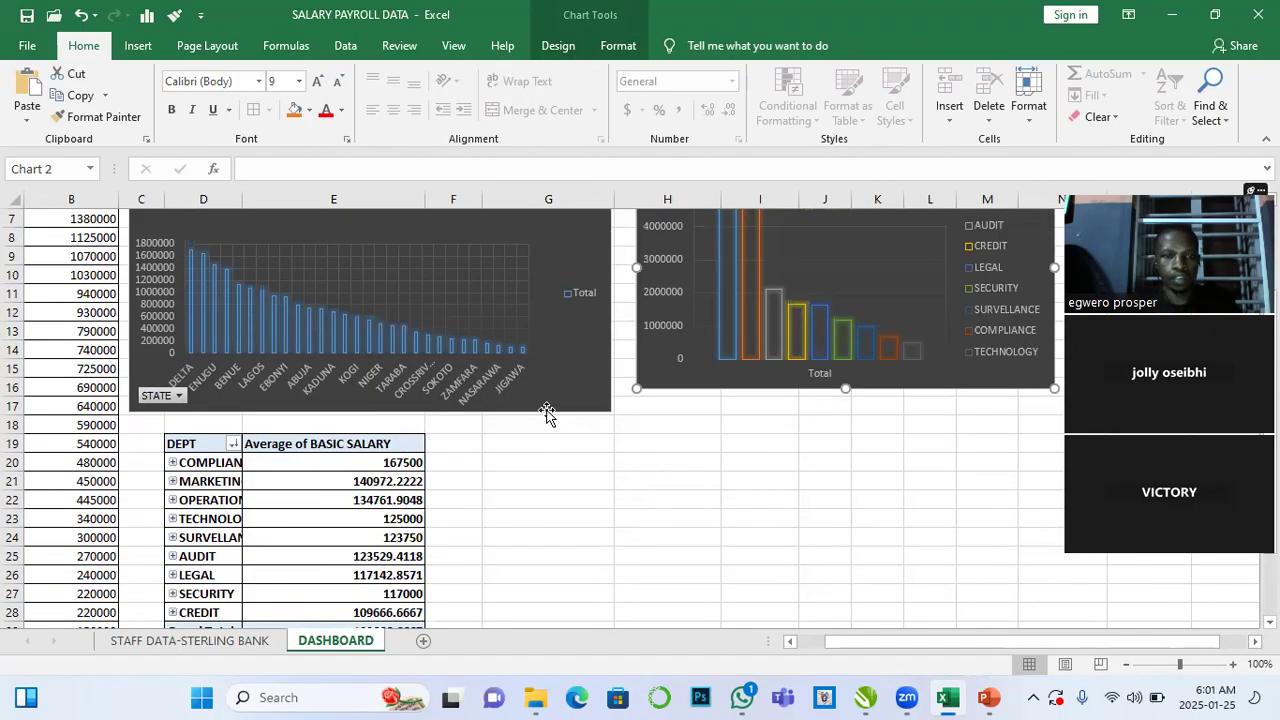
click(382, 481)
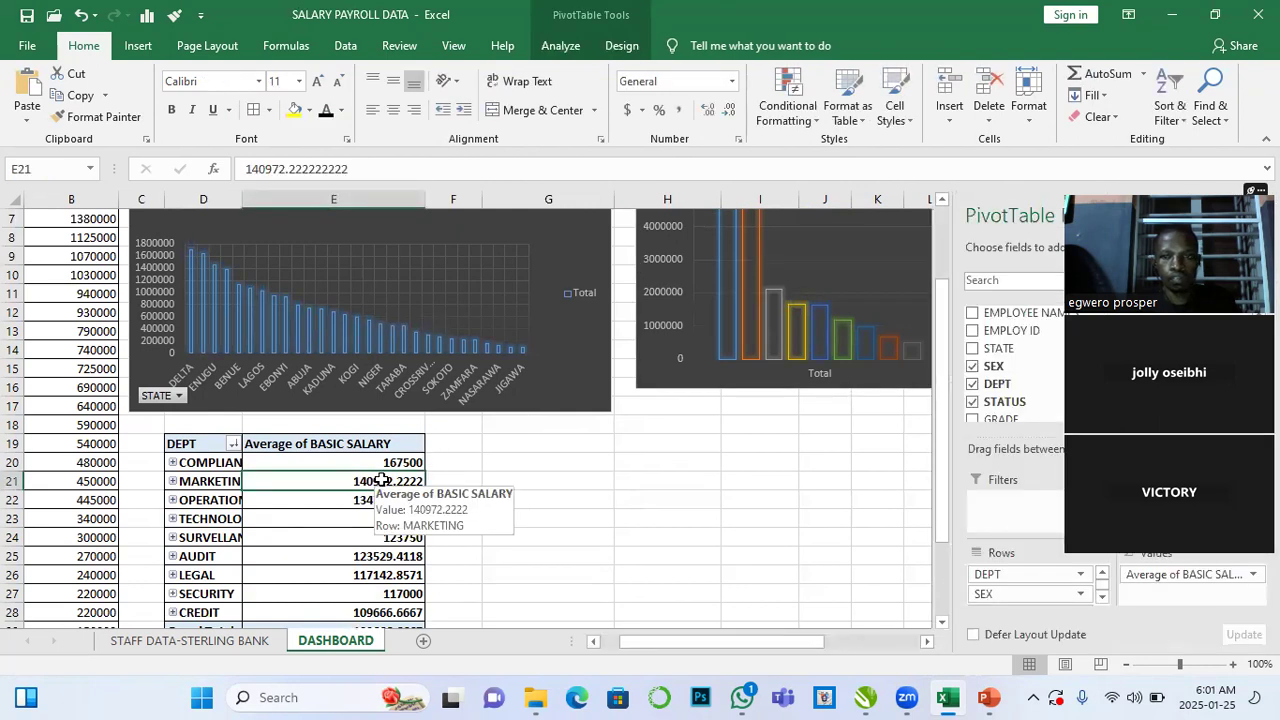
click(562, 46)
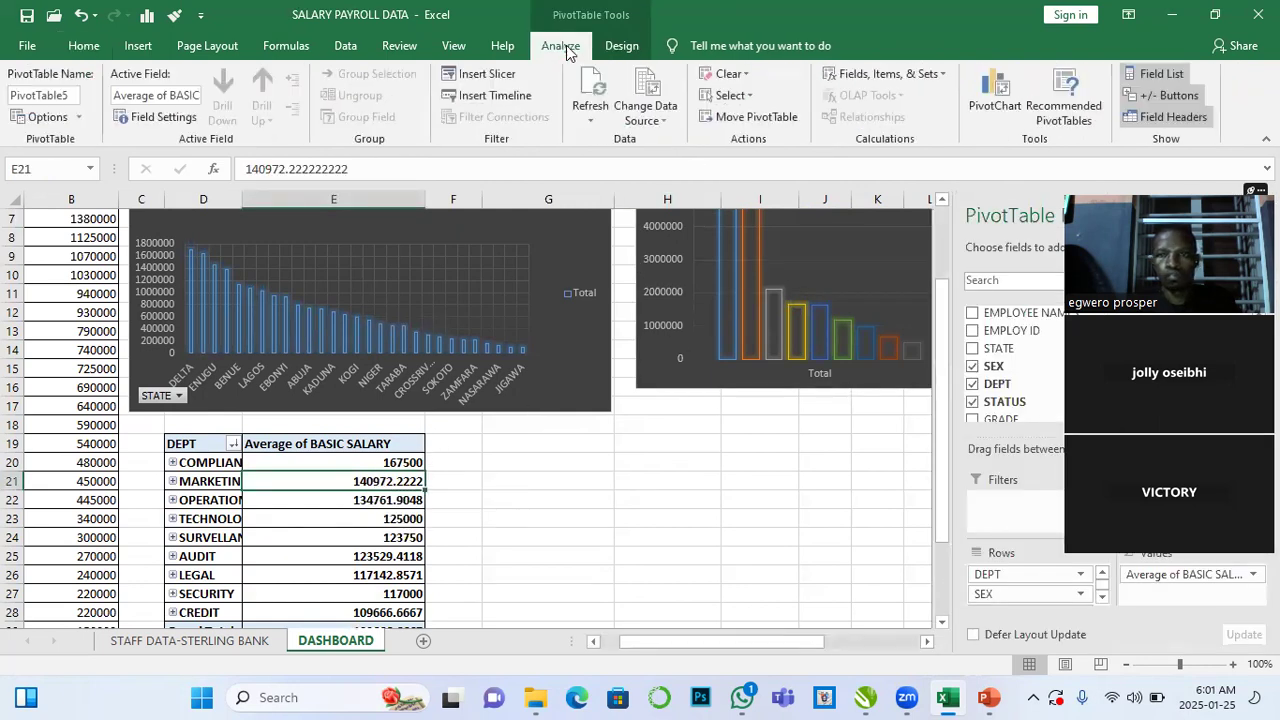
click(996, 110)
click(402, 228)
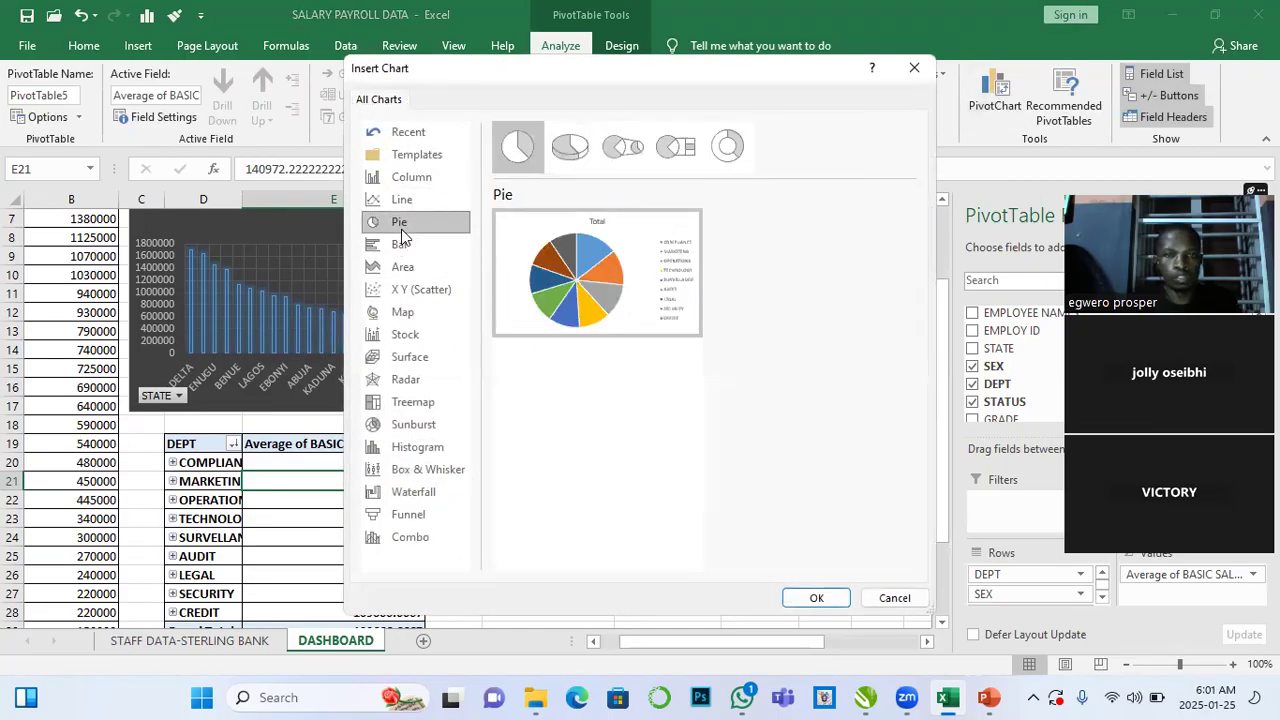
click(846, 596)
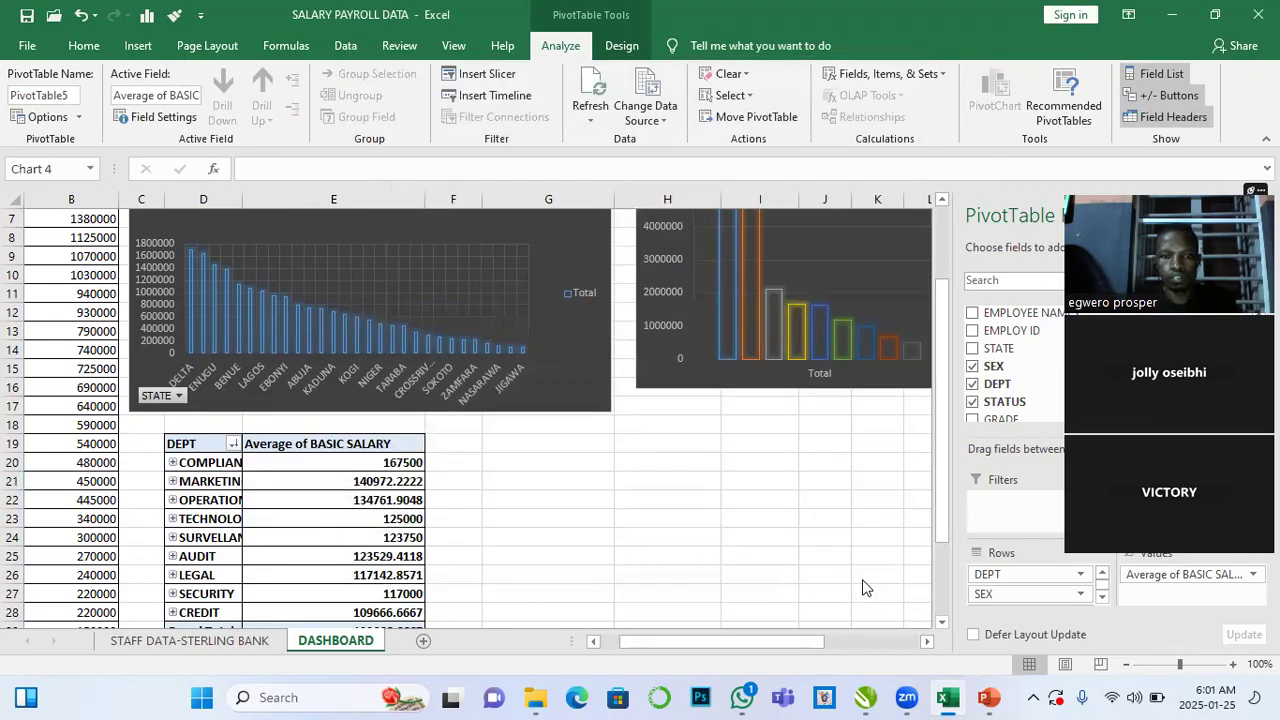
- Move the pie chart beside the department average salary PivotTable, below the department salary chart
drag(556, 342, 766, 489)
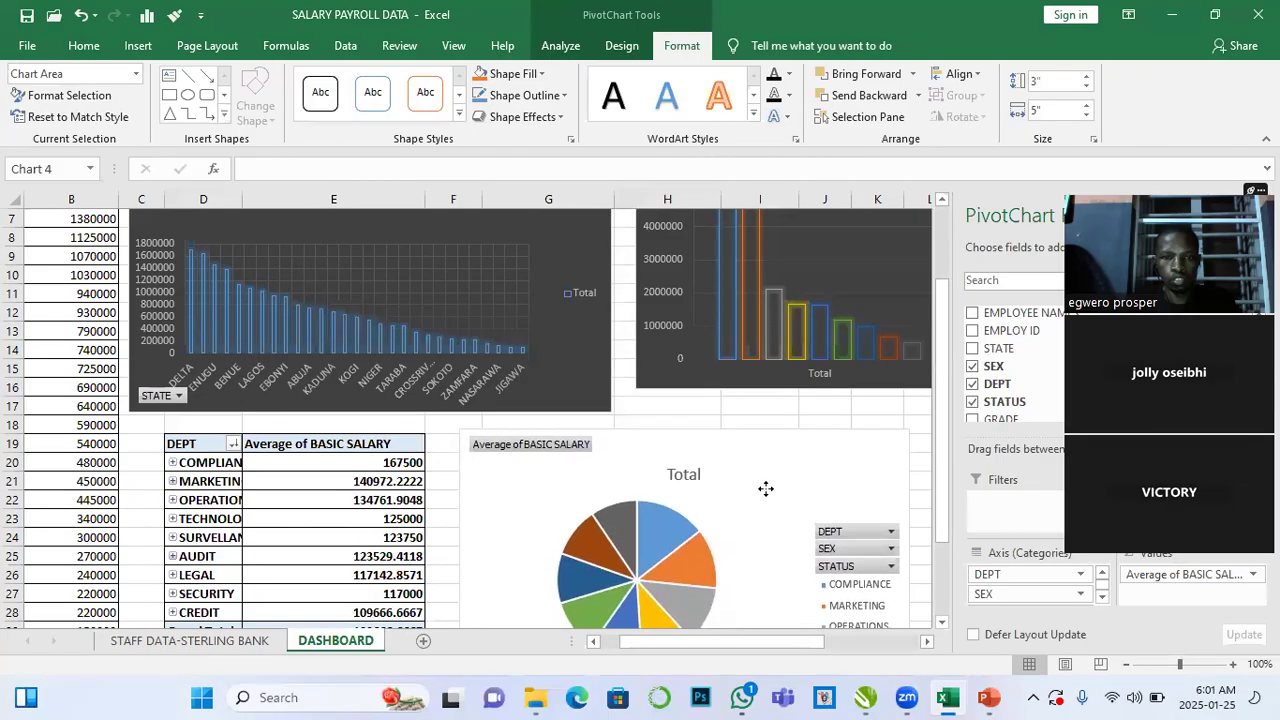
click(740, 385)
drag(847, 391, 846, 407)
scroll(836, 424, down, 2)
scroll(836, 424, down, 2)
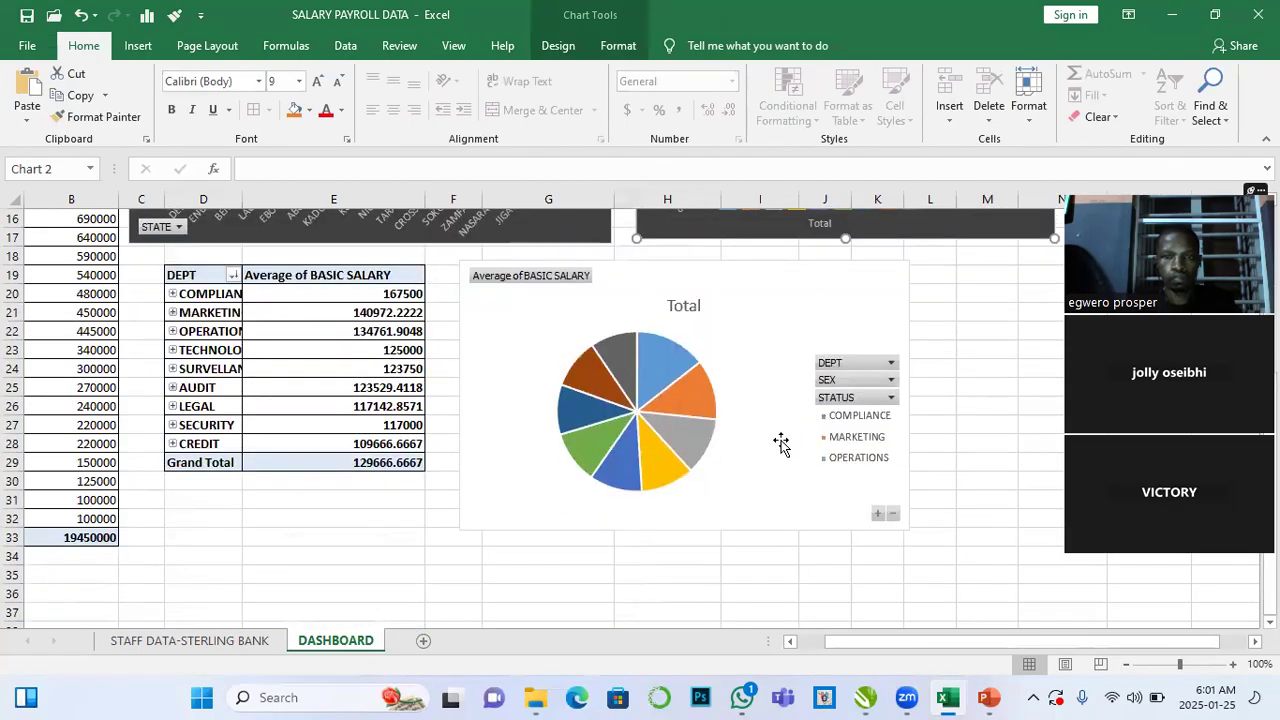
scroll(766, 473, up, 1)
click(763, 413)
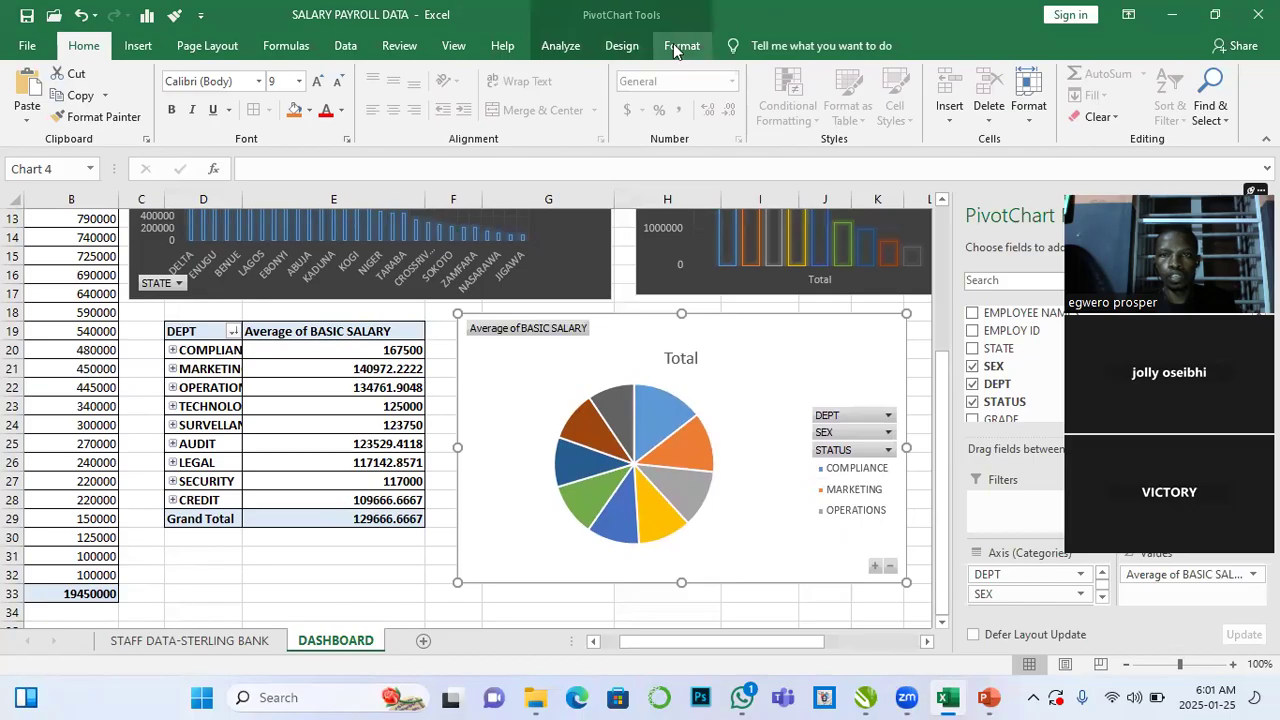
- Add data callout labels to the pie chart
click(621, 45)
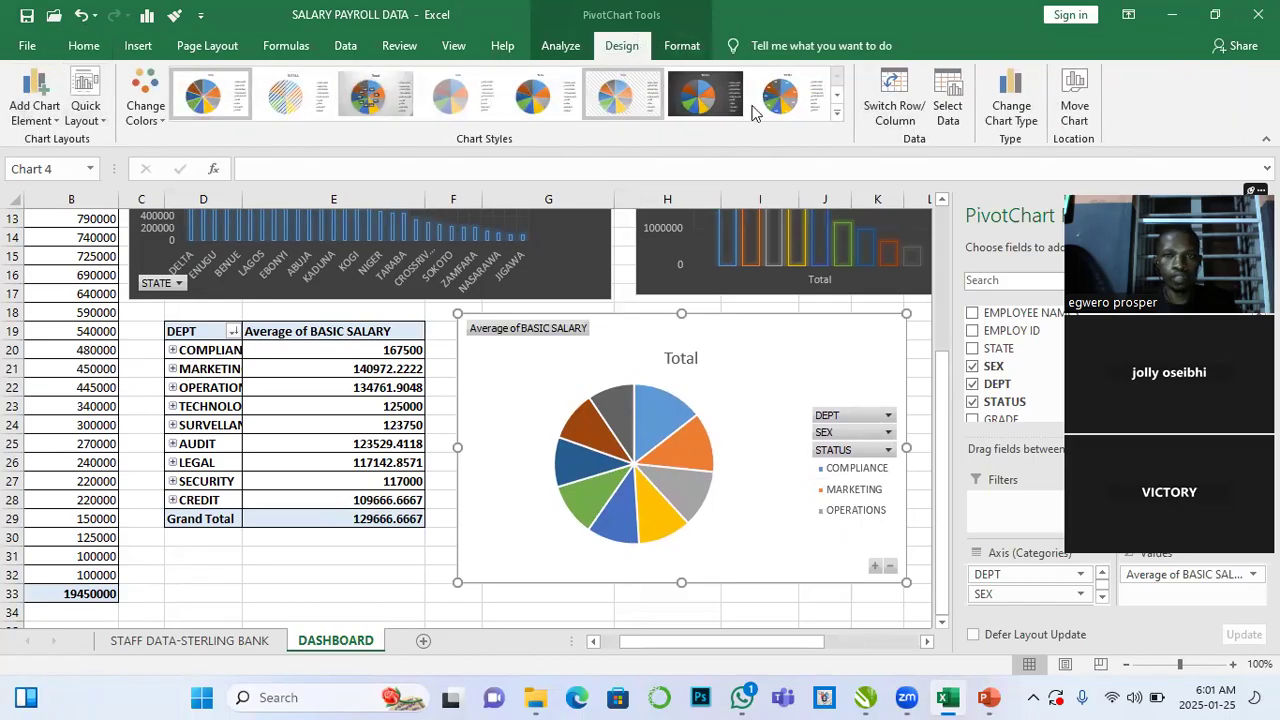
click(60, 128)
mouse_move(67, 174)
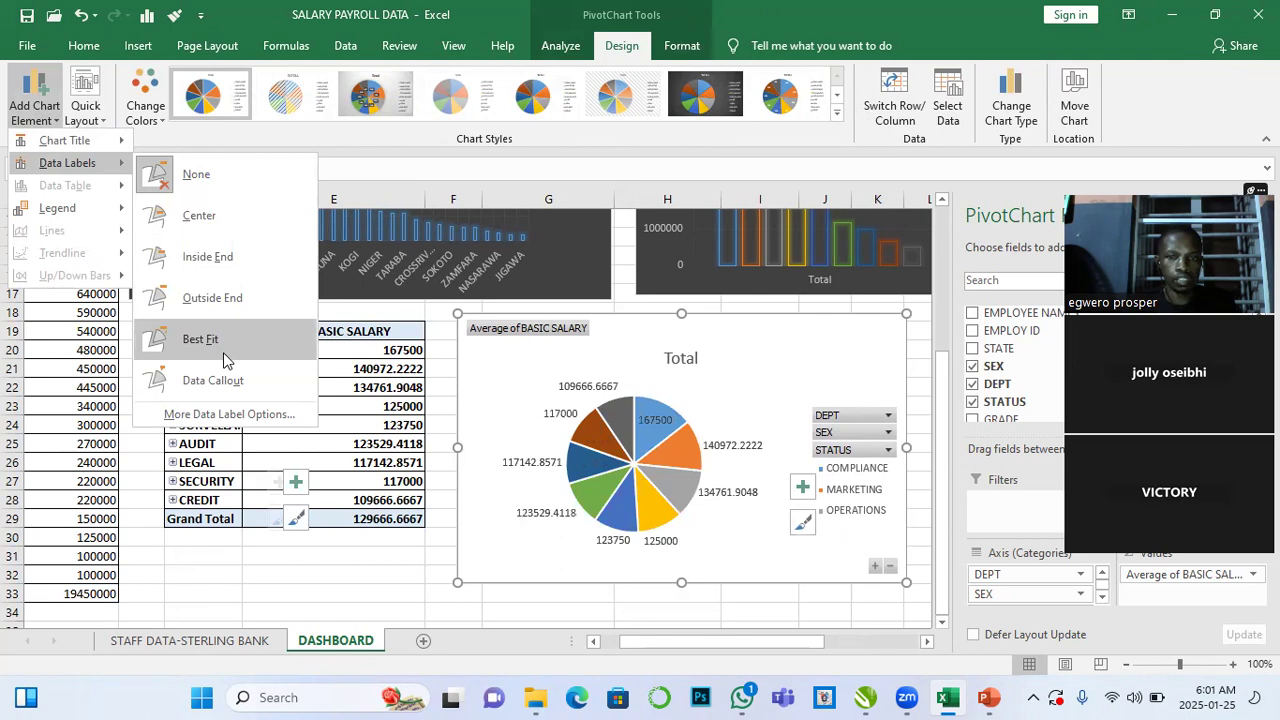
click(229, 383)
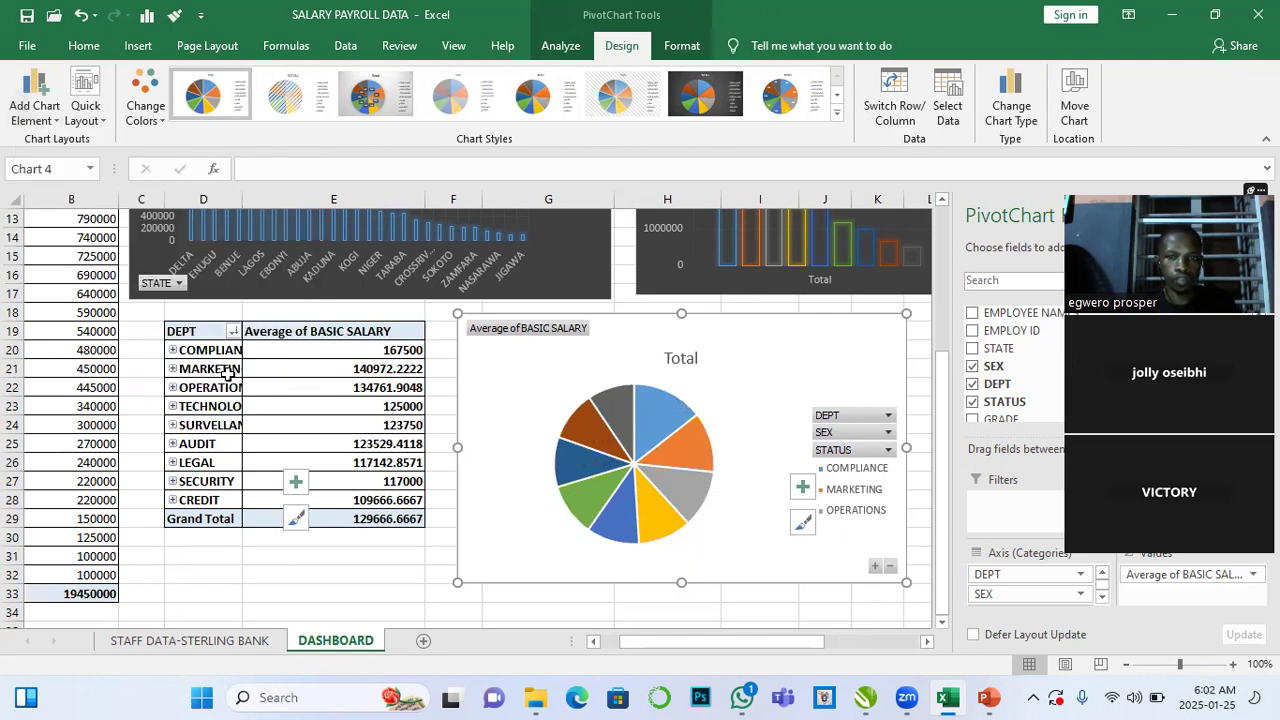
- Apply the dark chart style to the pie chart and nudge it slightly up and left
click(720, 110)
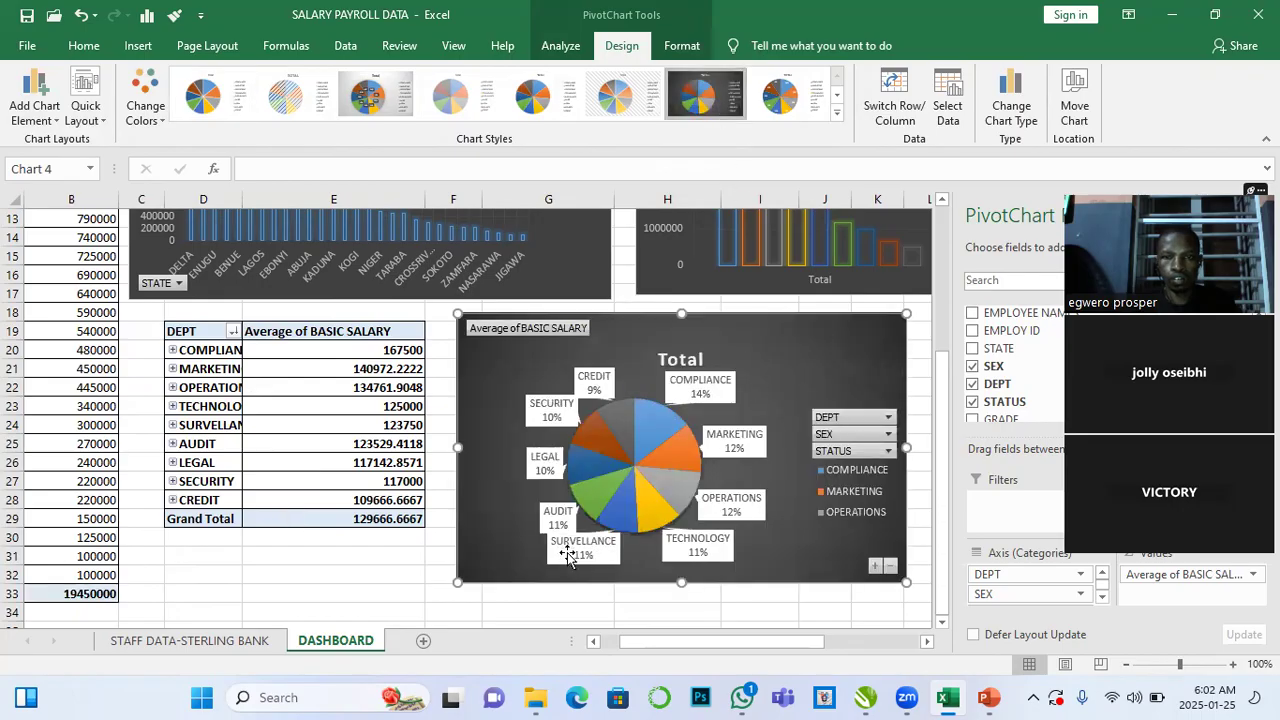
drag(488, 541, 481, 534)
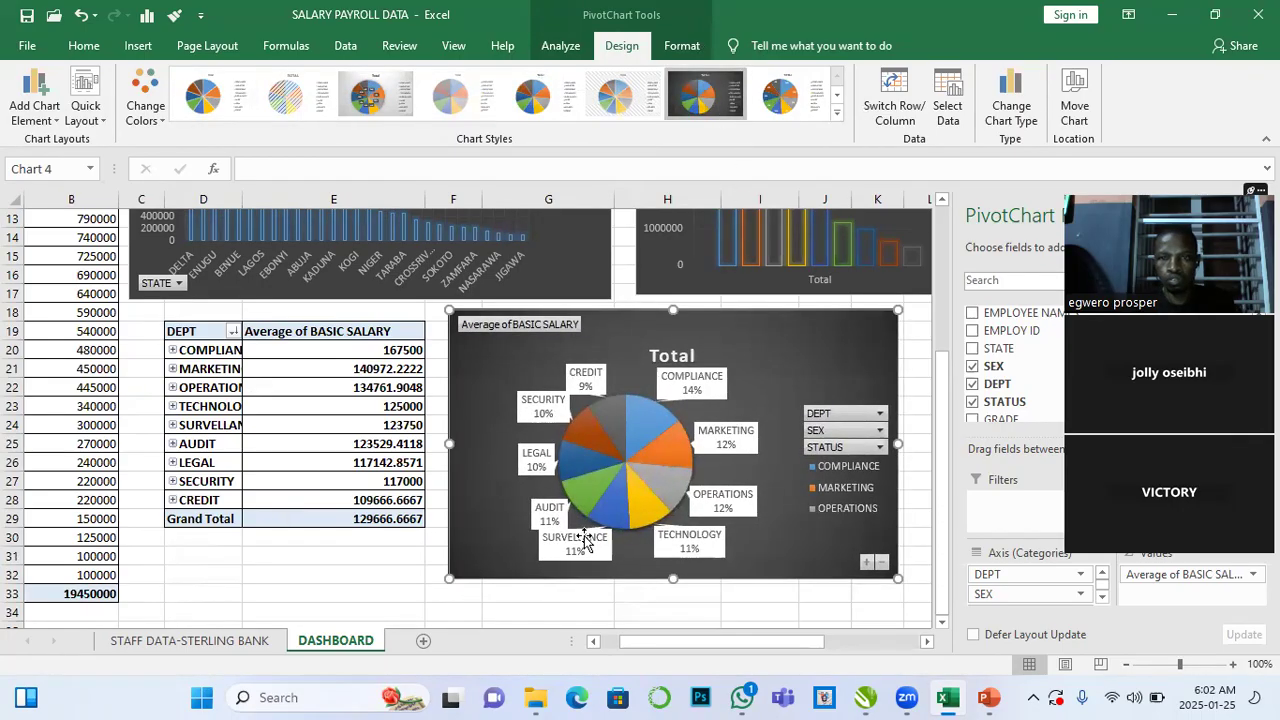
scroll(465, 533, up, 3)
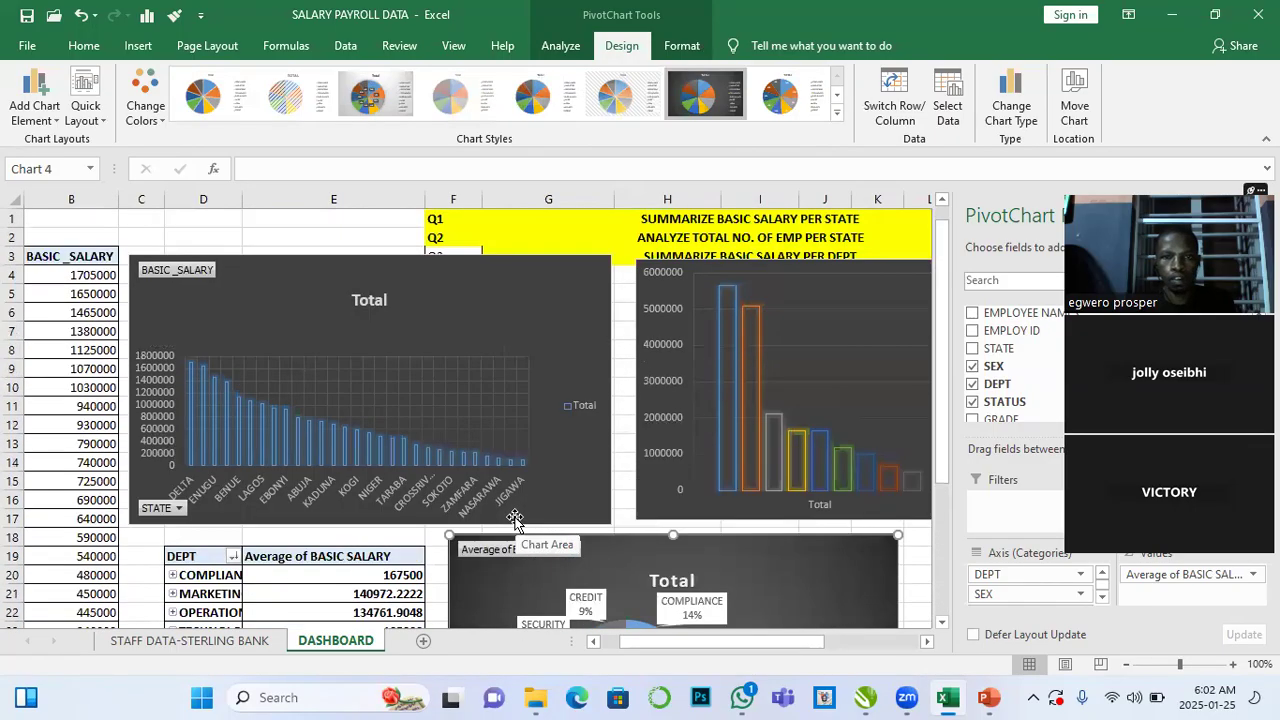
scroll(514, 519, down, 1)
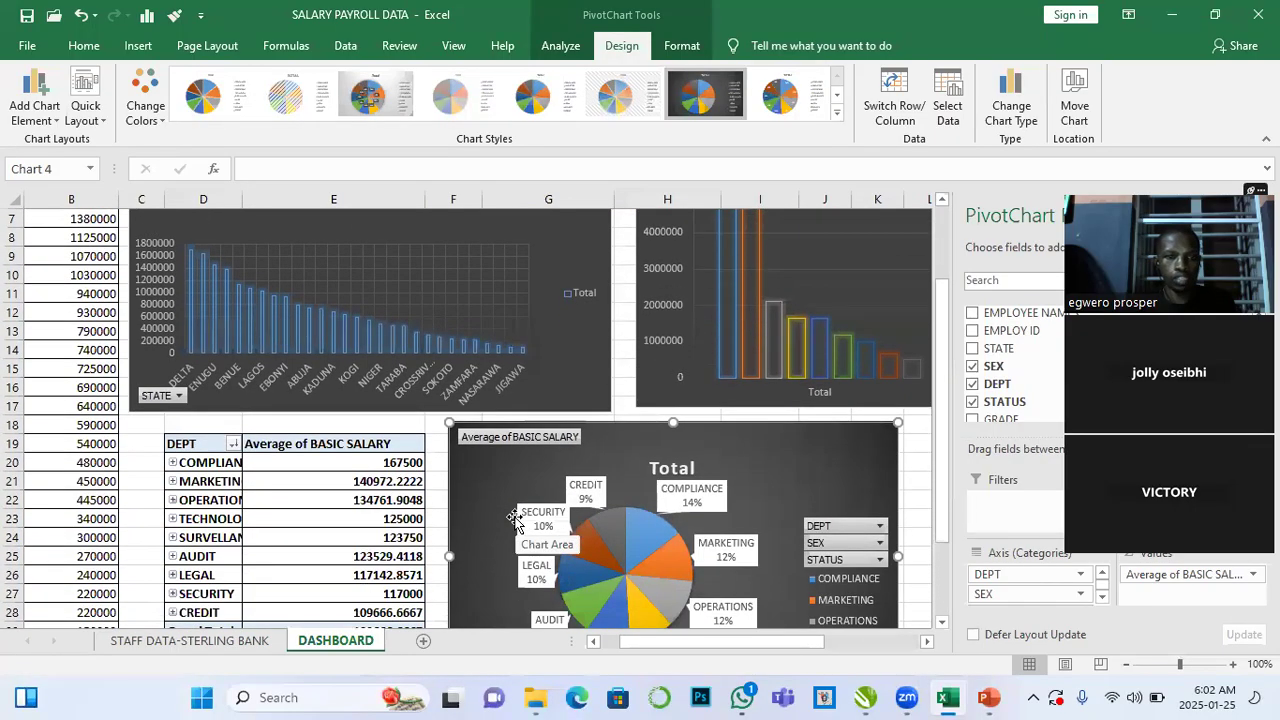
scroll(516, 521, up, 2)
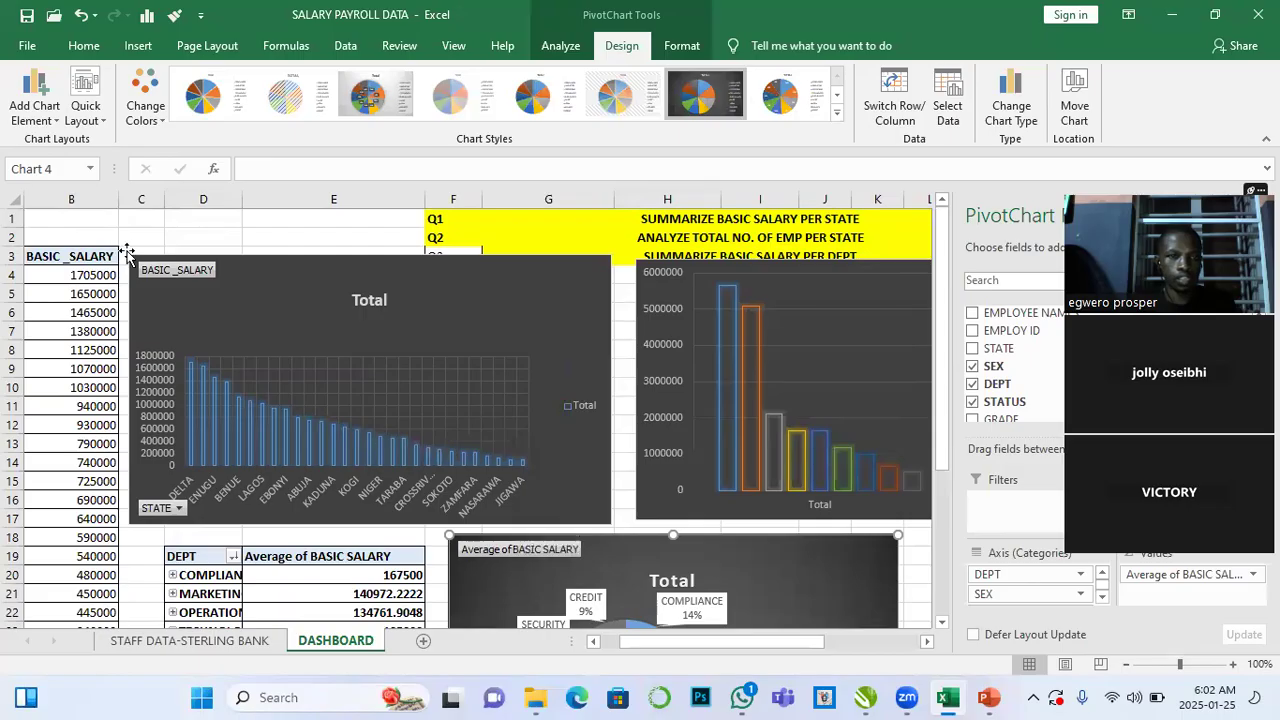
- Narrow column C and fill it yellow from row 1 down to about row 31 as a border strip
drag(130, 215, 128, 294)
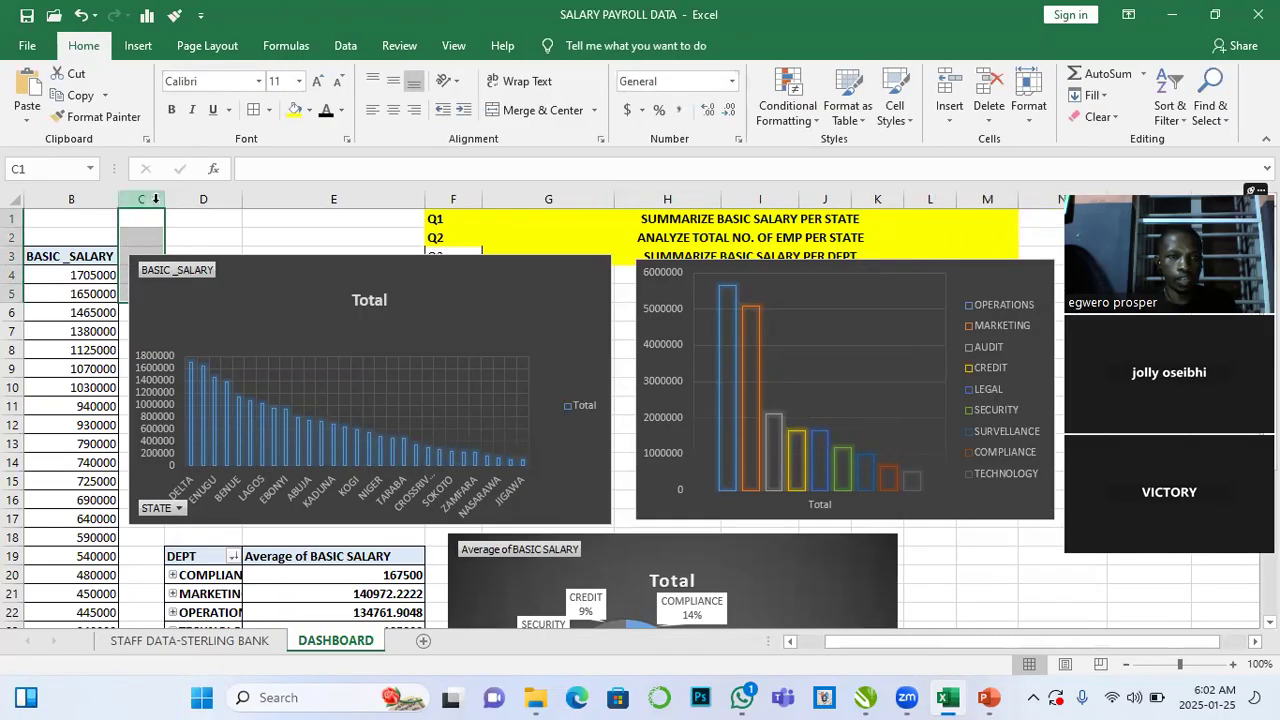
drag(165, 197, 139, 194)
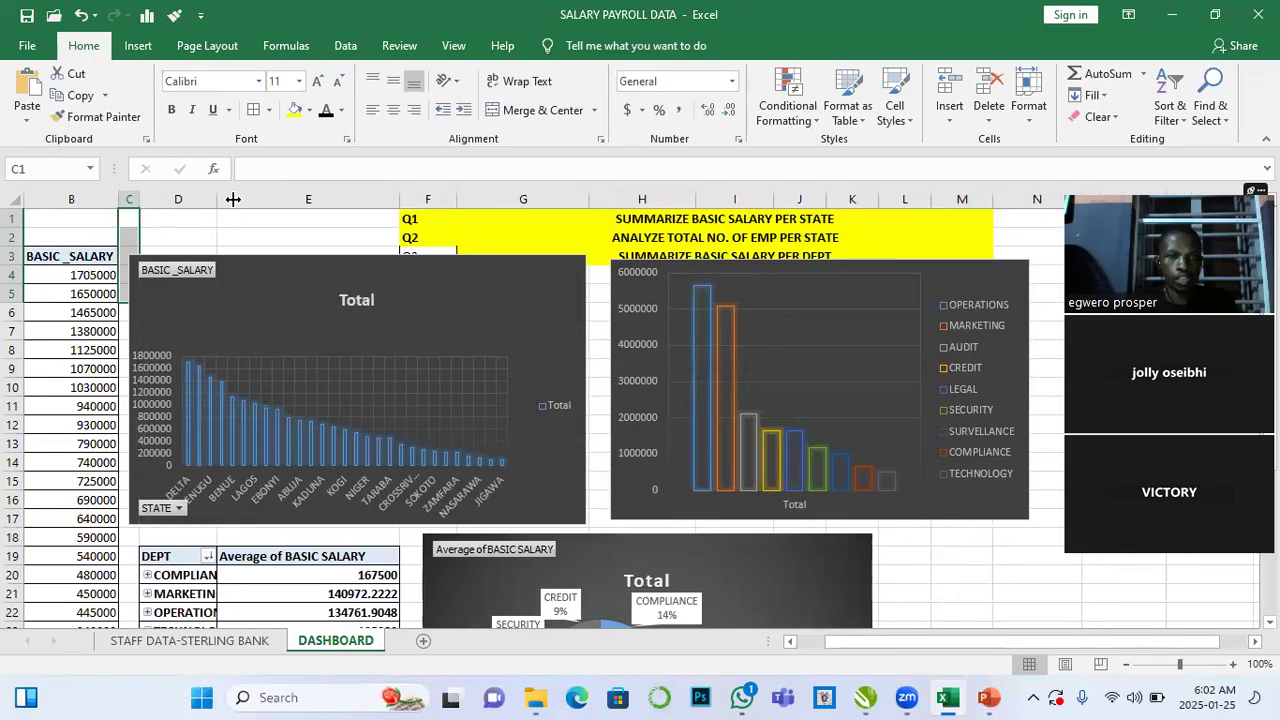
click(309, 110)
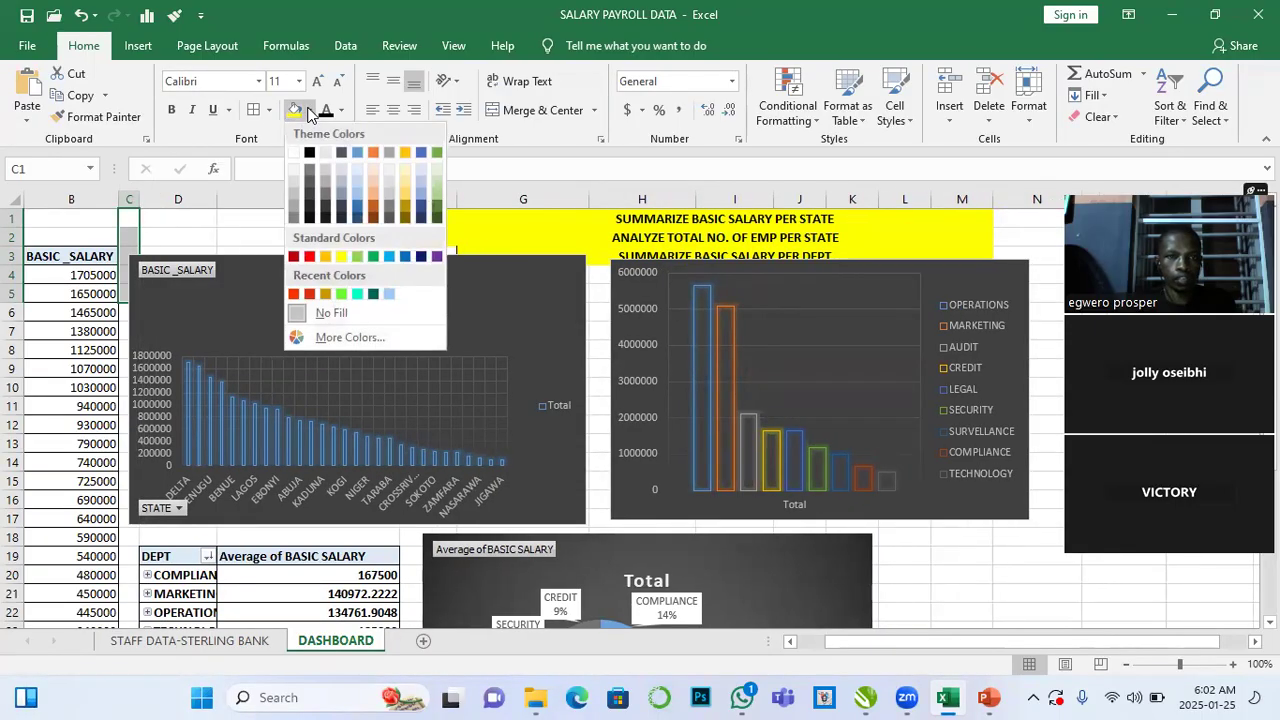
click(343, 256)
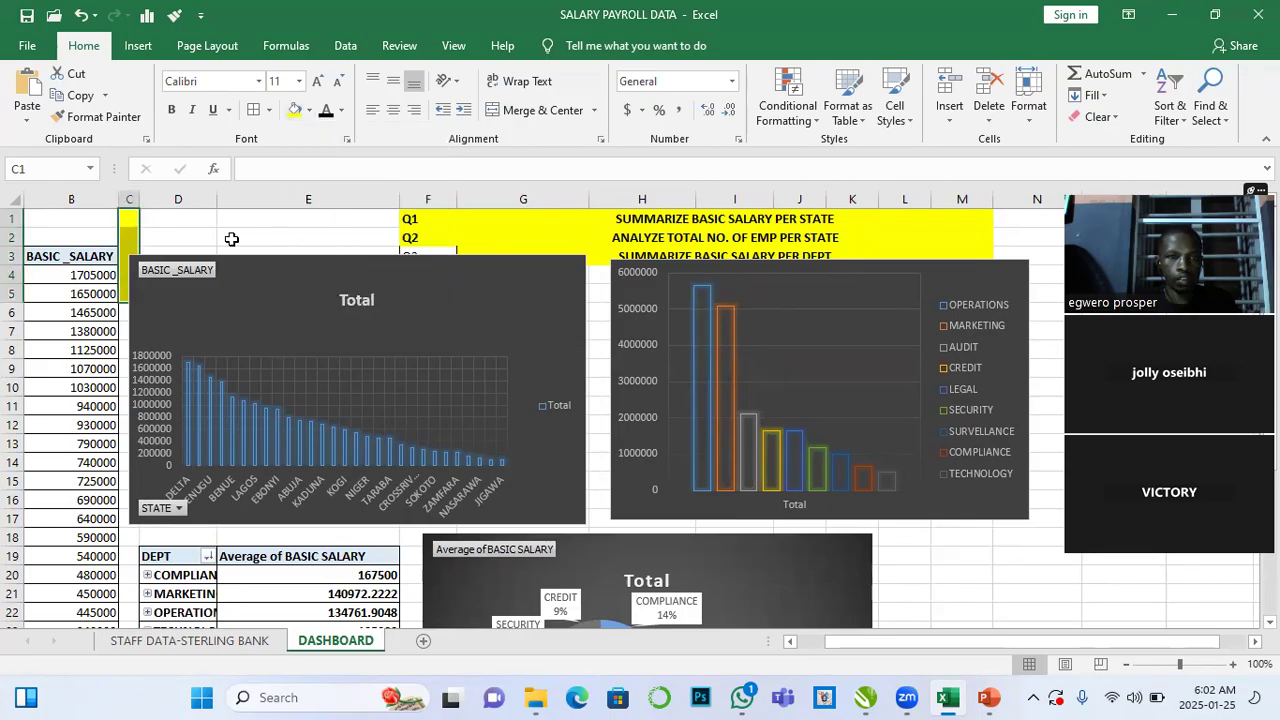
click(128, 197)
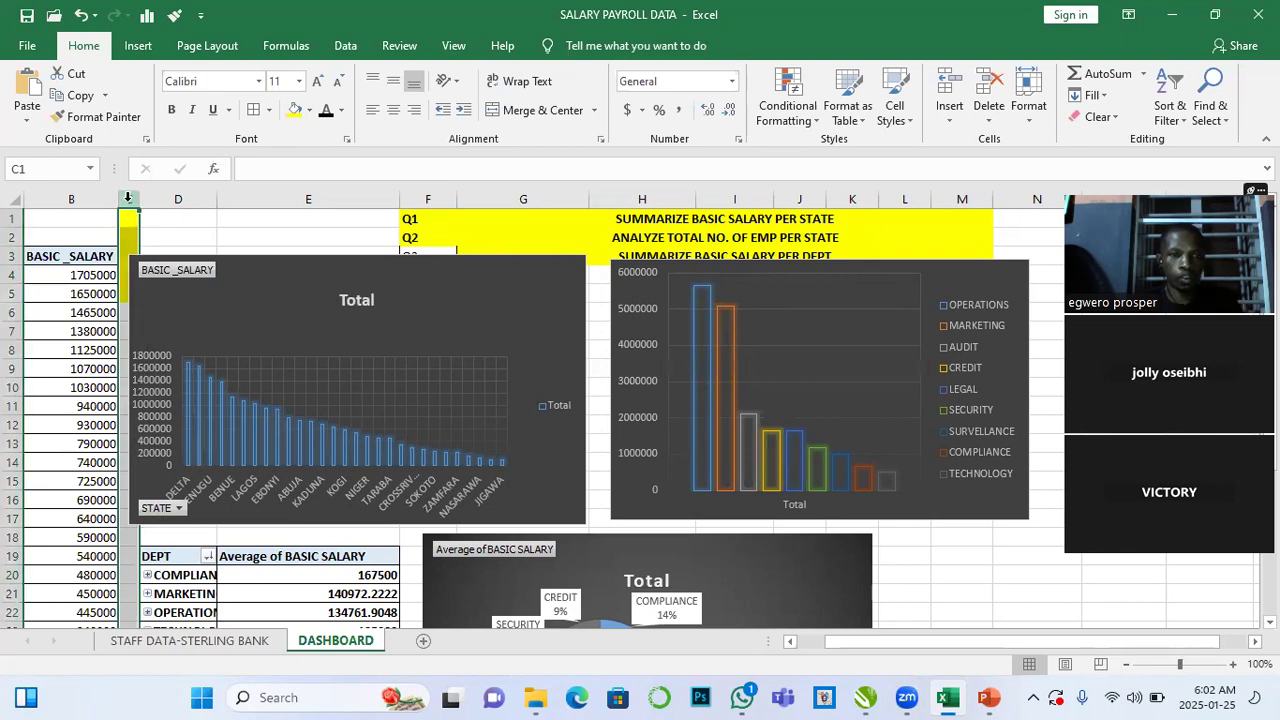
click(128, 232)
drag(128, 217, 130, 609)
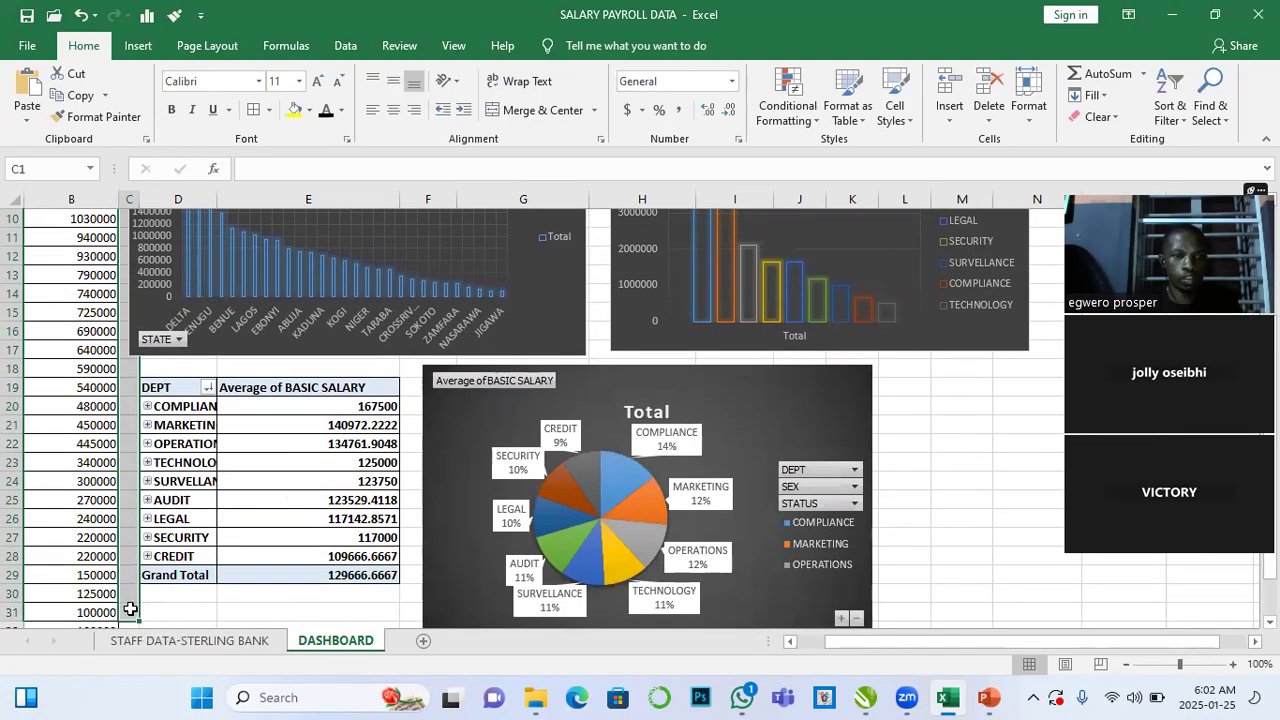
click(300, 118)
- Fill row 18 from D to L yellow, between the upper charts and the lower PivotTable
scroll(282, 224, up, 3)
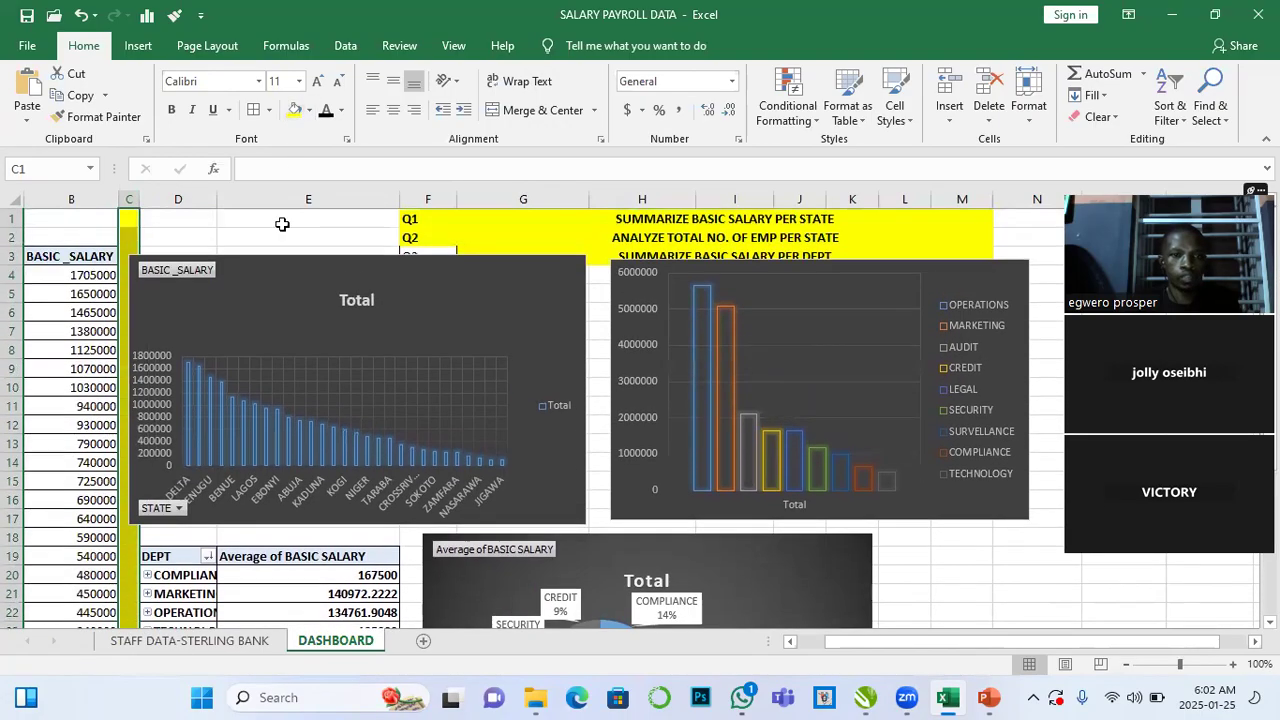
click(257, 431)
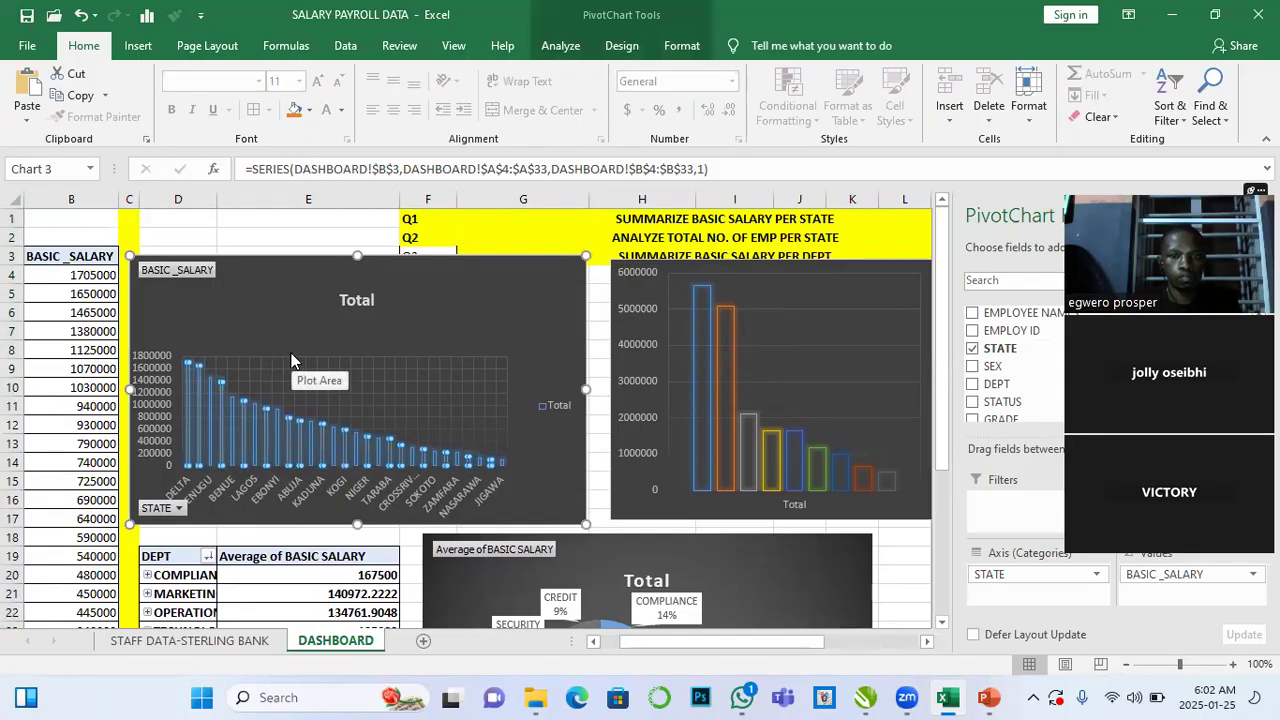
scroll(291, 361, down, 2)
drag(155, 427, 886, 417)
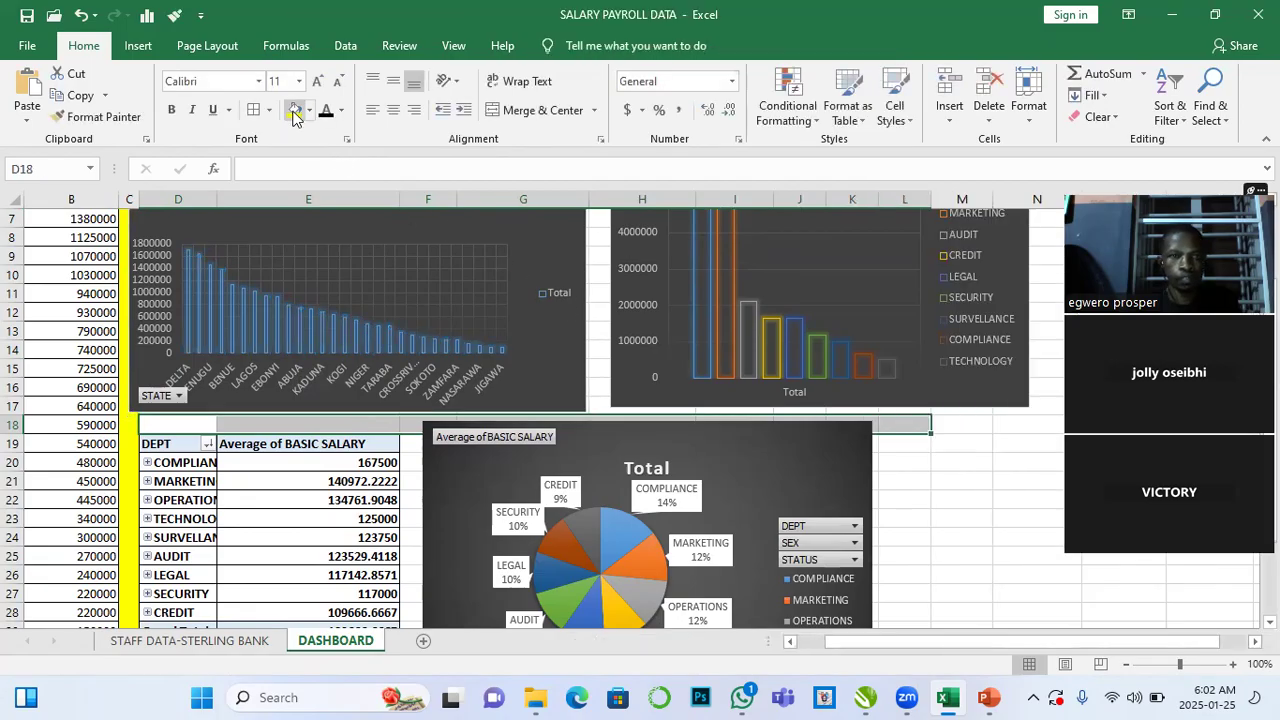
click(293, 112)
- Fill column F yellow from row 19 to row 32, between the PivotTable and the pie chart
scroll(410, 450, down, 1)
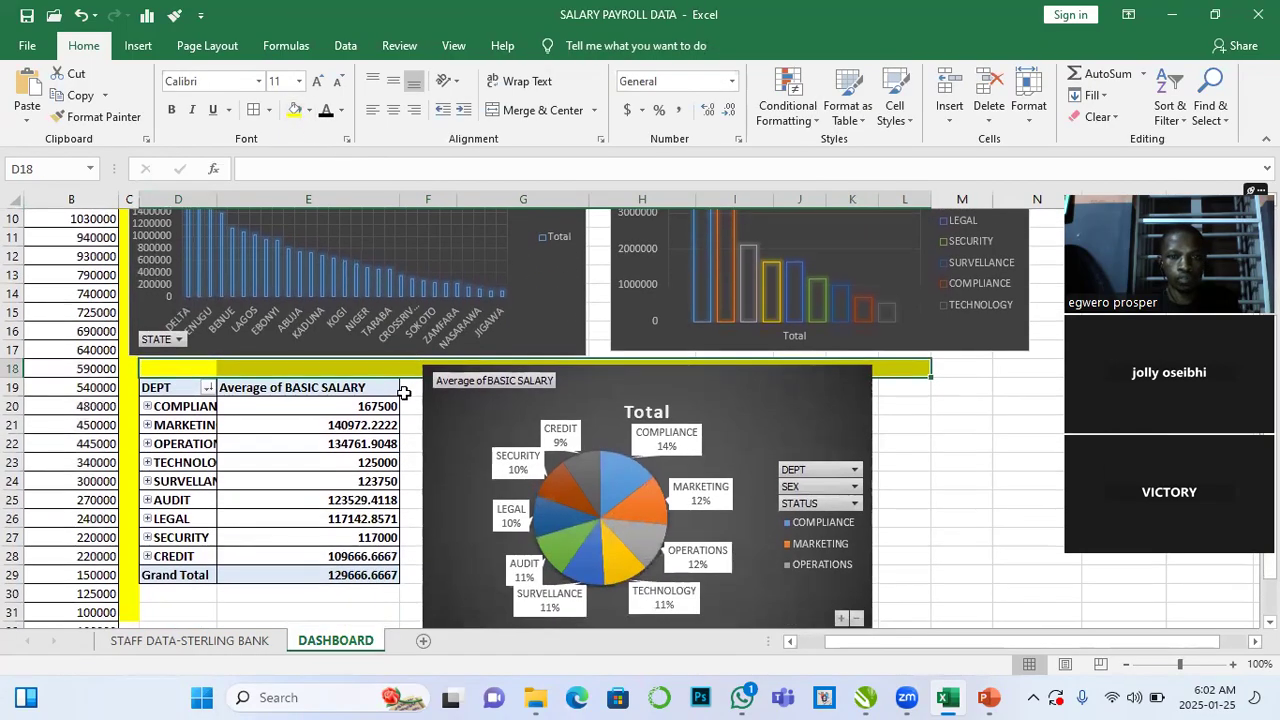
drag(407, 384, 418, 560)
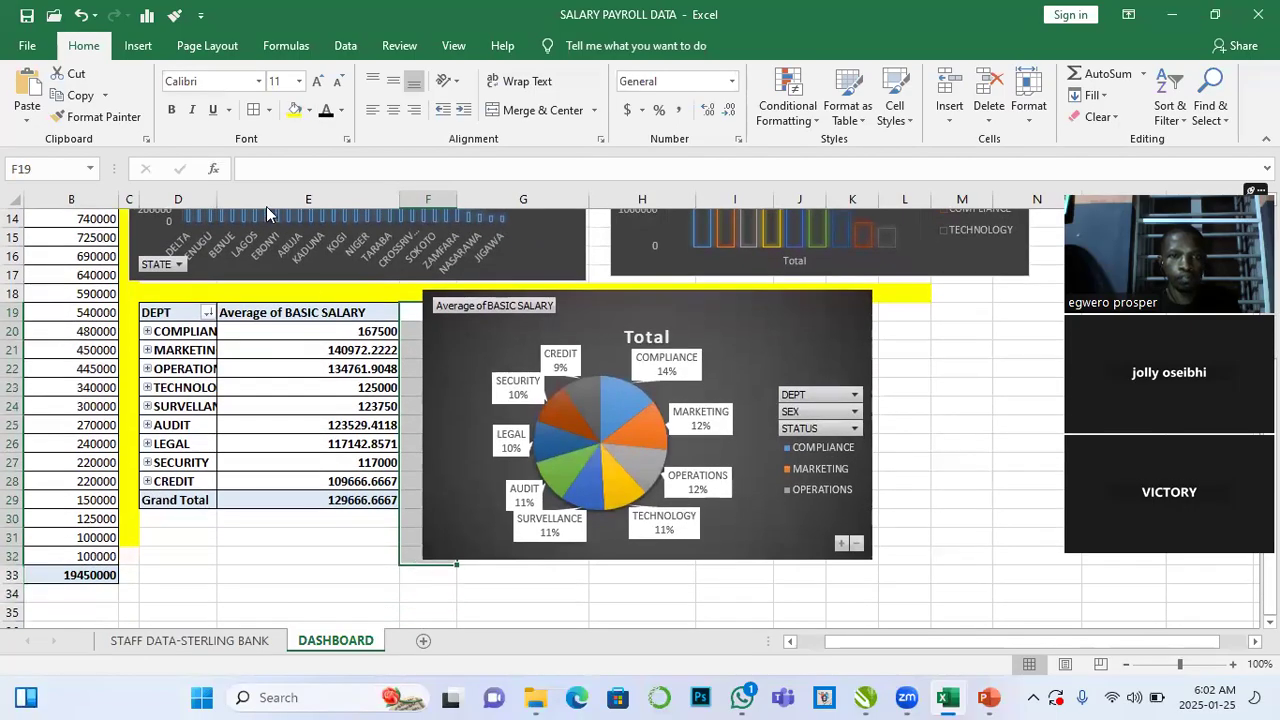
click(293, 112)
click(361, 550)
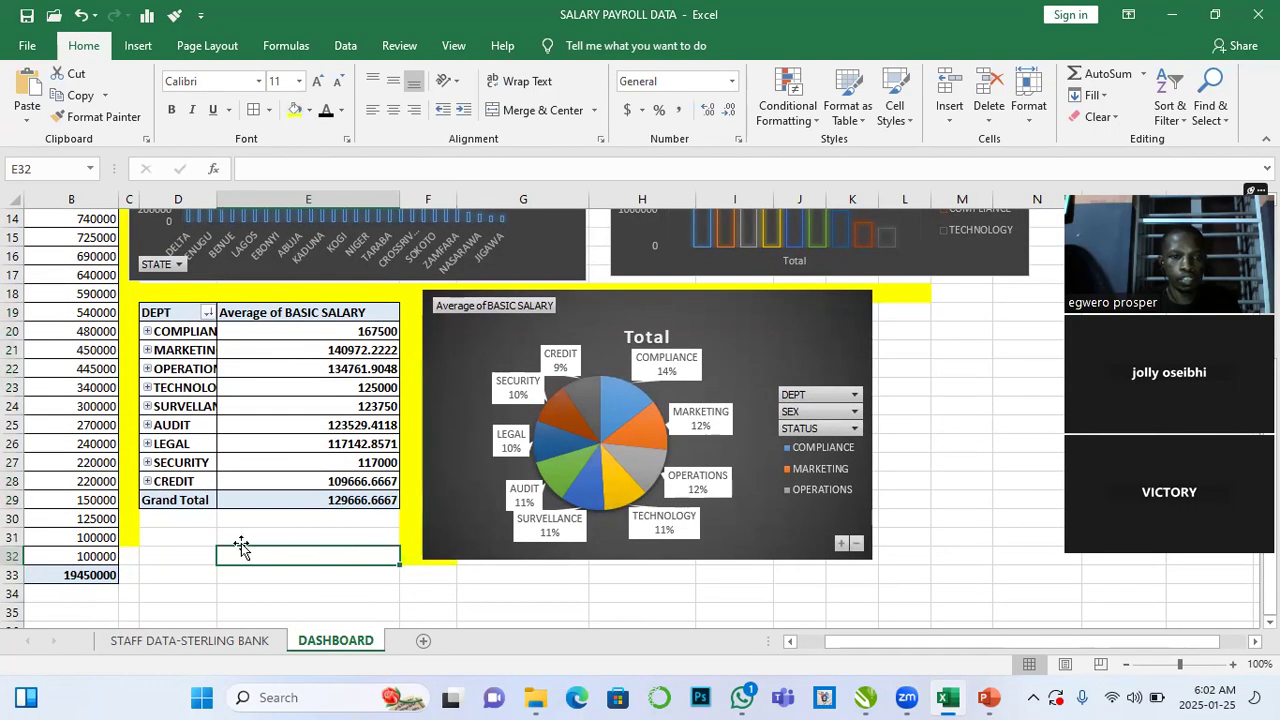
- Fill rows 2 and 3 from column D to M yellow above the charts
scroll(375, 502, up, 2)
scroll(347, 506, up, 2)
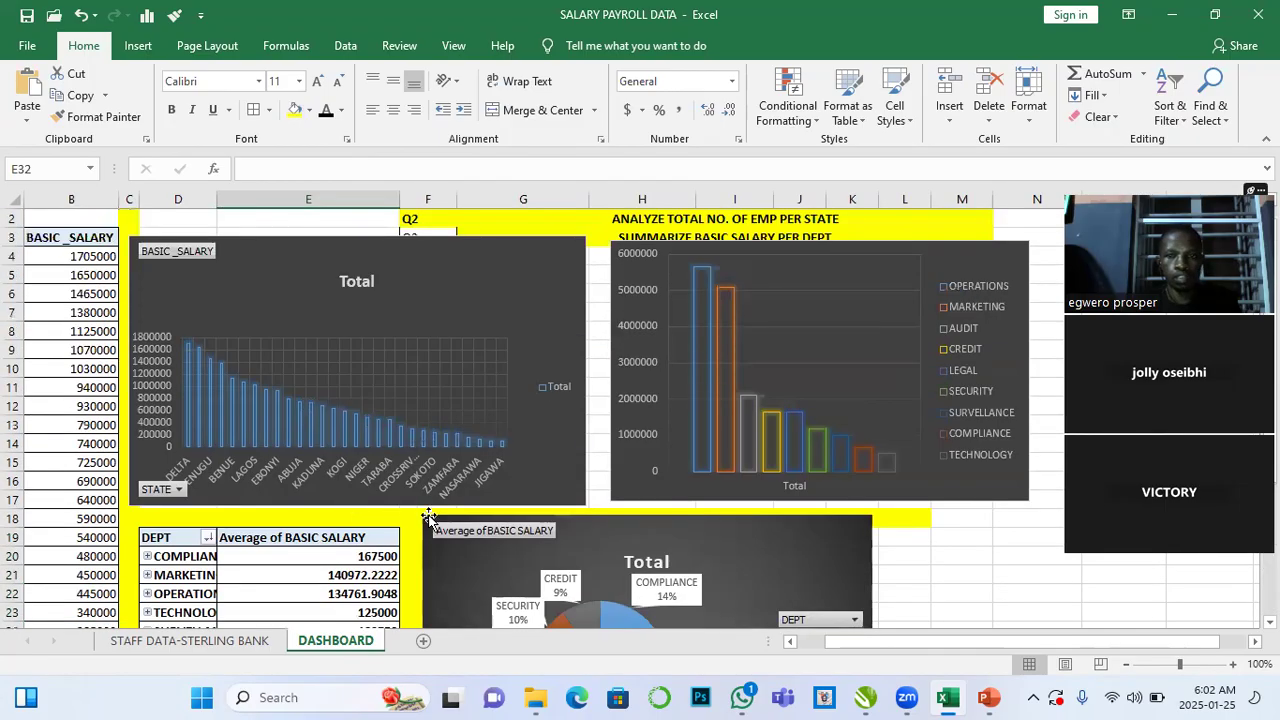
mouse_move(145, 222)
mouse_down()
mouse_move(251, 240)
mouse_move(992, 241)
mouse_up()
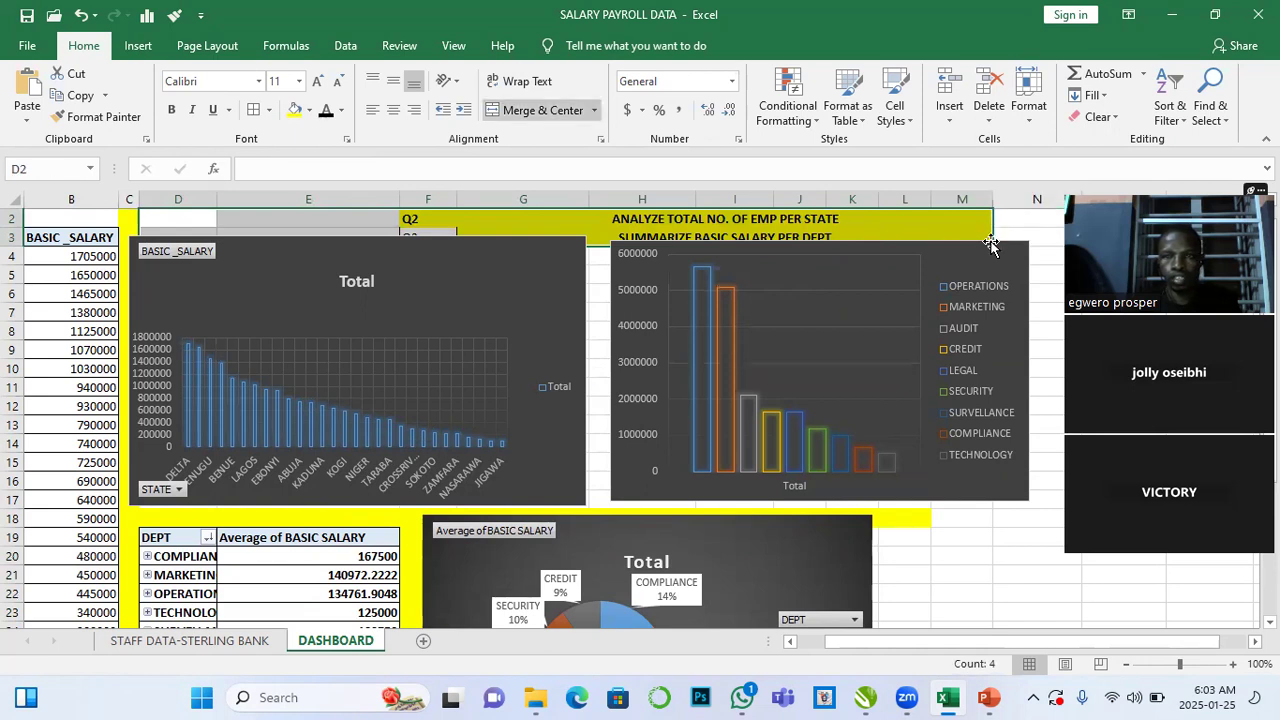
click(295, 110)
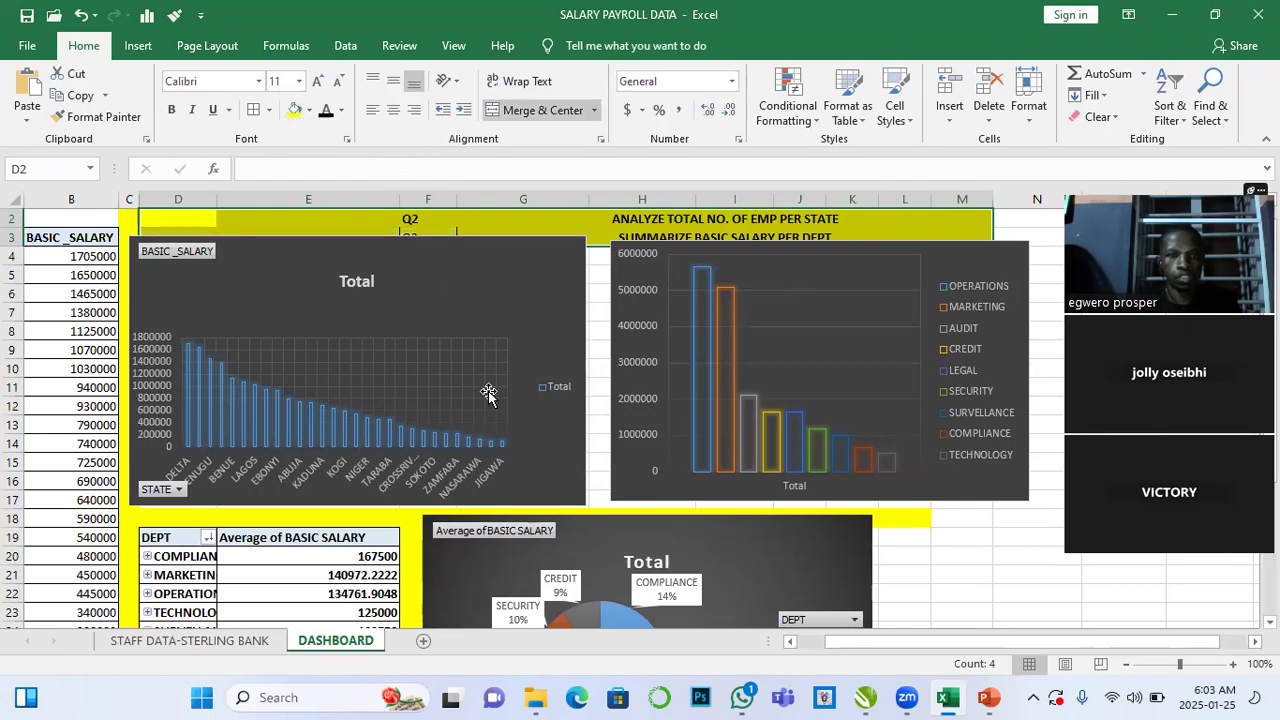
- Fill cells H17 to N18 yellow beneath the department column chart
drag(1006, 517, 604, 496)
click(295, 110)
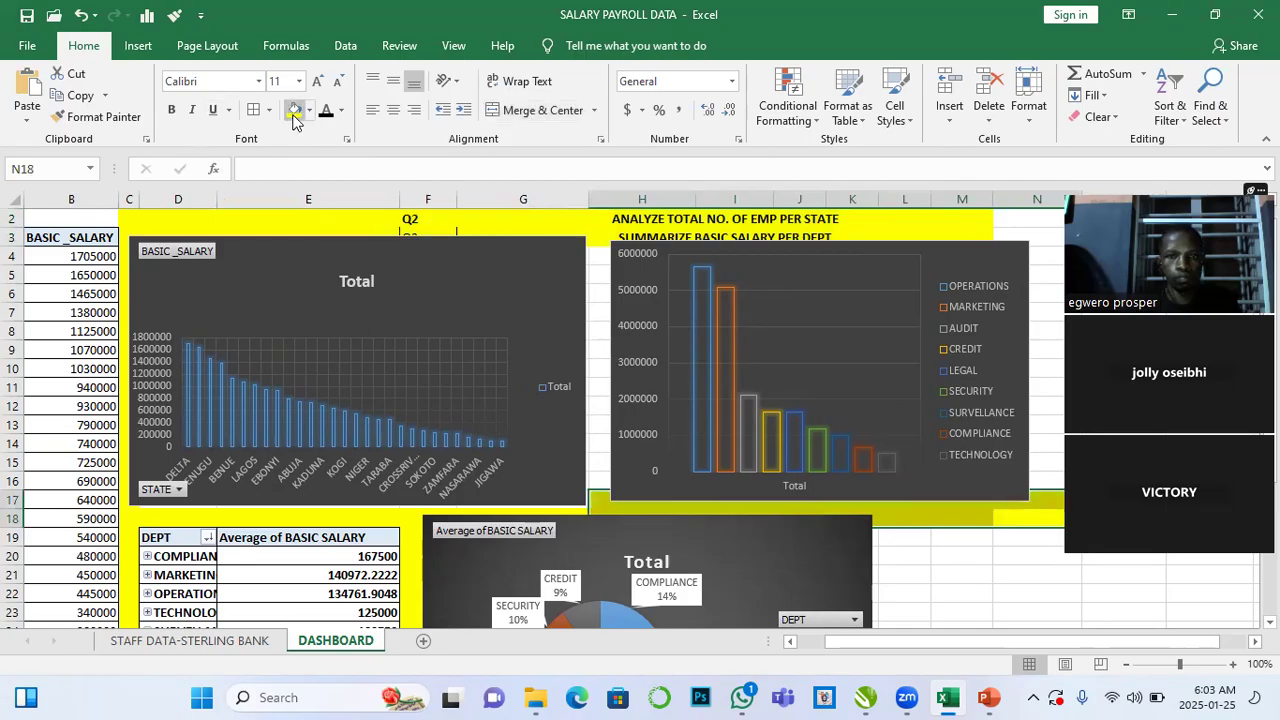
- Fill column H from row 4 to row 17 yellow, between the two upper charts
drag(595, 251, 600, 498)
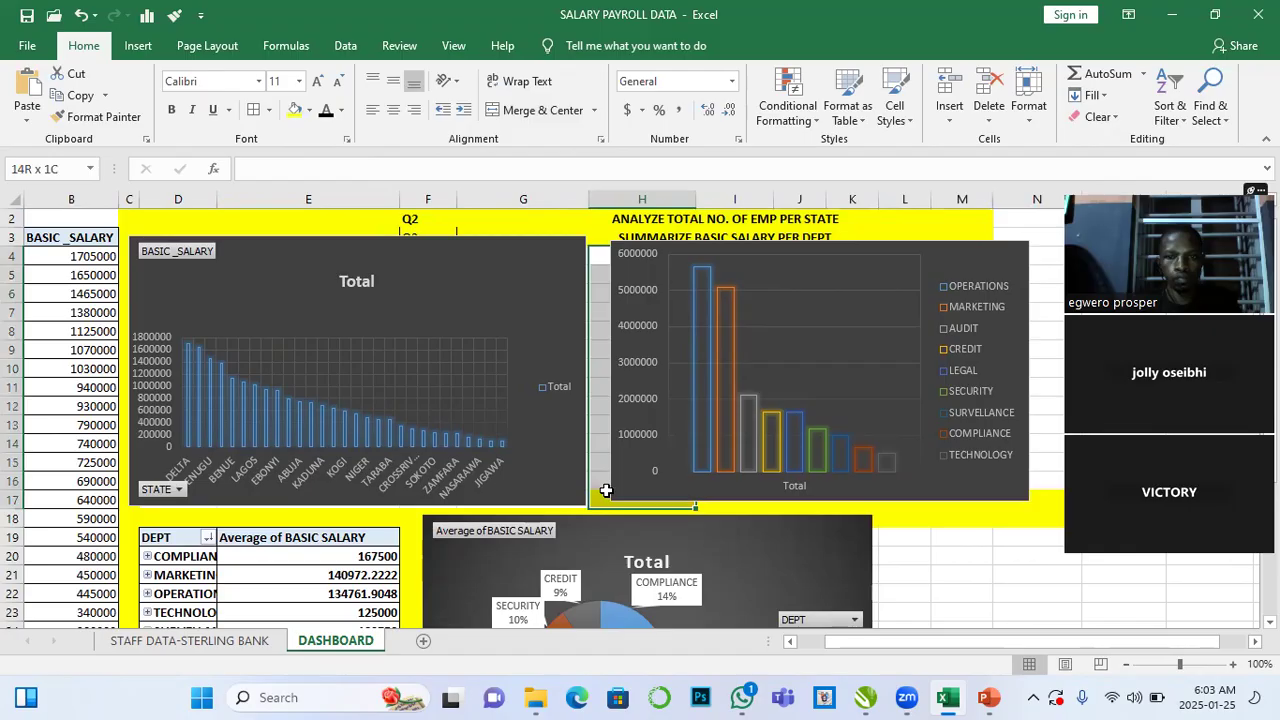
click(295, 110)
- Fill the empty cells D30 to E32 below the PivotTable black
click(908, 551)
scroll(917, 580, down, 2)
scroll(795, 545, up, 2)
scroll(795, 545, down, 3)
scroll(100, 480, up, 3)
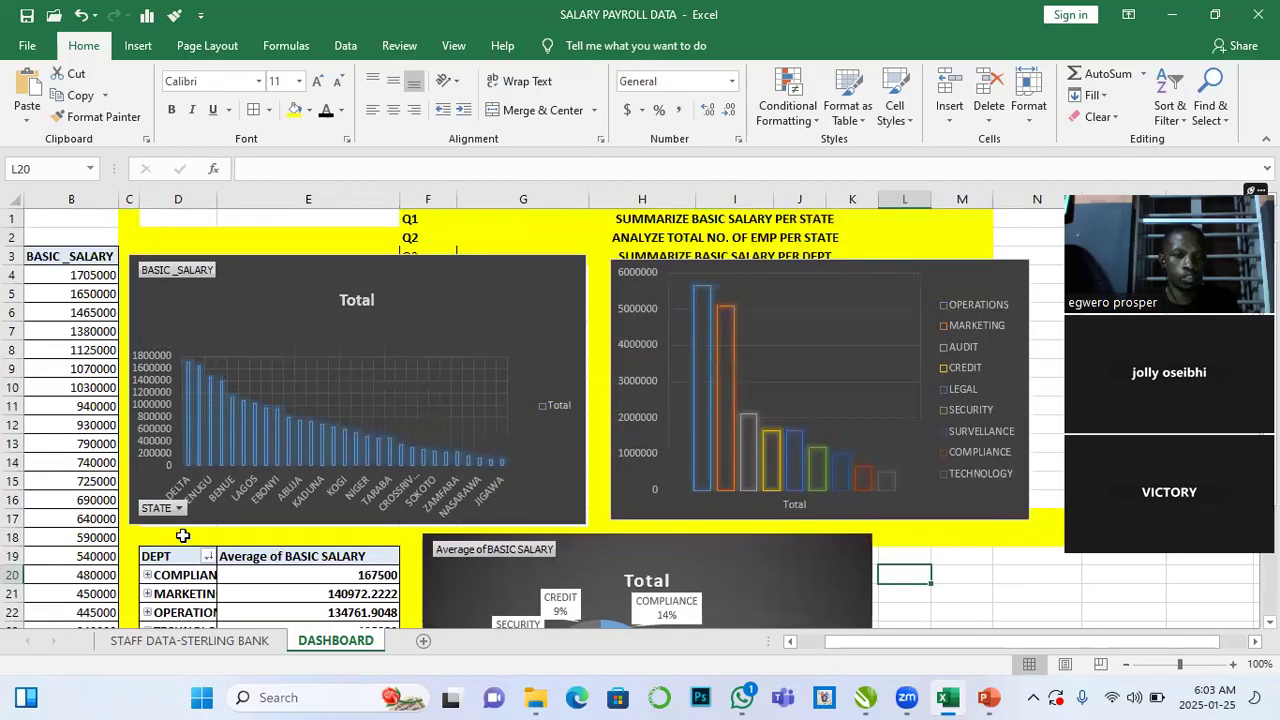
scroll(180, 531, down, 4)
drag(147, 542, 314, 578)
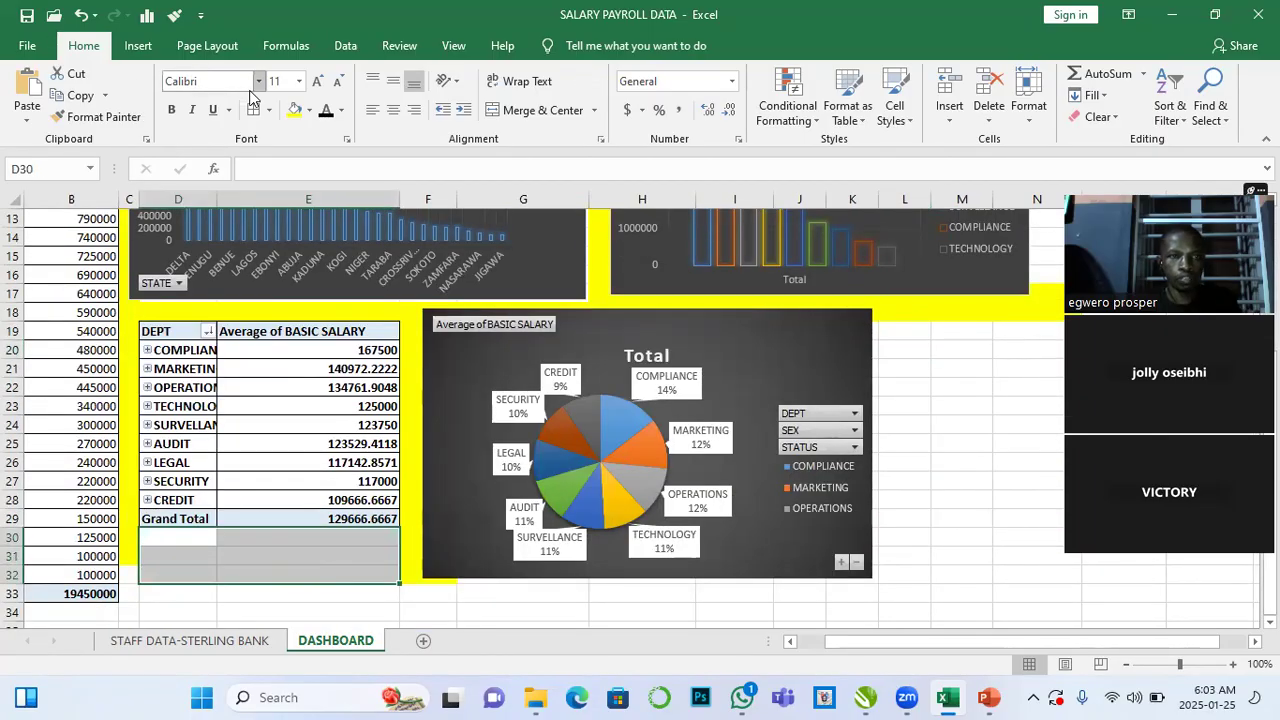
click(309, 110)
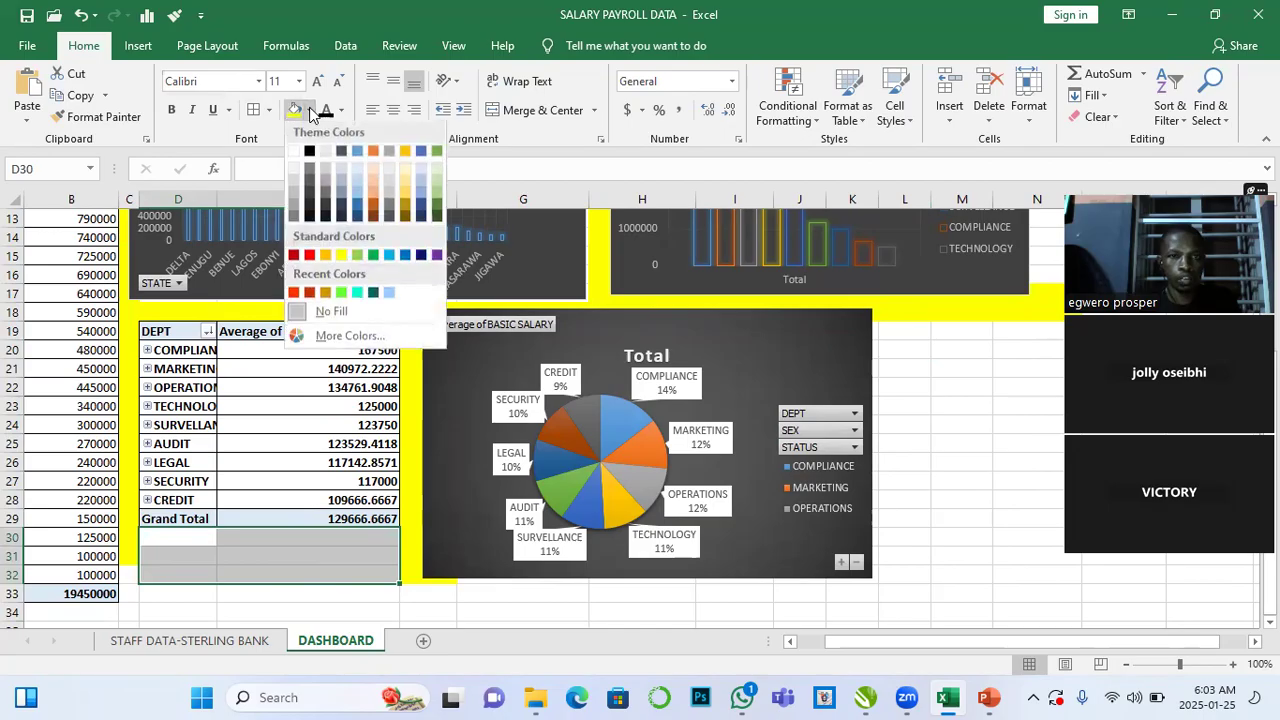
click(309, 153)
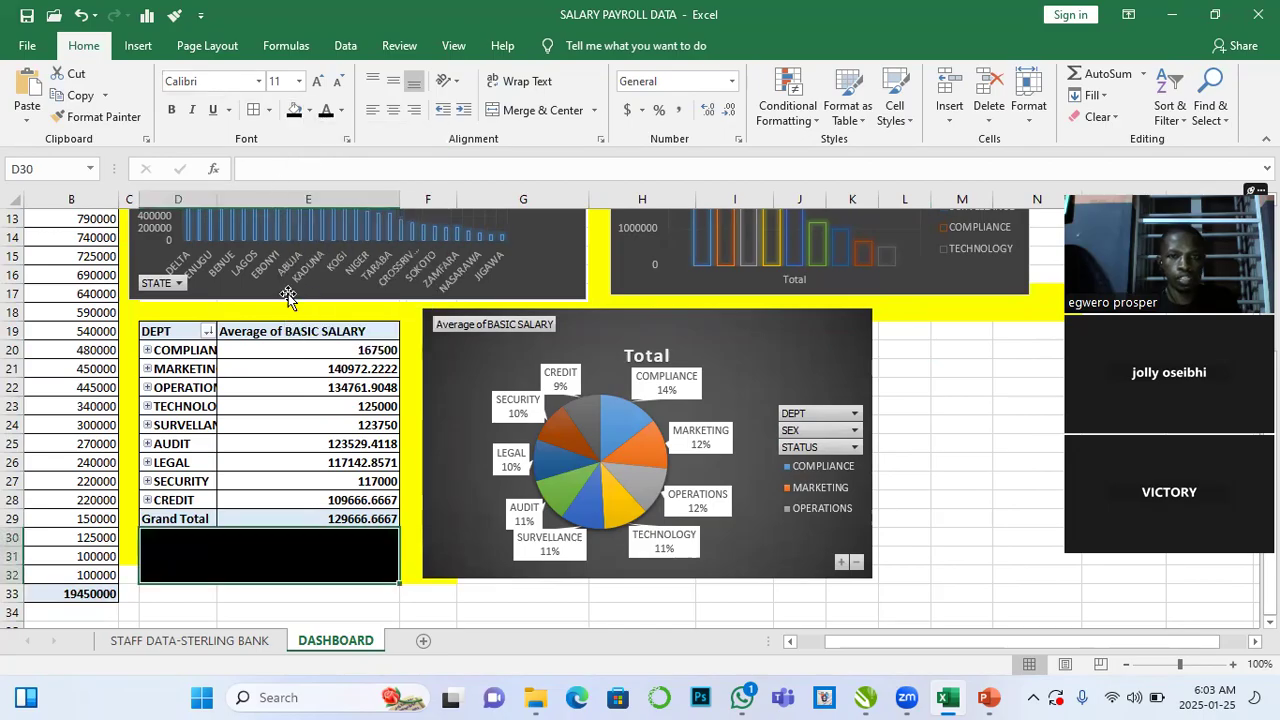
- Scroll through the dashboard to review the layout of the charts and PivotTable
scroll(274, 451, up, 4)
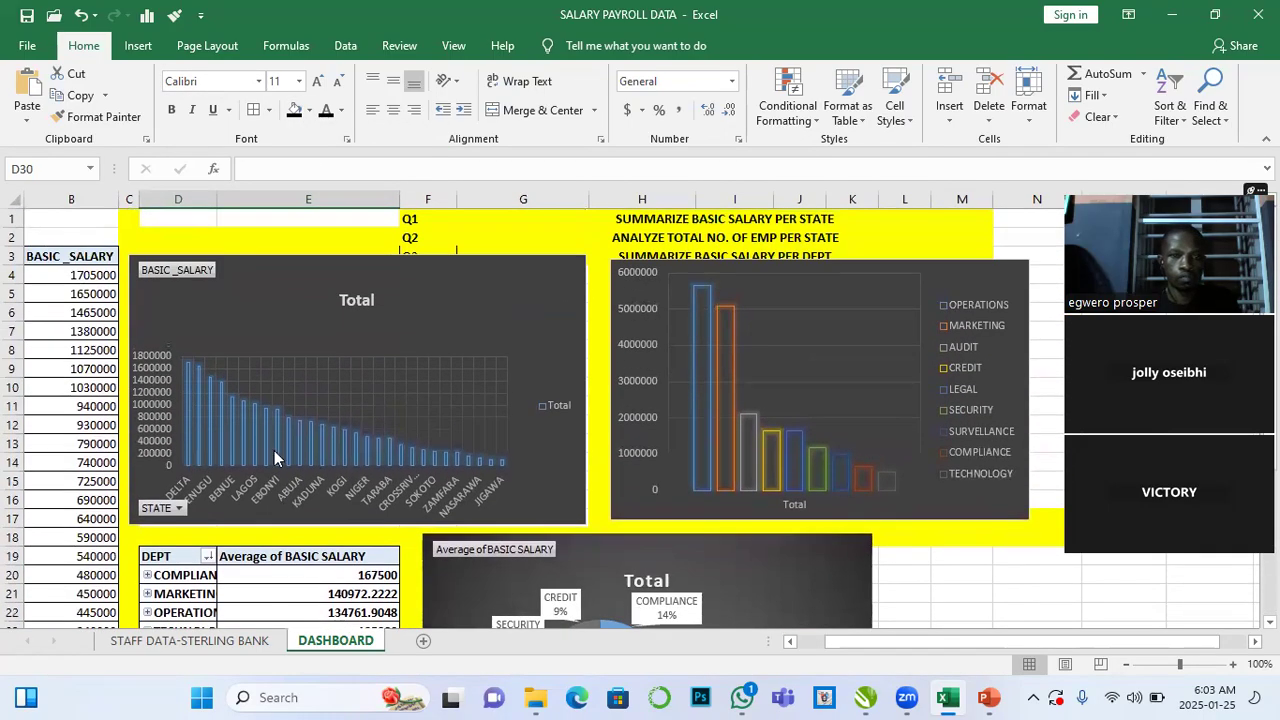
scroll(297, 309, down, 9)
scroll(297, 309, up, 5)
scroll(430, 305, up, 4)
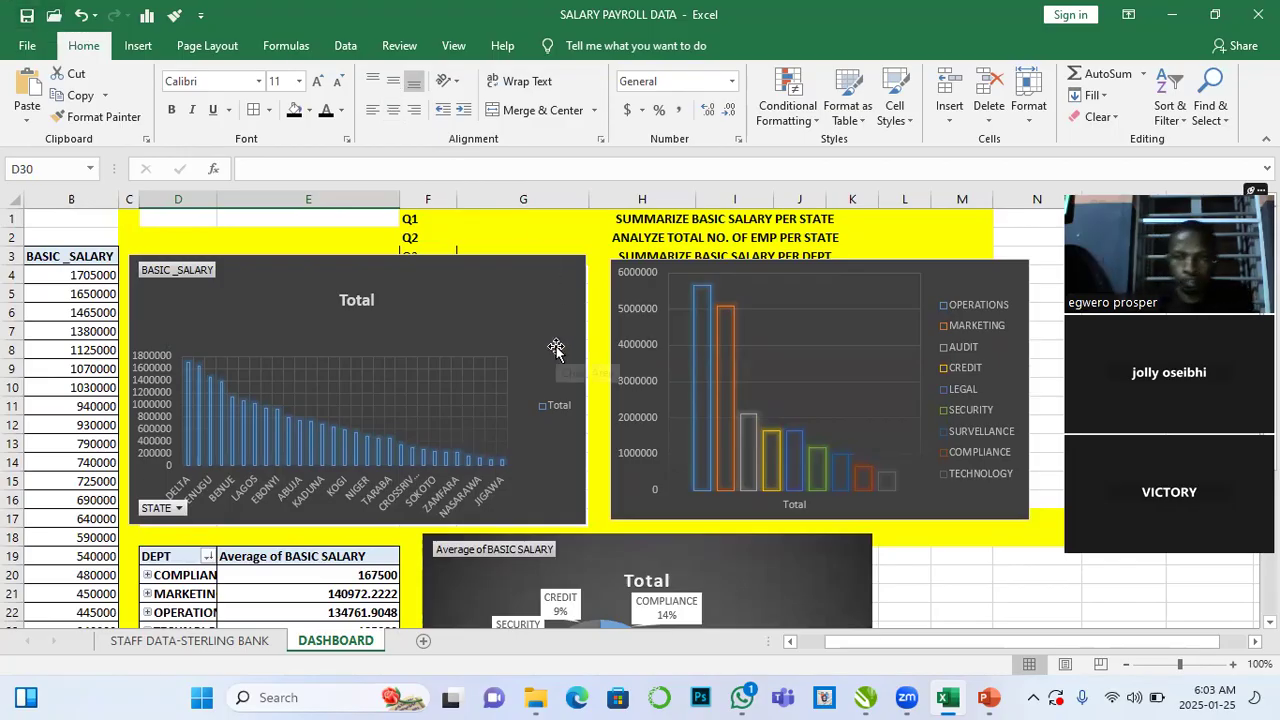
scroll(556, 348, down, 1)
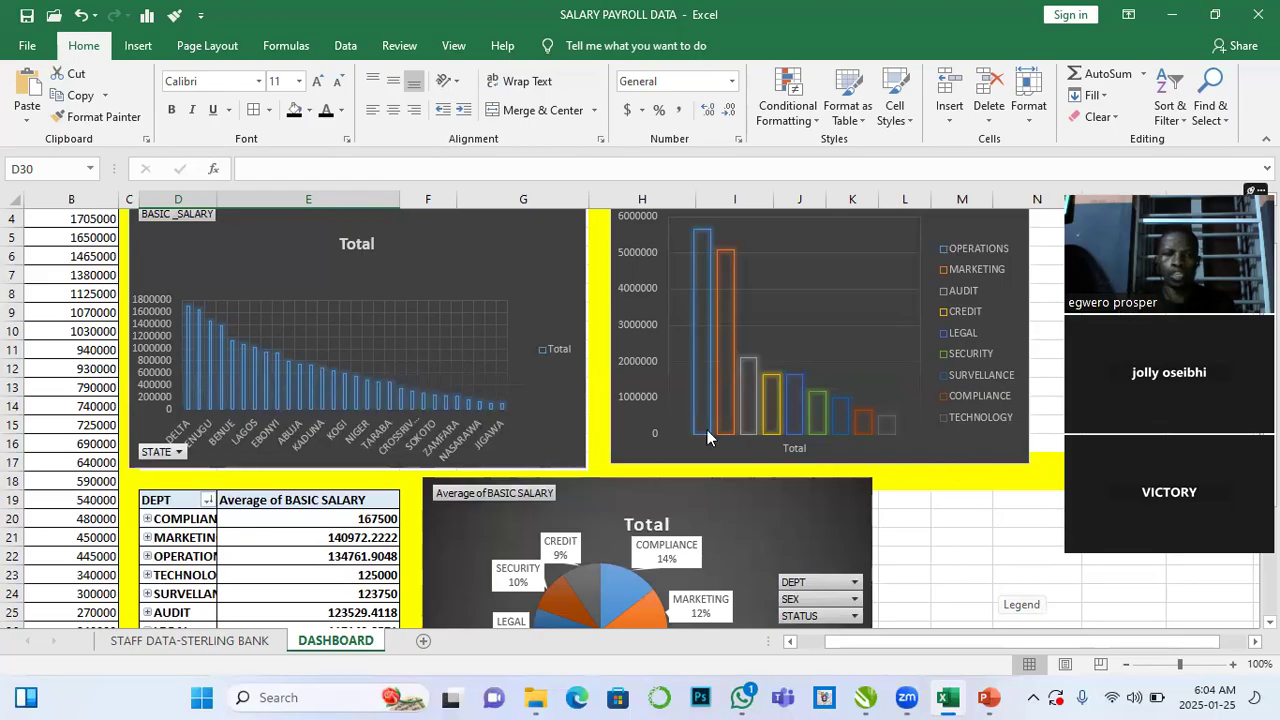
scroll(665, 432, up, 1)
scroll(665, 432, down, 1)
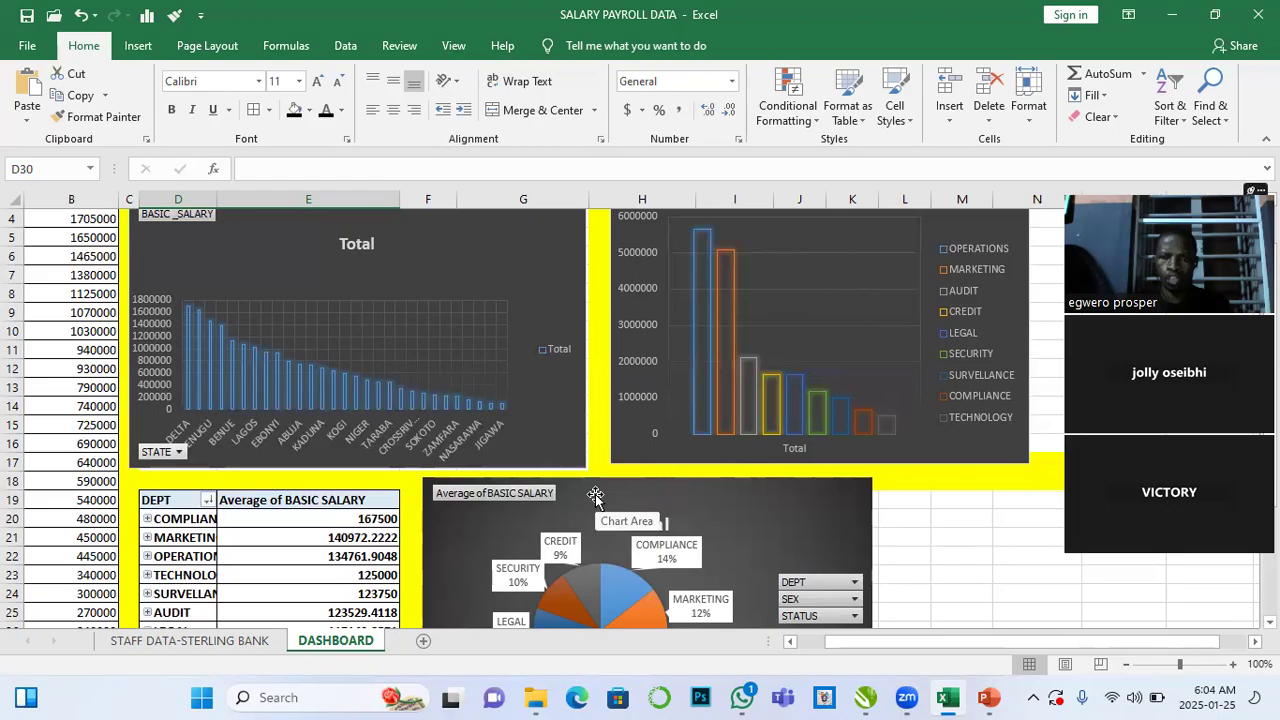
scroll(595, 493, up, 1)
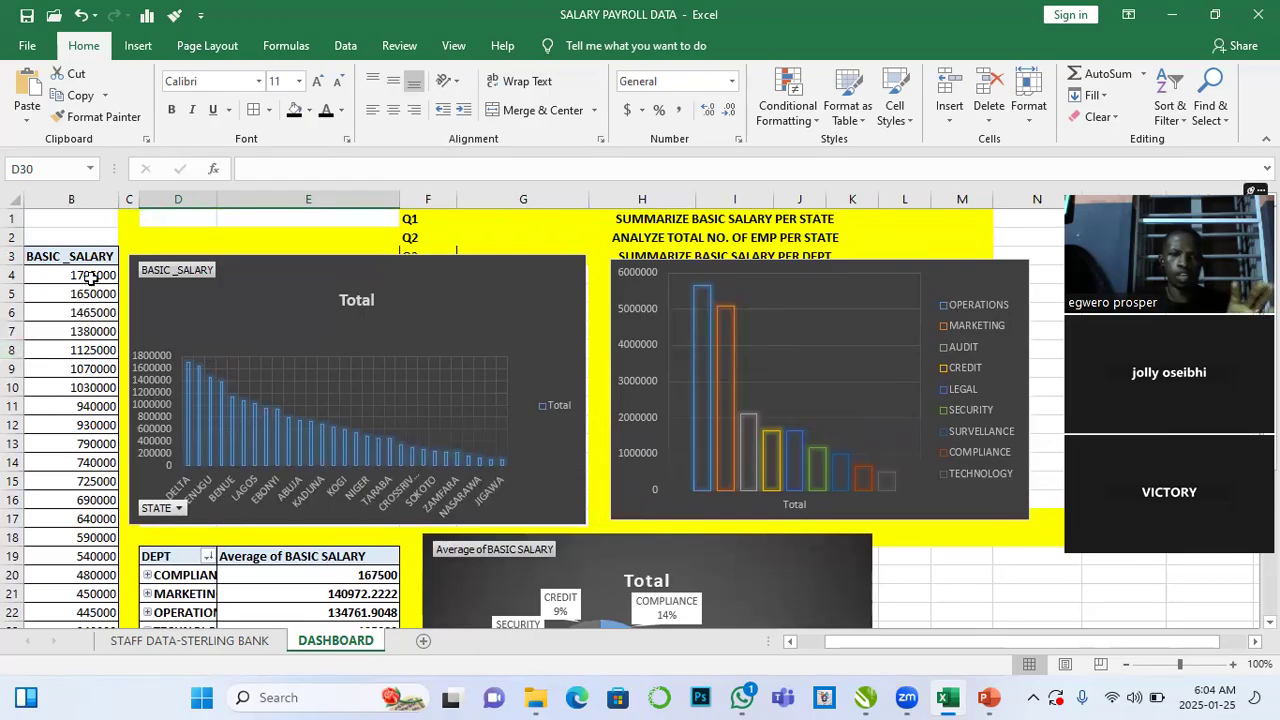
mouse_move(91, 277)
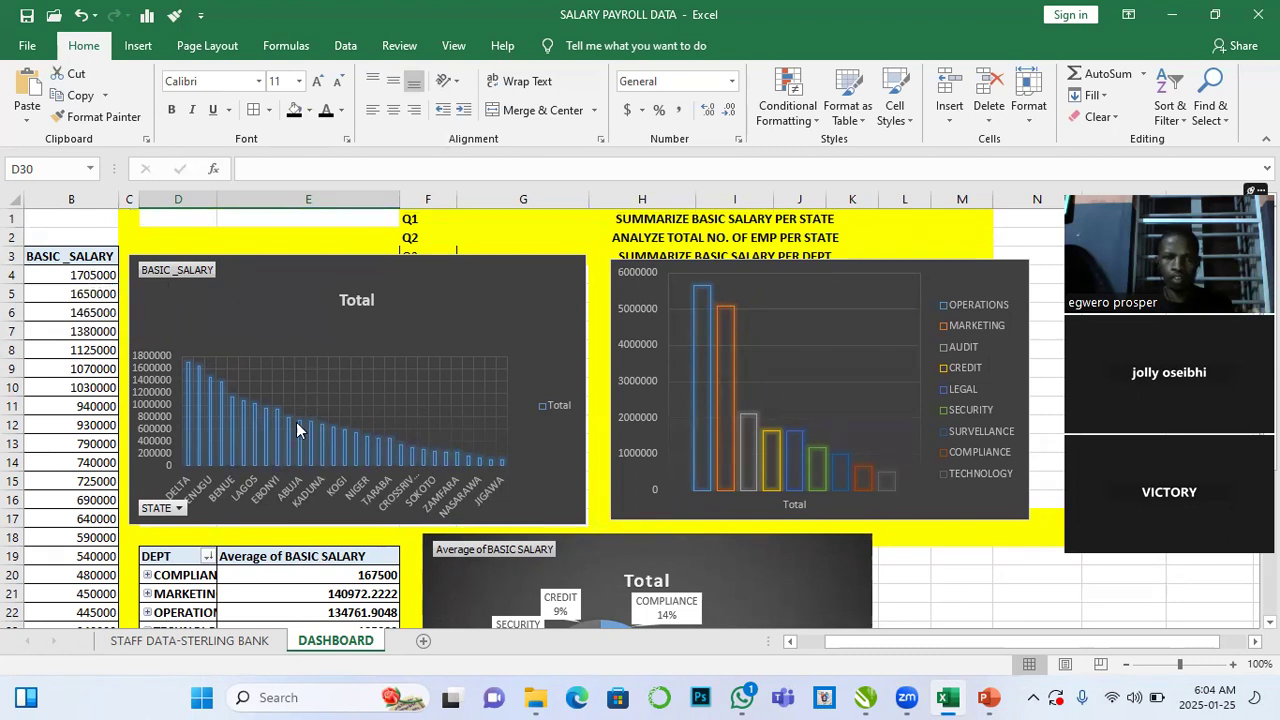
scroll(287, 445, down, 1)
scroll(289, 502, down, 1)
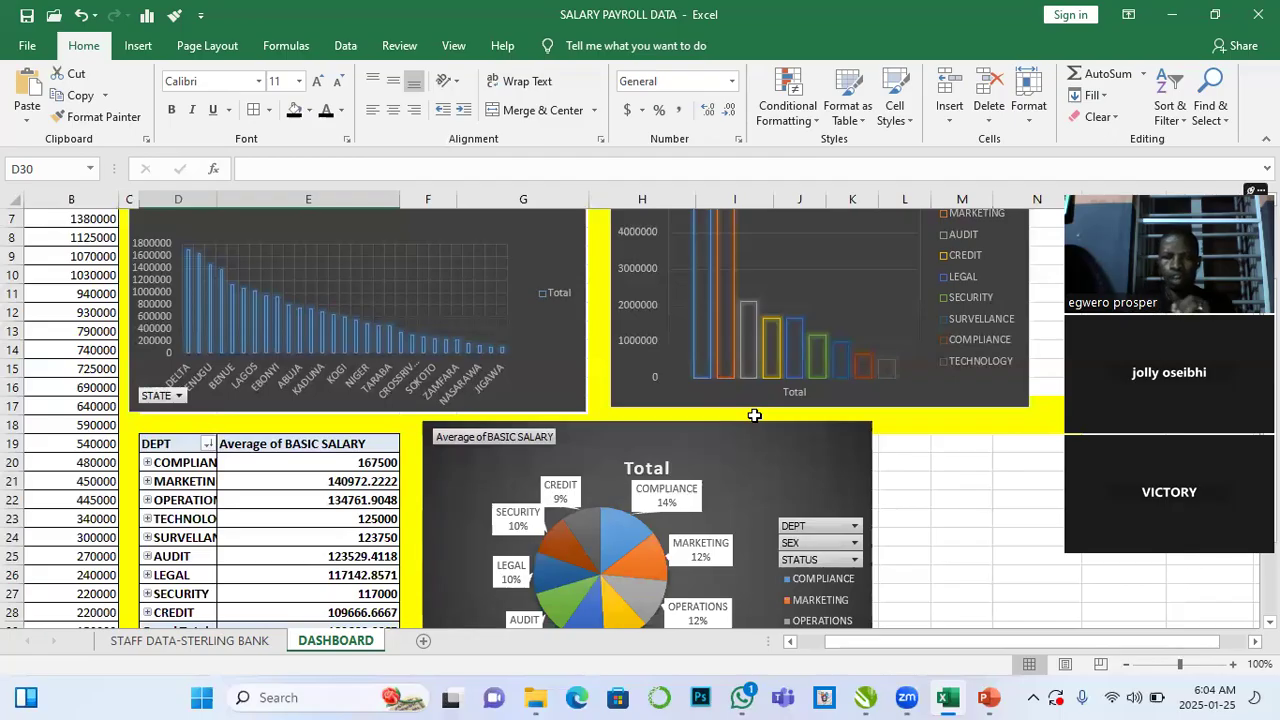
- Insert a DEPT slicer for the average salary PivotTable
click(332, 485)
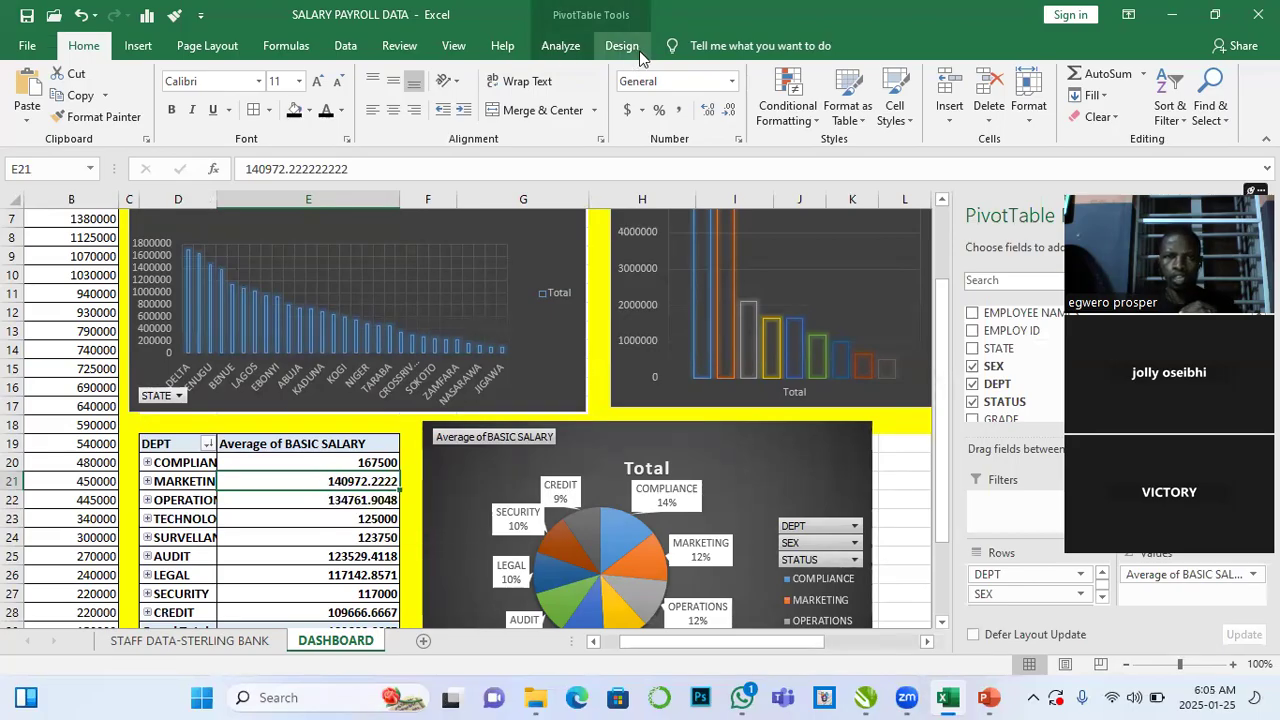
click(568, 49)
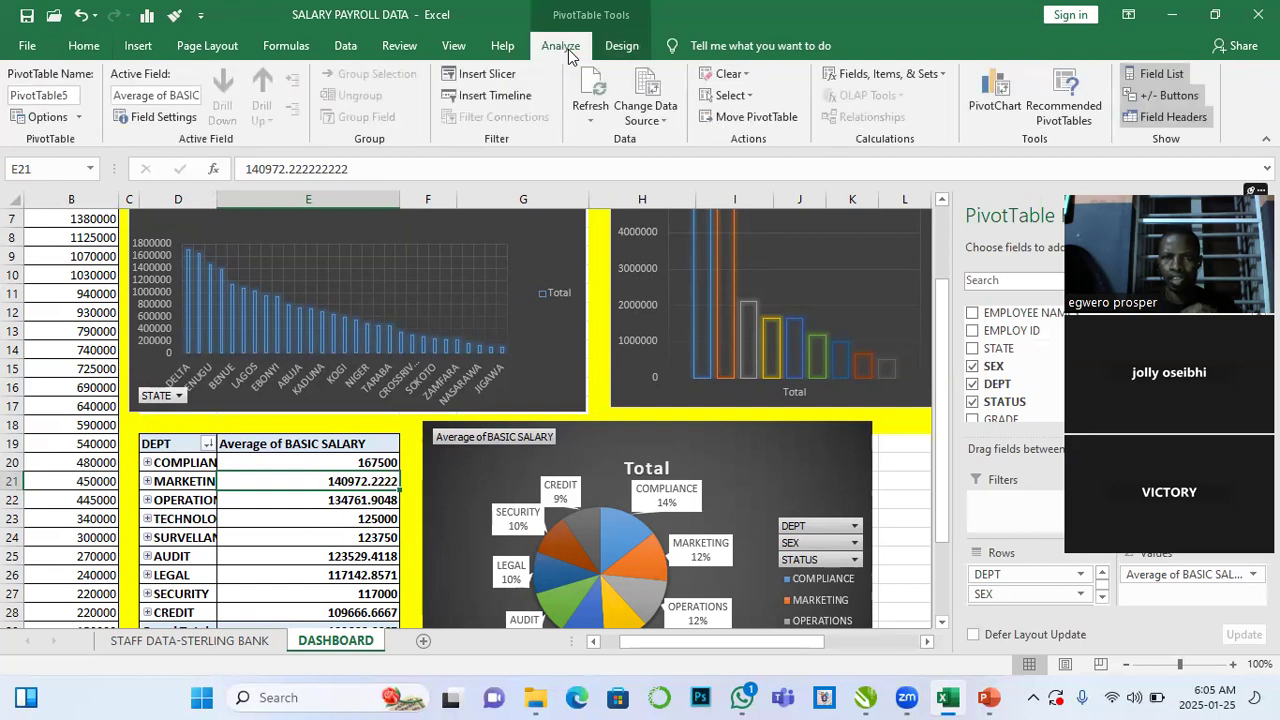
click(487, 74)
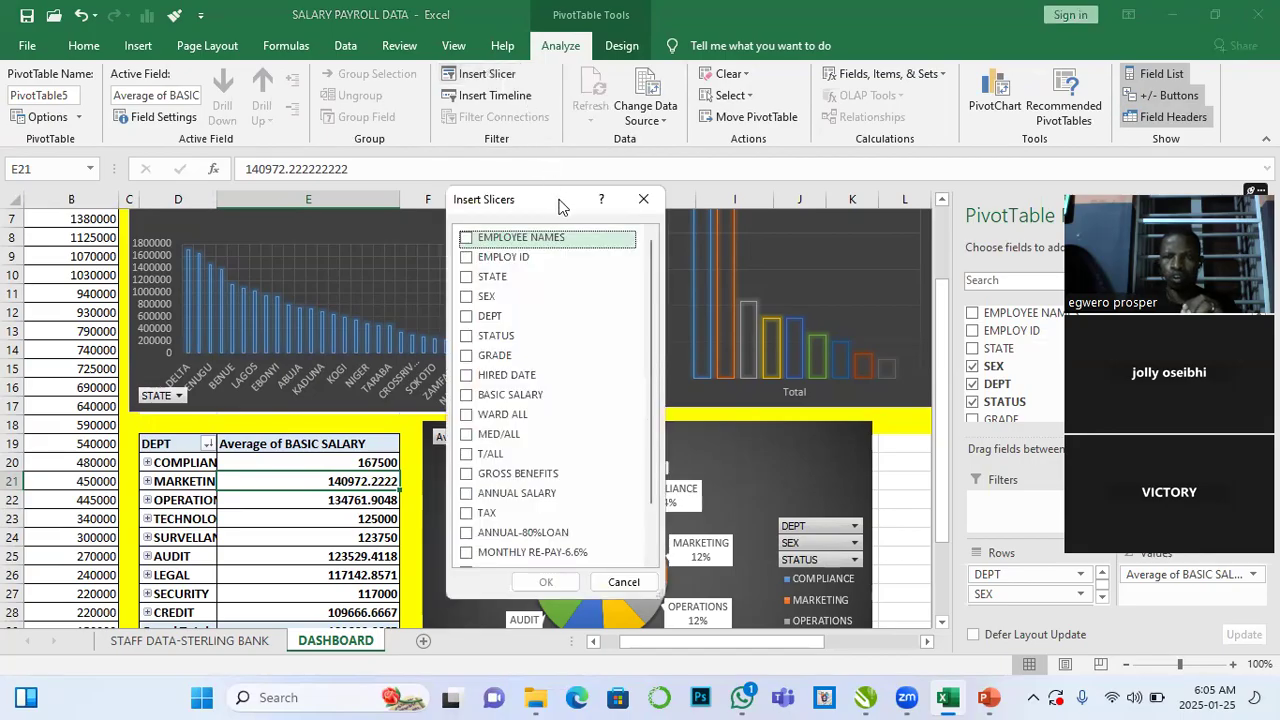
drag(560, 205, 935, 52)
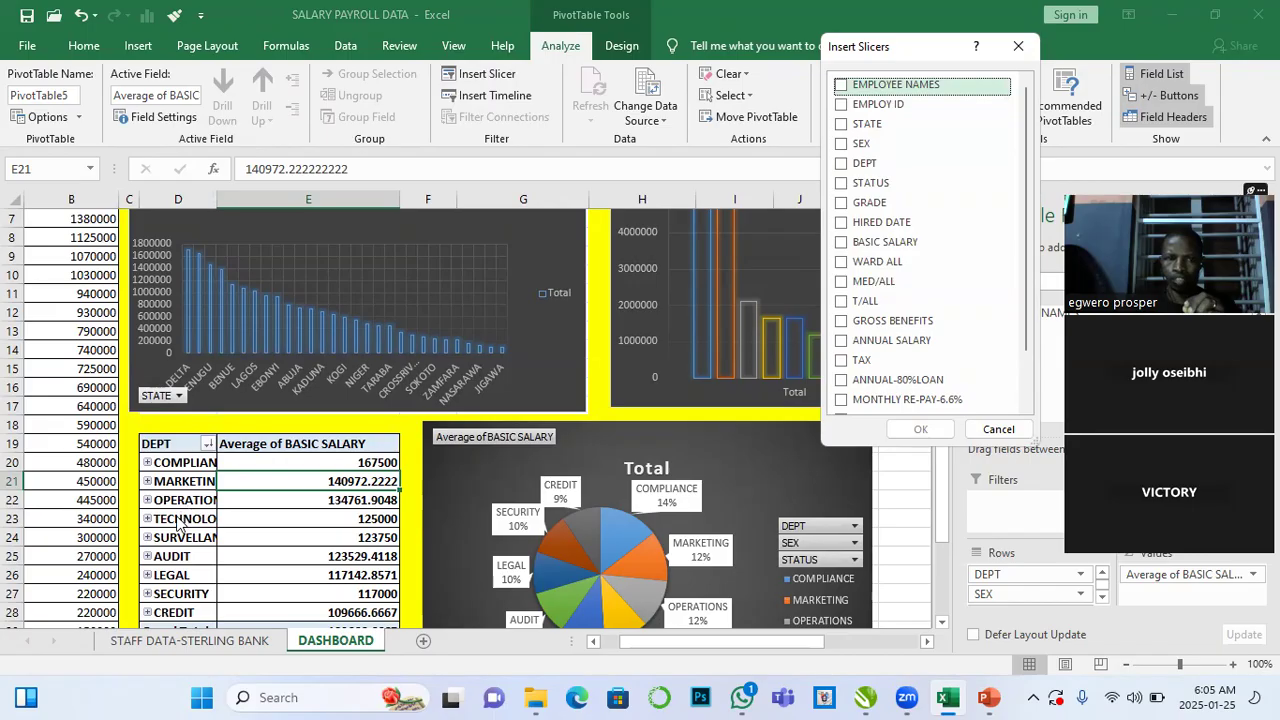
click(843, 165)
click(920, 429)
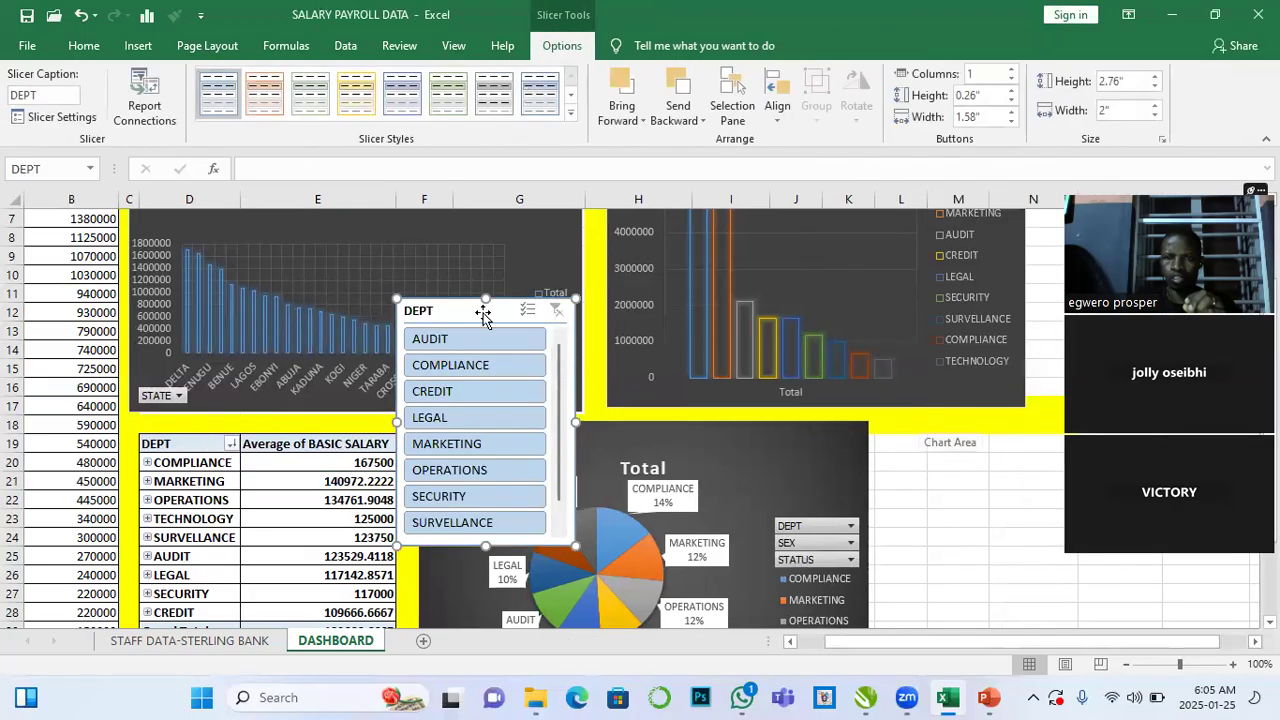
- Move the DEPT slicer to the right of the department column chart, near rows 8 to 17
drag(598, 327, 954, 426)
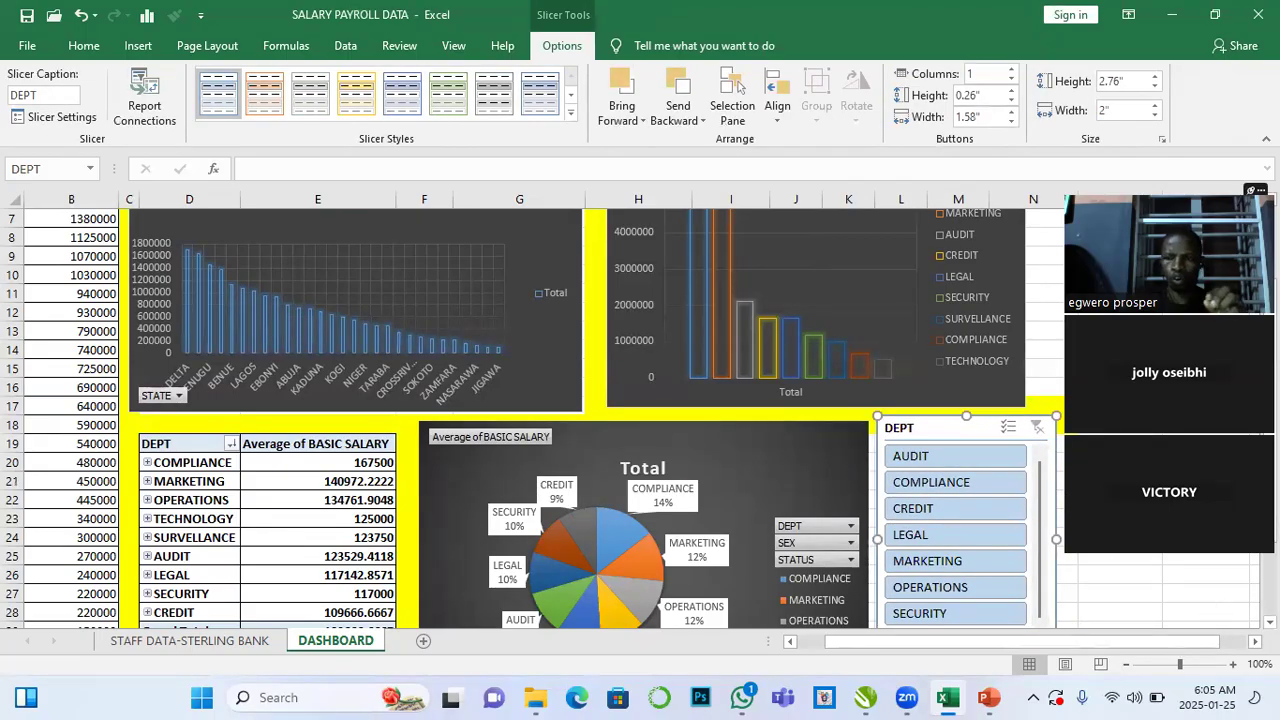
scroll(636, 420, right, 1)
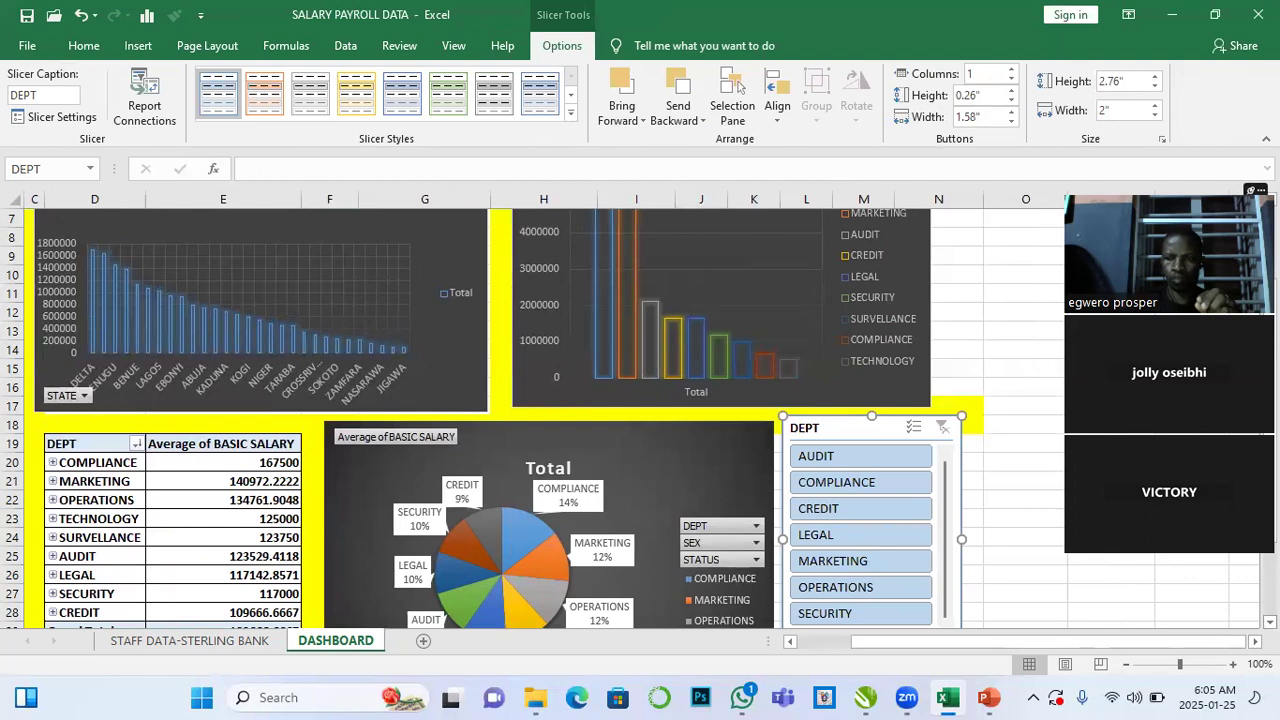
scroll(1107, 559, down, 2)
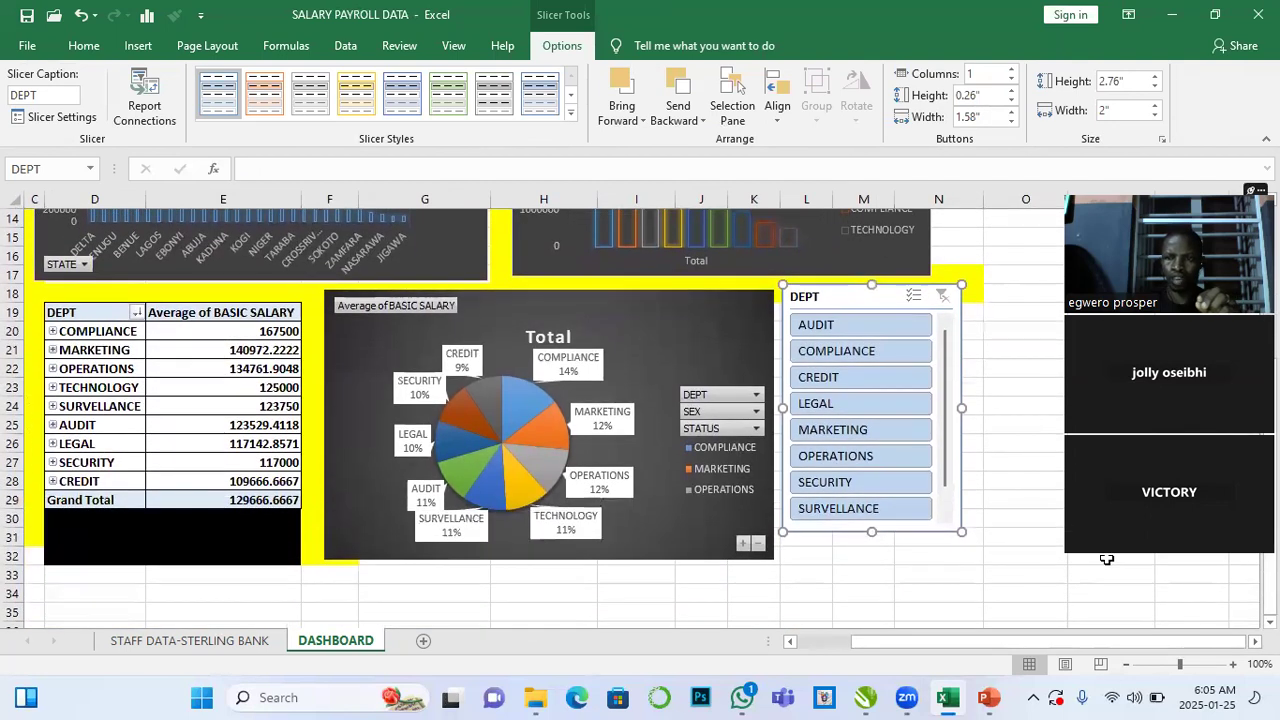
drag(891, 299, 895, 311)
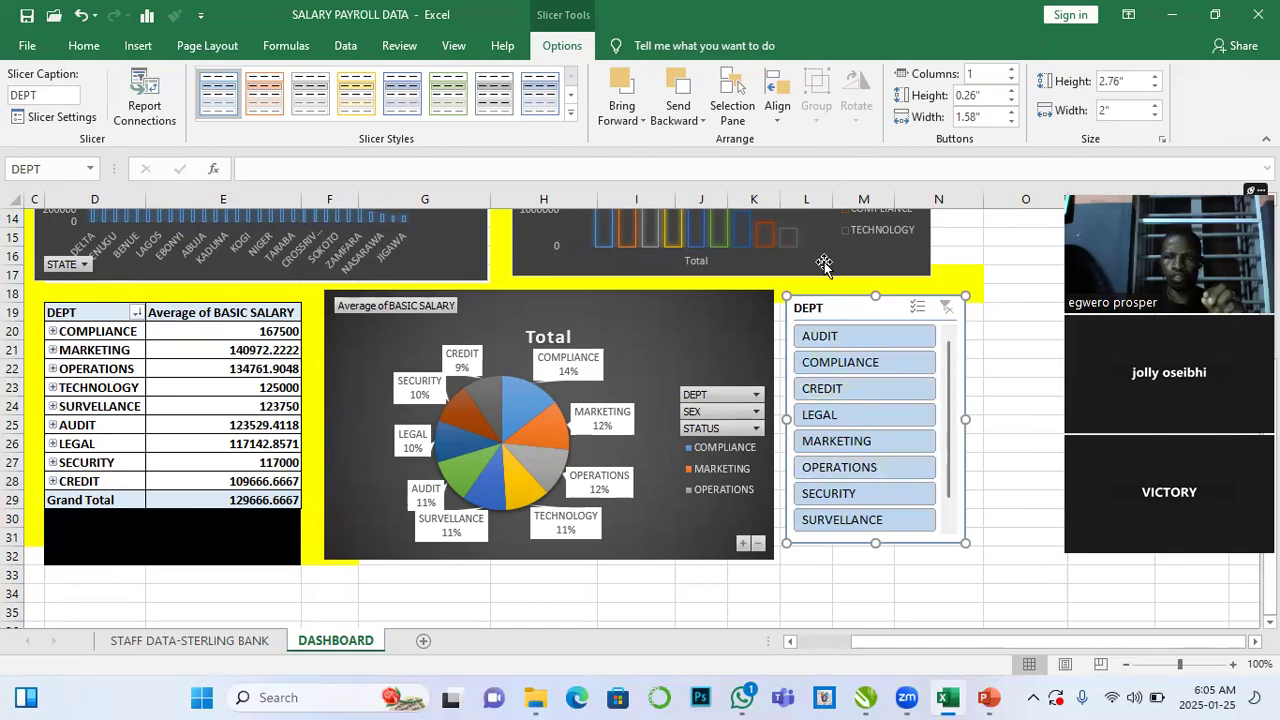
click(981, 254)
scroll(888, 415, up, 2)
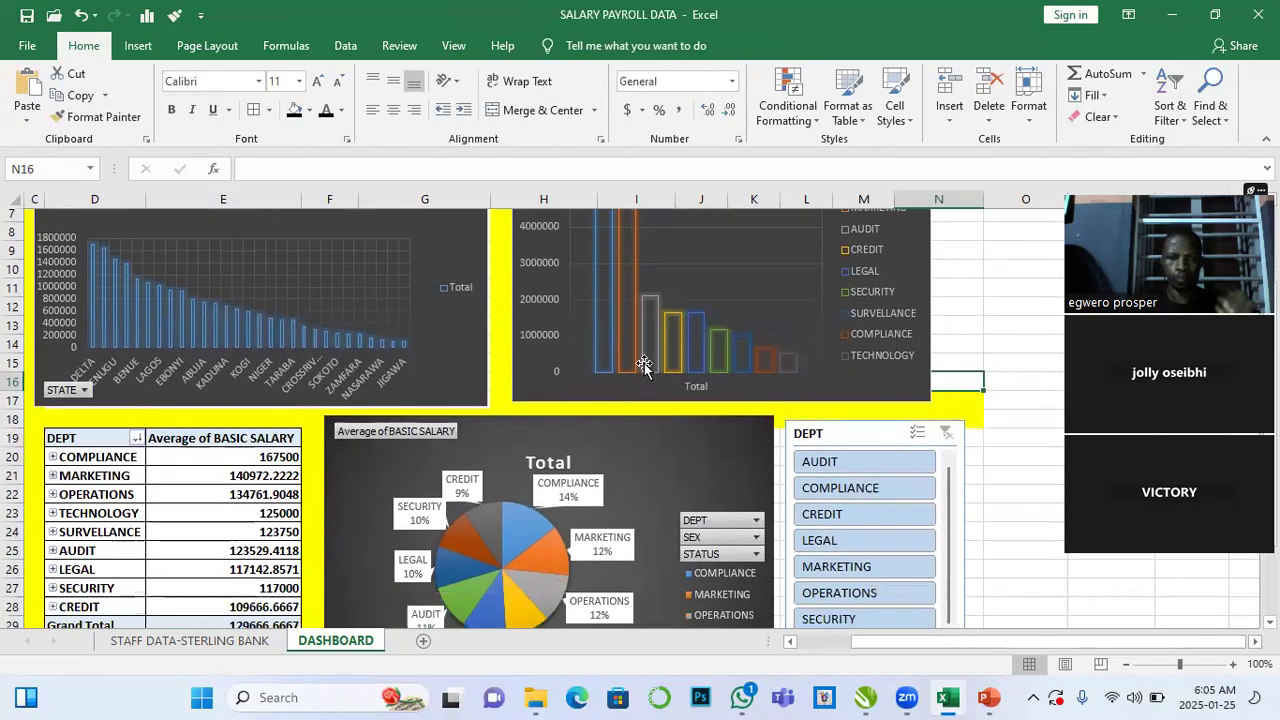
drag(888, 415, 978, 217)
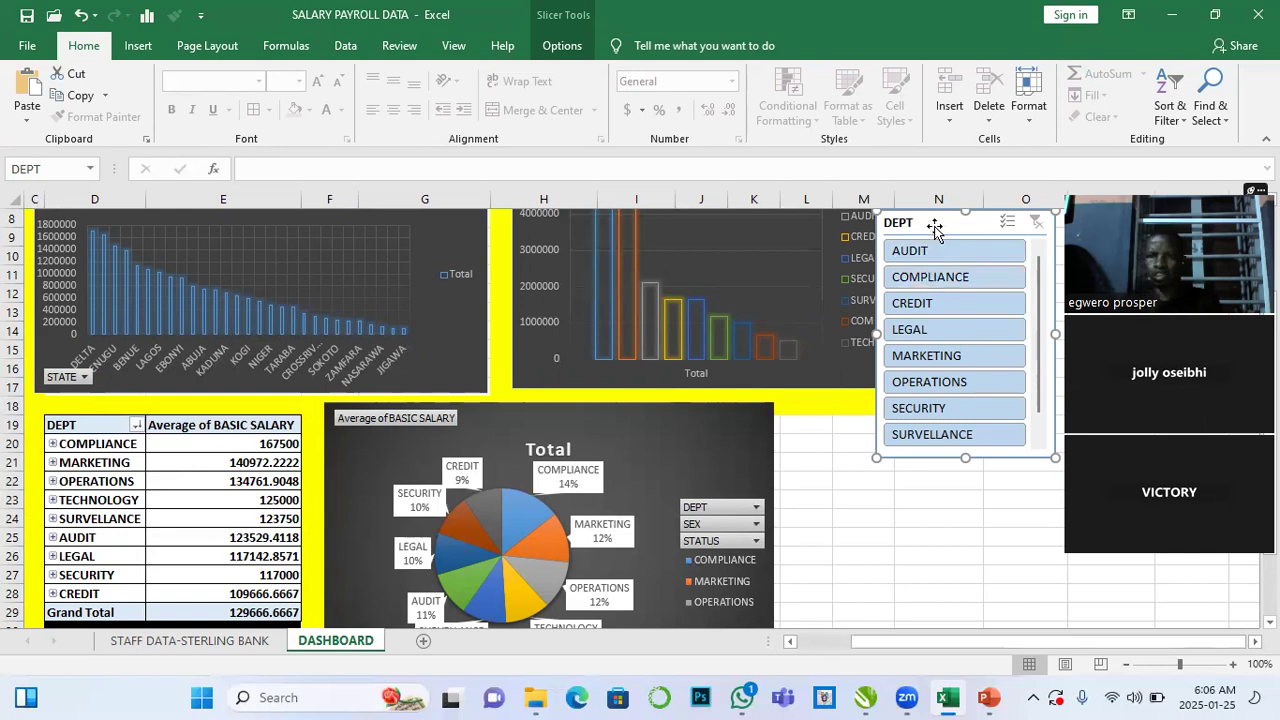
drag(934, 231, 936, 240)
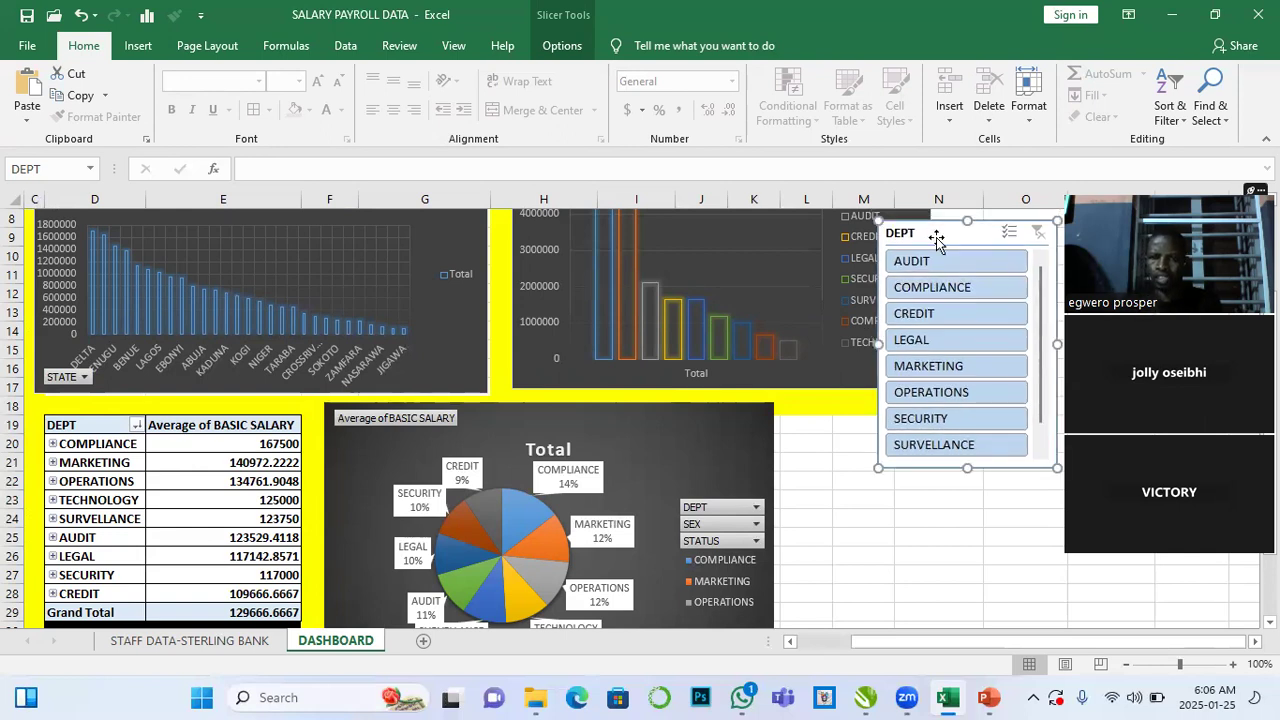
- Insert a STATUS slicer for the average salary PivotTable
click(170, 507)
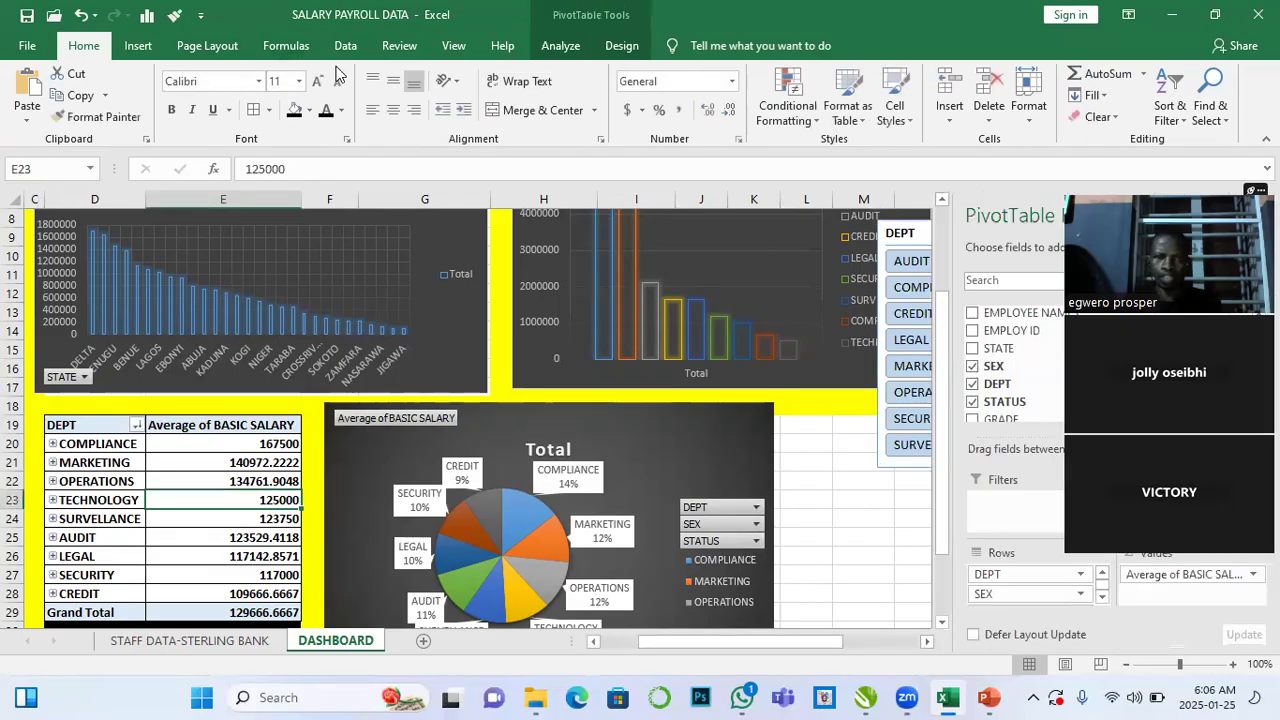
click(561, 46)
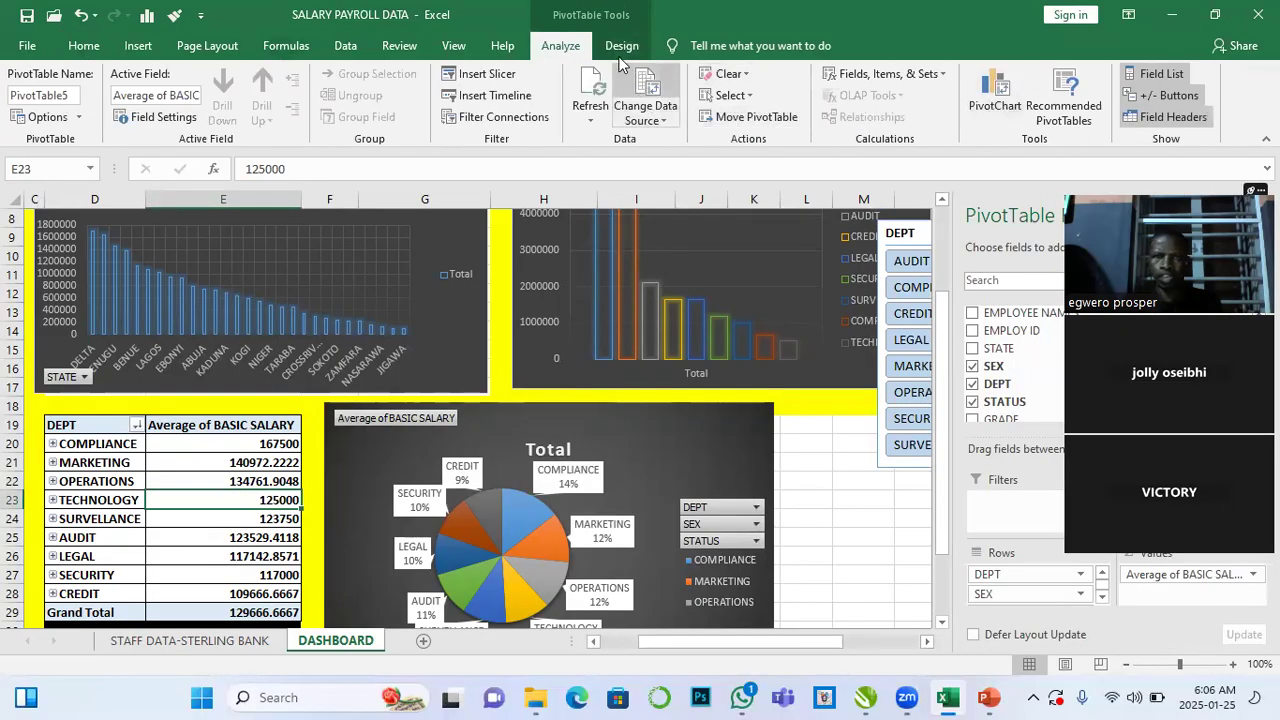
click(478, 74)
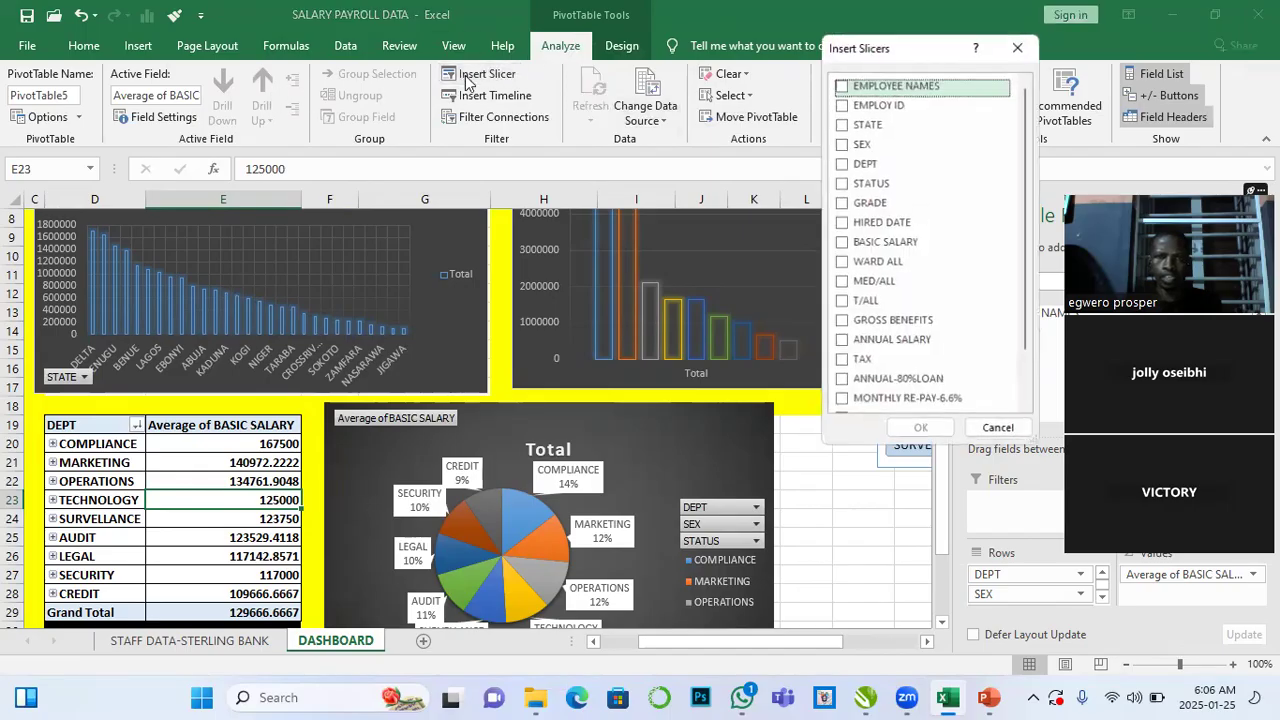
click(842, 183)
click(915, 429)
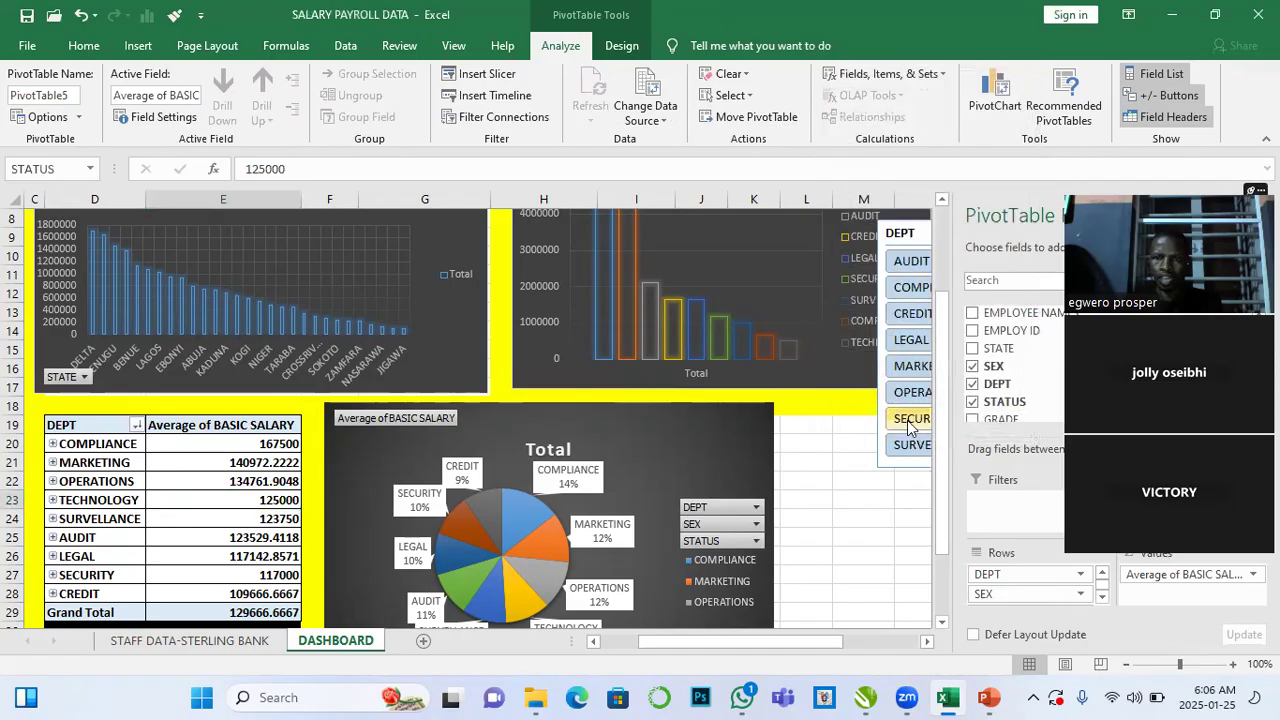
- Shift the DEPT slicer further right, then reposition and delete the STATUS slicer
drag(933, 248, 980, 224)
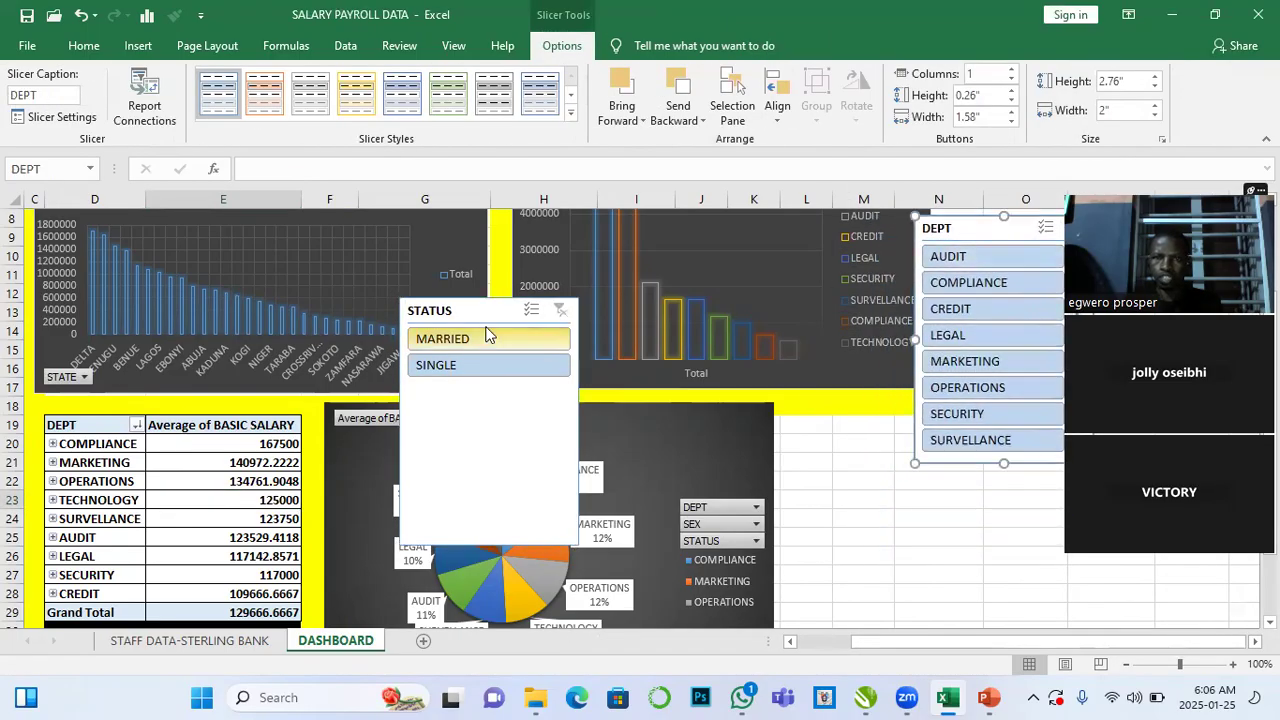
drag(472, 308, 709, 394)
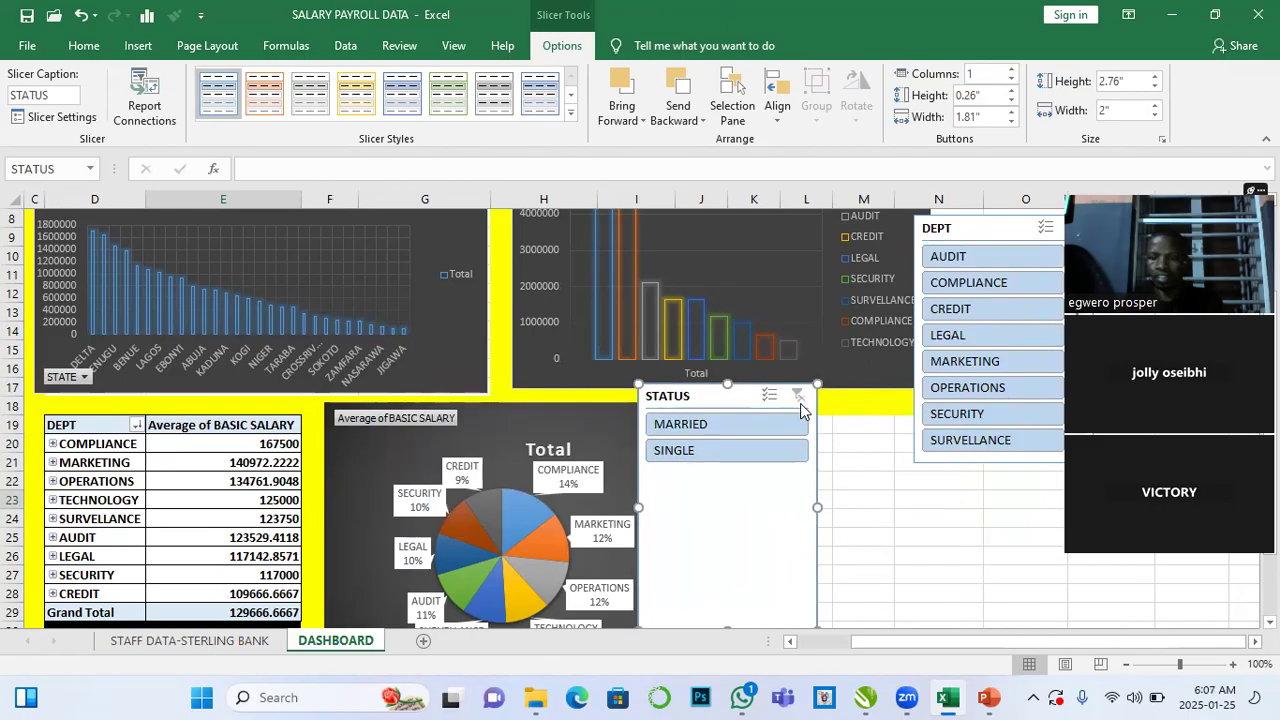
key(Delete)
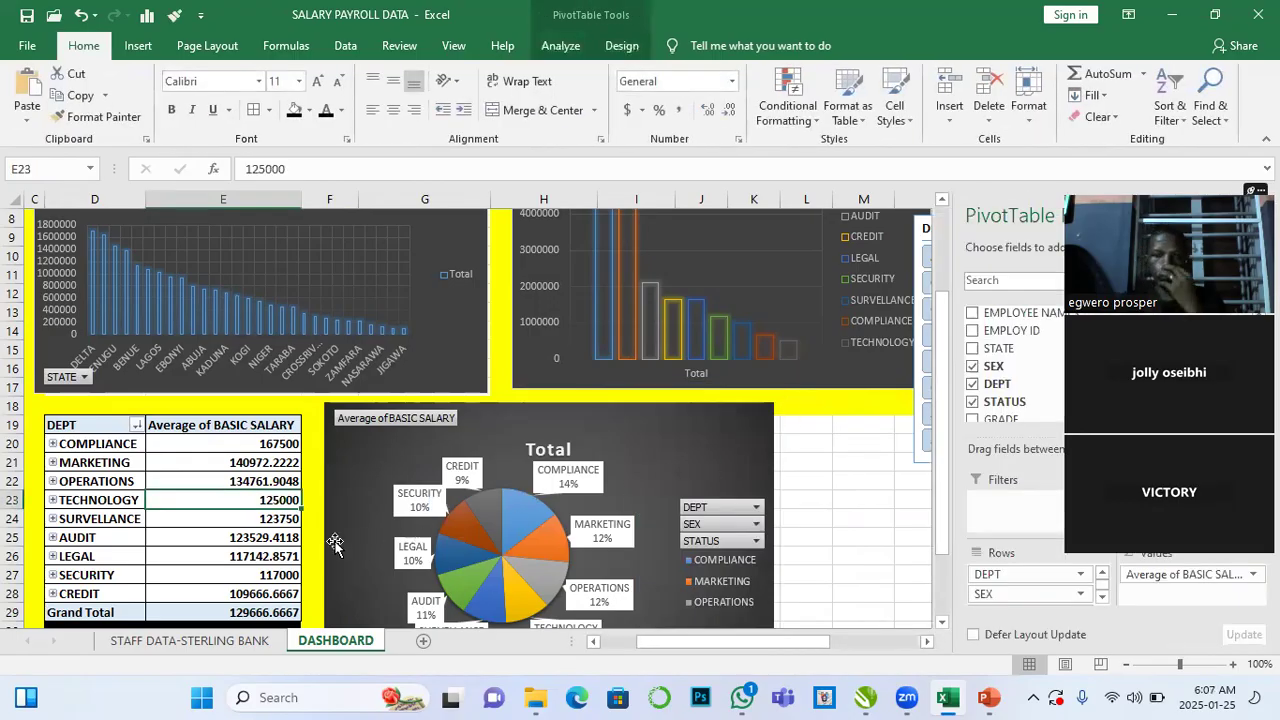
- Insert a STATE slicer for the average salary PivotTable and place it below the DEPT slicer
click(243, 537)
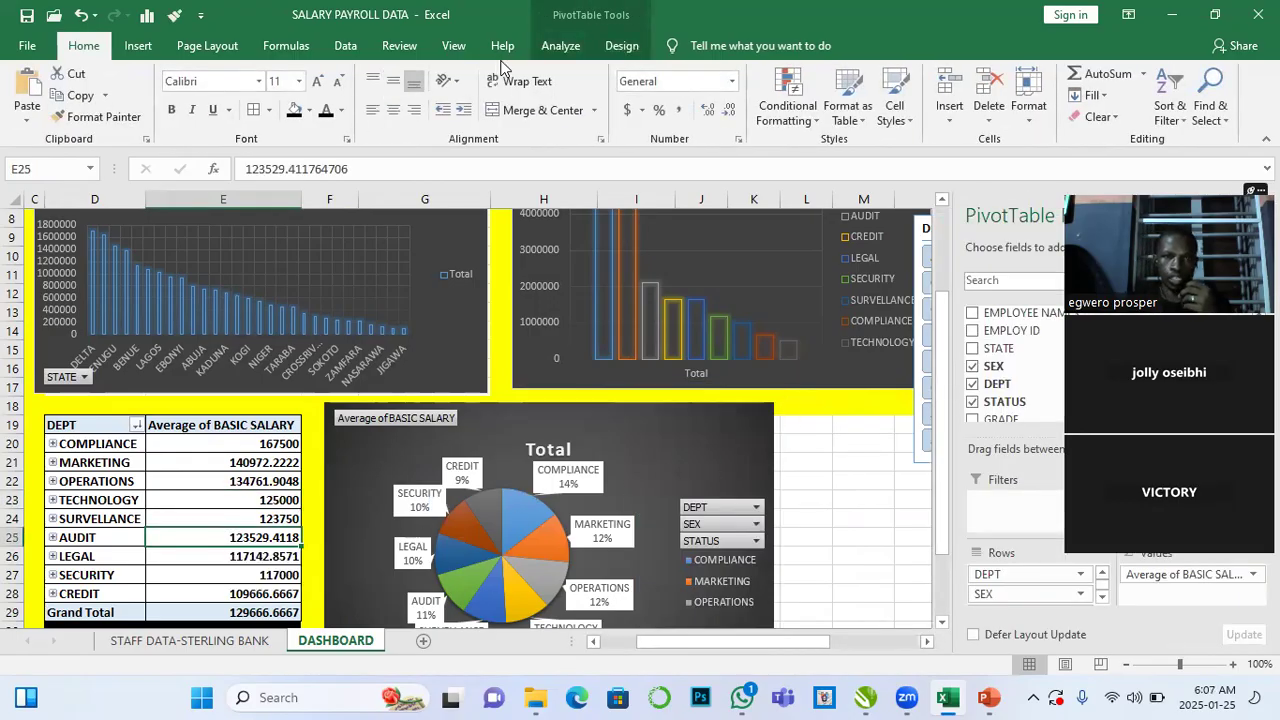
click(560, 45)
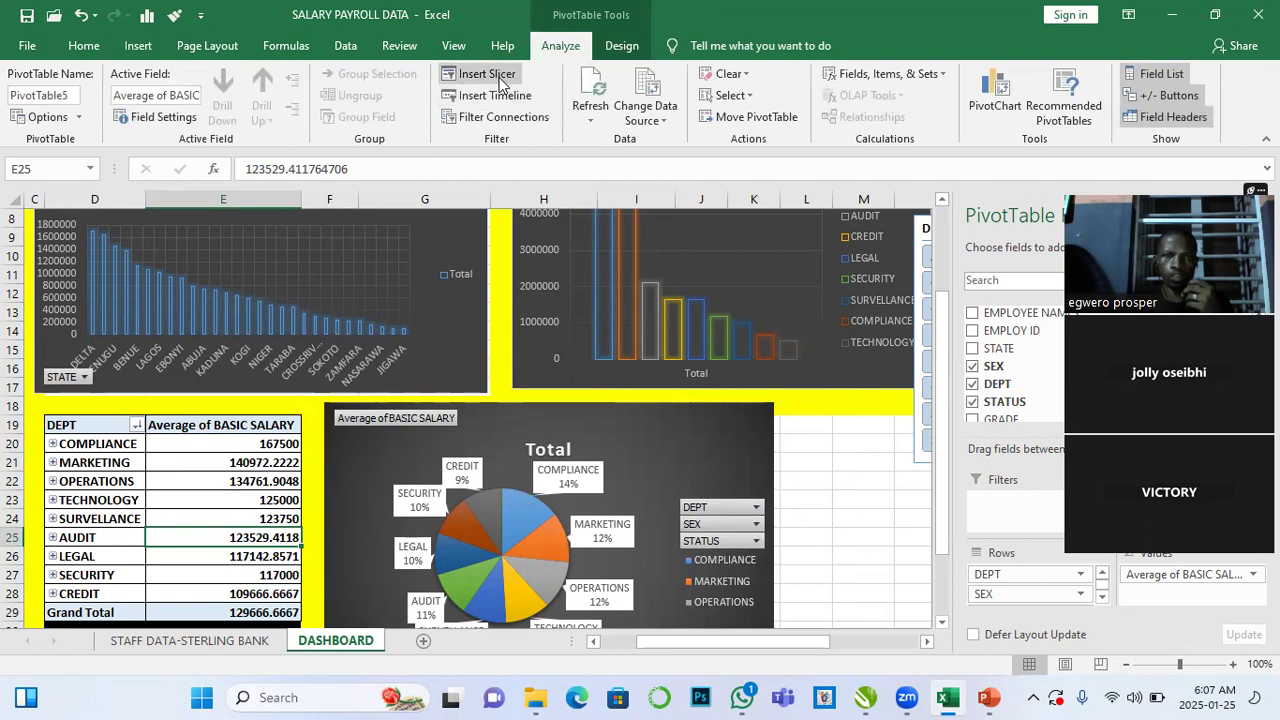
click(500, 76)
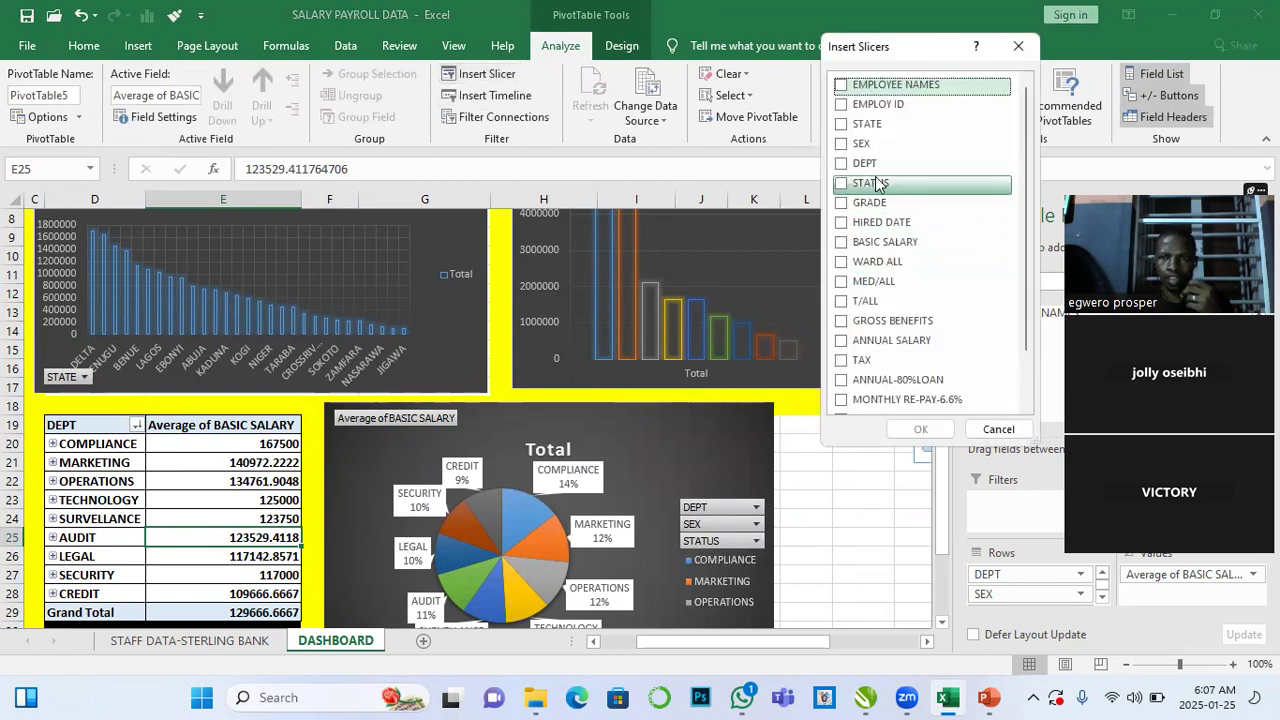
click(846, 125)
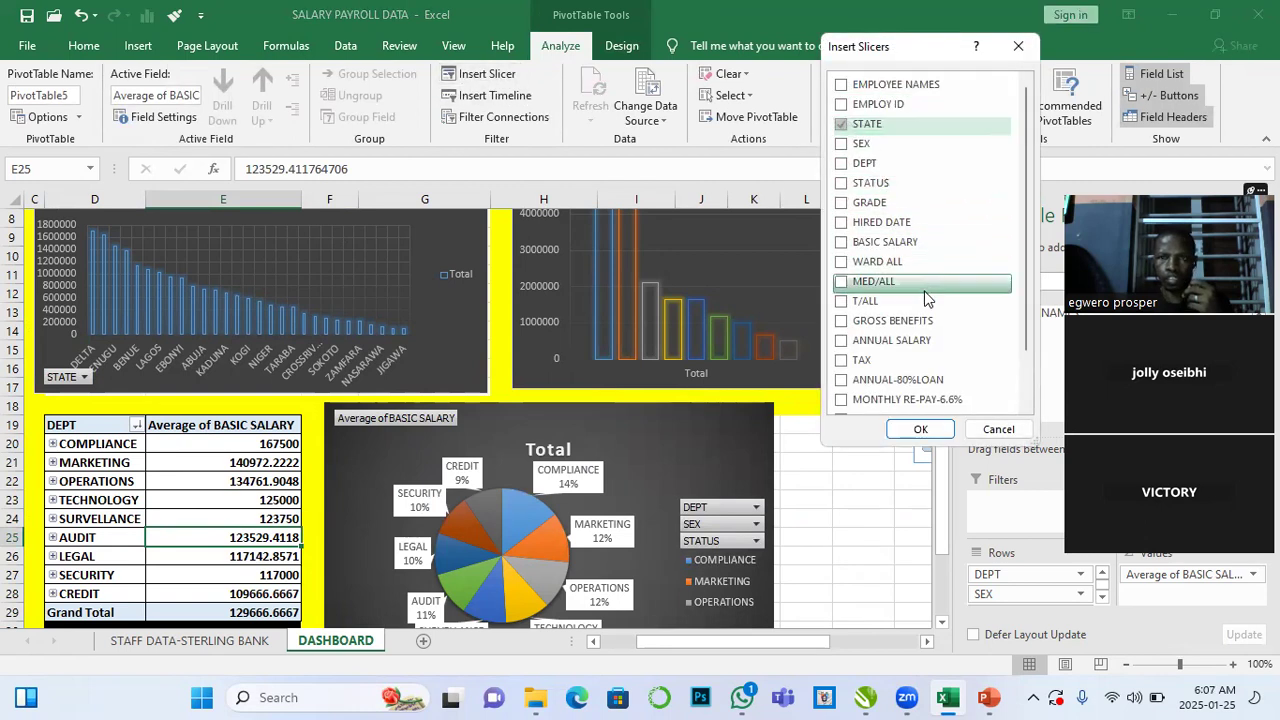
click(920, 429)
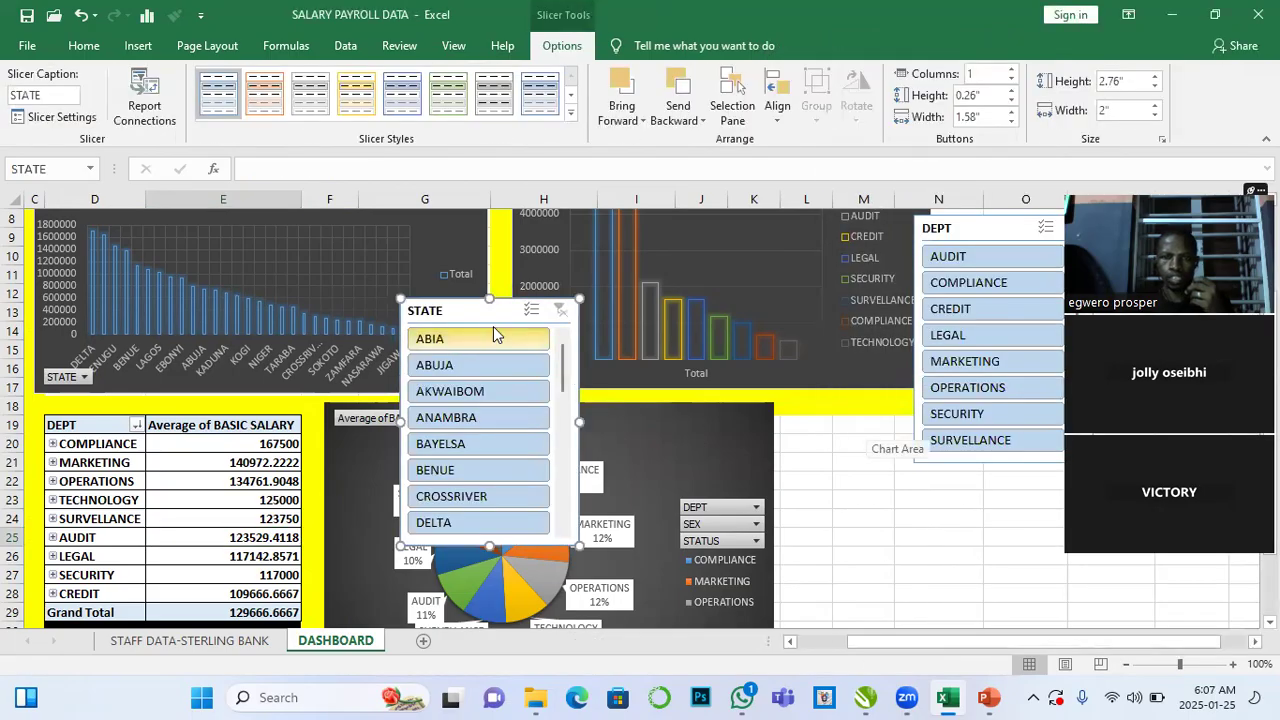
drag(486, 309, 888, 478)
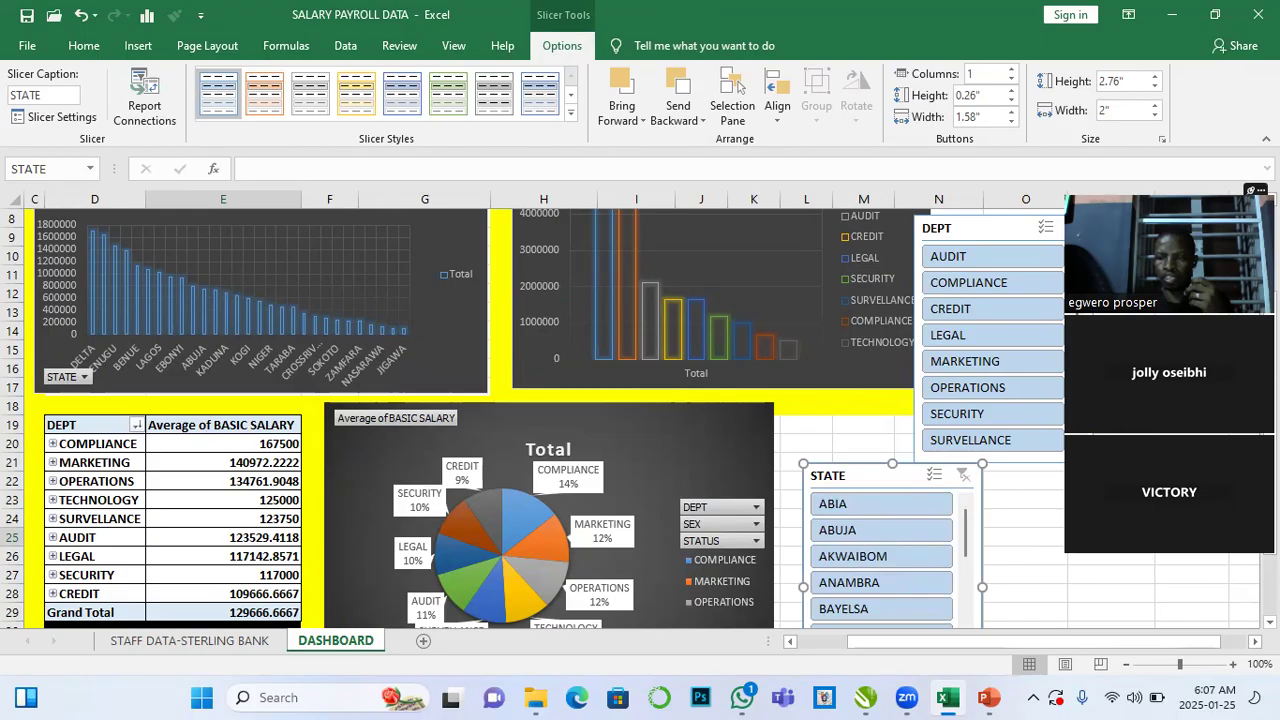
- Reposition the DEPT slicer slightly lower and move the STATE slicer up beside the pie chart near row 18
scroll(831, 346, right, 3)
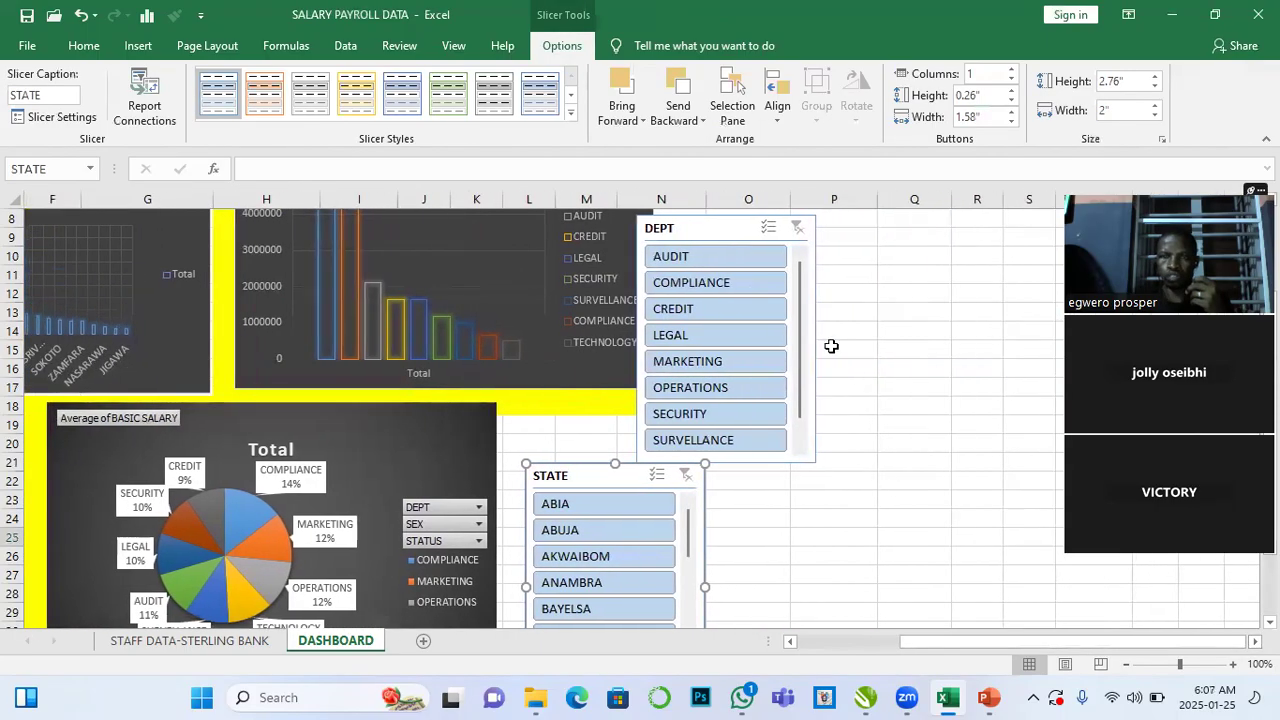
click(716, 220)
drag(716, 220, 741, 270)
scroll(745, 285, down, 1)
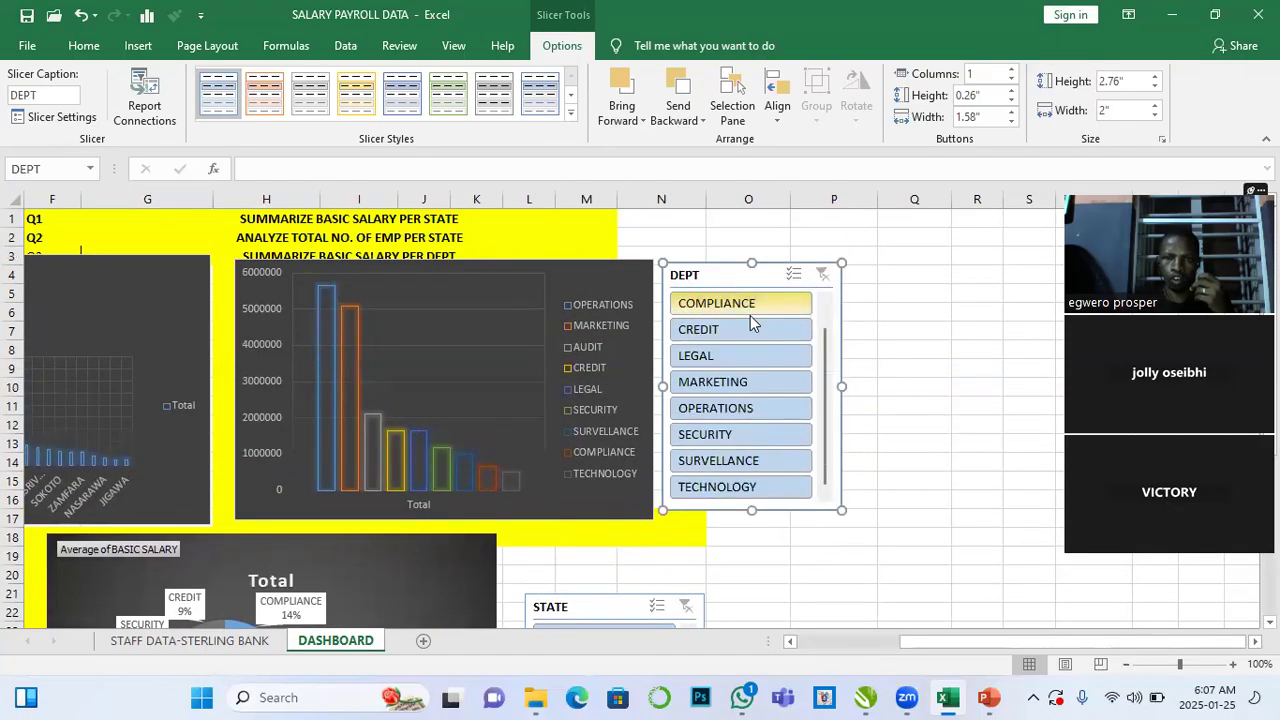
click(914, 444)
scroll(914, 464, down, 3)
drag(622, 436, 597, 375)
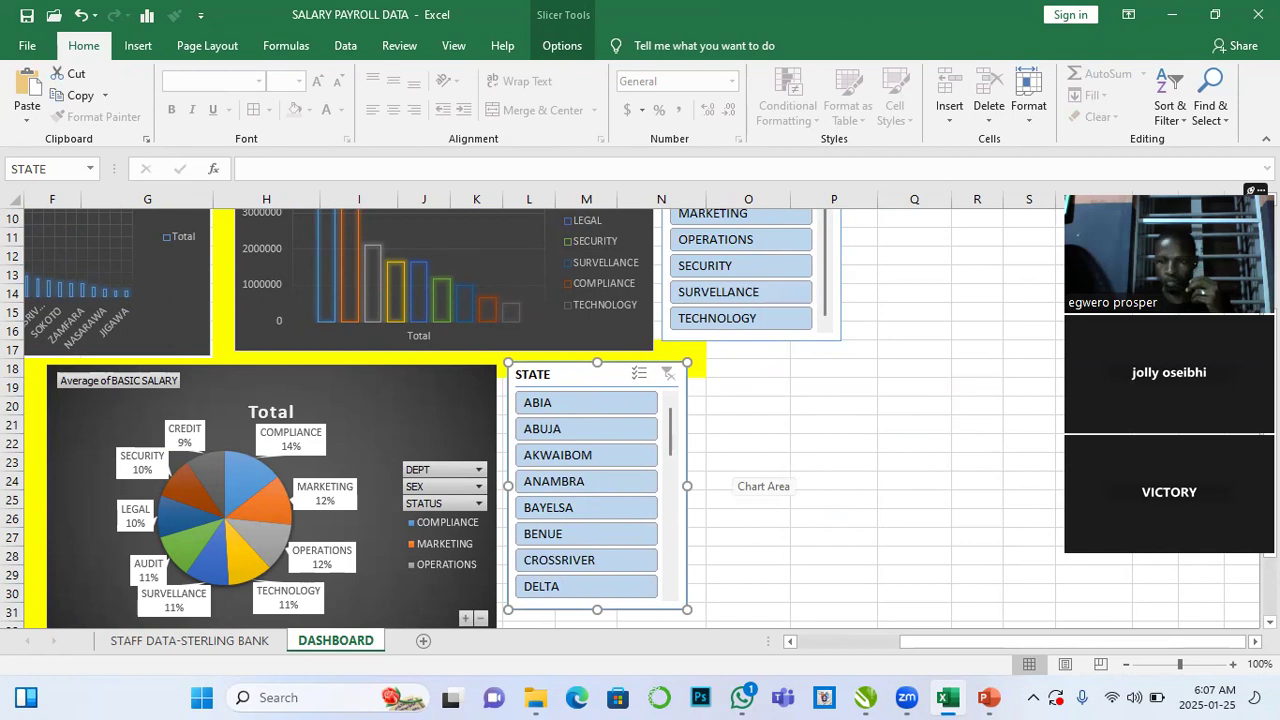
- Test the DEPT slicer by filtering on COMPLIANCE, then clear the slicer filter
scroll(740, 475, up, 2)
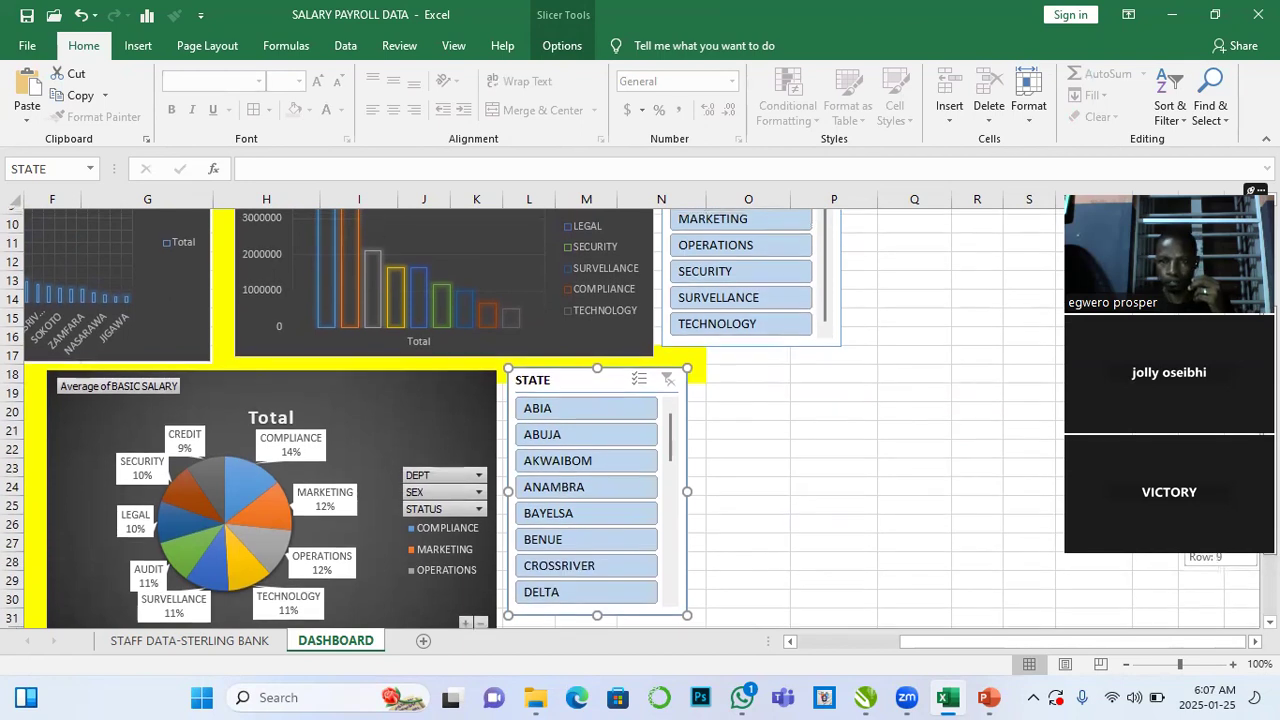
scroll(640, 417, up, 1)
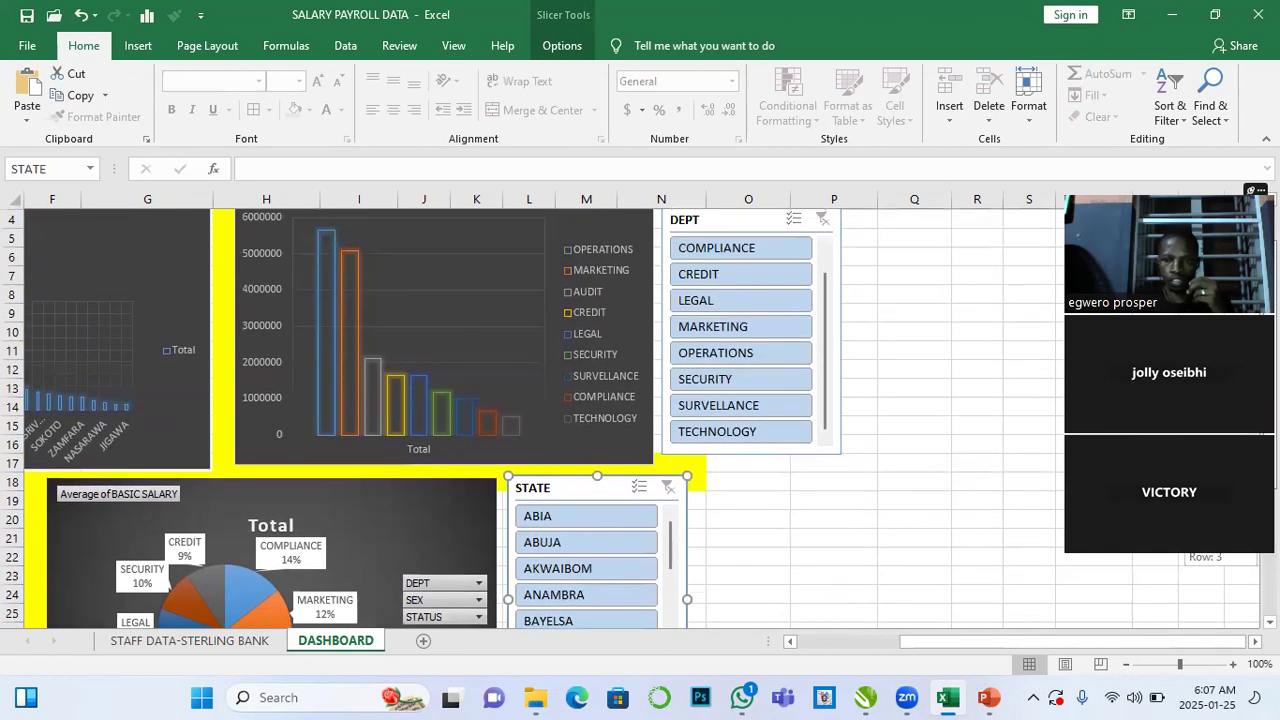
scroll(800, 395, left, 2)
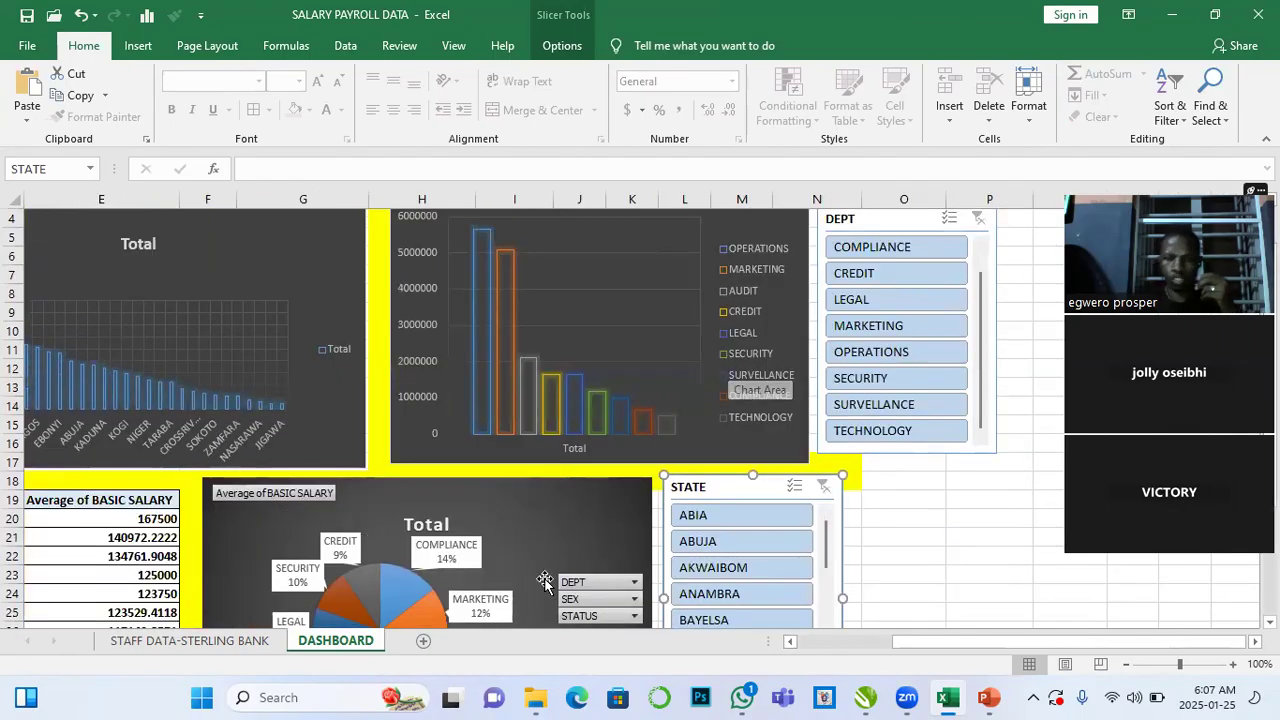
scroll(544, 582, left, 1)
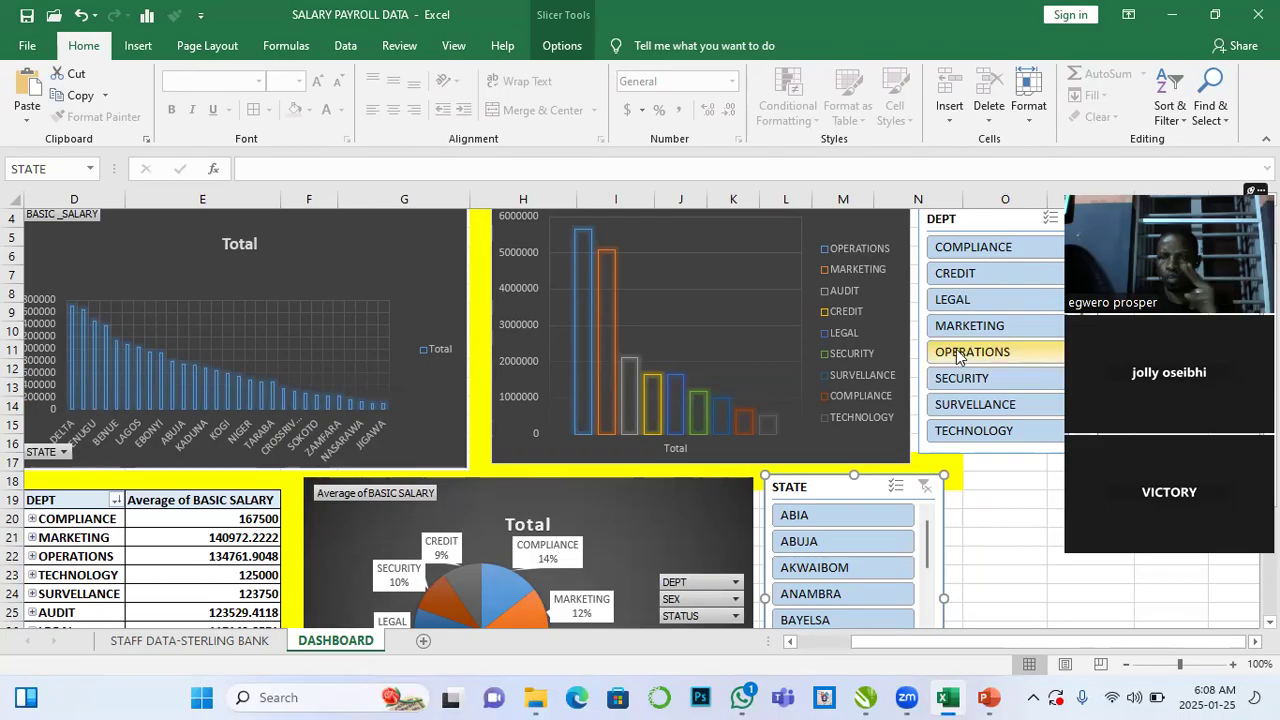
click(981, 257)
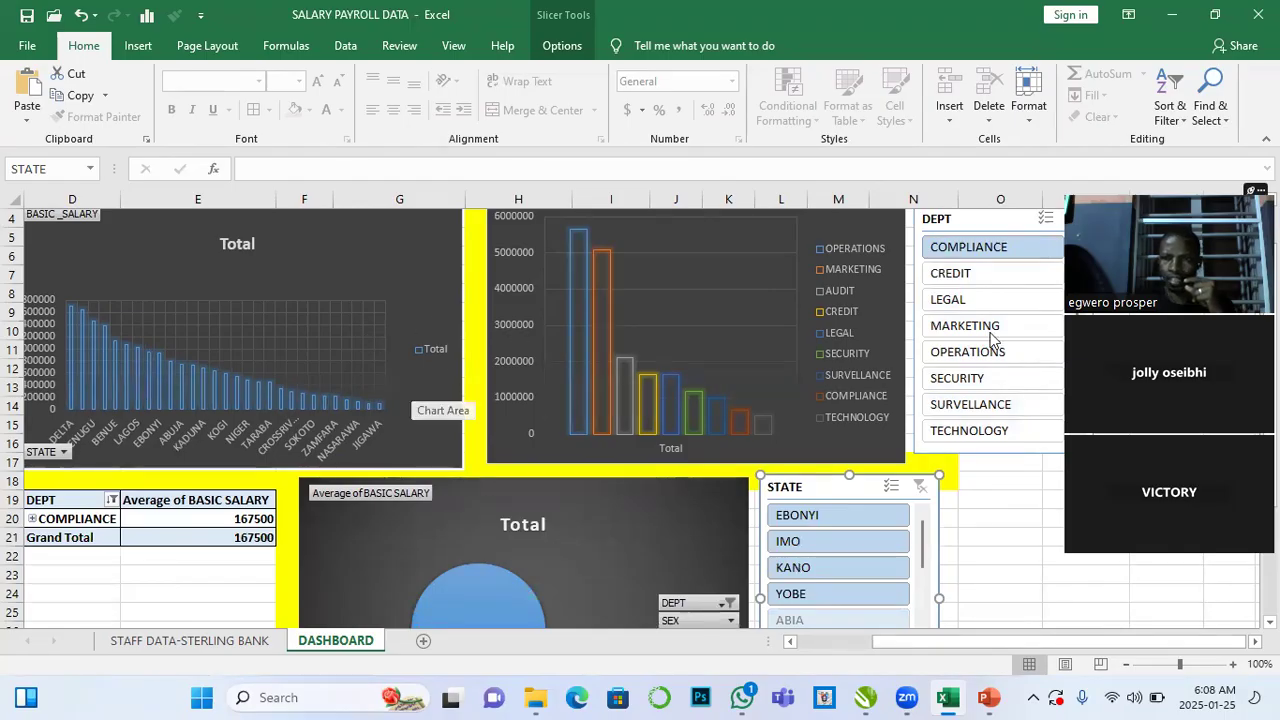
click(1074, 218)
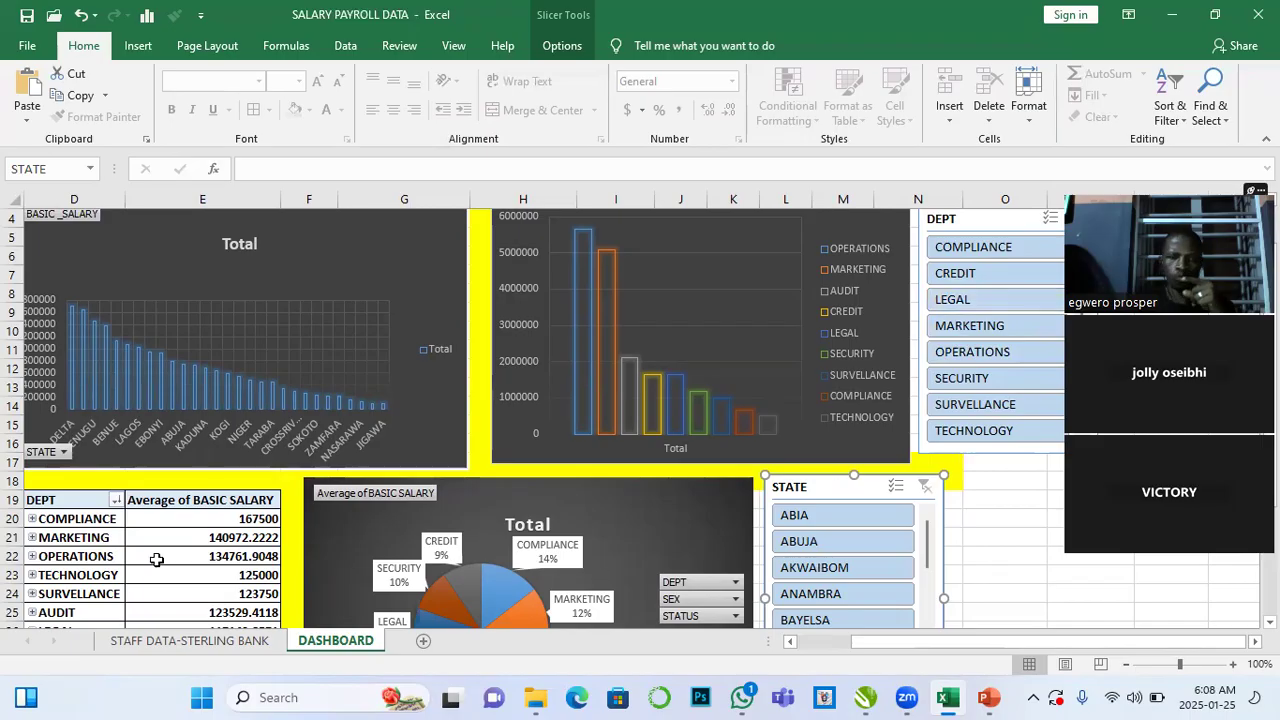
- Connect the DEPT slicer to PivotTable1 and PivotTable2 in addition to PivotTable5 through its report connections
mouse_move(185, 547)
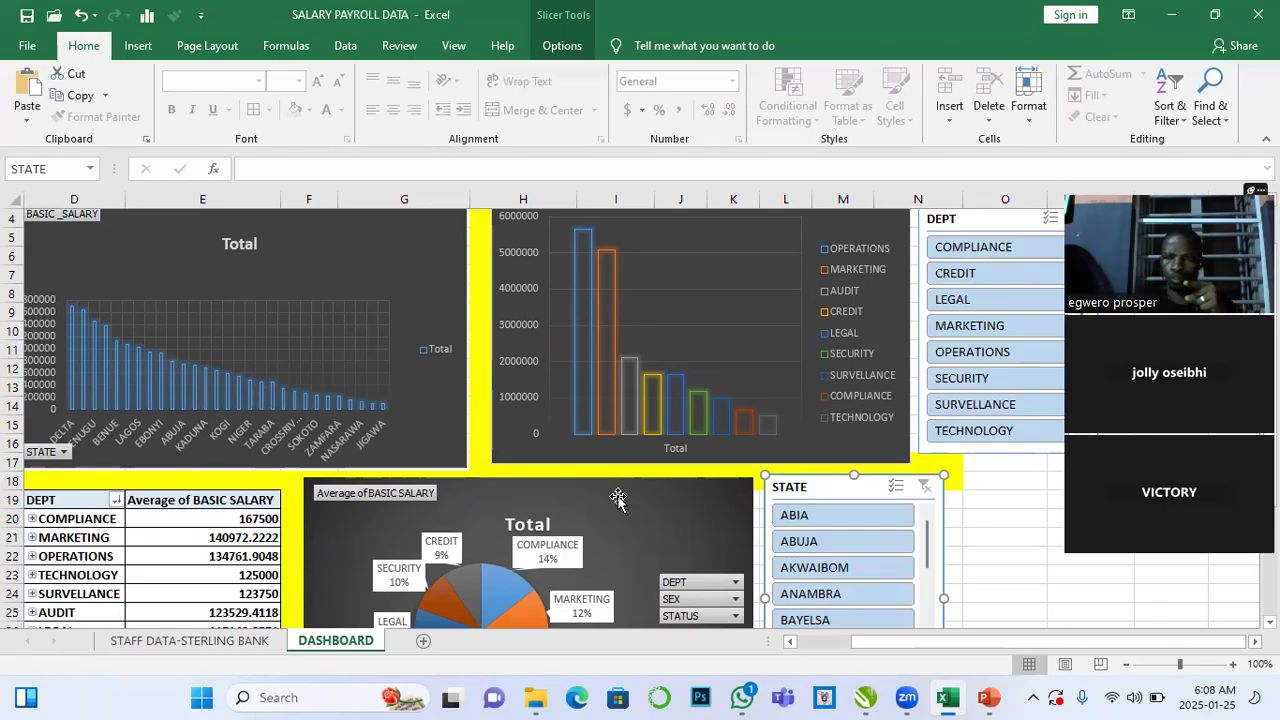
click(1000, 222)
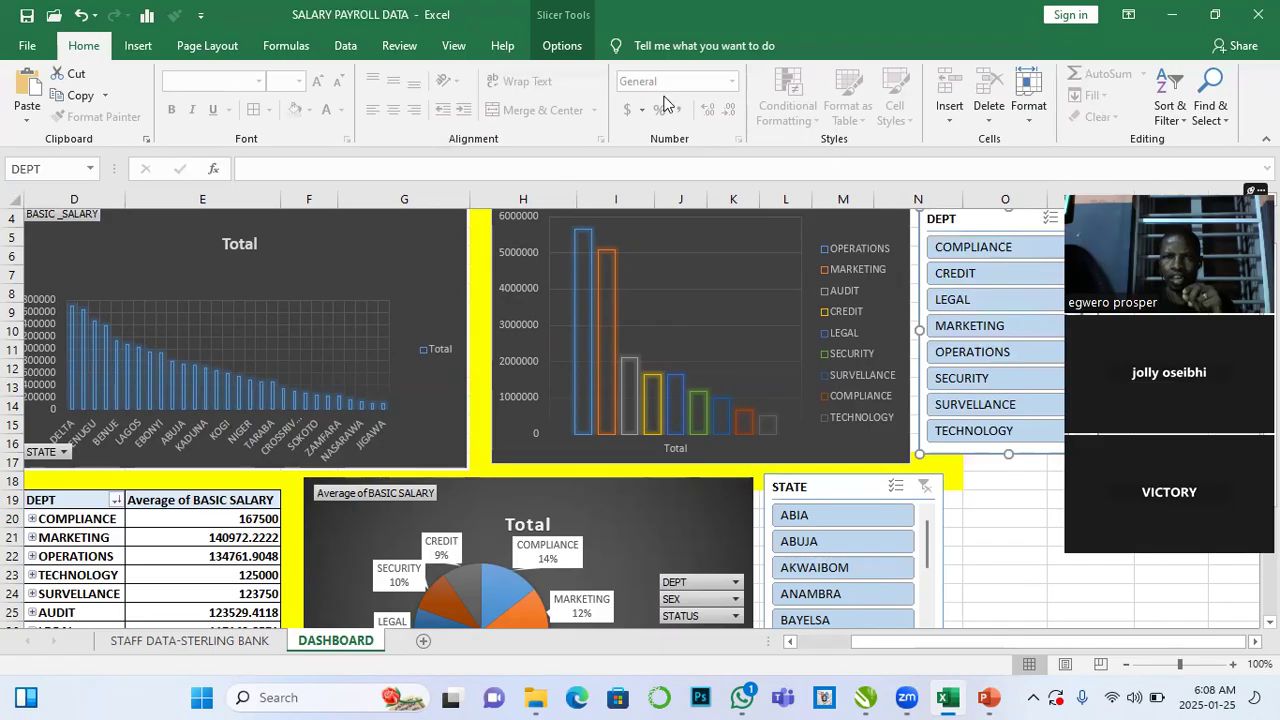
click(562, 46)
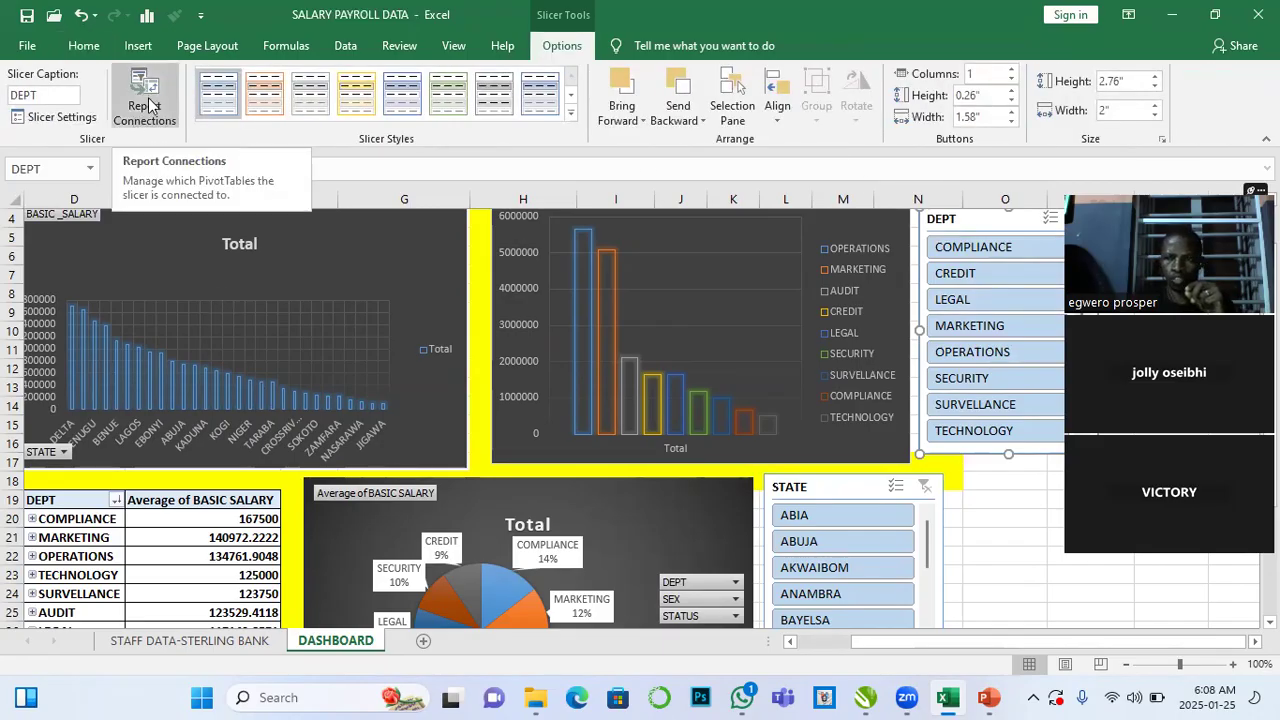
click(148, 105)
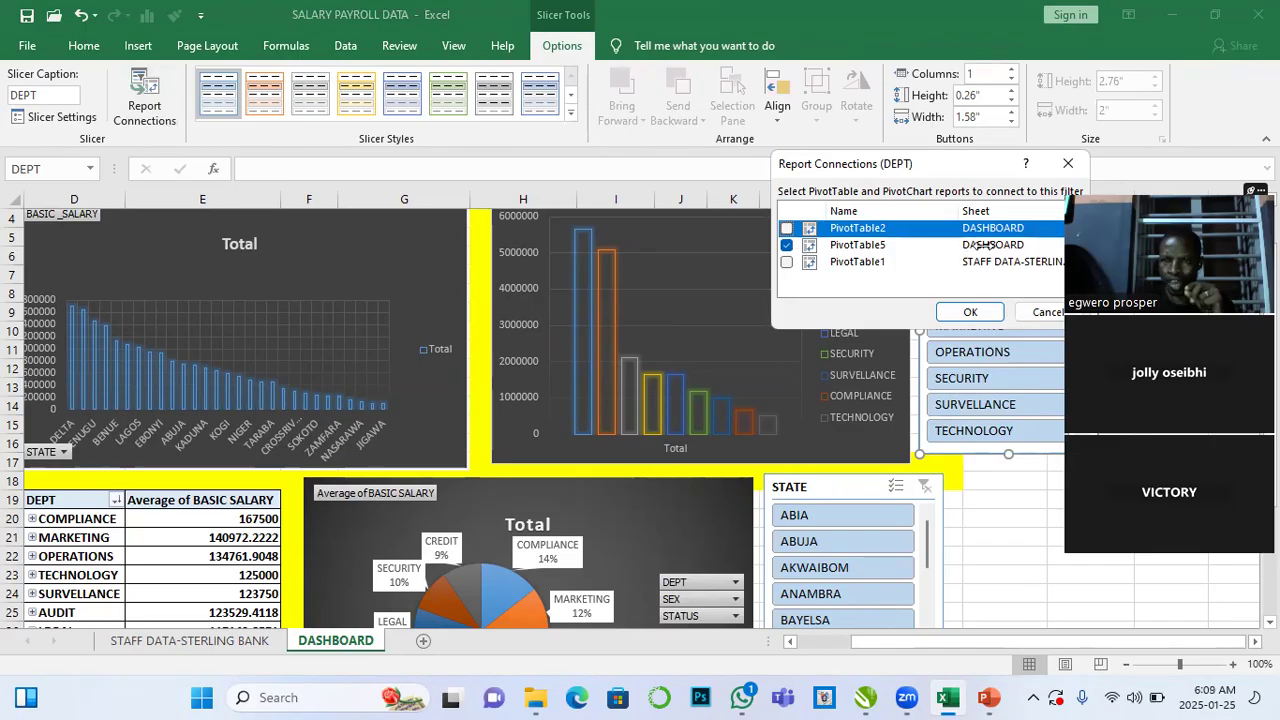
click(786, 261)
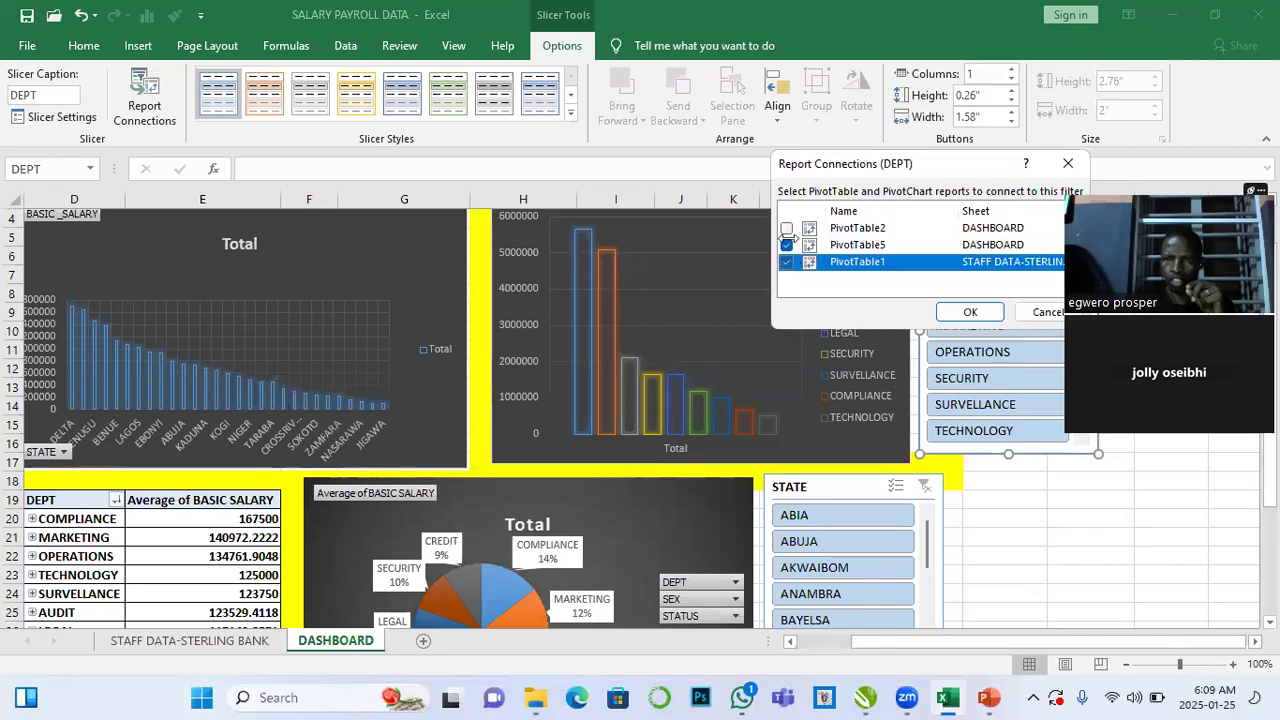
click(787, 228)
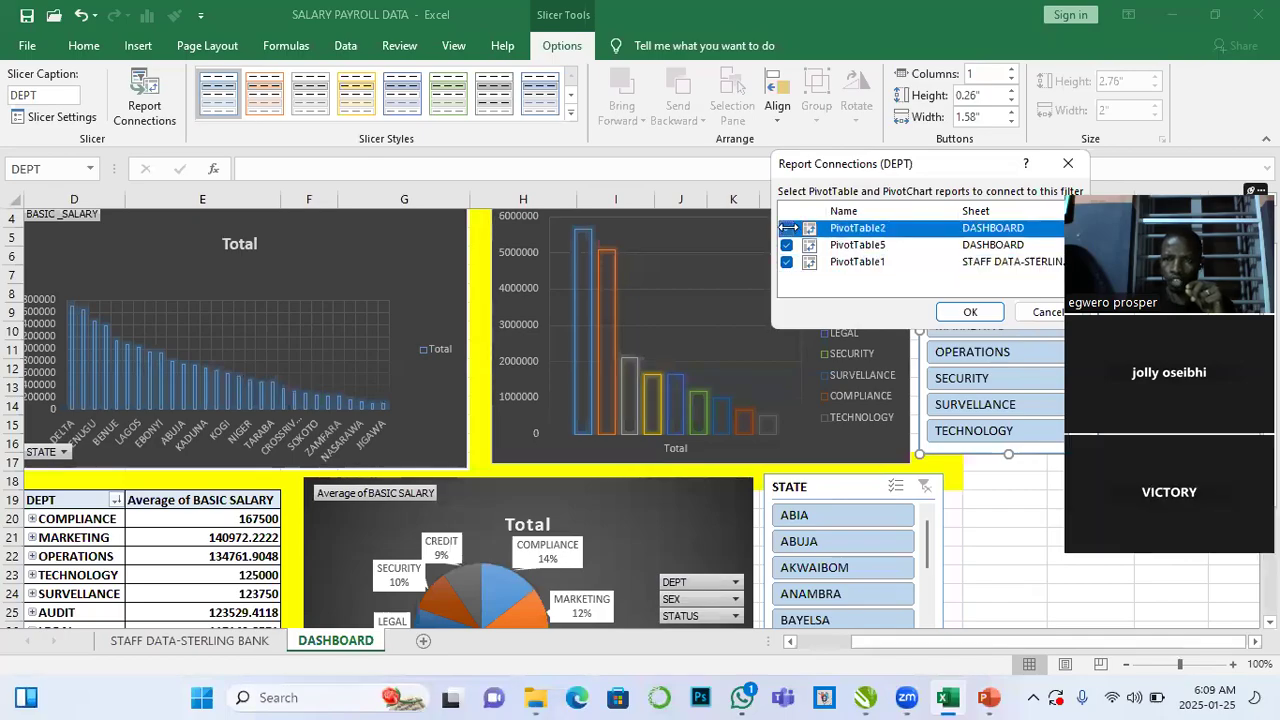
click(968, 312)
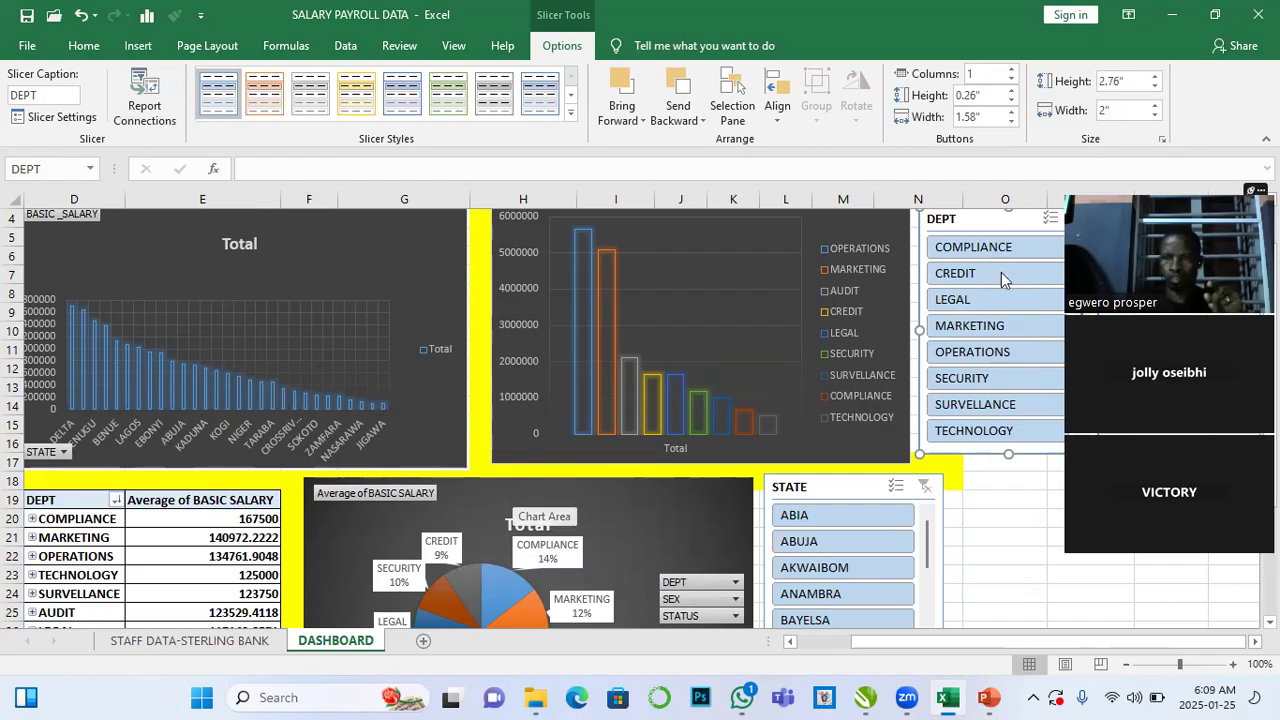
- Filter the dashboard by single departments with the DEPT slicer, clearing the filter between tries
click(982, 246)
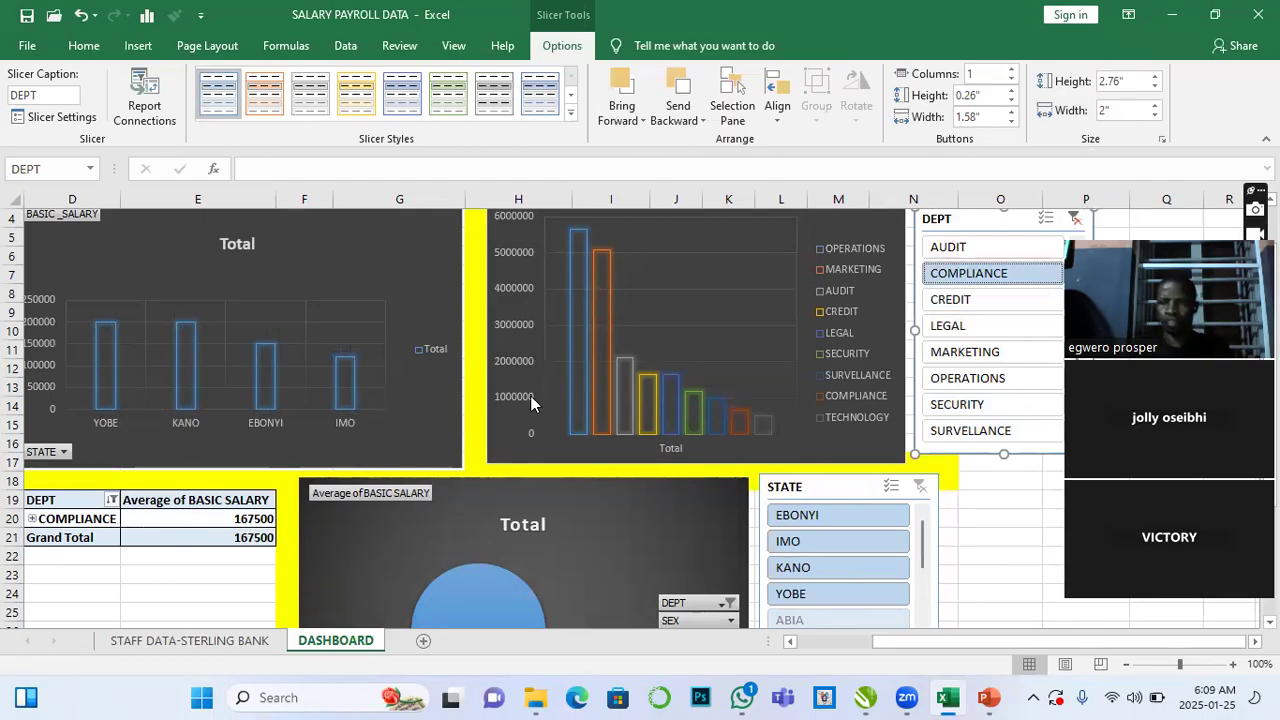
click(1075, 220)
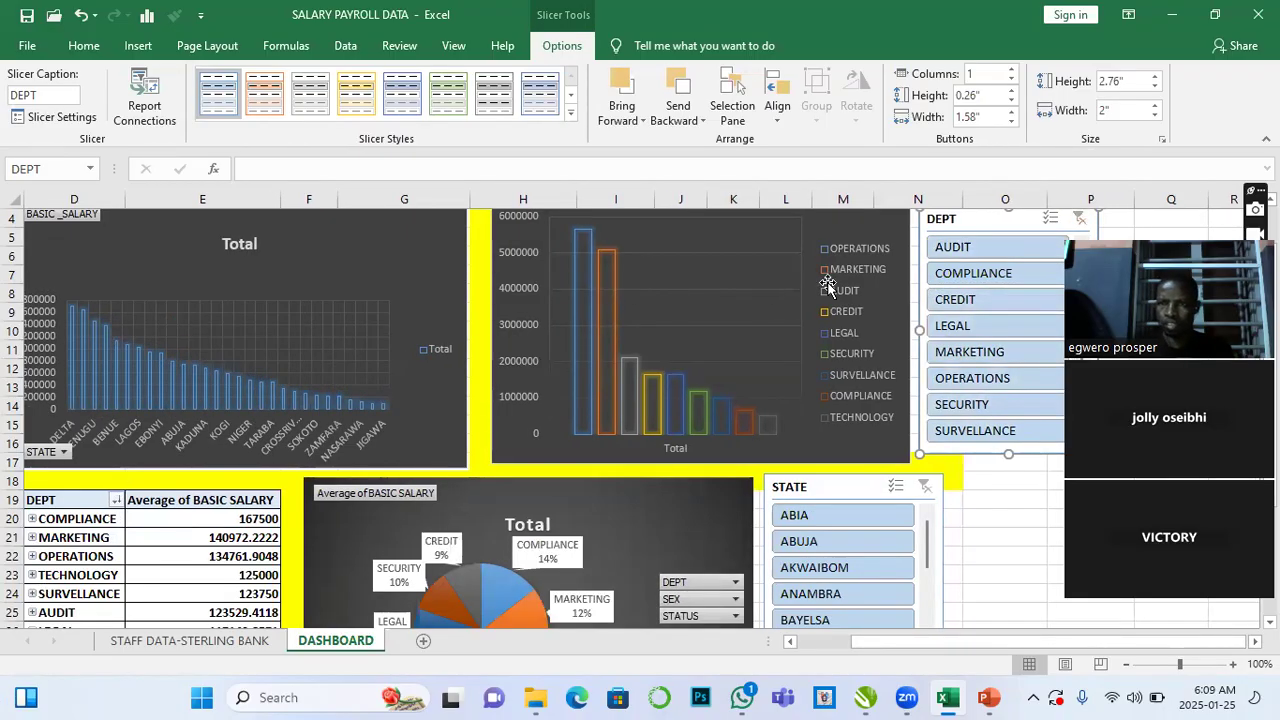
click(955, 256)
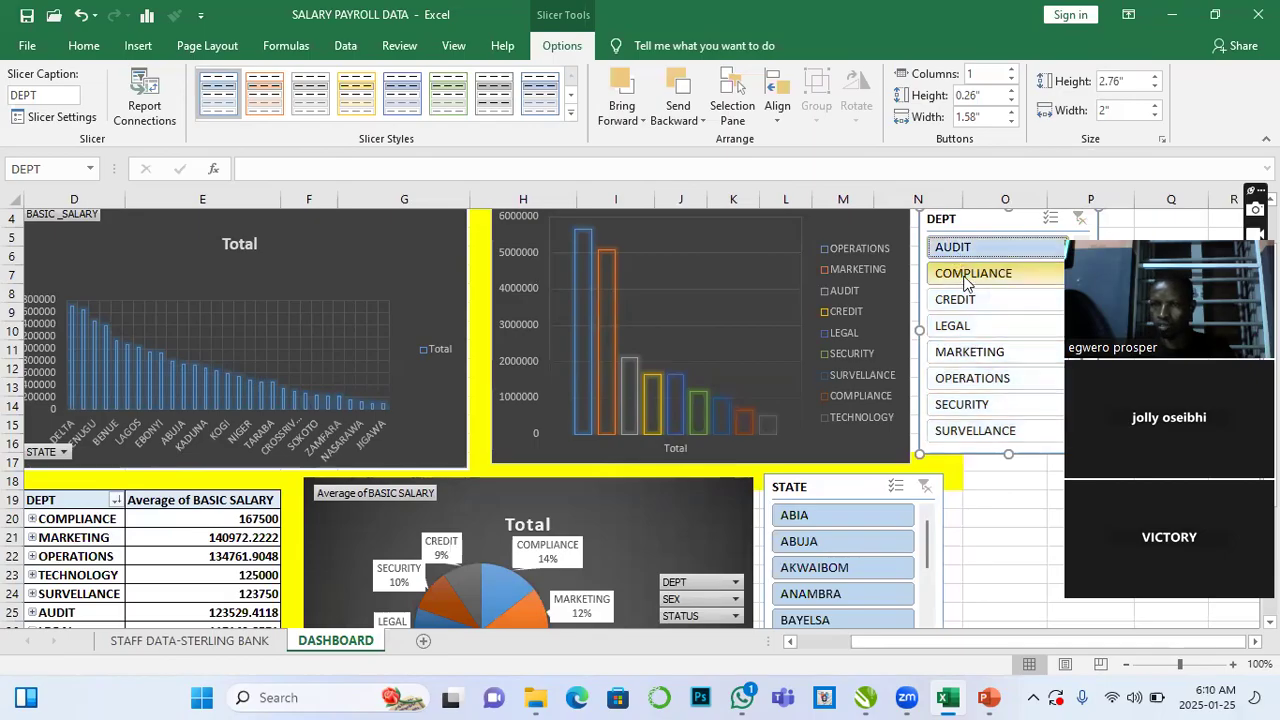
click(965, 283)
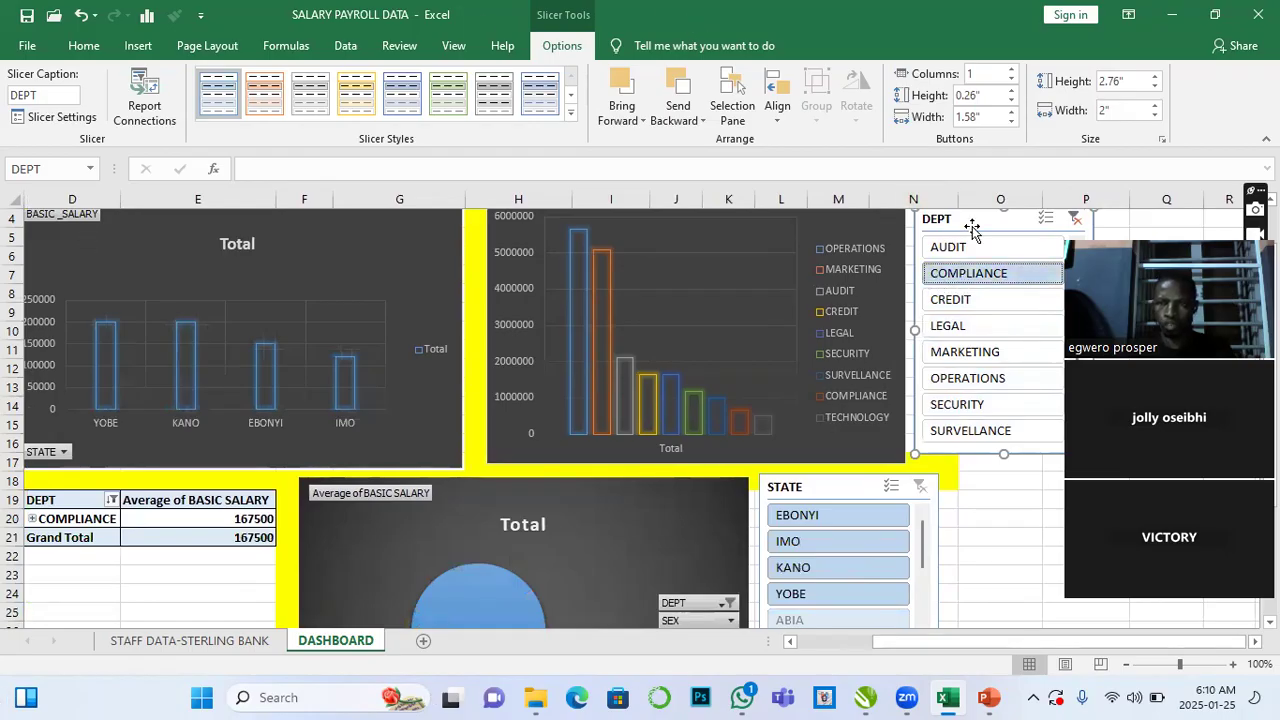
click(1075, 218)
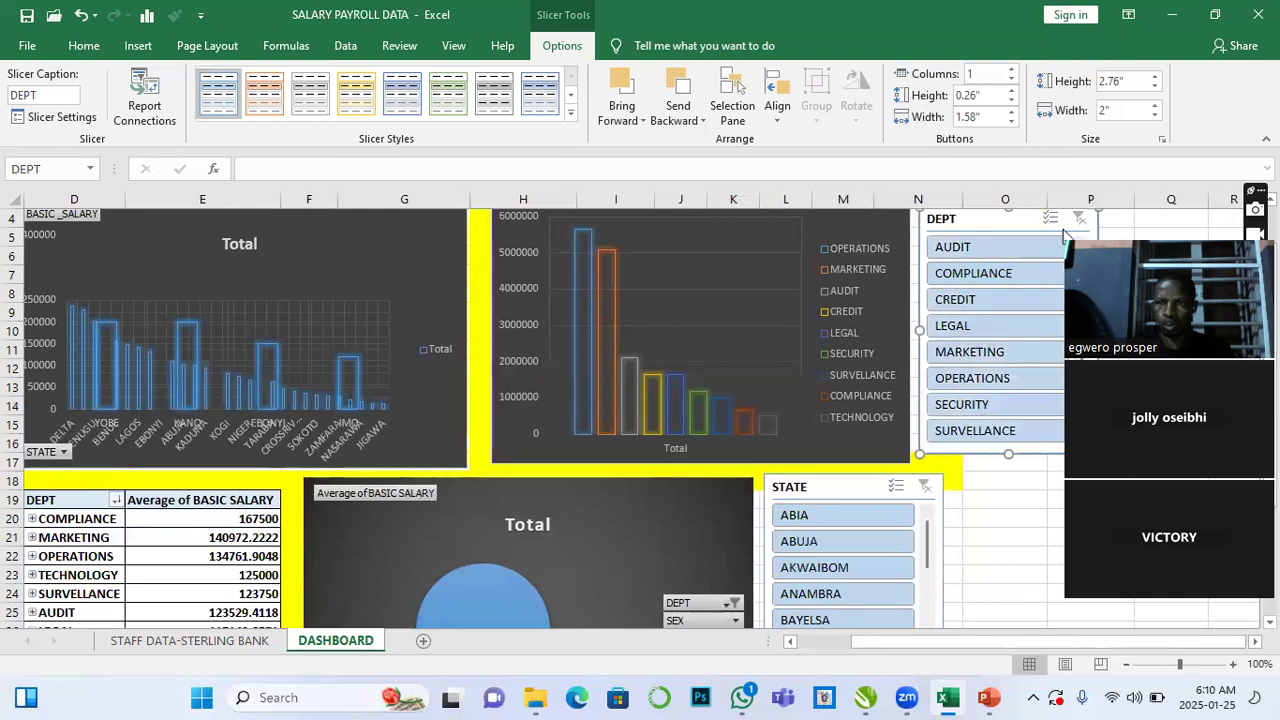
click(986, 246)
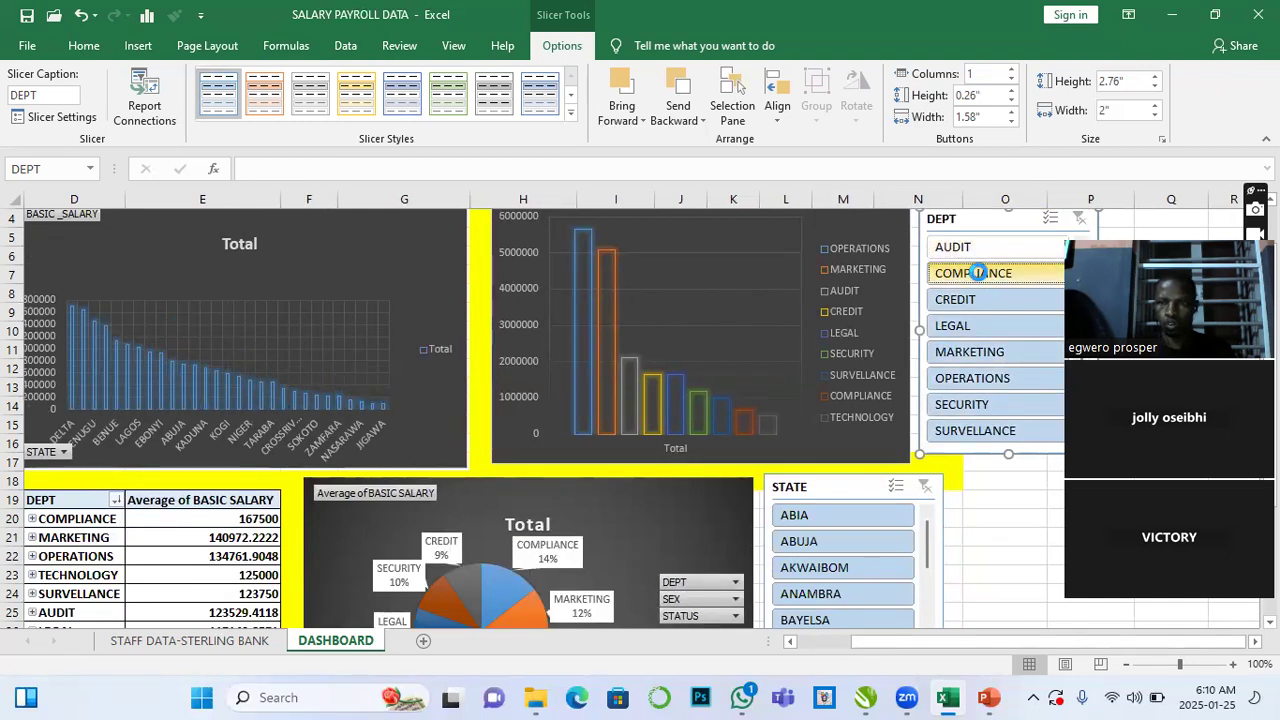
click(980, 276)
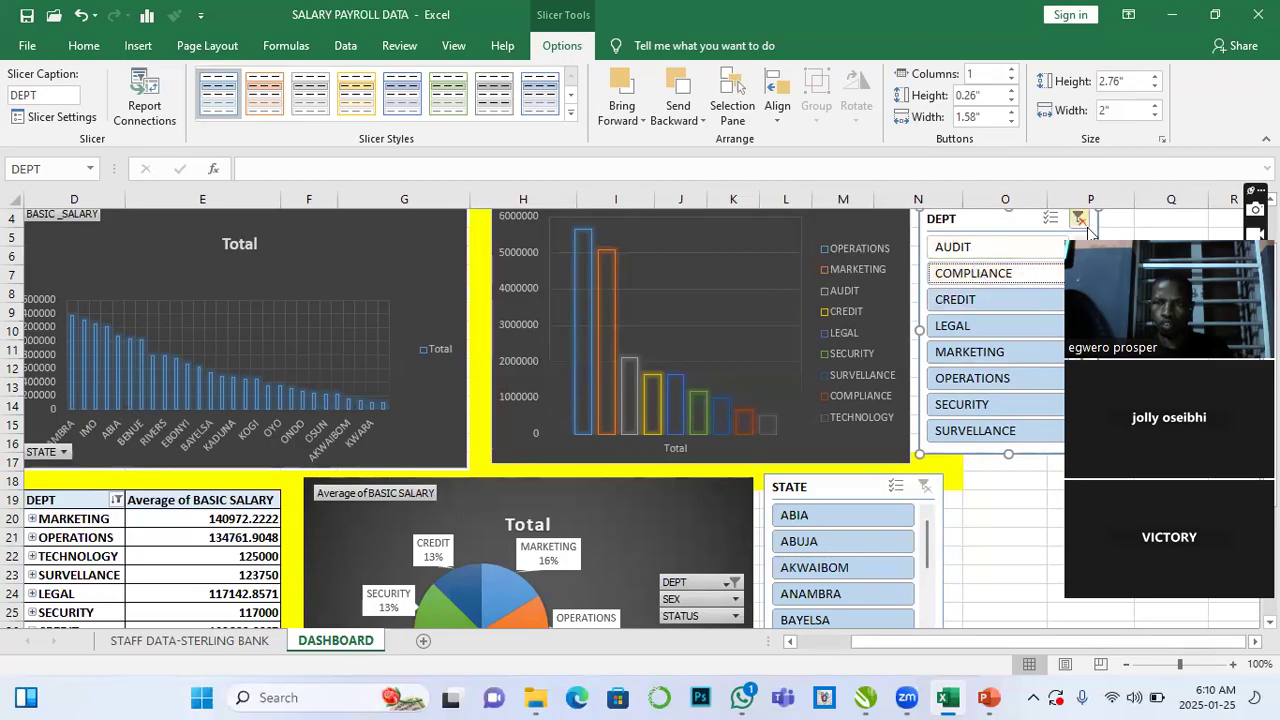
click(985, 276)
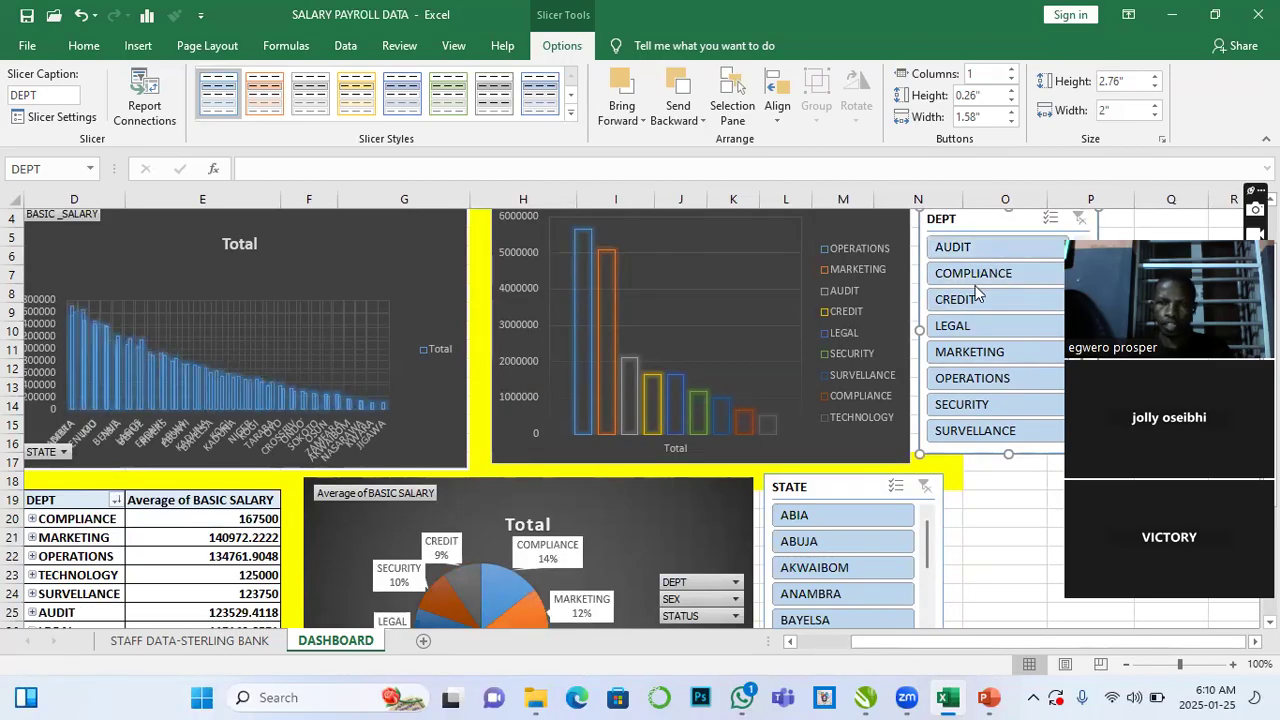
- Select several departments together in the DEPT slicer, then clear the slicer filter
click(977, 301)
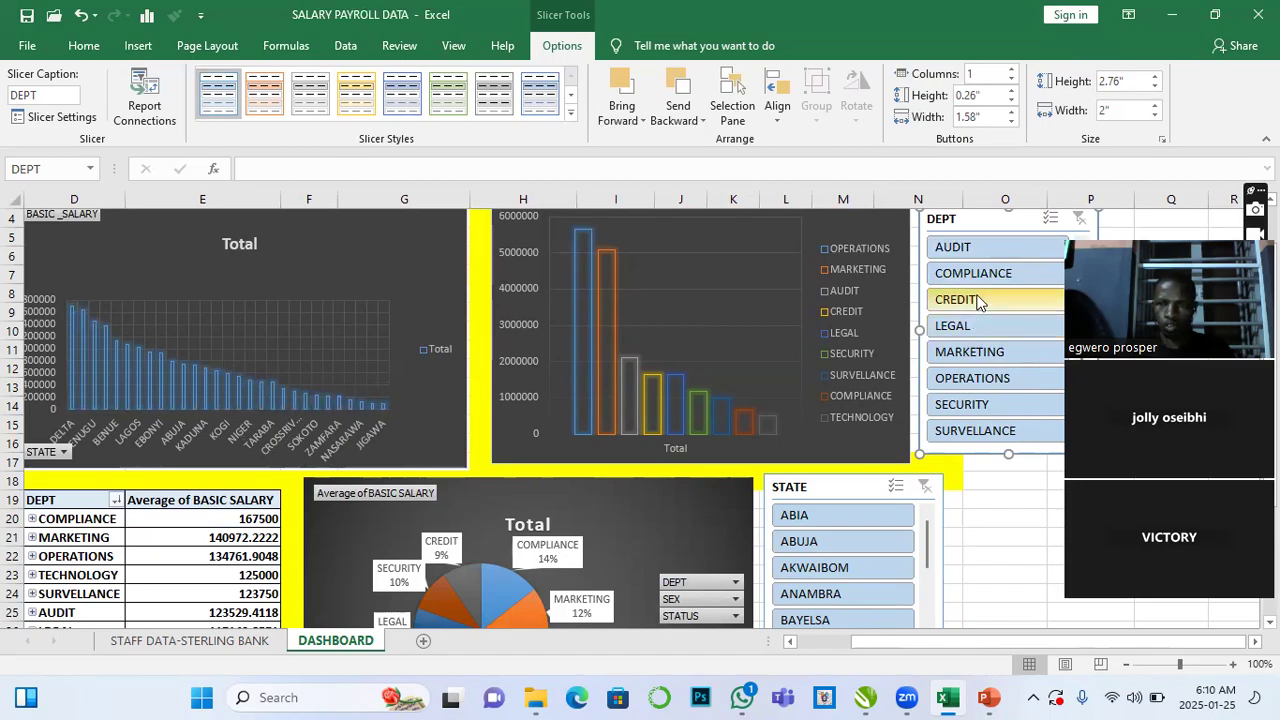
click(980, 326)
click(983, 352)
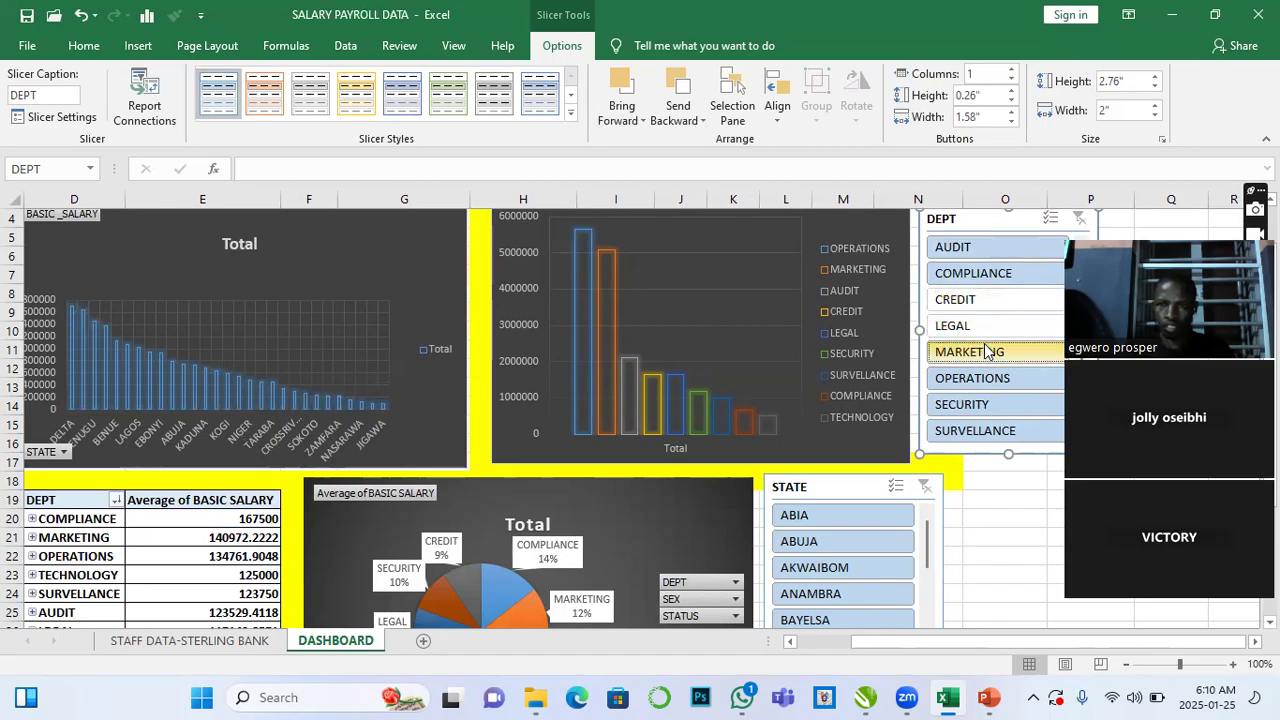
click(986, 378)
click(990, 404)
click(994, 436)
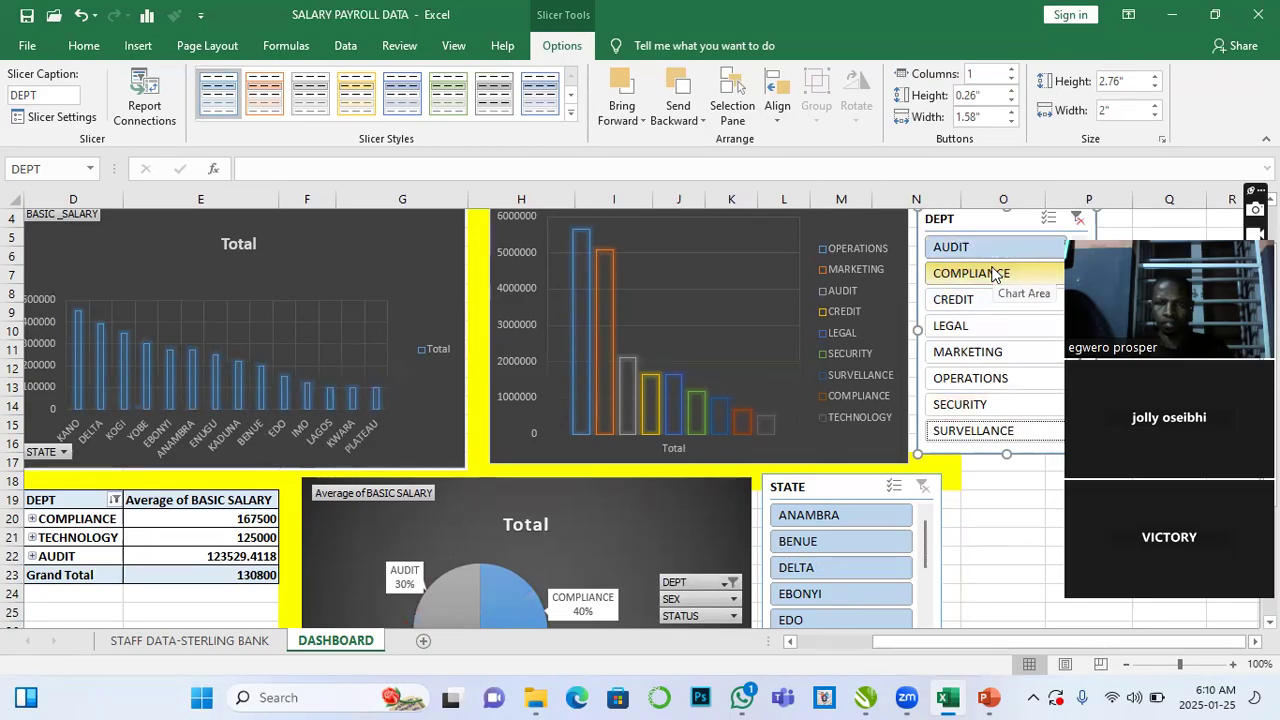
click(1078, 222)
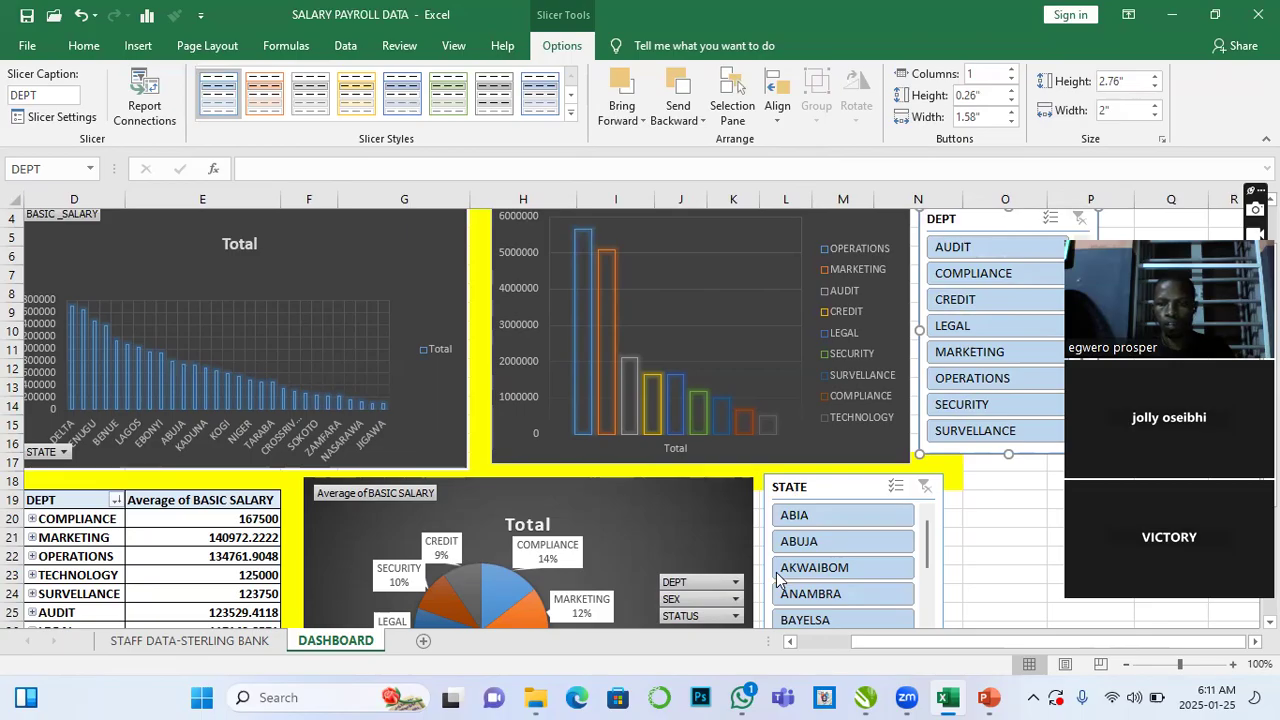
click(1020, 393)
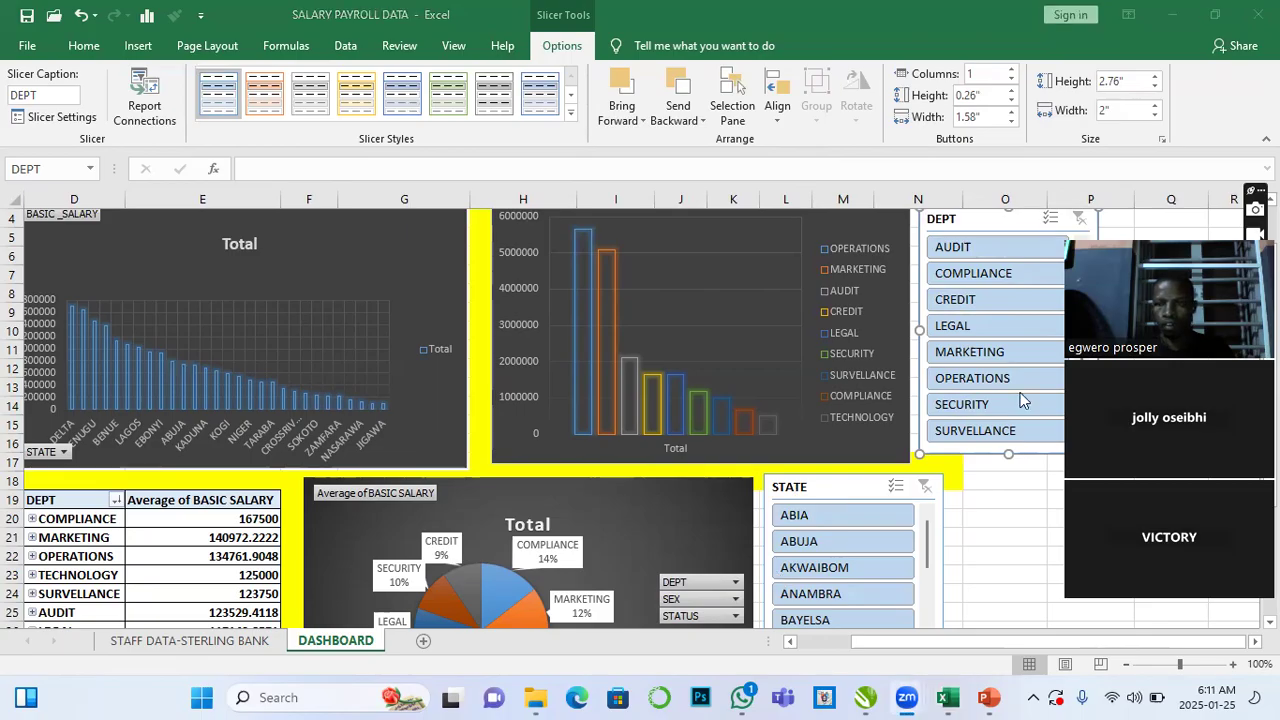